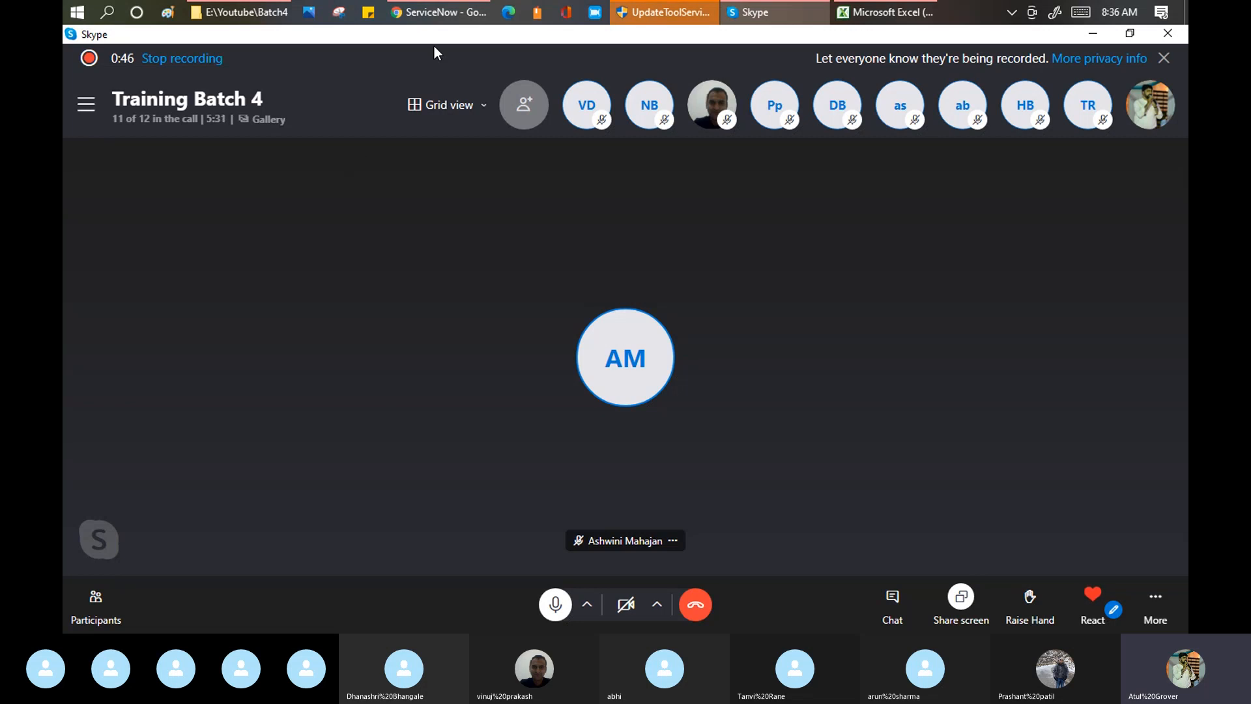
Switch to ServiceNow in Chrome and expand the navigator, moving the floating call window out of the way.
click(457, 11)
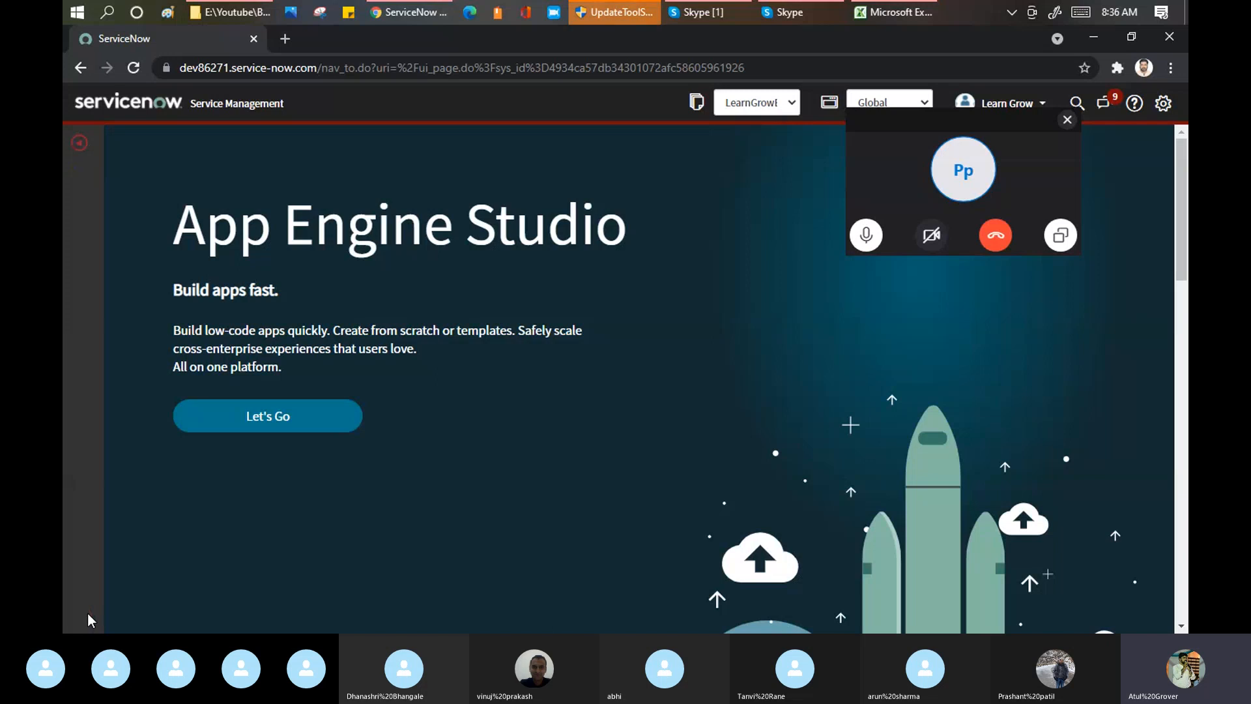
click(81, 617)
click(992, 112)
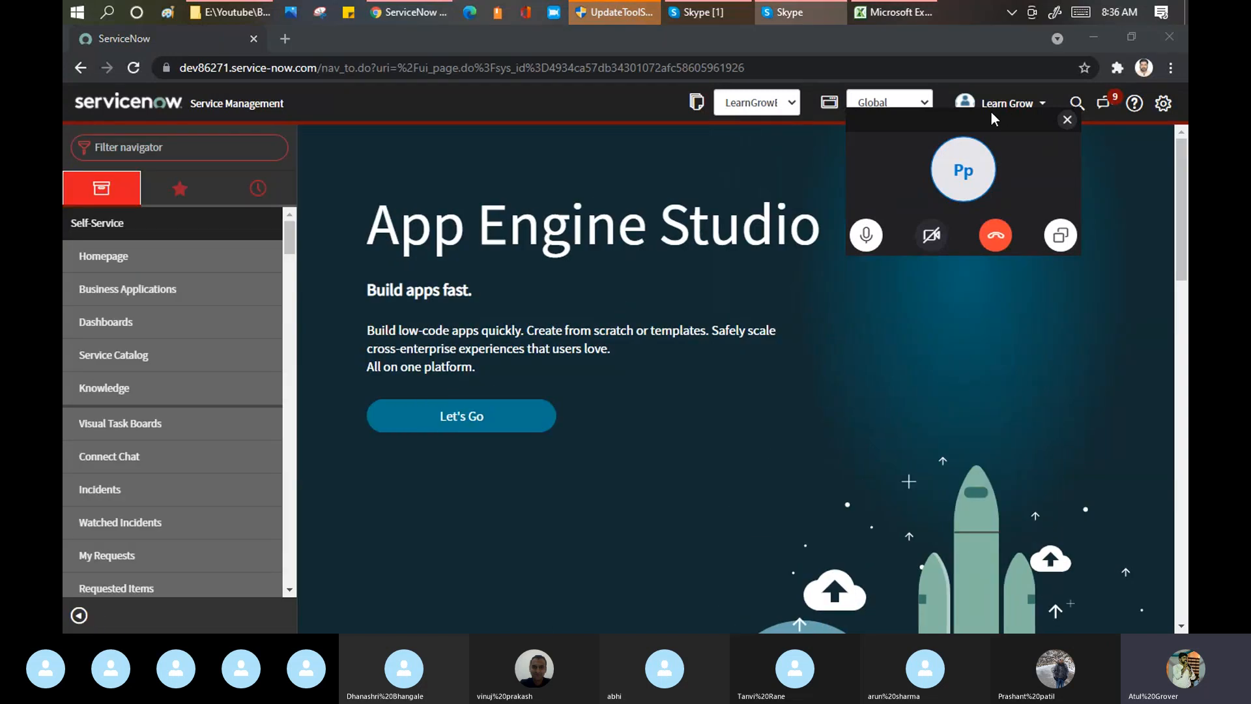
drag(992, 115, 819, 624)
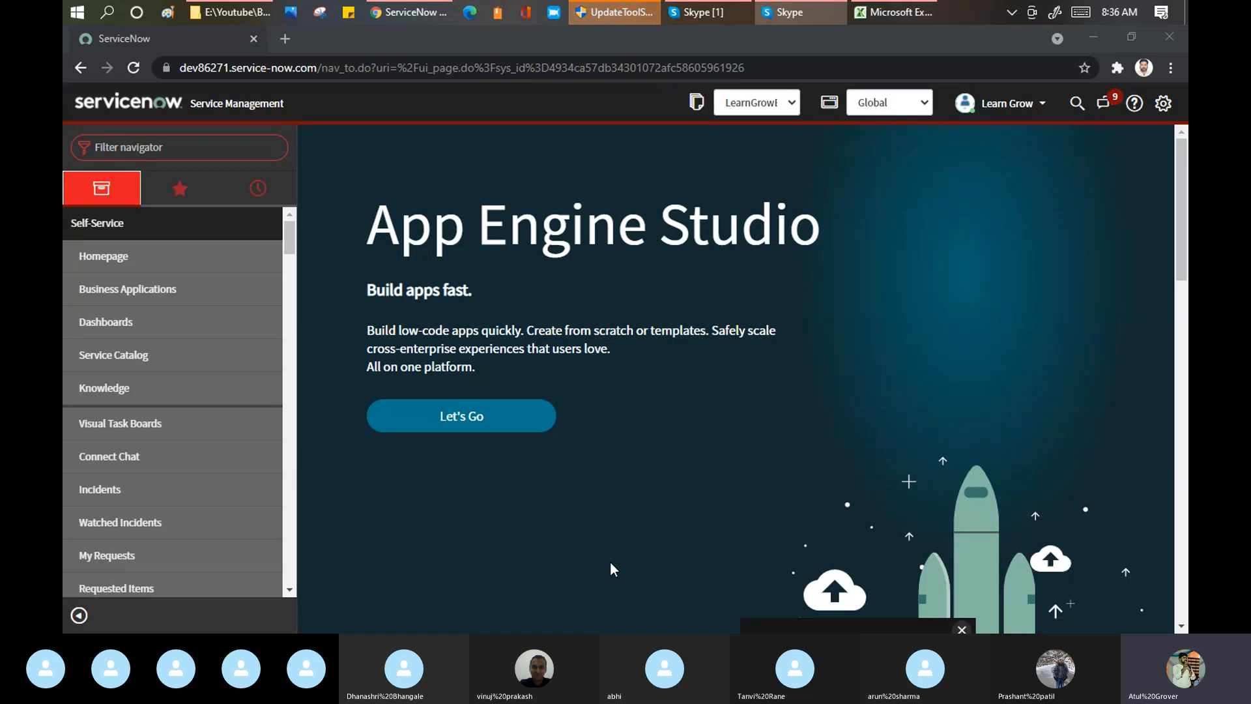
Filter the navigator for "incident" and open the form for creating a new incident.
click(193, 148)
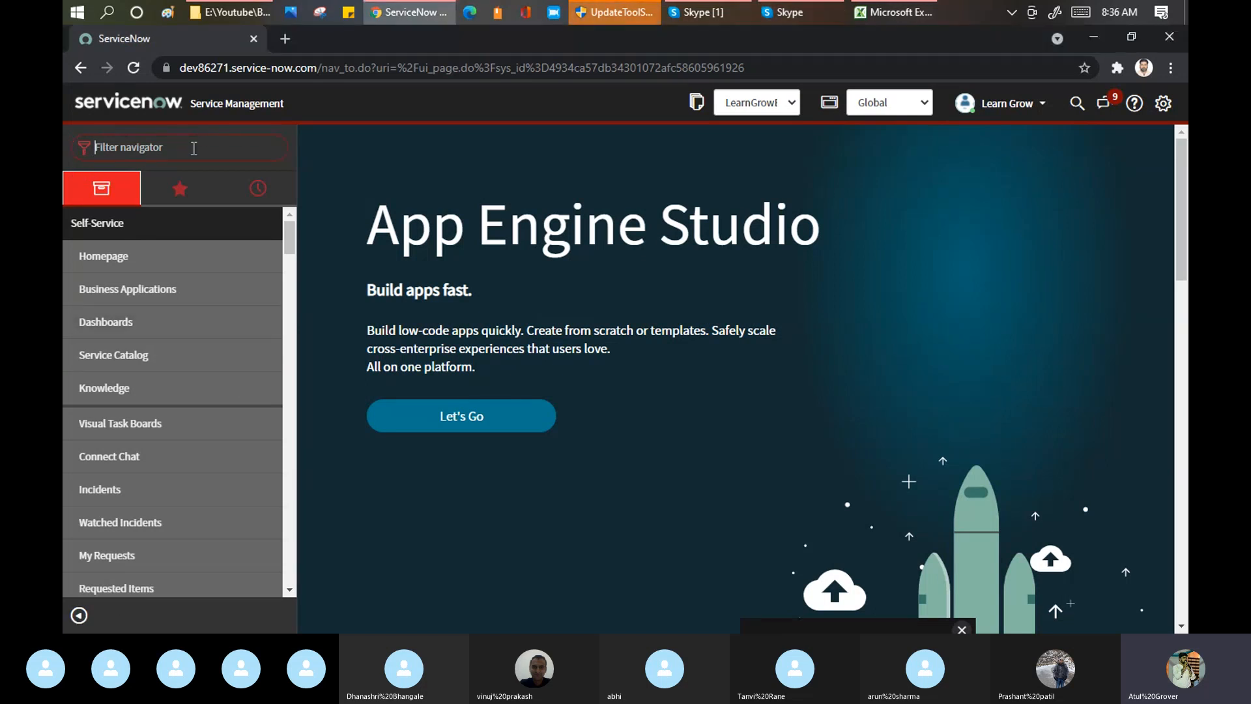
text(incident)
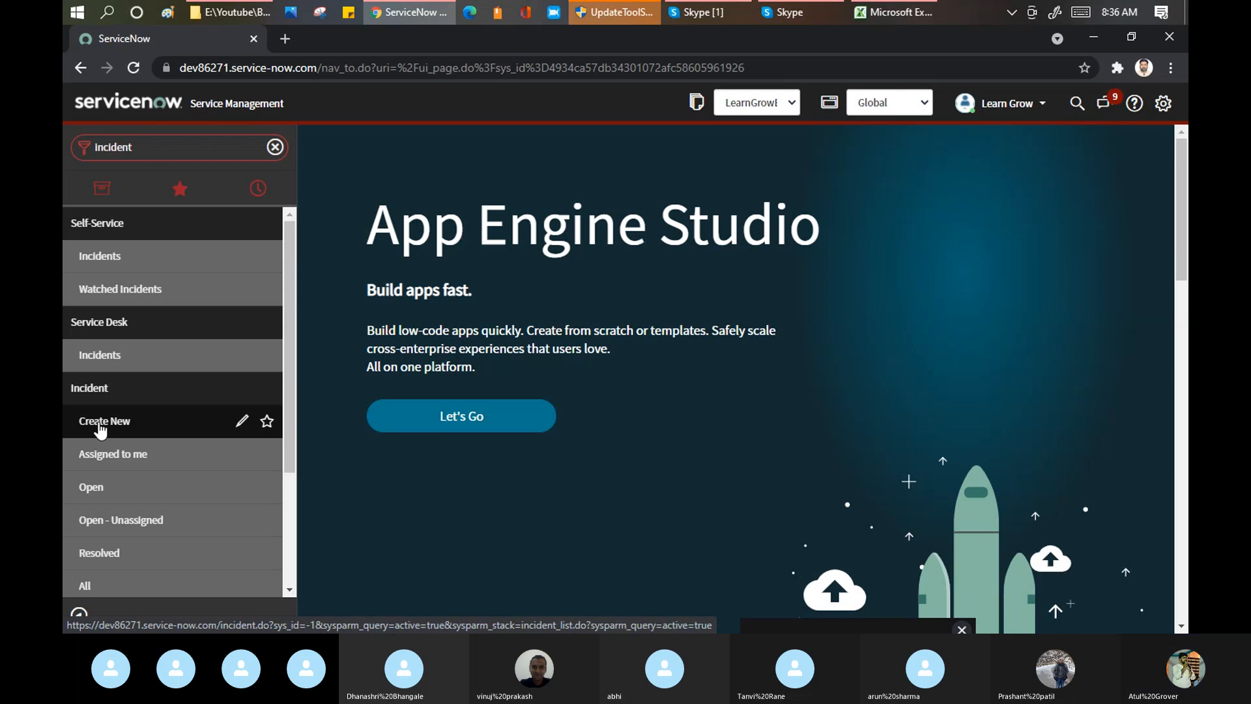
click(99, 424)
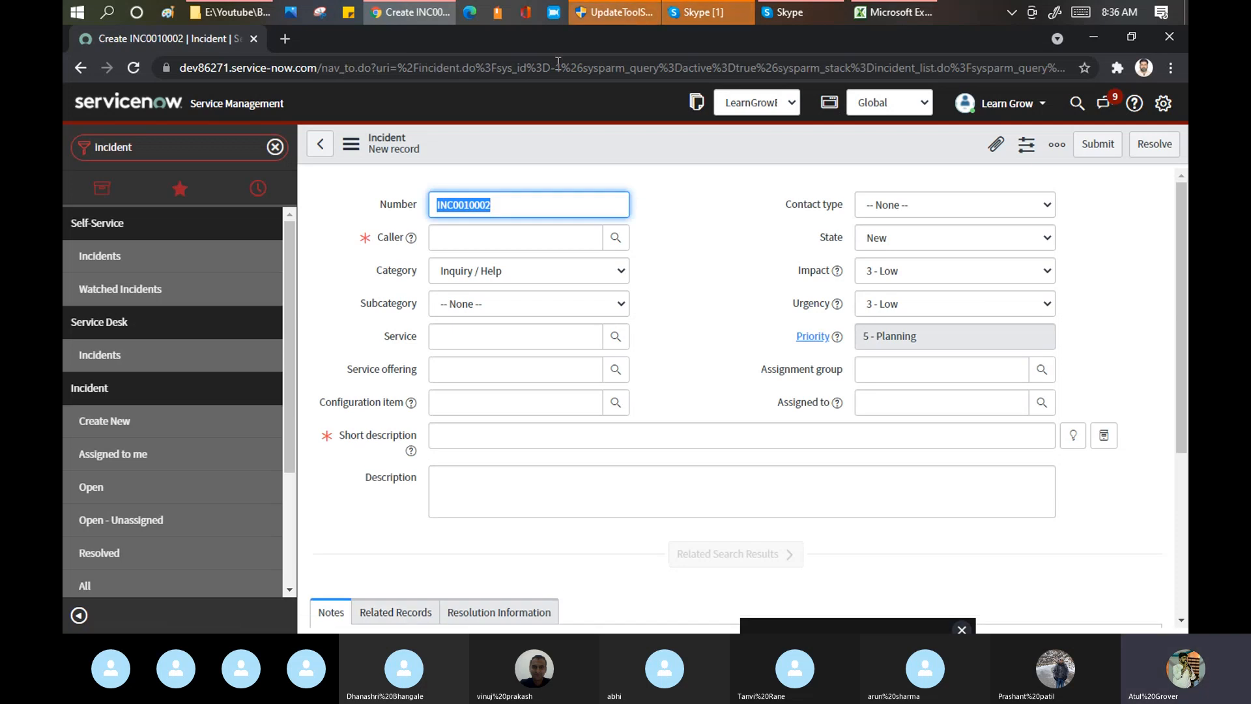
Highlight the table name "incident" in the new incident form's web address and check the Skype call briefly.
drag(414, 68, 498, 71)
click(456, 70)
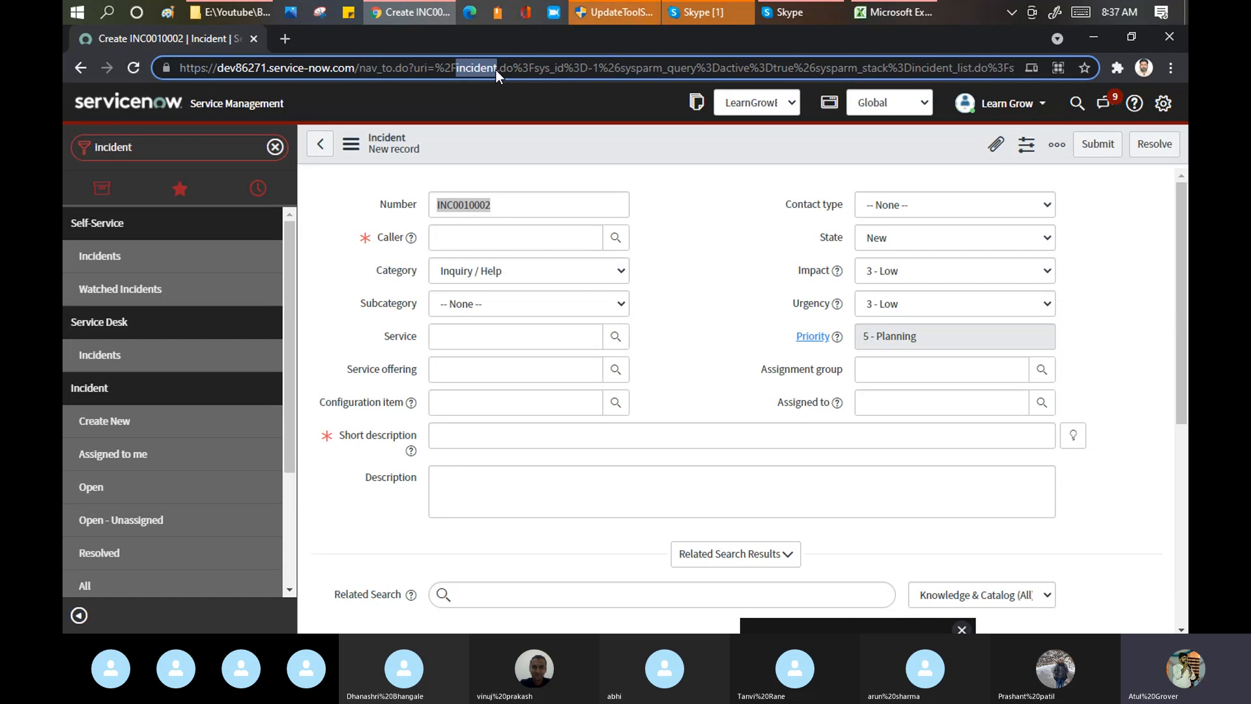
click(732, 13)
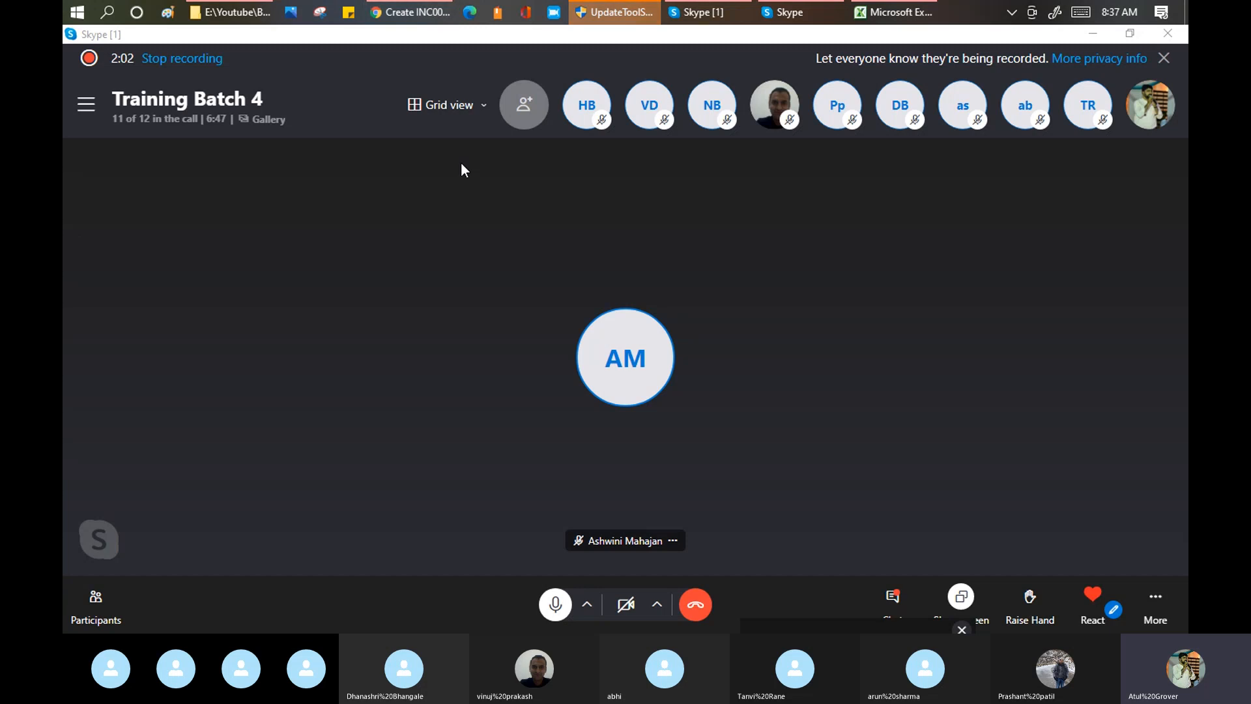
key(alt+Tab)
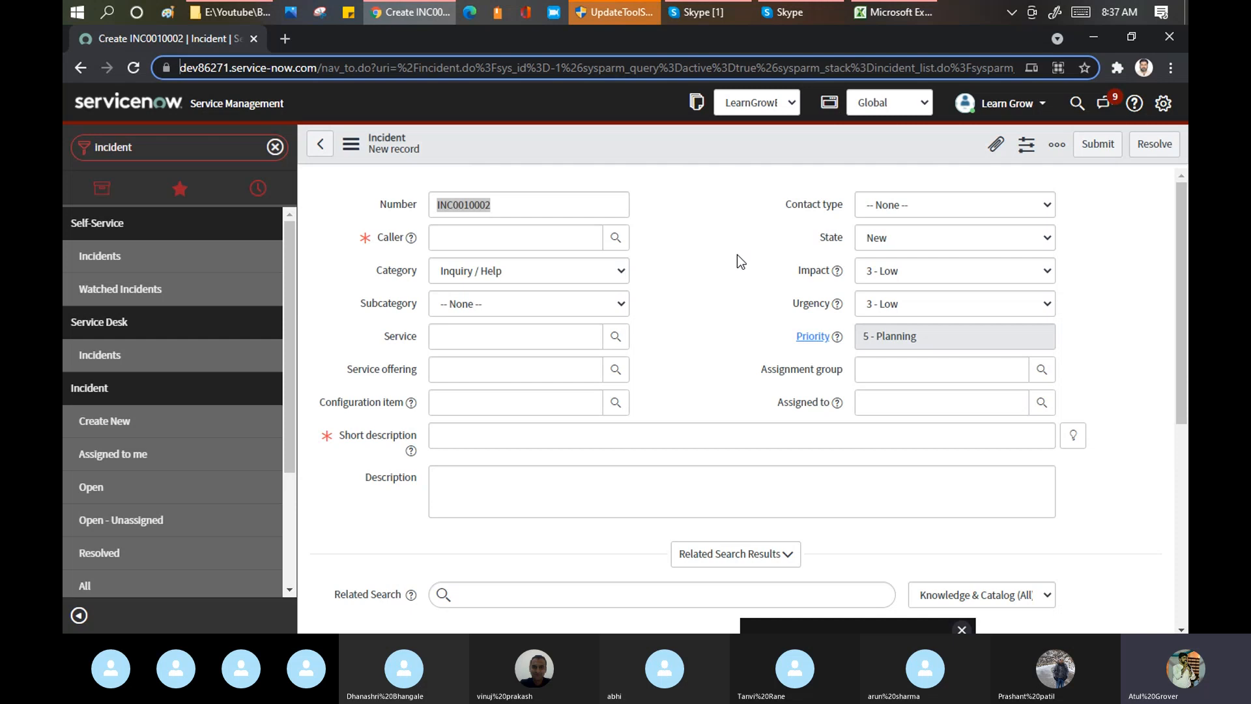
Filter the navigator for "table" and open the Tables list under System Definition.
double_click(176, 148)
text(table)
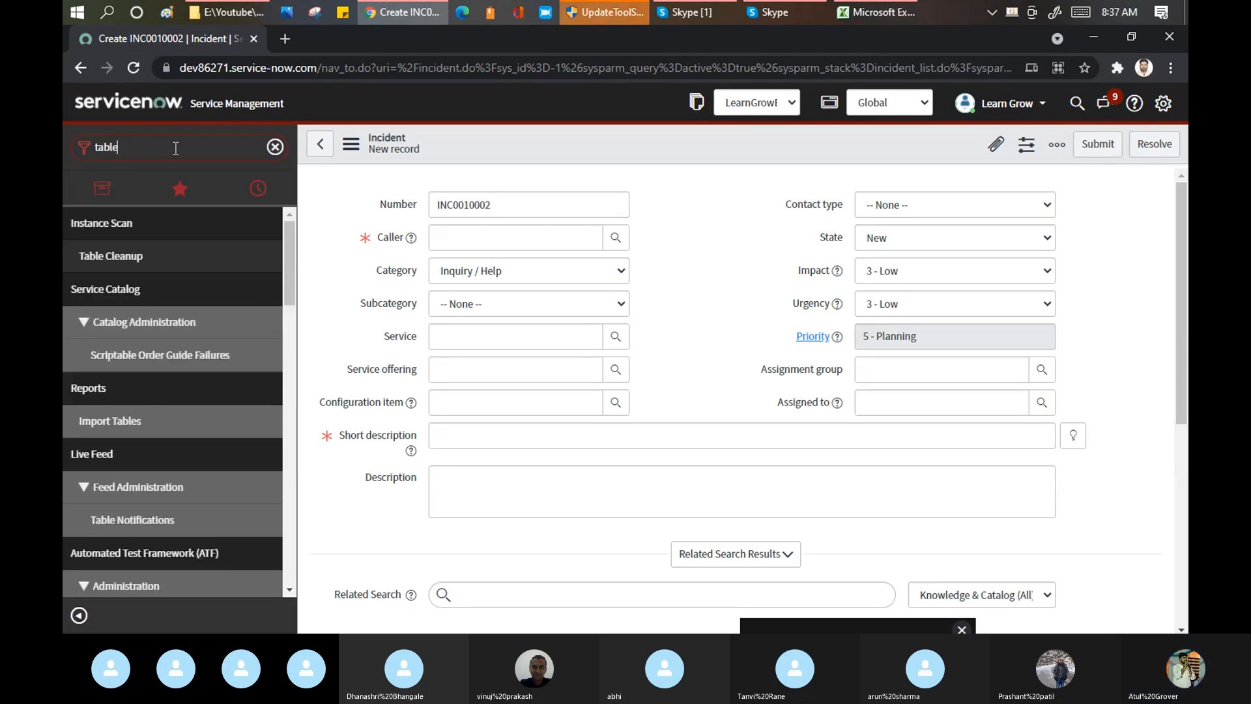
mouse_move(288, 261)
mouse_down()
mouse_move(299, 506)
mouse_move(295, 444)
mouse_up()
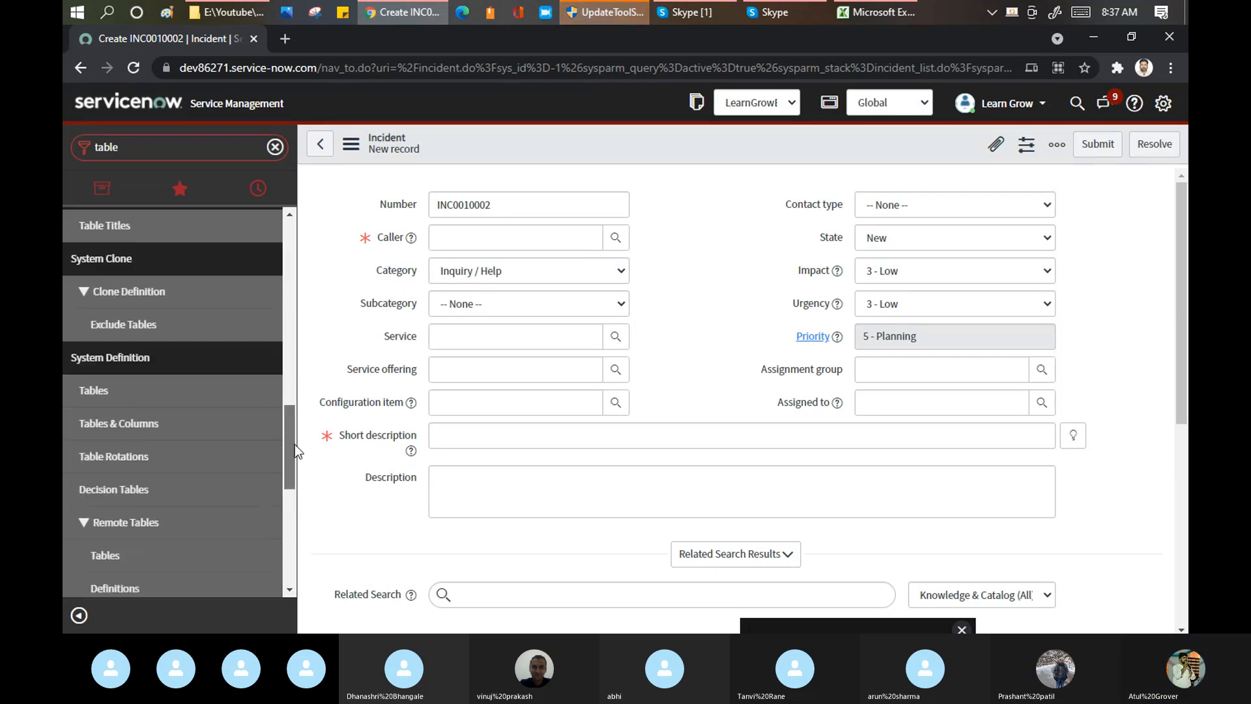
click(88, 389)
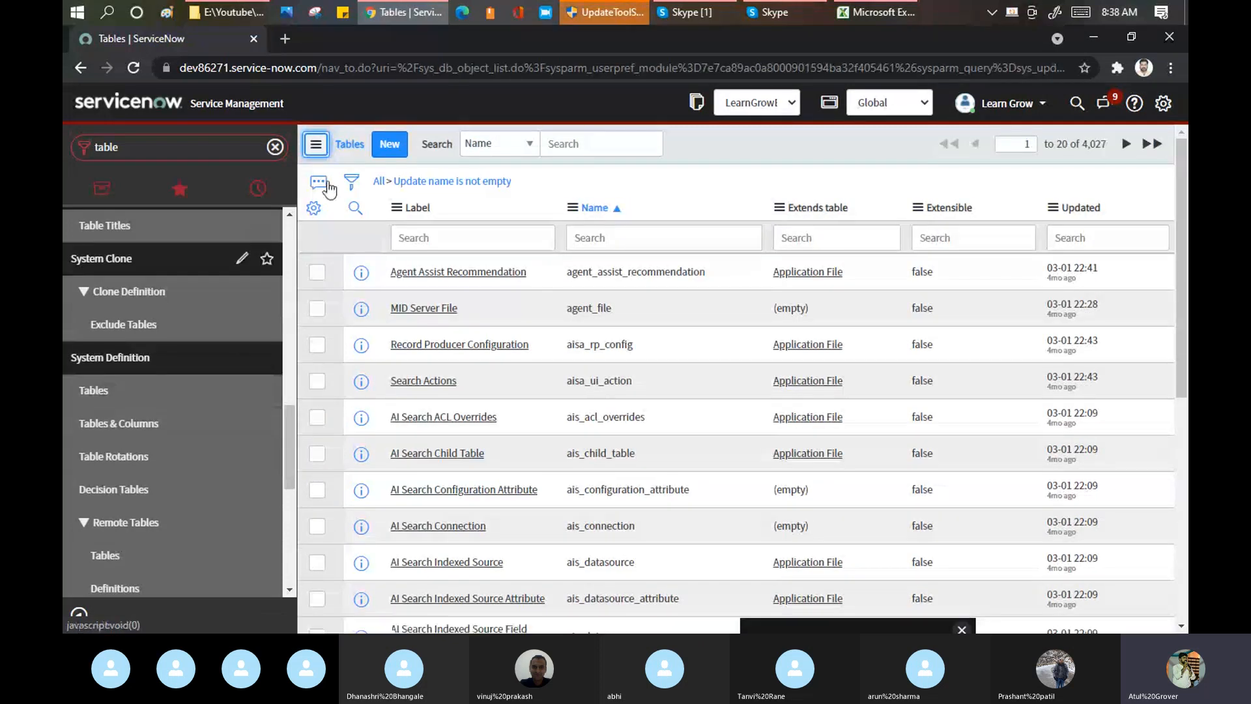
click(394, 147)
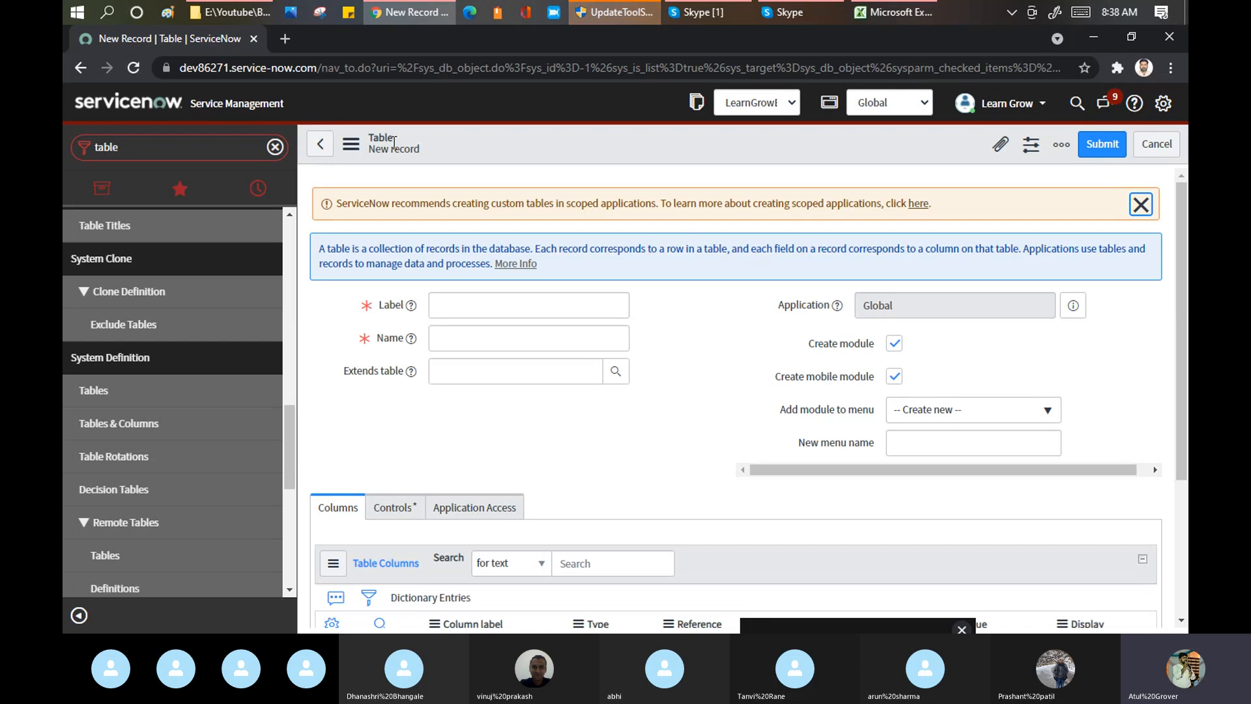
click(118, 401)
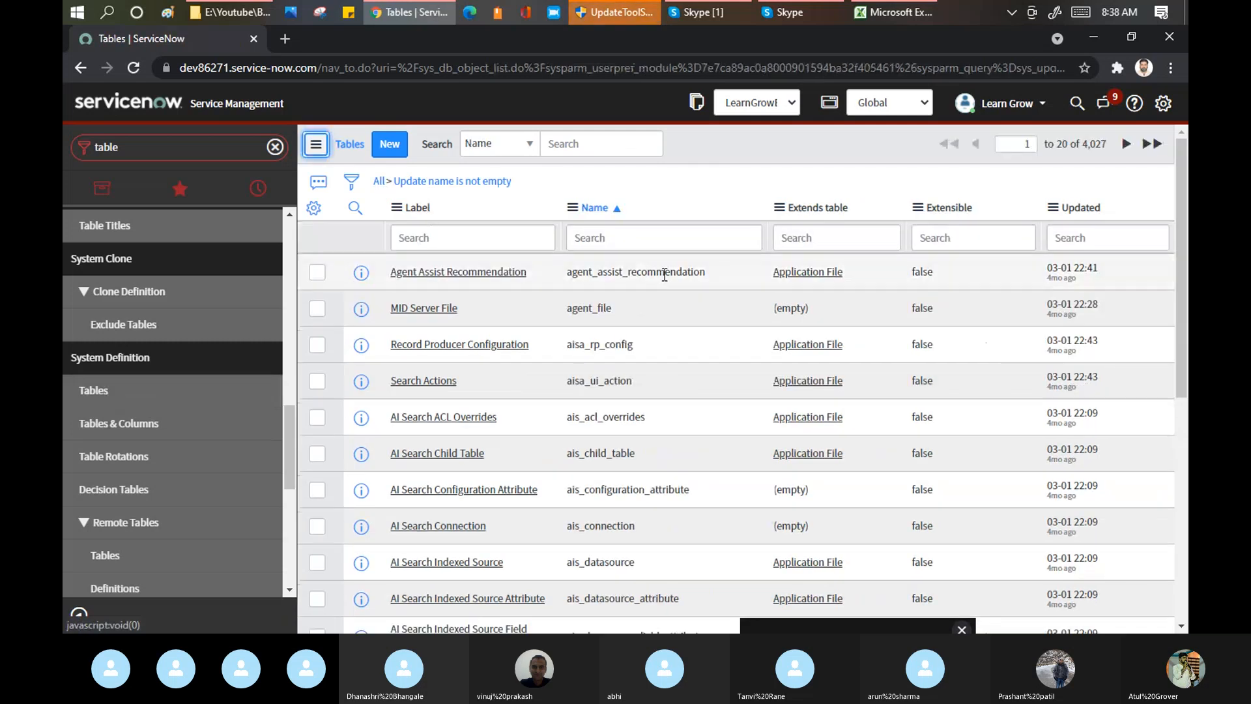
Search the Tables list by name for entries ending with "task", using %task.
click(659, 235)
text(%)
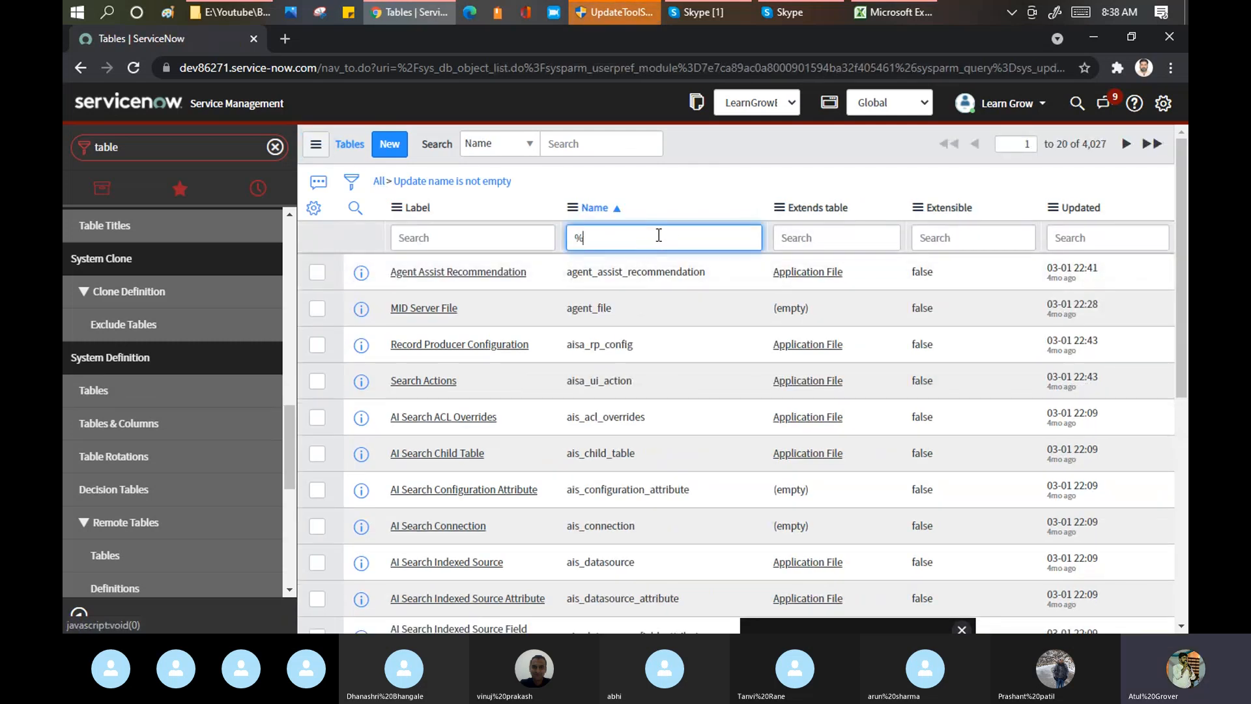
text(task)
key(Return)
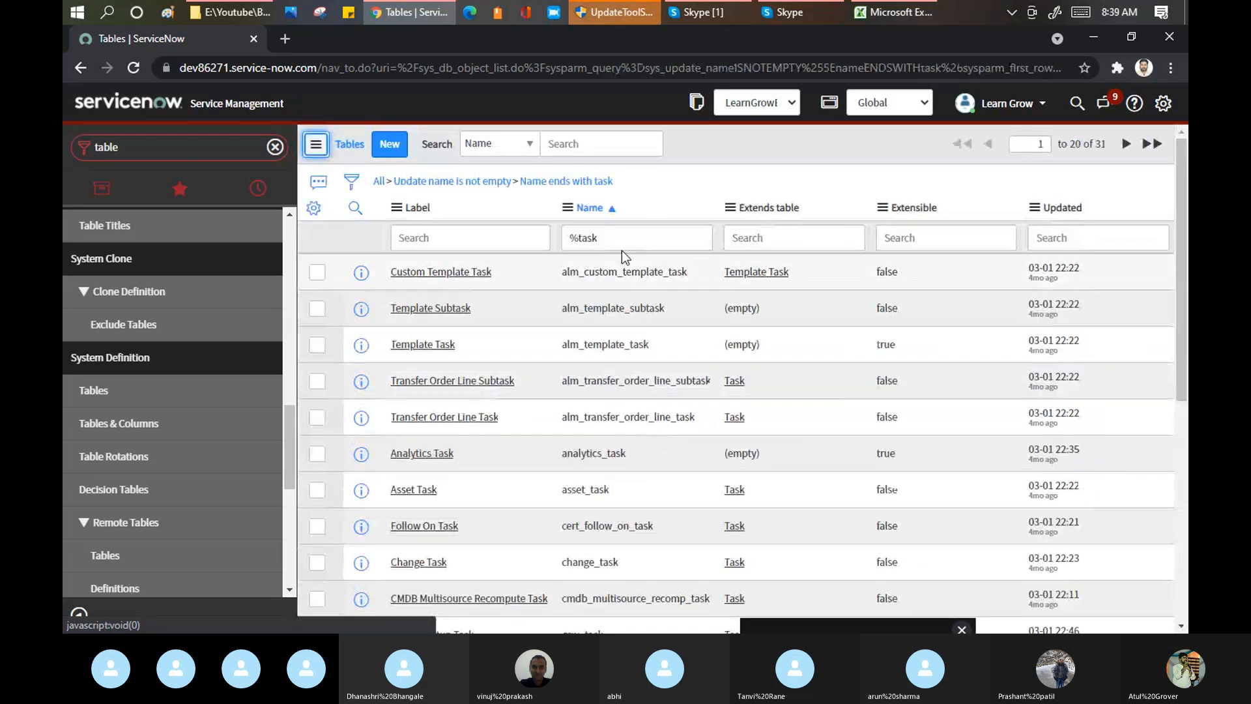
Search the Tables list by name for entries starting with "task", using task%.
drag(584, 239, 521, 232)
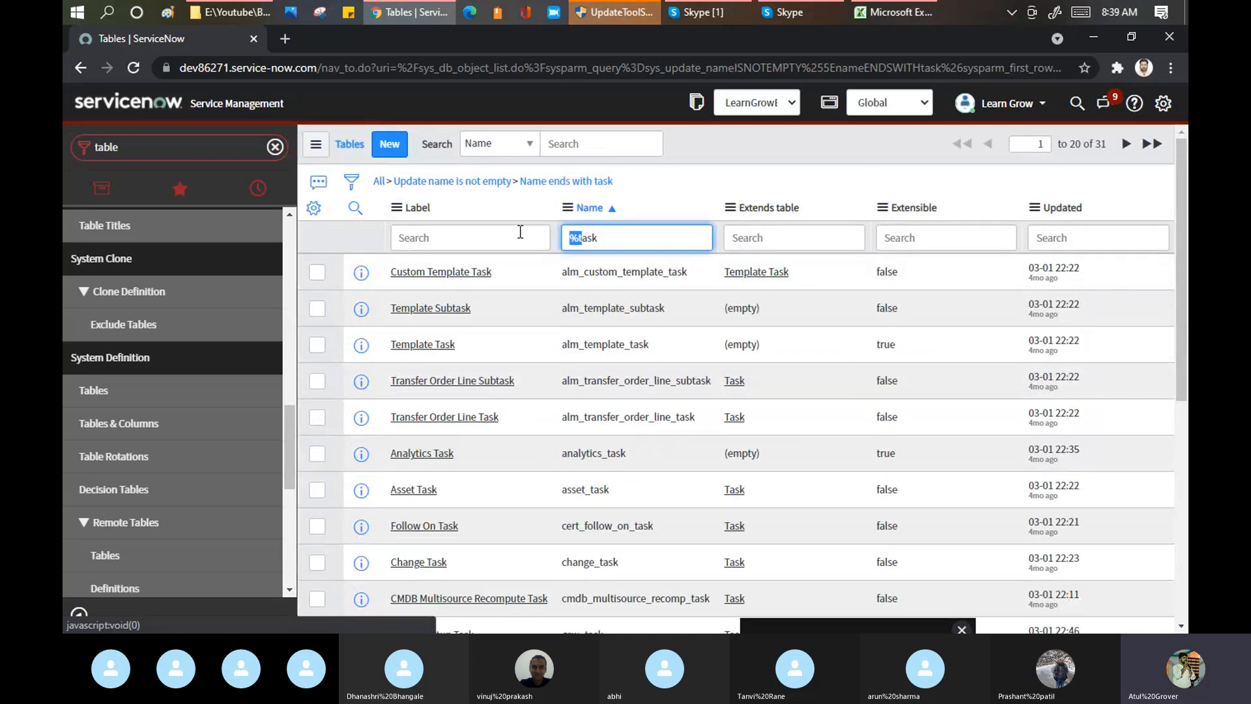
key(BackSpace)
text(task)
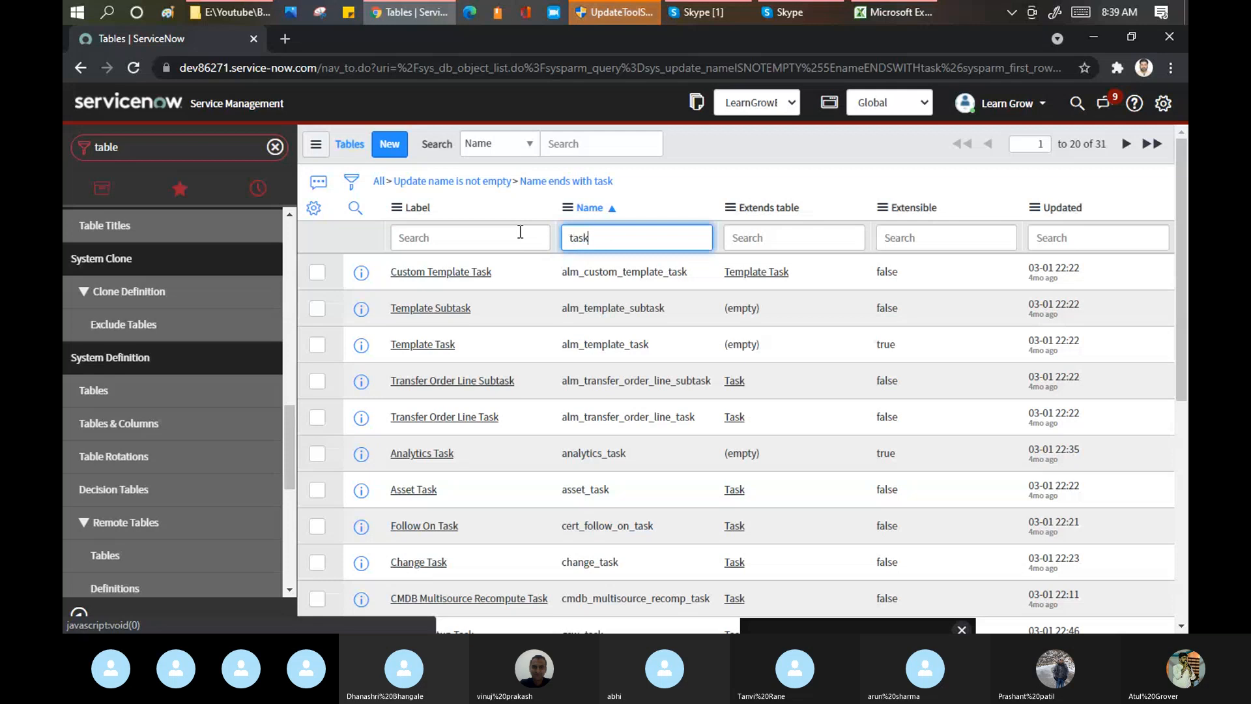
text(%)
key(Return)
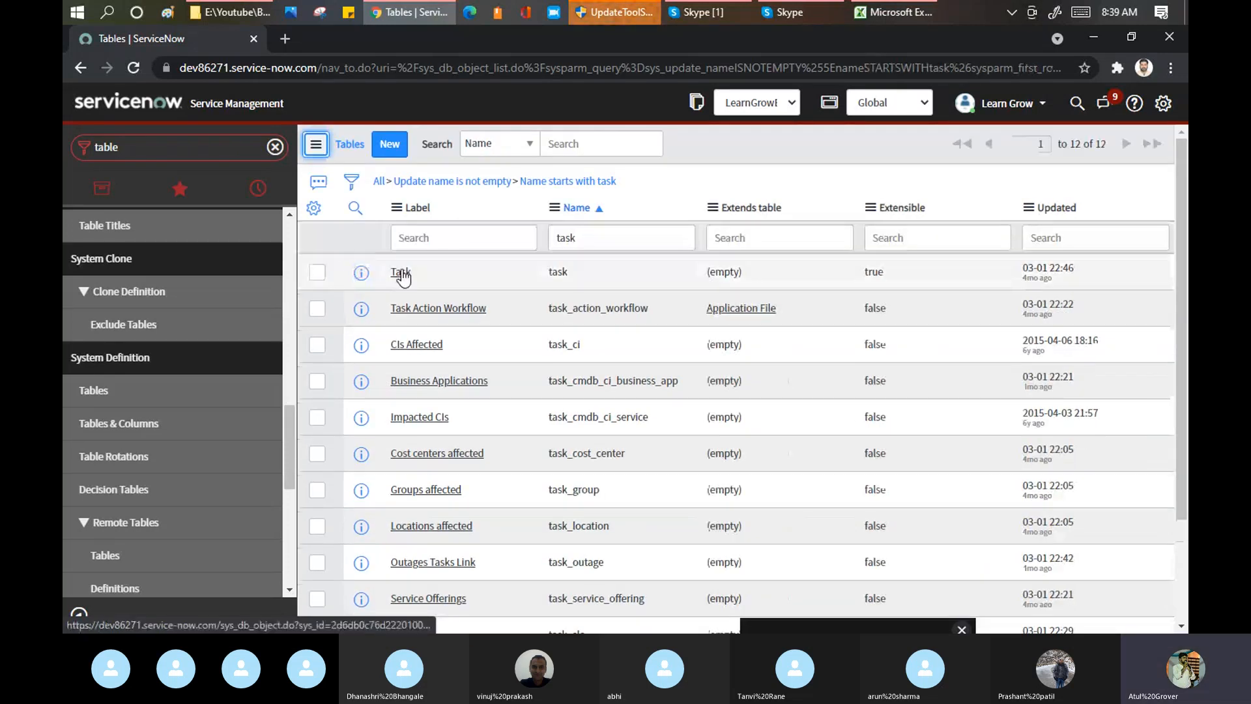
Open the Task table's record and examine its list of columns and how many there are.
click(402, 274)
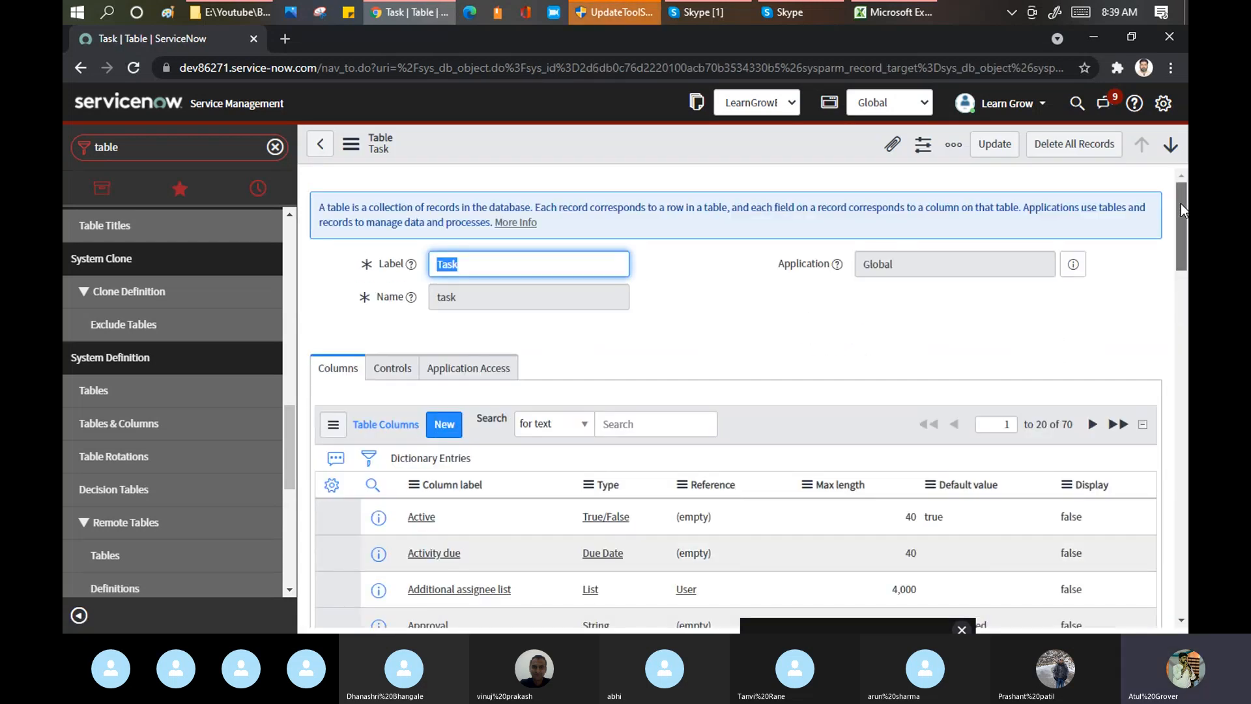
drag(1182, 207, 1181, 237)
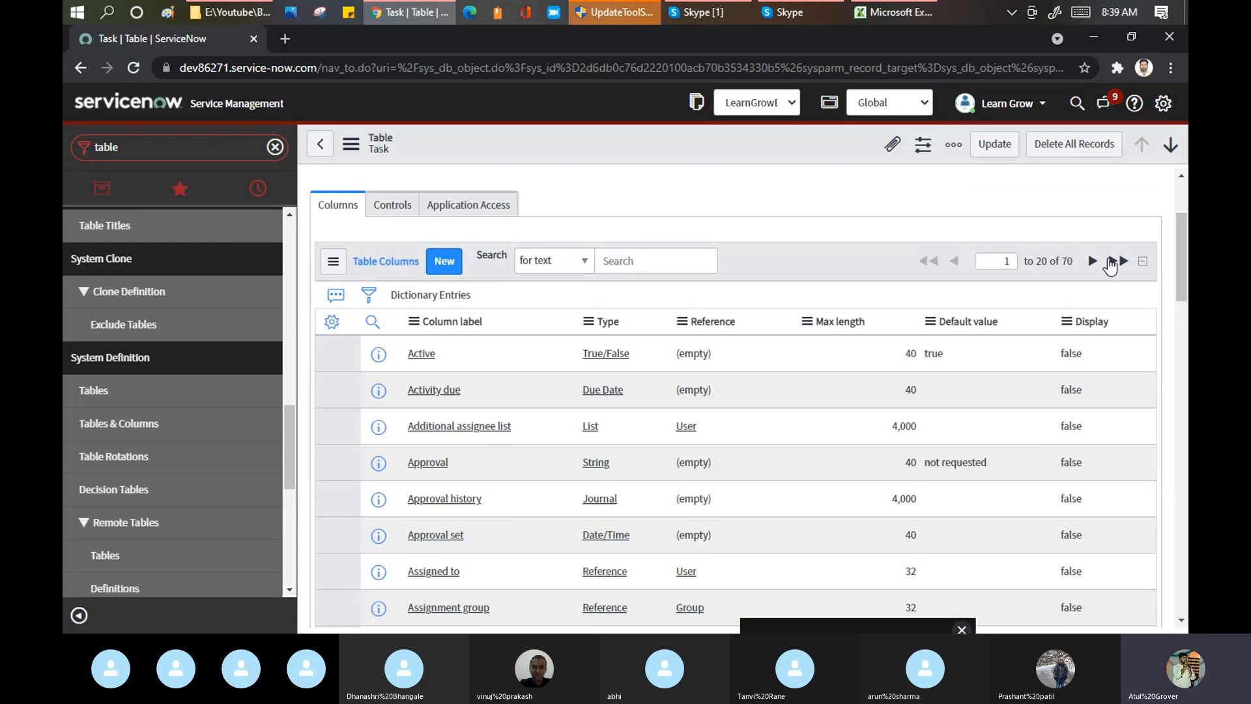
double_click(1064, 260)
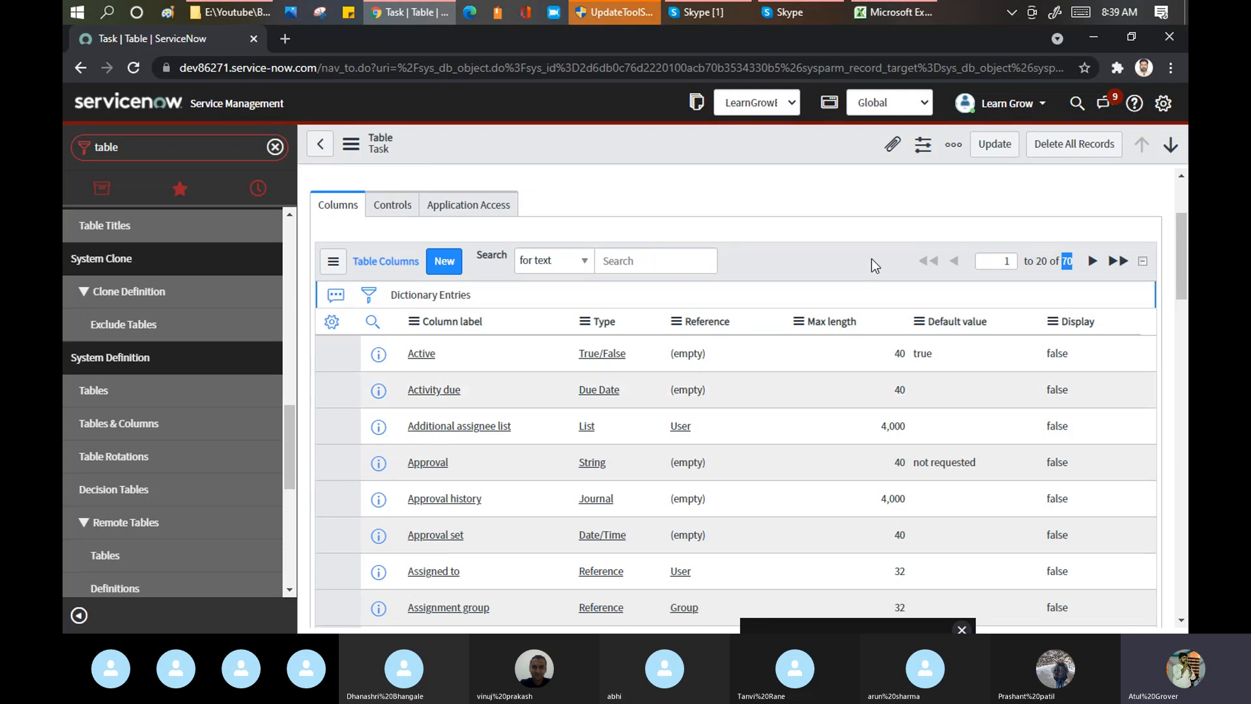
drag(1184, 243, 1185, 210)
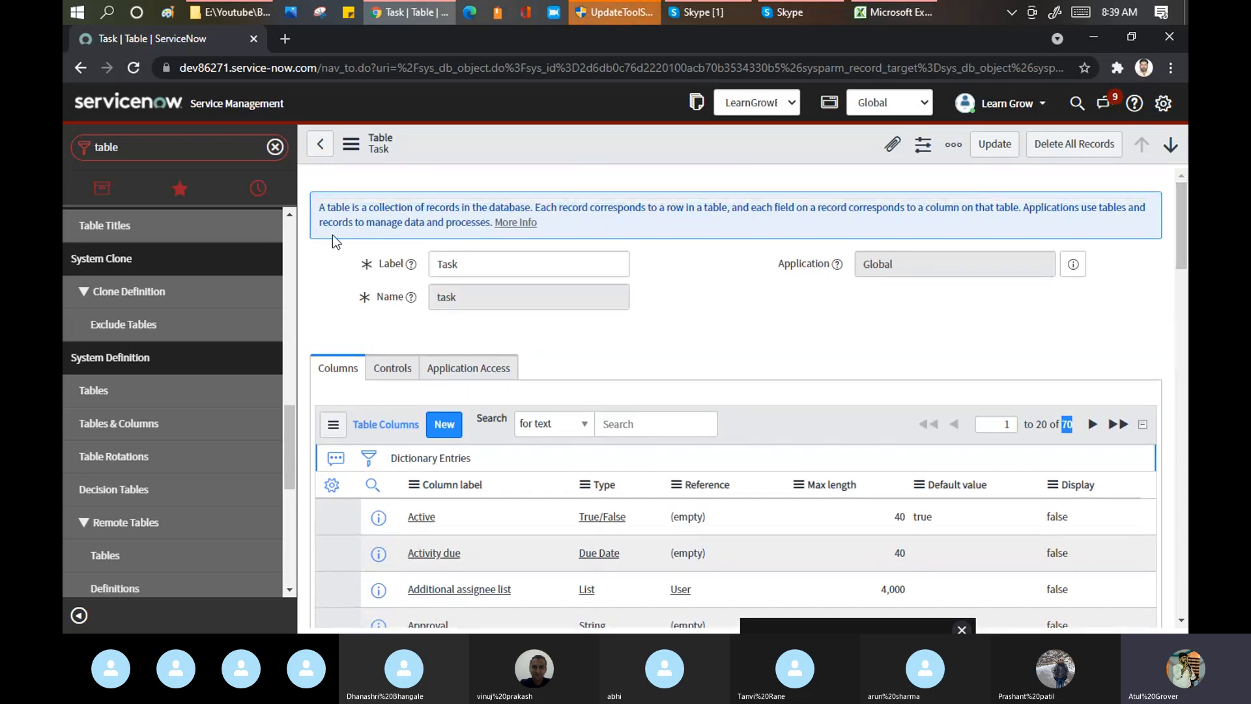
Start a new table record from the Tables list and label it learngrow_Batch4, letting the internal name fill in.
click(92, 397)
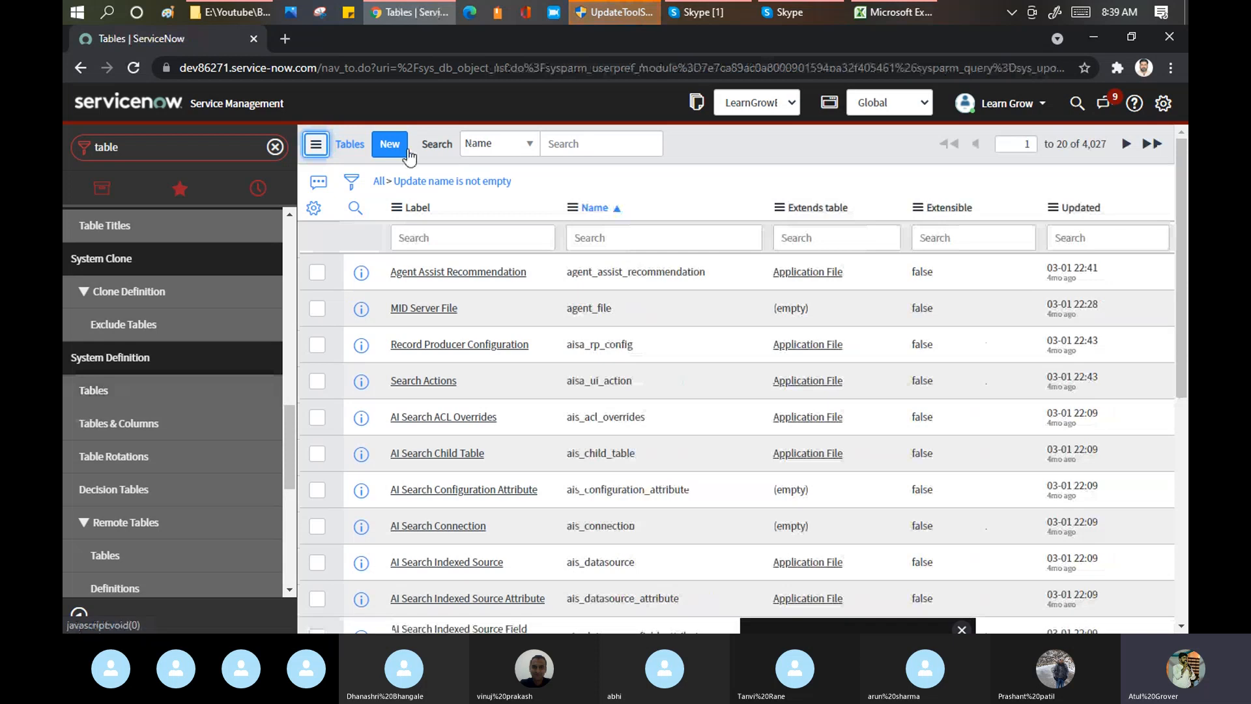
click(391, 145)
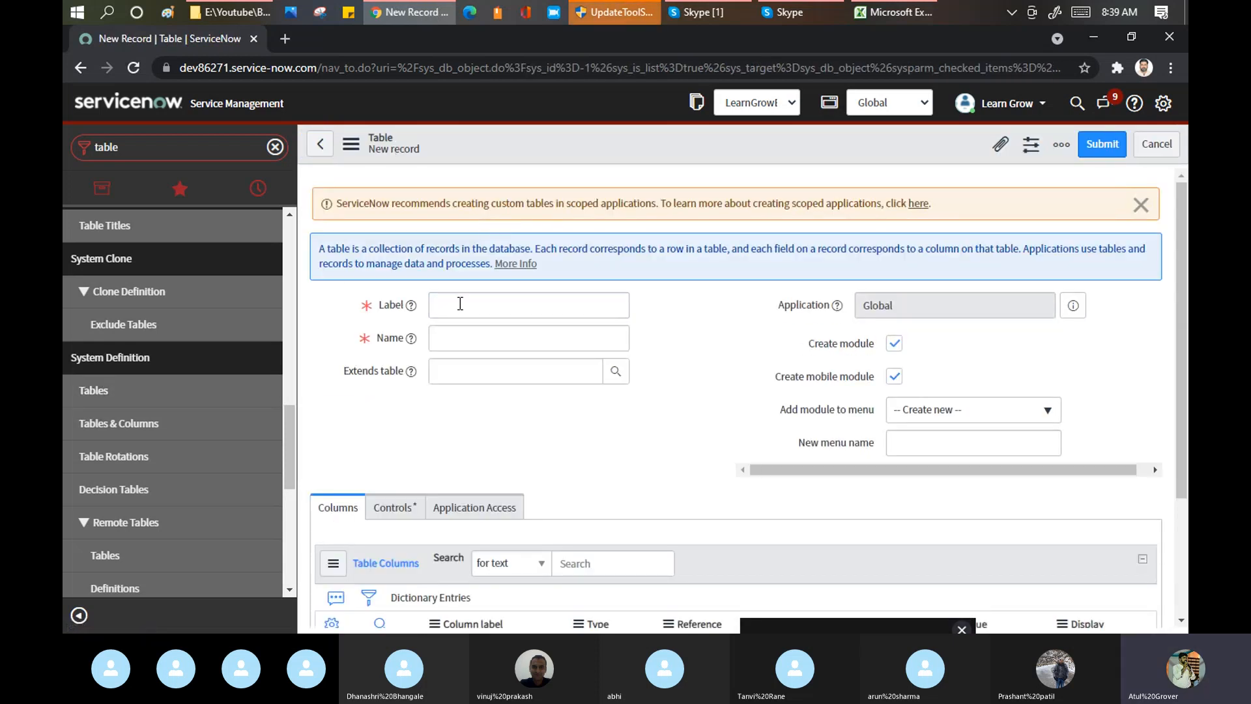
click(460, 308)
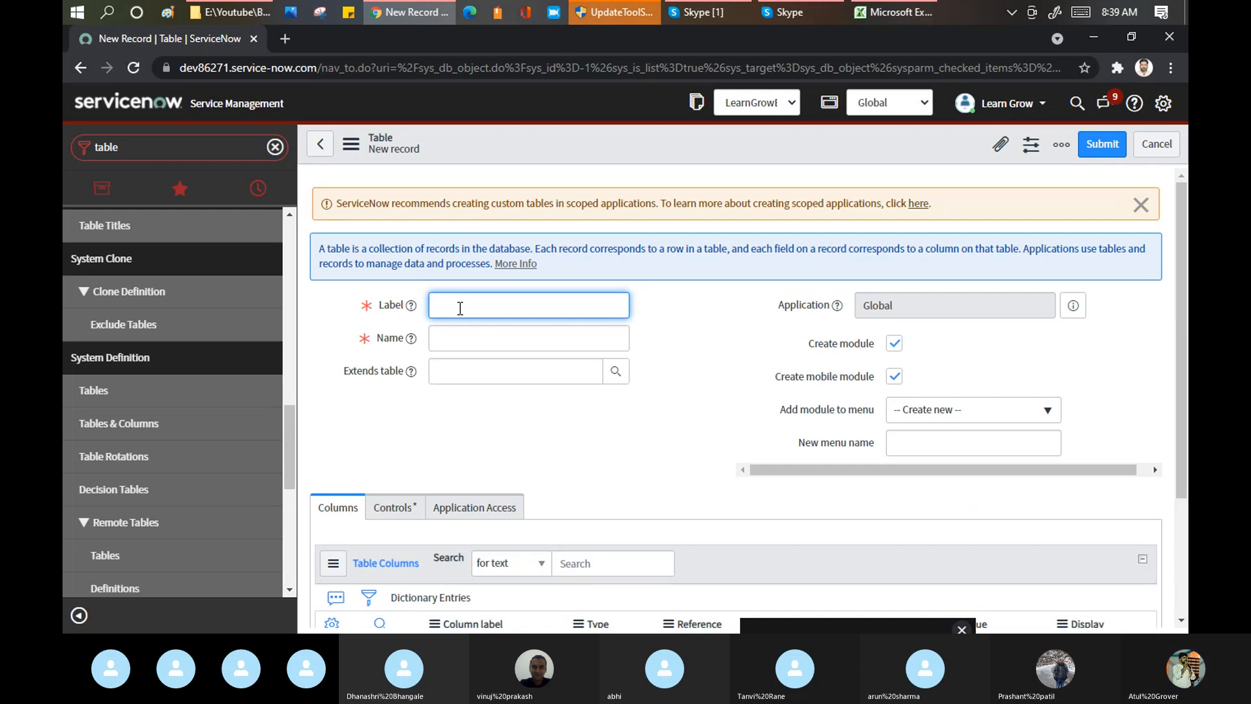
text(learngrow_Bat)
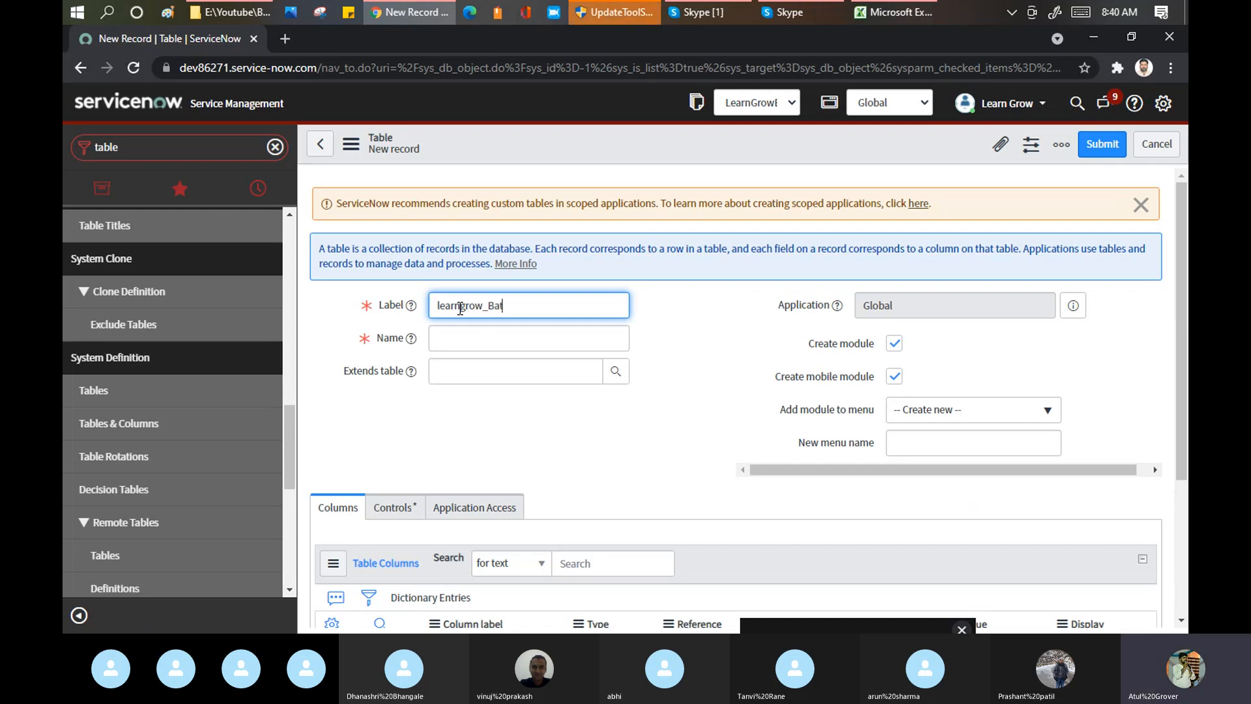
text(ch4)
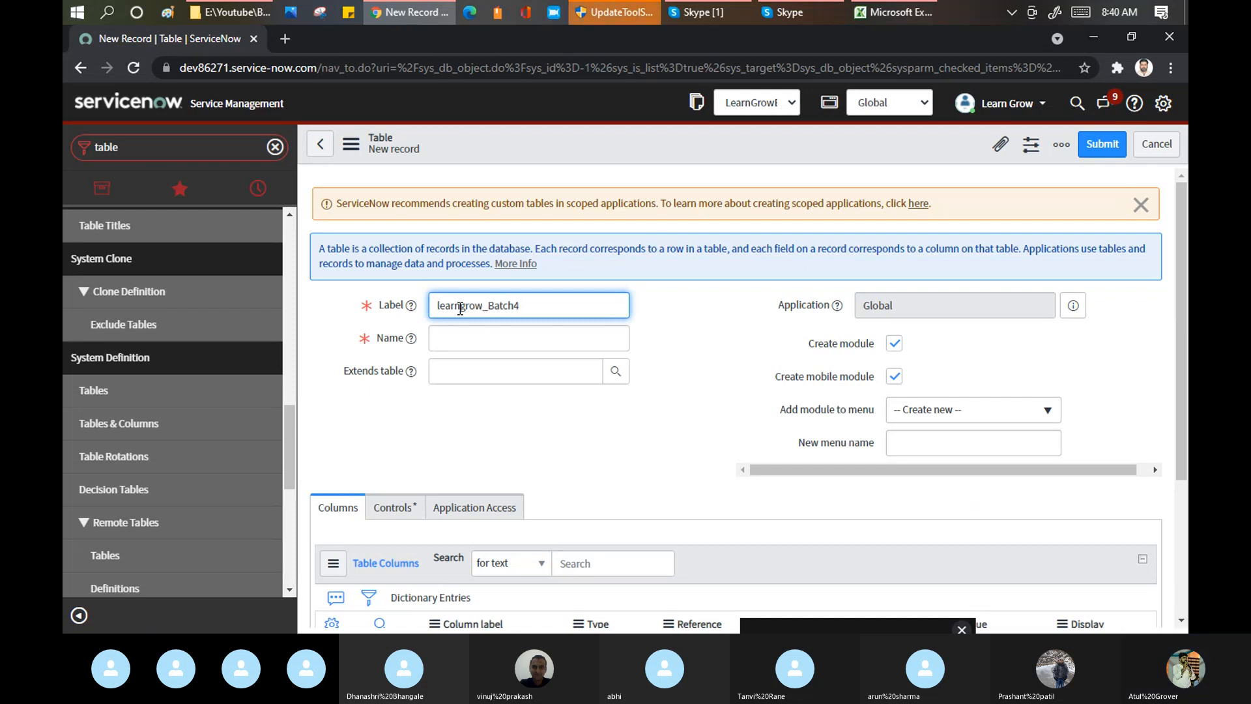
key(Tab)
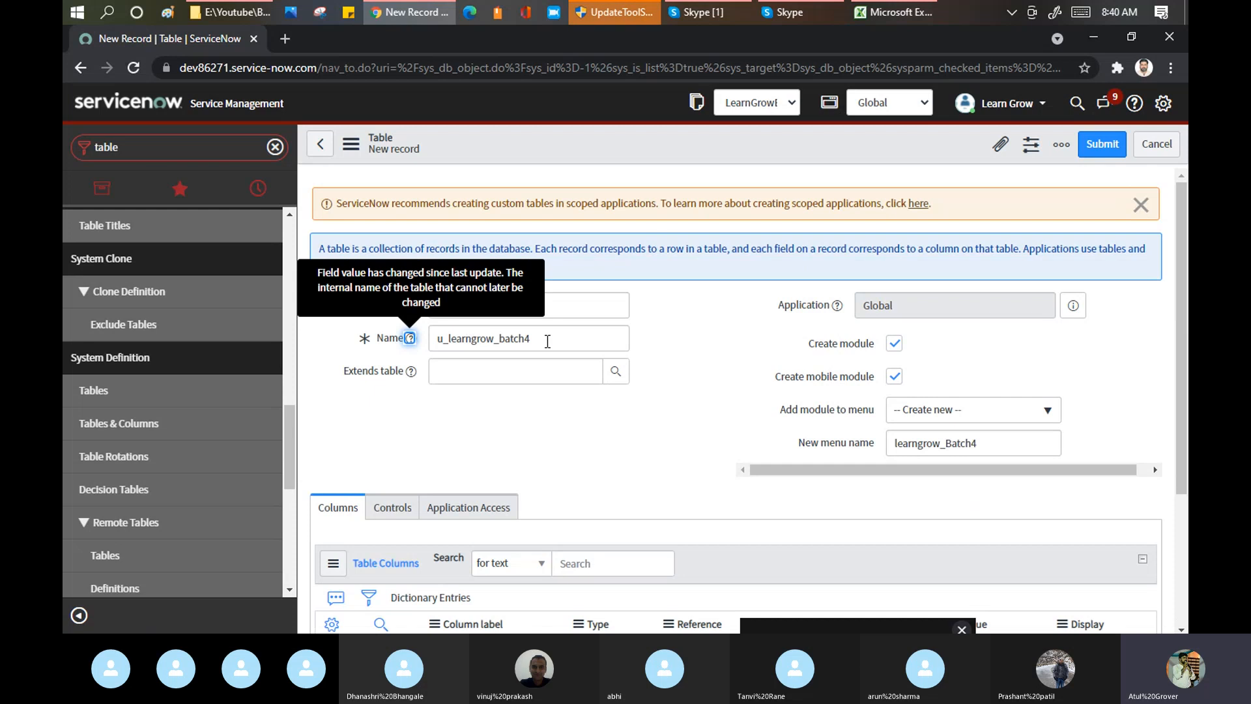
drag(433, 339, 445, 341)
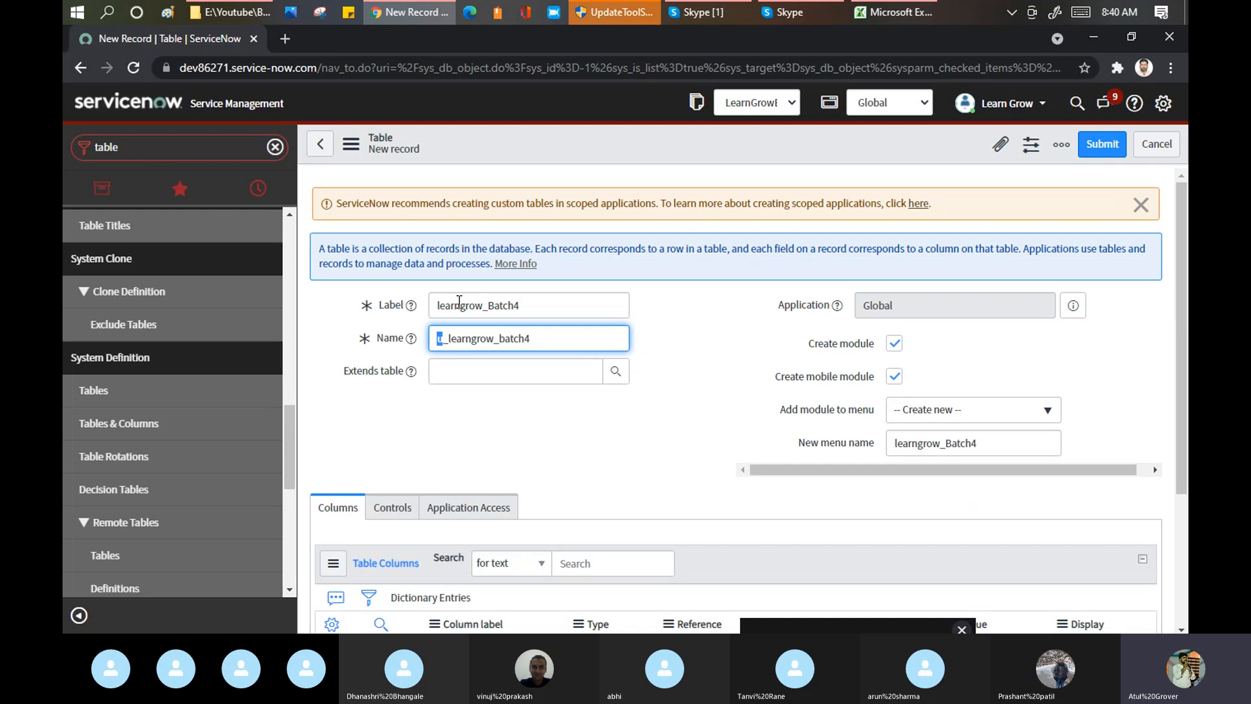
Set the new table to extend the Task table.
click(455, 370)
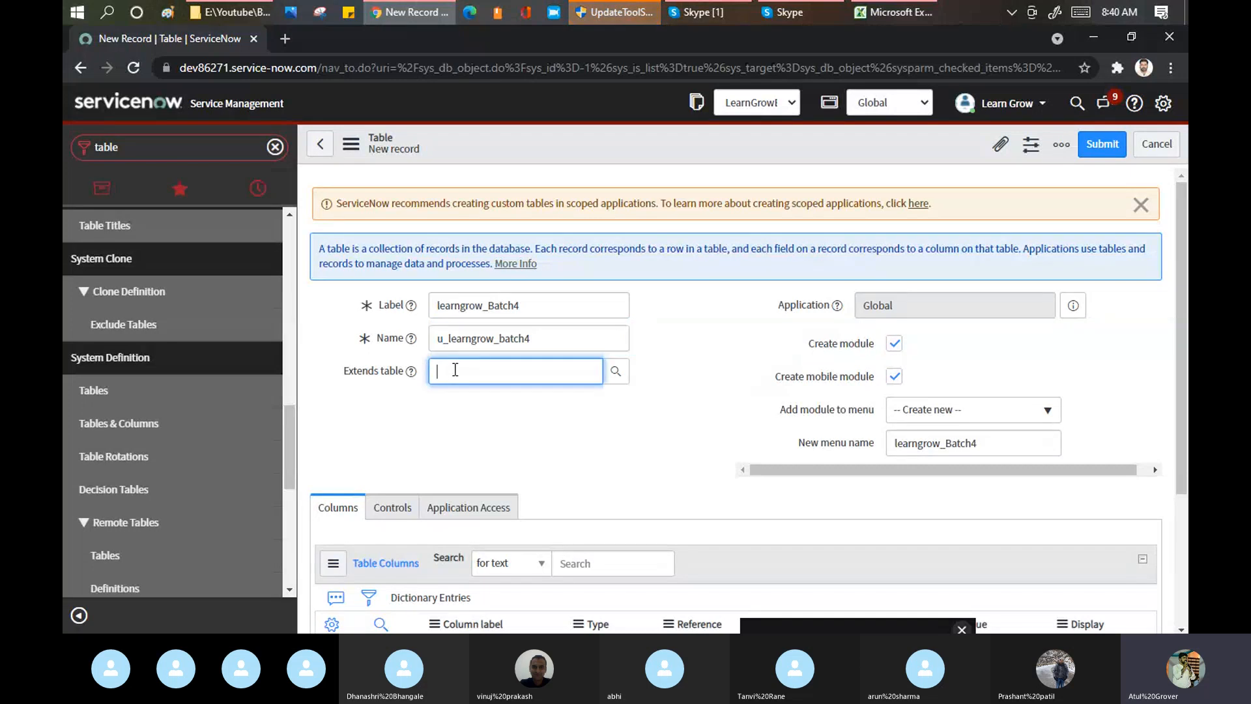
text(Task)
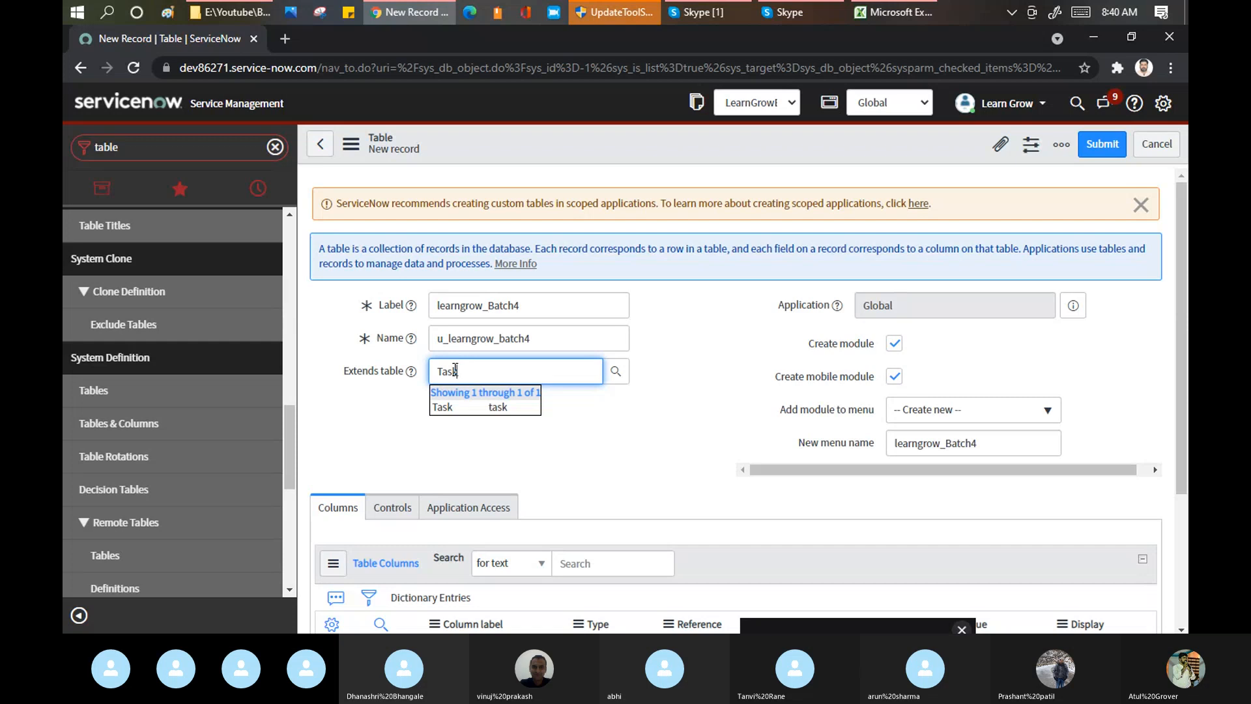
click(443, 408)
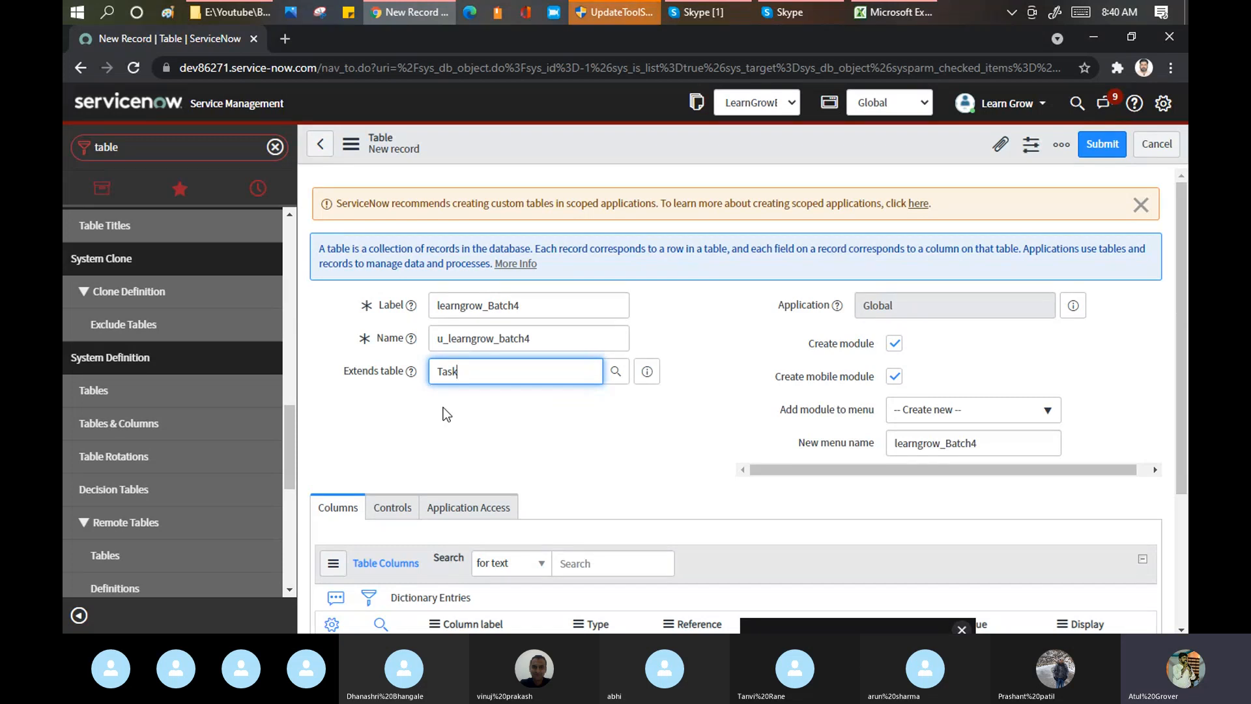
double_click(467, 369)
click(535, 337)
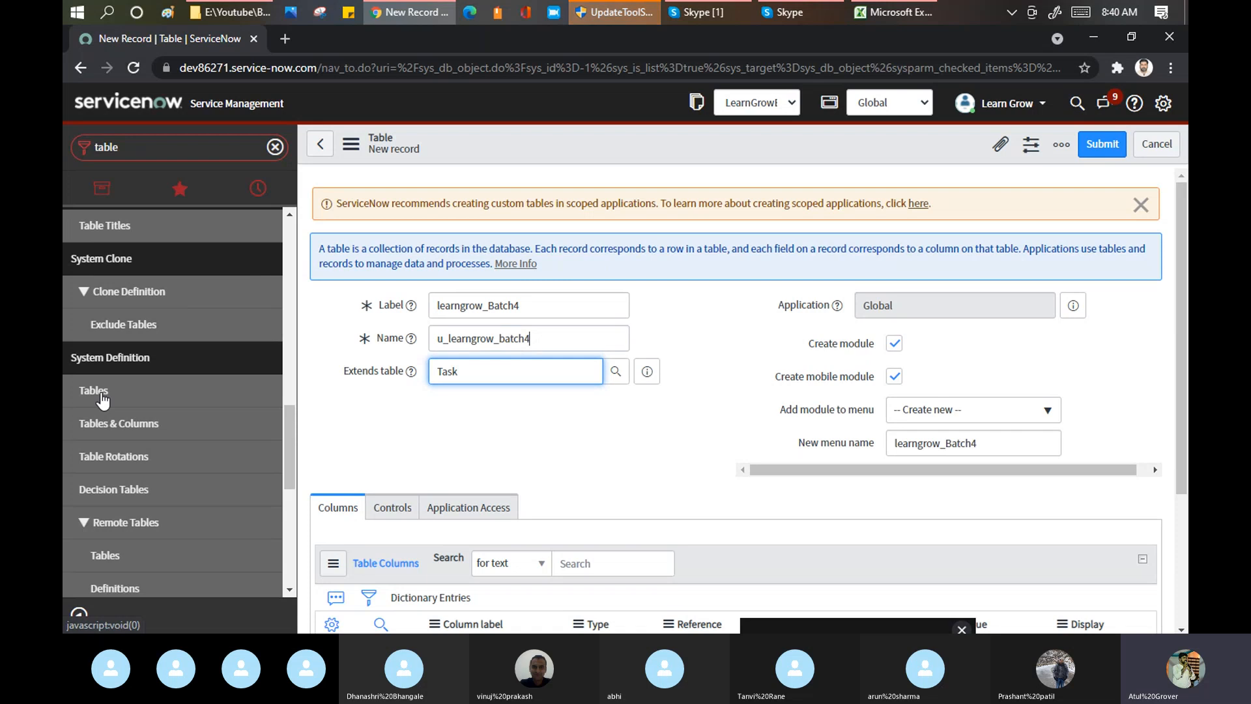
key(shift+Tab)
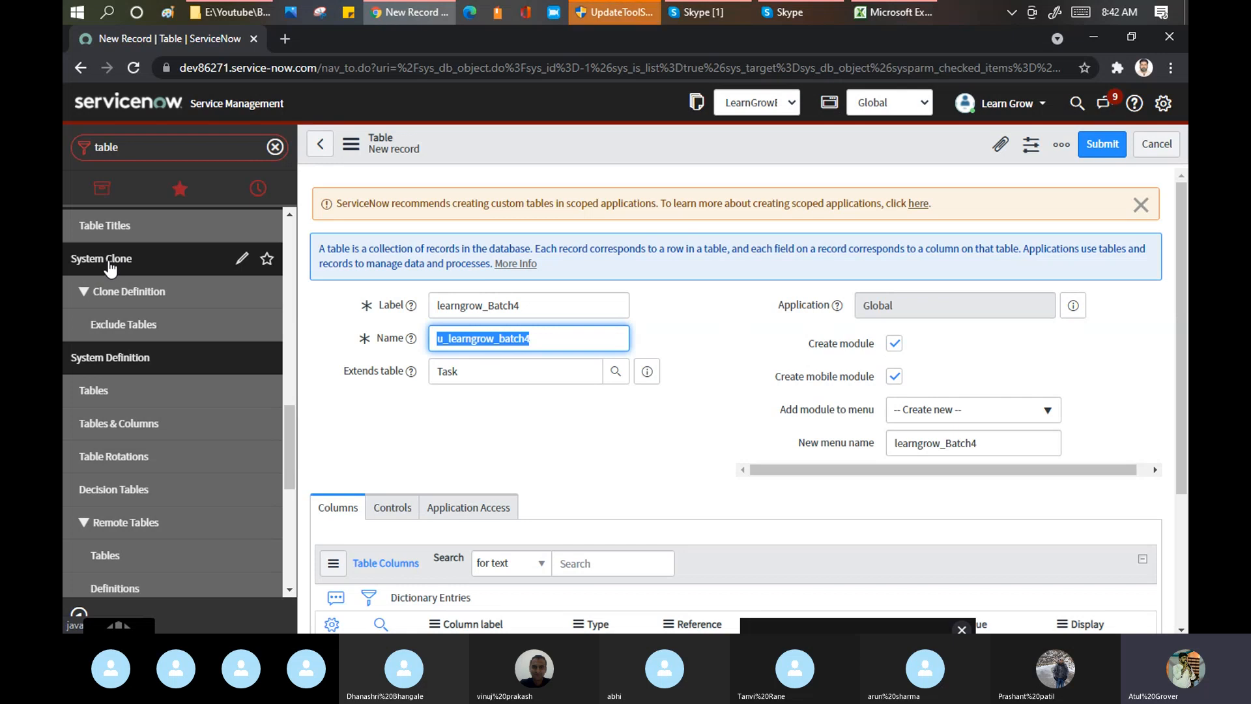
Try adding the new table's module to the existing System Definition application menu.
click(950, 414)
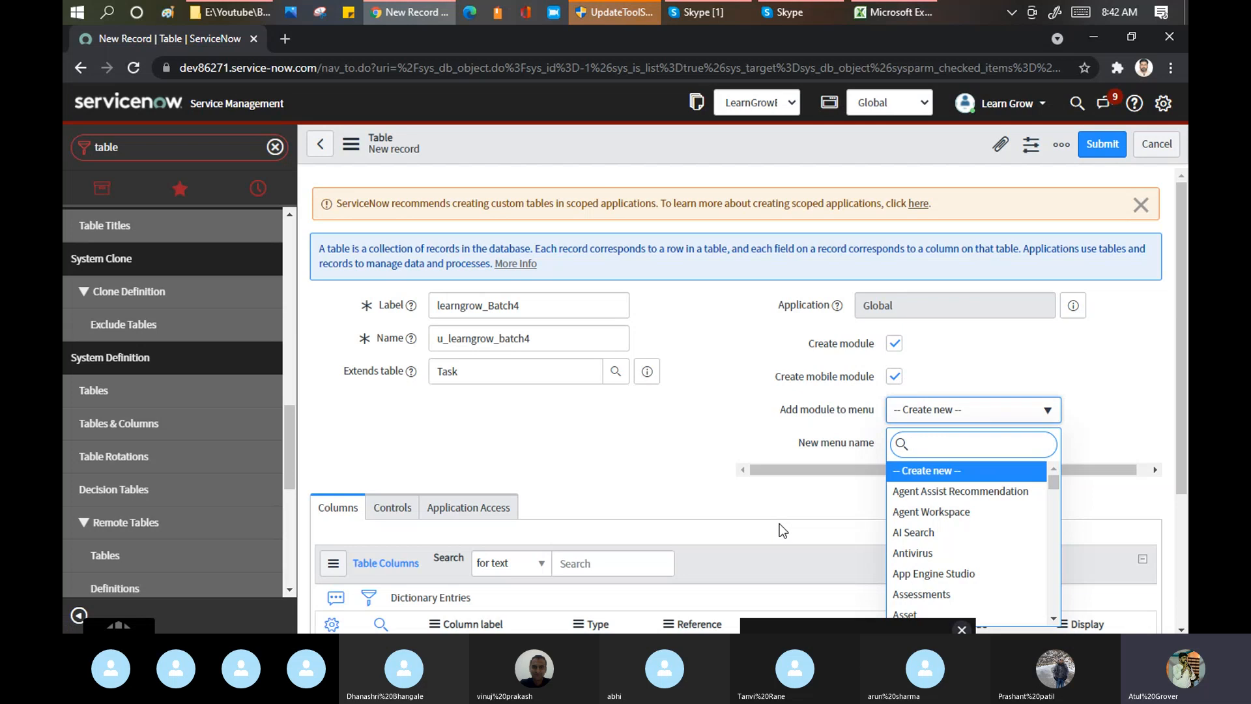
key(Escape)
text(syste)
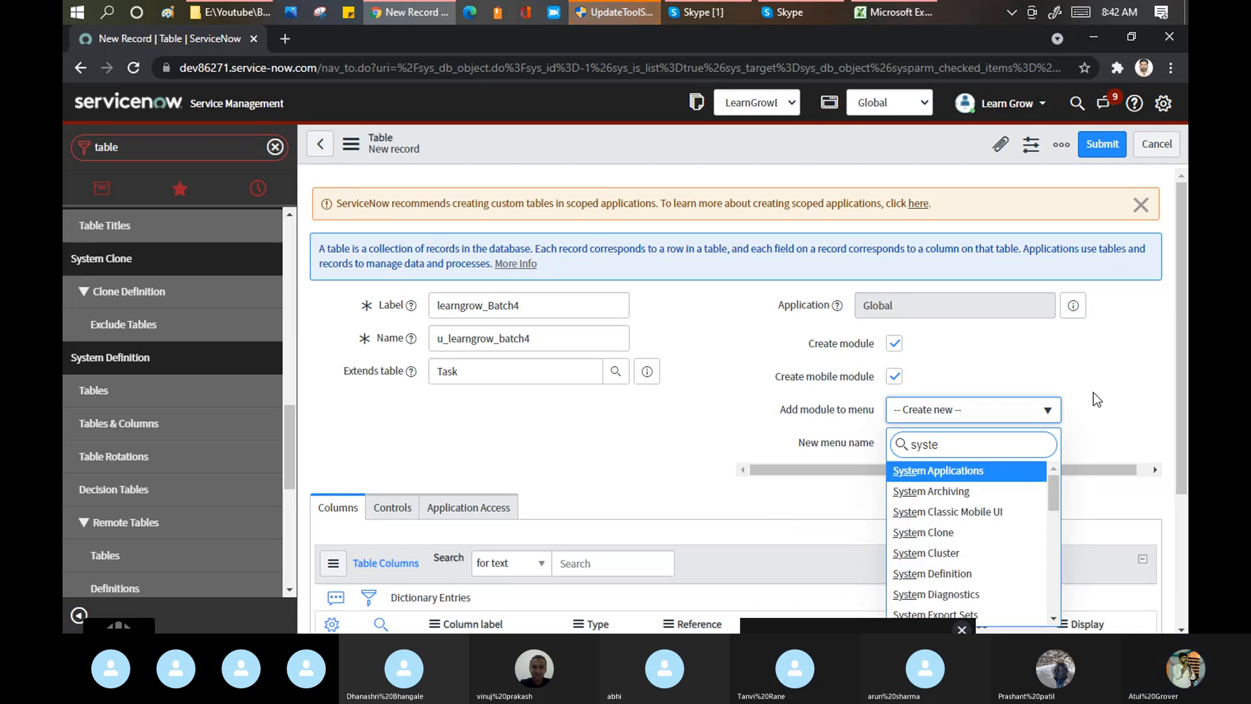
click(981, 572)
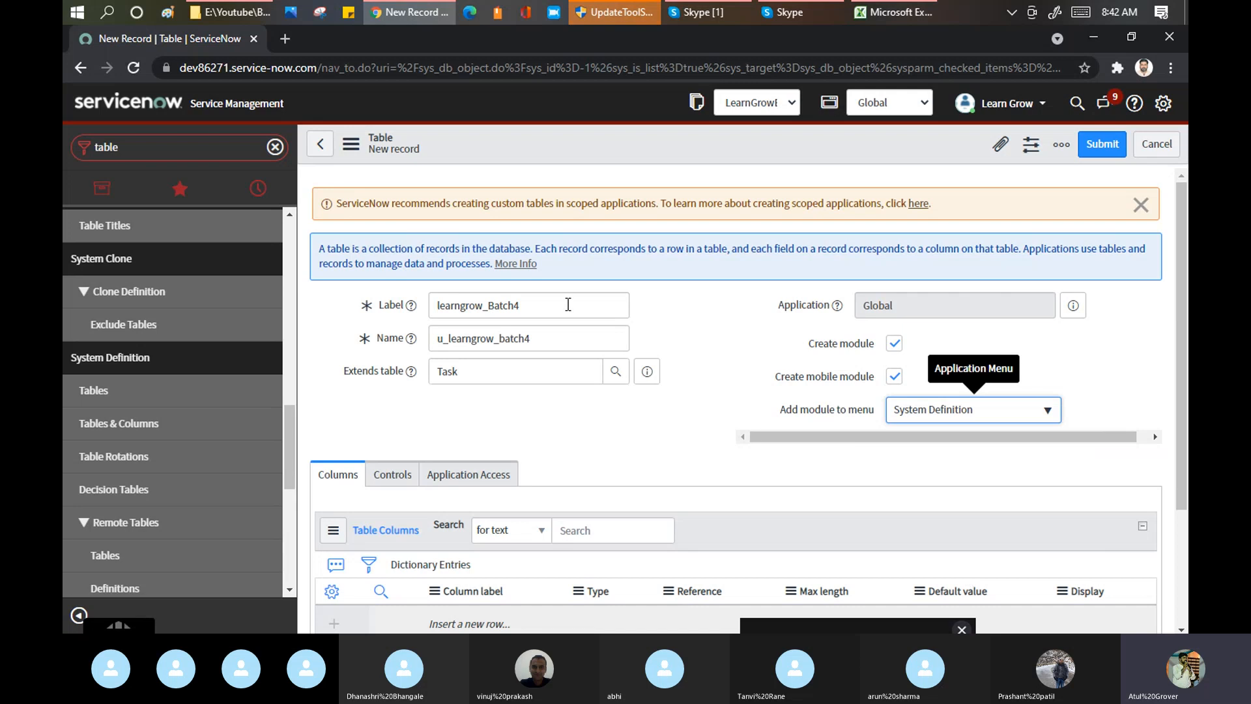
drag(563, 310, 443, 293)
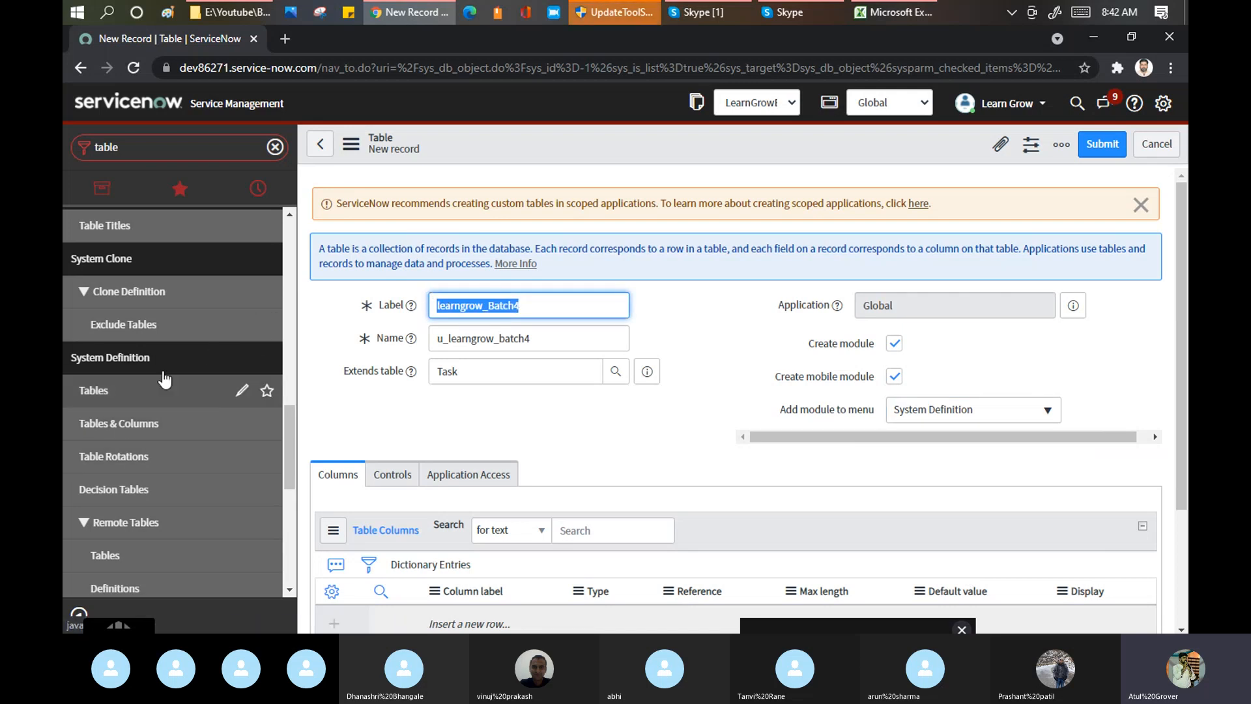
Have the table's module added to a newly created application menu named LearnGrowTogether.
click(1014, 410)
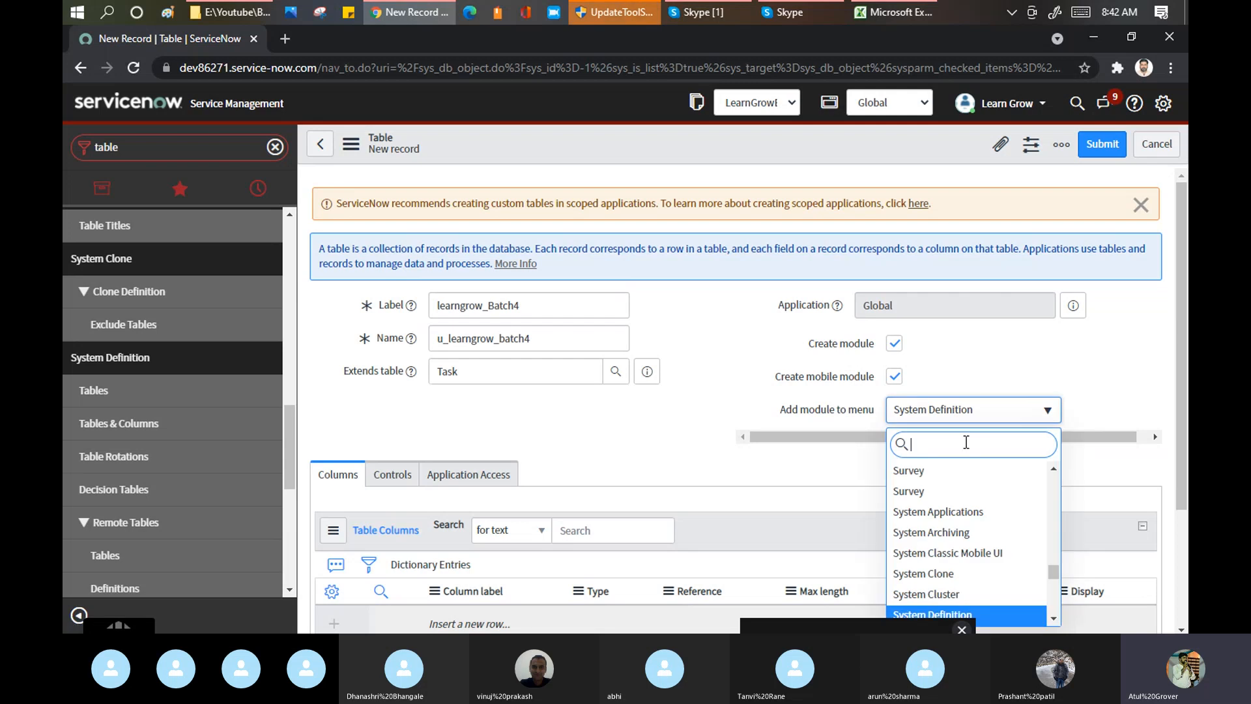
text(crea)
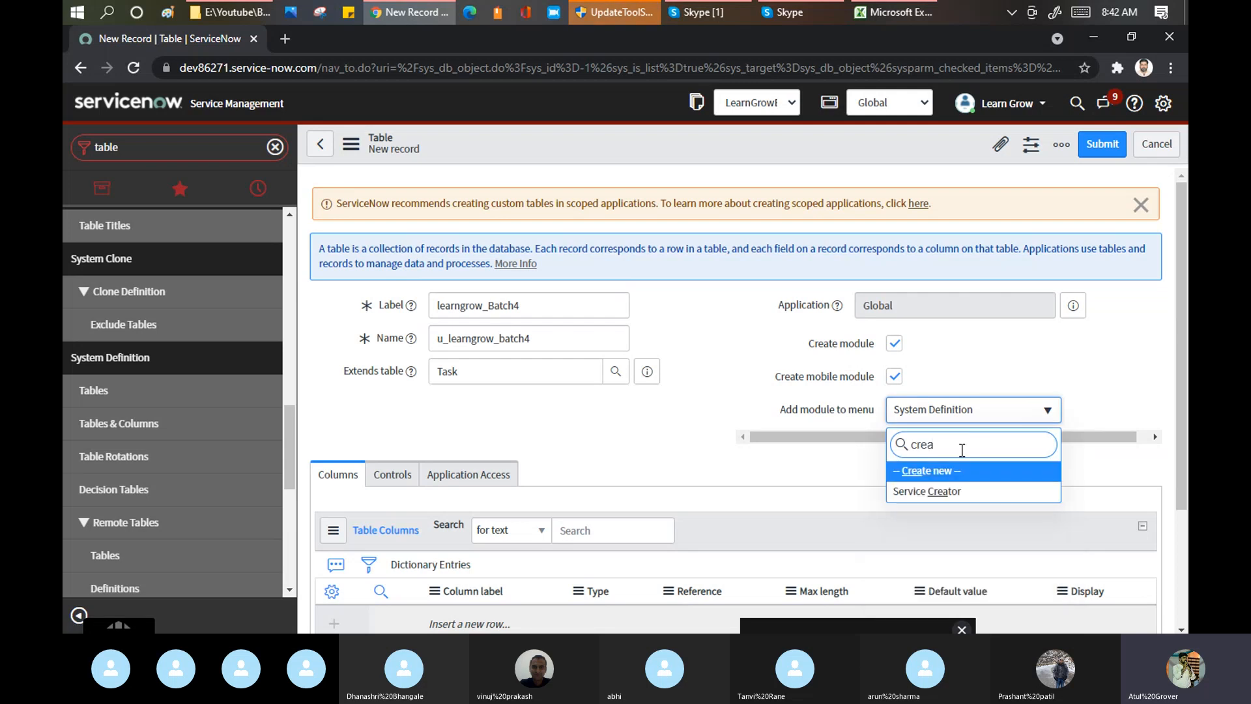
click(953, 475)
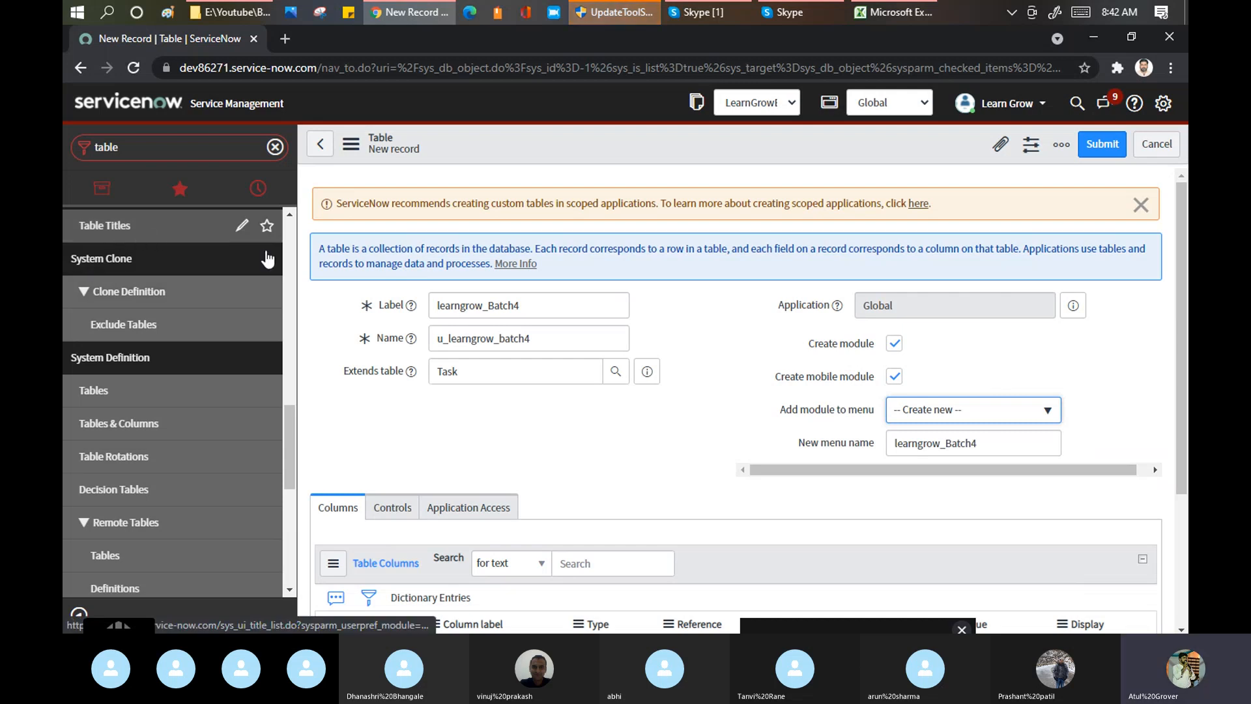
key(Tab)
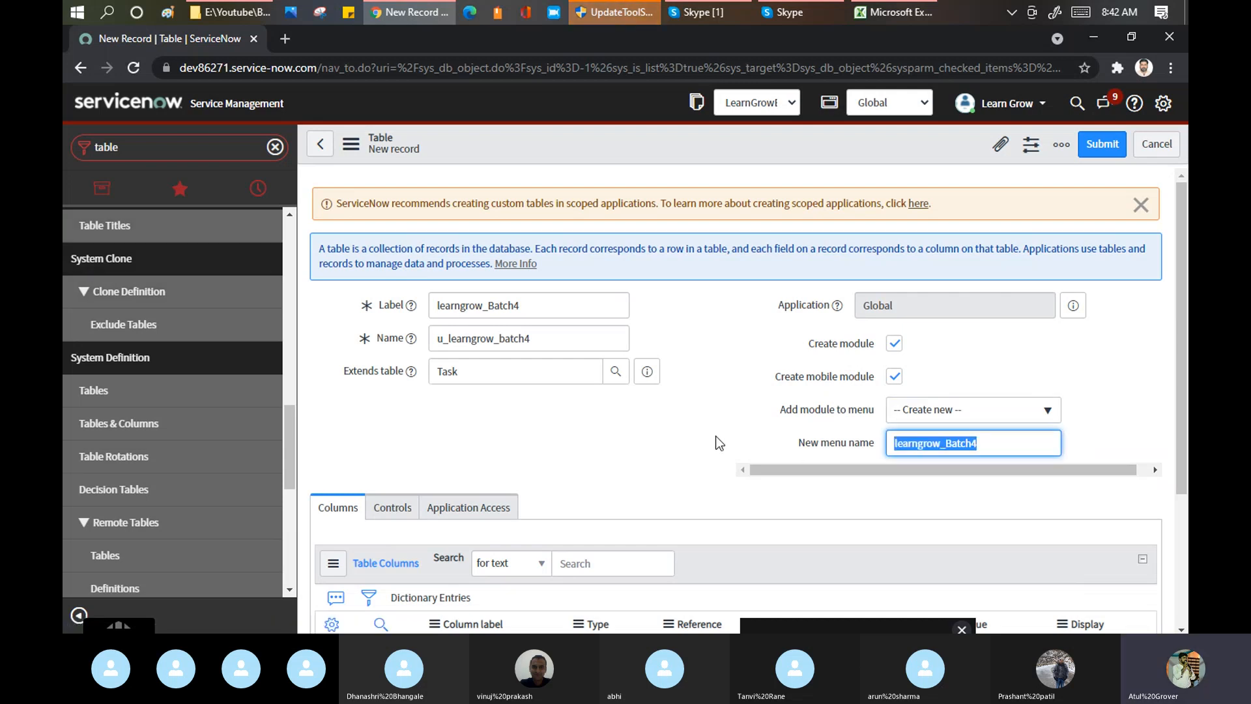
text(LearnGr)
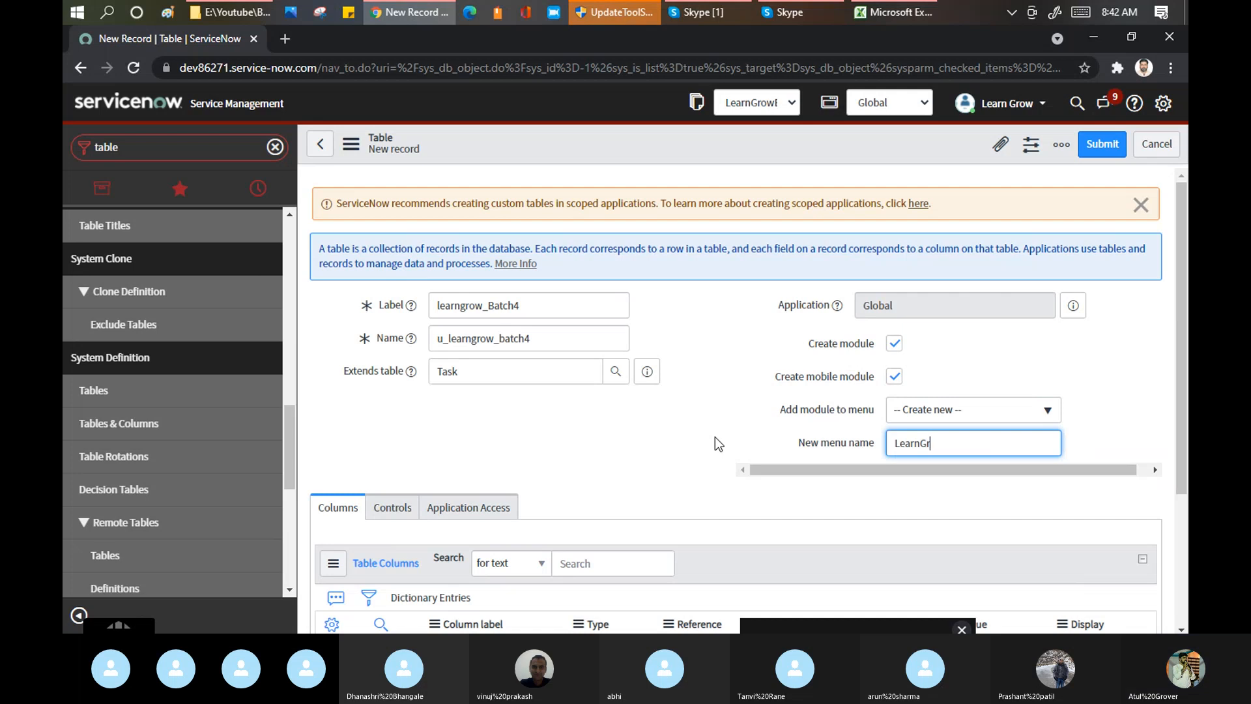
text(owTogether)
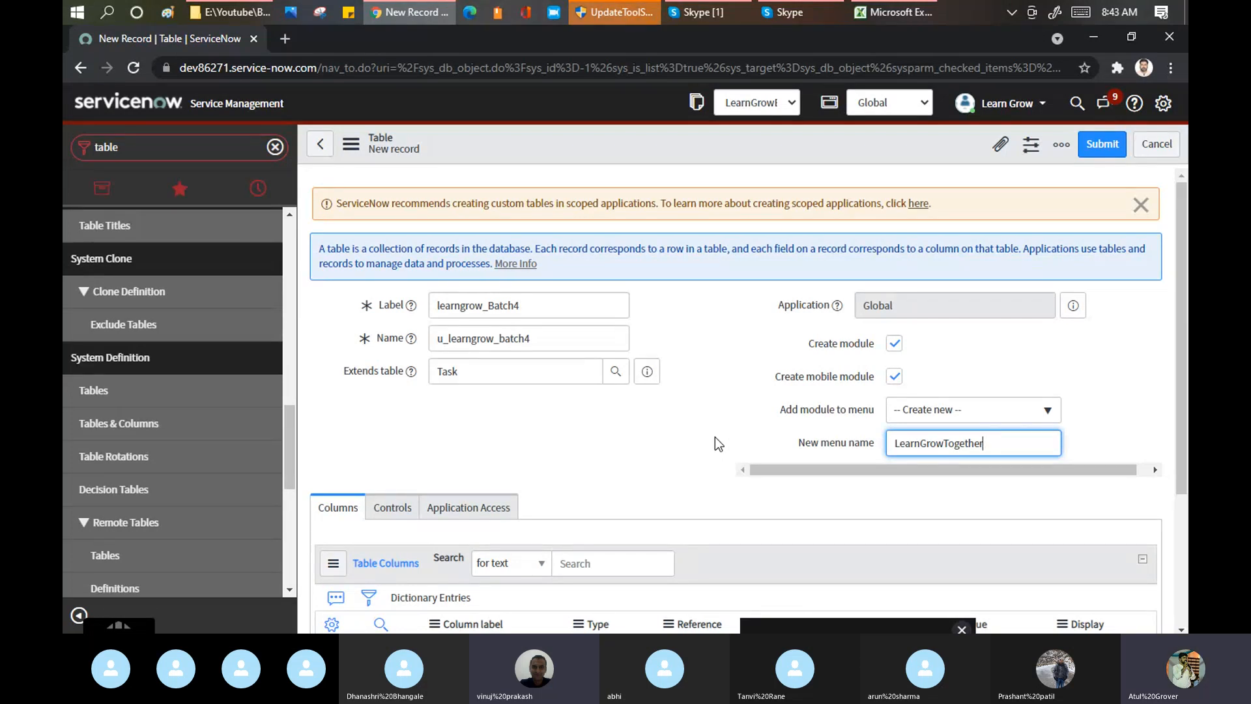
drag(548, 303, 435, 309)
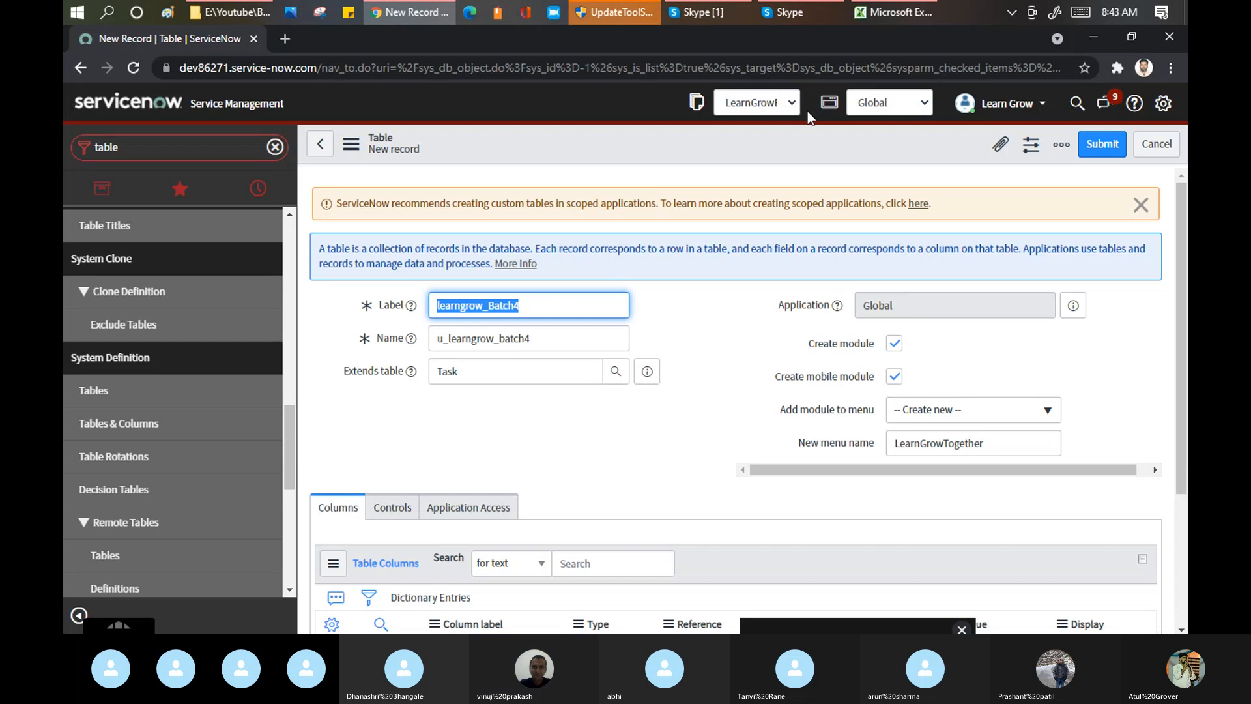
Switch to the Skype call and toggle the microphone mute twice, leaving the microphone on.
click(699, 11)
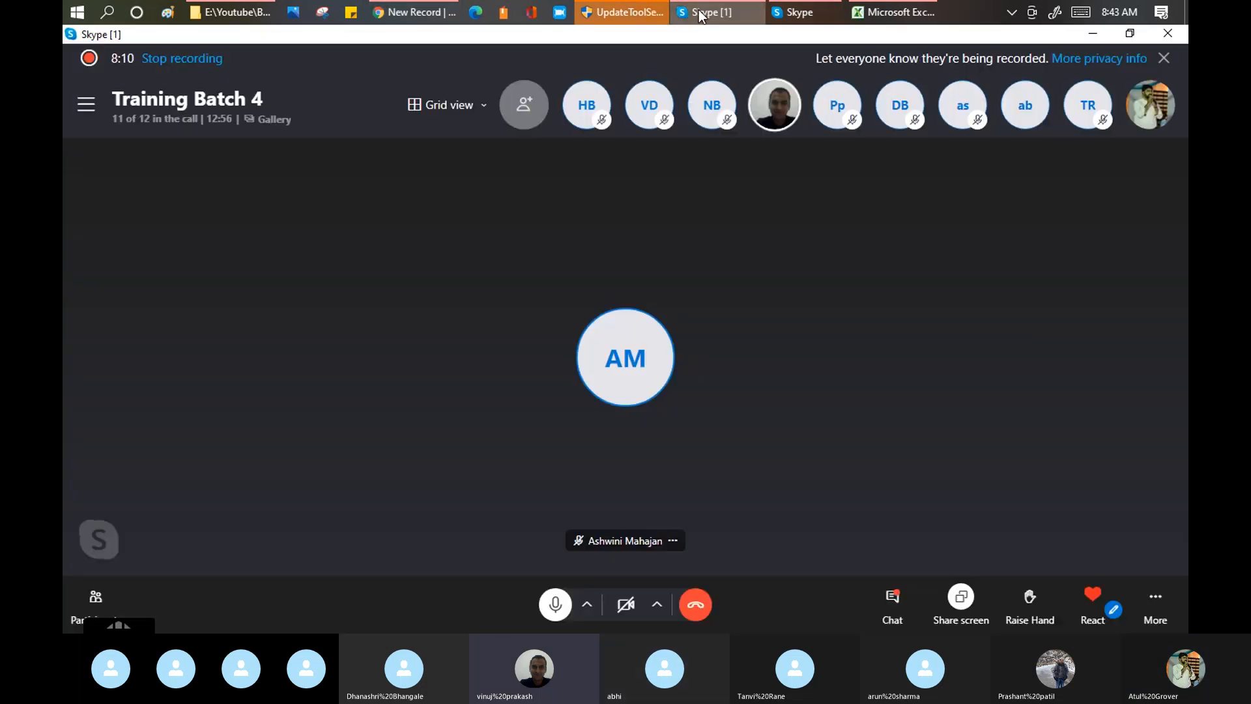
click(557, 606)
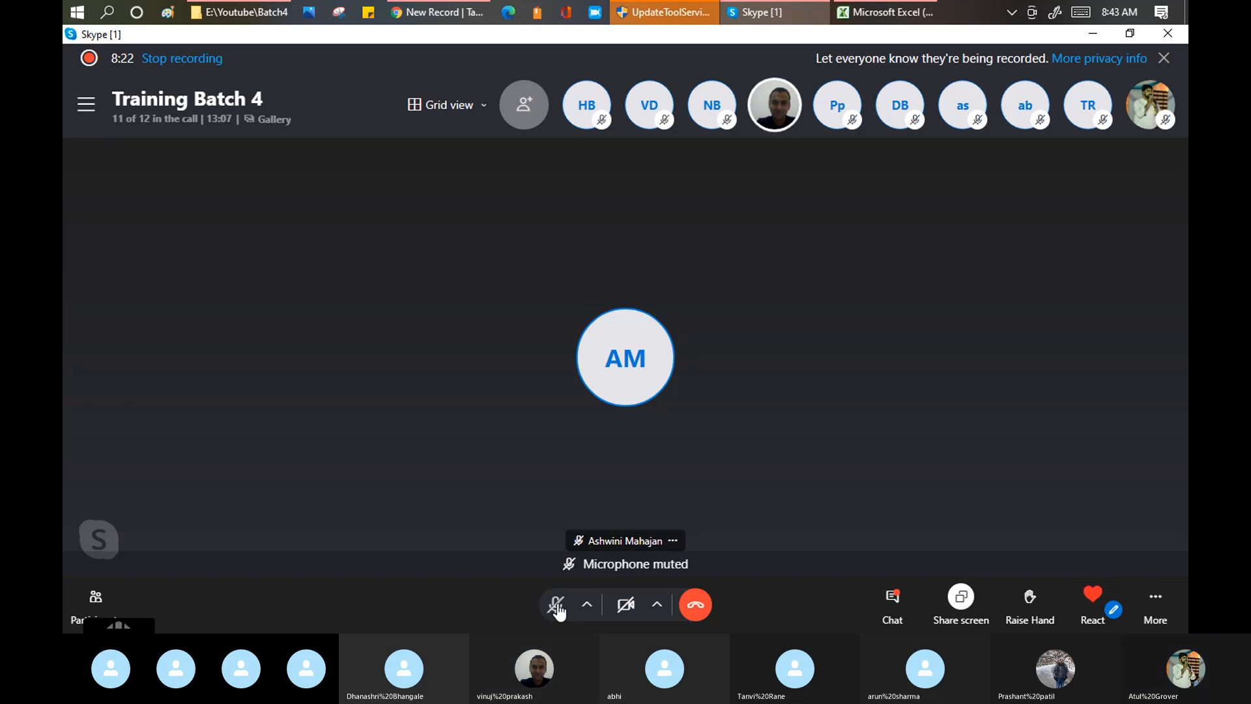
click(556, 606)
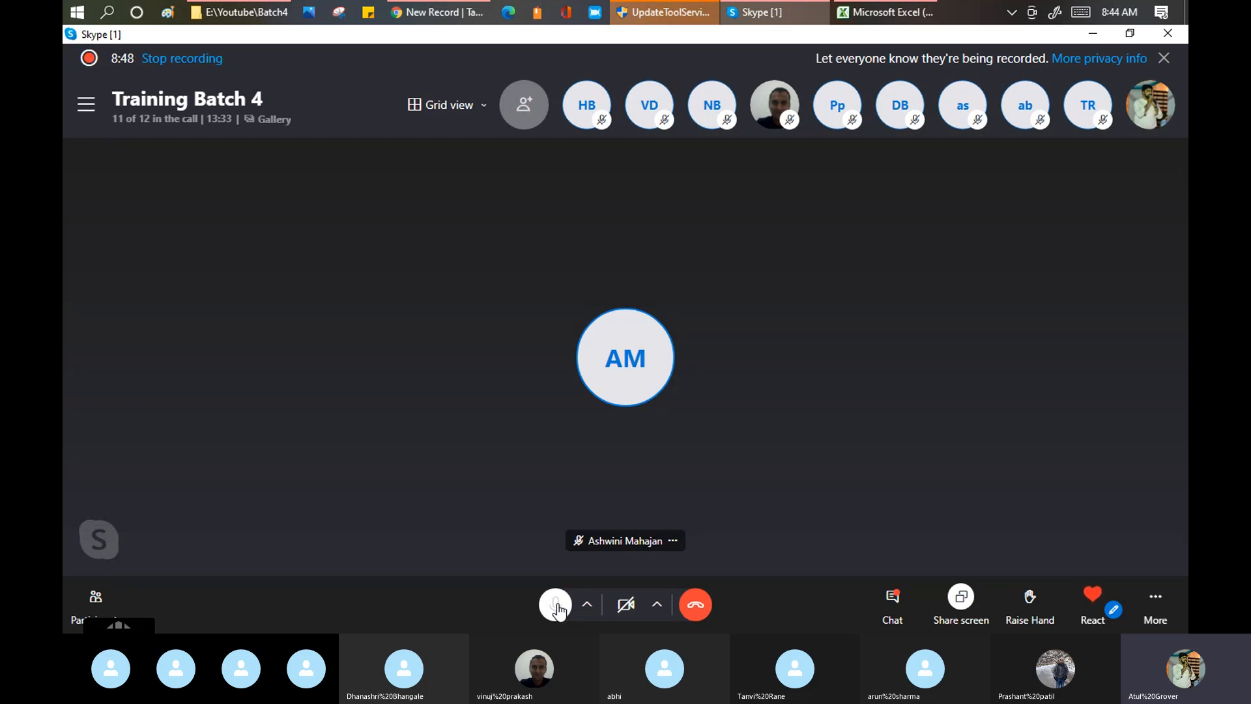
click(555, 604)
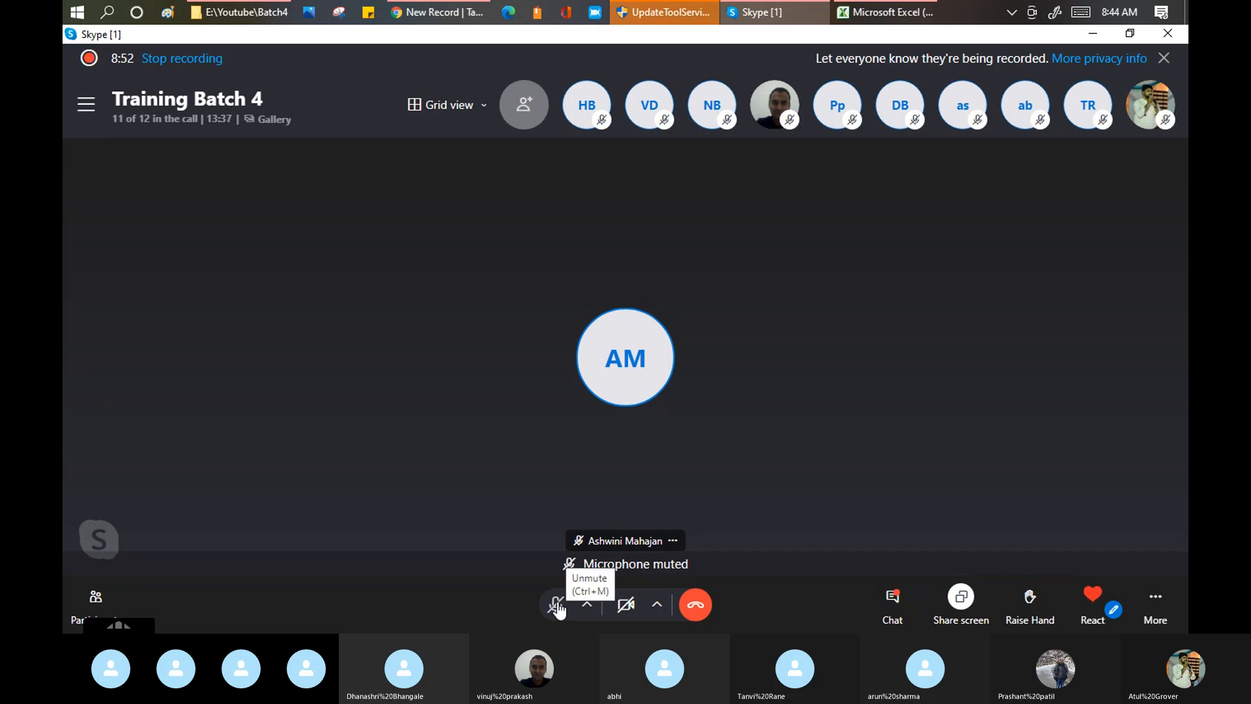
click(555, 605)
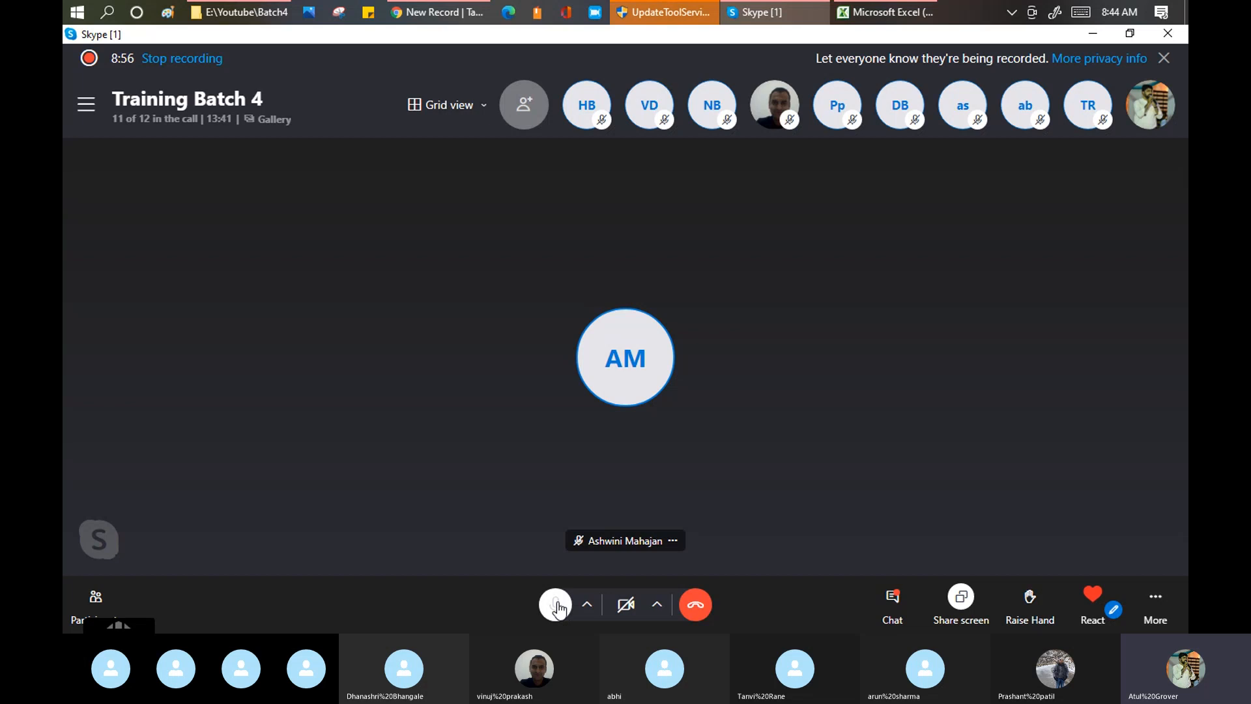
Return to the ServiceNow table form in Chrome and save the new table while staying on its record.
click(441, 21)
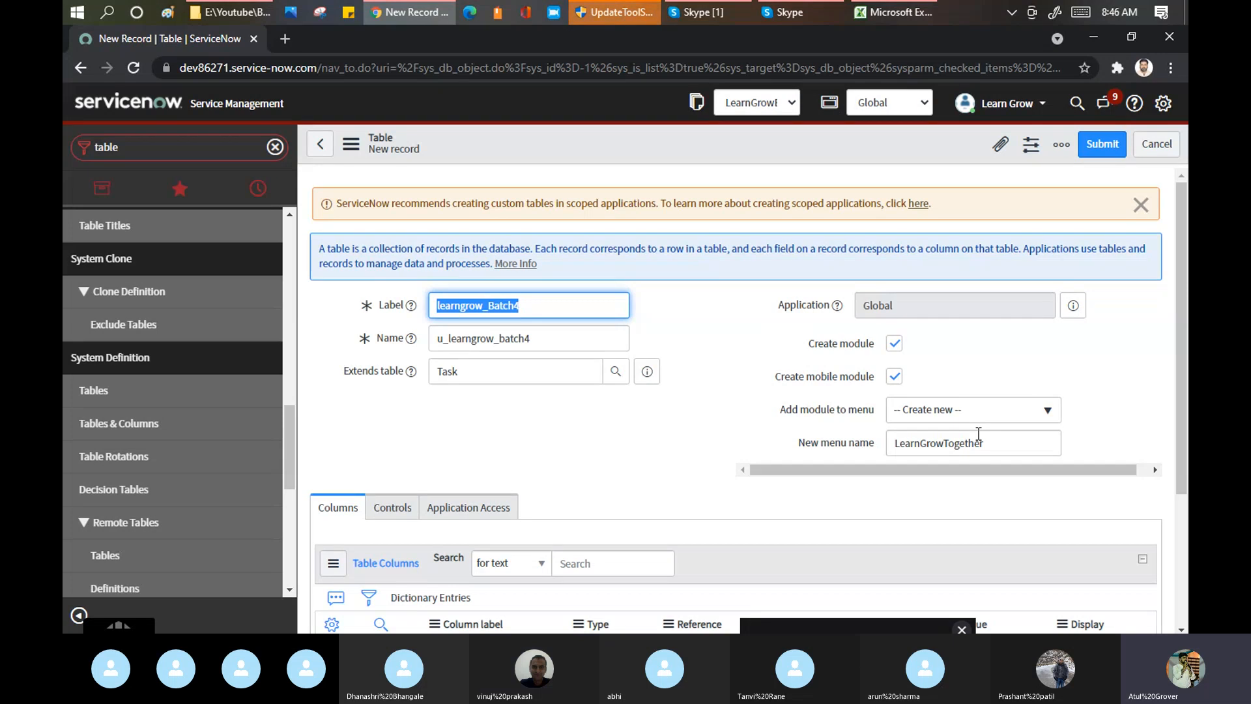
right_click(799, 138)
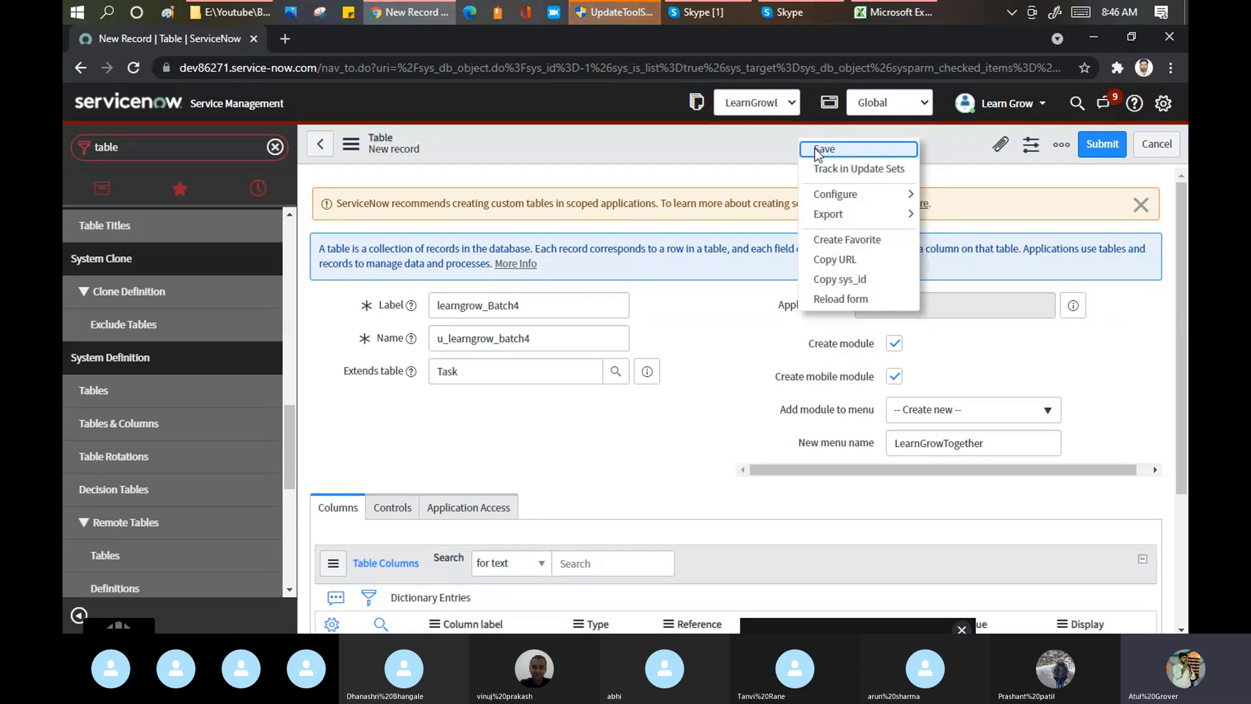
click(817, 154)
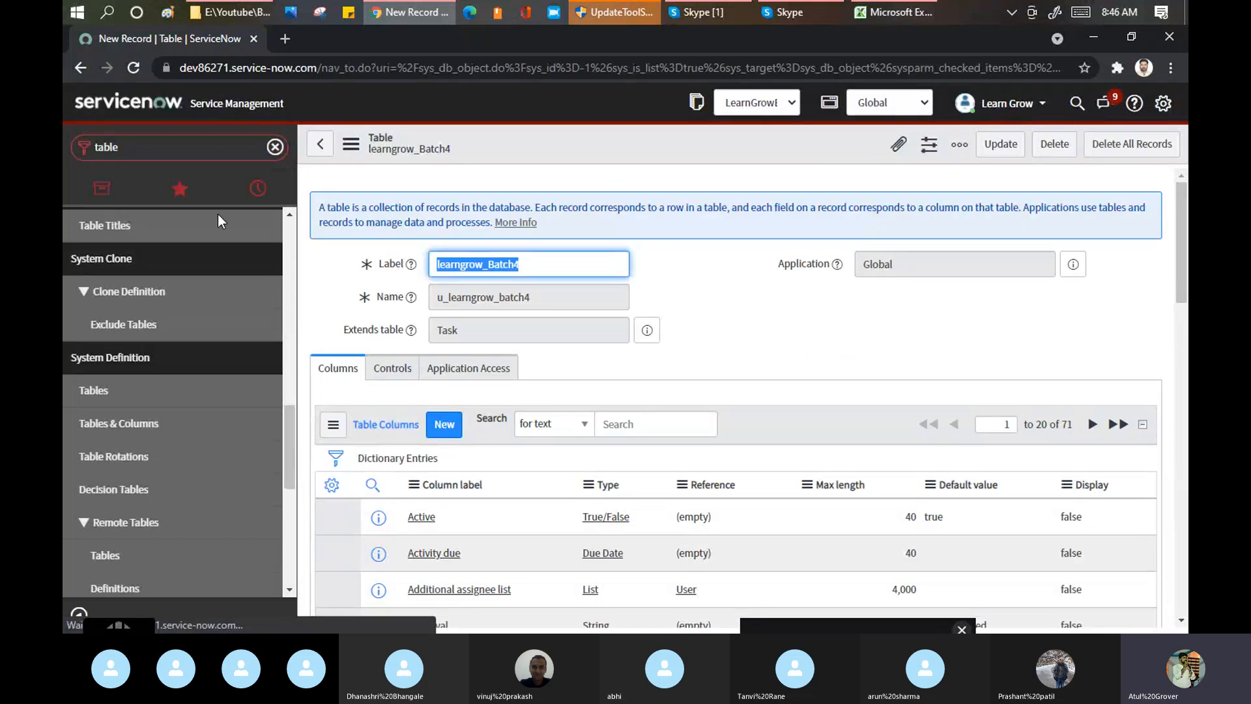
Filter the navigator by "learn" and open the learngrow_Batch4s module under LearnGrowTogether to view its record list.
click(161, 145)
text(le)
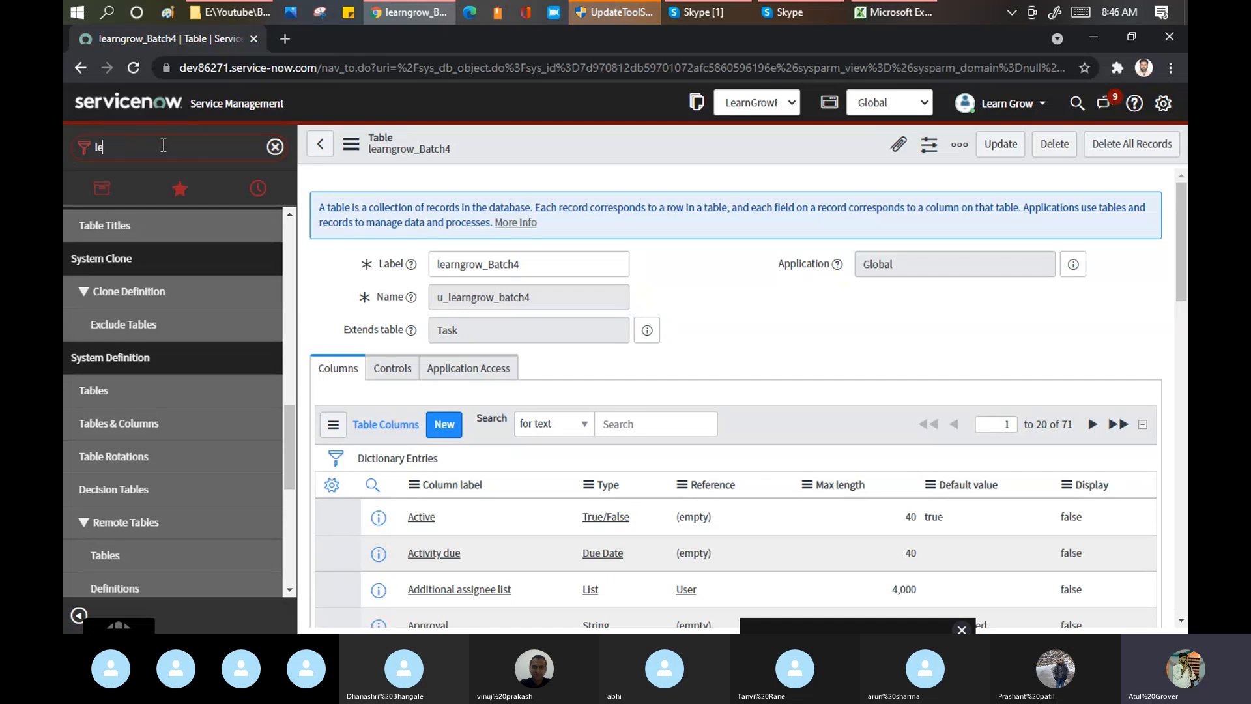
text(arn)
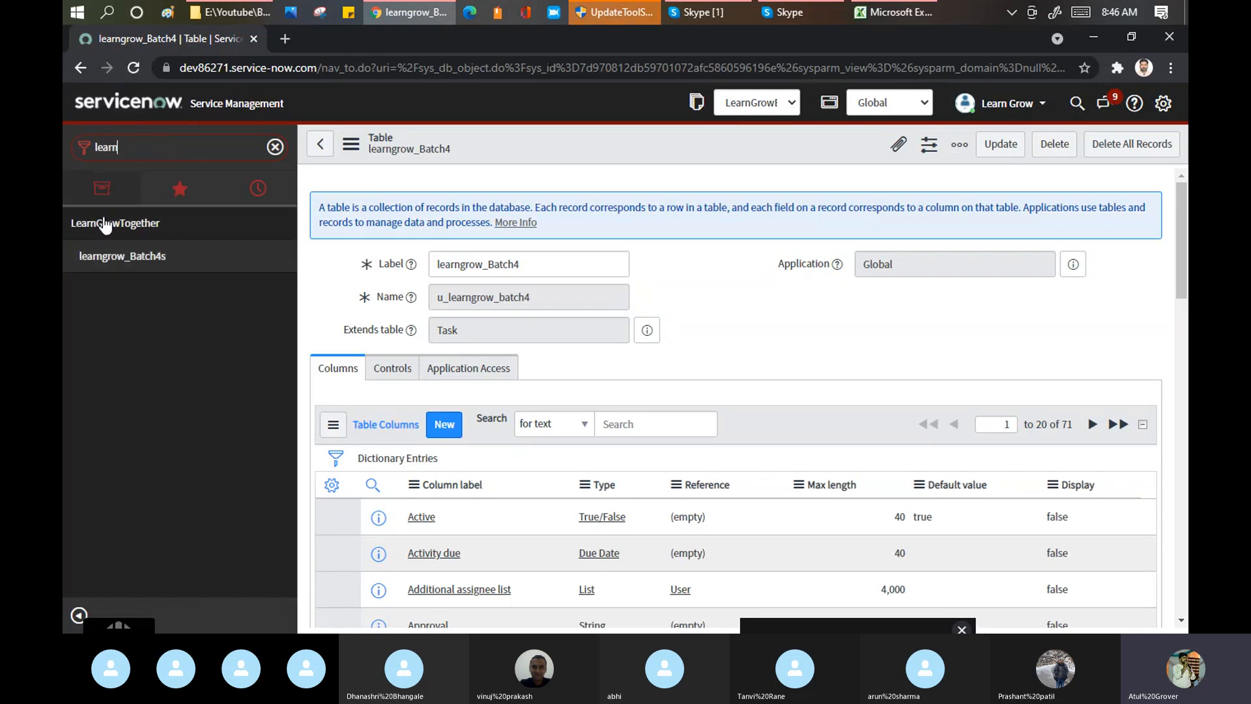
click(110, 258)
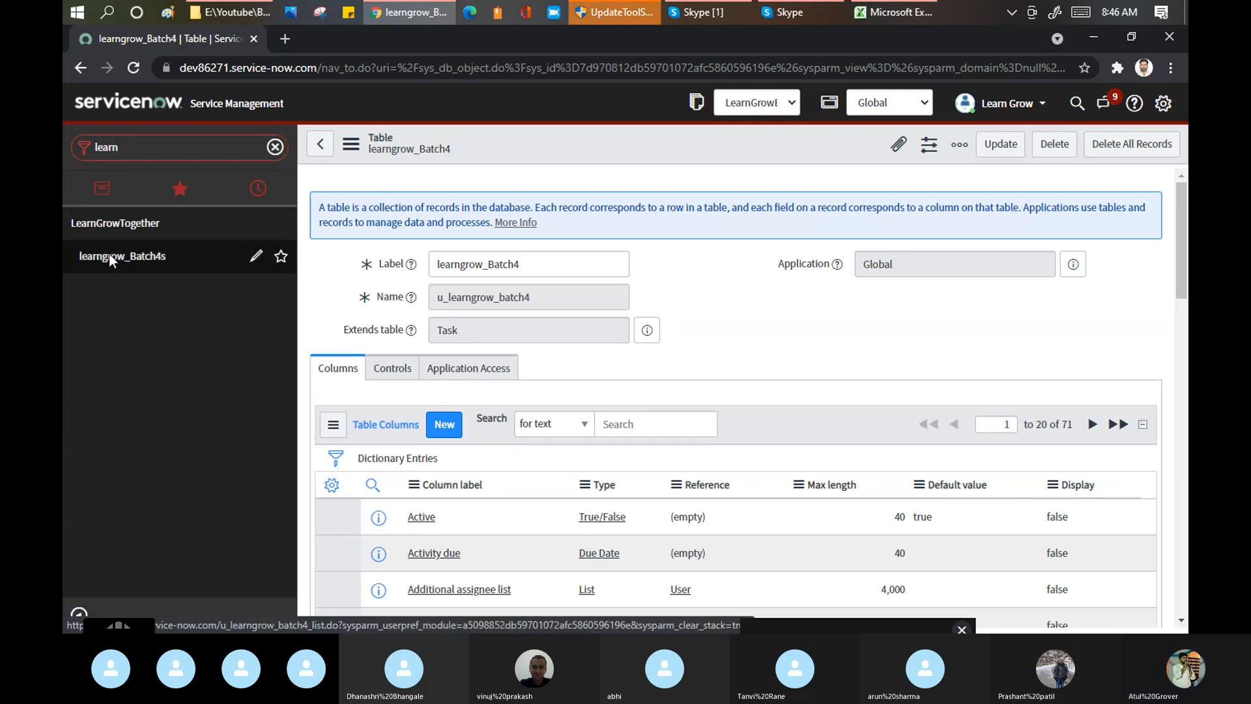
click(108, 254)
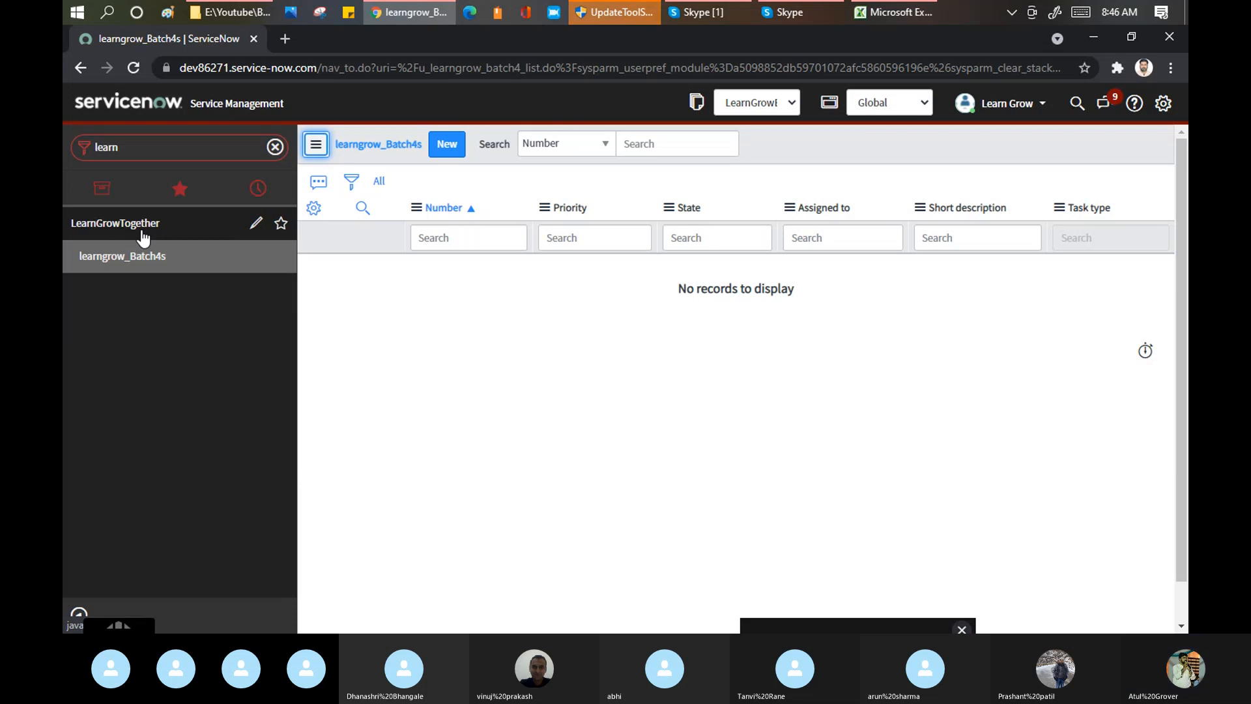
Filter the navigator by "table" and examine how the Tables module is grouped under the System Definition menu.
click(148, 152)
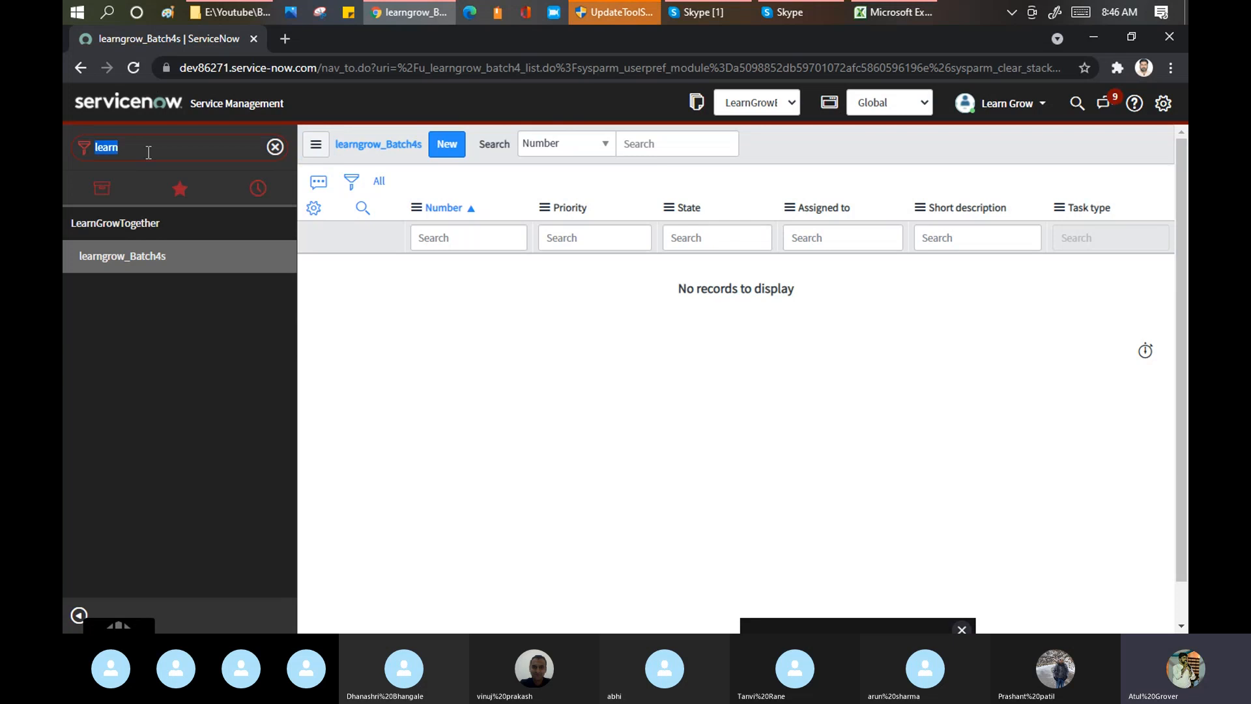
text(table)
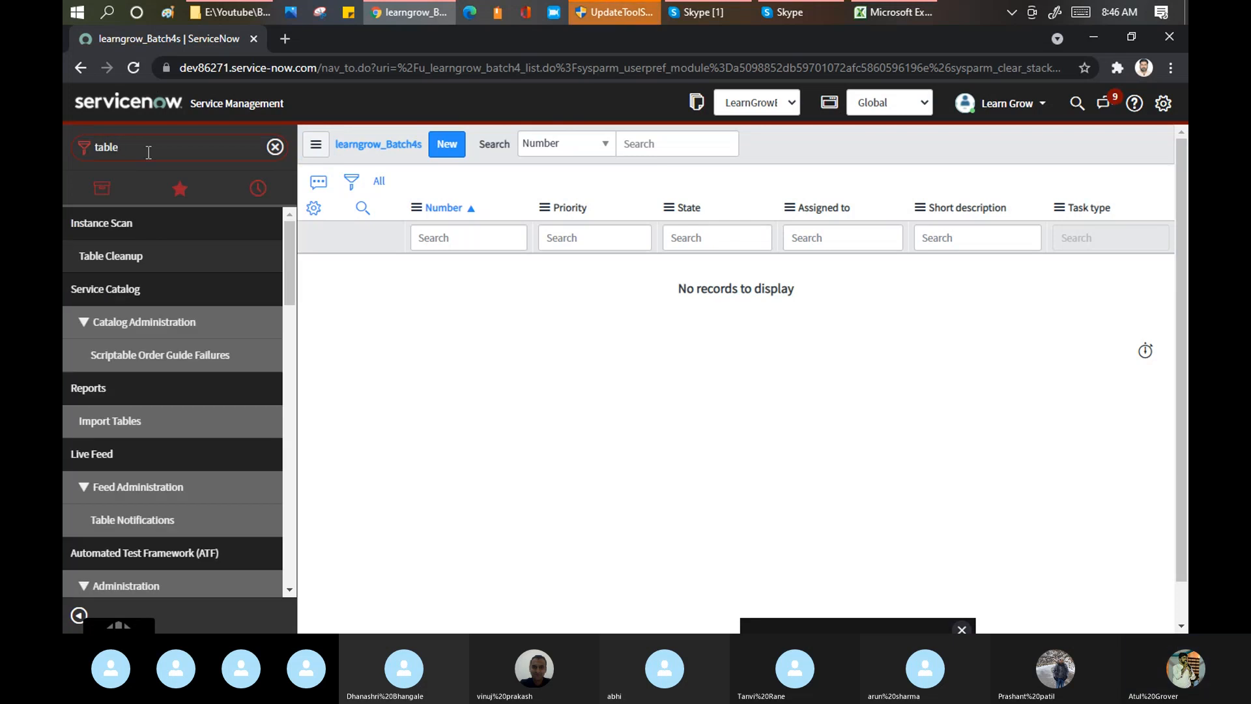
drag(287, 243, 283, 418)
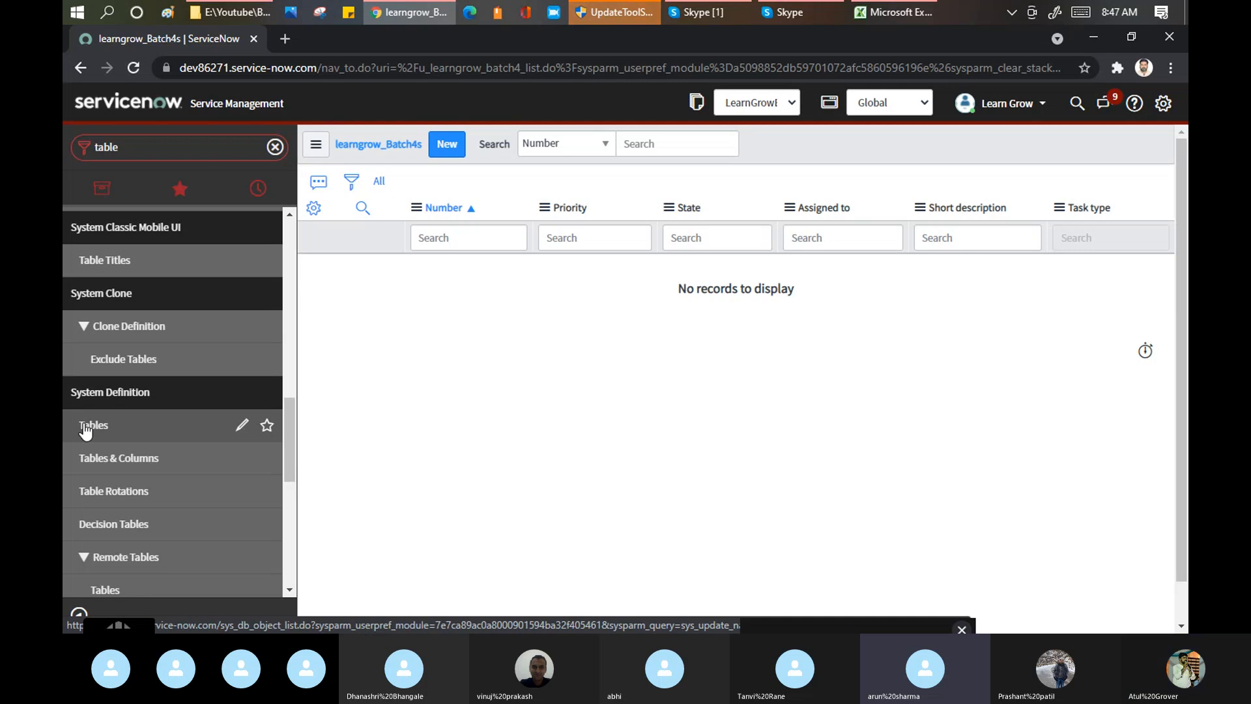
scroll(292, 229, up, 1)
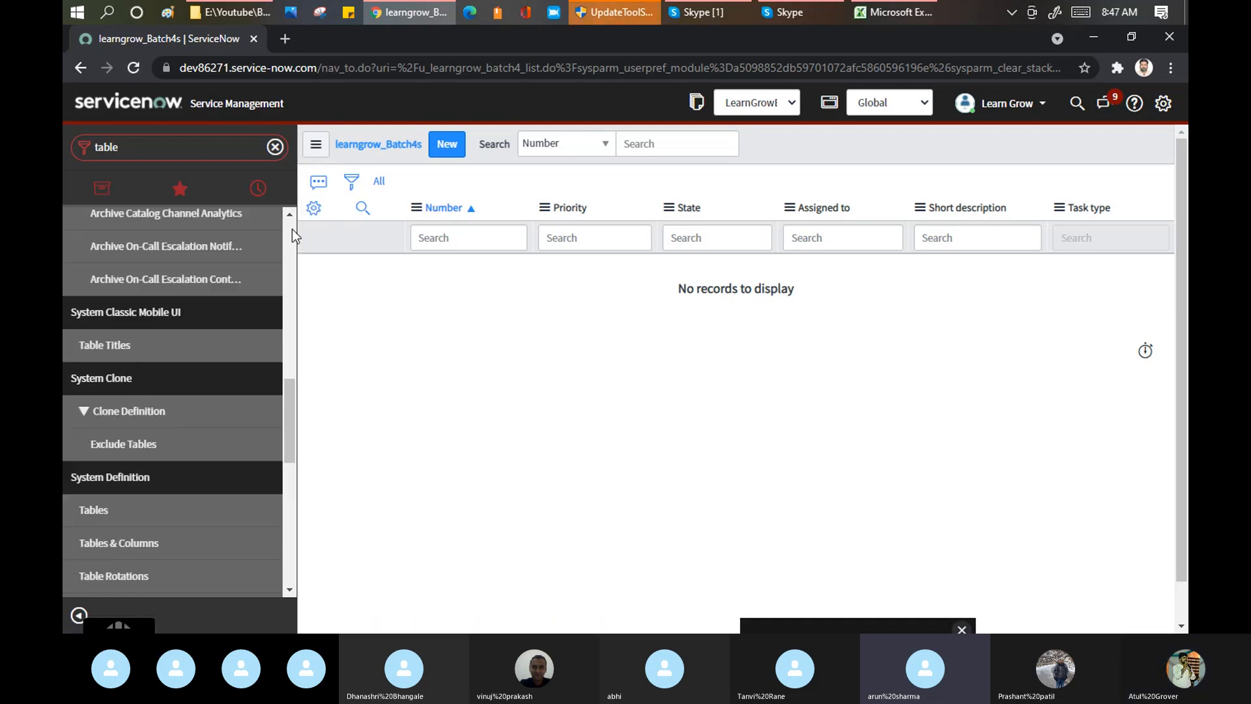
scroll(292, 229, up, 8)
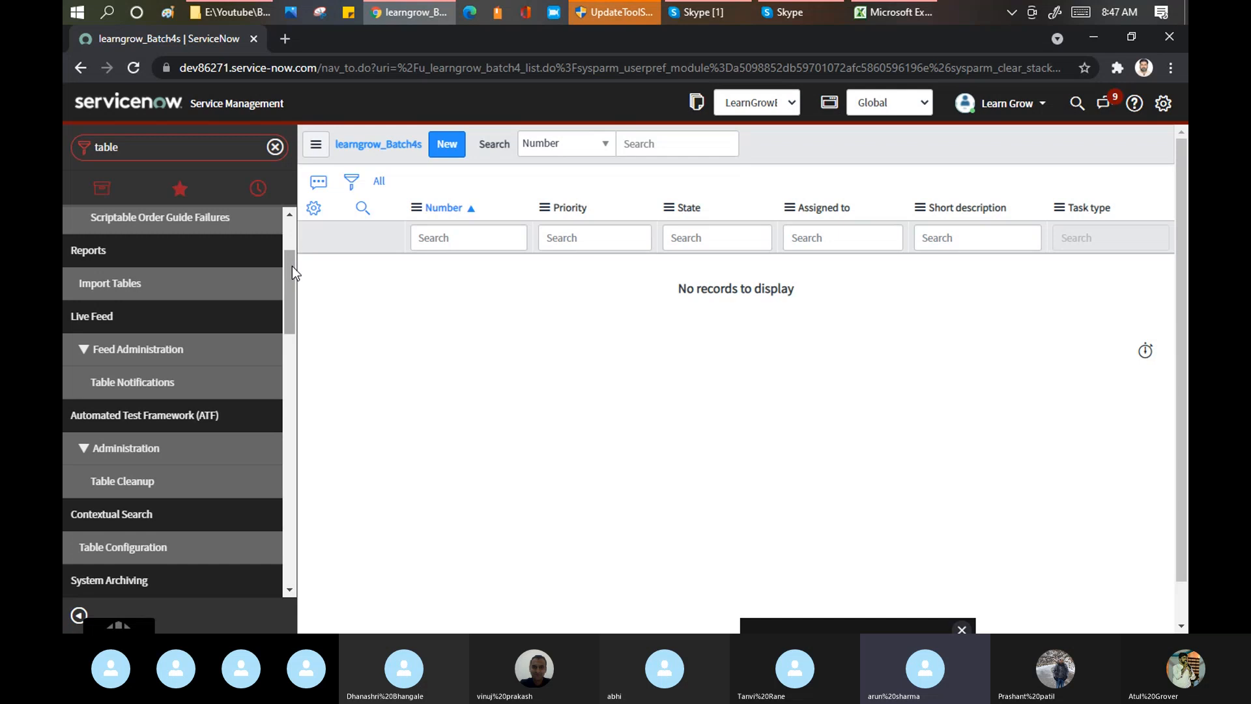
mouse_move(292, 266)
mouse_down()
mouse_move(302, 230)
mouse_move(285, 397)
mouse_up()
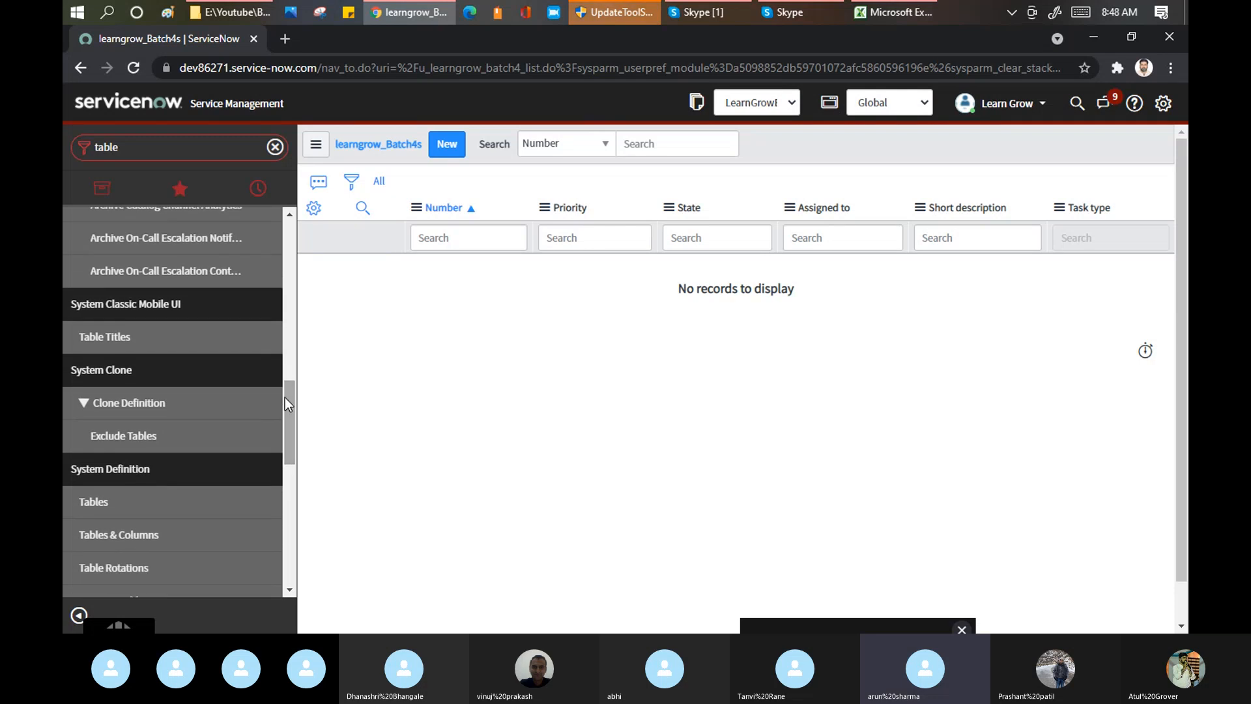
Filter the navigator by "Learn", then clear the filter and return from the favorites to the full application list.
double_click(130, 152)
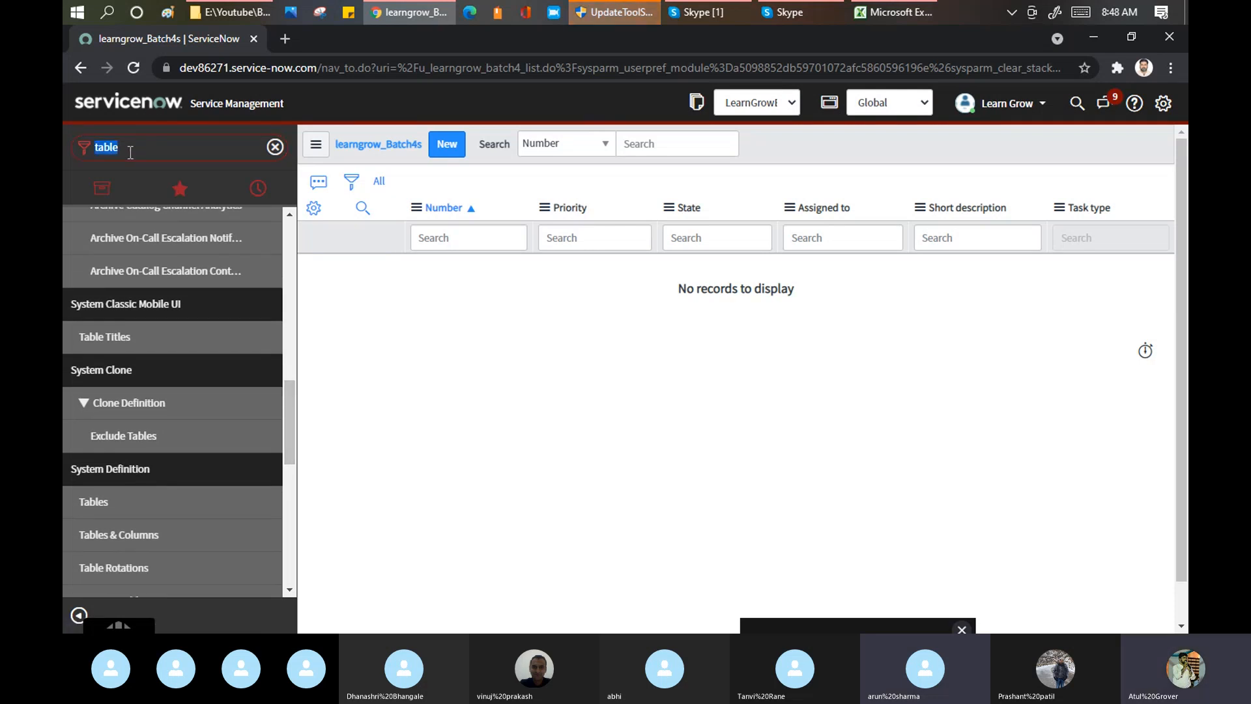
text(Learn)
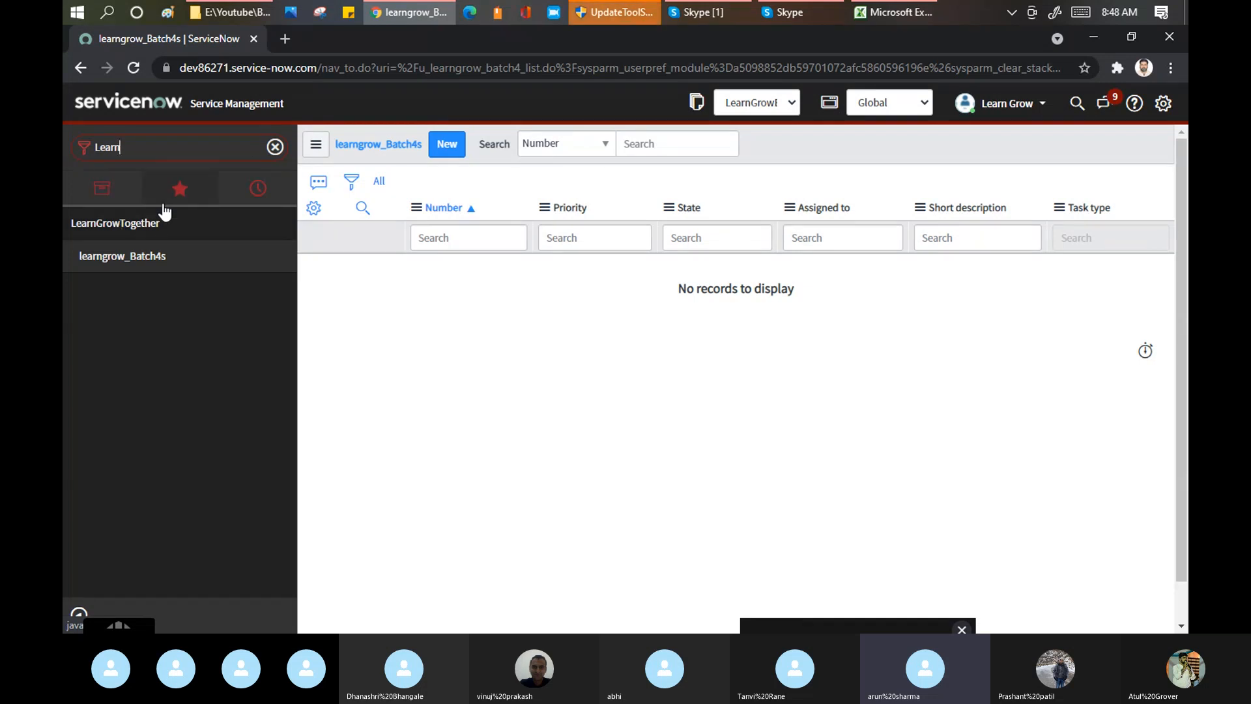
click(280, 148)
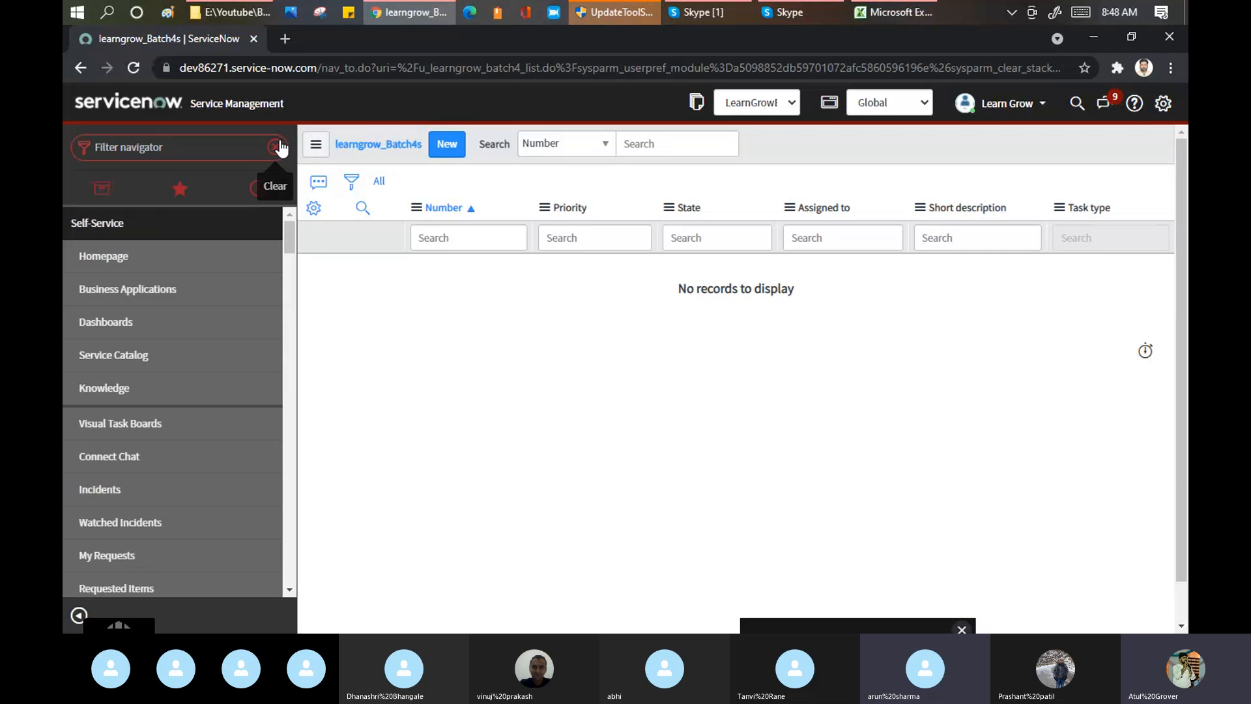
click(179, 189)
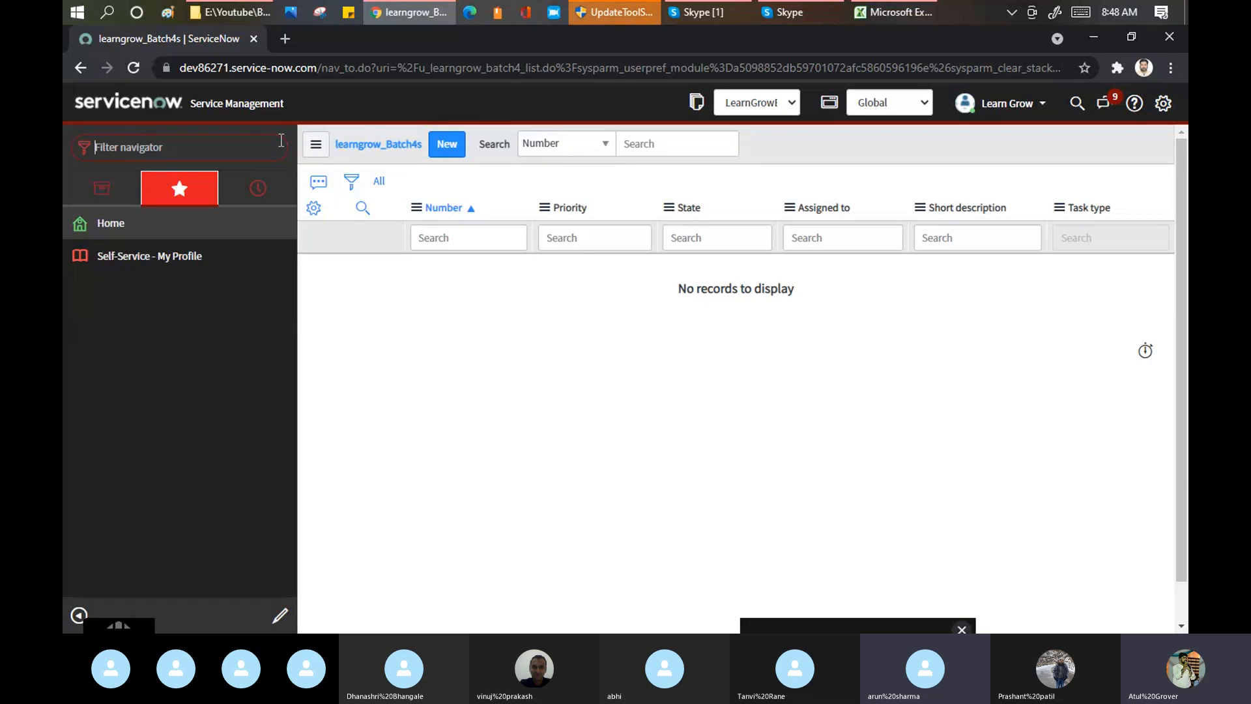
click(102, 187)
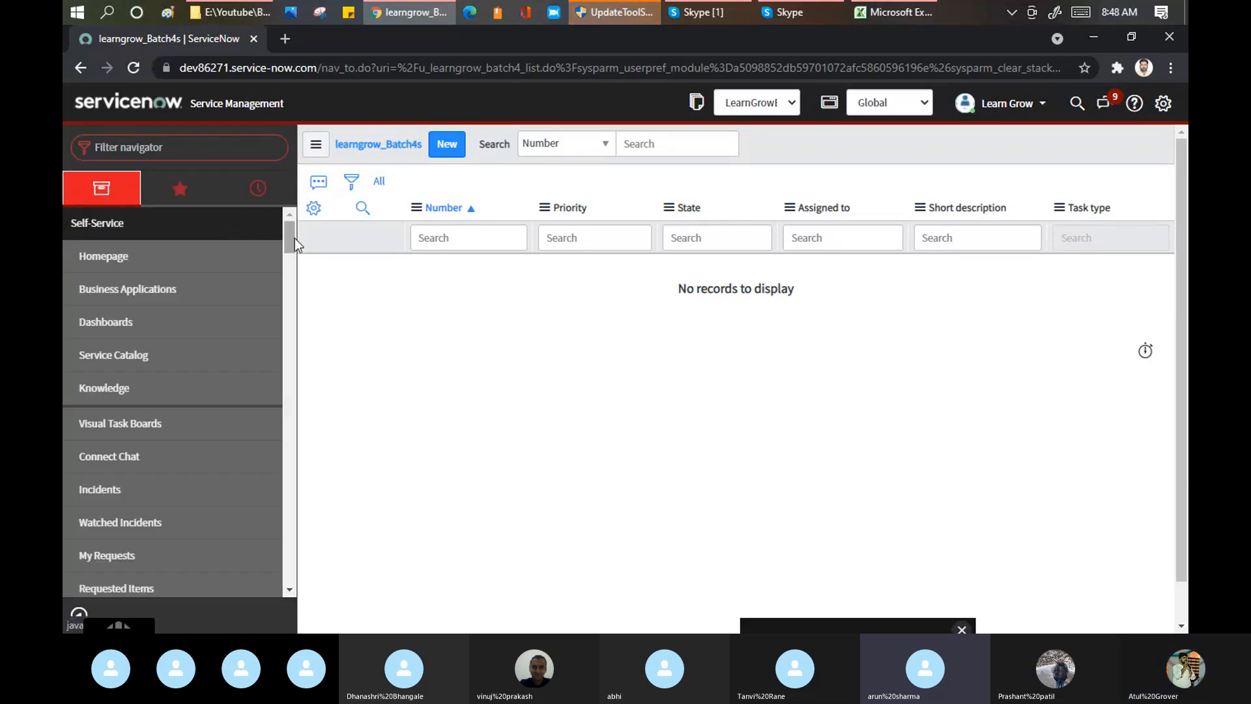
Locate the LearnGrowTogether menu in the unfiltered navigator by searching the page for "learn", and expand it.
drag(295, 237, 294, 334)
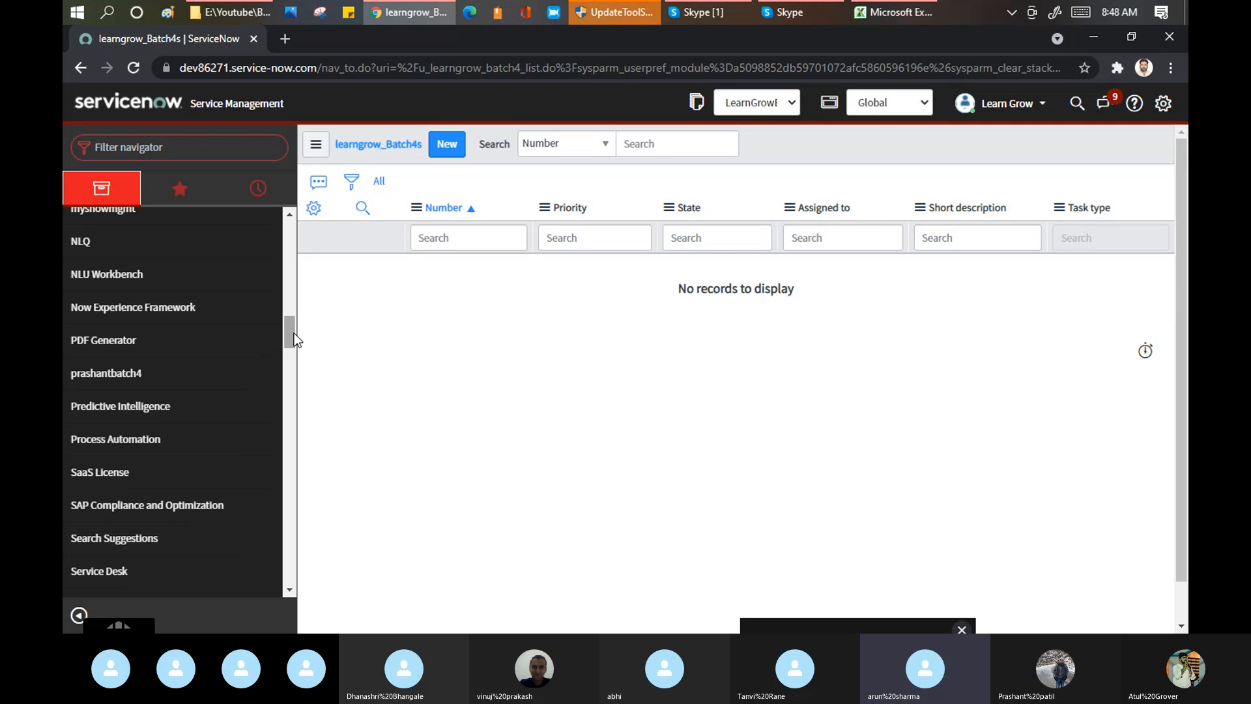
drag(288, 333, 283, 573)
drag(288, 566, 301, 503)
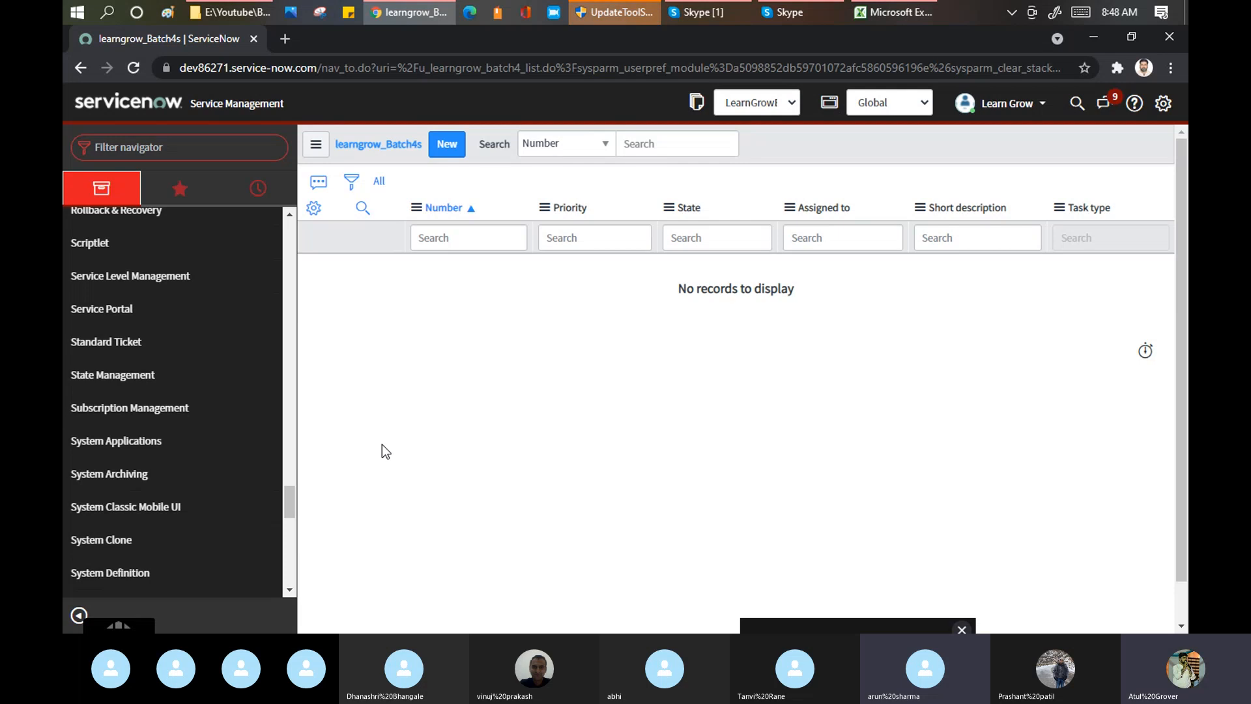
key(ctrl+f)
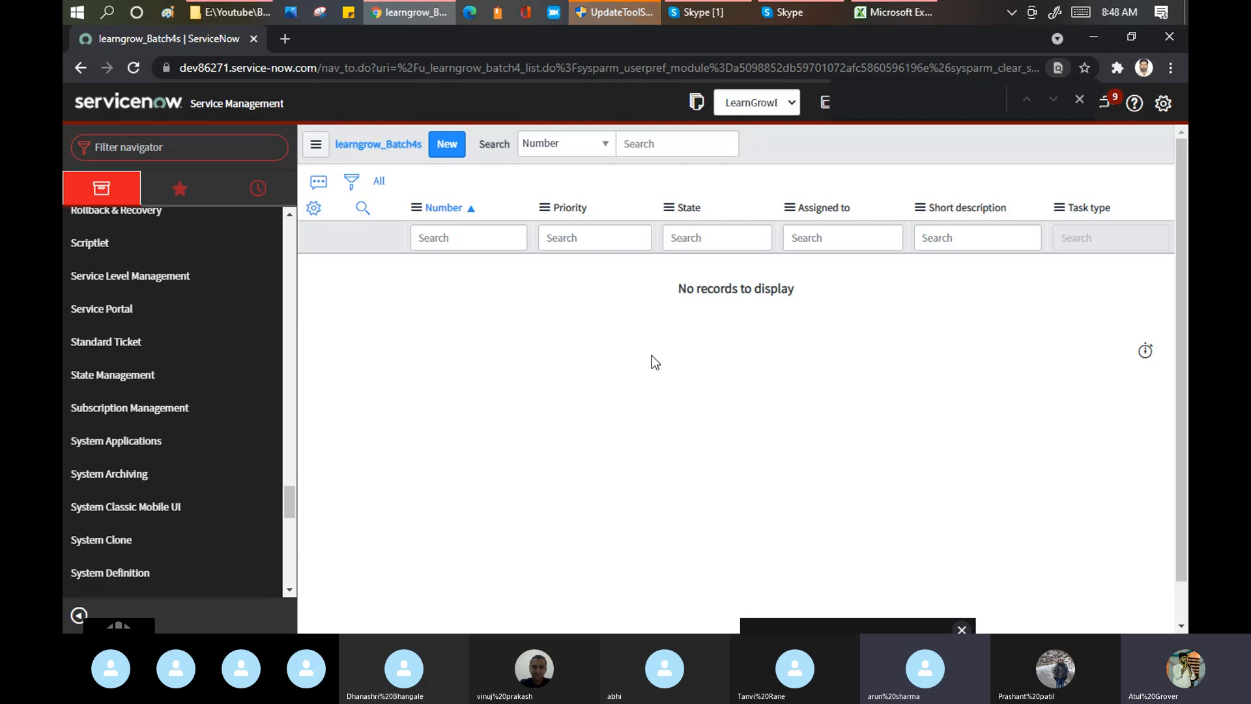
text(learn)
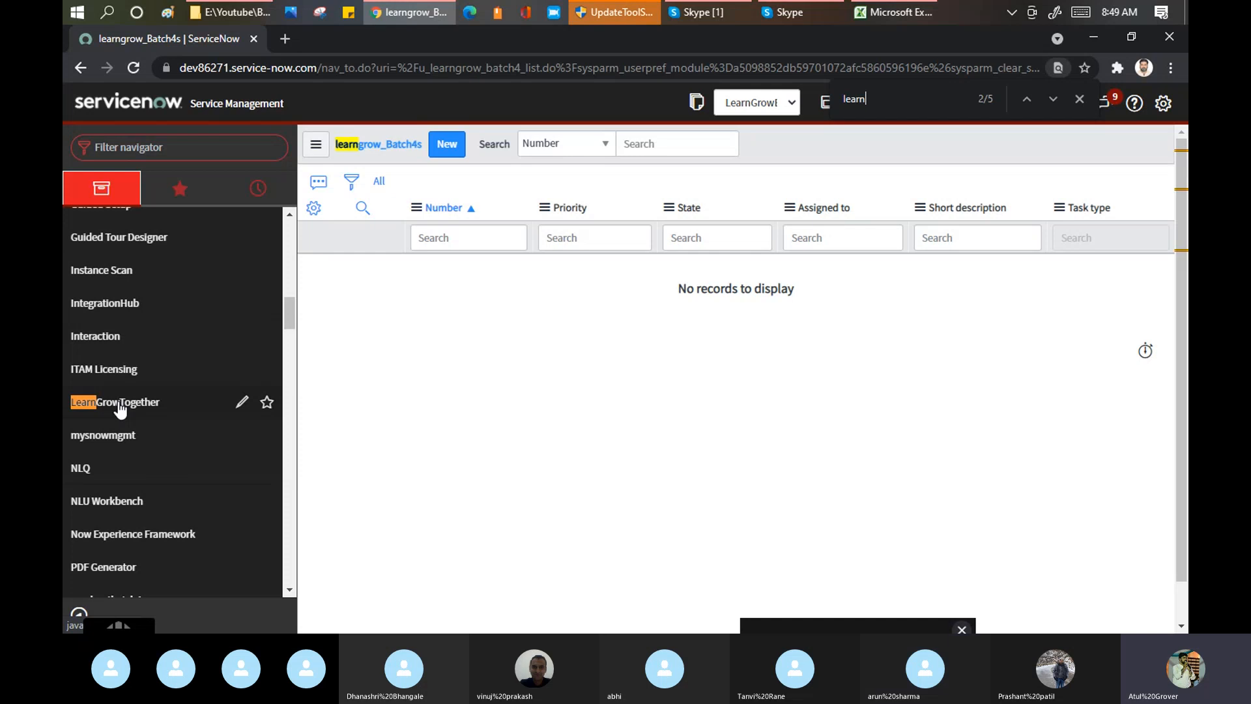
click(120, 408)
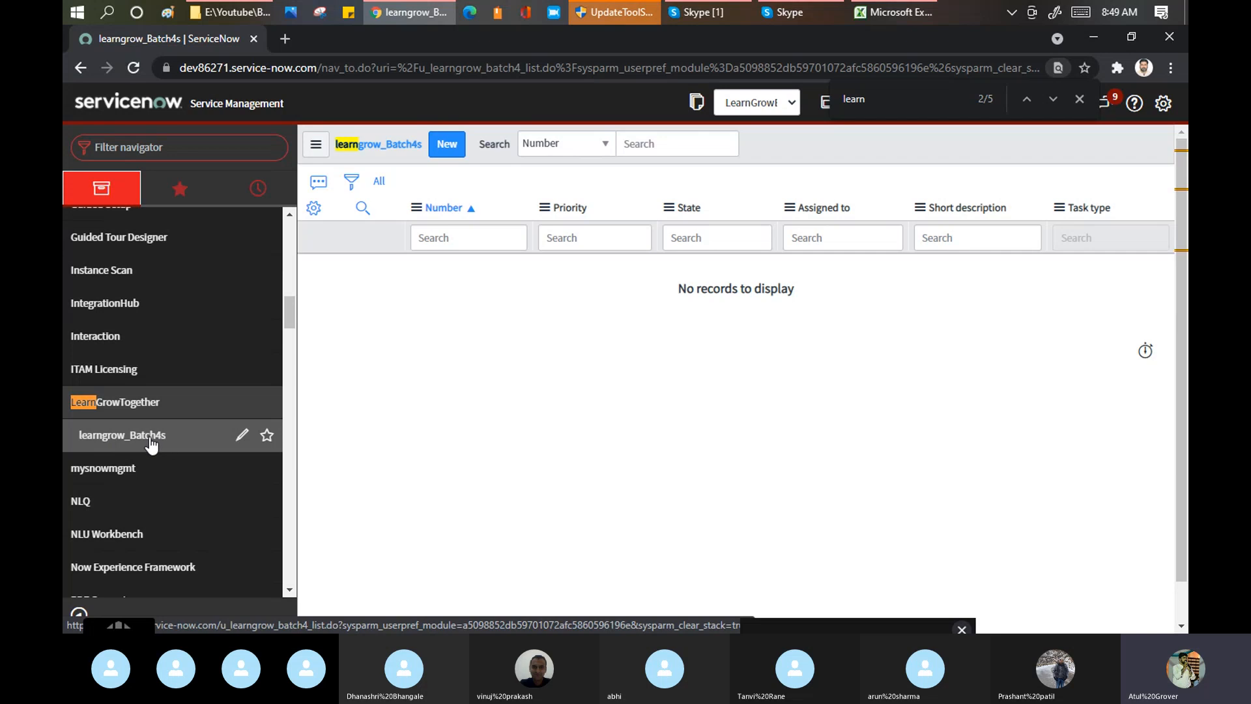
Open the learngrow_Batch4s module for editing, set its title to learngrow_Batch4, and save it while staying on the record.
click(243, 436)
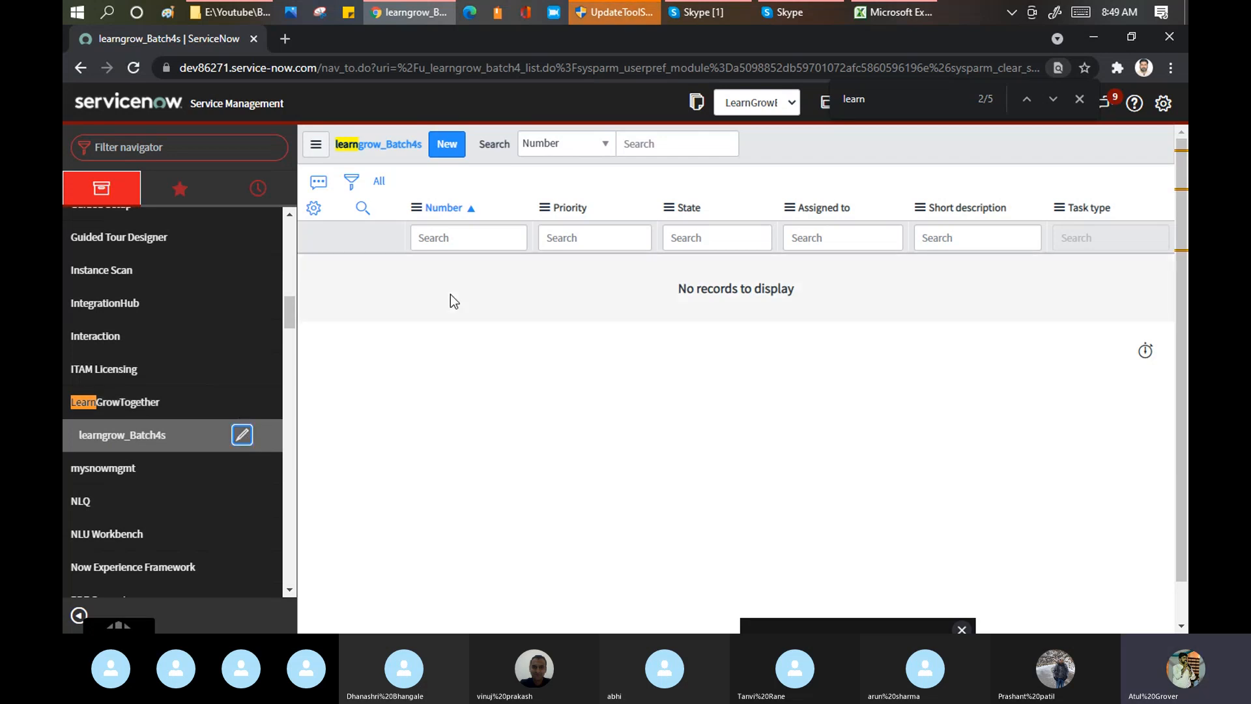
click(221, 449)
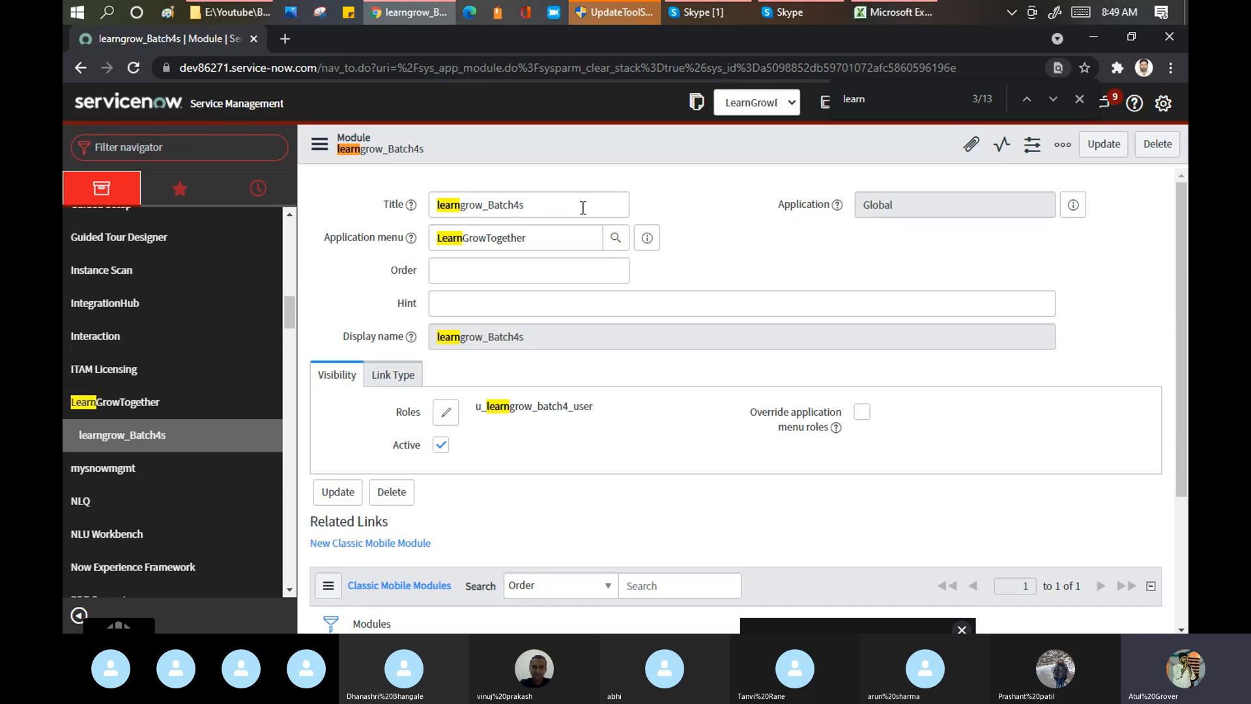
click(541, 209)
key(BackSpace)
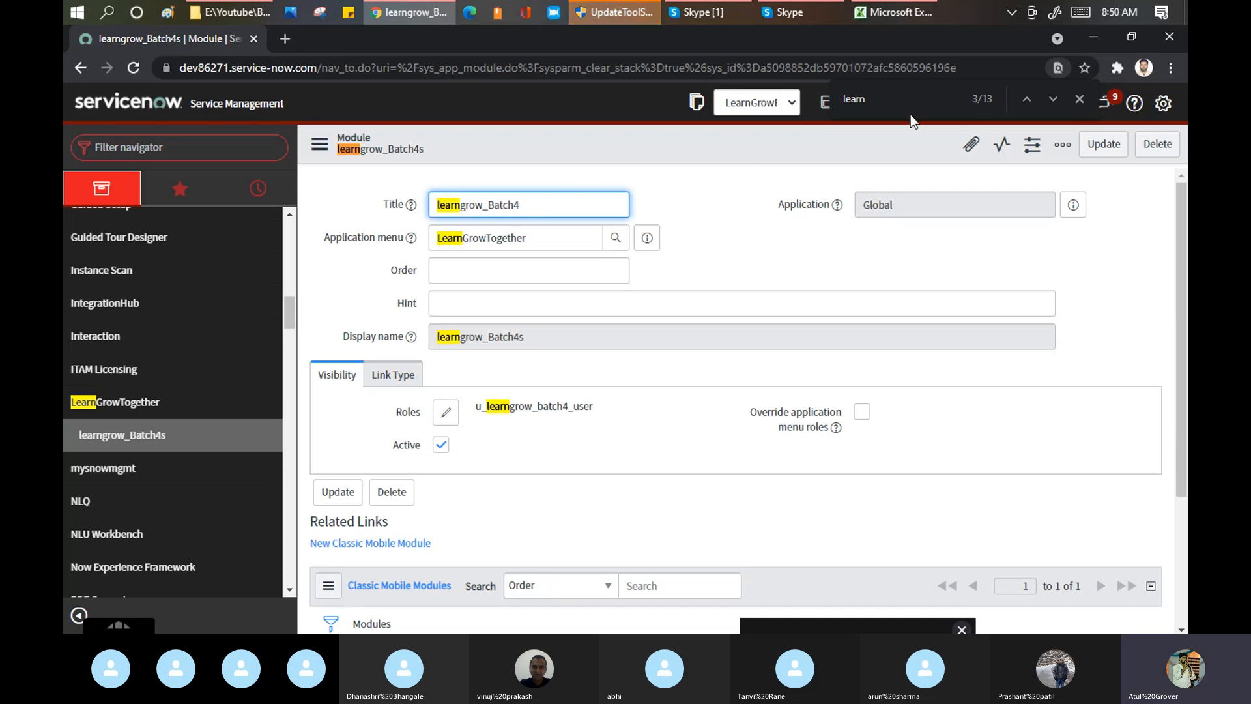
click(800, 151)
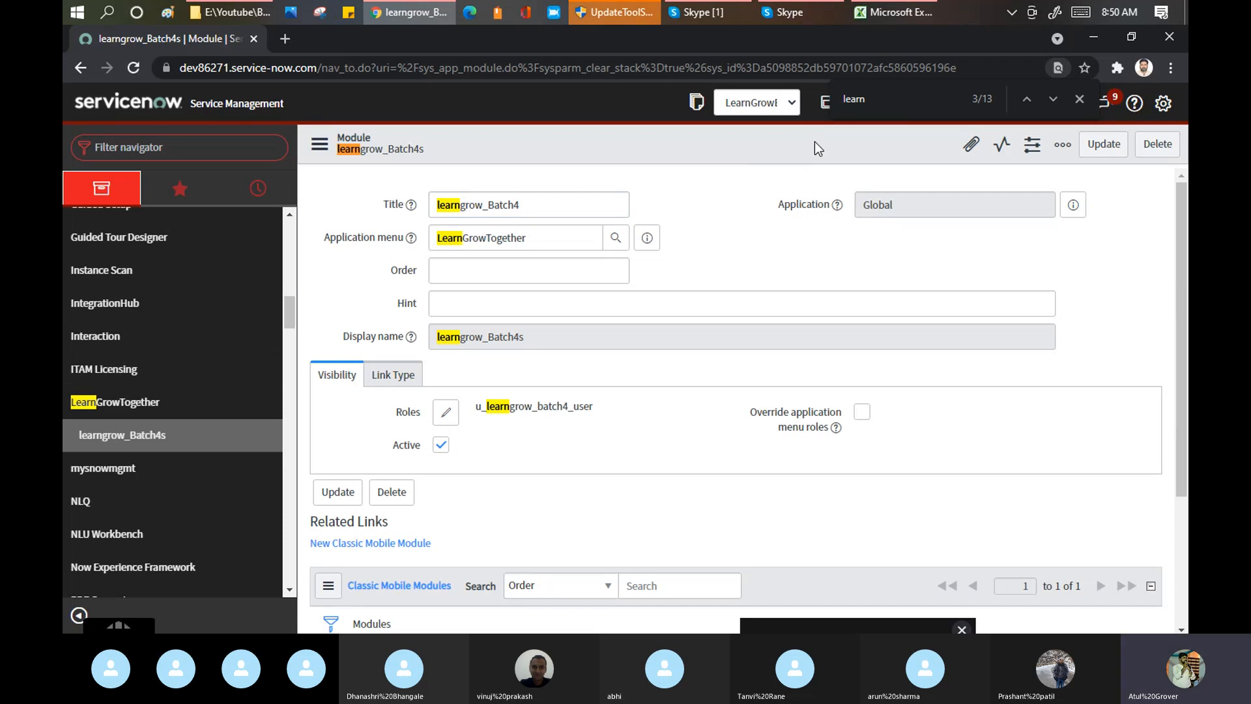
right_click(815, 142)
click(831, 153)
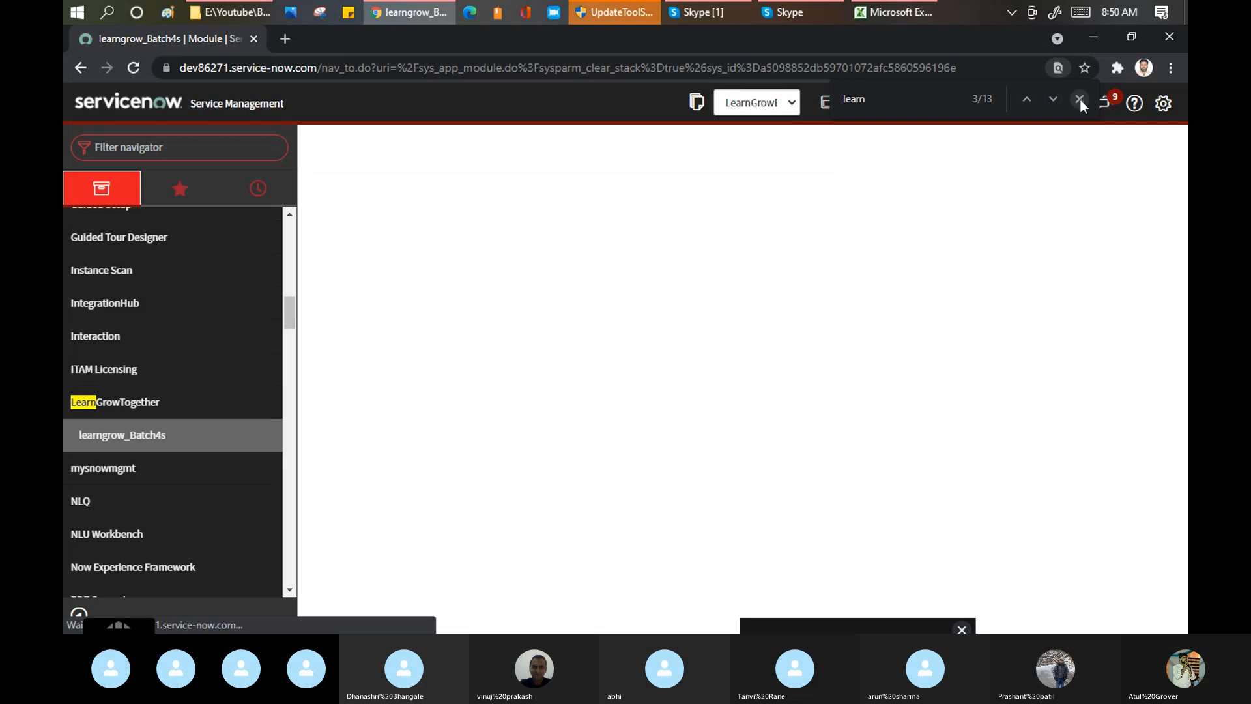
click(1080, 99)
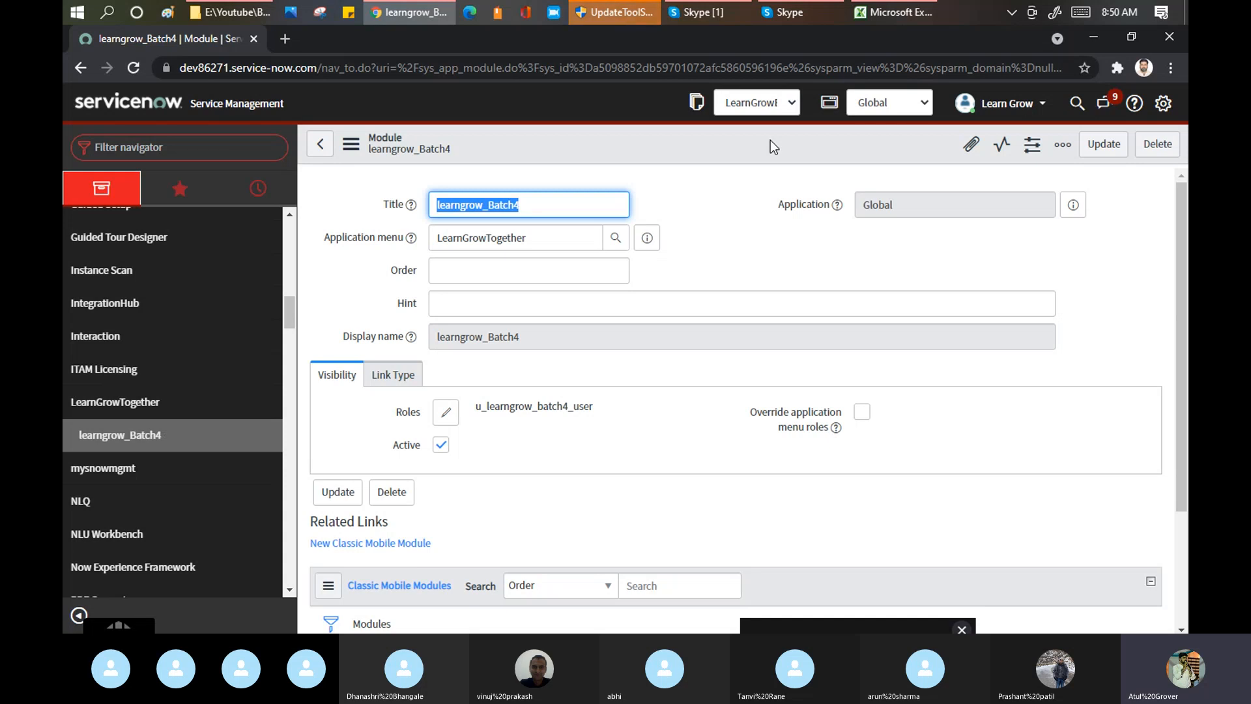
Filter the navigator by "table" and open the Tables list under System Definition.
click(203, 156)
text(tables)
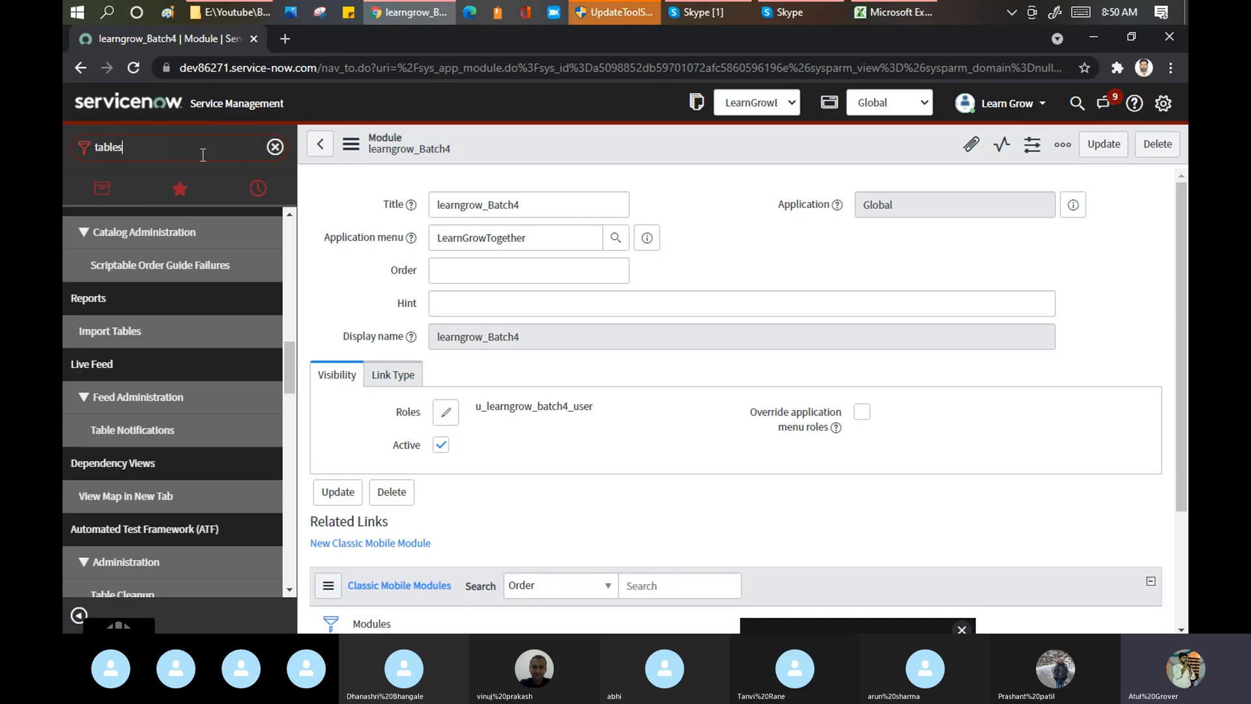
key(BackSpace)
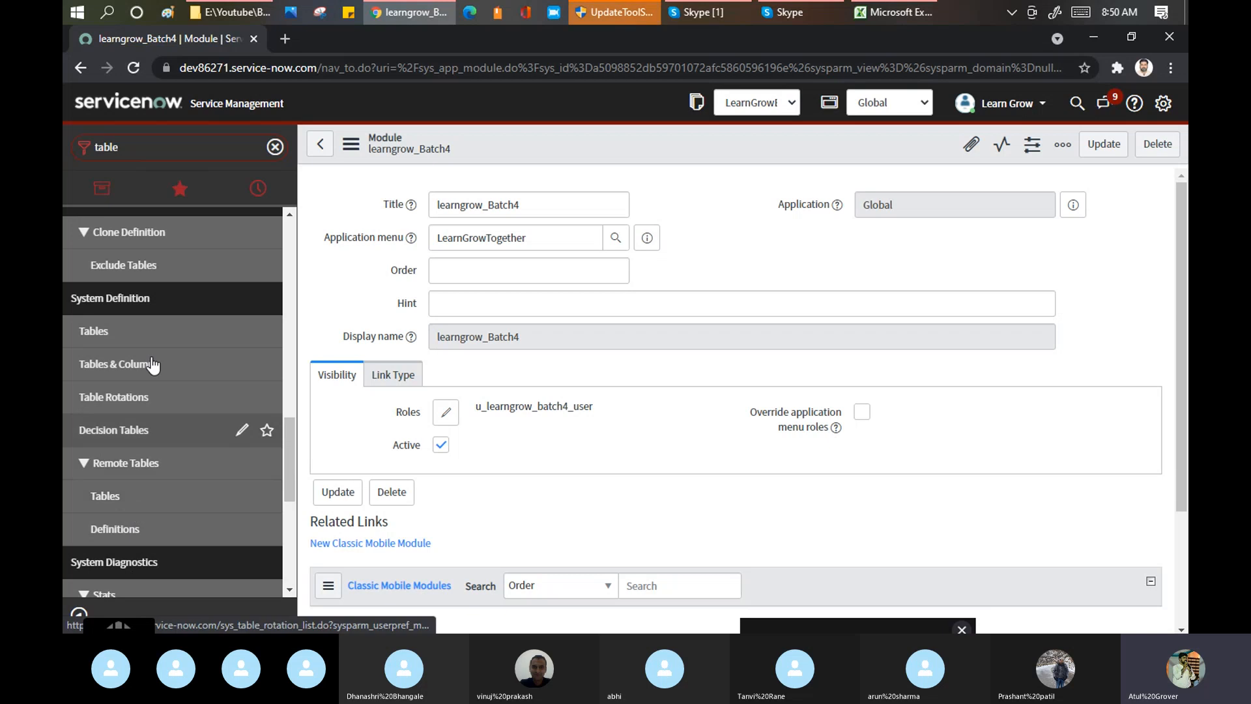
click(108, 334)
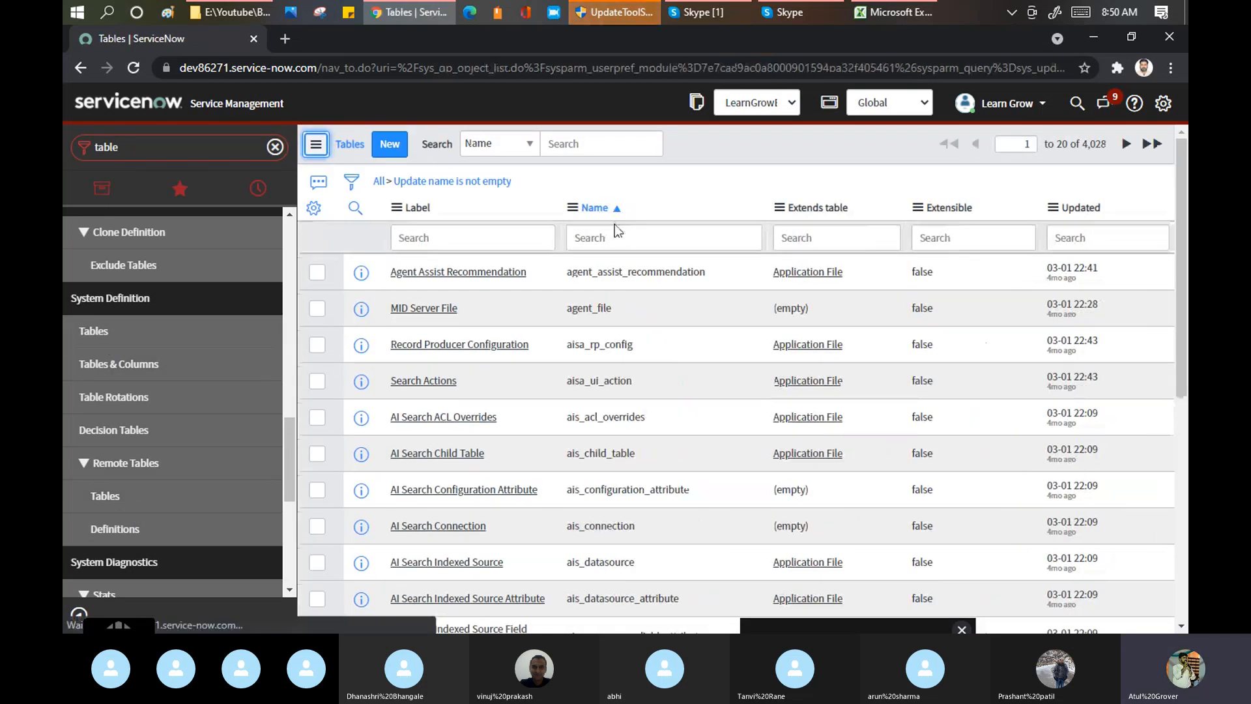
Filter the tables by name "u_learn" and open the learngrow_Batch4 table record.
click(628, 236)
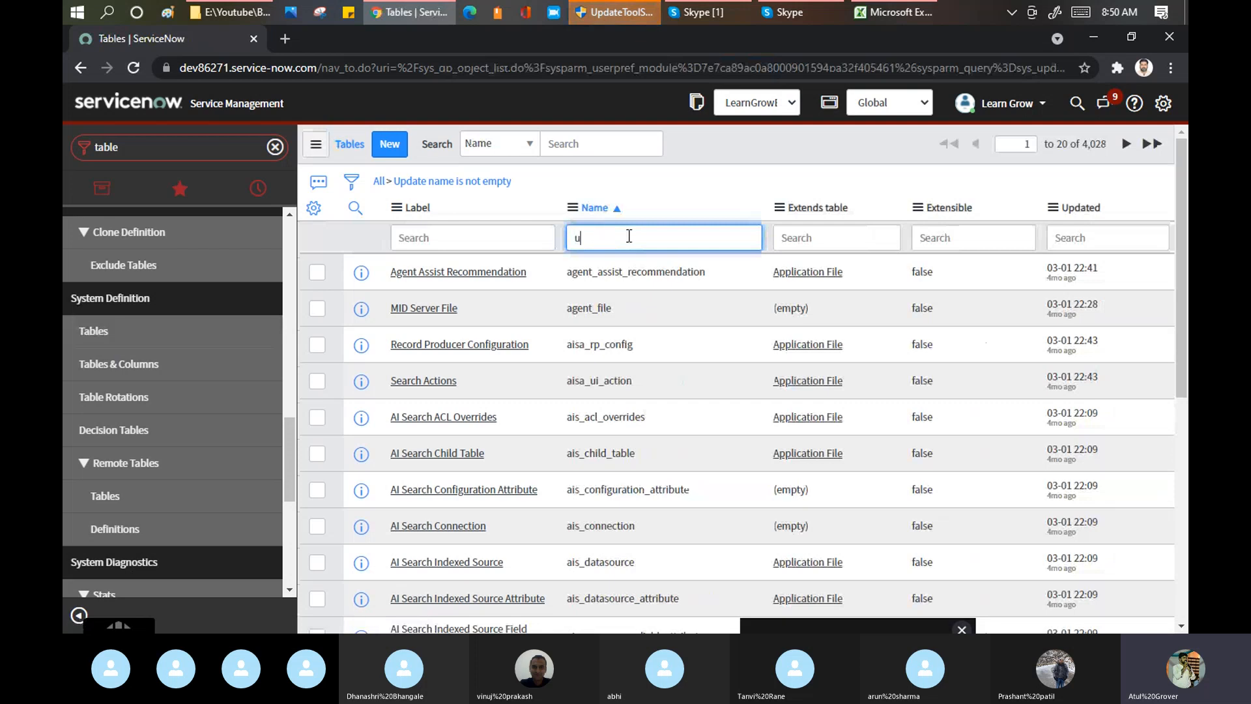
text(u_learn)
key(Return)
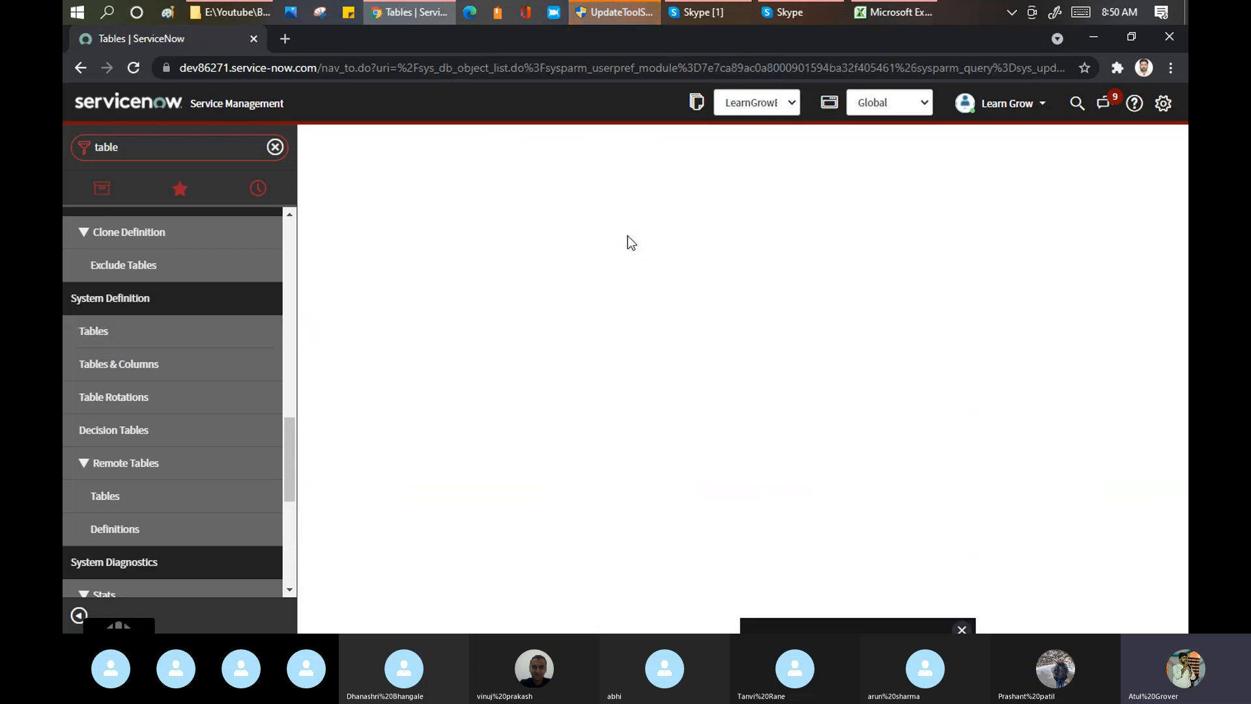
click(430, 272)
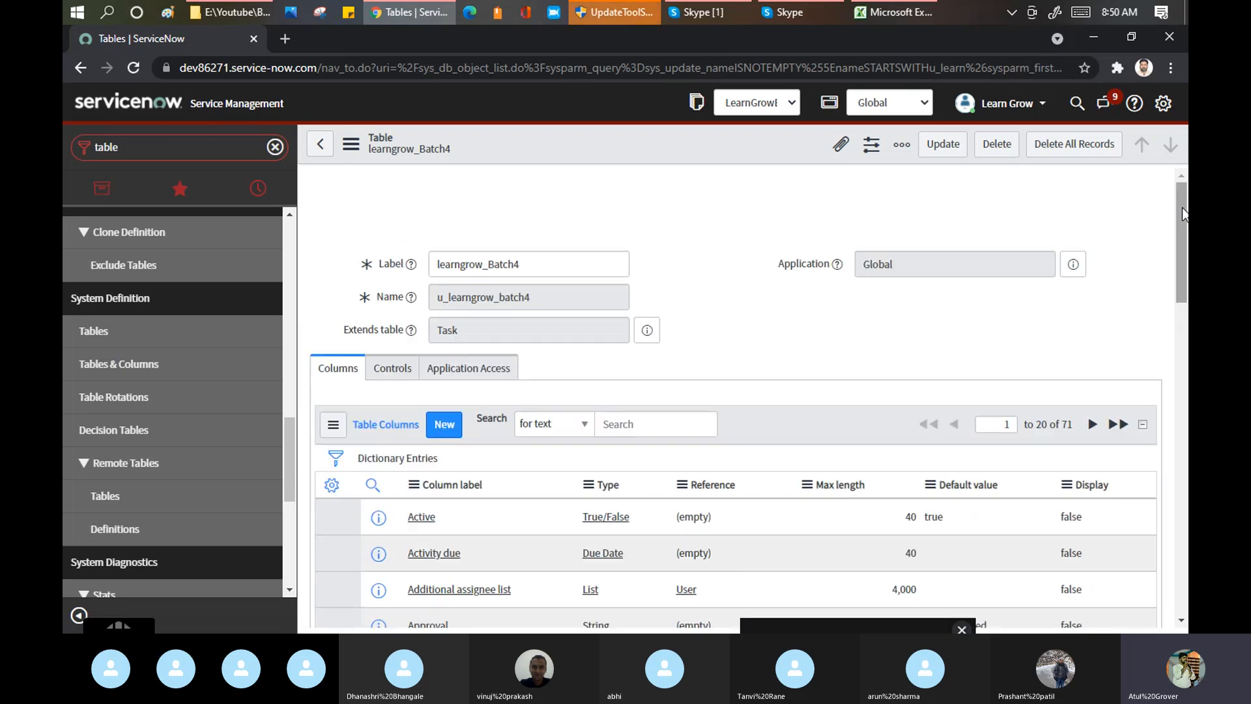
Examine the table's access controls, its extended table and the number of columns inherited from Task.
drag(1183, 209, 1179, 504)
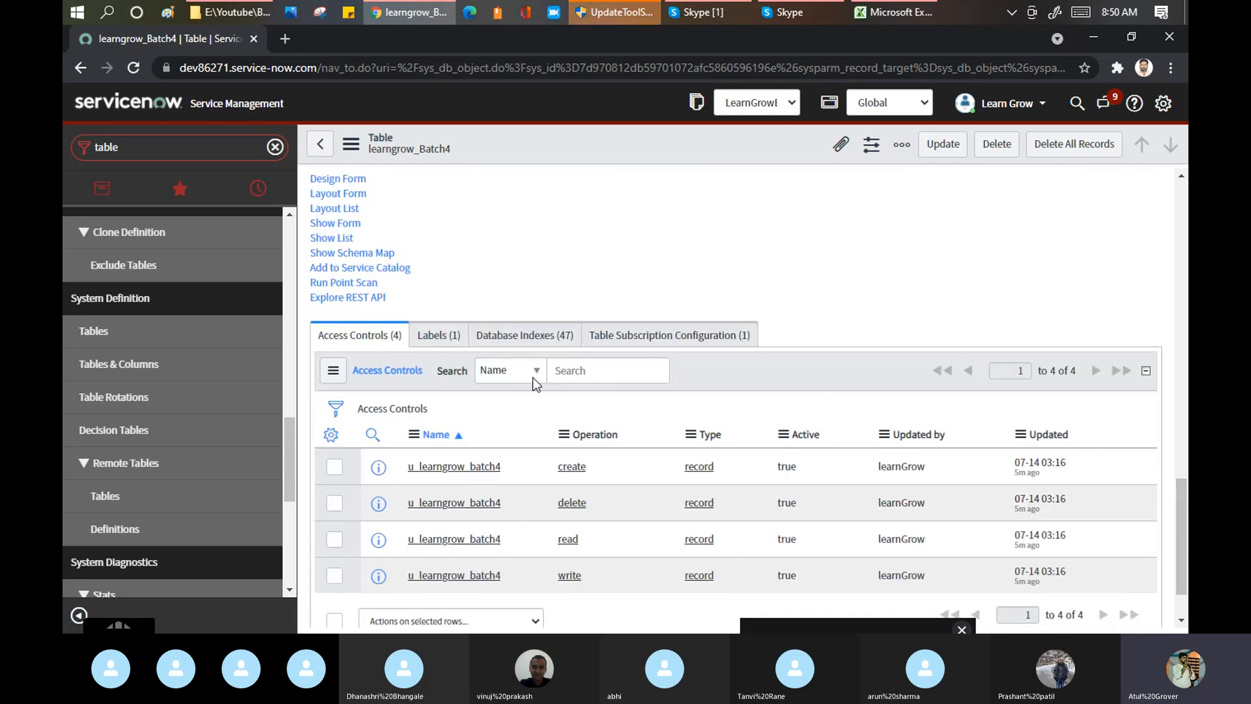
drag(1178, 485, 1182, 241)
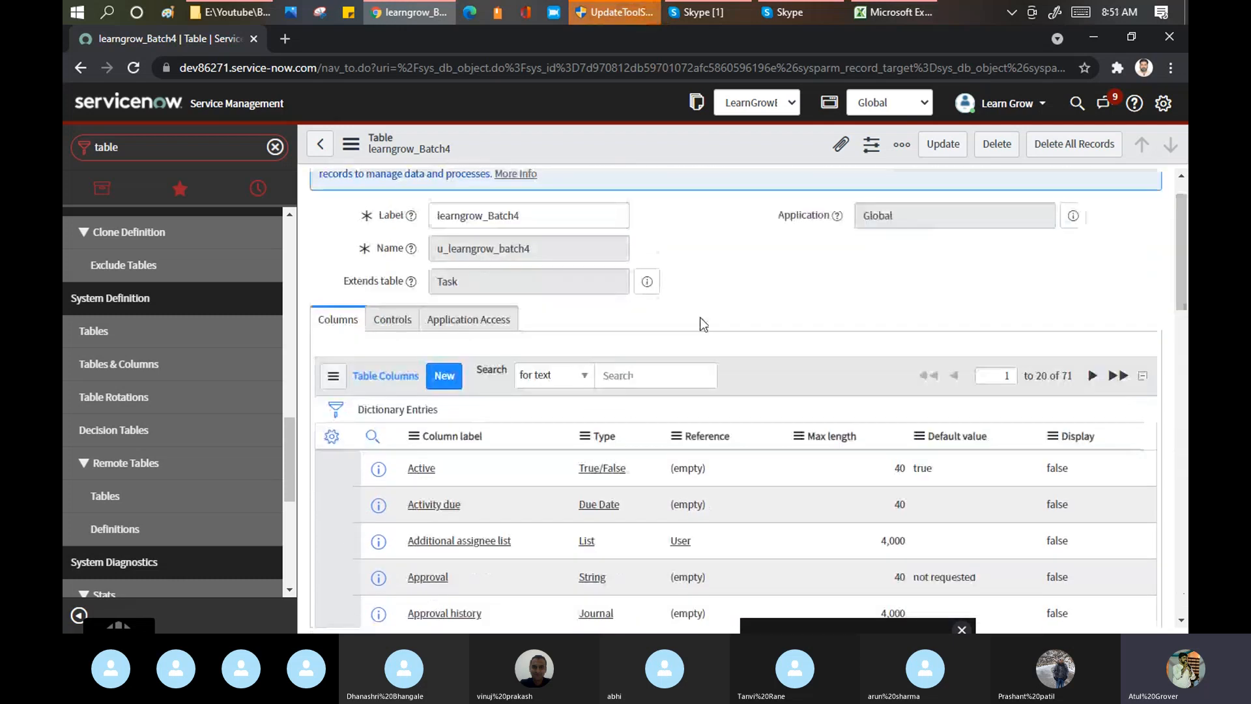
mouse_move(413, 282)
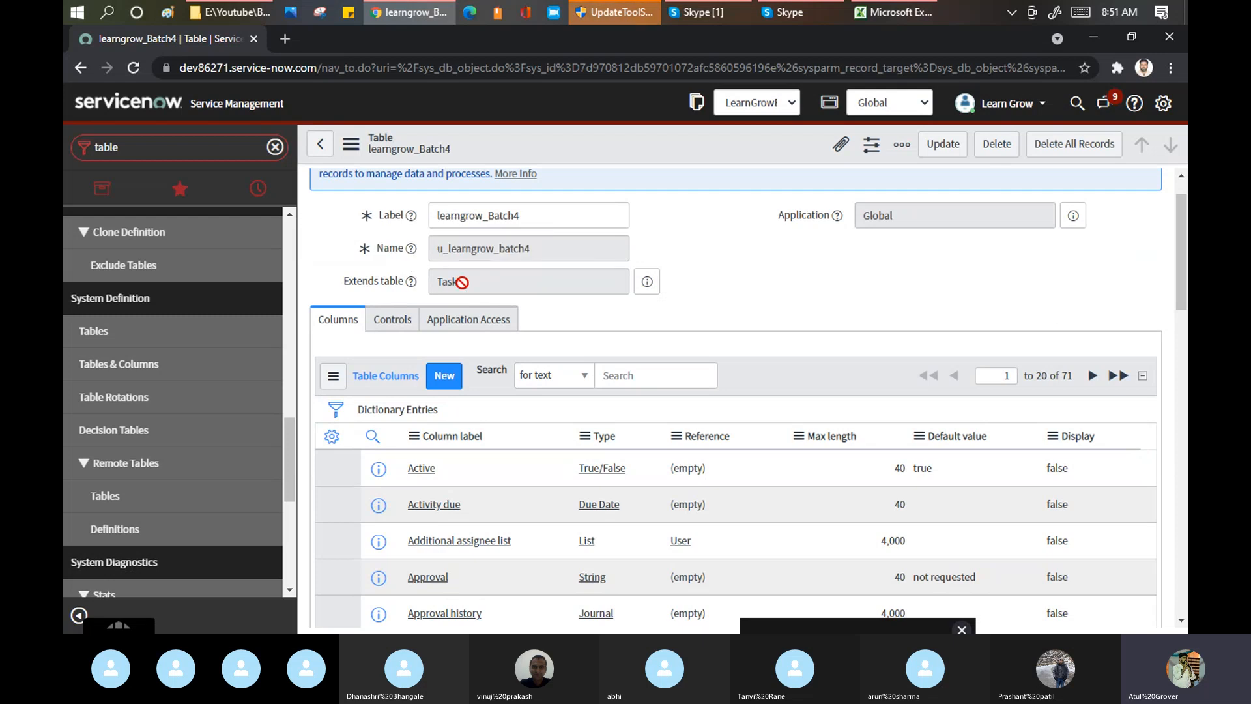
drag(452, 277, 435, 281)
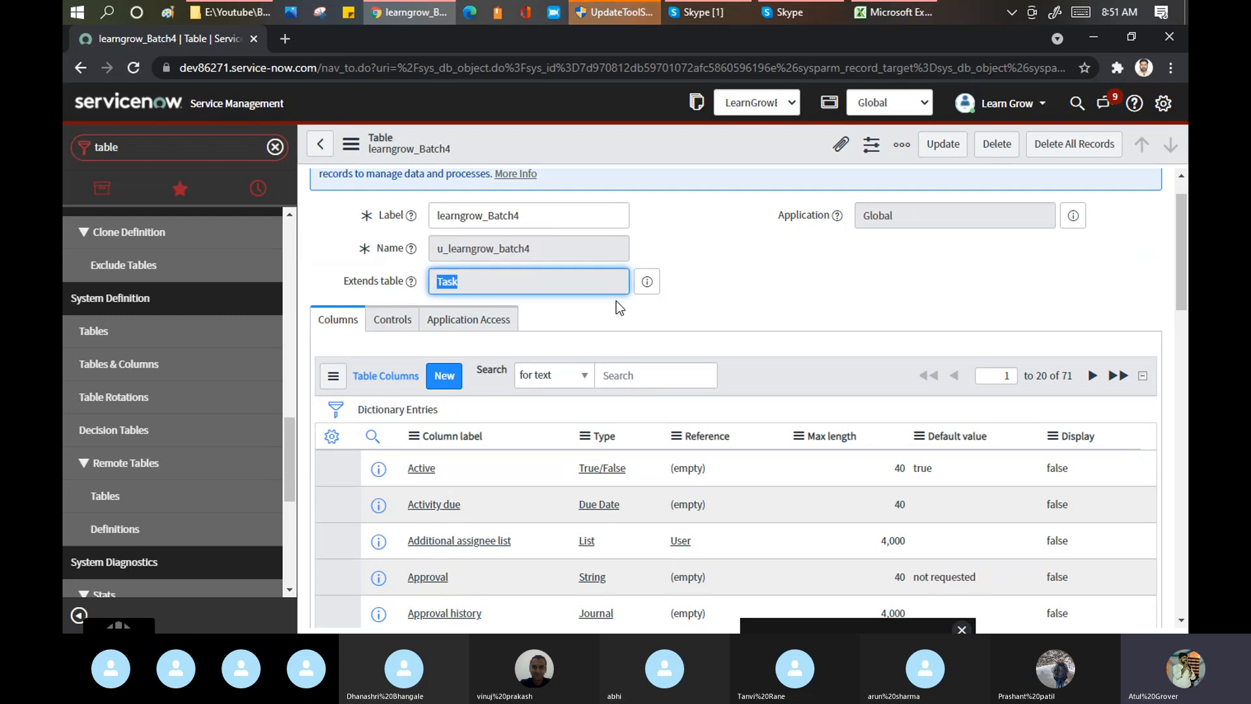
drag(1061, 350, 1074, 374)
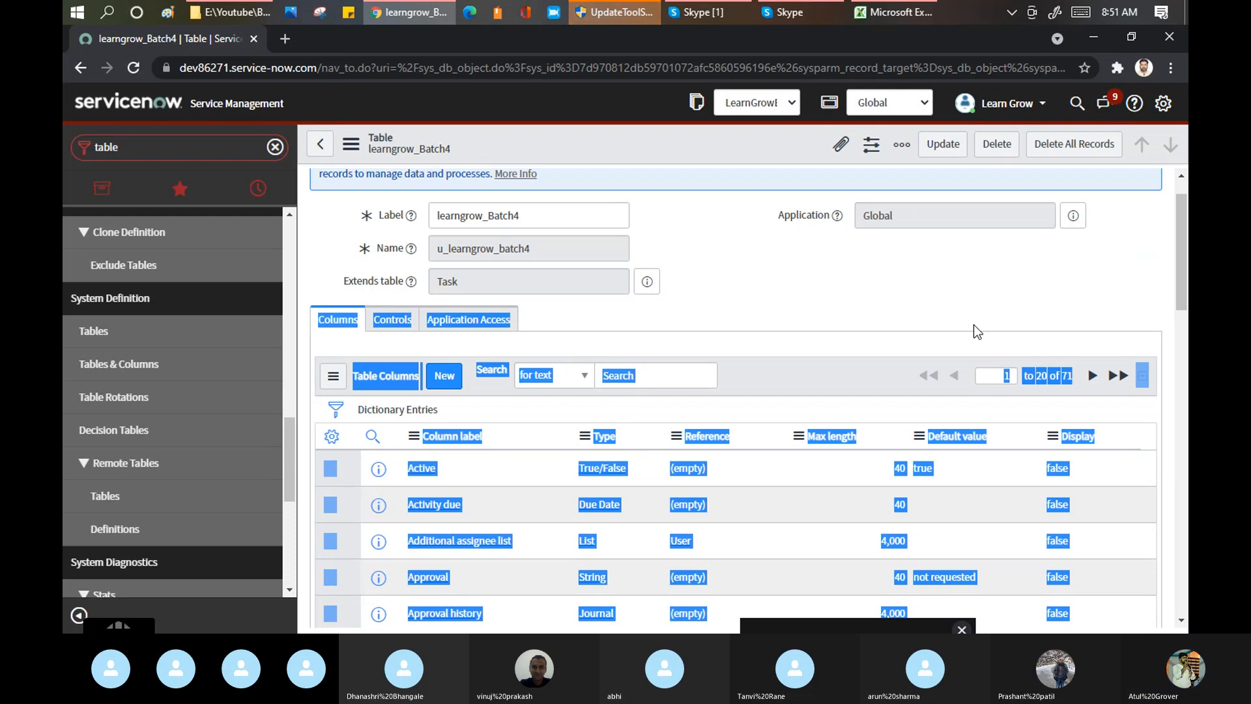
click(936, 319)
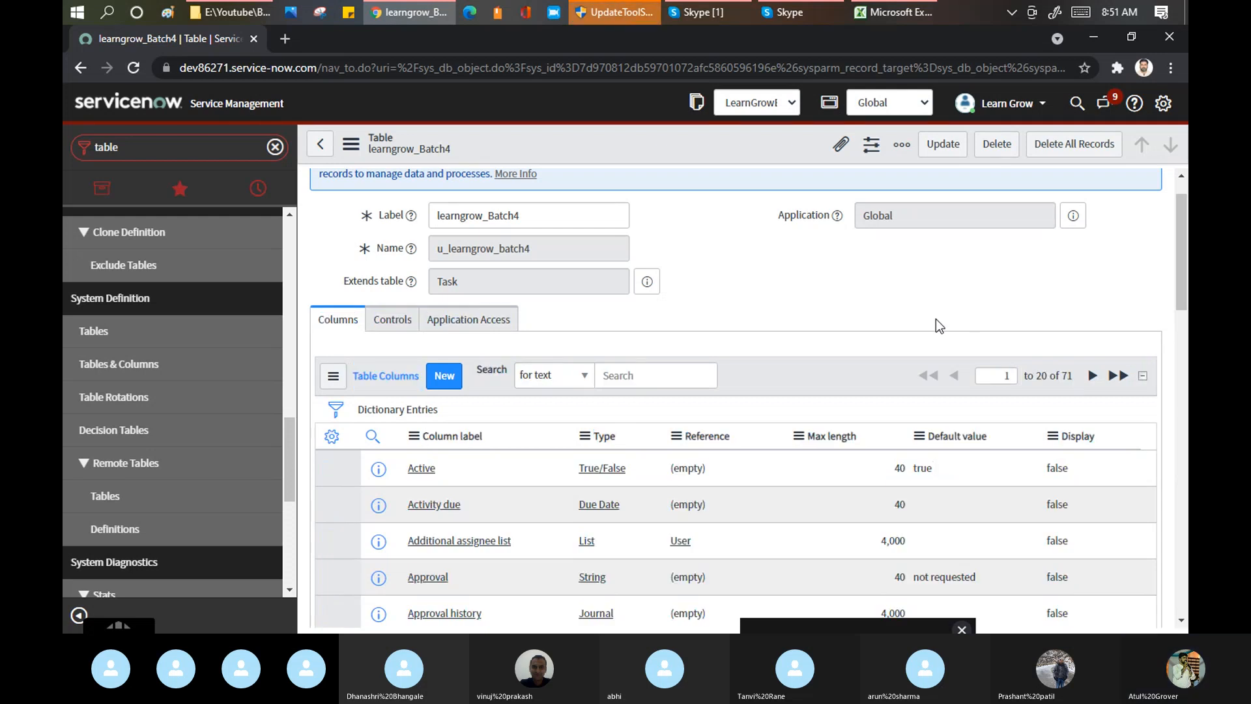
double_click(1066, 376)
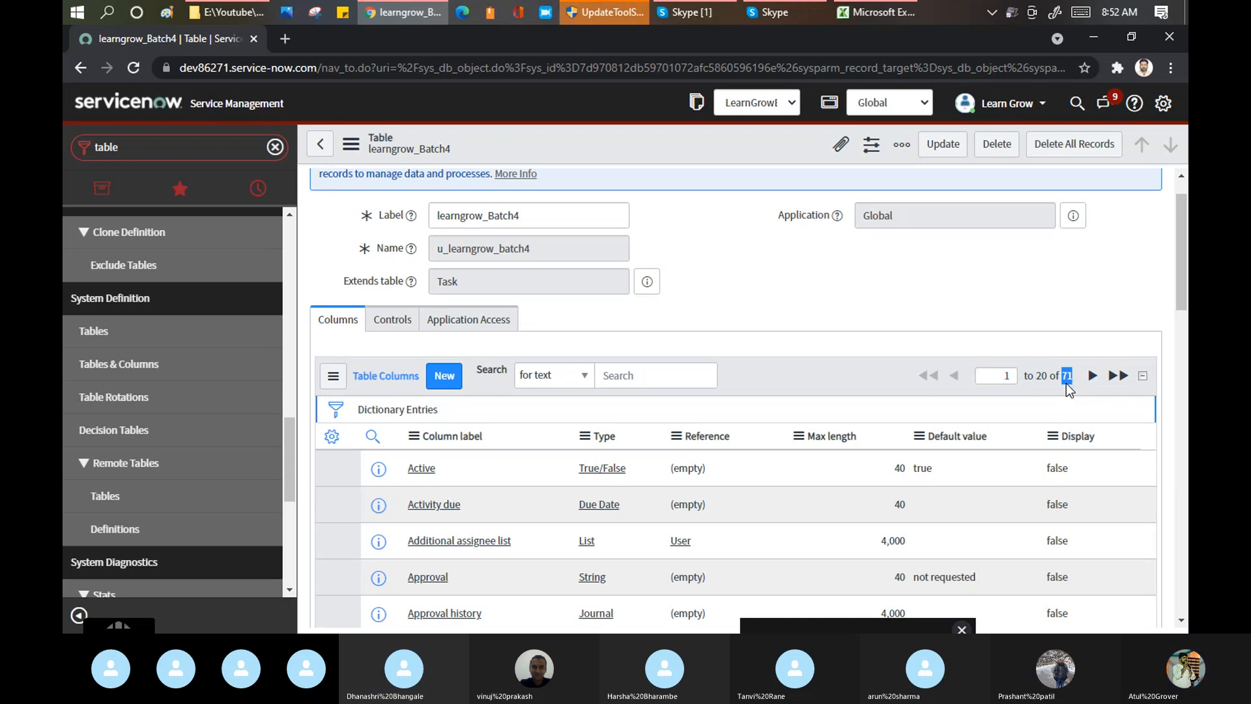
Filter the table's columns by labels starting with "u_" to check for custom fields.
click(374, 444)
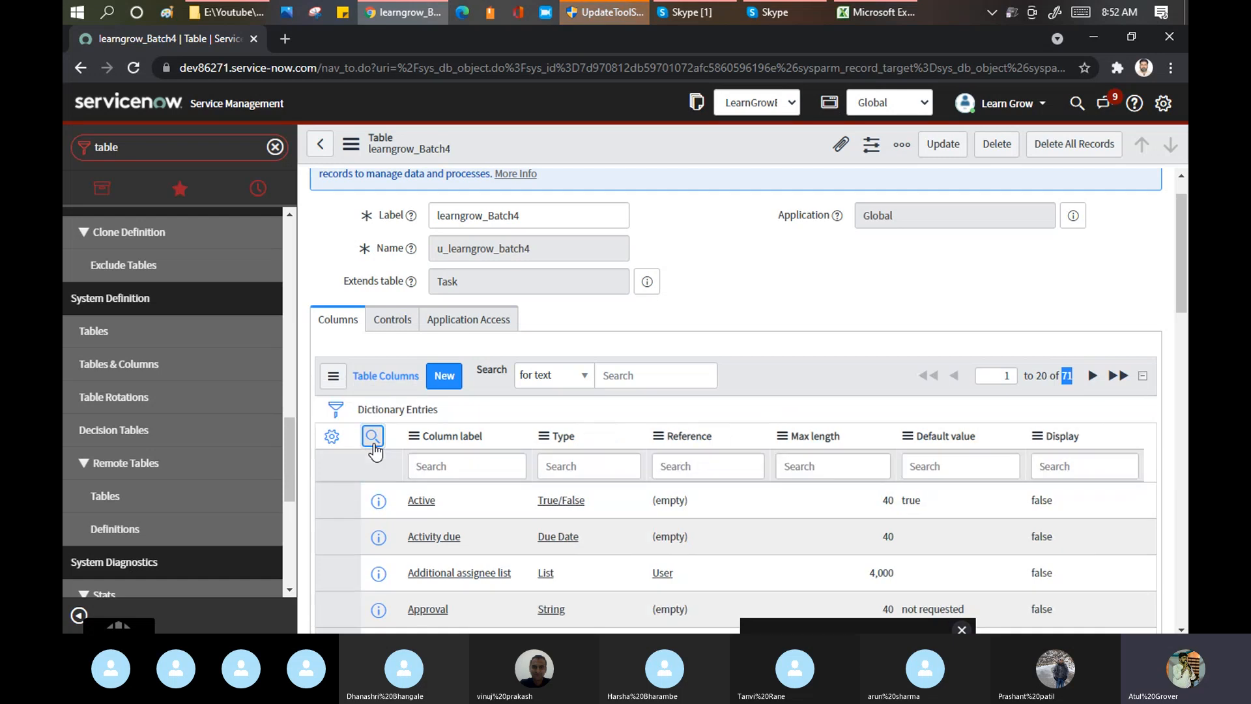
click(467, 471)
text(u_)
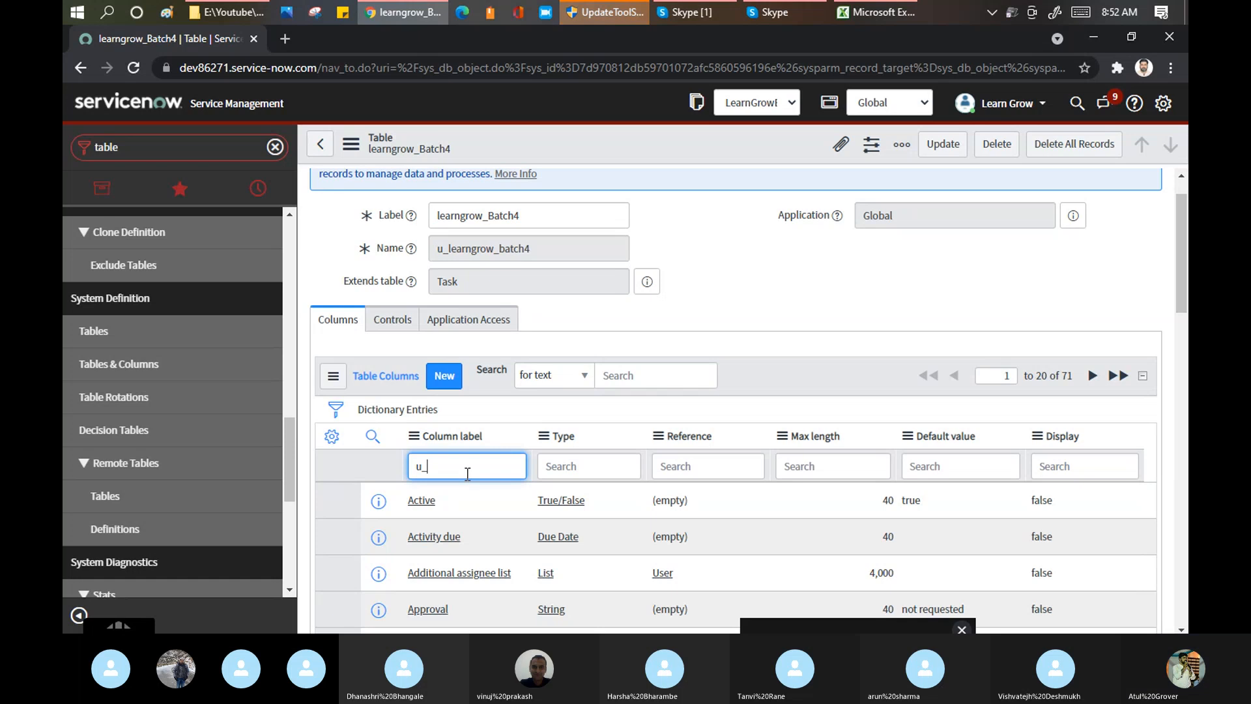
key(Return)
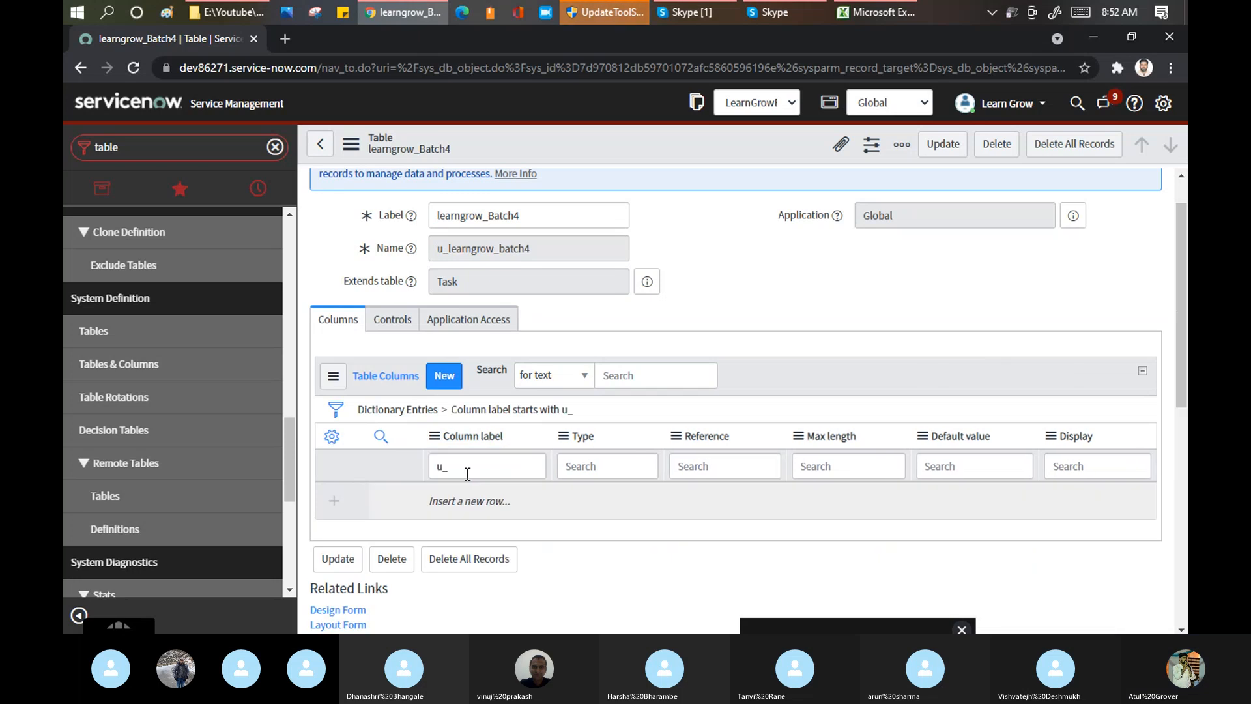
click(467, 473)
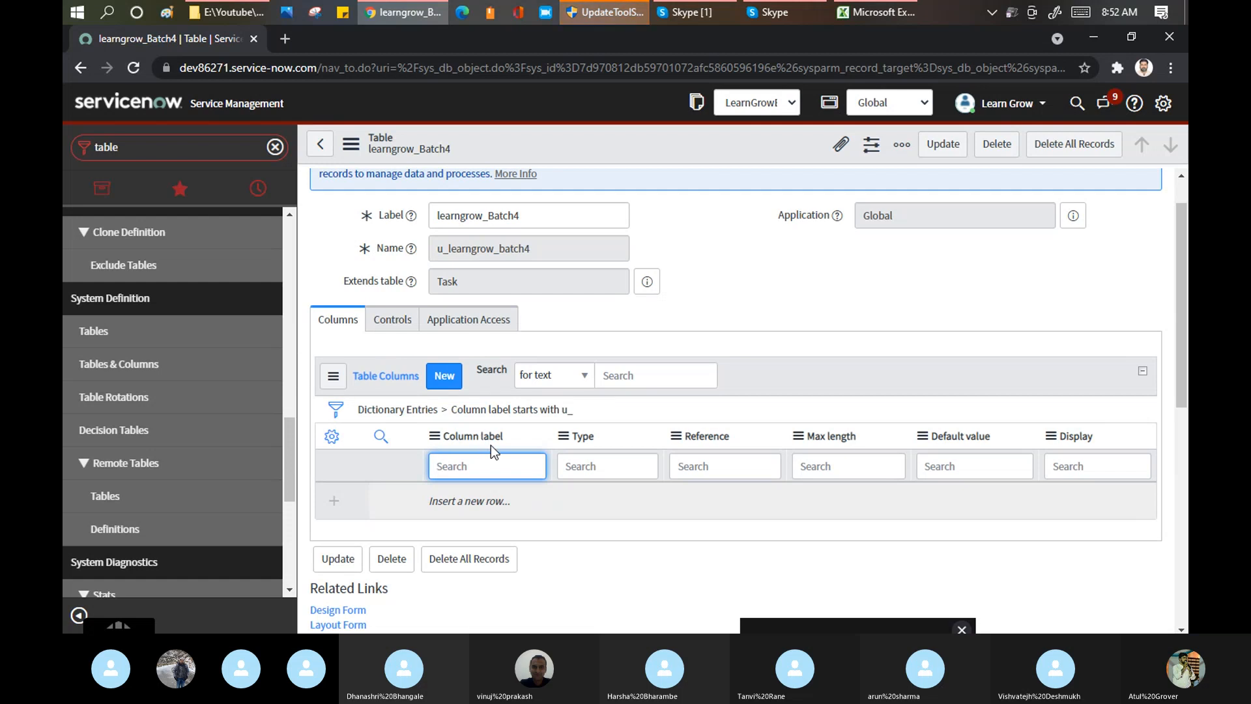
click(1165, 310)
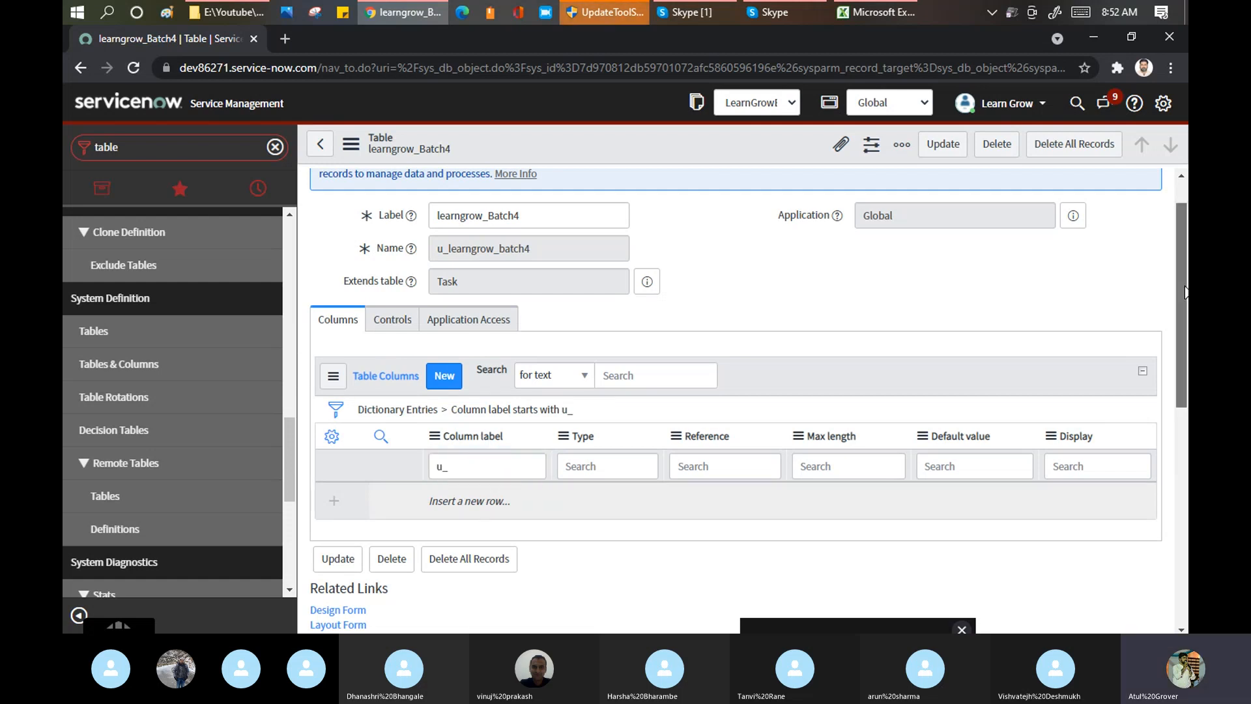
scroll(1185, 291, down, 2)
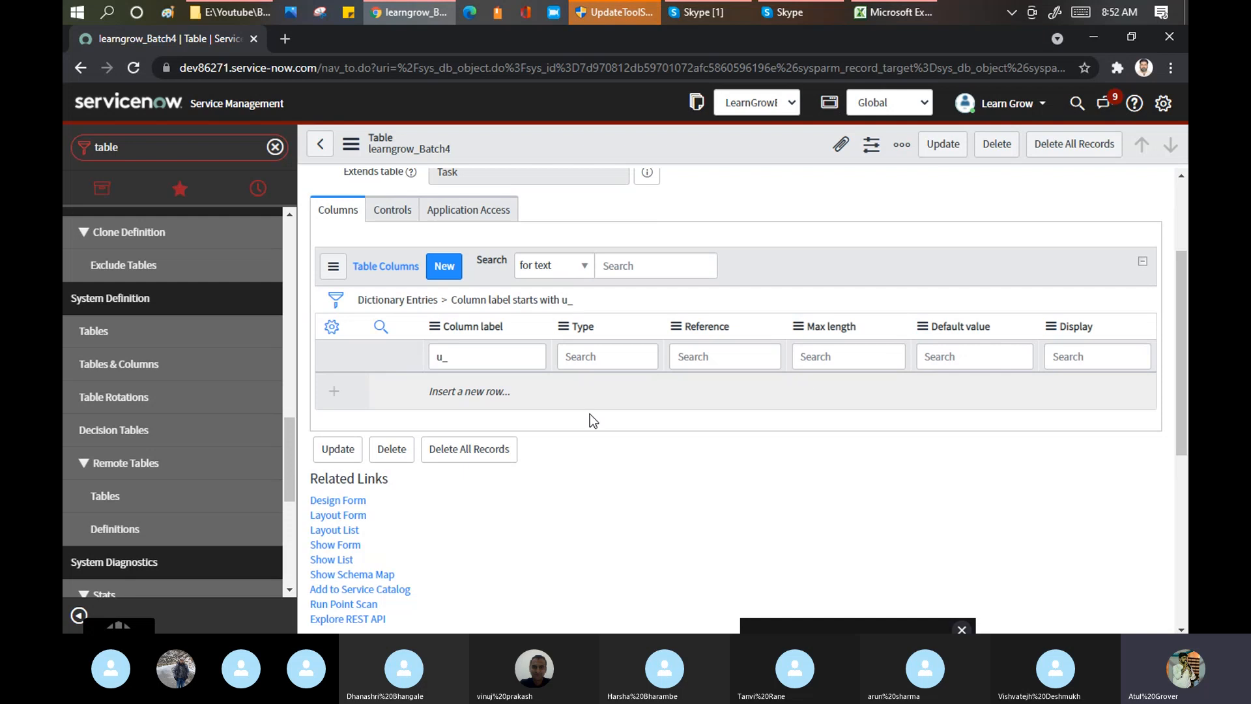
Remove the "u_" filter from the table's column list and sort it ascending by column label.
click(498, 360)
key(BackSpace)
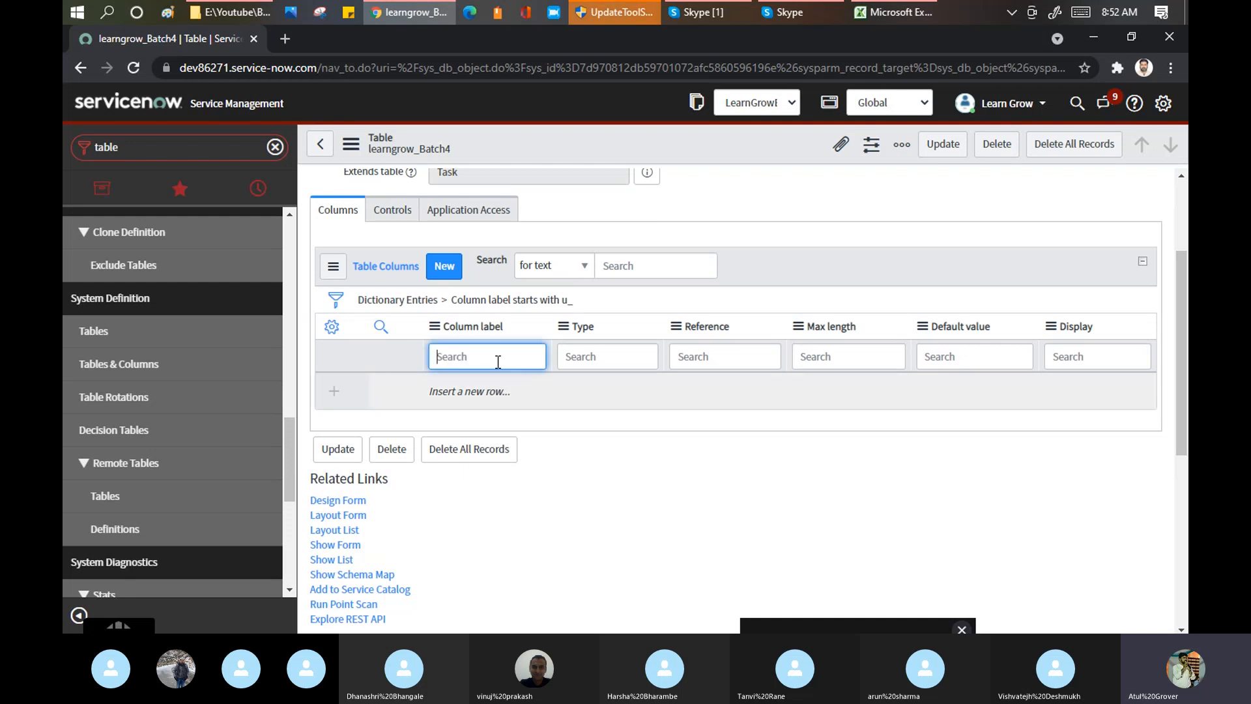
click(718, 14)
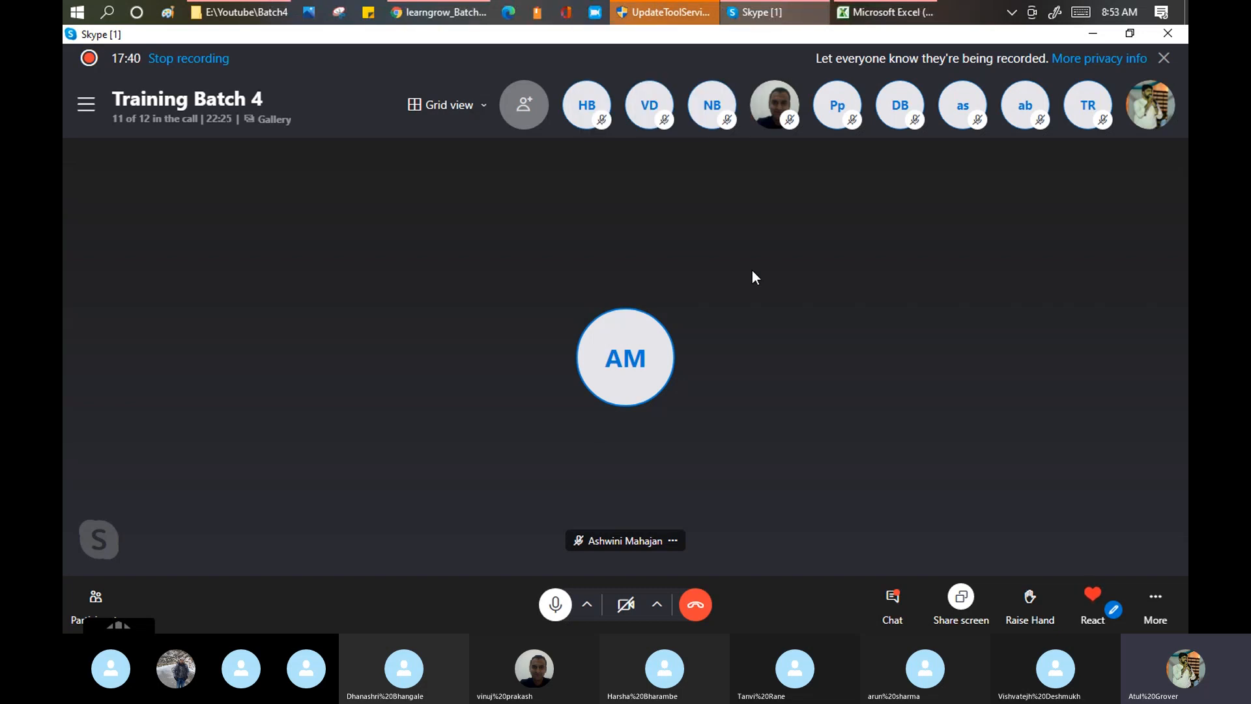
key(alt+Tab)
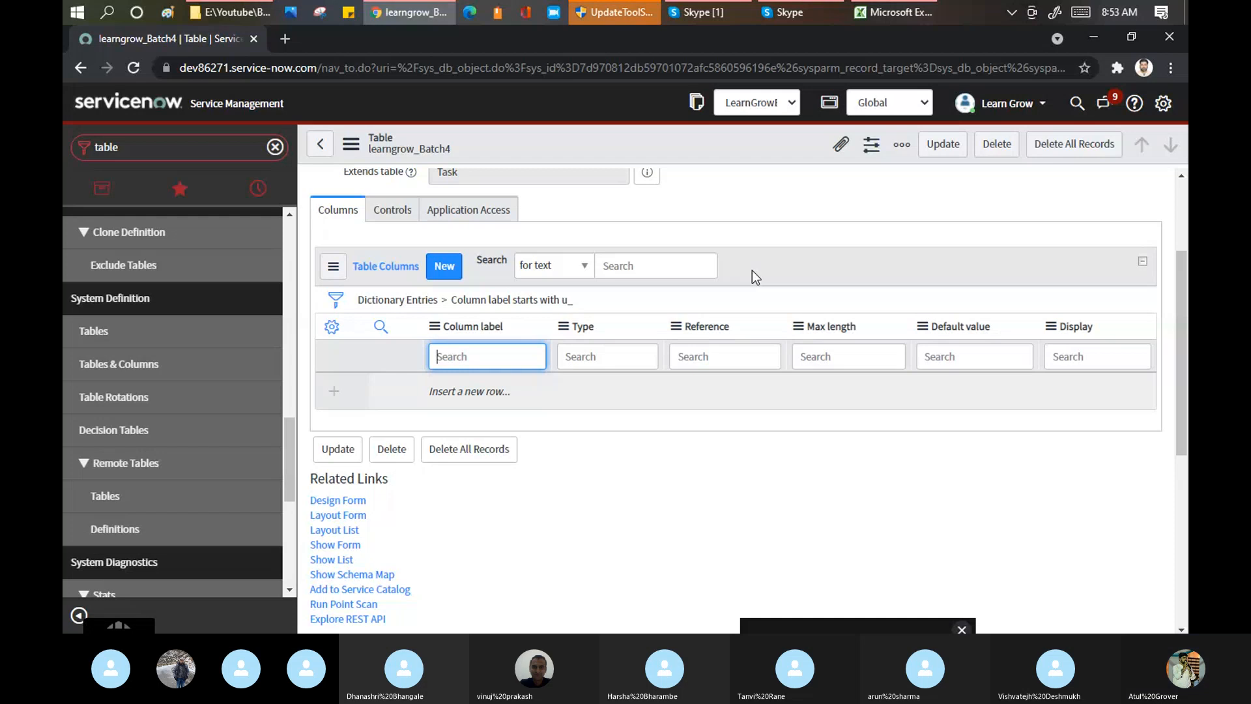
click(444, 303)
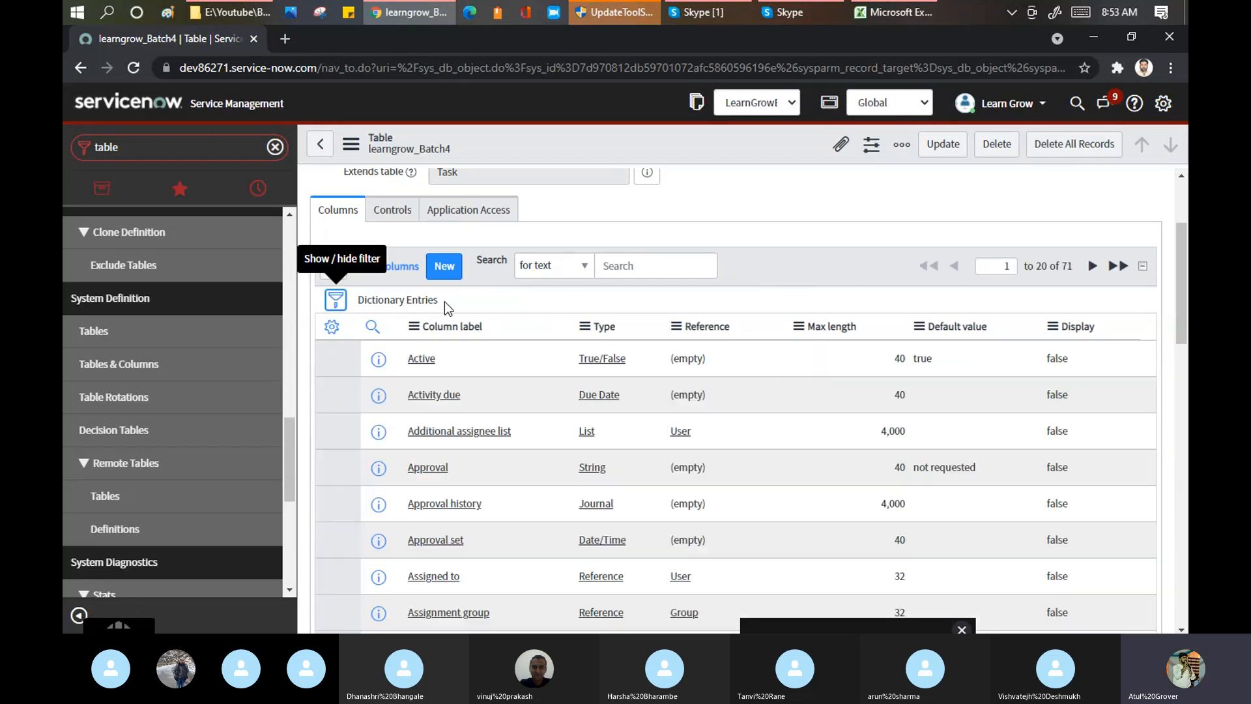
click(472, 327)
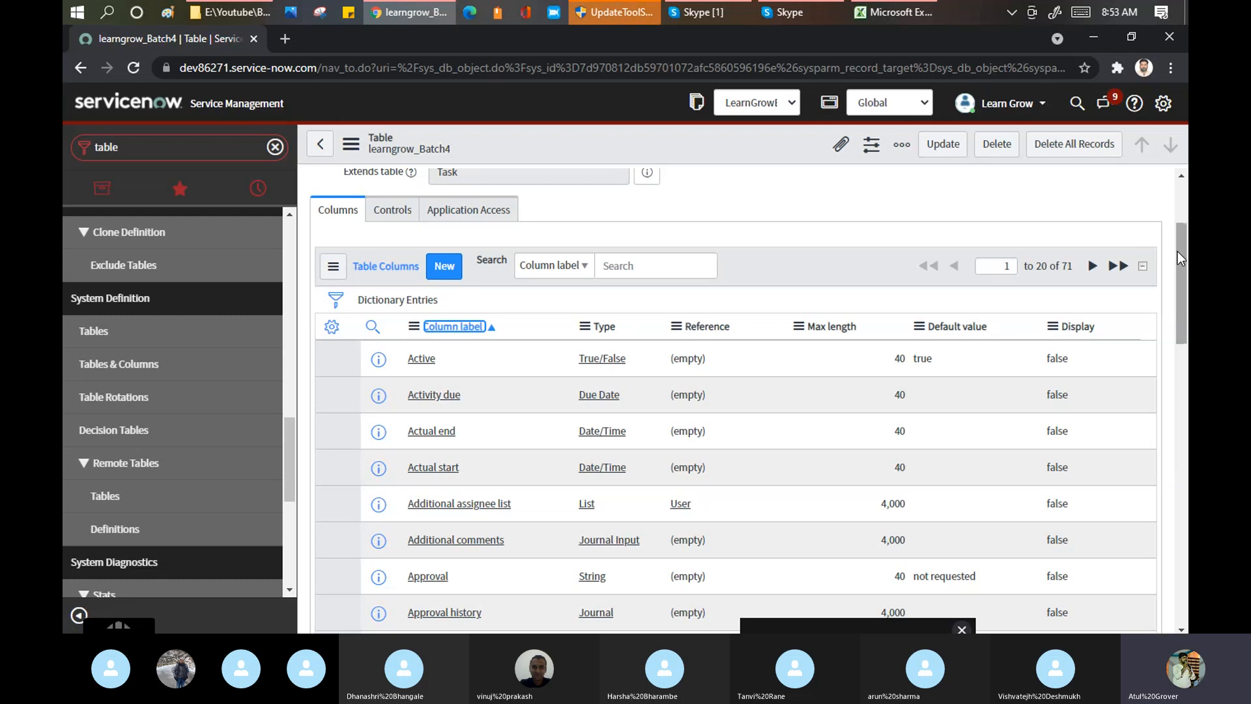
Examine the last page of the table's columns sorted by label.
mouse_move(1179, 252)
mouse_down()
mouse_move(1182, 395)
mouse_move(1185, 240)
mouse_up()
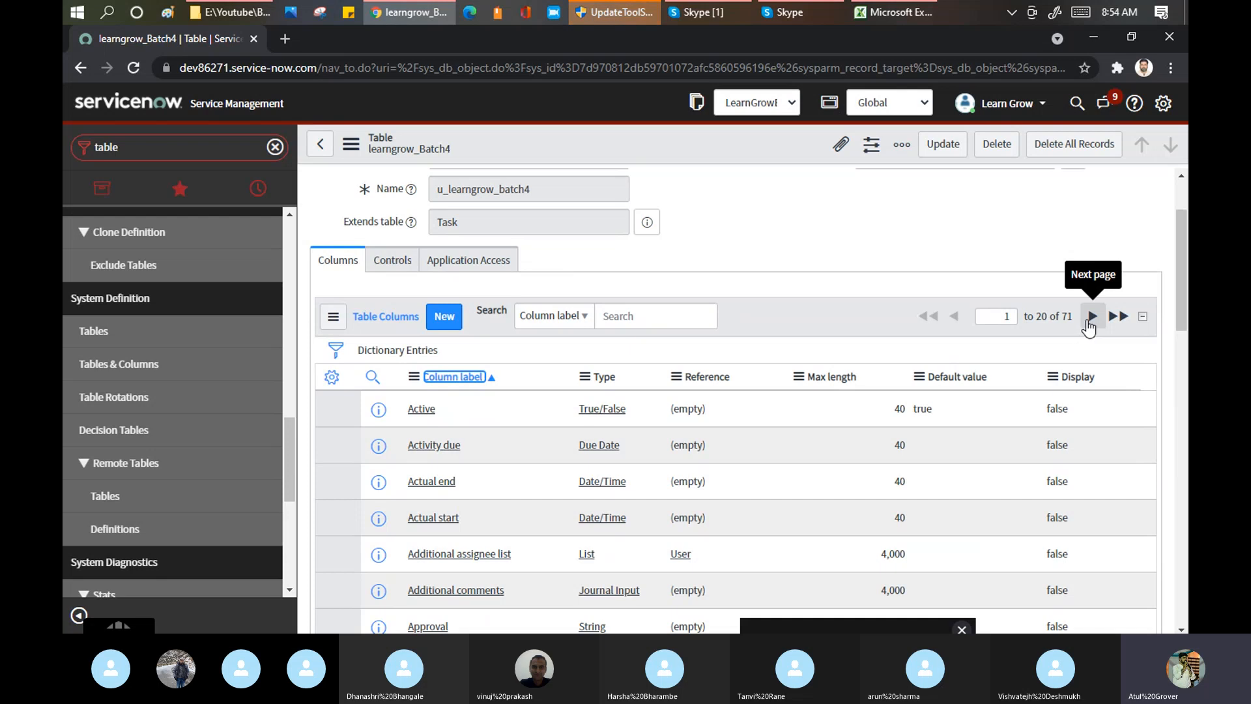
click(1119, 318)
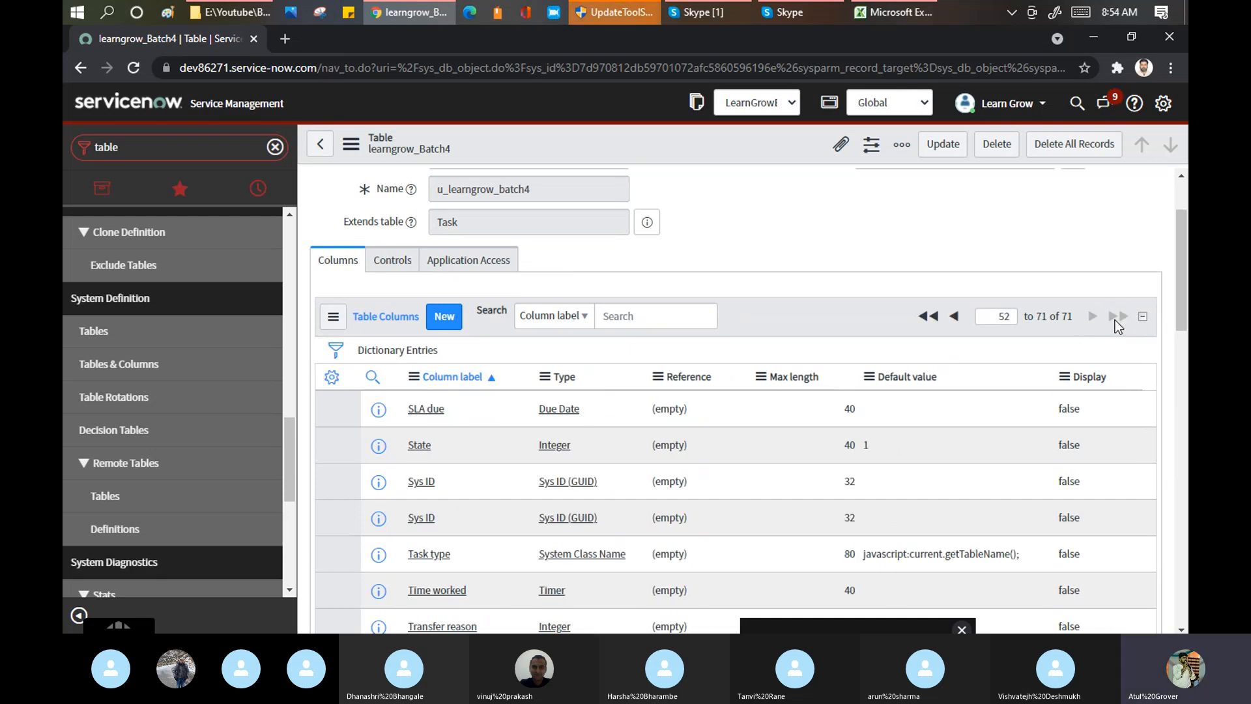
scroll(1181, 287, down, 1)
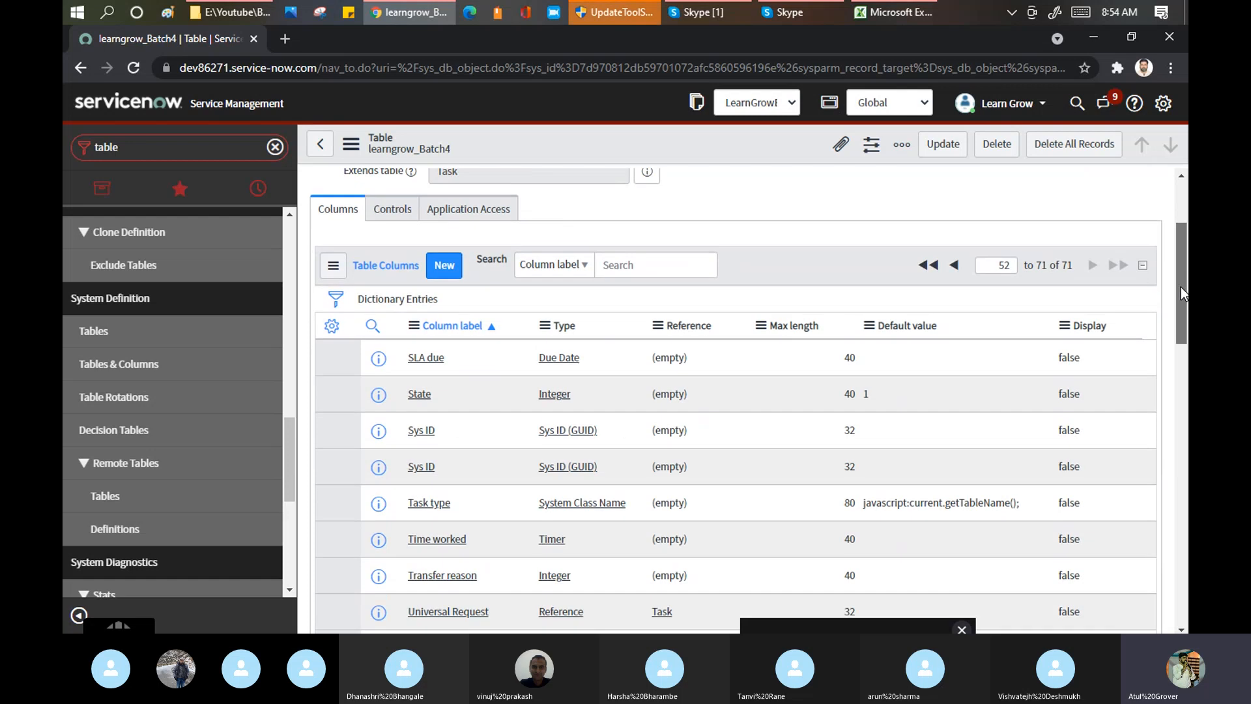
drag(1181, 287, 1169, 419)
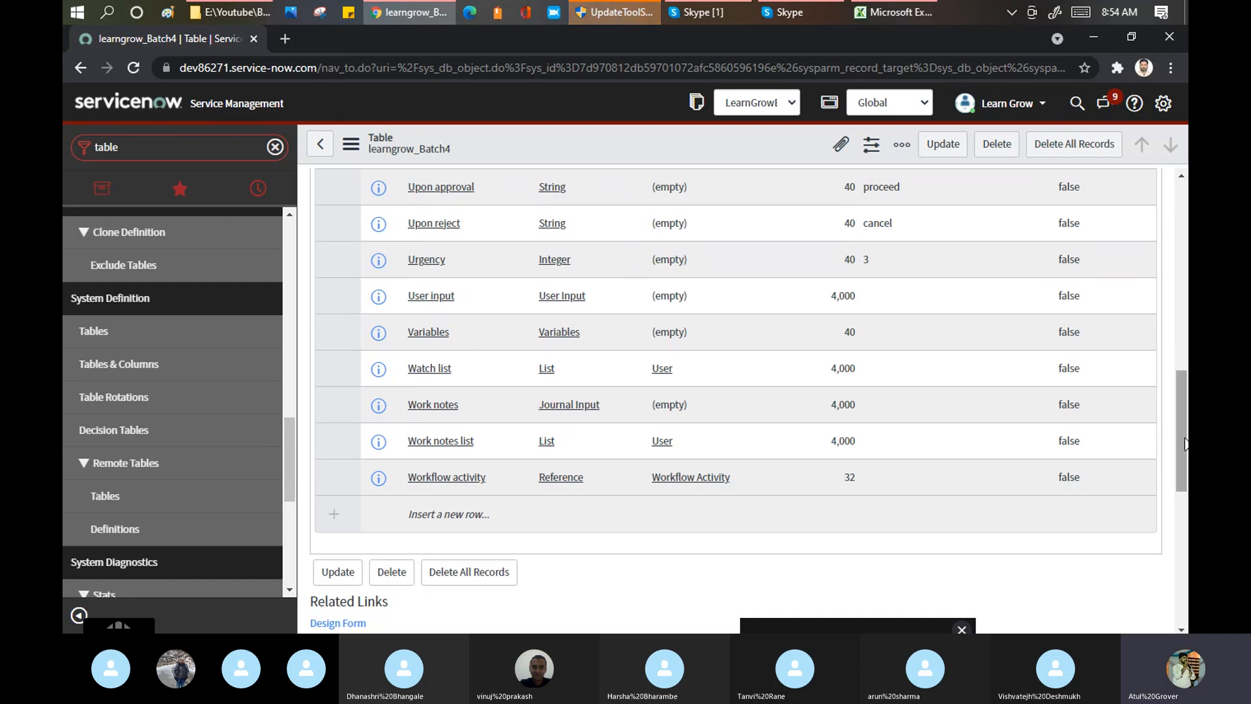
drag(1187, 441, 1186, 310)
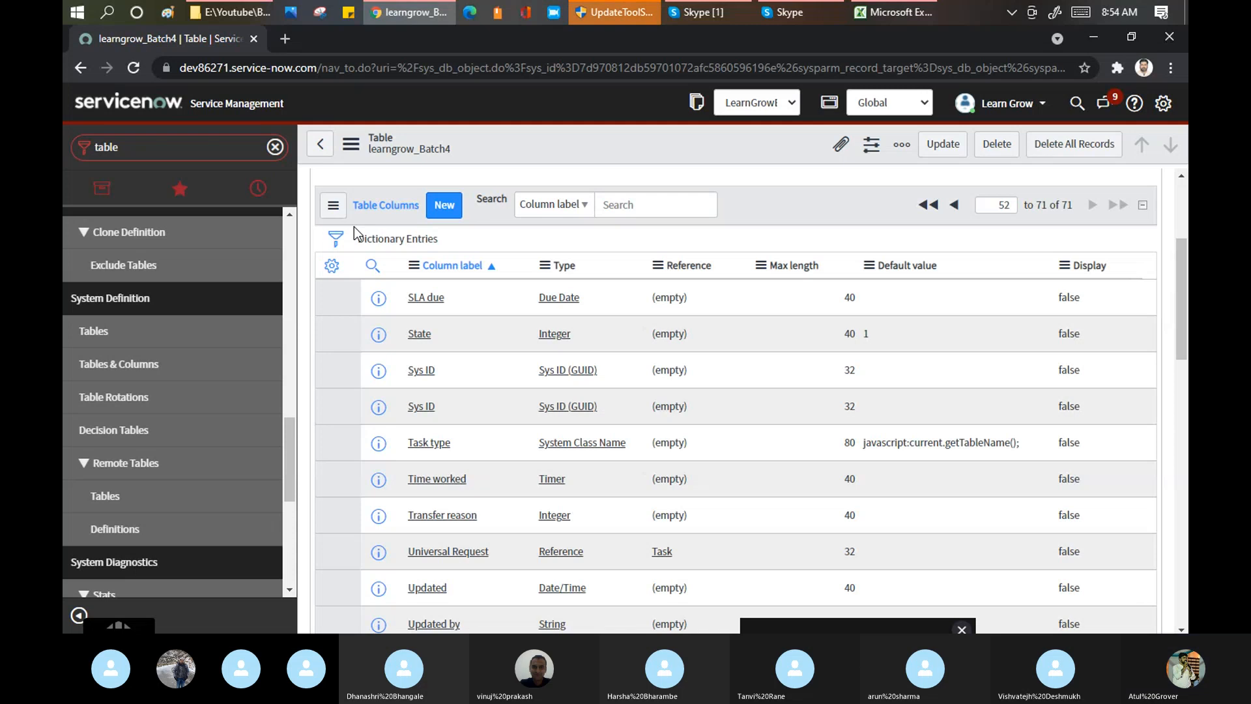
Personalize the column list by adding Column name and placing it directly after Type.
click(332, 266)
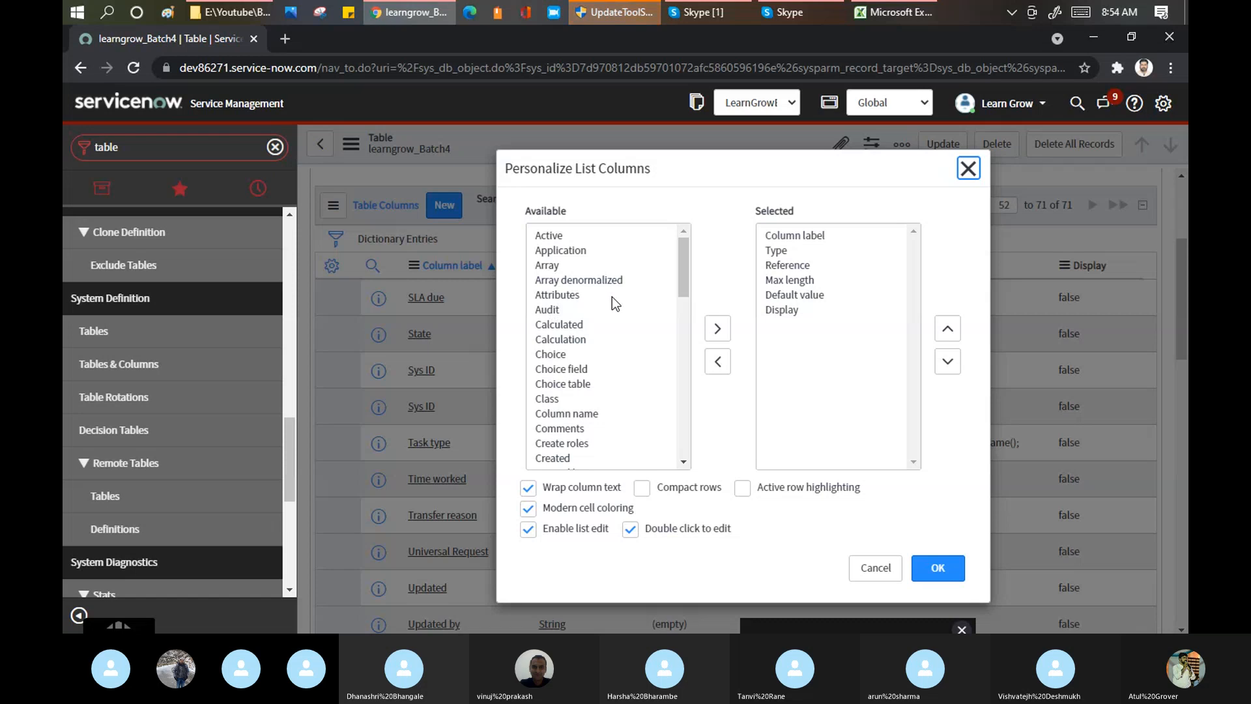
click(572, 286)
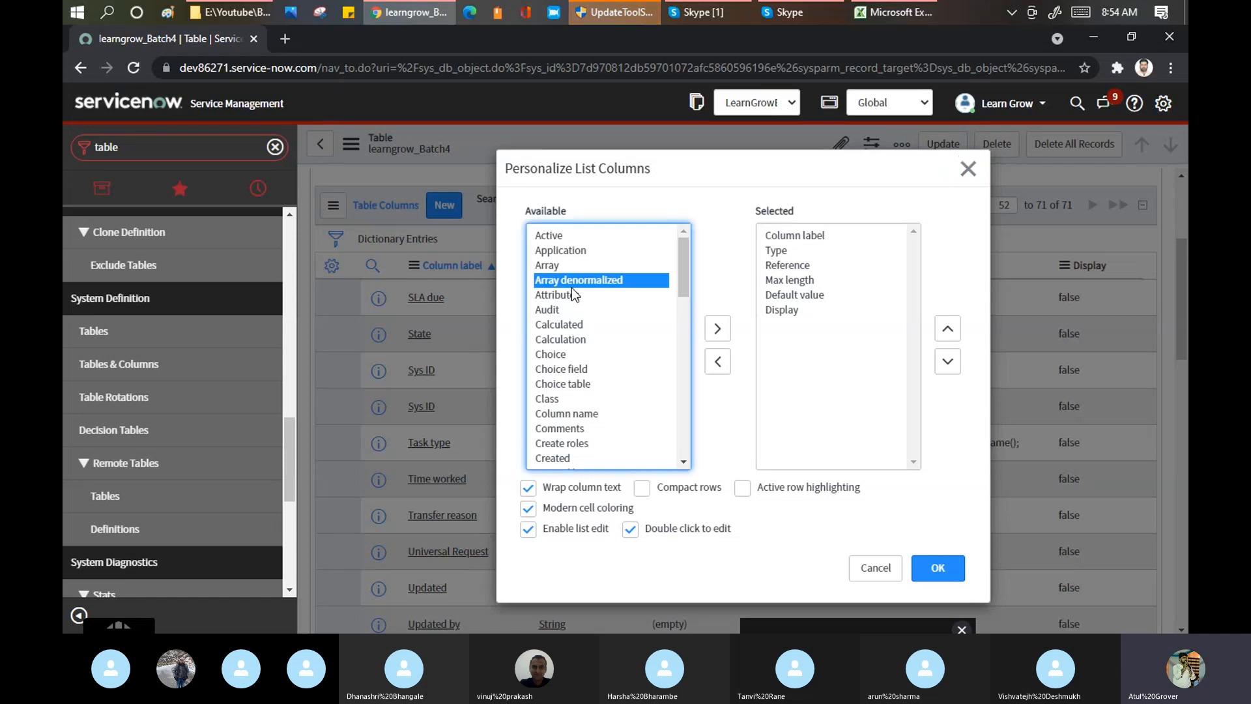
click(580, 416)
double_click(581, 415)
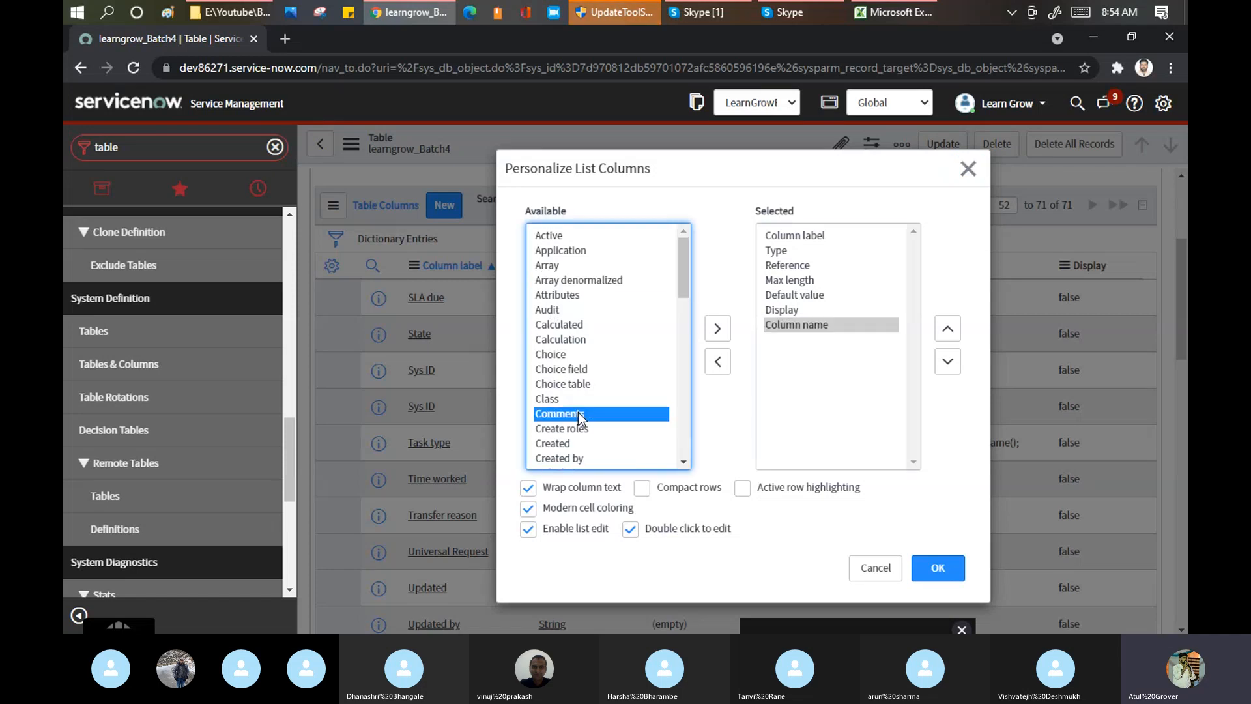
click(947, 329)
click(948, 330)
click(948, 329)
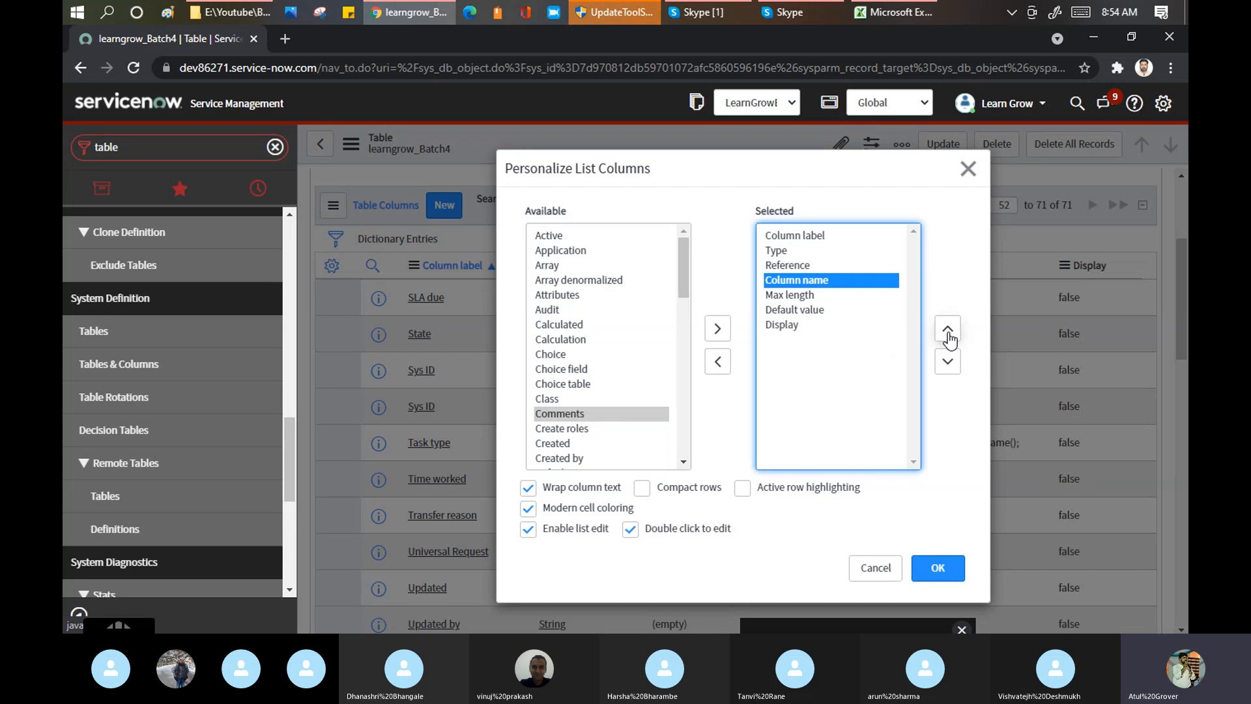
click(948, 329)
click(938, 569)
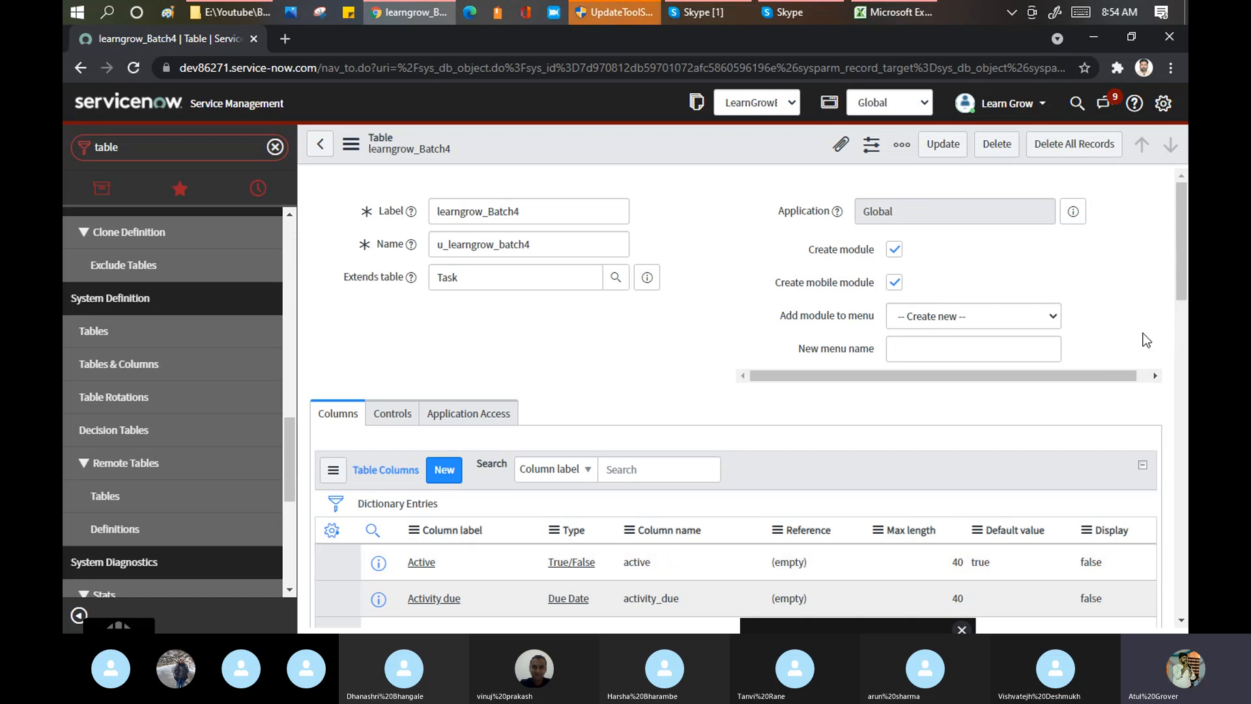
Try filtering the table's columns by labels starting with "sys_id" and remove that filter.
mouse_move(1186, 242)
mouse_down()
mouse_move(1185, 284)
mouse_move(1185, 244)
mouse_up()
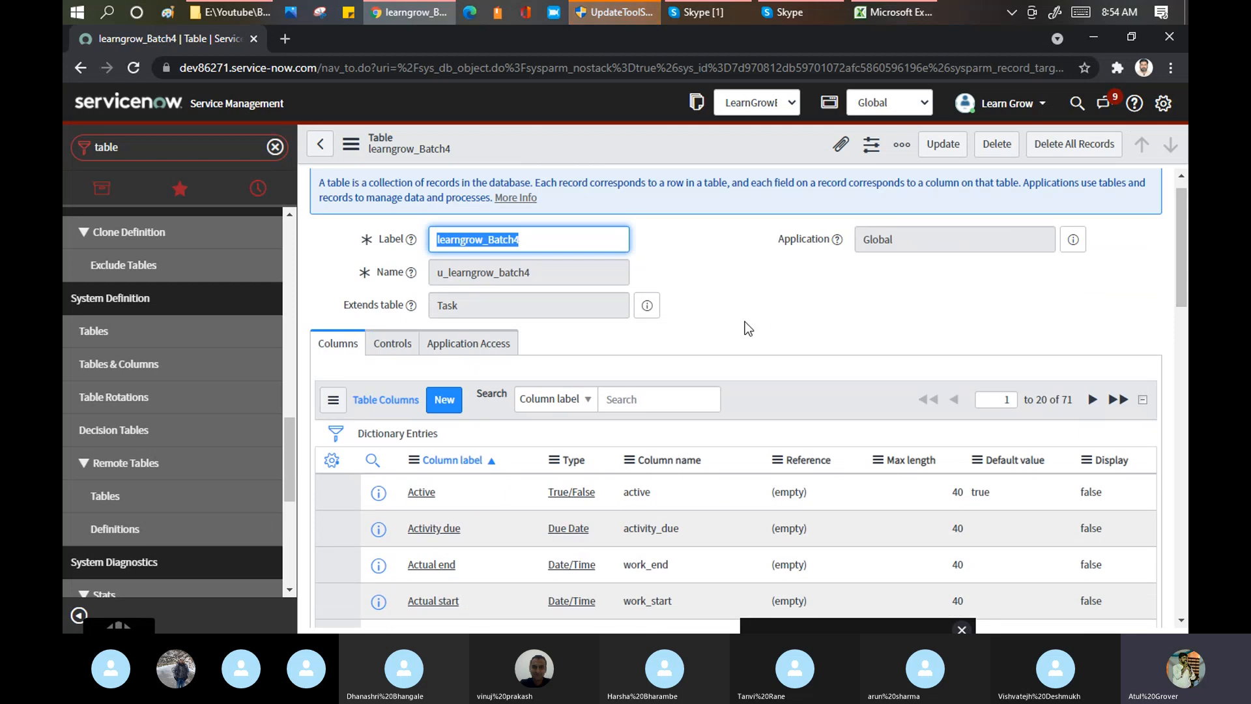
click(372, 465)
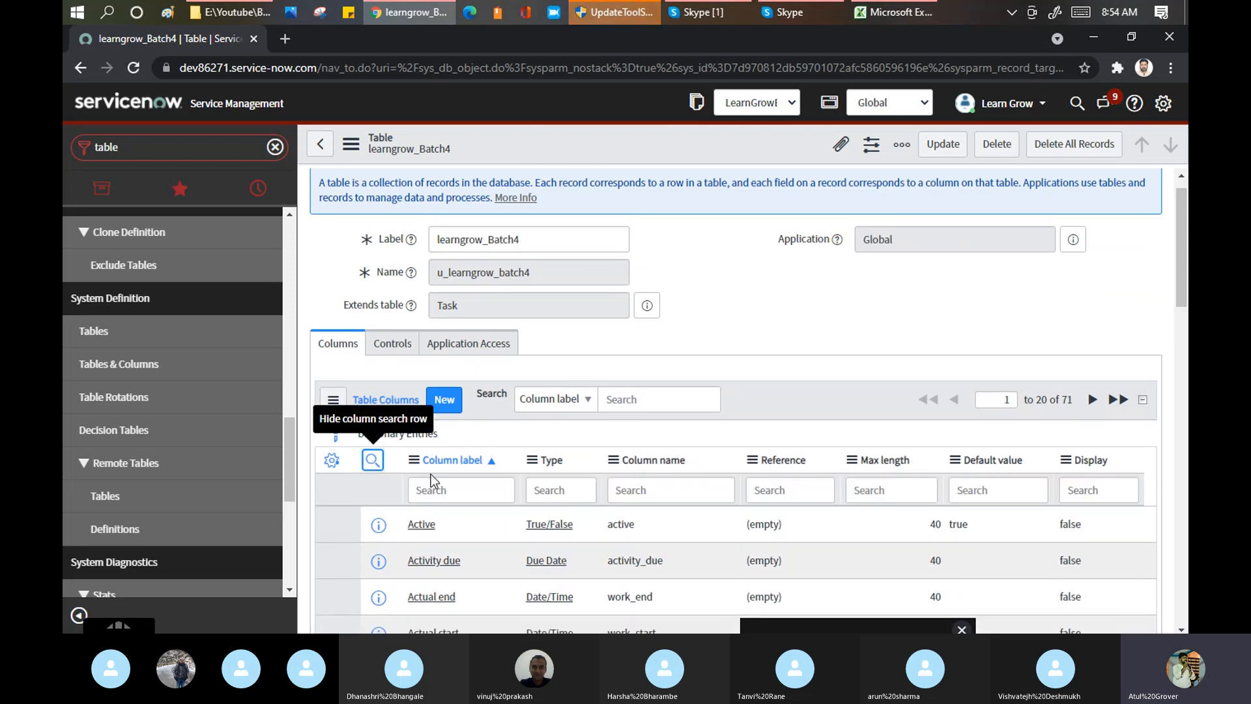
click(438, 491)
text(sys)
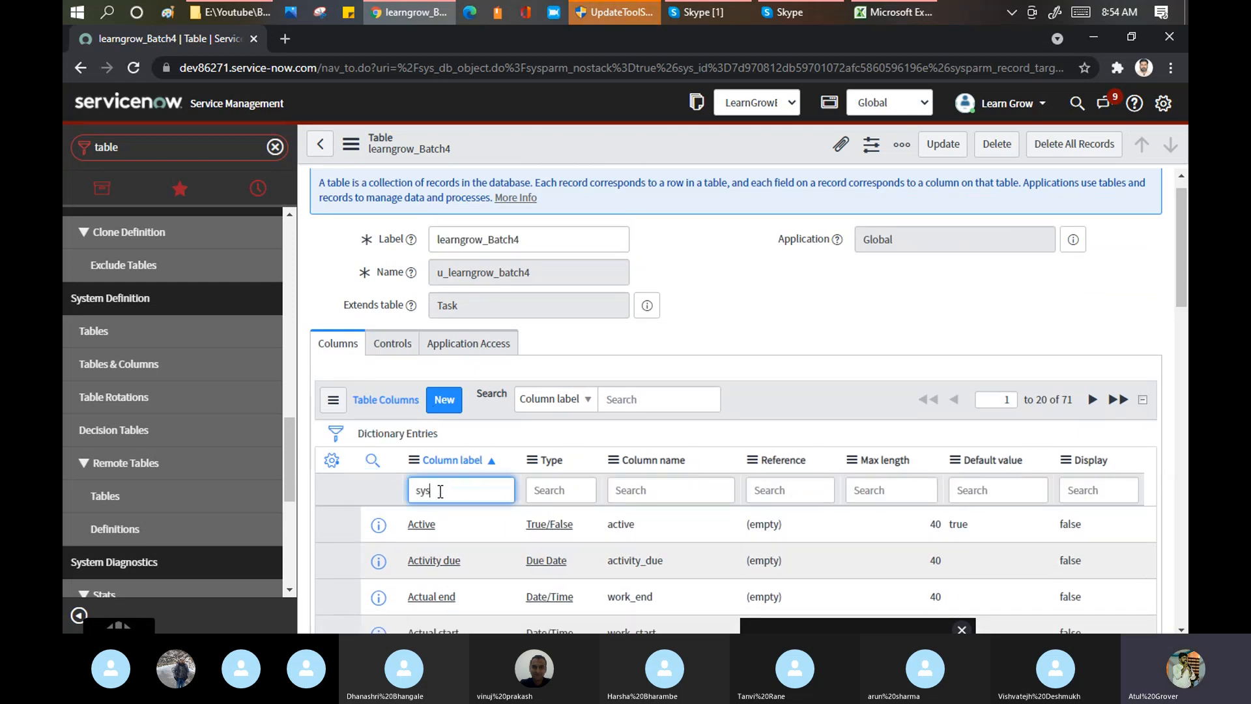
text(_)
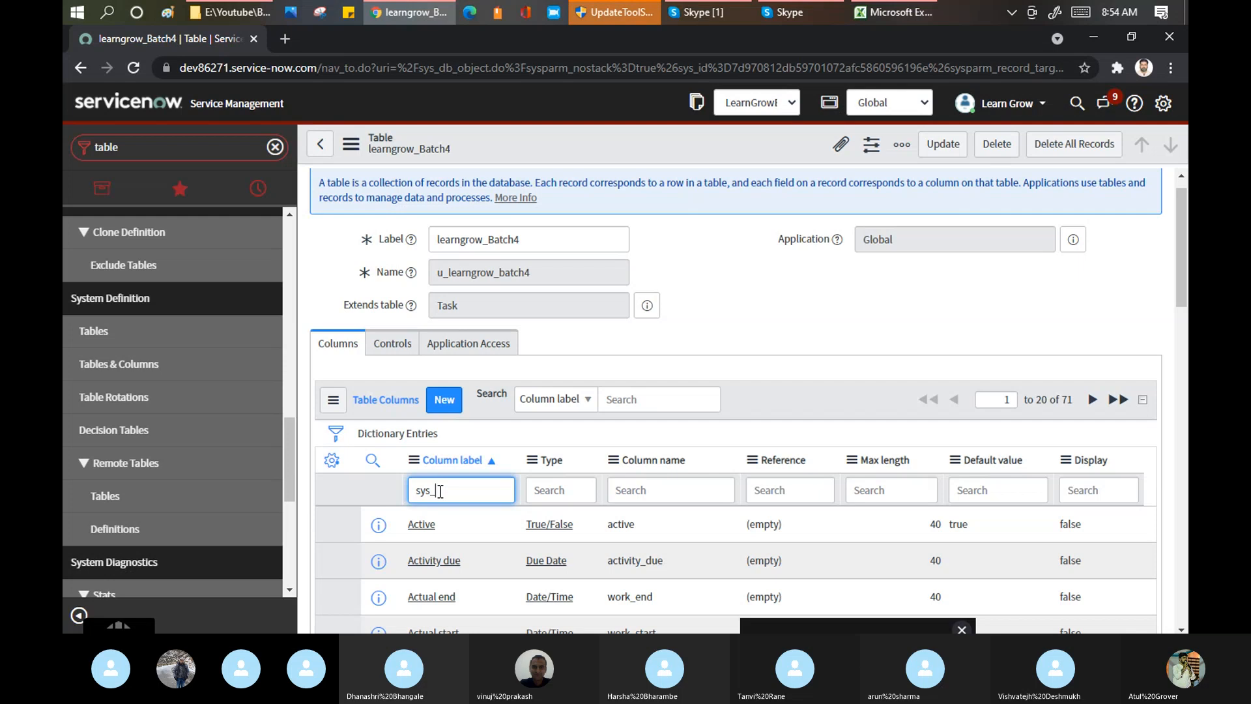
text(id)
key(Return)
double_click(441, 491)
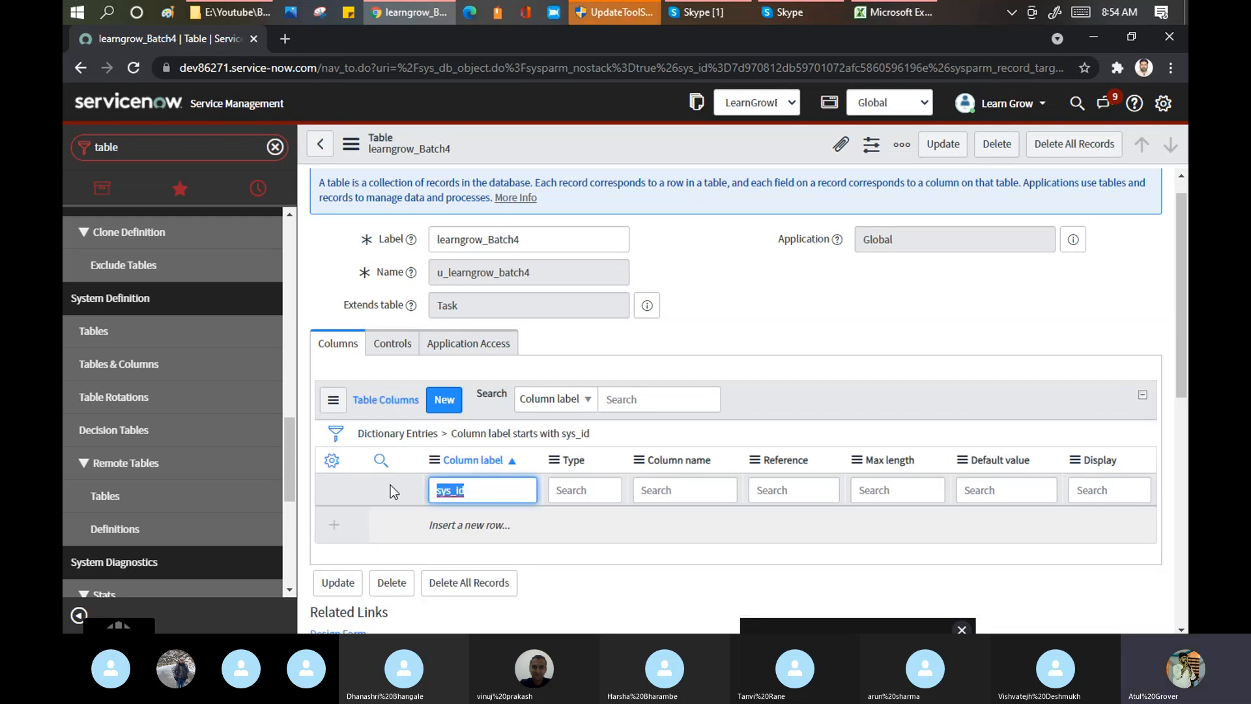
key(BackSpace)
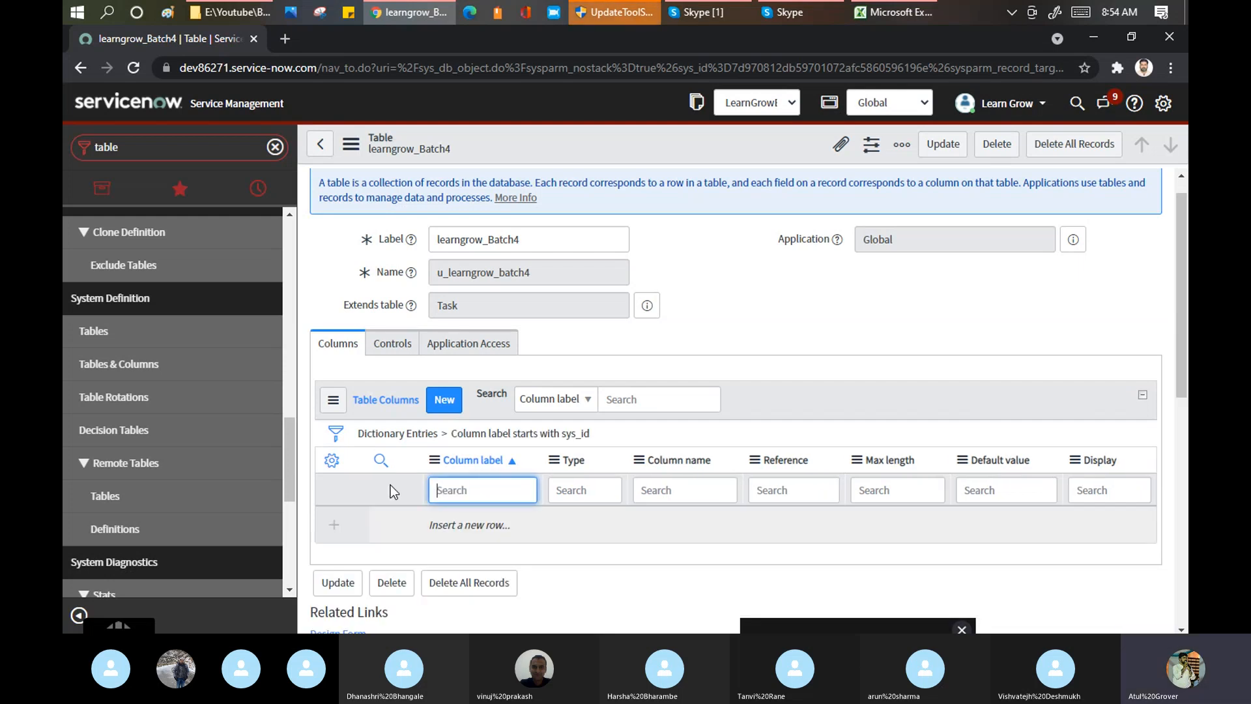
click(444, 434)
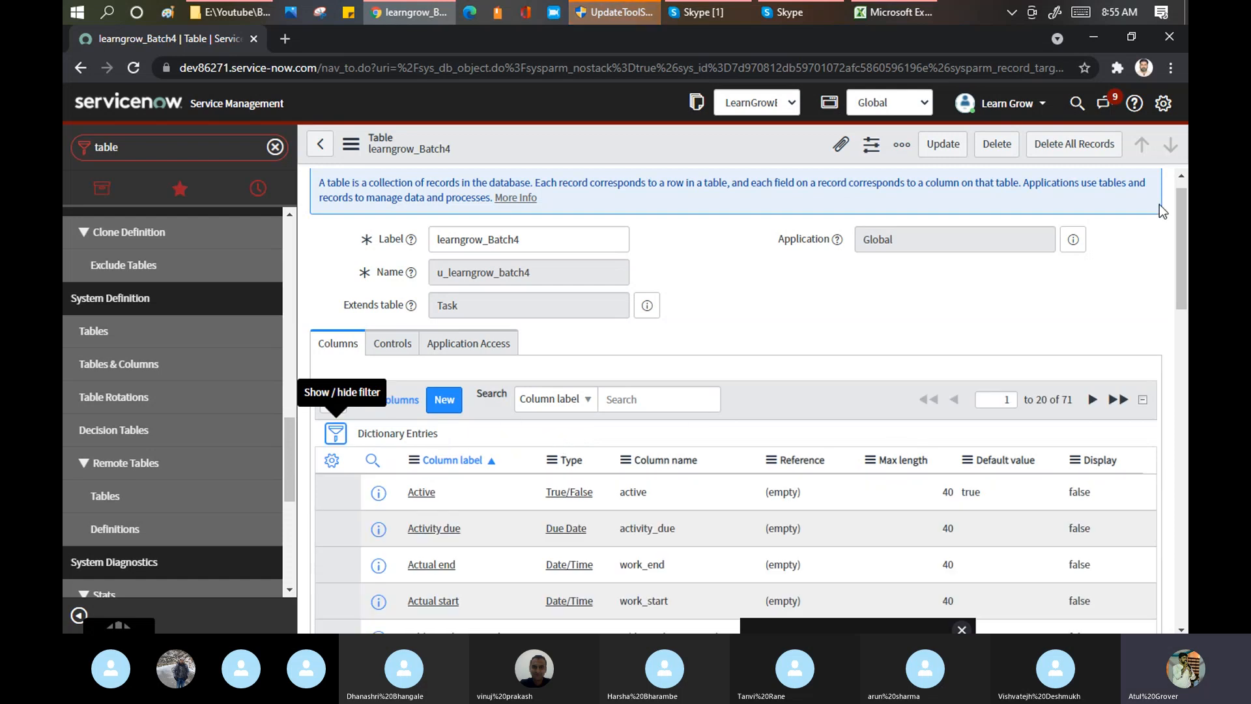
Examine the labels, types and column names of the inherited columns page by page through to the last page.
drag(1181, 225, 1172, 400)
scroll(1082, 310, up, 9)
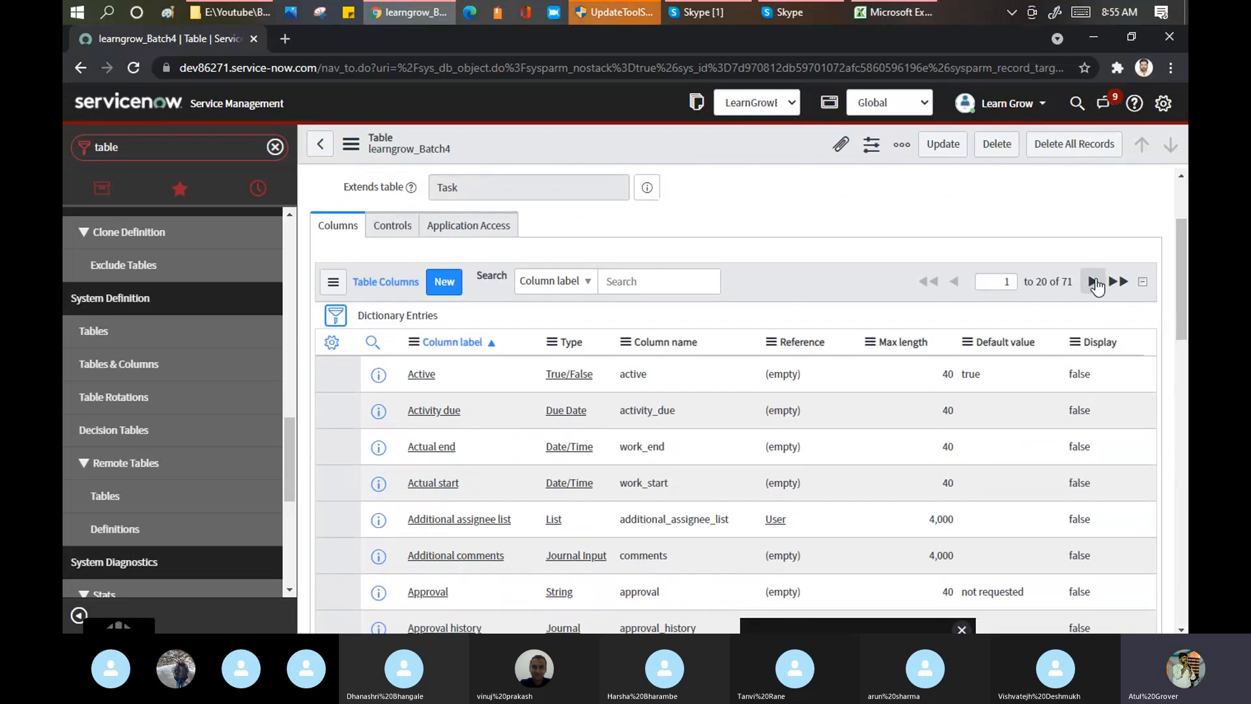
click(1094, 281)
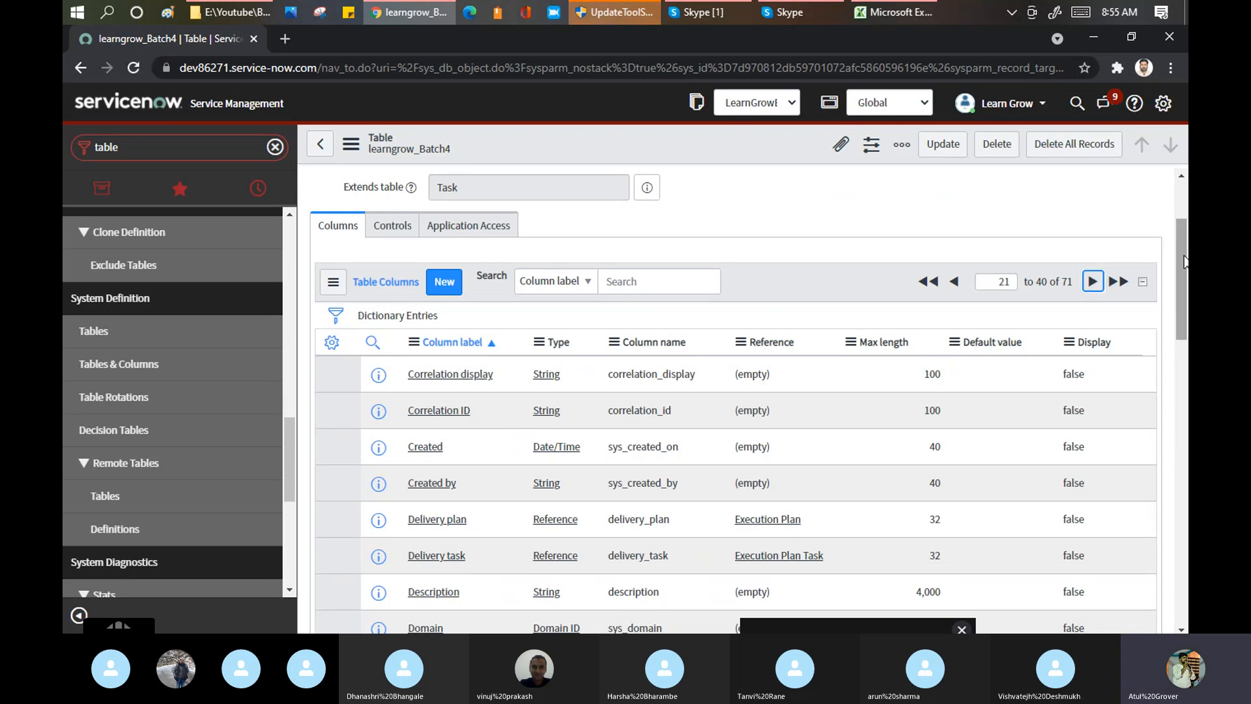
drag(1185, 261, 1183, 398)
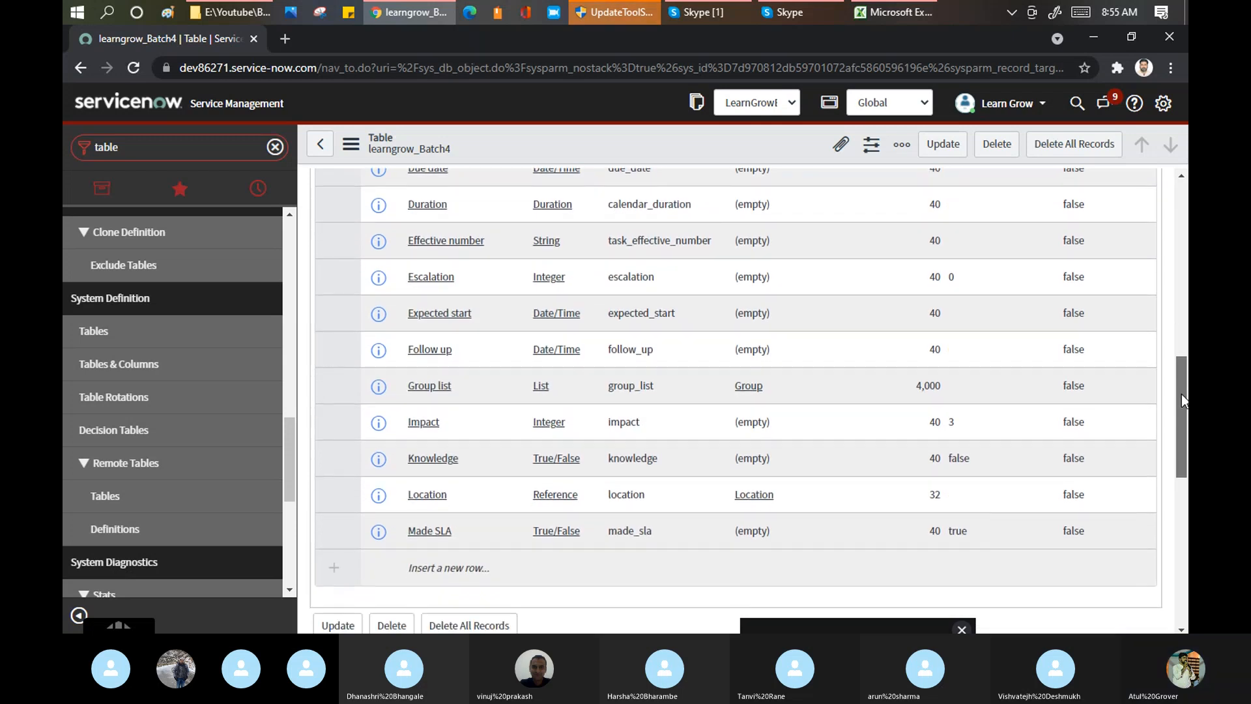
scroll(995, 376, up, 8)
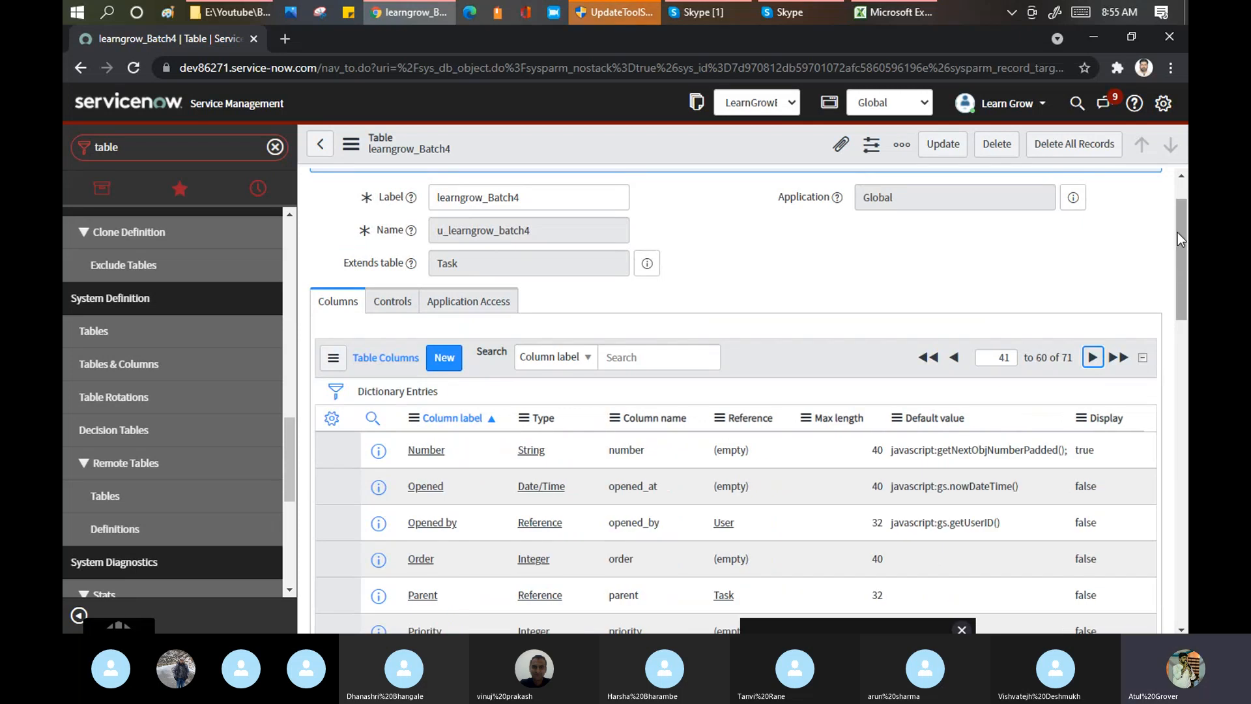
drag(1179, 232, 1175, 402)
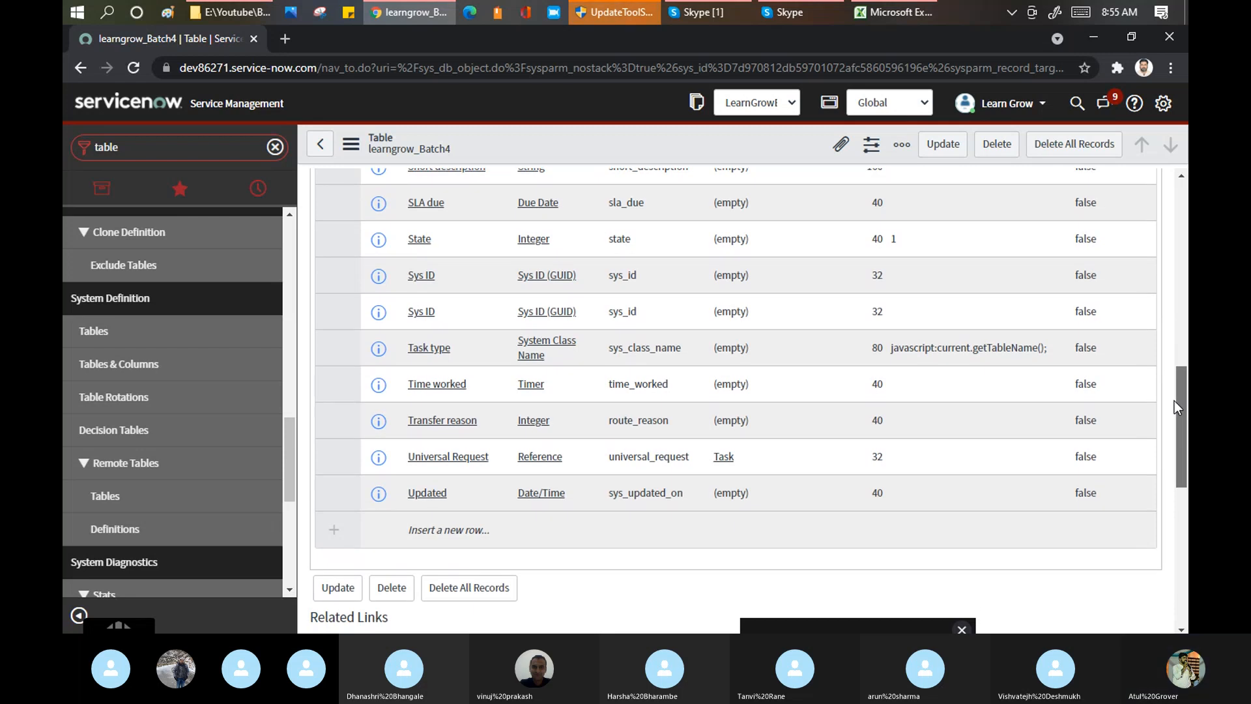
drag(1174, 401, 1178, 346)
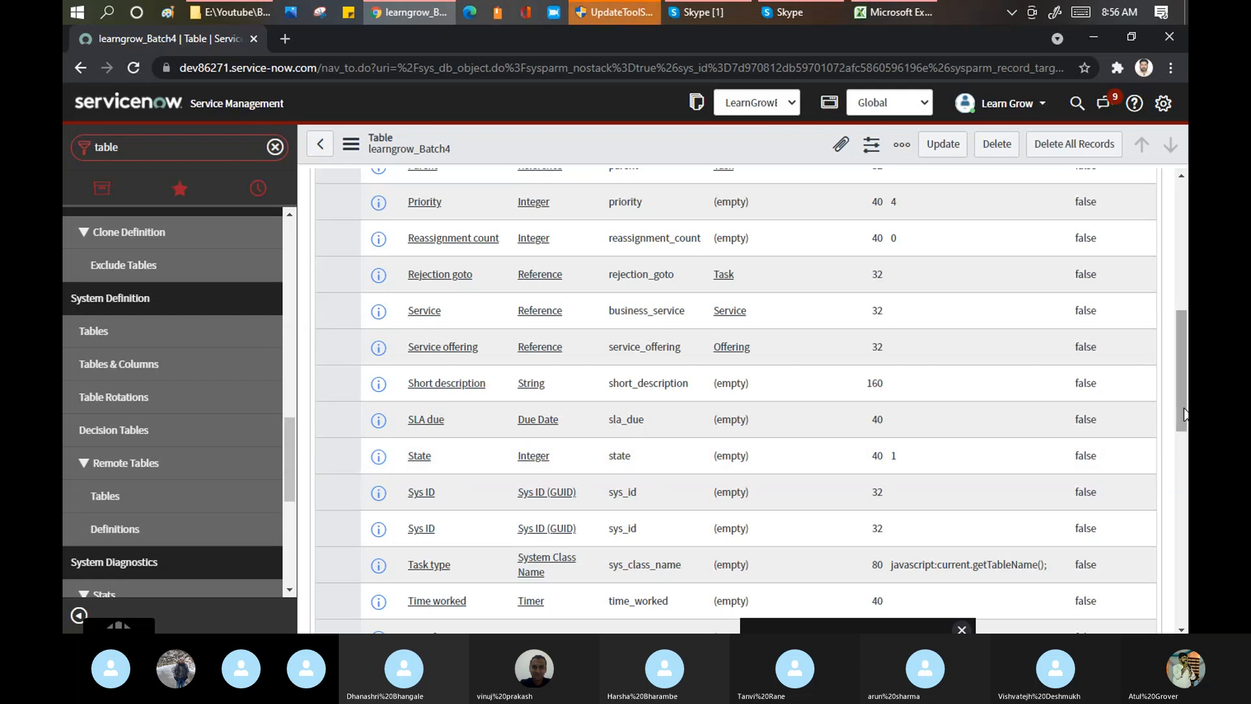
drag(1185, 414, 1185, 319)
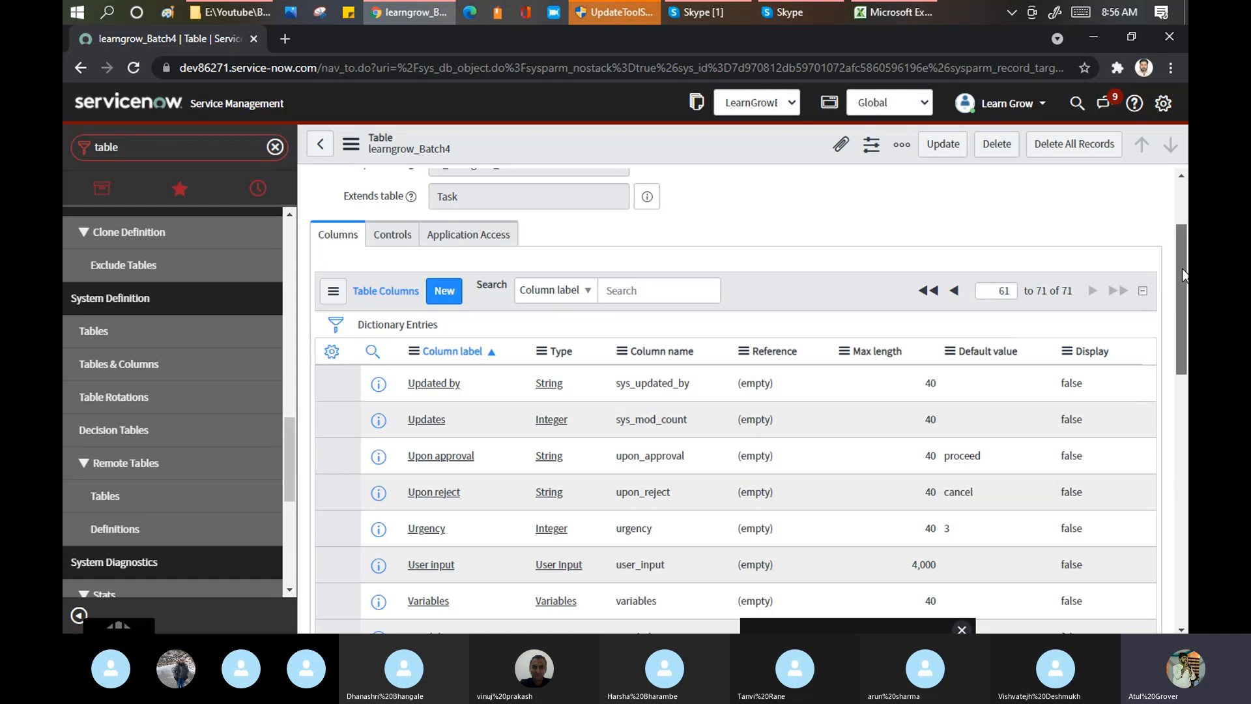
scroll(1181, 268, down, 1)
scroll(1182, 307, down, 3)
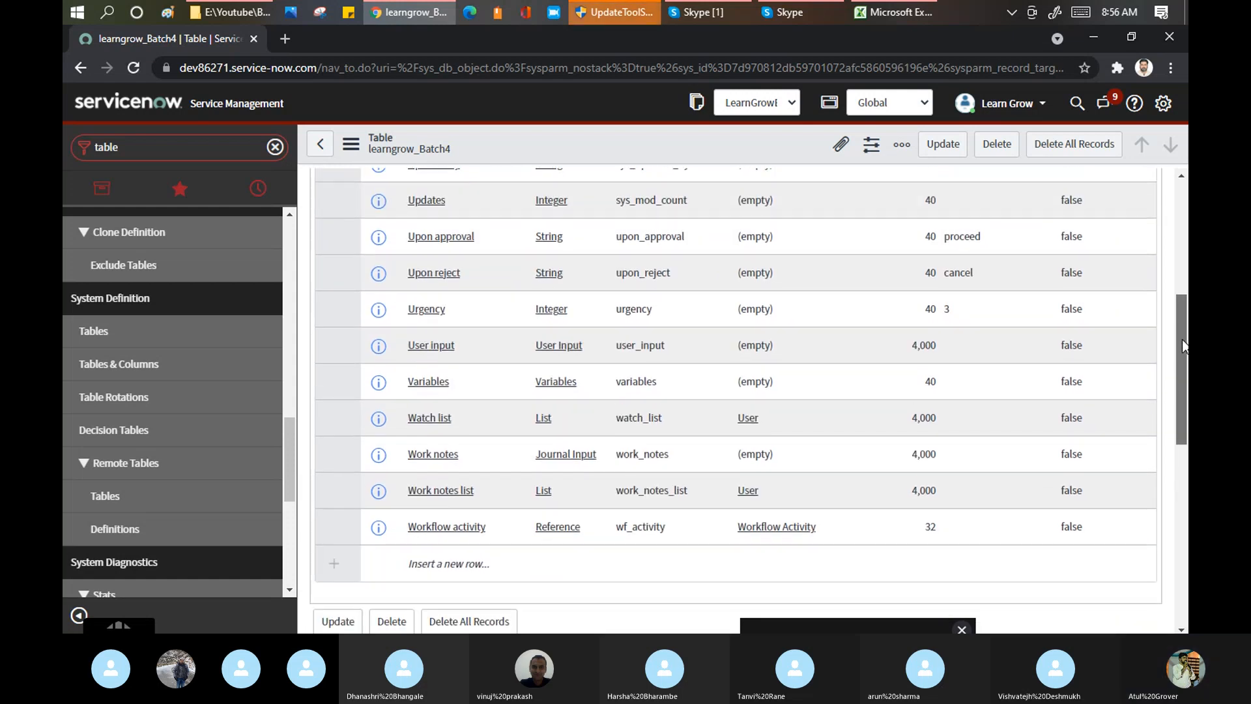
drag(1182, 361, 1185, 272)
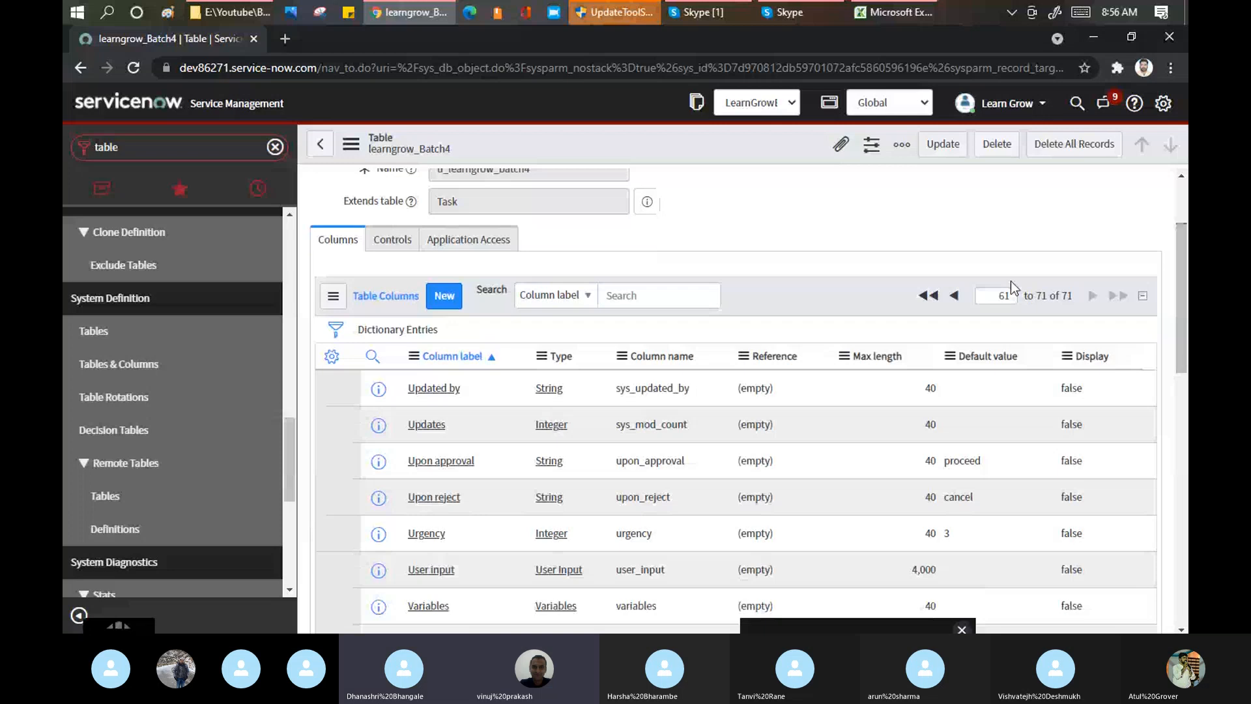
Return to the previous page of columns and highlight the label of the first Sys ID entry.
click(956, 299)
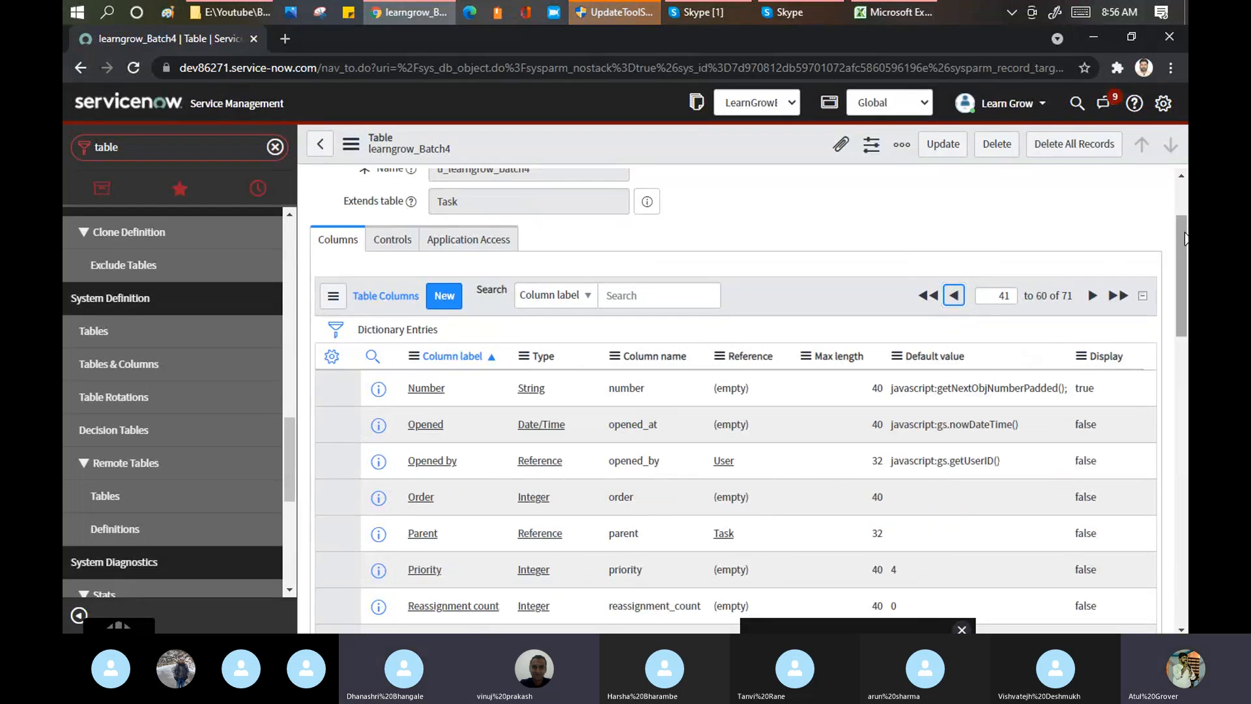
drag(1185, 238, 1185, 316)
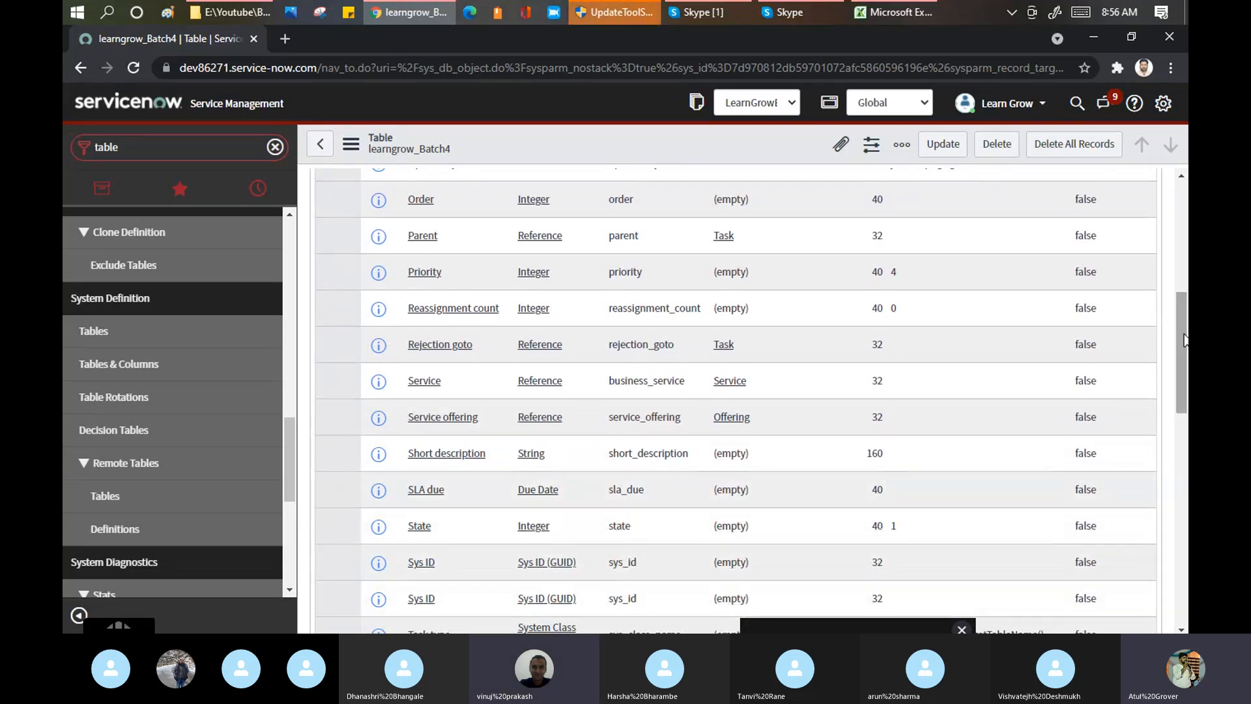
drag(1185, 340, 1185, 367)
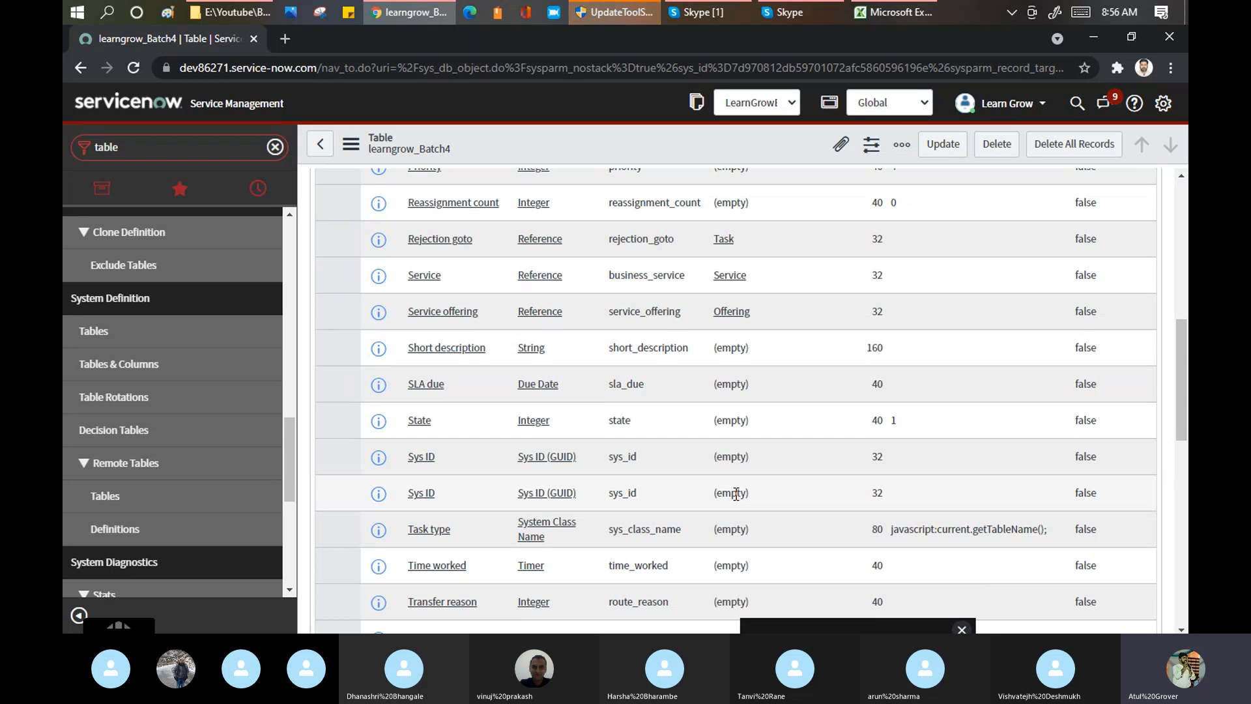
drag(448, 461, 409, 456)
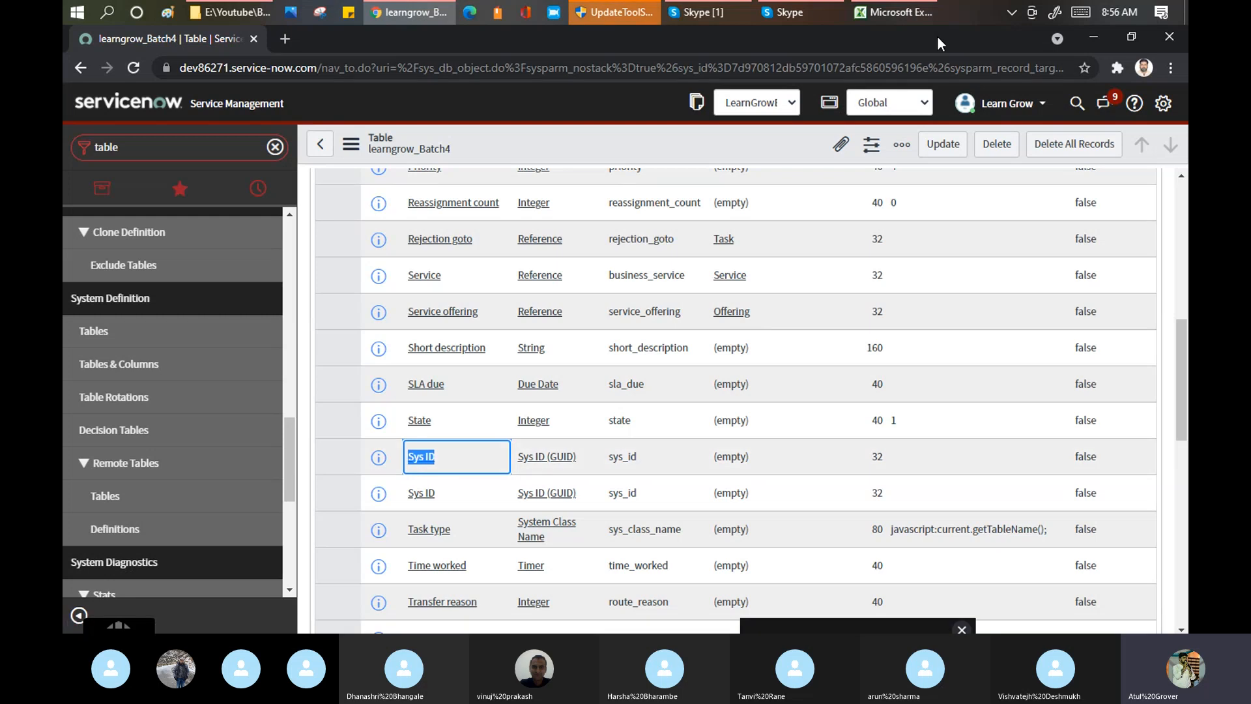
click(886, 70)
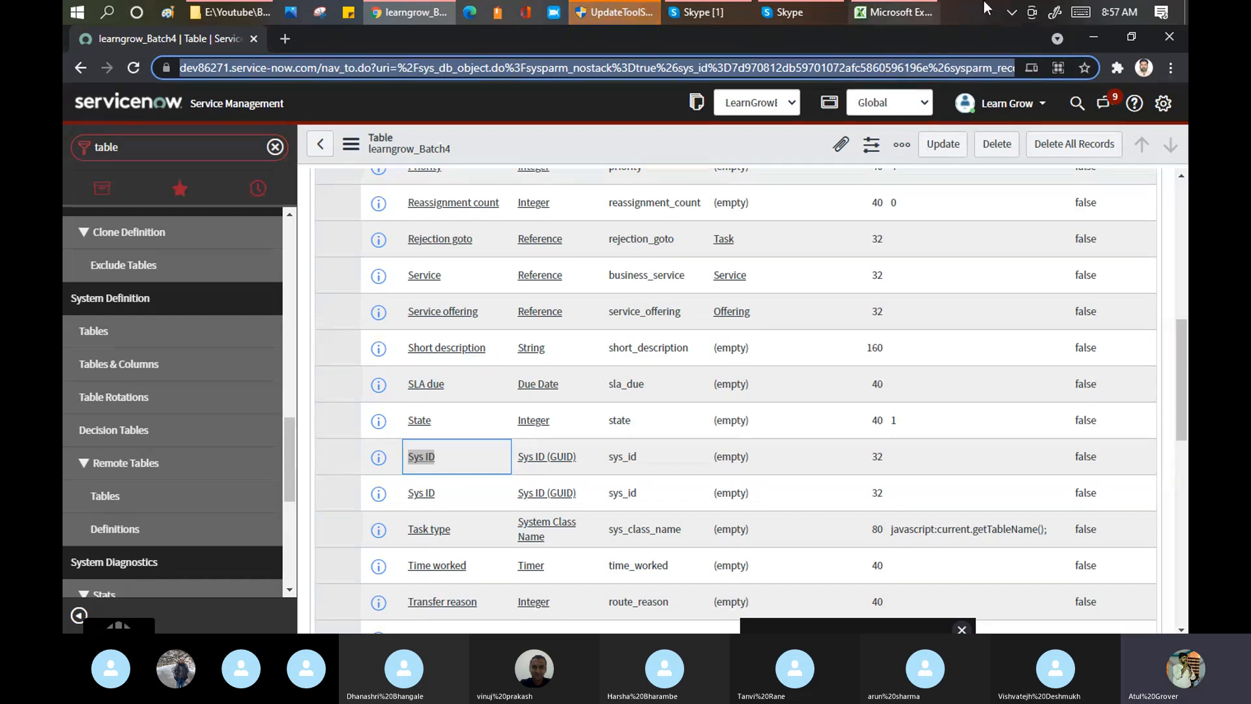
click(721, 18)
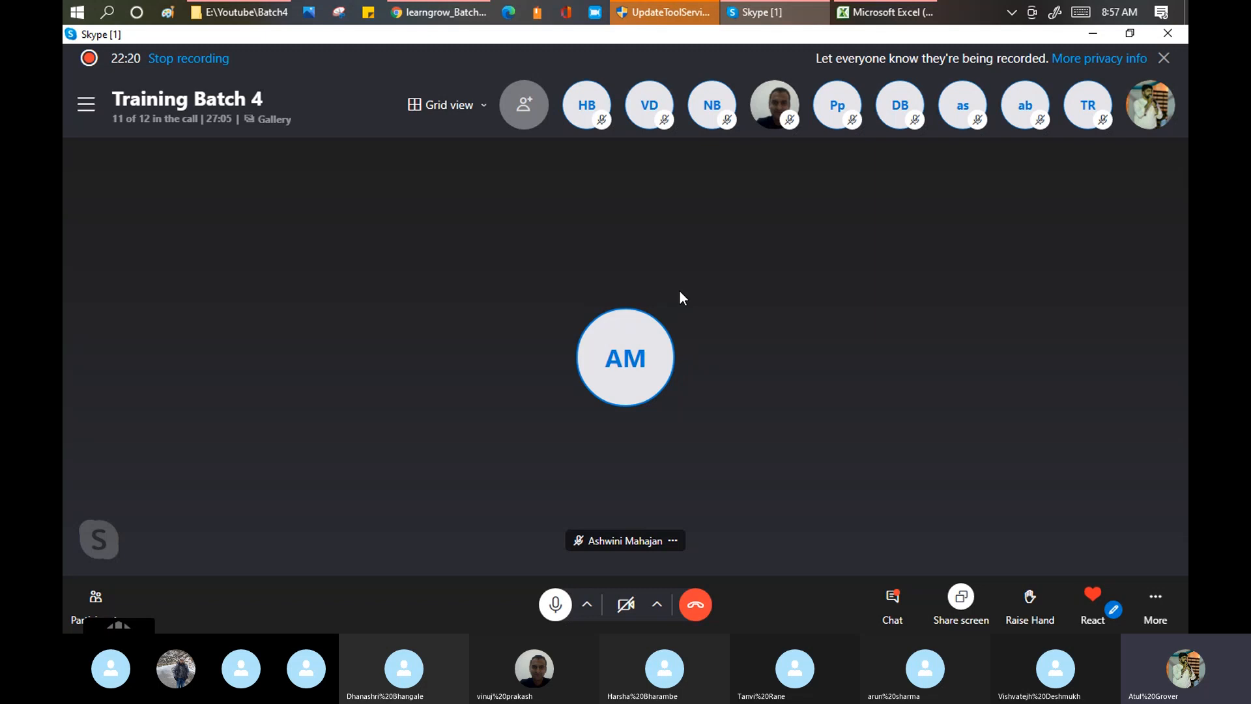
key(alt+Tab)
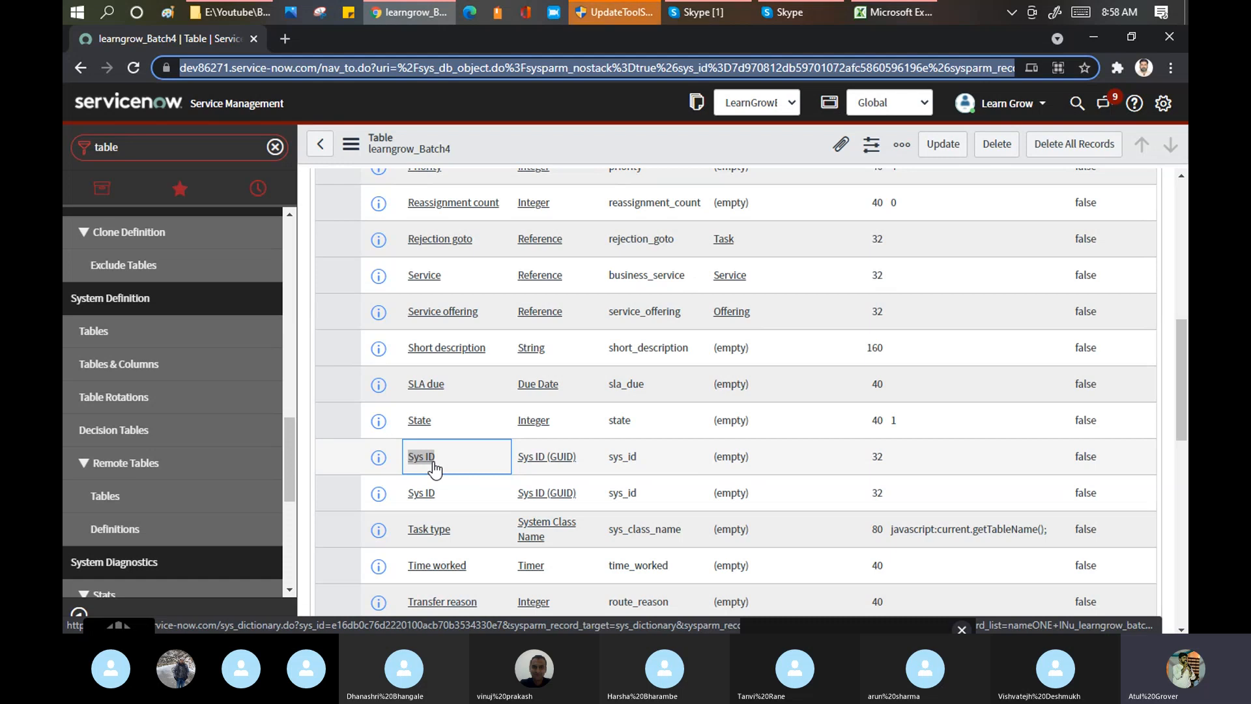
Highlight the sys_id value of the learngrow_Batch4 table record in the page address.
click(719, 68)
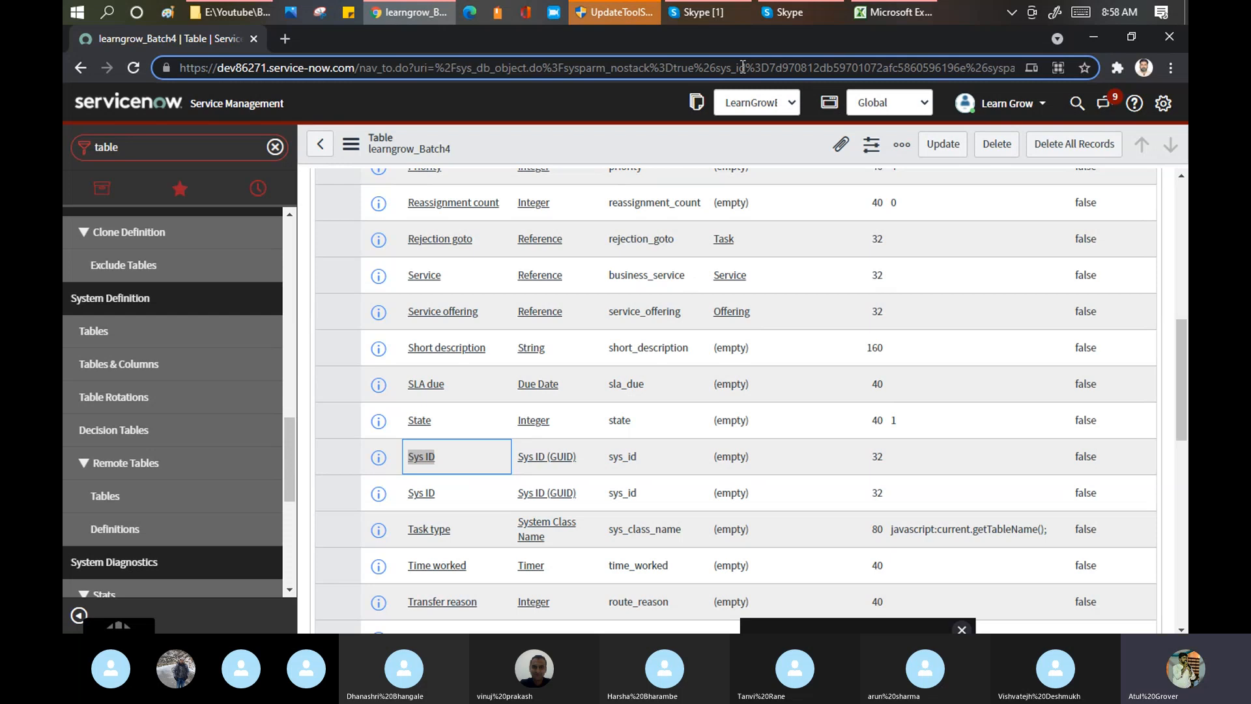
key(shift+Right)
key(shift+Right)
key(shift+Right)
key(shift+Right)
key(shift+Right)
key(shift+Right)
key(shift+Right)
key(shift+Right)
key(shift+Right)
key(shift+Right)
key(shift+Right)
key(shift+Right)
key(shift+Right)
key(shift+Right)
key(shift+Right)
key(shift+Right)
key(shift+Right)
key(shift+Right)
key(shift+Right)
key(shift+Right)
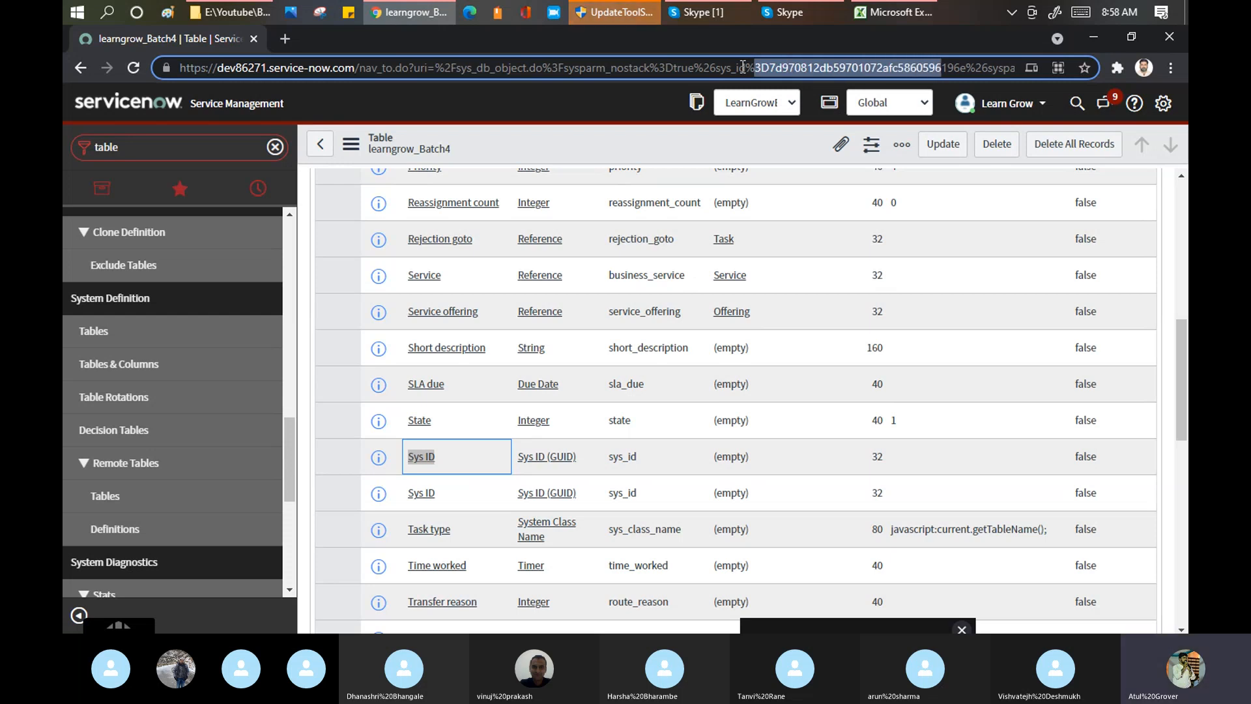
key(shift+Right)
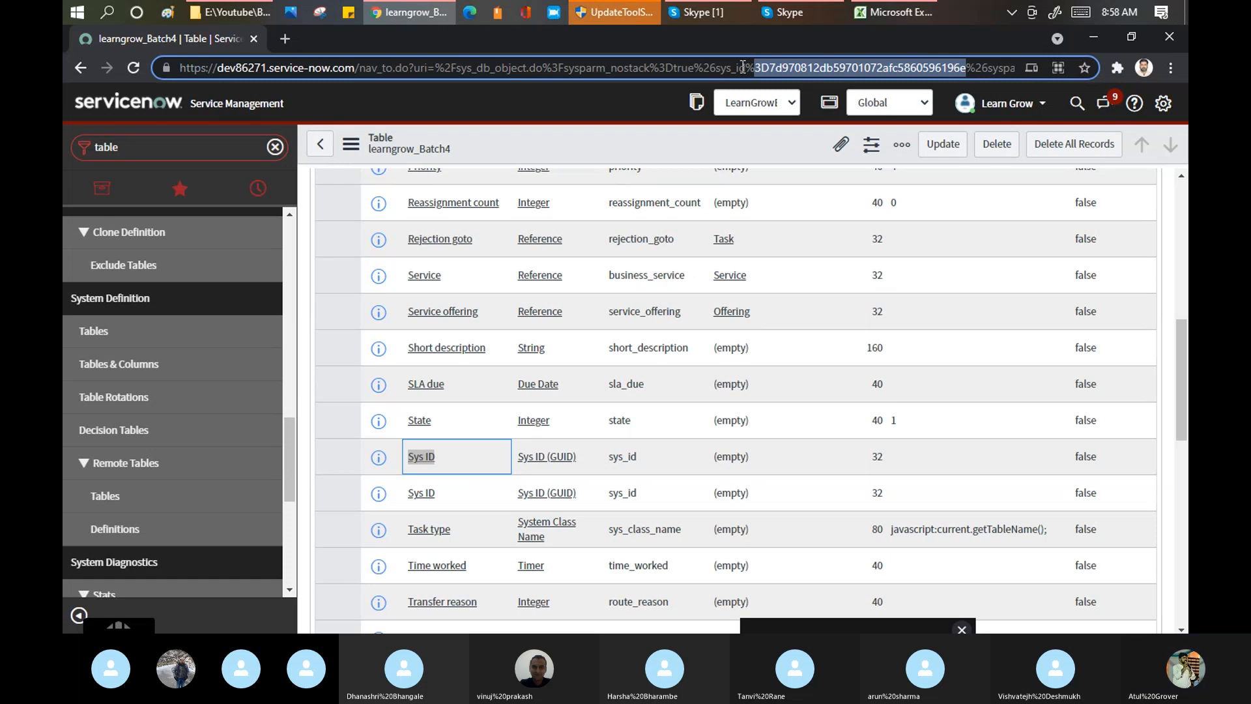
Open the dictionary entry of the Short description column and show the record's XML.
click(446, 352)
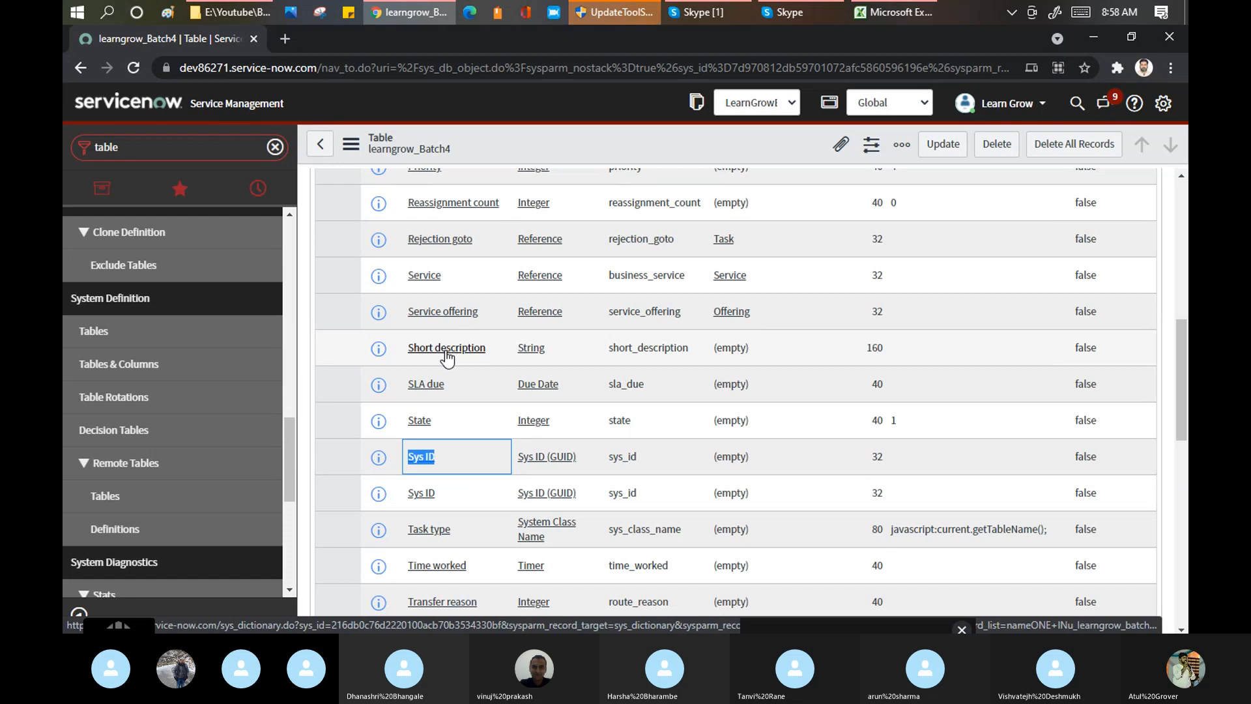
click(447, 355)
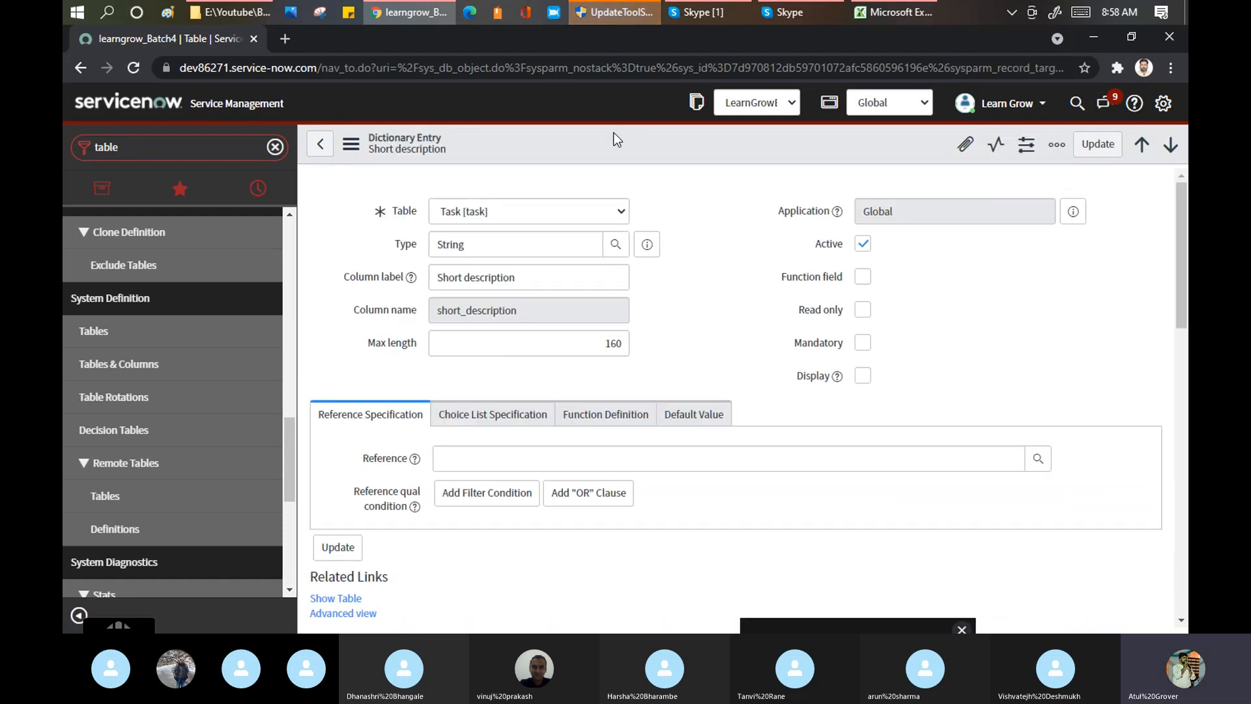
right_click(614, 135)
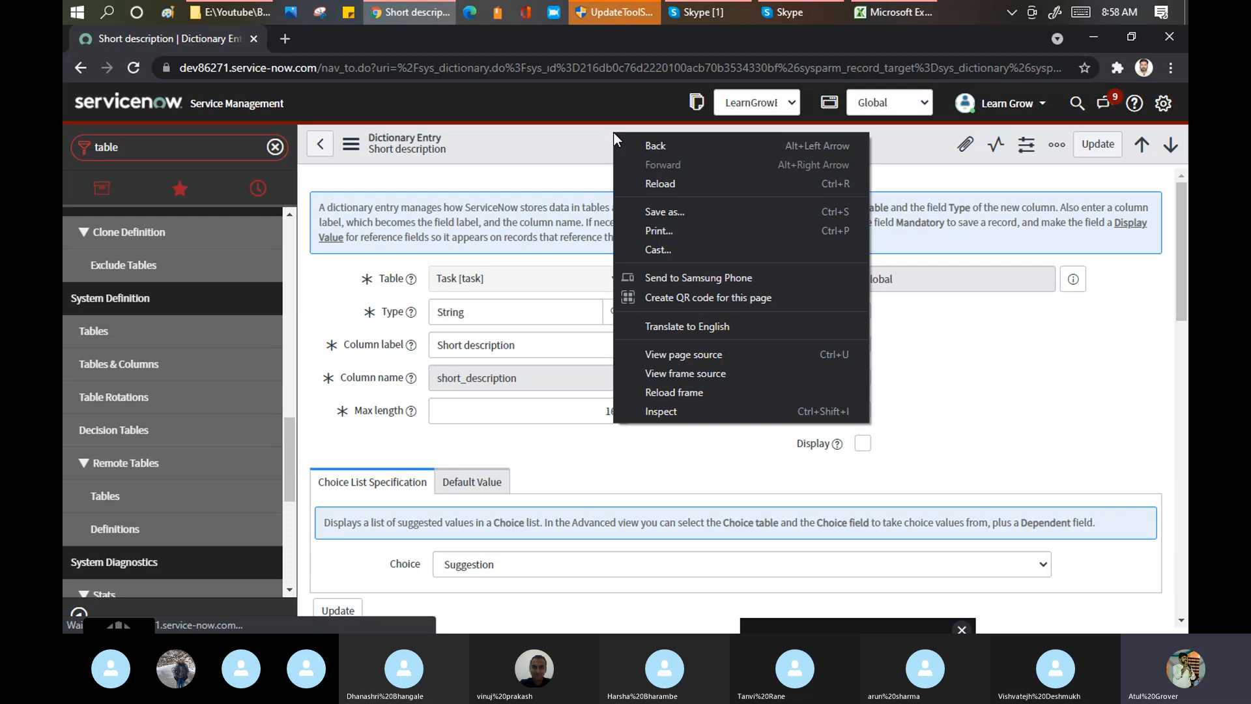
click(563, 134)
right_click(563, 134)
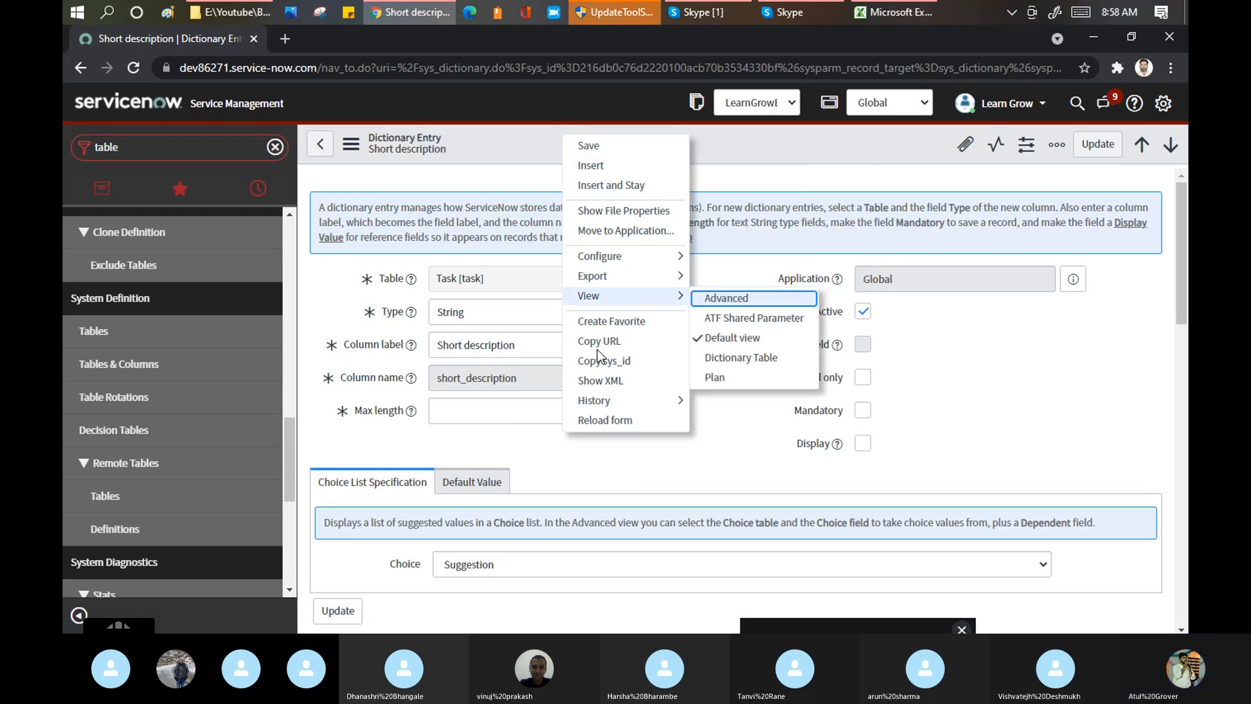
mouse_move(600, 405)
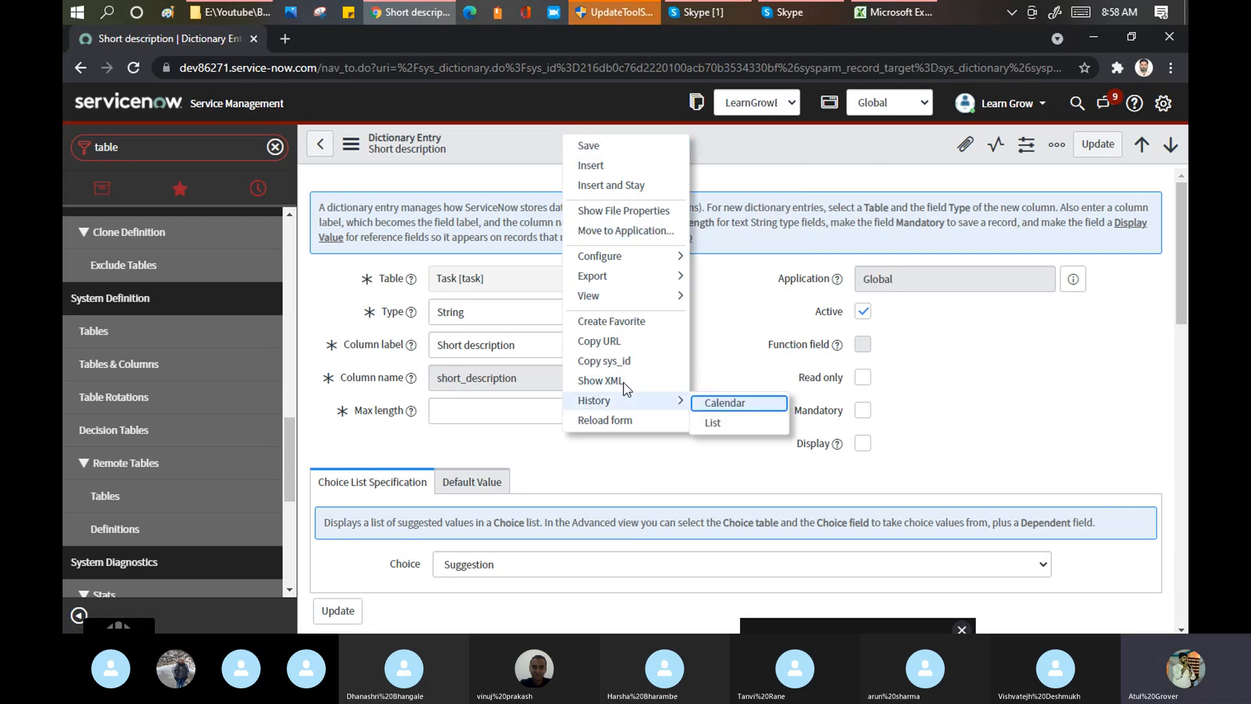
click(600, 381)
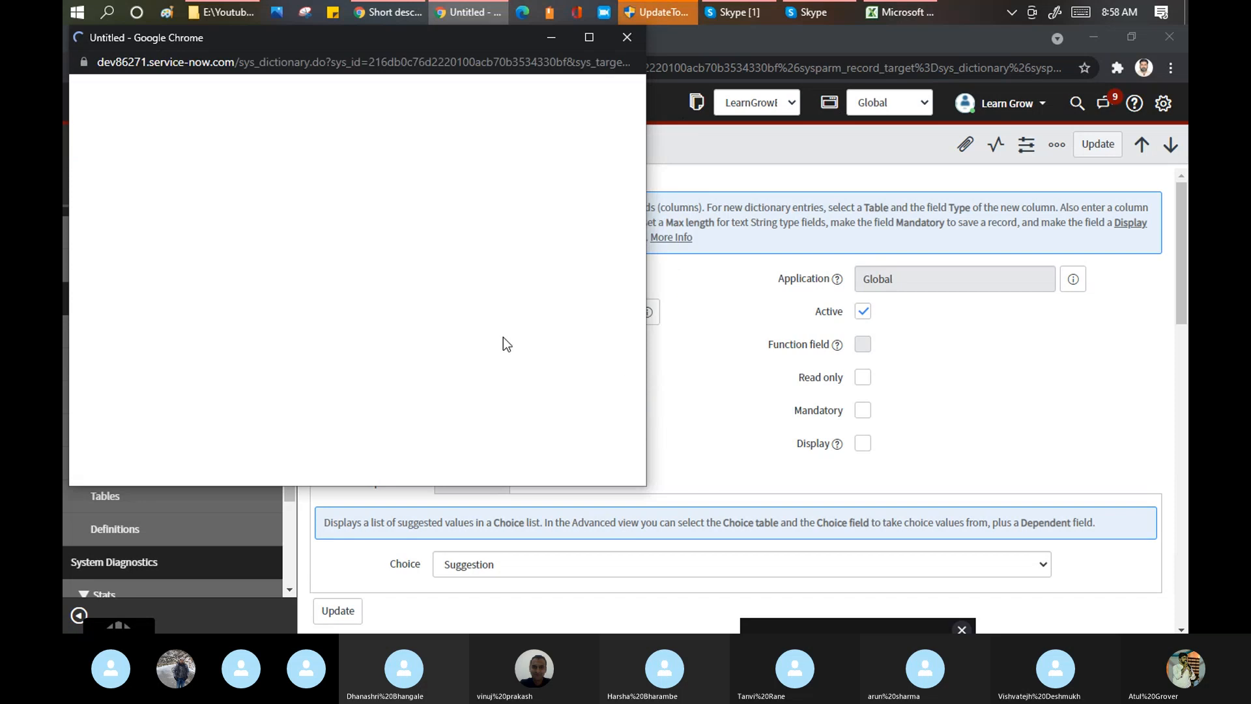
Search the XML for "sys_i" and highlight the record's sys_id element and its value.
key(ctrl+f)
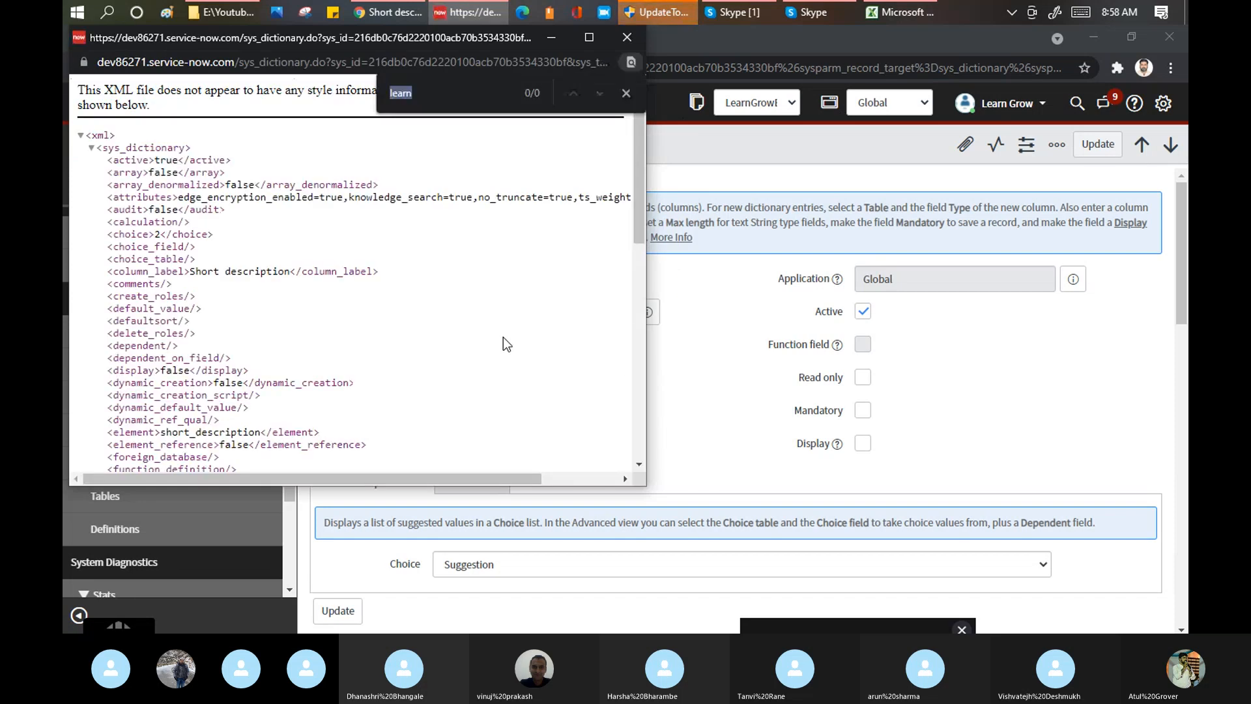
text(sys)
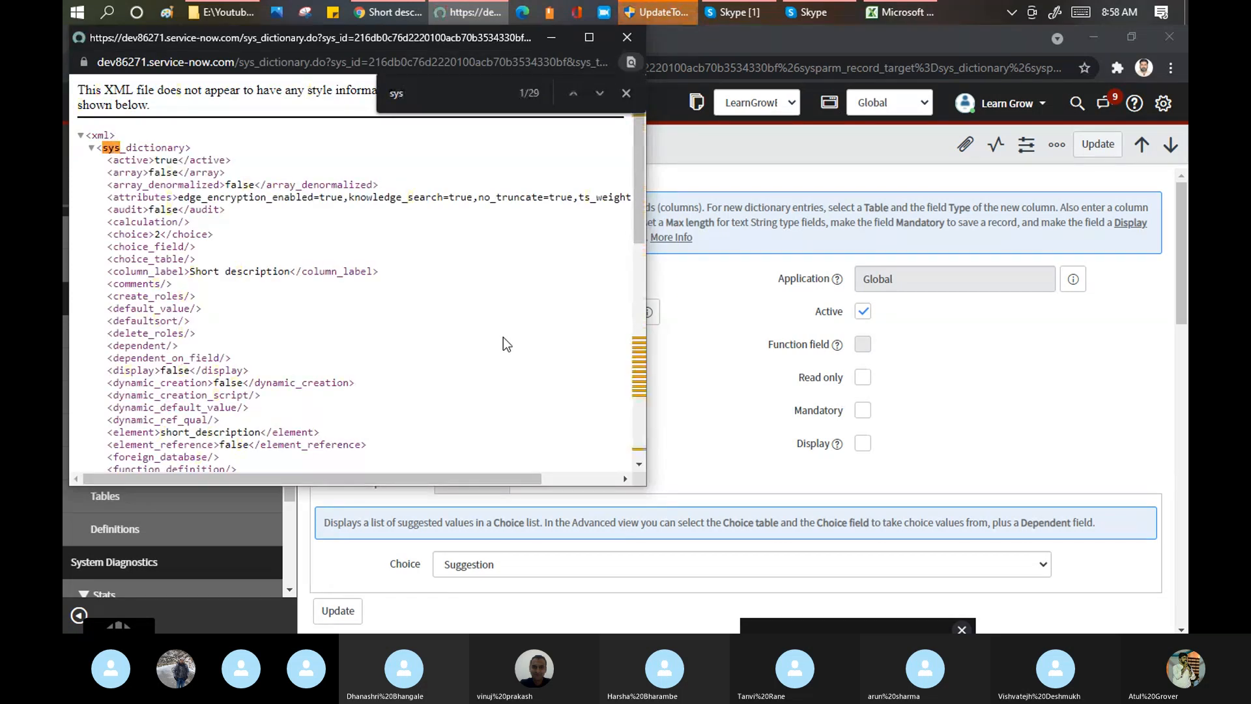
text(_i)
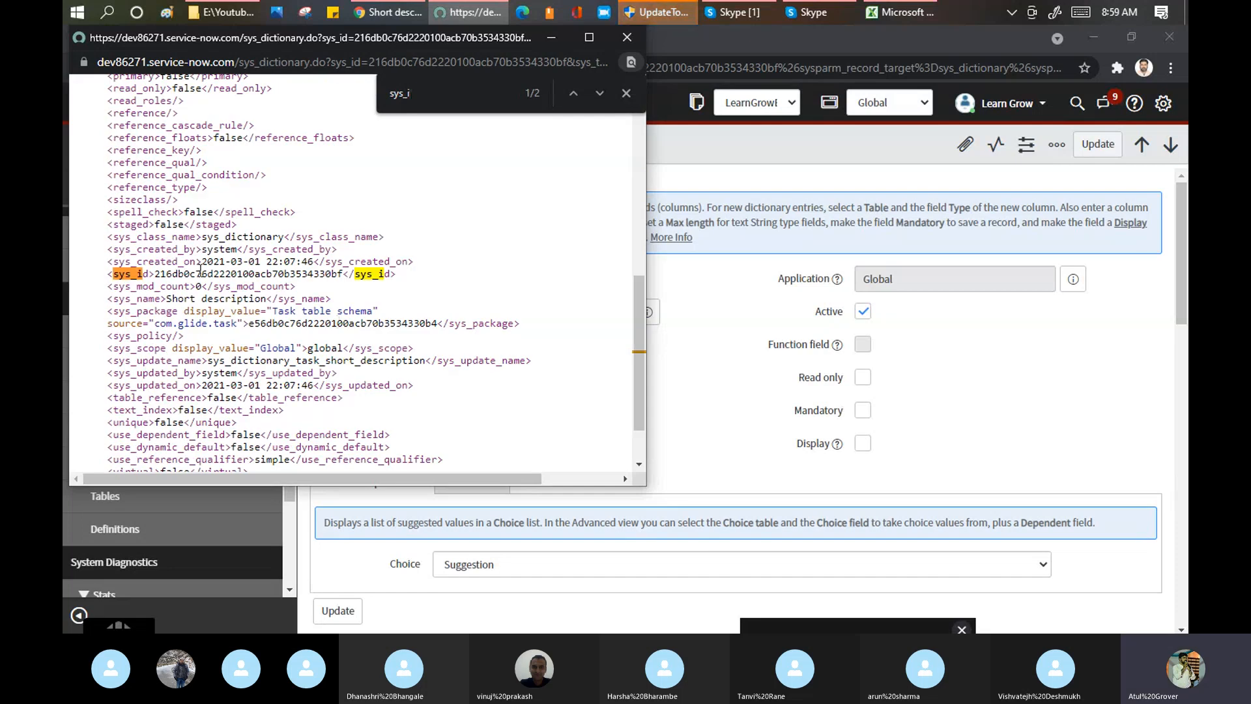
drag(155, 273, 346, 279)
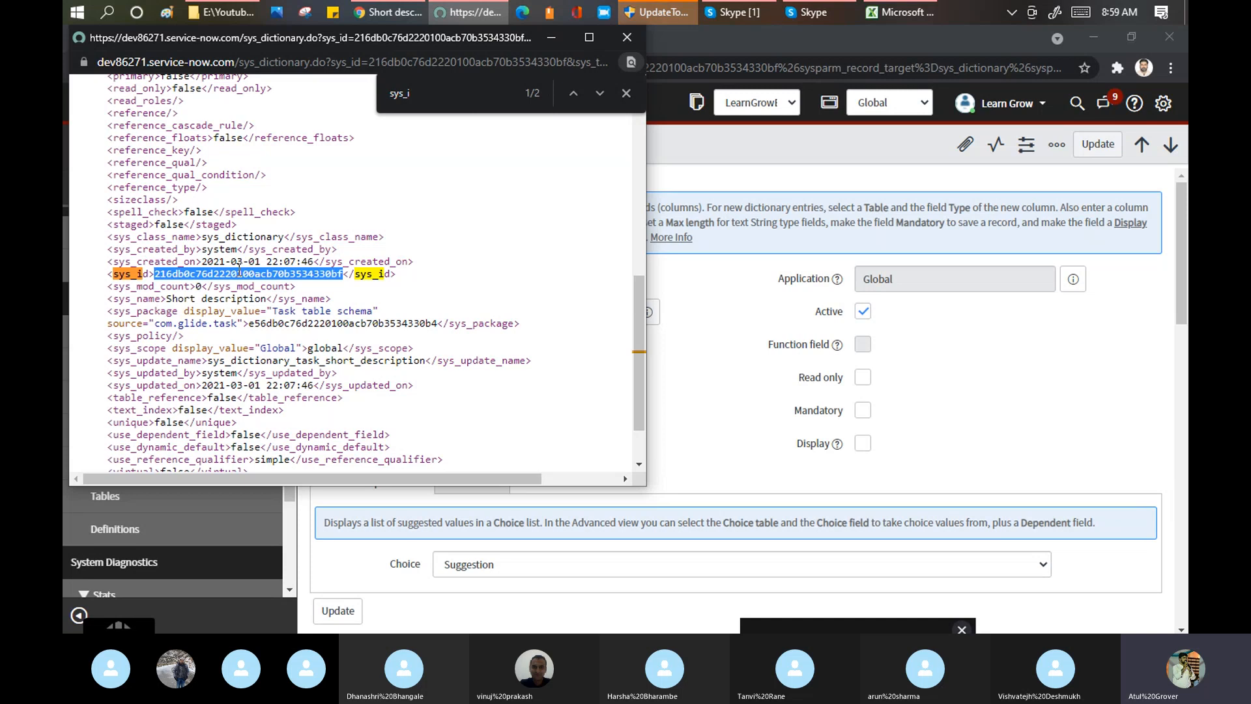
click(626, 92)
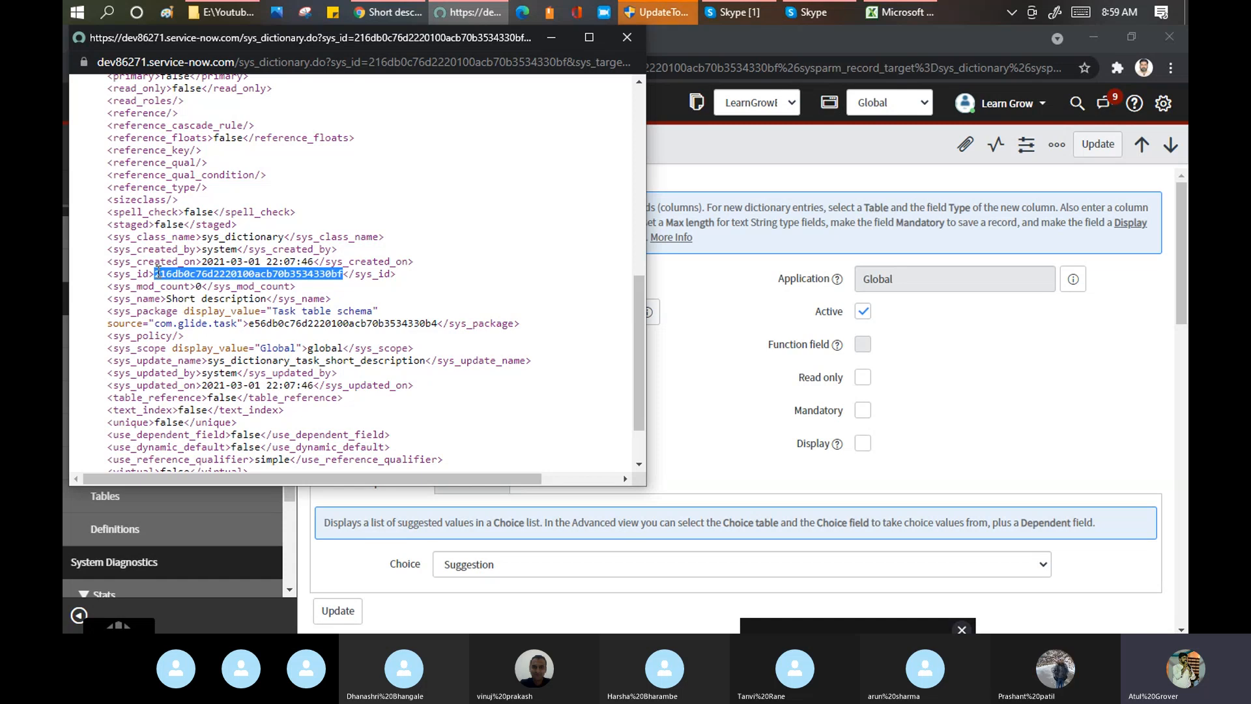
drag(108, 274, 435, 282)
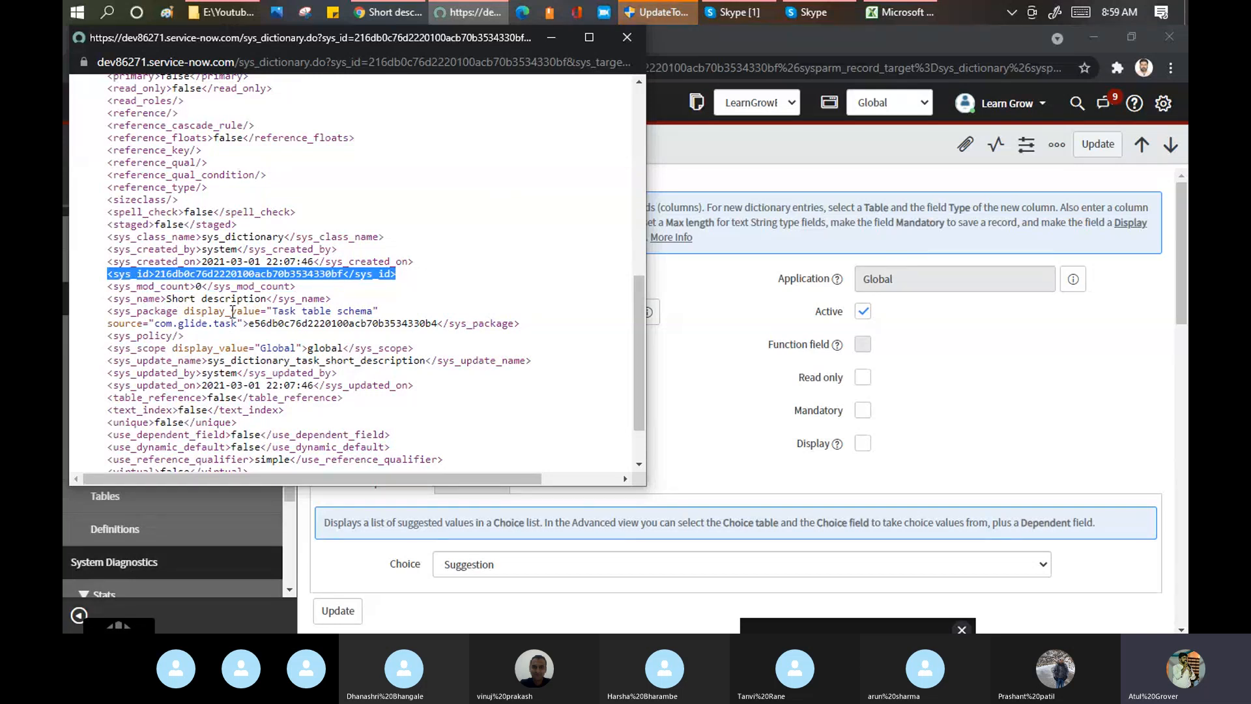
double_click(260, 274)
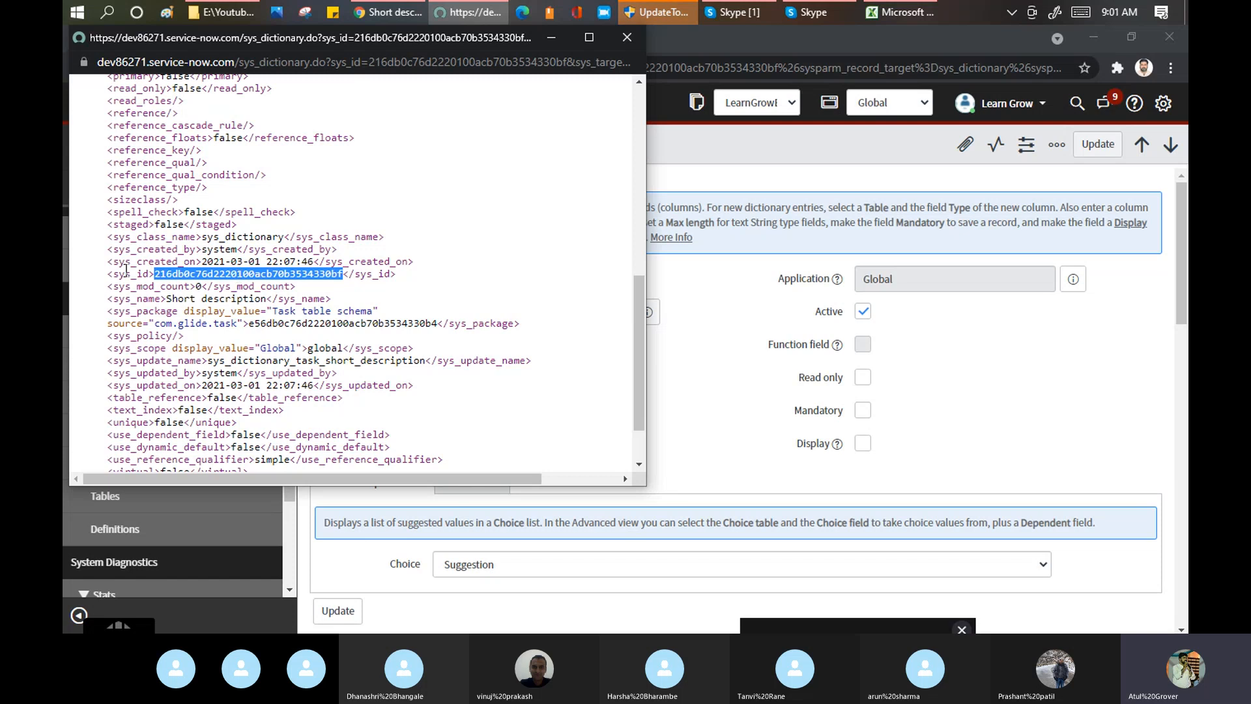
Close the XML and highlight the sys_id in the page address of the Short description entry and of the learngrow_Batch4 table record.
click(627, 38)
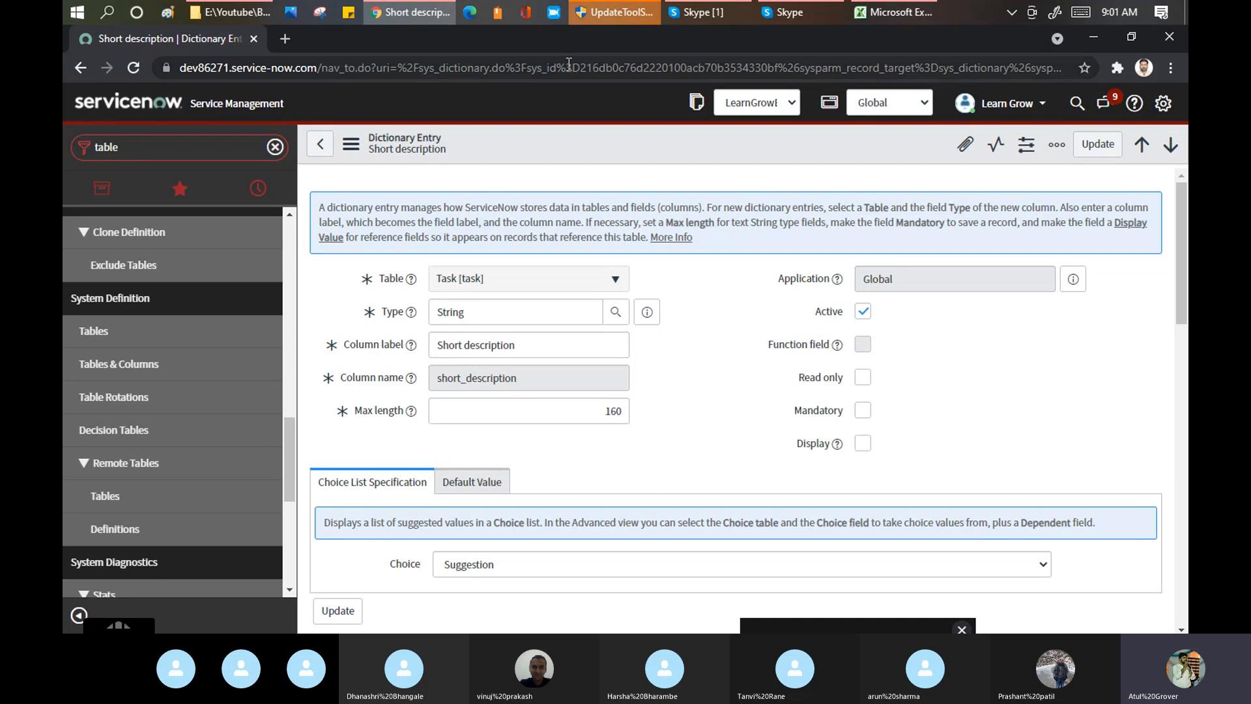
drag(569, 66, 780, 65)
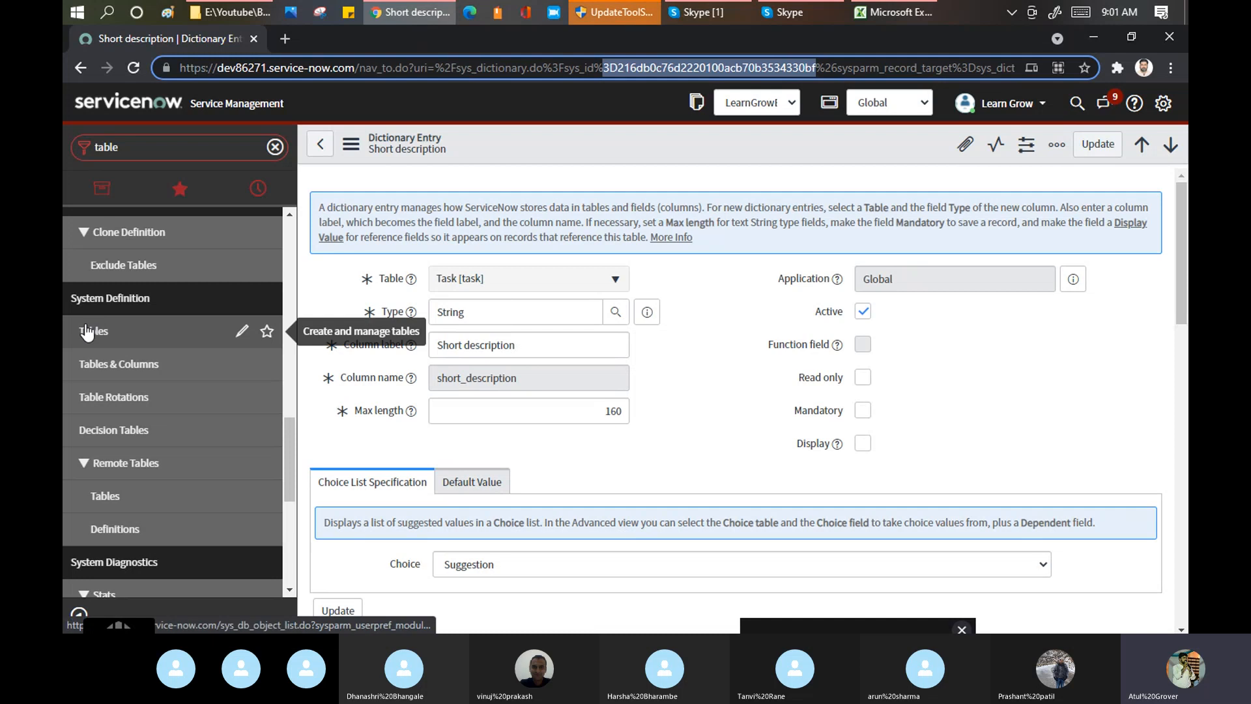
click(324, 144)
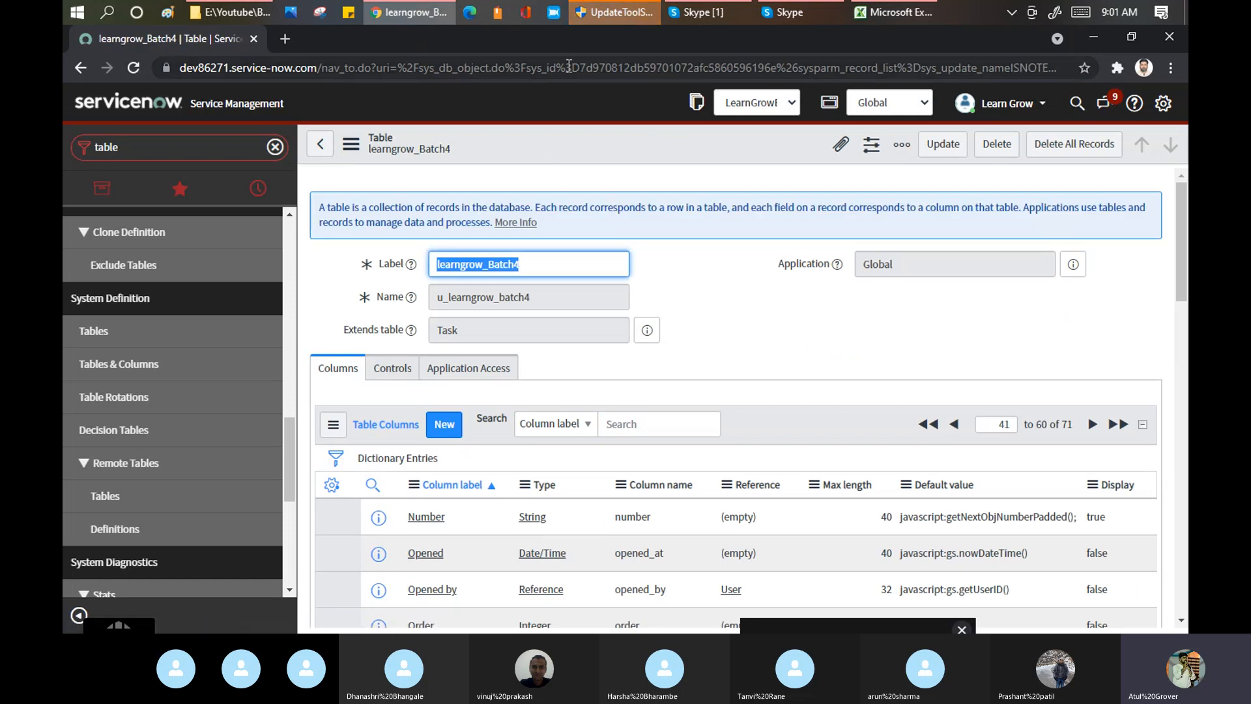
drag(569, 66, 776, 72)
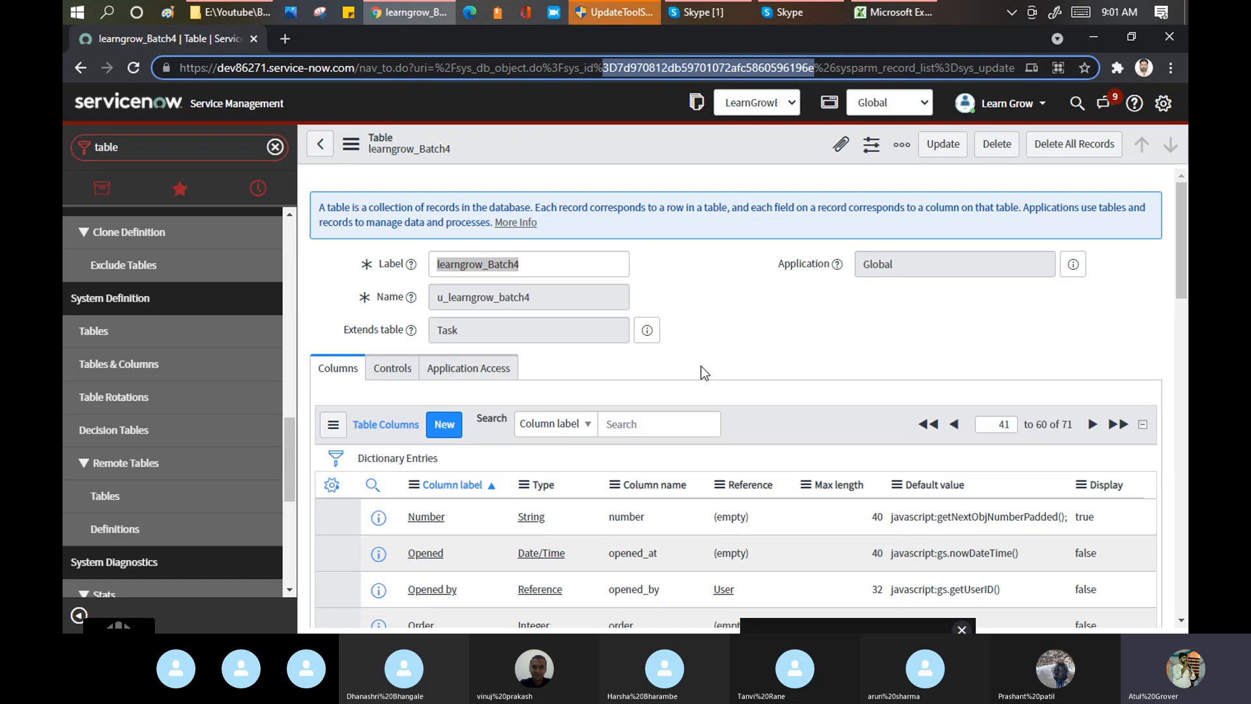
click(1039, 290)
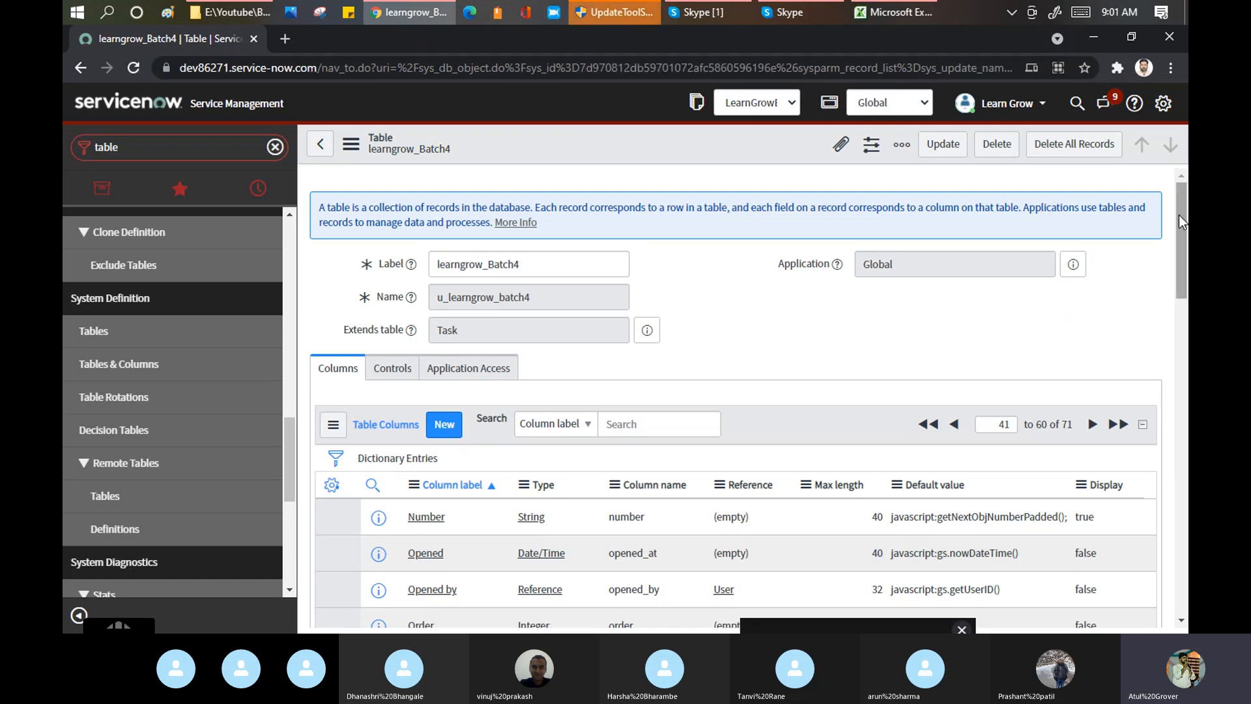
Start a new column for the learngrow_Batch4 table and set its type to Calendar Date/Time.
drag(1179, 215, 1164, 272)
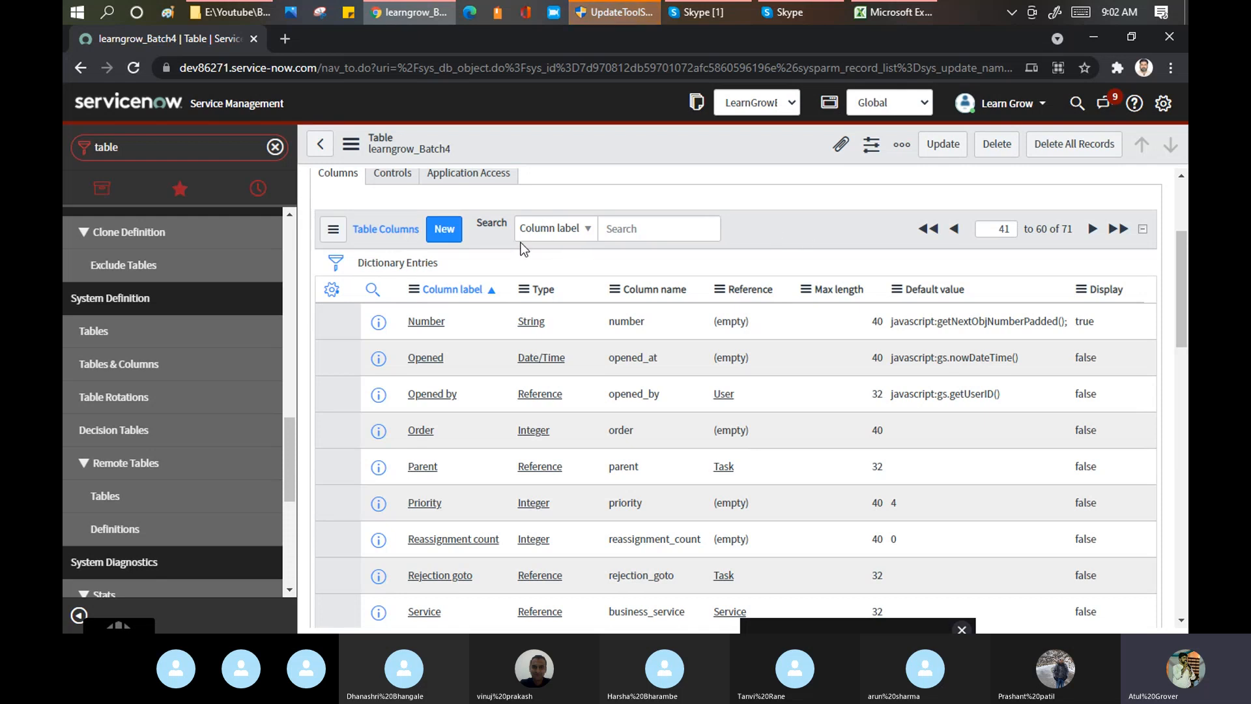
click(446, 240)
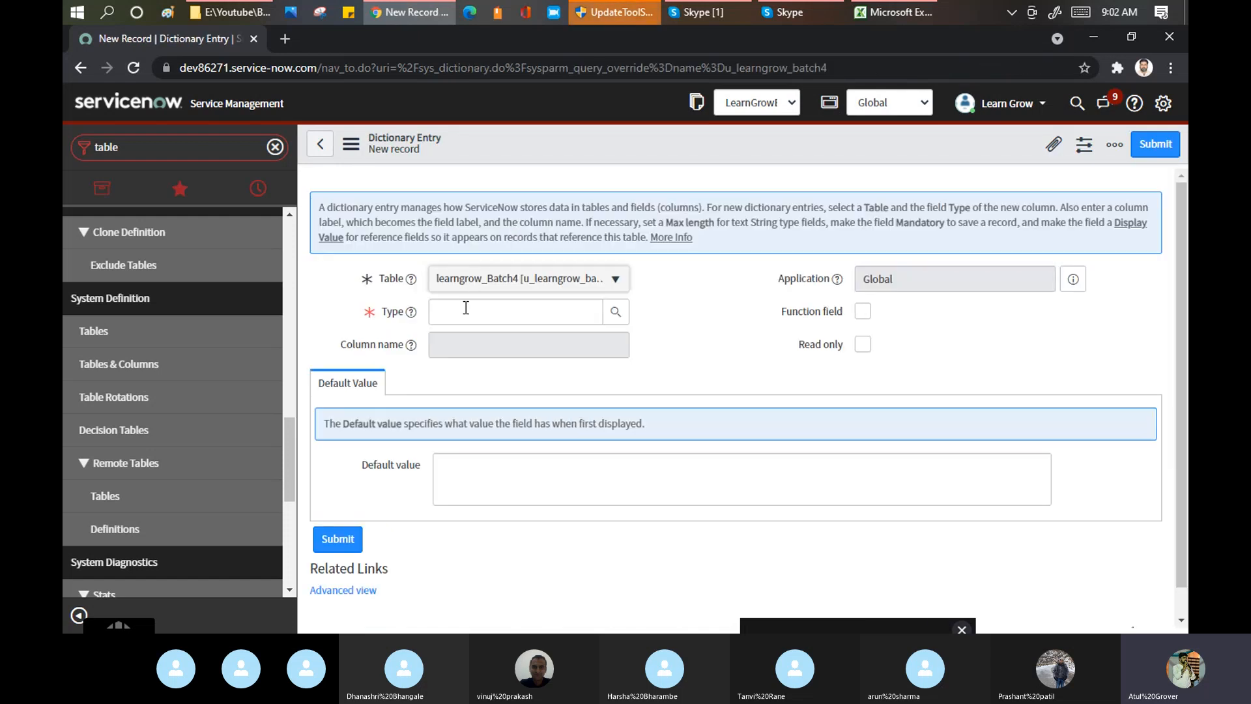
click(466, 308)
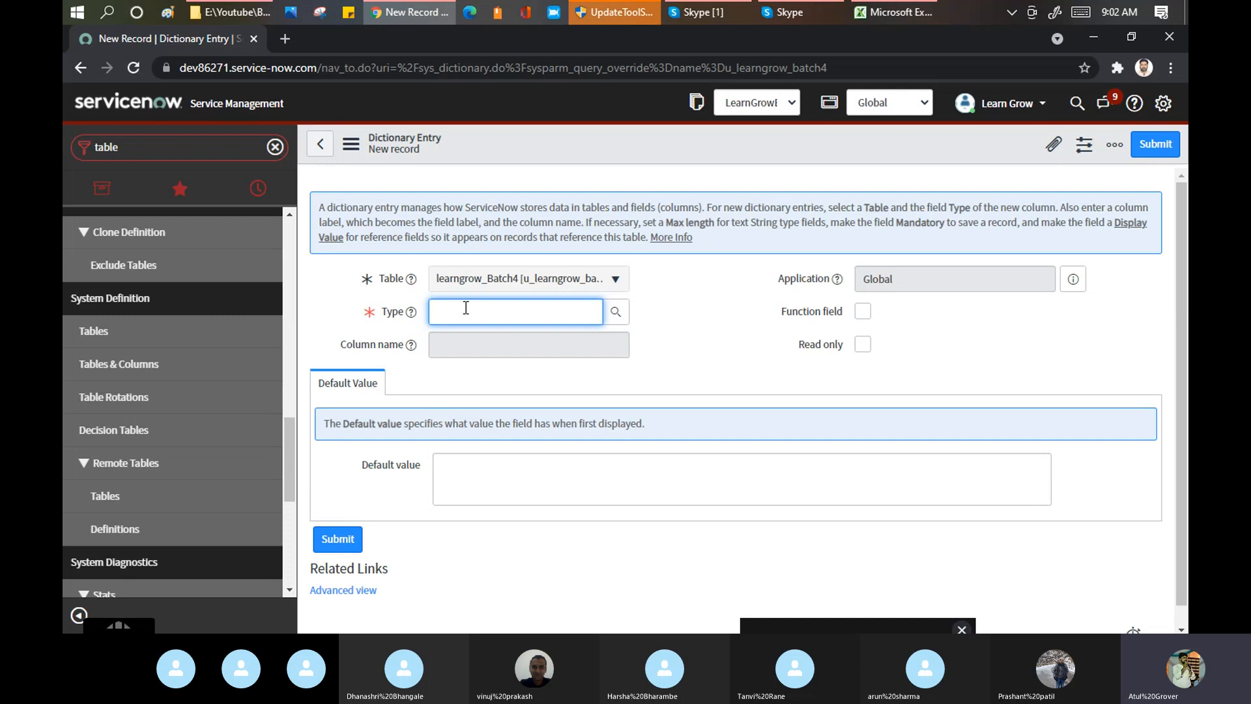
text(*)
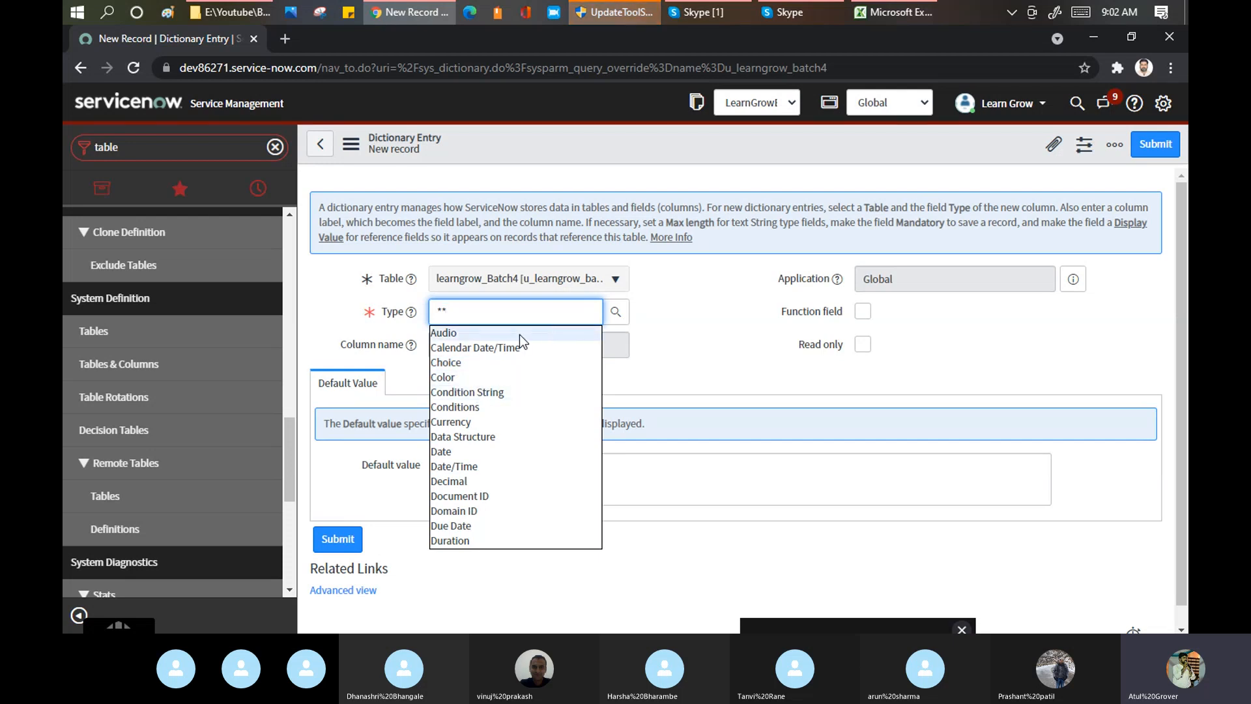
click(509, 348)
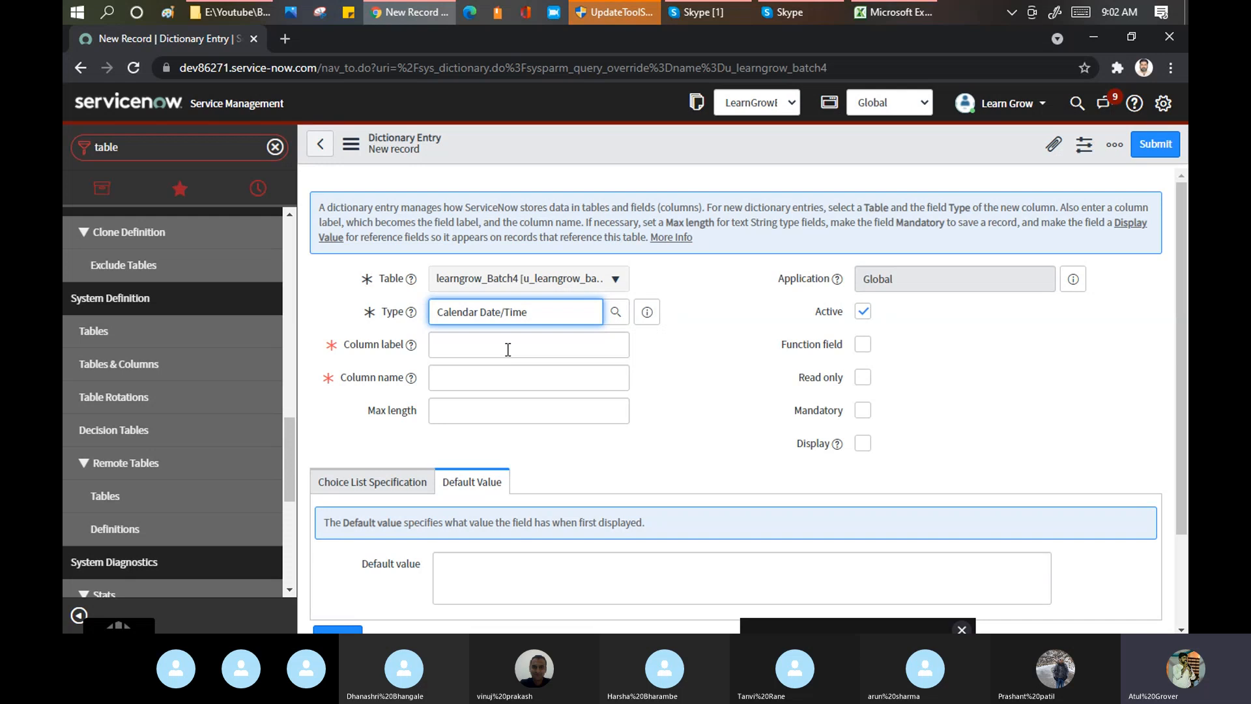
Label the new column "Training Start Time" and set its max length to 40.
click(509, 350)
text(Tra)
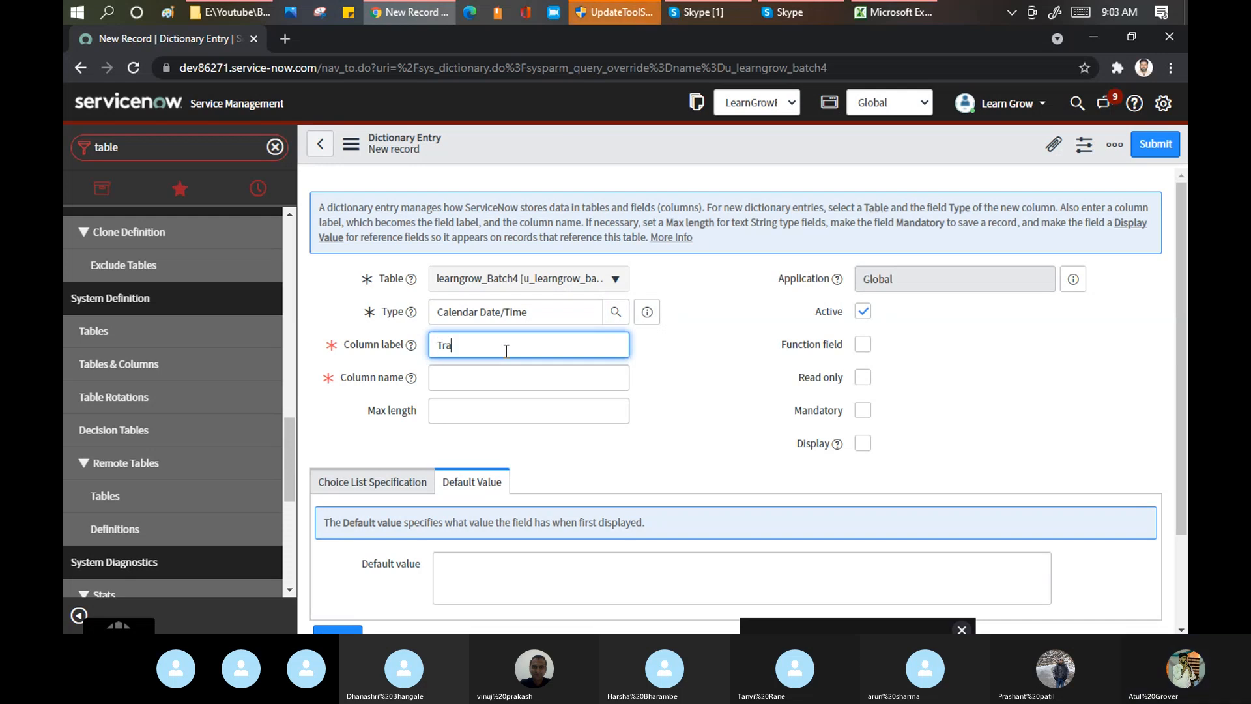
text(ining Sta)
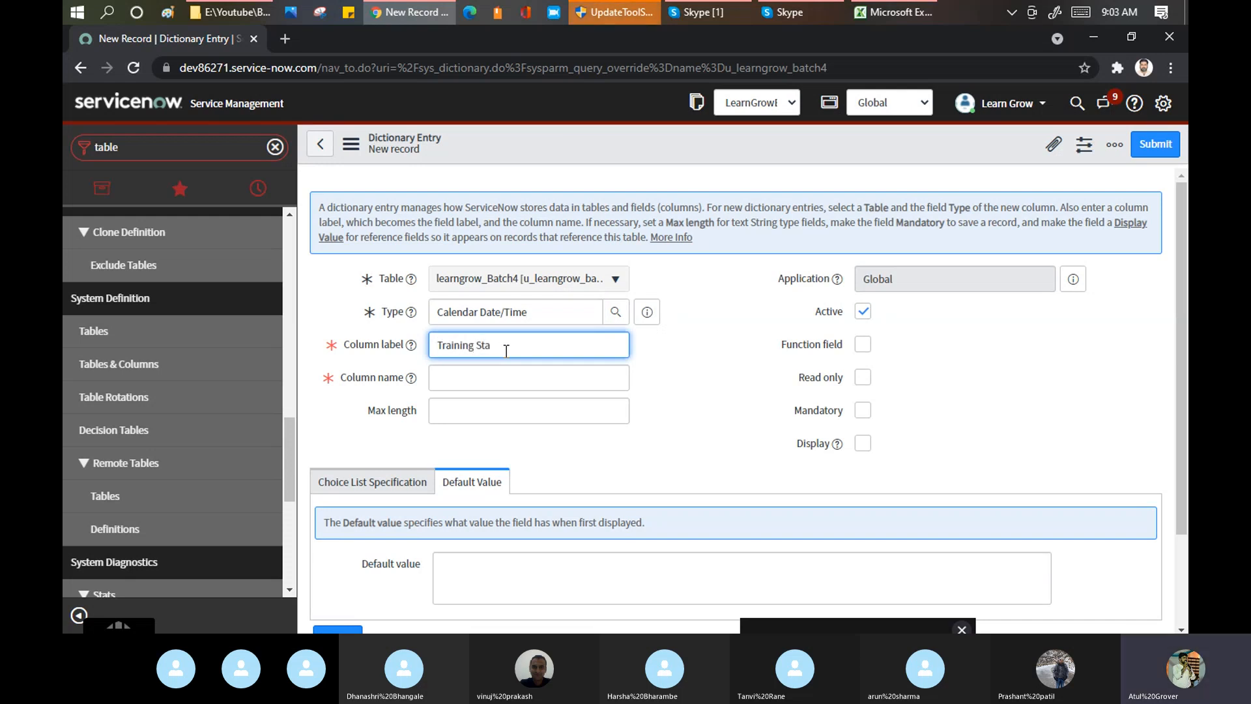
text(trt Time)
key(Tab)
click(537, 381)
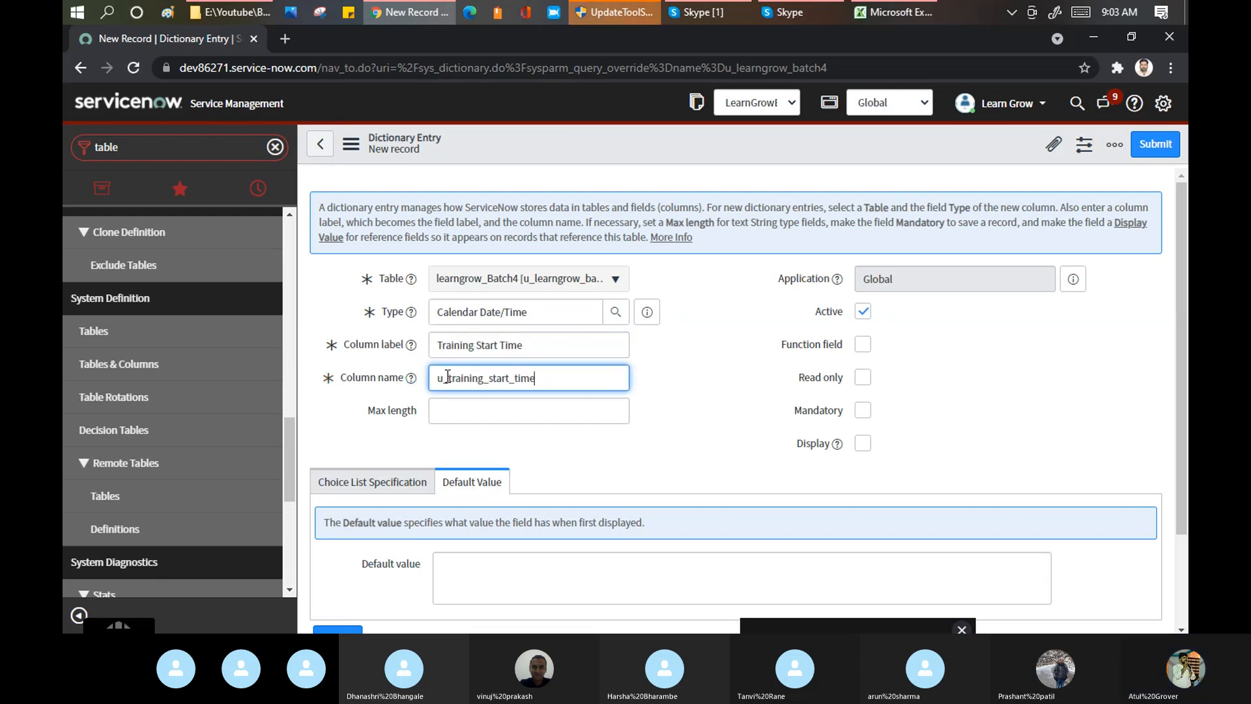
drag(443, 379, 432, 383)
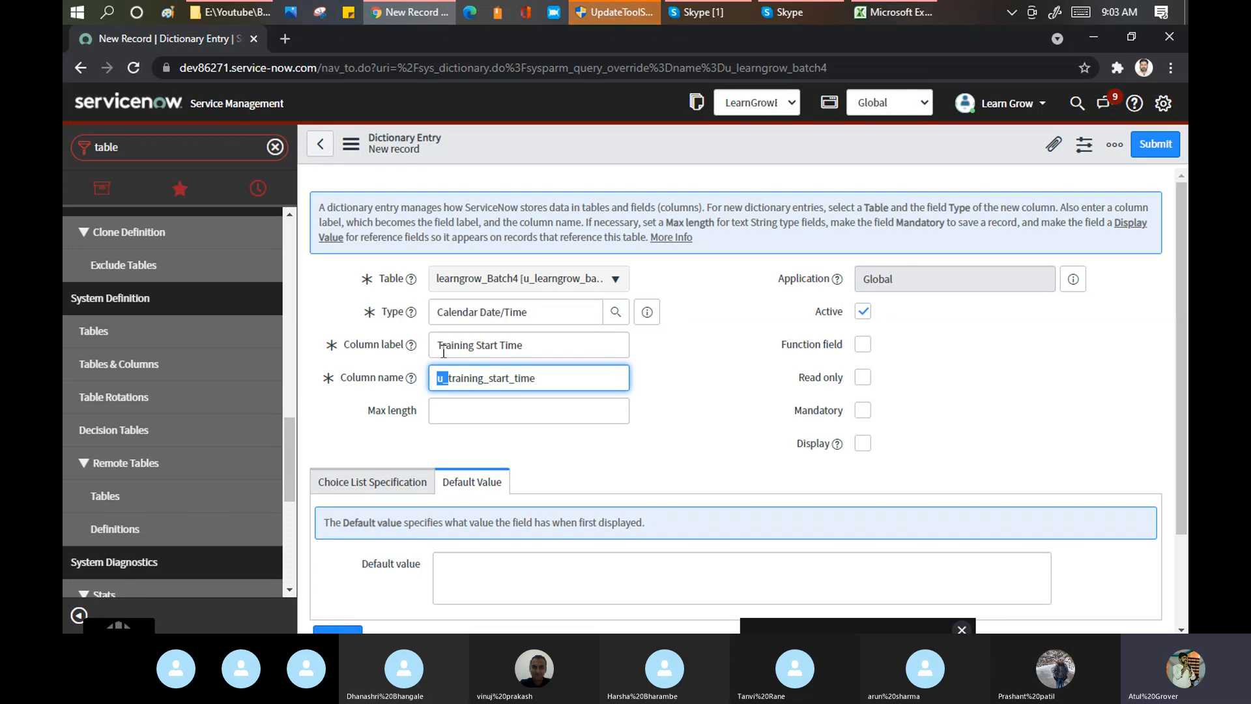
click(453, 409)
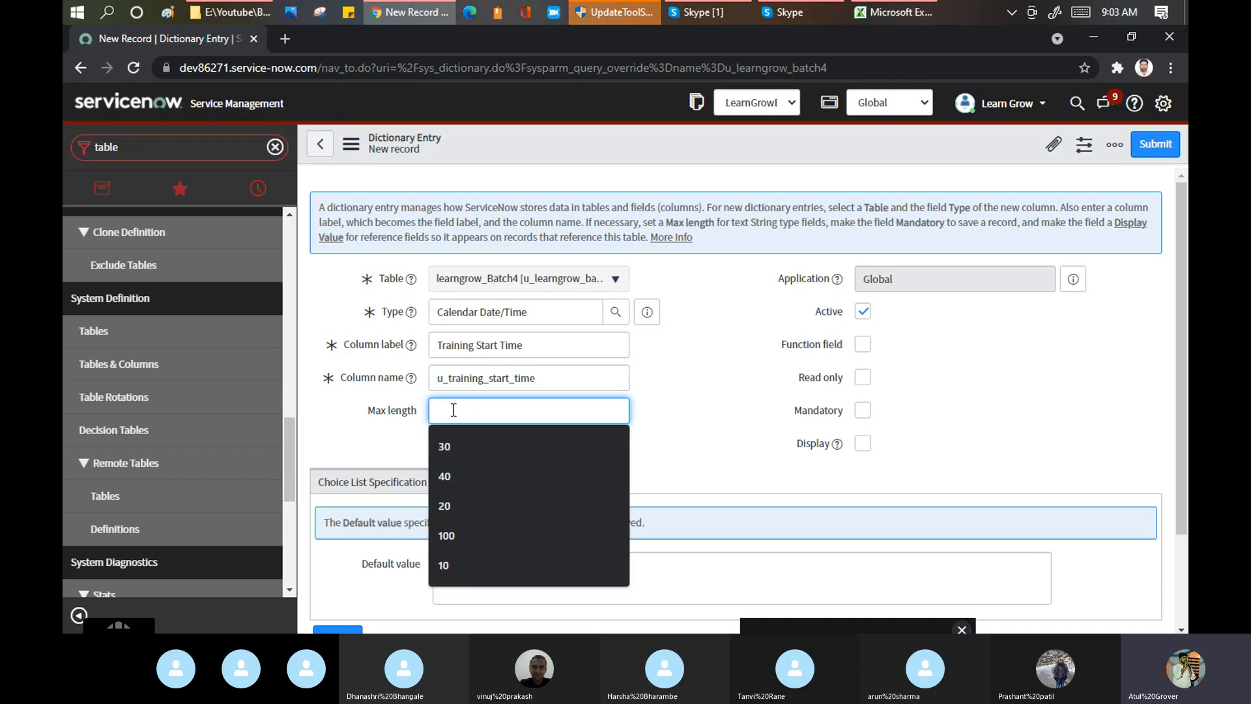
text(40)
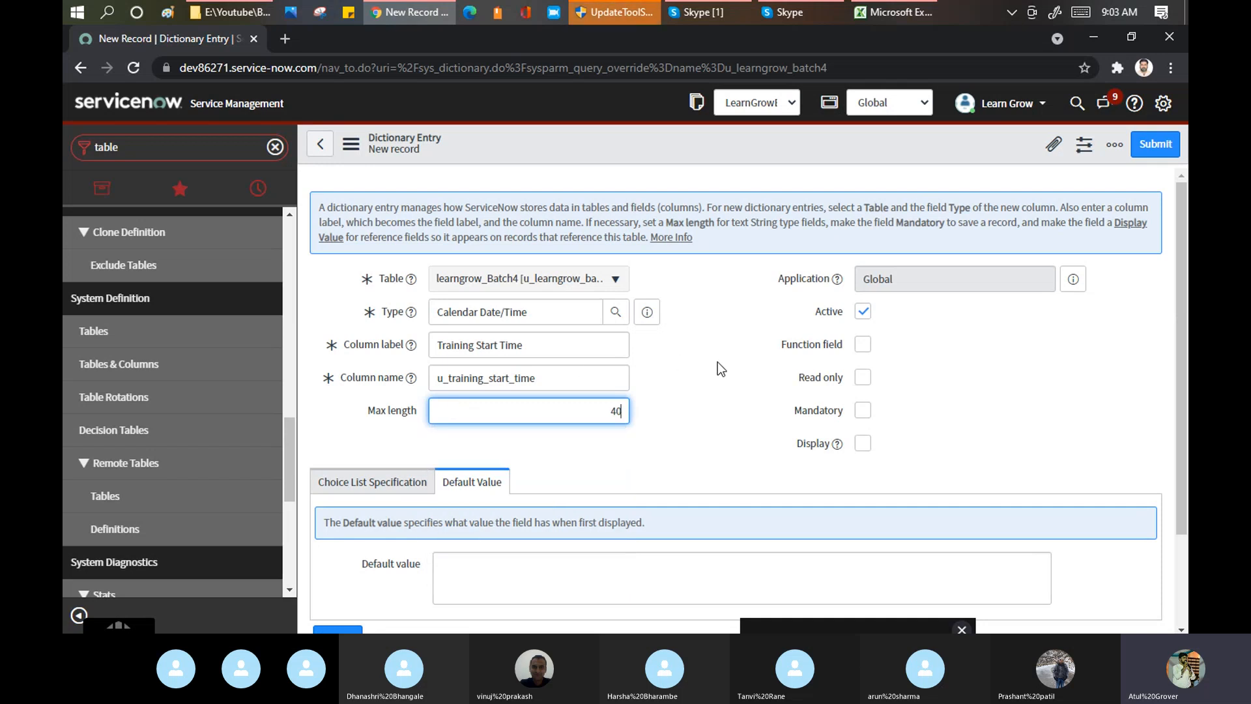
Switch the column's Function field option on and off again, leave the default value empty, and submit the Training Start Time column.
click(718, 362)
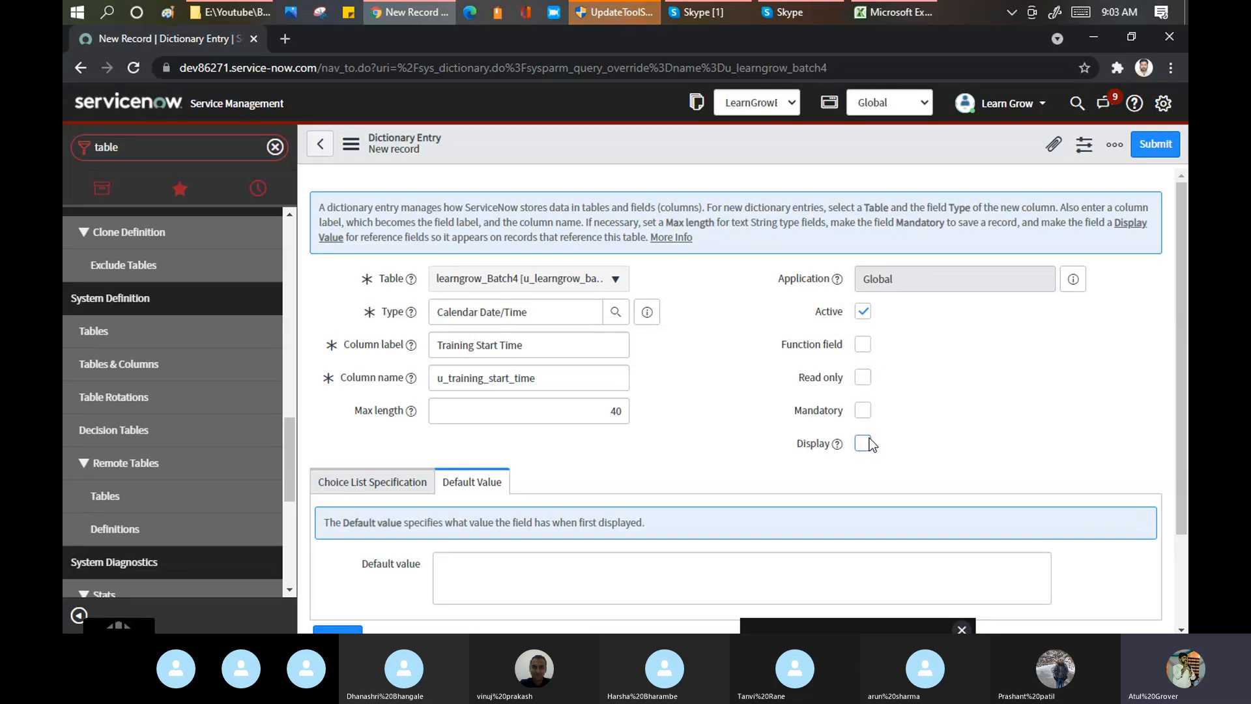
click(863, 345)
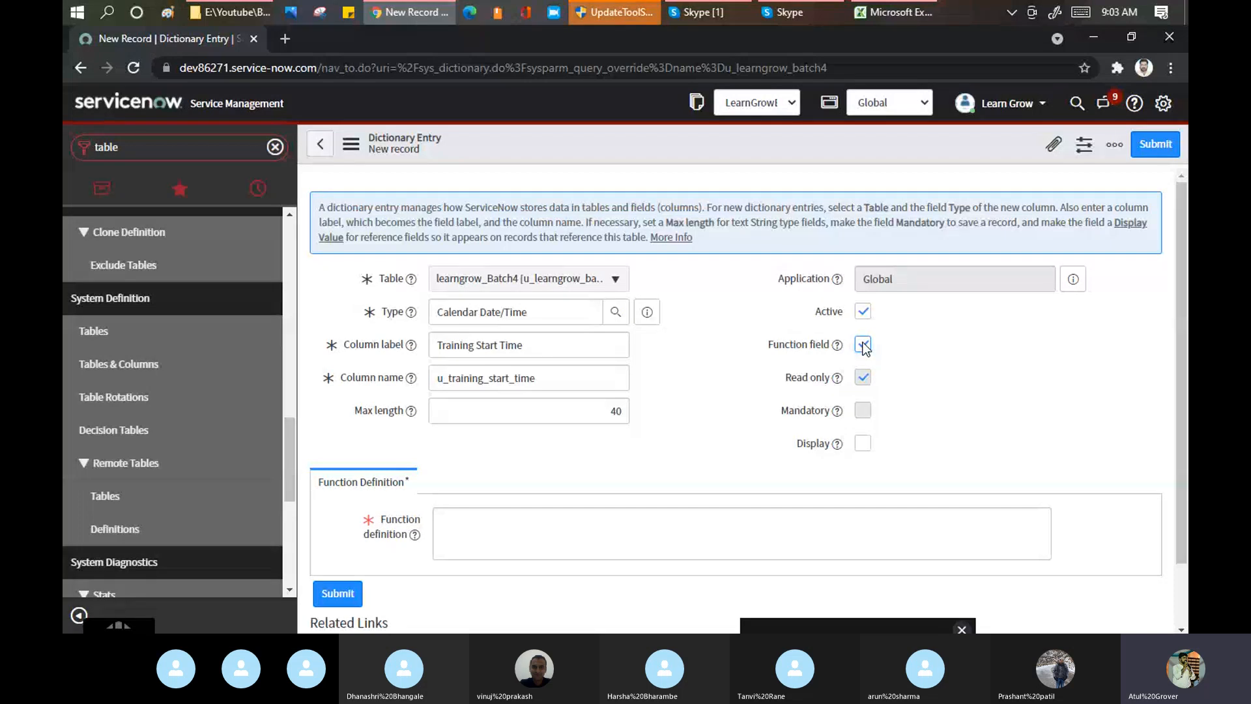
click(863, 344)
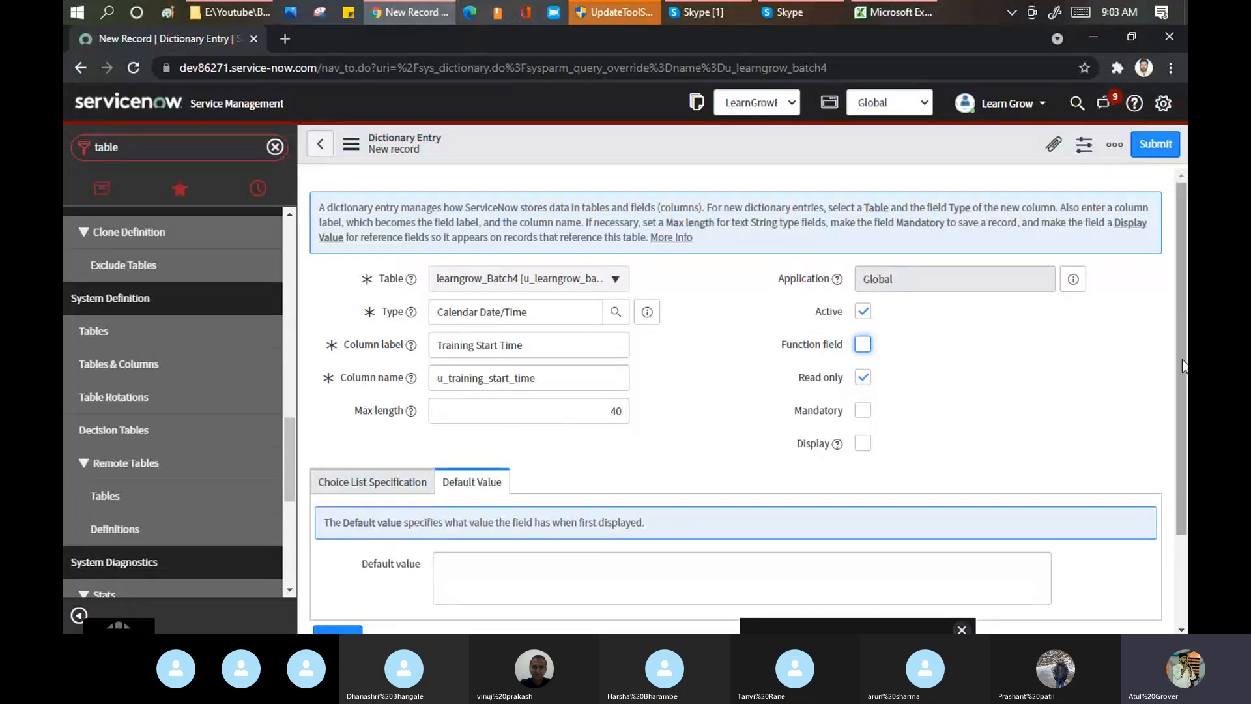
scroll(1182, 359, down, 1)
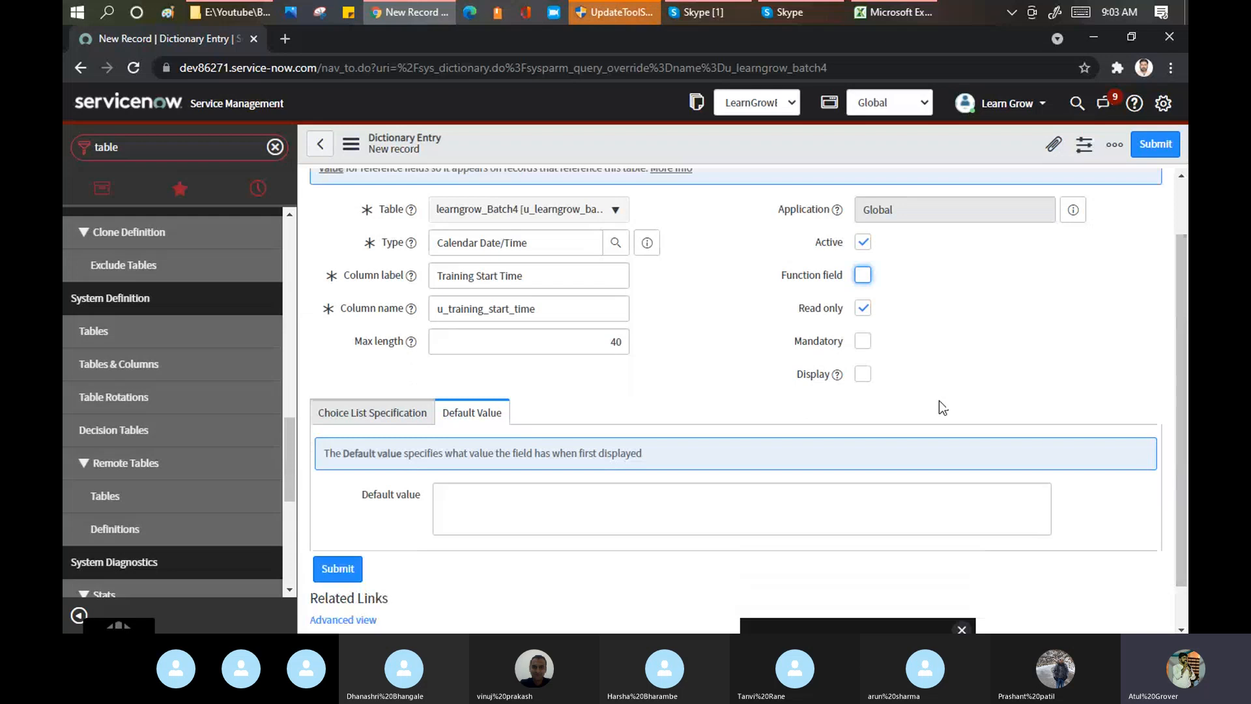
click(515, 508)
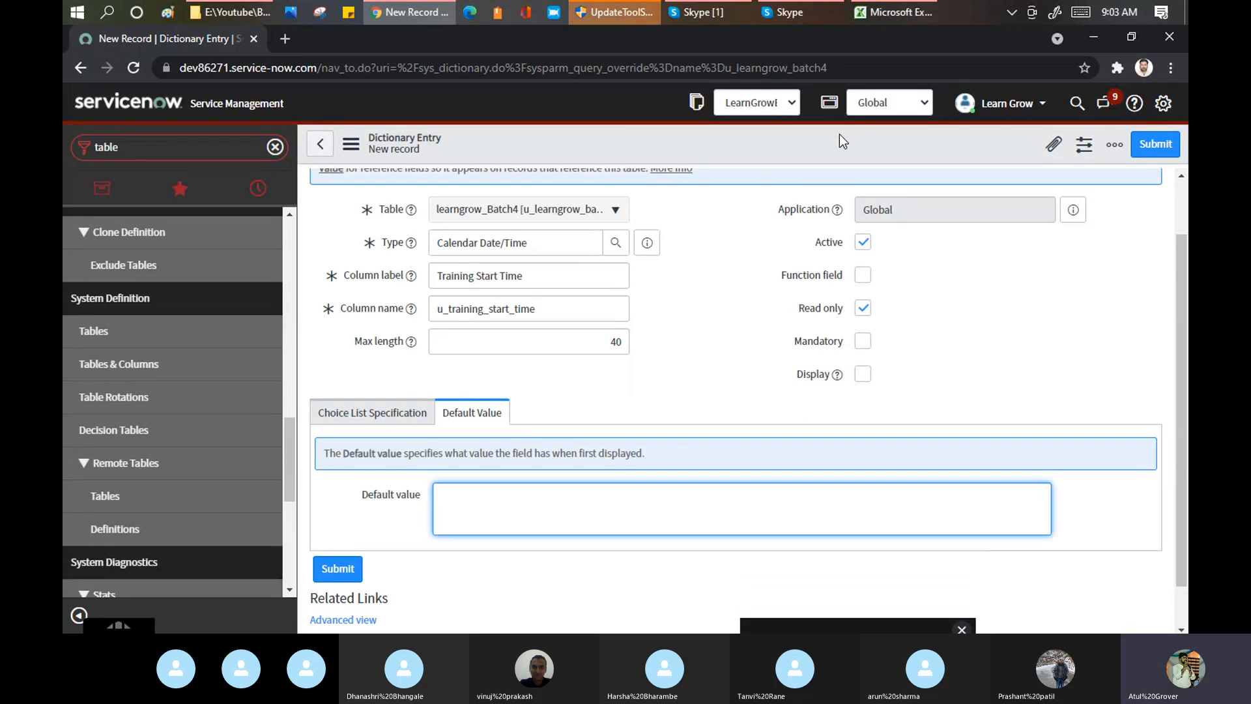
click(1162, 145)
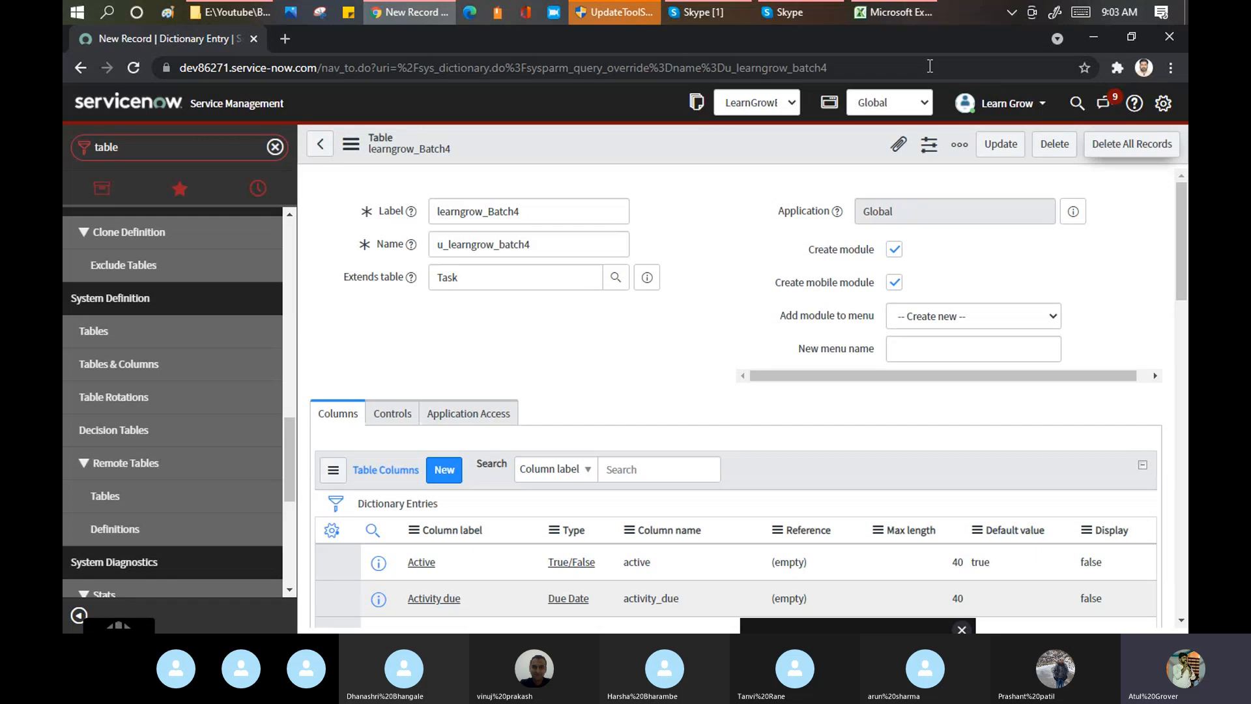
Check the Skype call window and return to the learngrow_Batch4 table record in the browser.
click(692, 14)
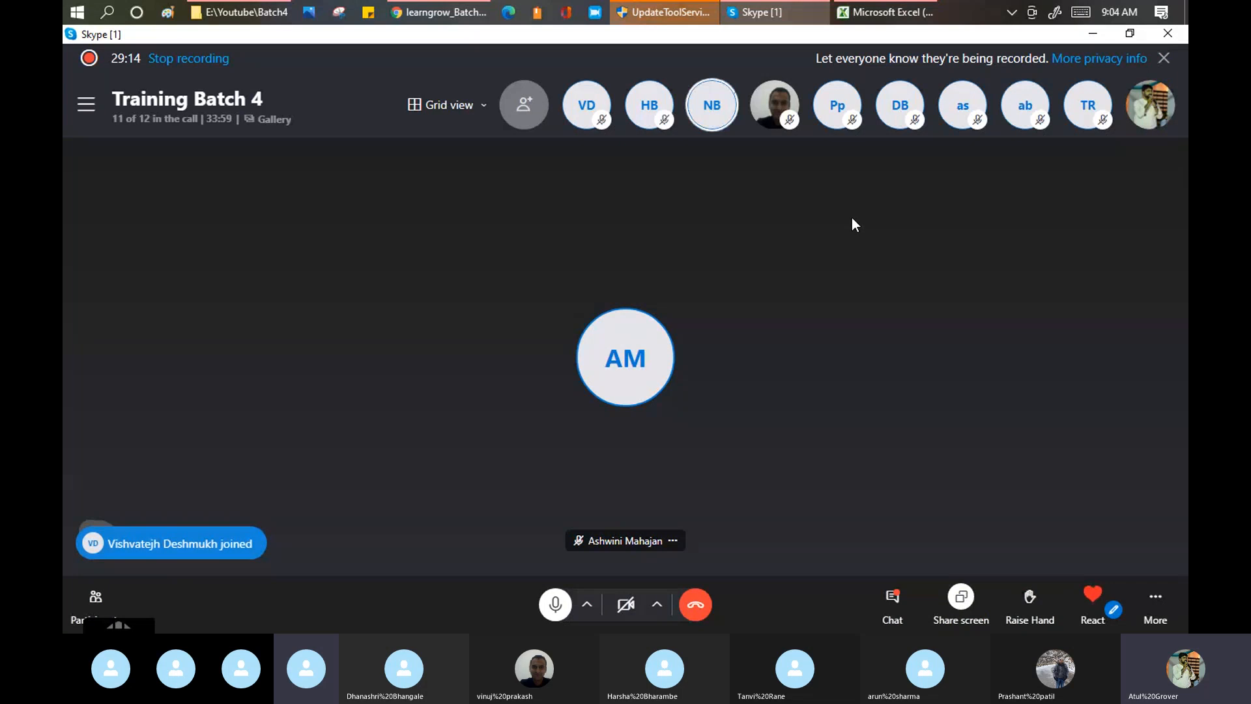
key(alt)
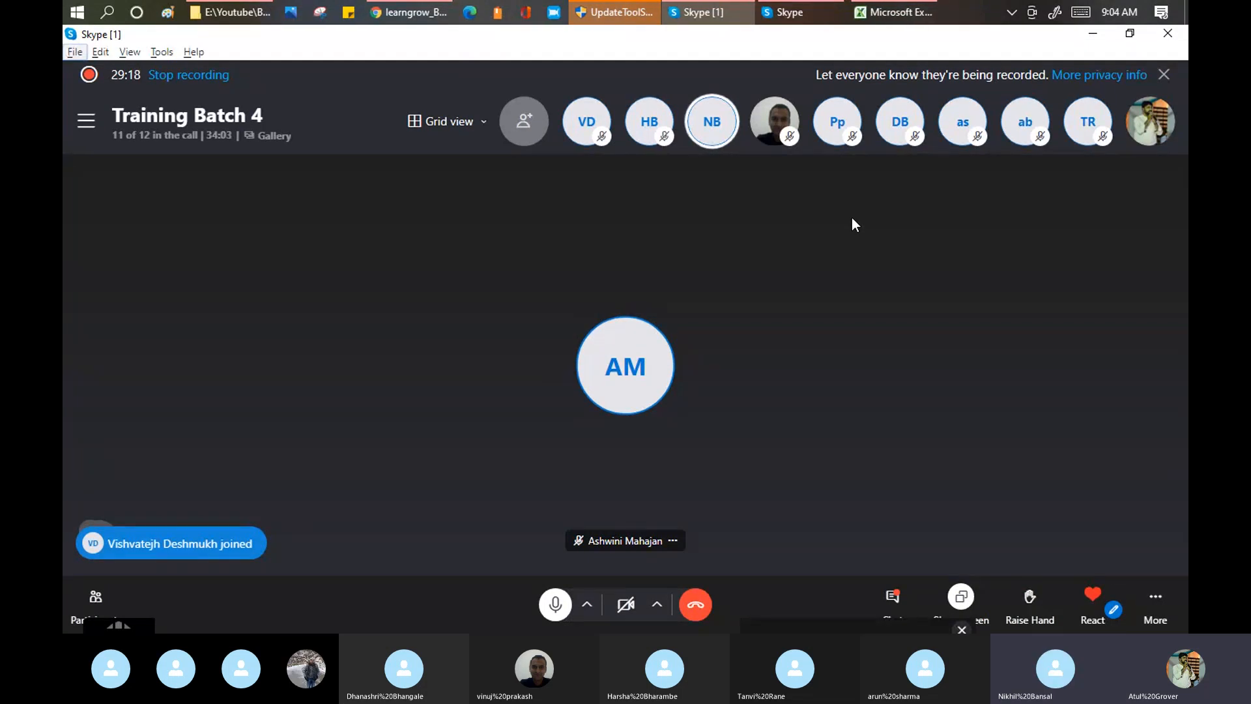
key(alt)
key(alt+Tab)
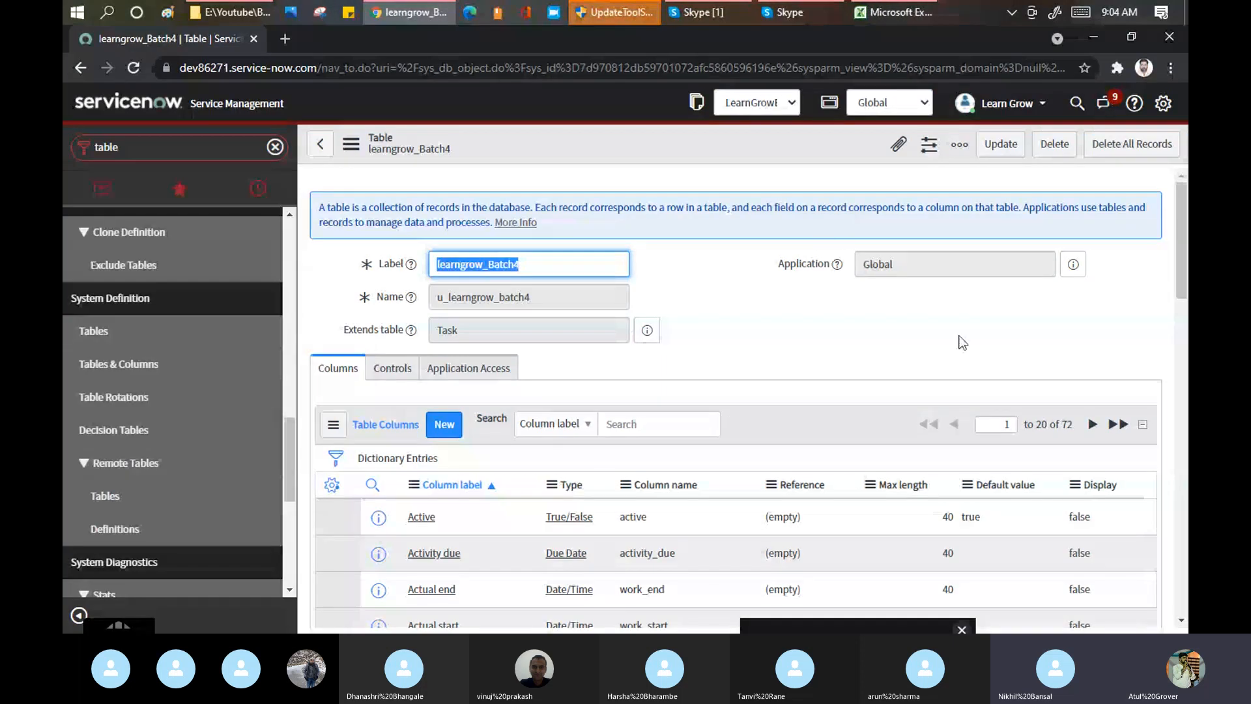
Review the controls and application access settings of the learngrow_Batch4 table.
mouse_move(1187, 220)
mouse_down()
mouse_move(1187, 386)
mouse_move(1187, 240)
mouse_up()
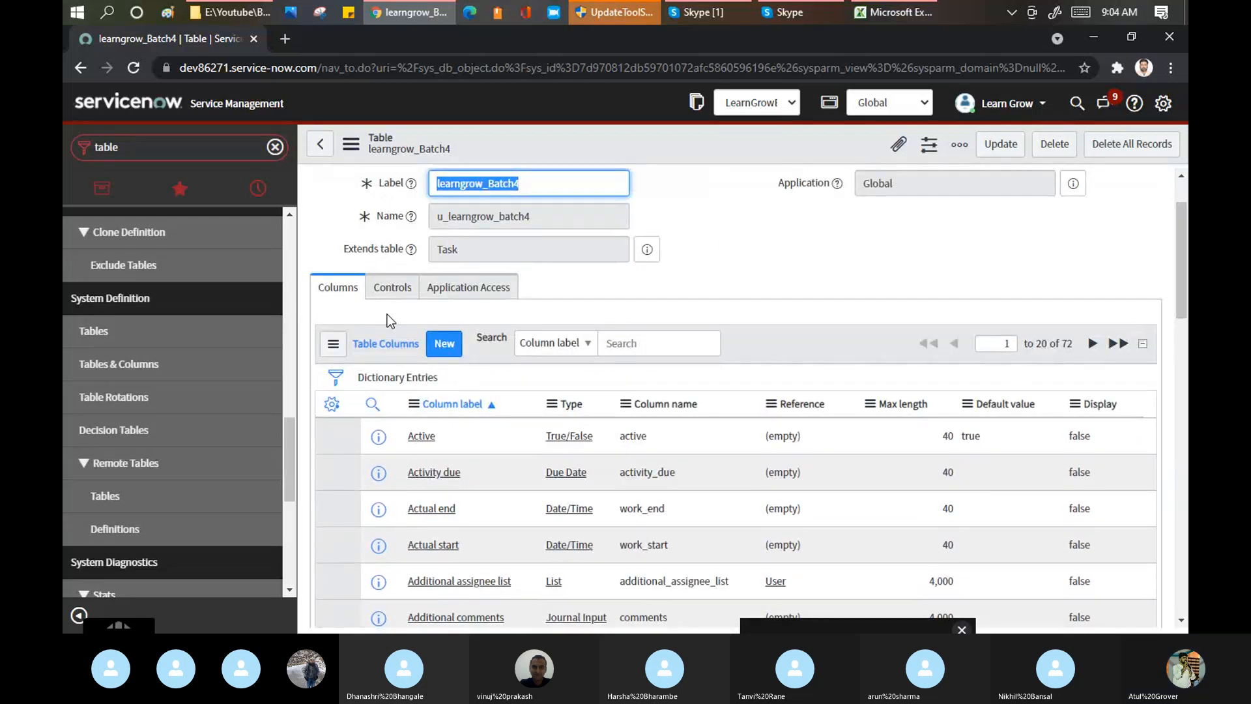
click(395, 290)
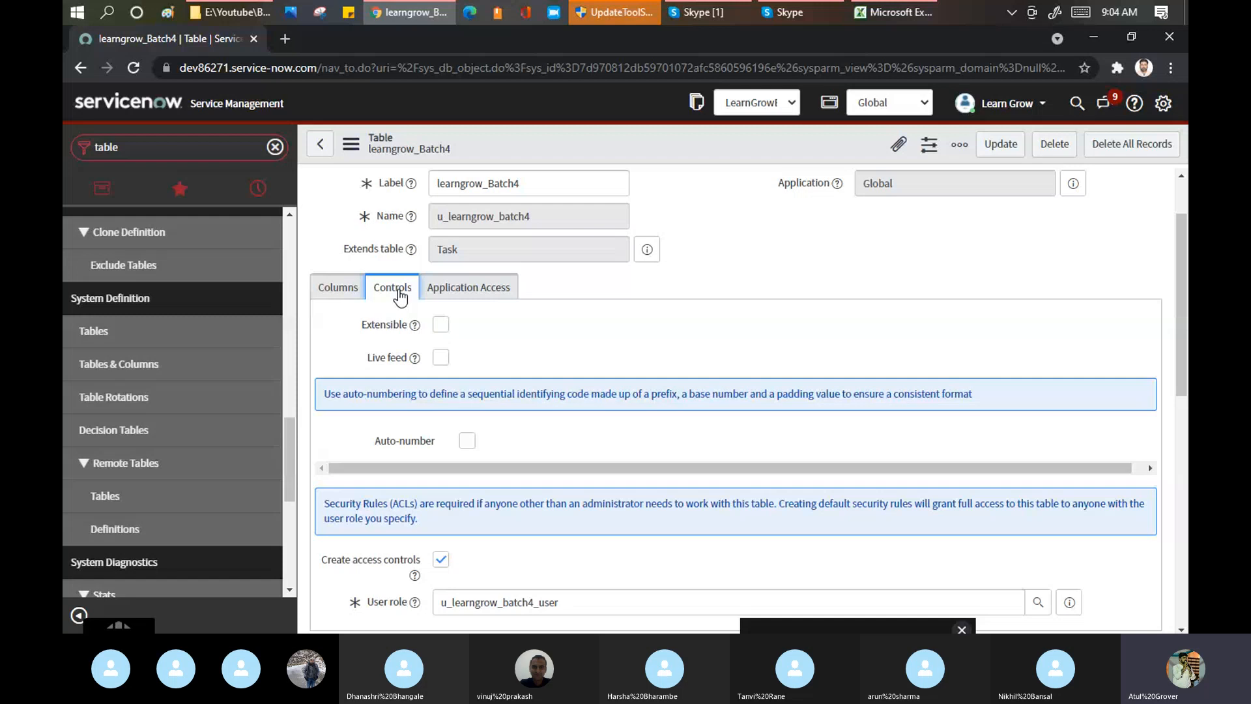
click(438, 290)
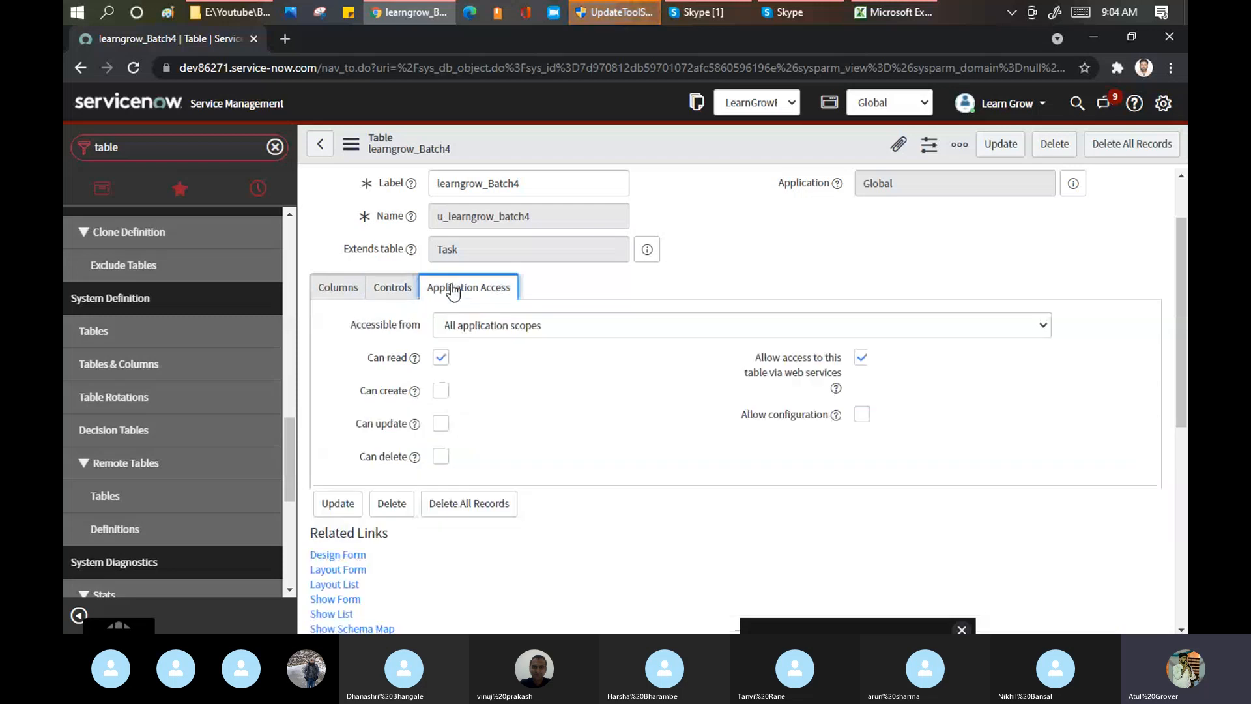
click(402, 292)
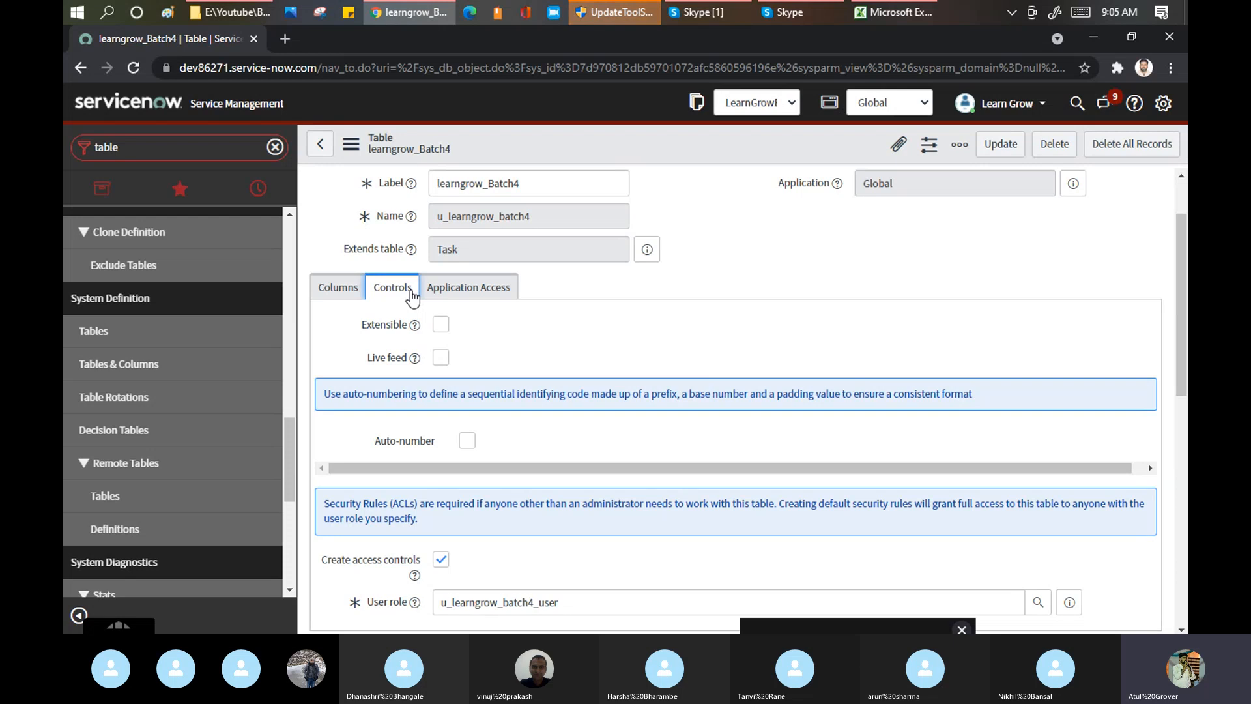
Switch the table's Extensible option on and off, pointing out the table label and the Task table it extends.
click(377, 330)
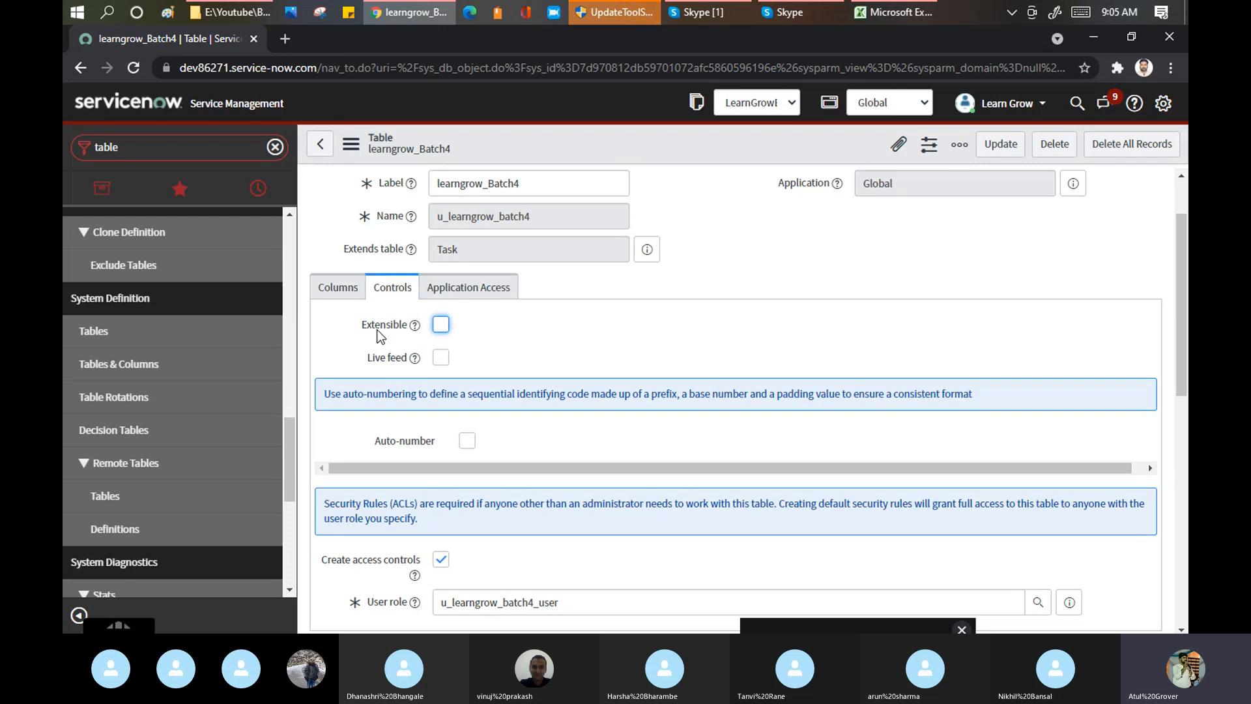
double_click(390, 331)
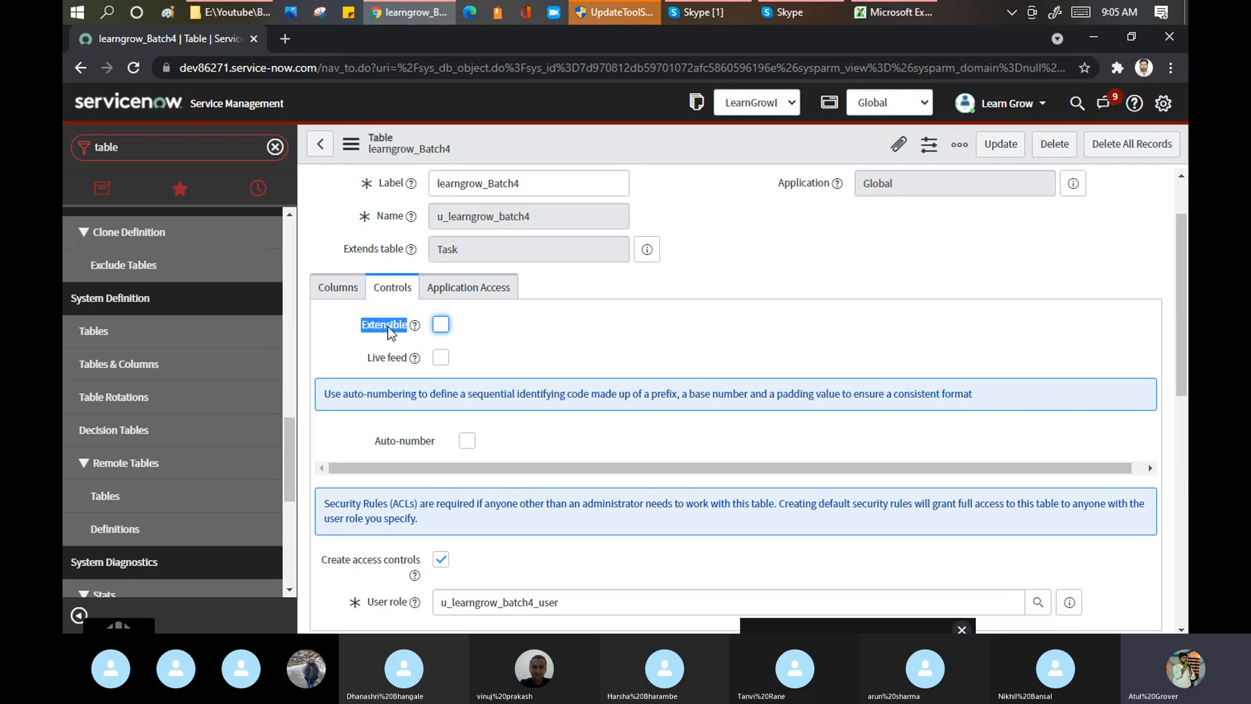
click(440, 326)
mouse_move(417, 331)
drag(522, 188, 419, 183)
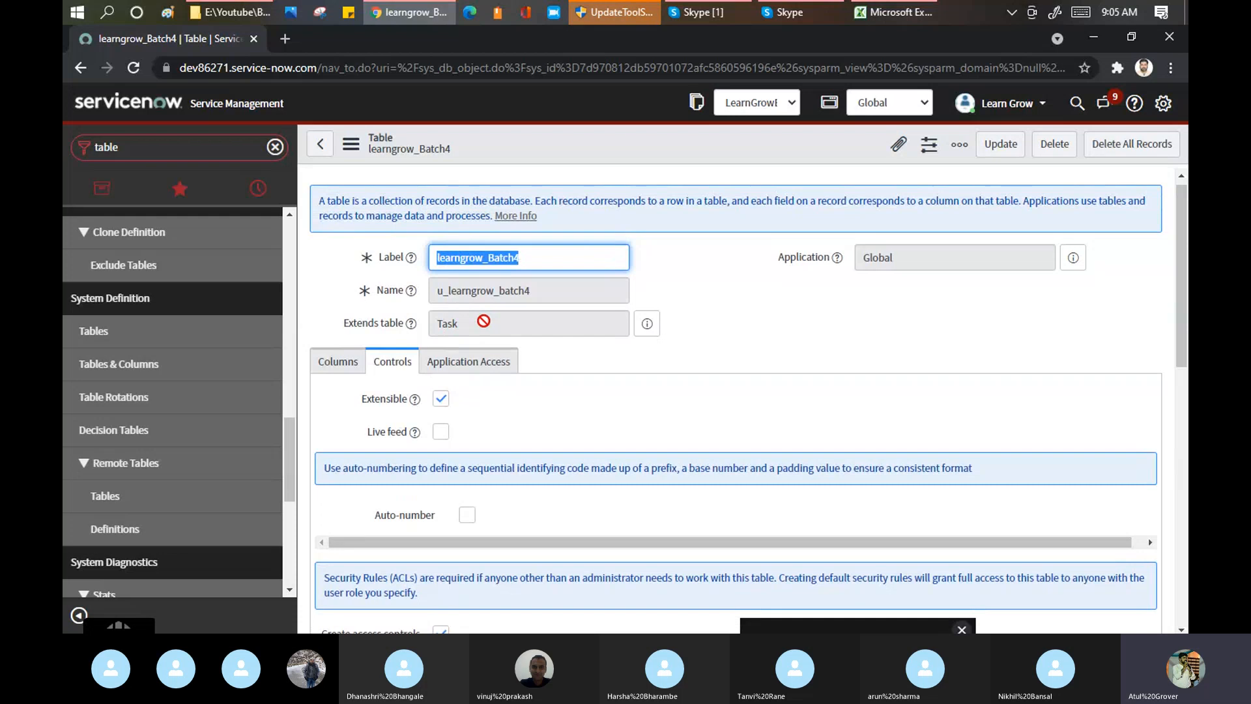
click(440, 405)
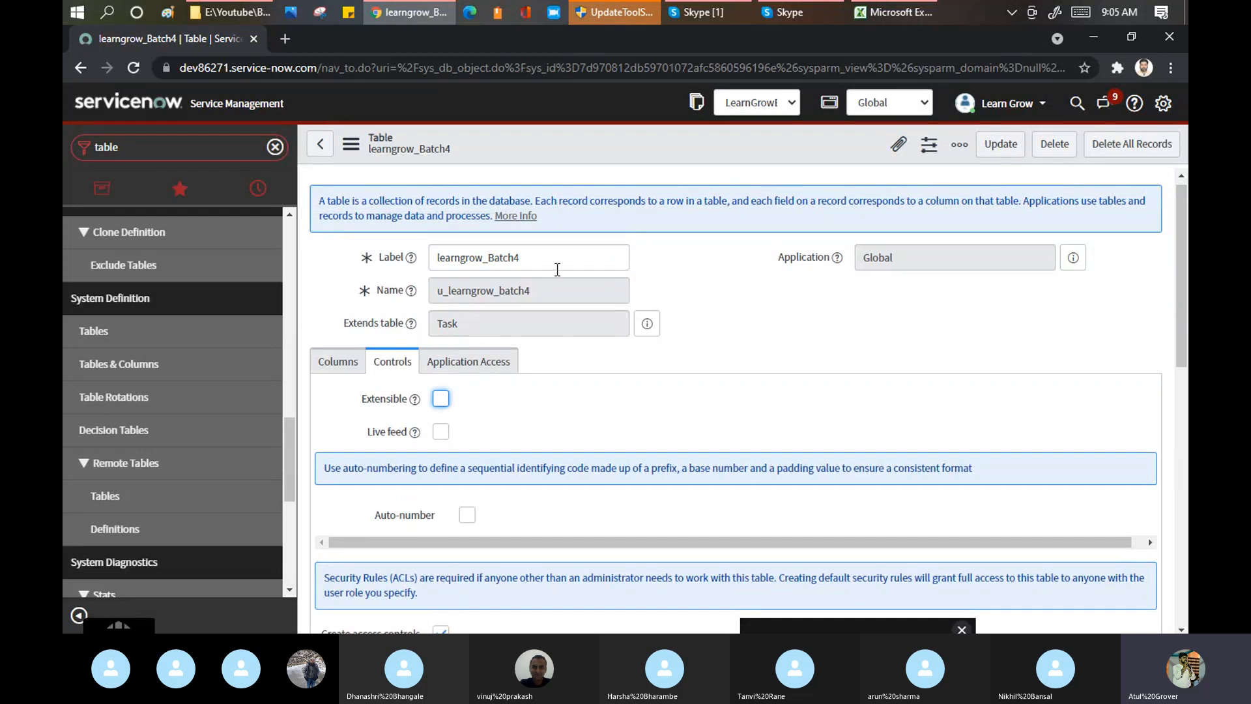
drag(546, 260, 433, 258)
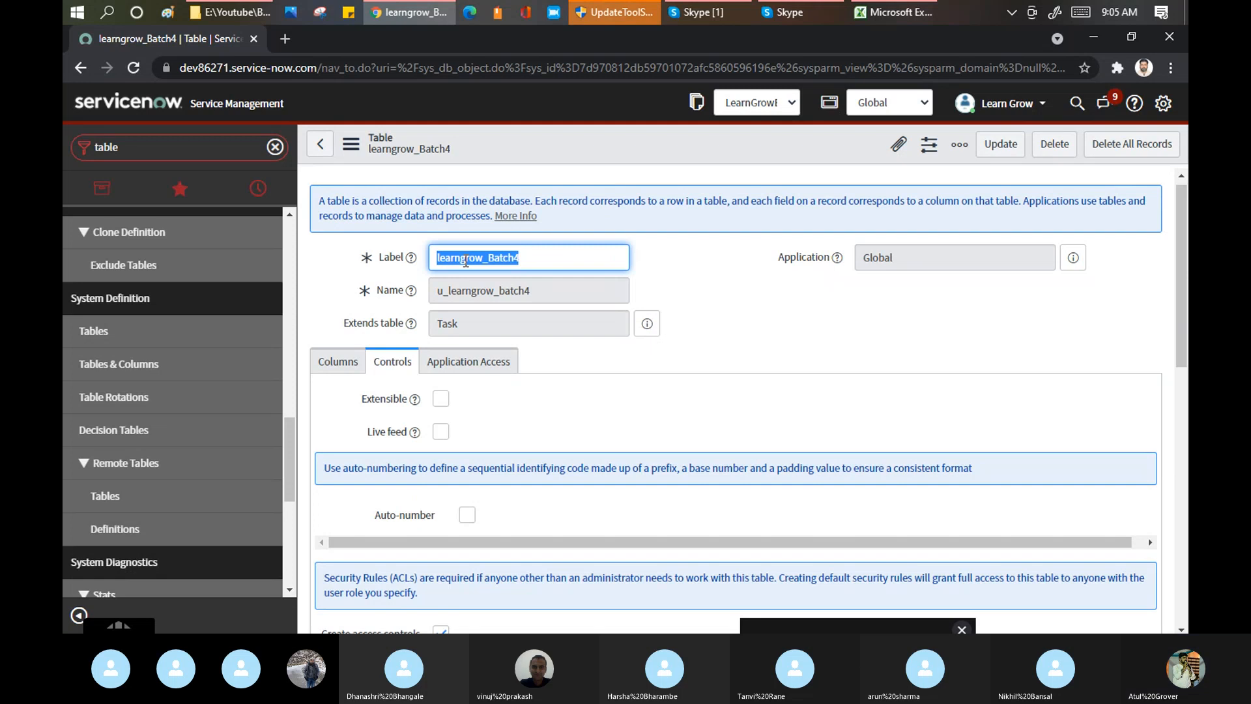
click(446, 396)
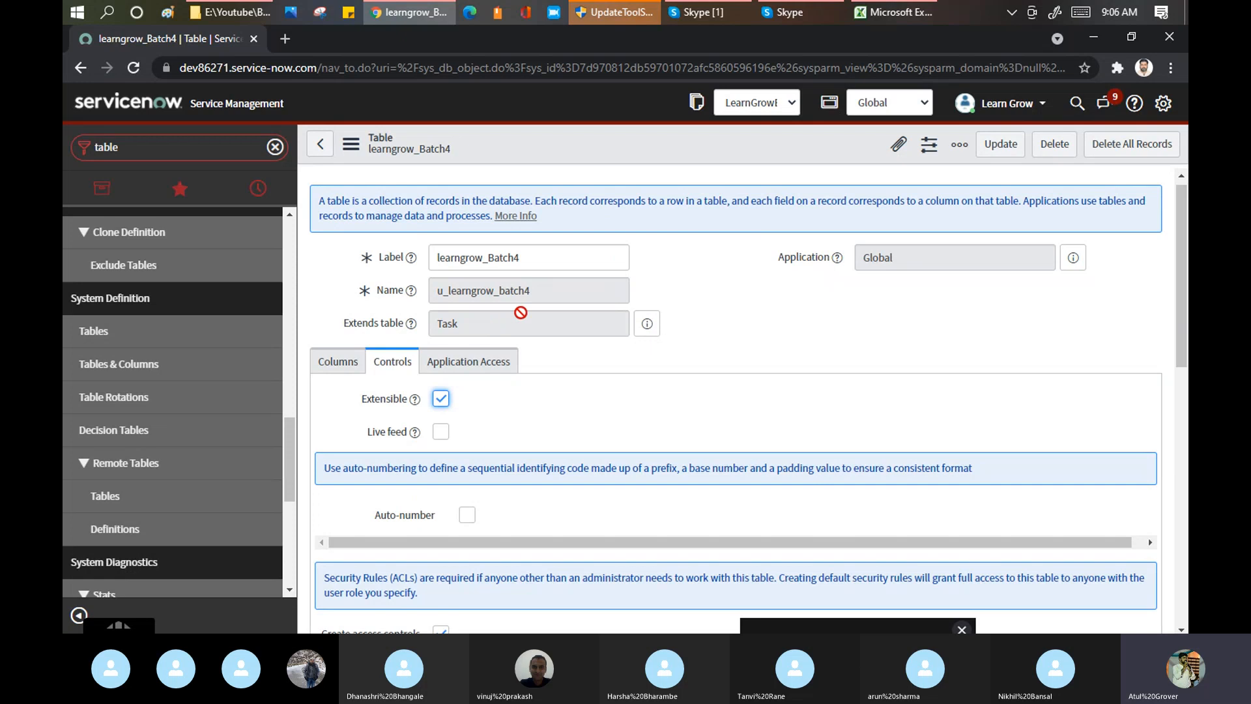
drag(468, 320, 455, 309)
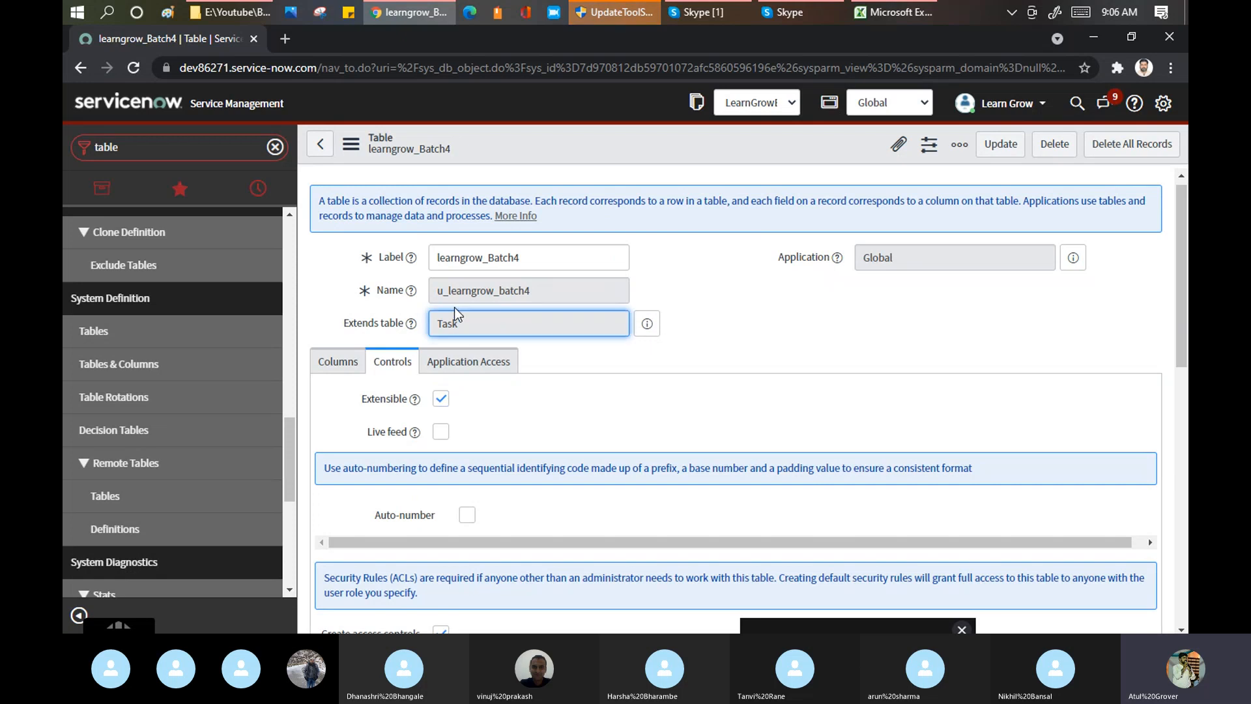
click(445, 398)
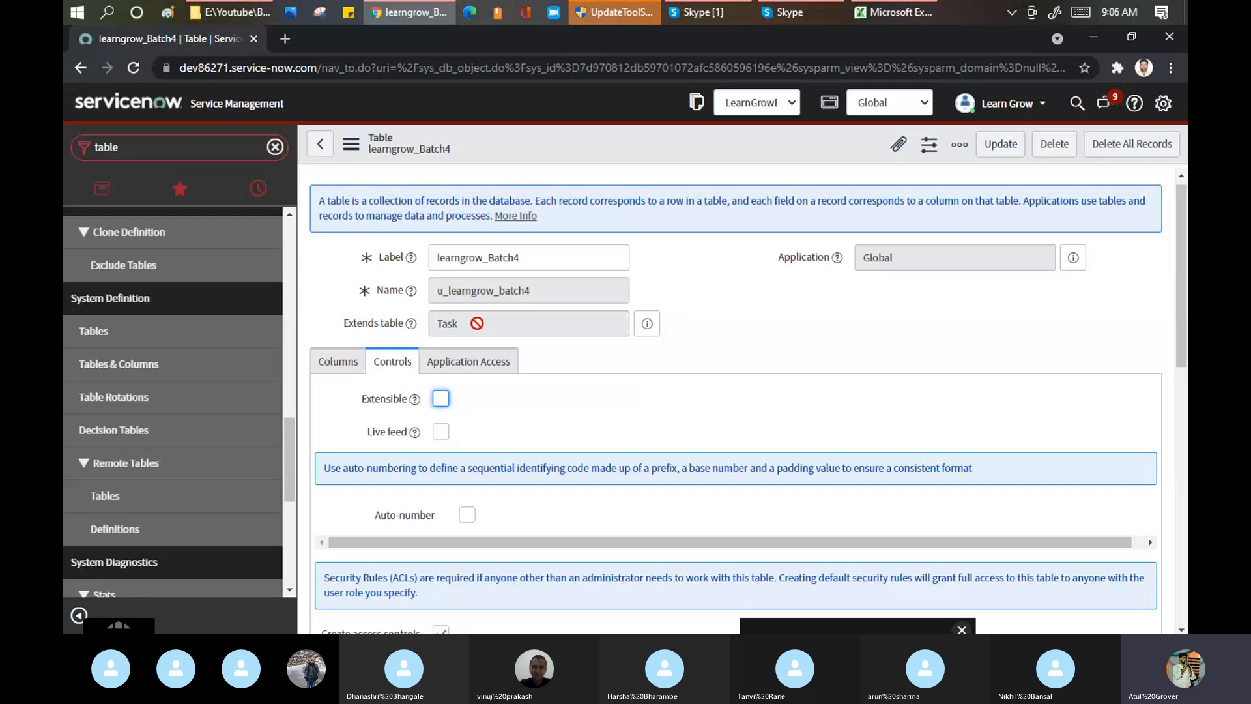
click(440, 433)
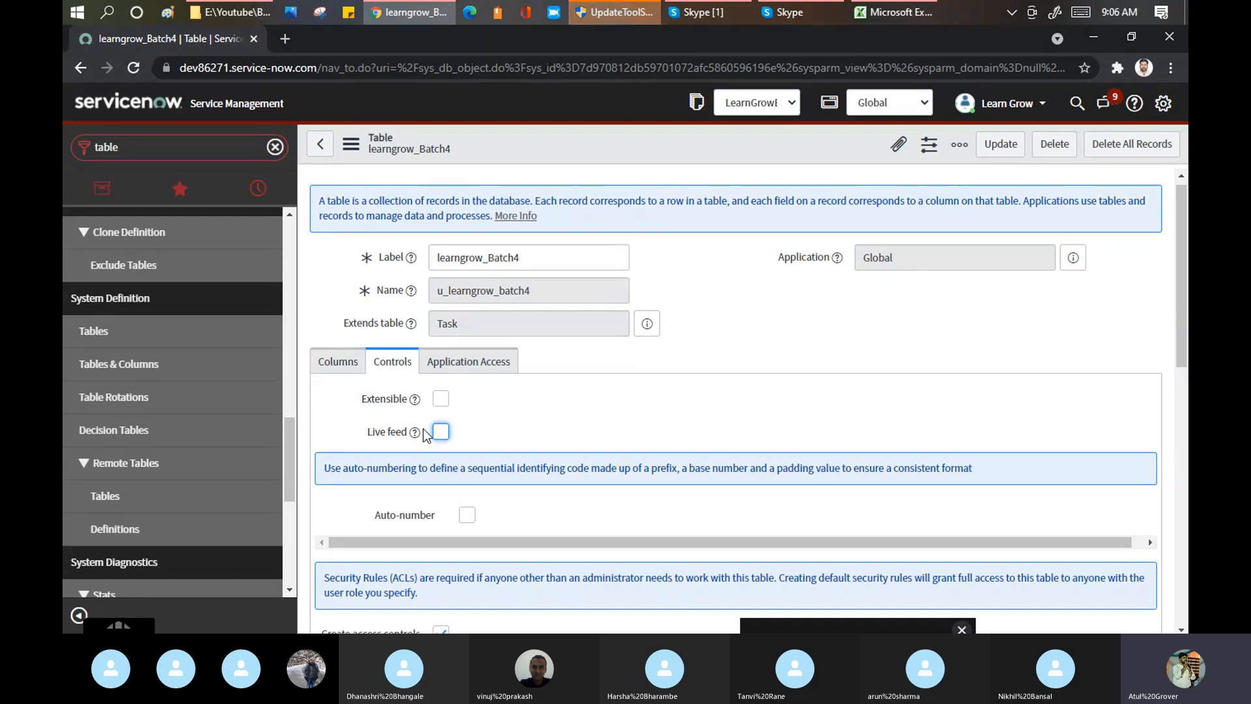
Filter the navigator for "learn", open the learngrow_Batch4 list in a separate browser tab, and start a new record.
click(175, 148)
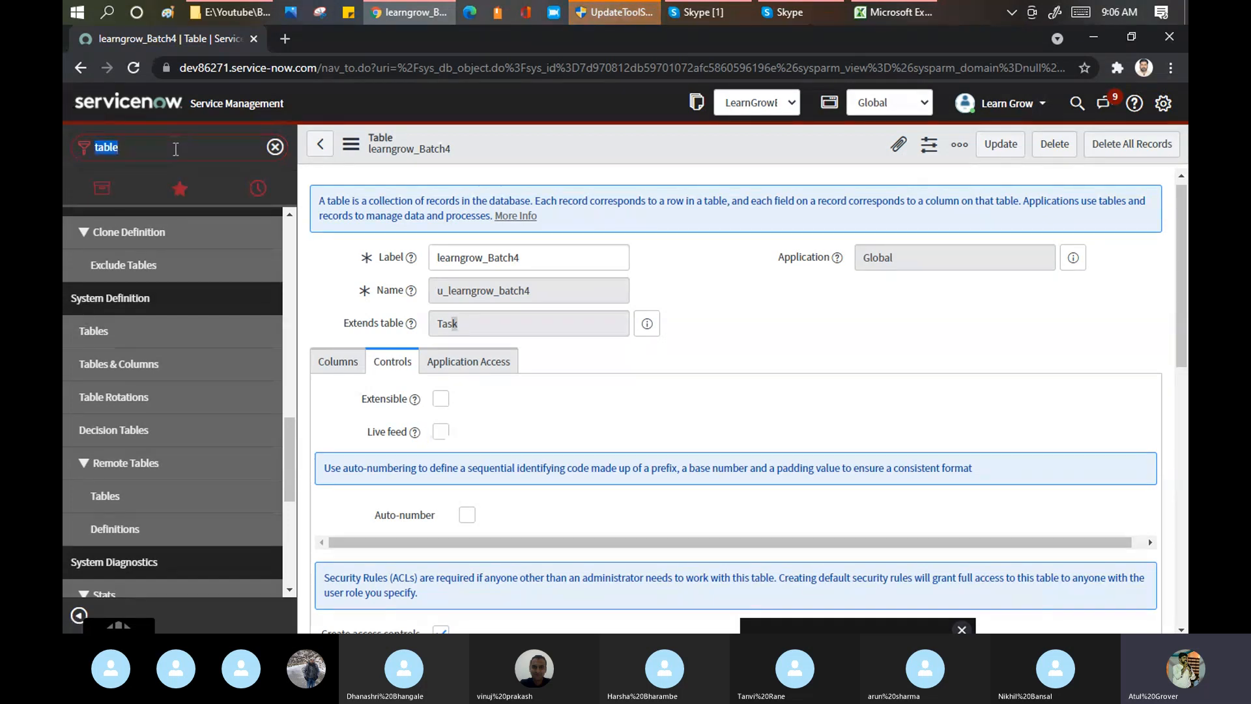
text(learn)
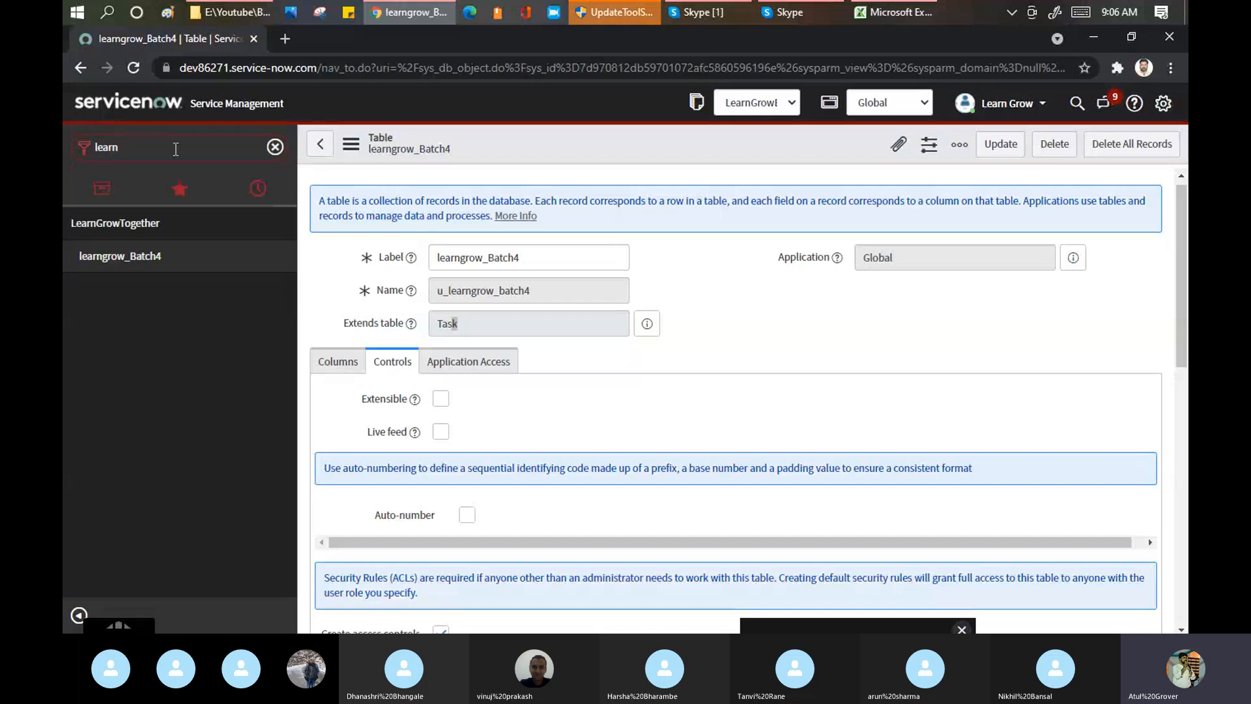
middle_click(125, 264)
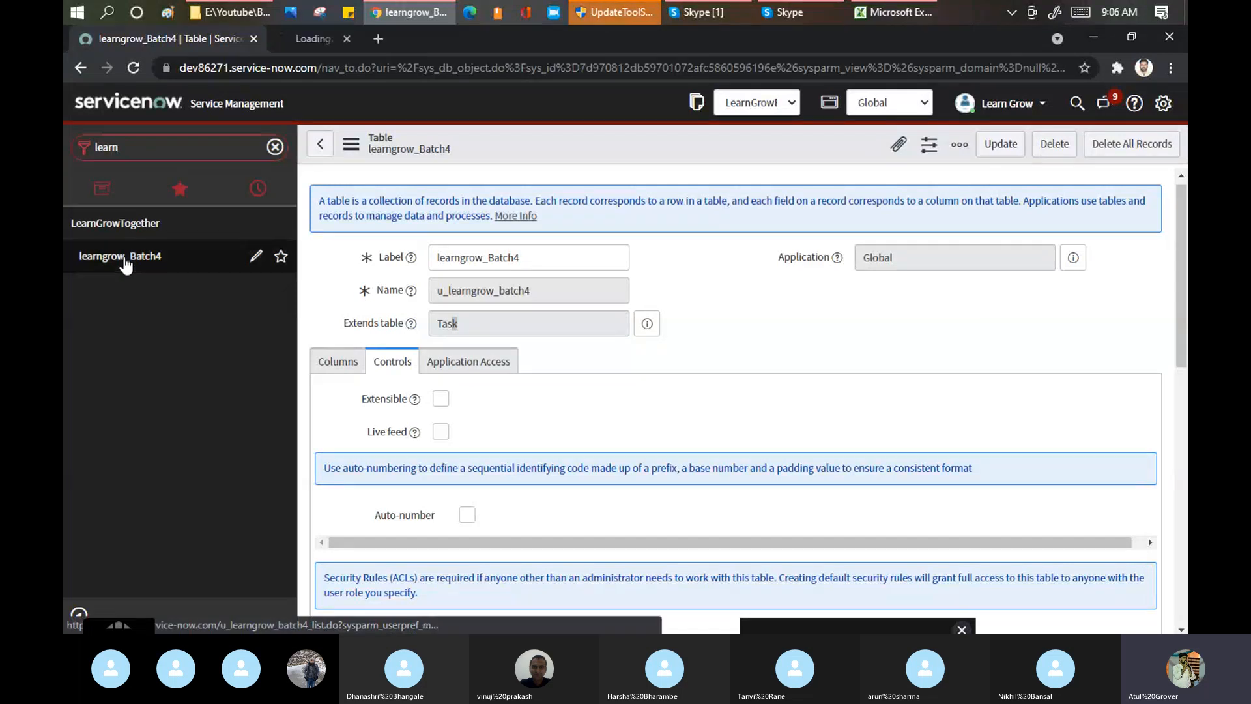
click(339, 39)
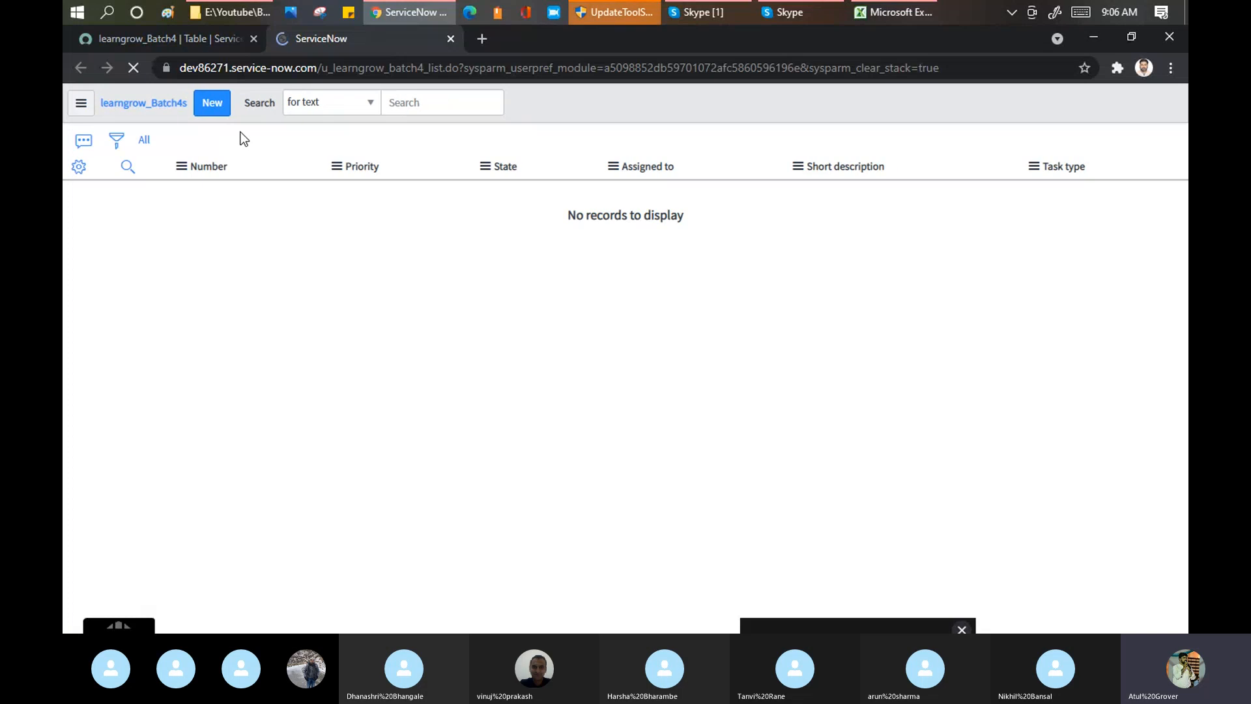
click(224, 109)
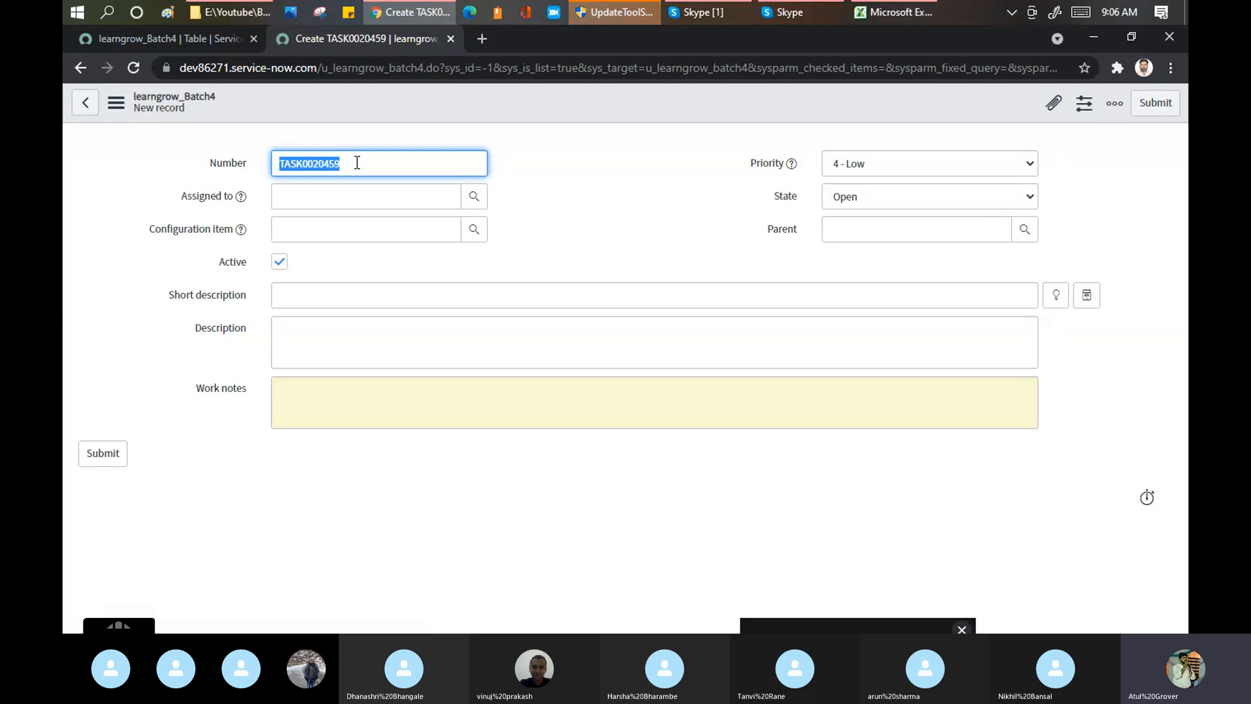
Highlight the prefilled Number value on the new learngrow_Batch4 record.
click(358, 163)
drag(357, 163, 240, 164)
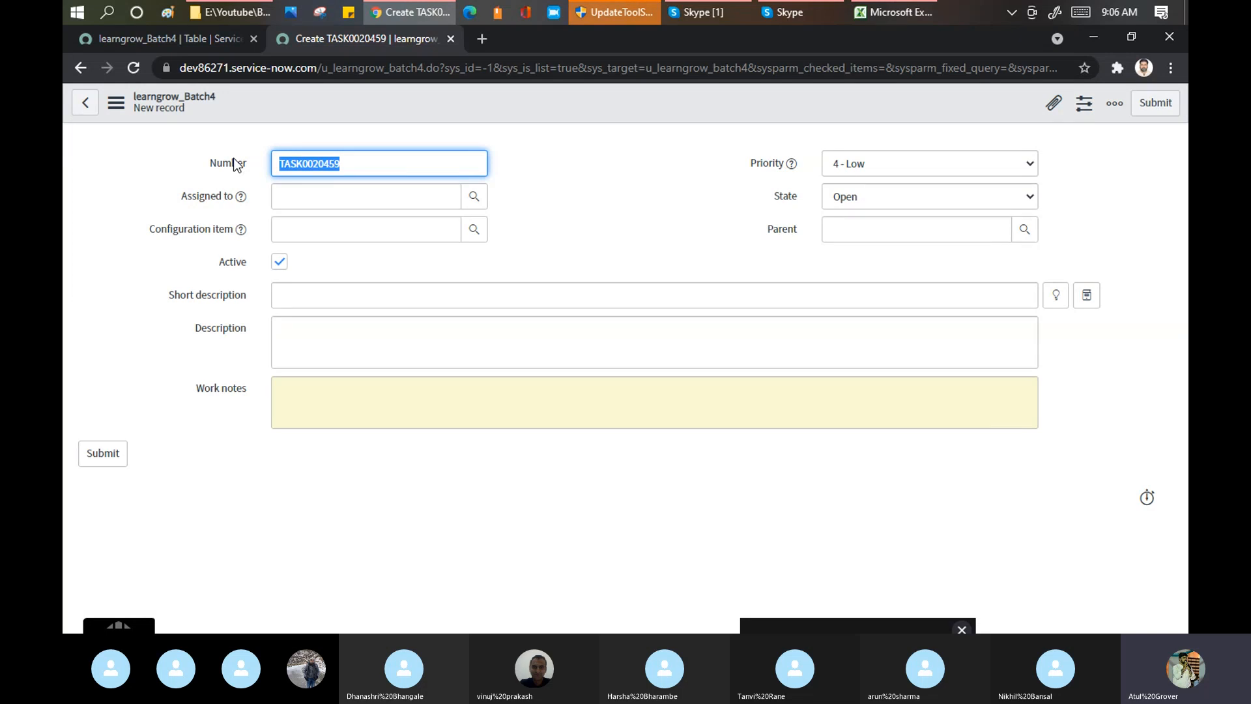
click(385, 164)
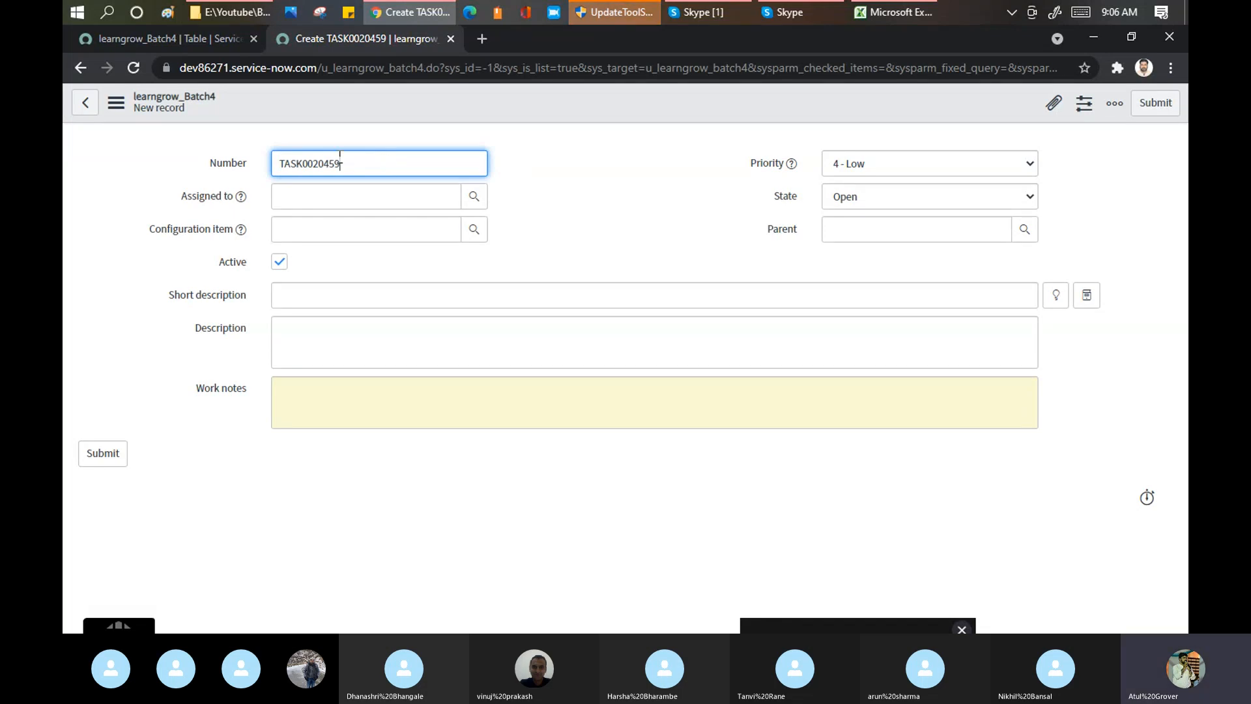
drag(339, 160, 234, 146)
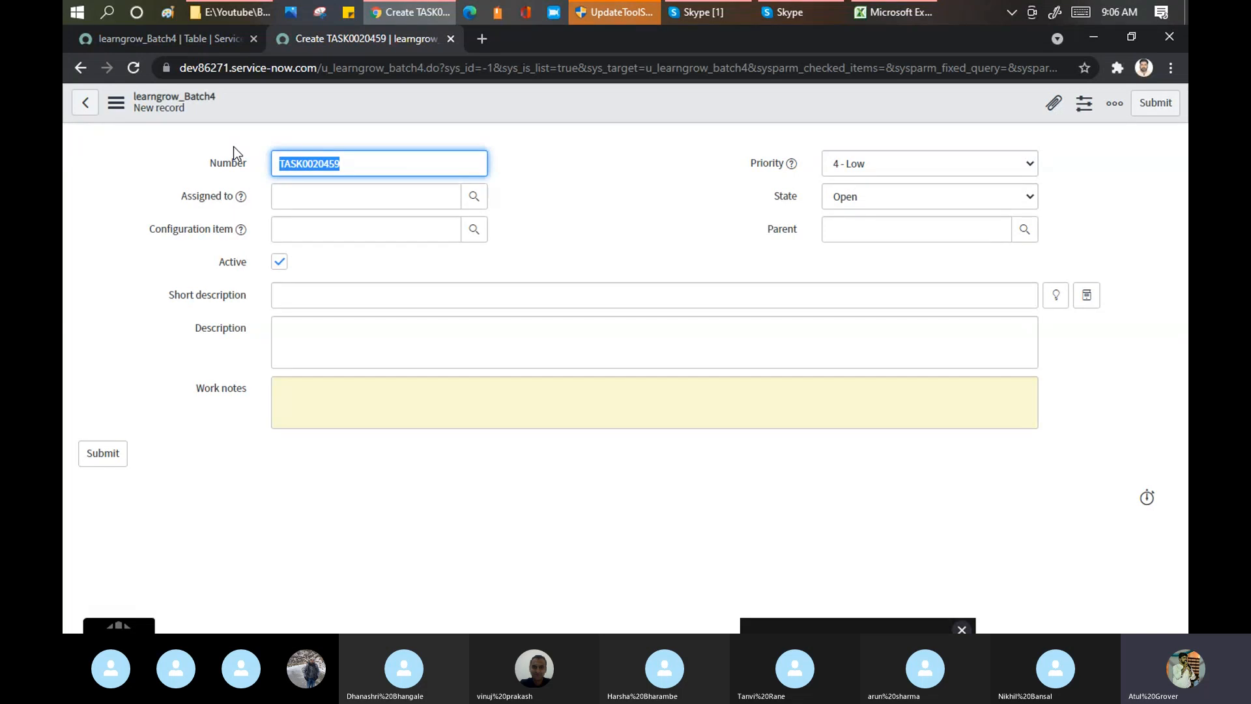
Enable auto-numbering on the learngrow_Batch4 table with prefix LEA, number 1000 and 7 digits, and save the table.
click(195, 42)
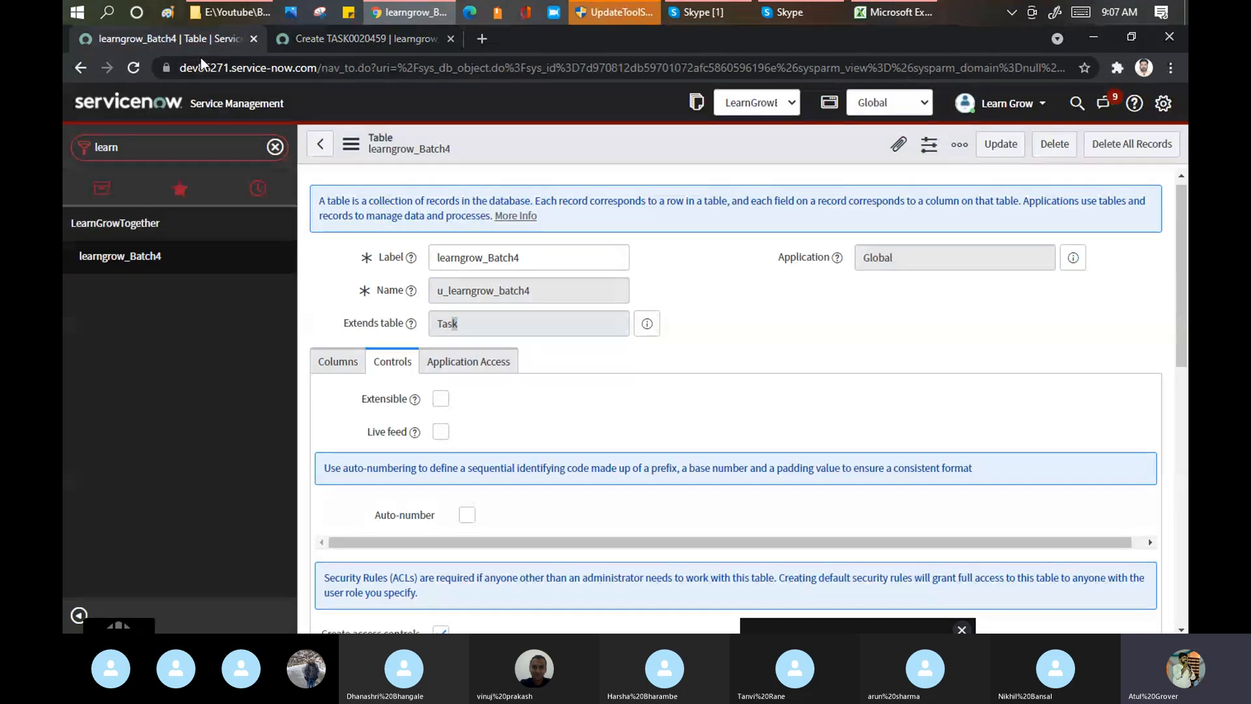
click(468, 516)
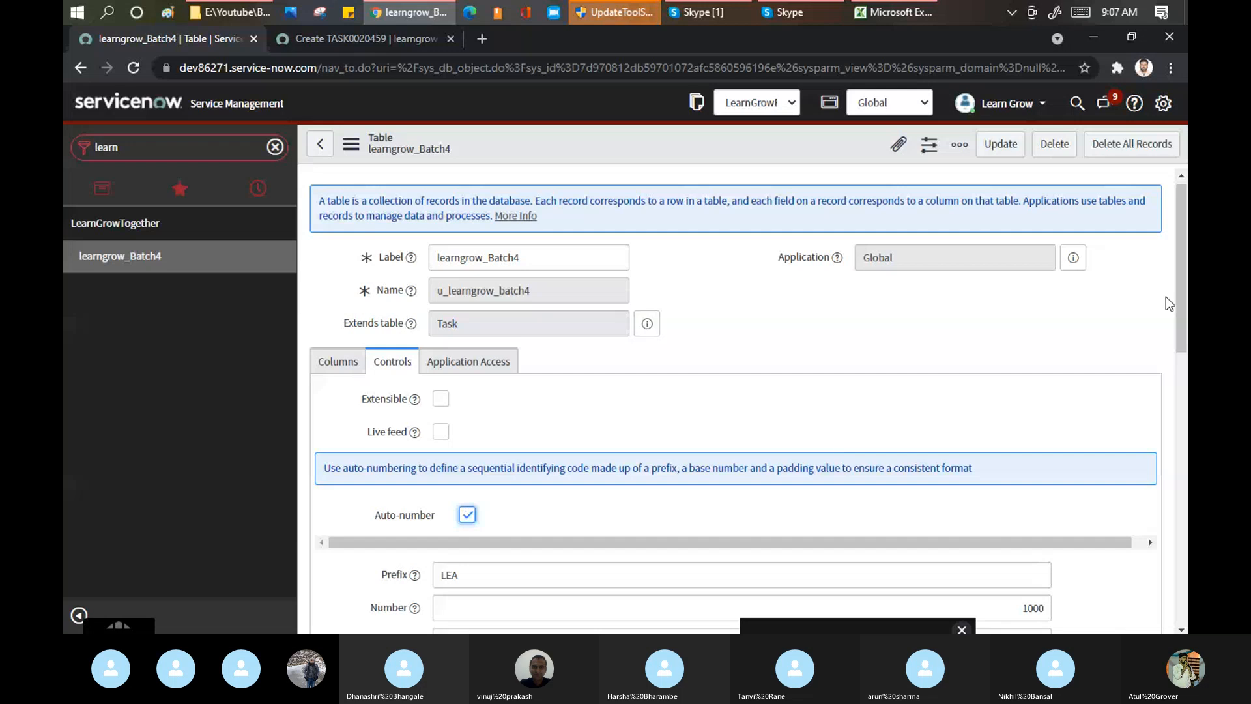
drag(1185, 265, 1186, 356)
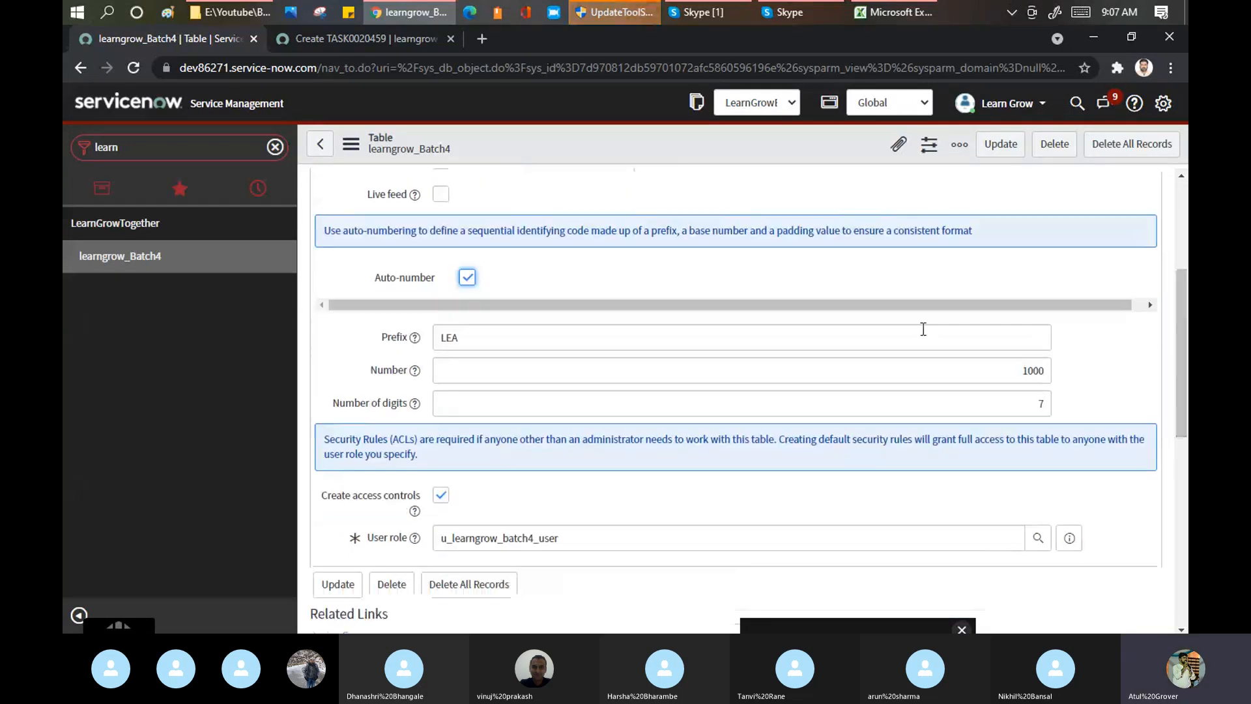
click(587, 340)
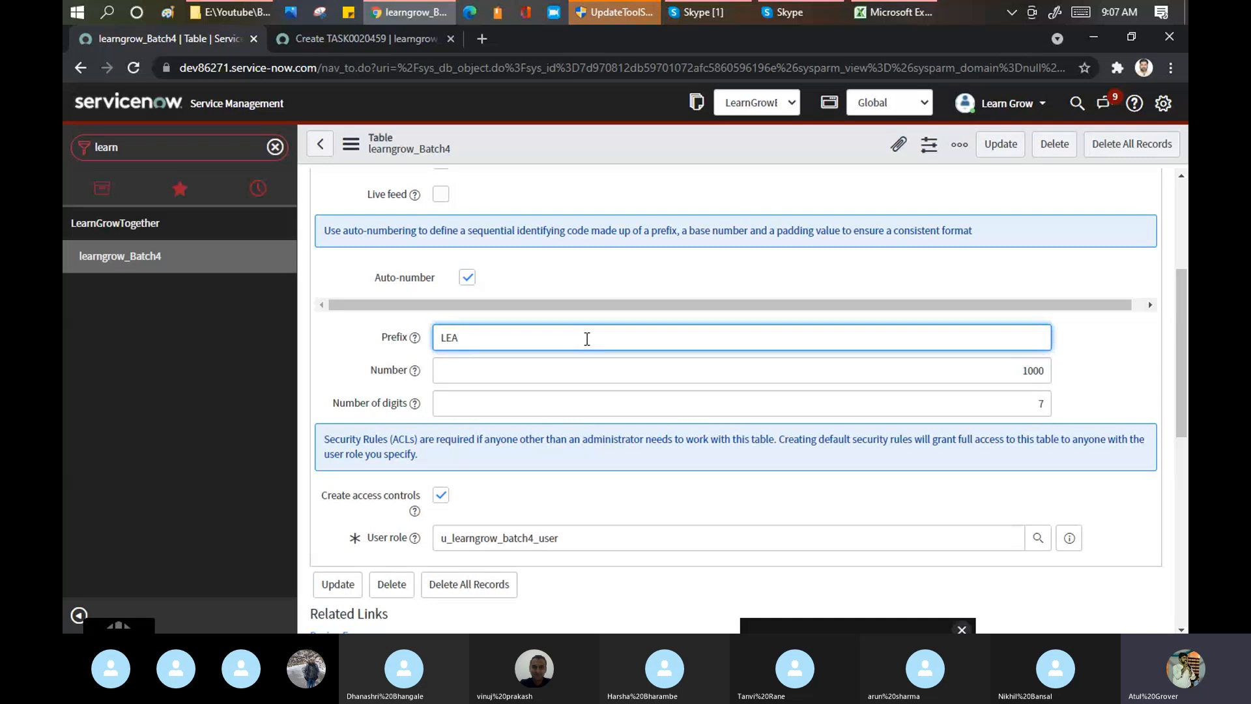
drag(1183, 336, 1183, 281)
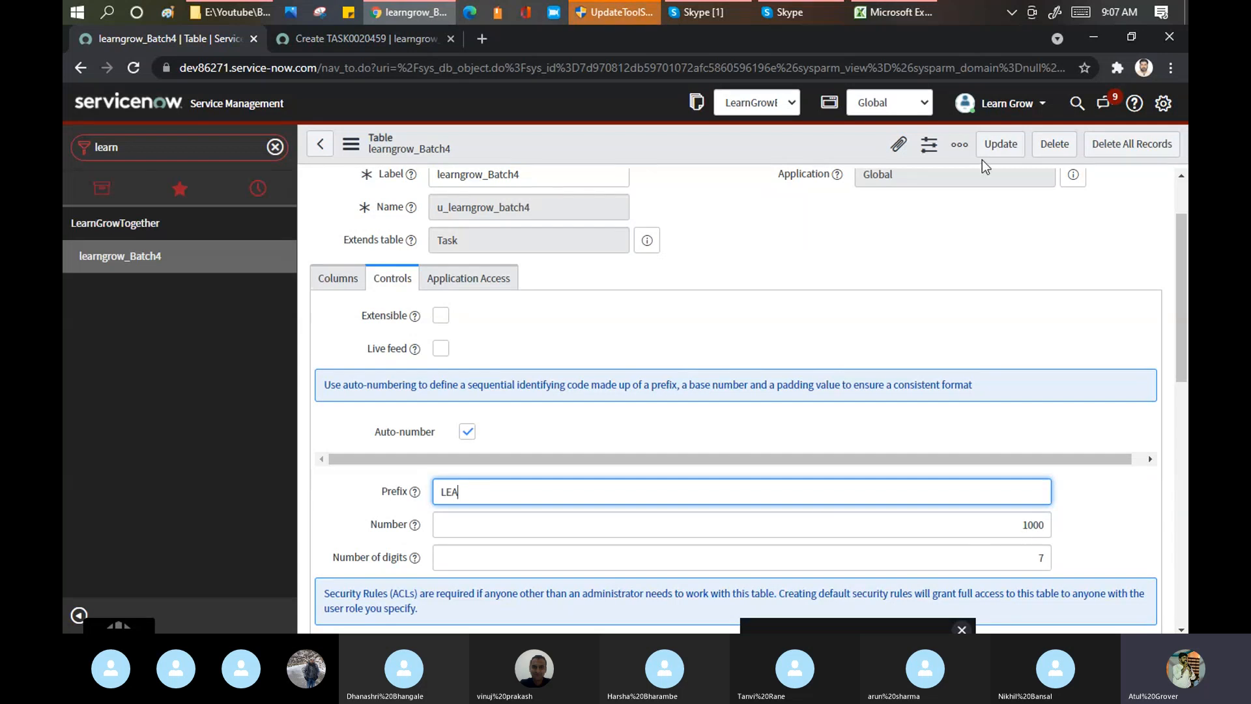
click(1002, 144)
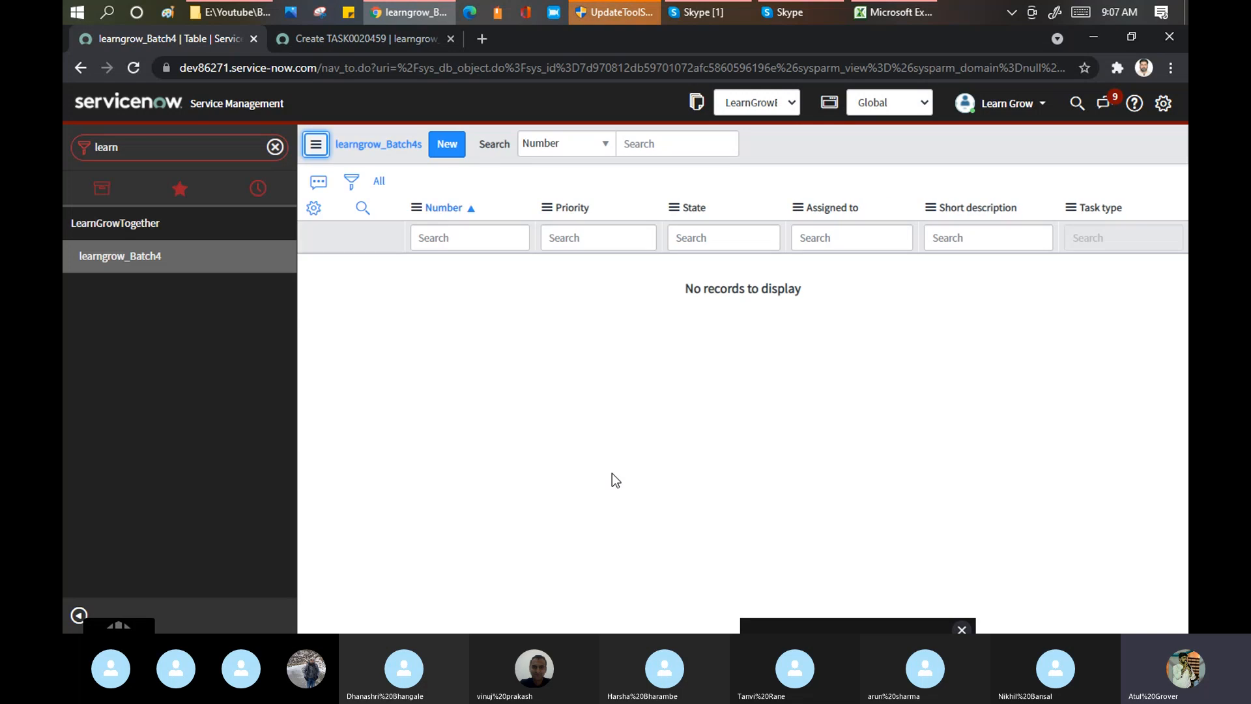
Reload the new learngrow_Batch4 record form and highlight the prefix part of its Number value.
click(397, 42)
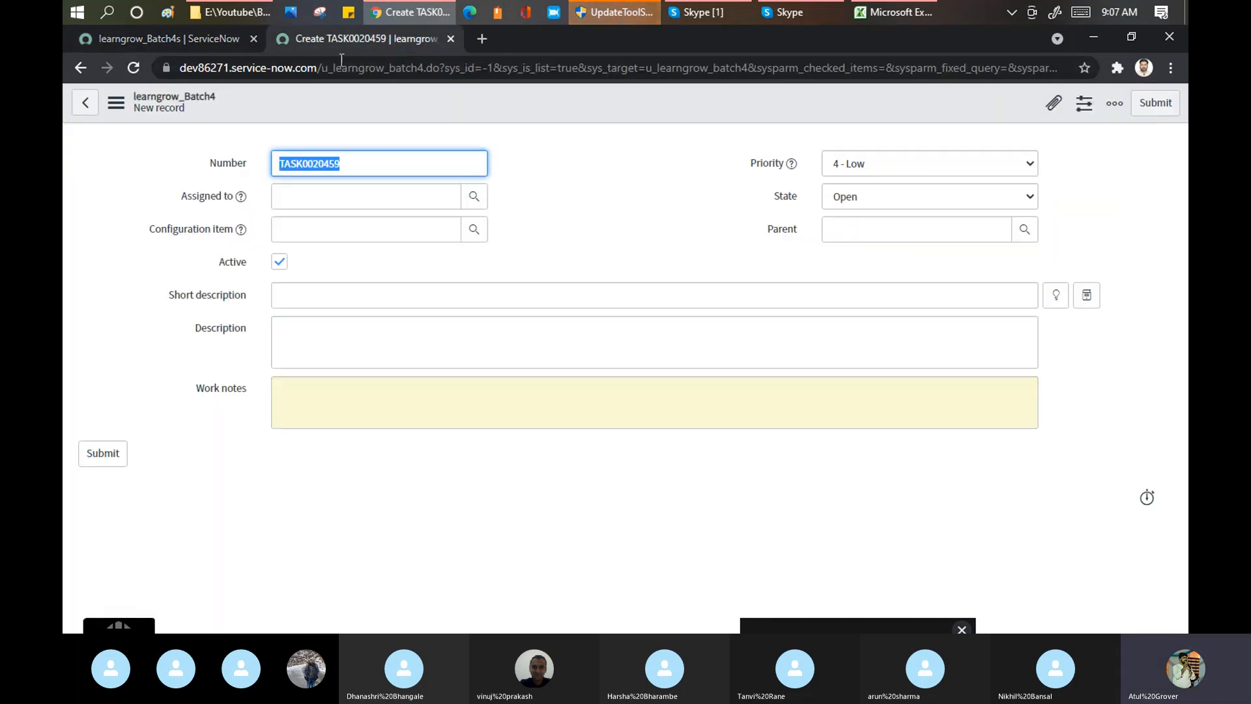
key(F5)
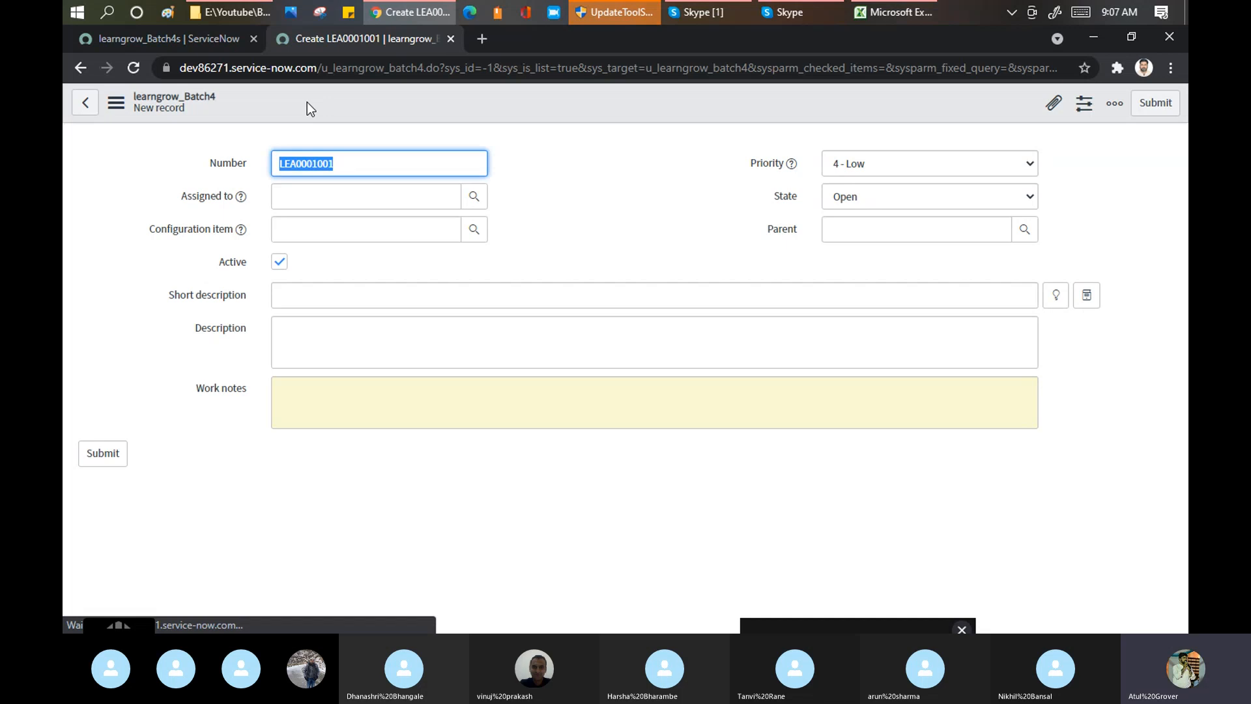
click(359, 170)
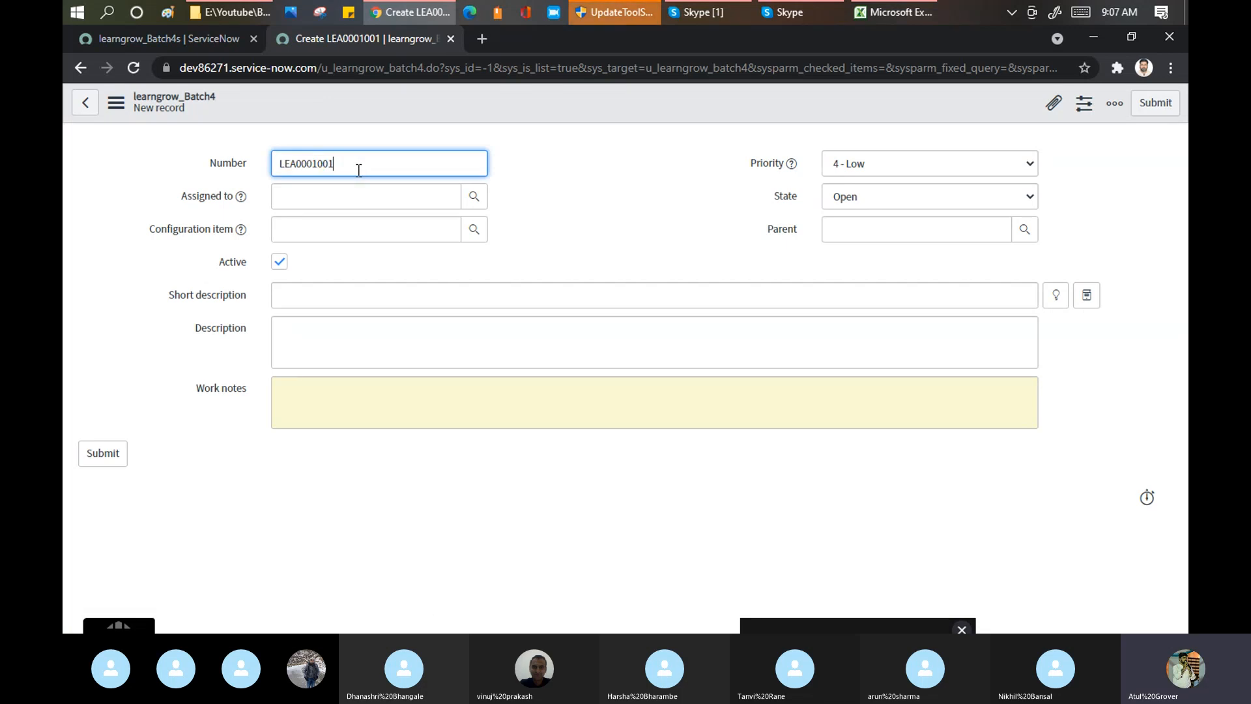
double_click(280, 163)
drag(280, 163, 309, 163)
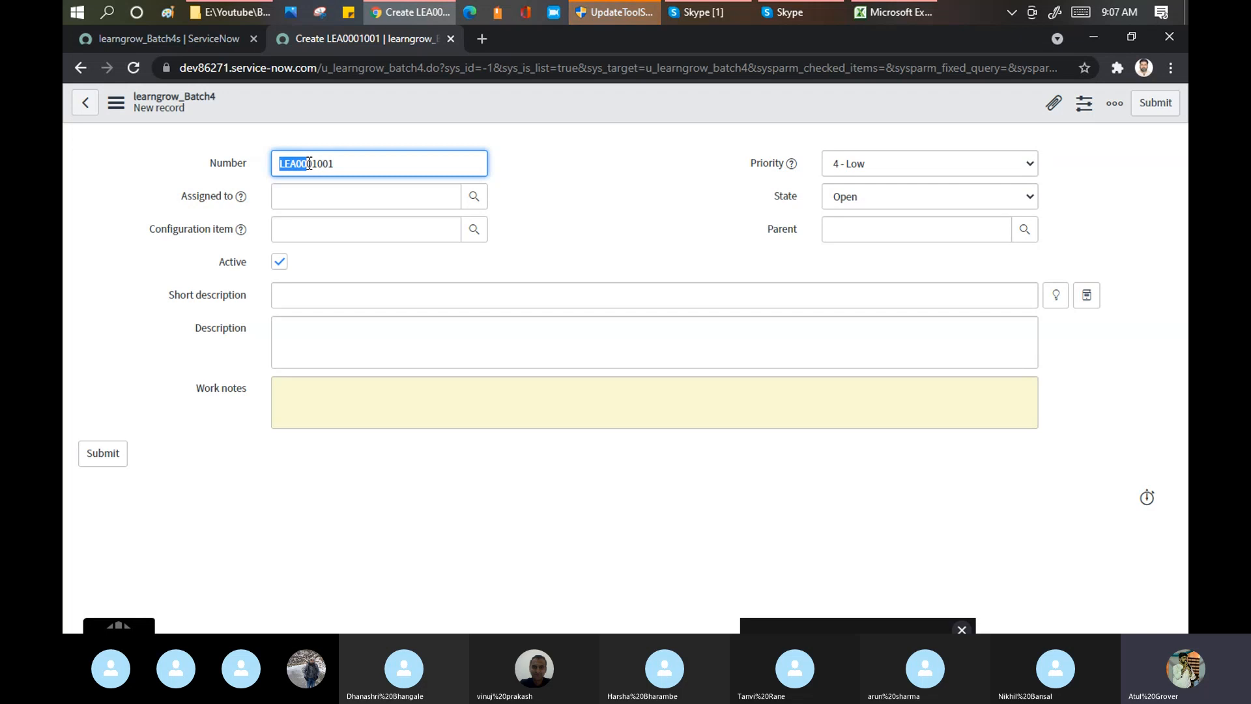
Open the learngrow_Batch4 table configuration from the new record form and review its auto-numbering and access control settings.
click(131, 36)
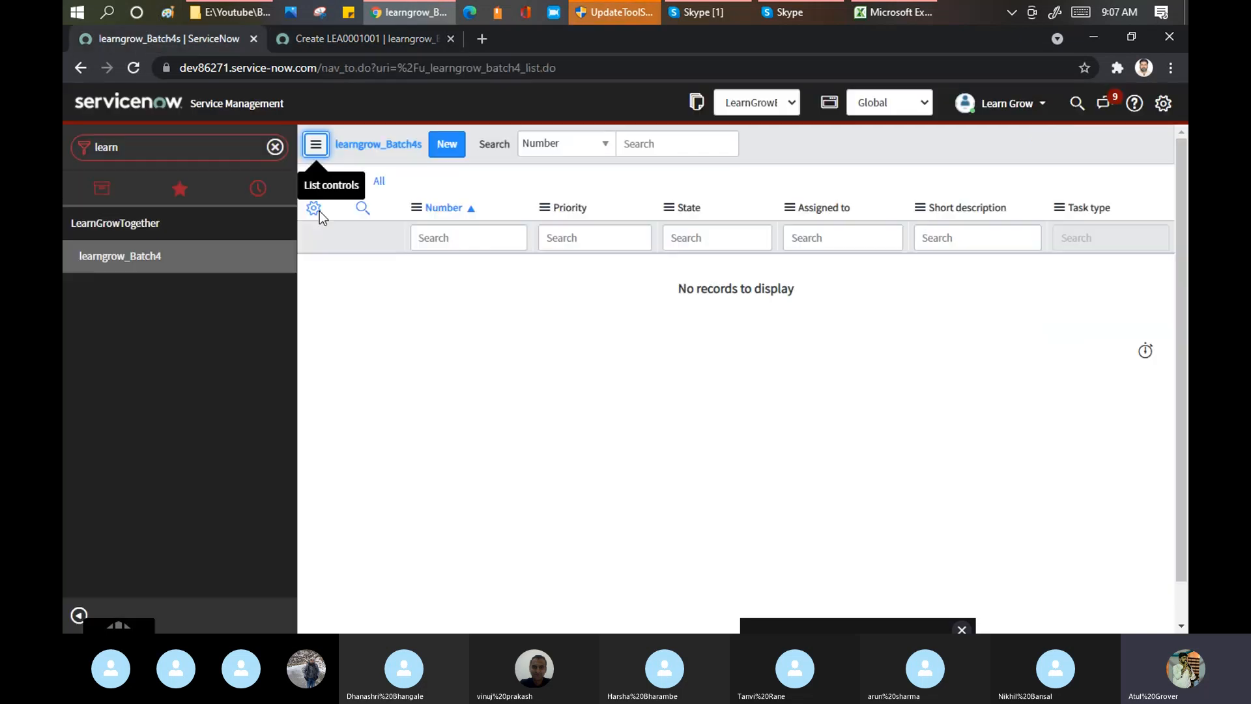
click(205, 143)
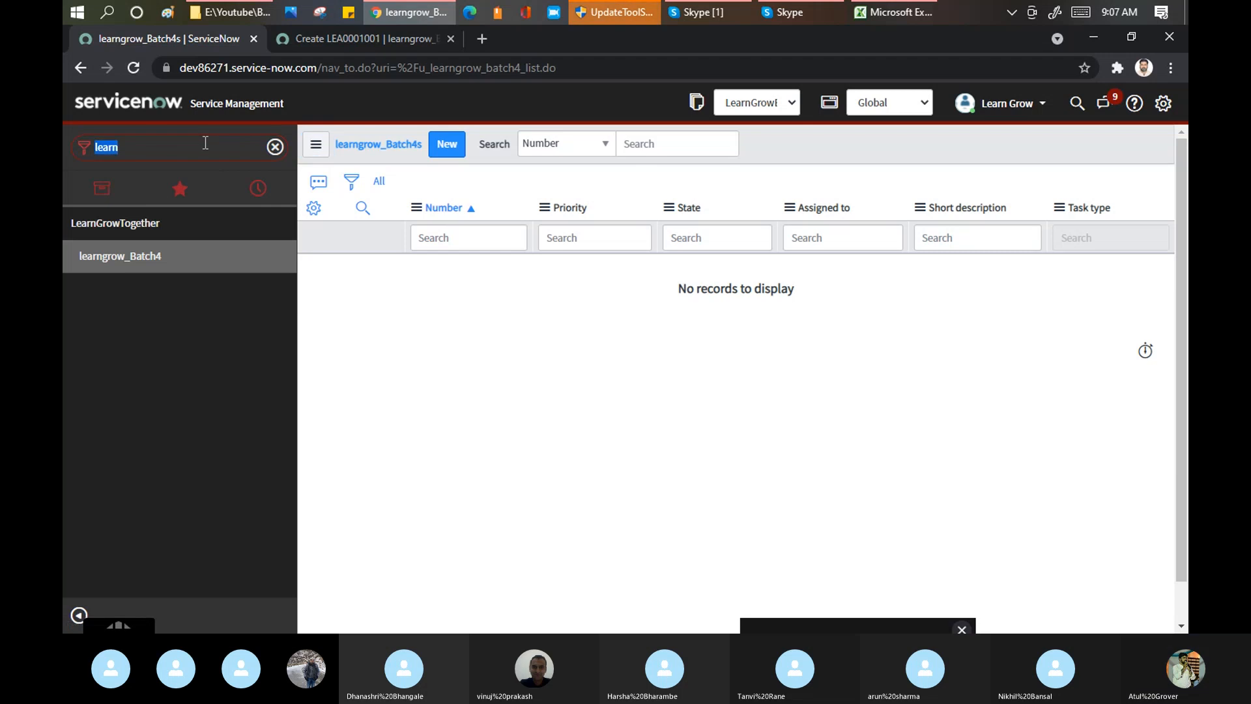
click(397, 34)
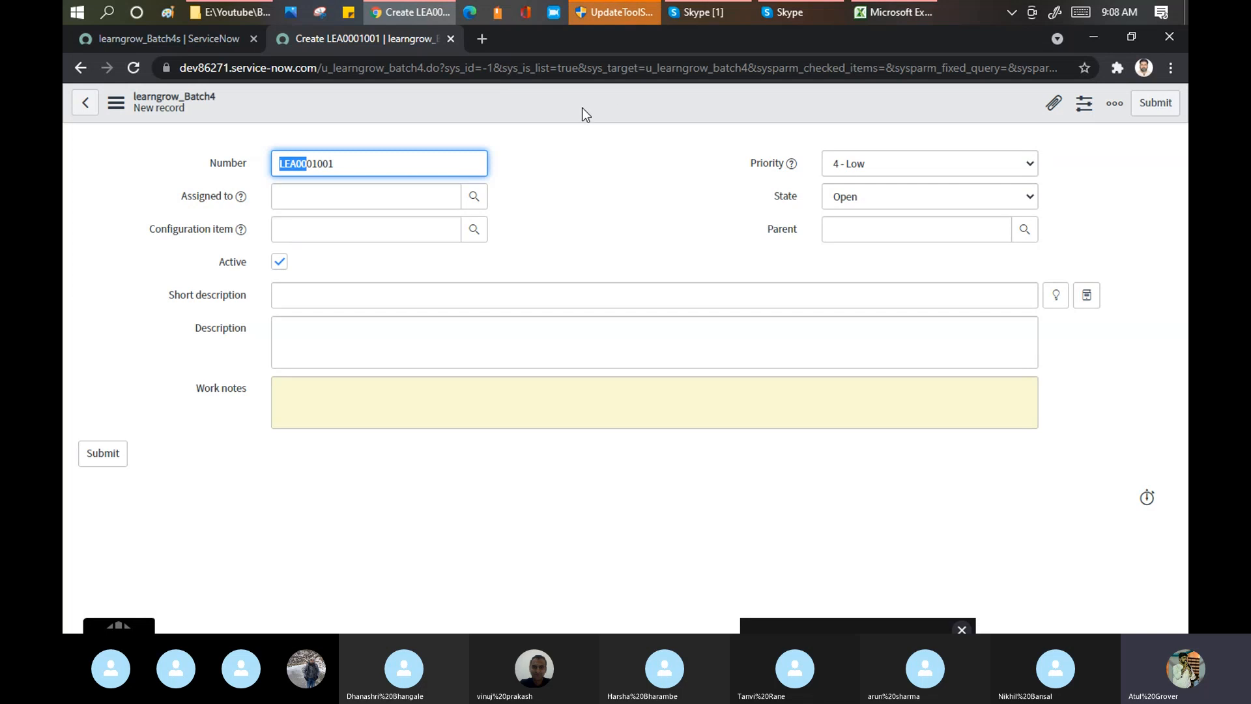
right_click(535, 95)
mouse_move(618, 130)
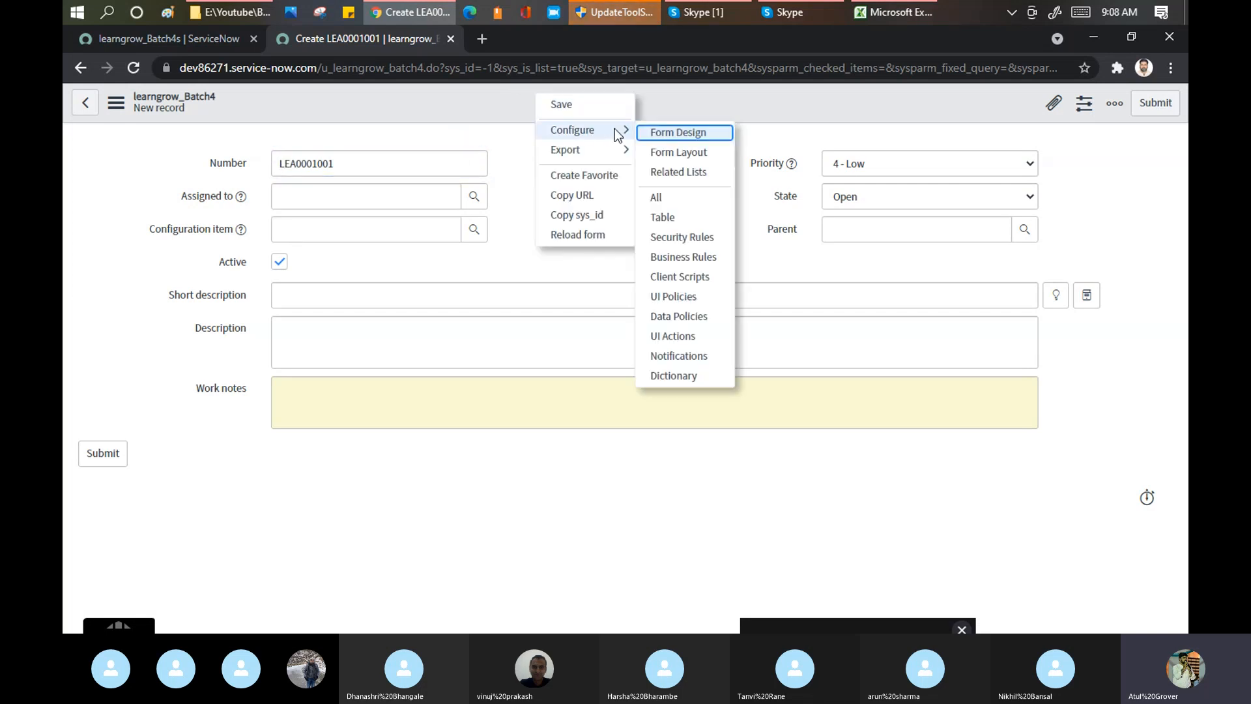
click(669, 216)
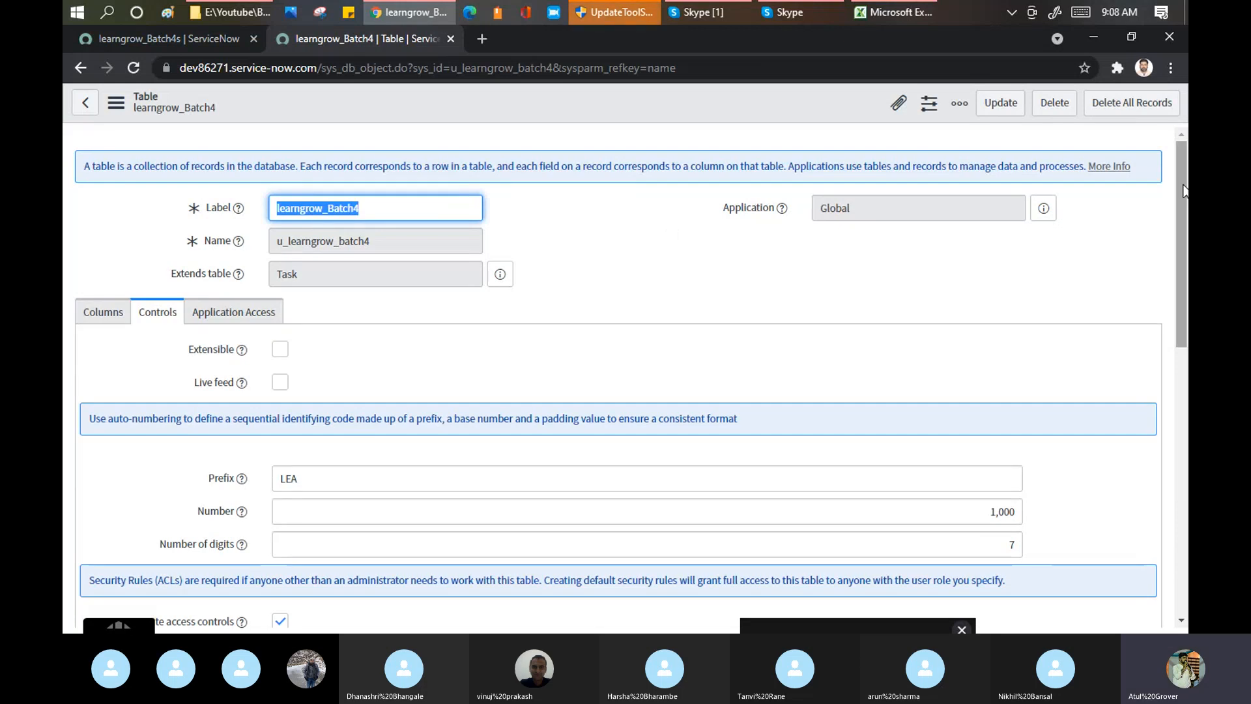
drag(1185, 191, 1183, 299)
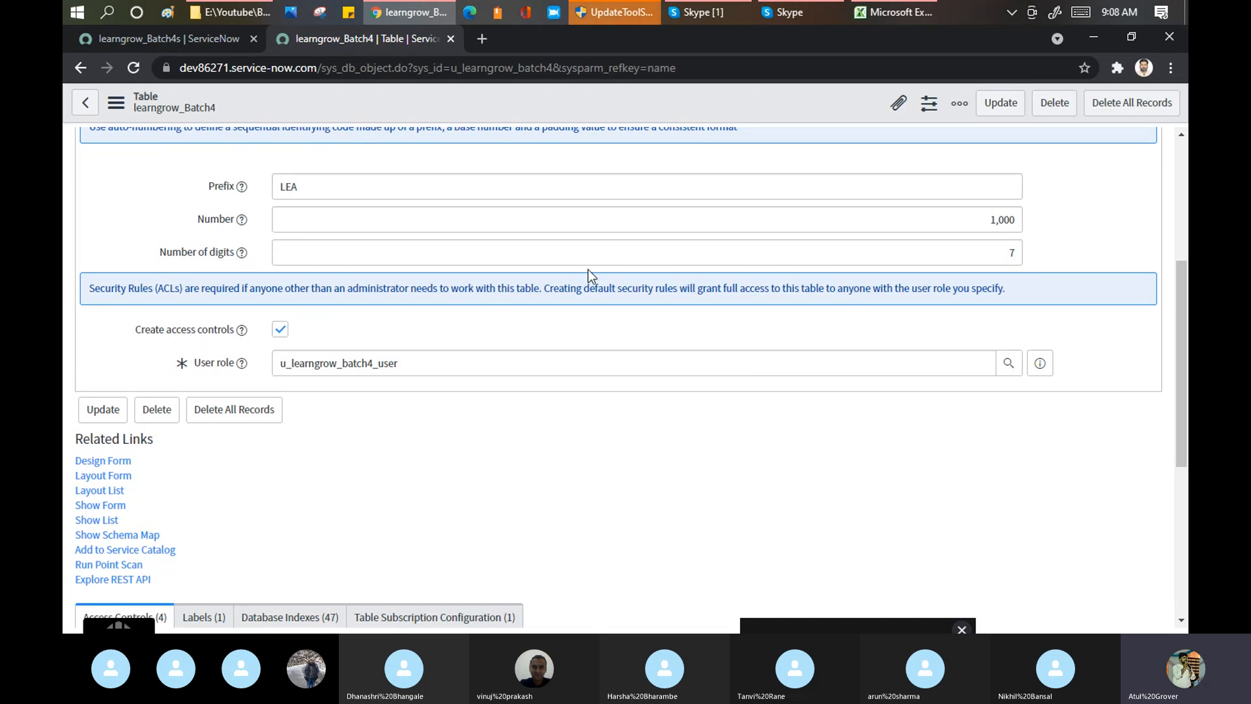
scroll(1178, 159, up, 5)
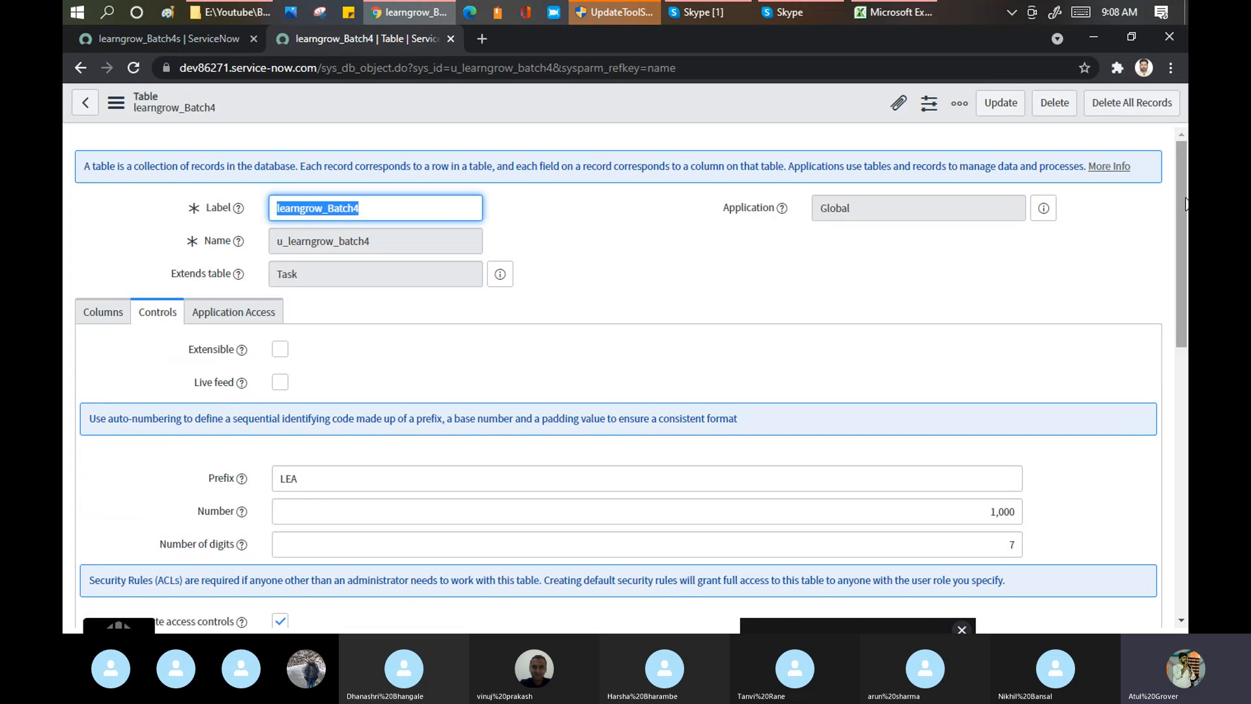
Examine the Create access controls and User role settings of the learngrow_Batch4 table.
drag(1182, 203, 1181, 362)
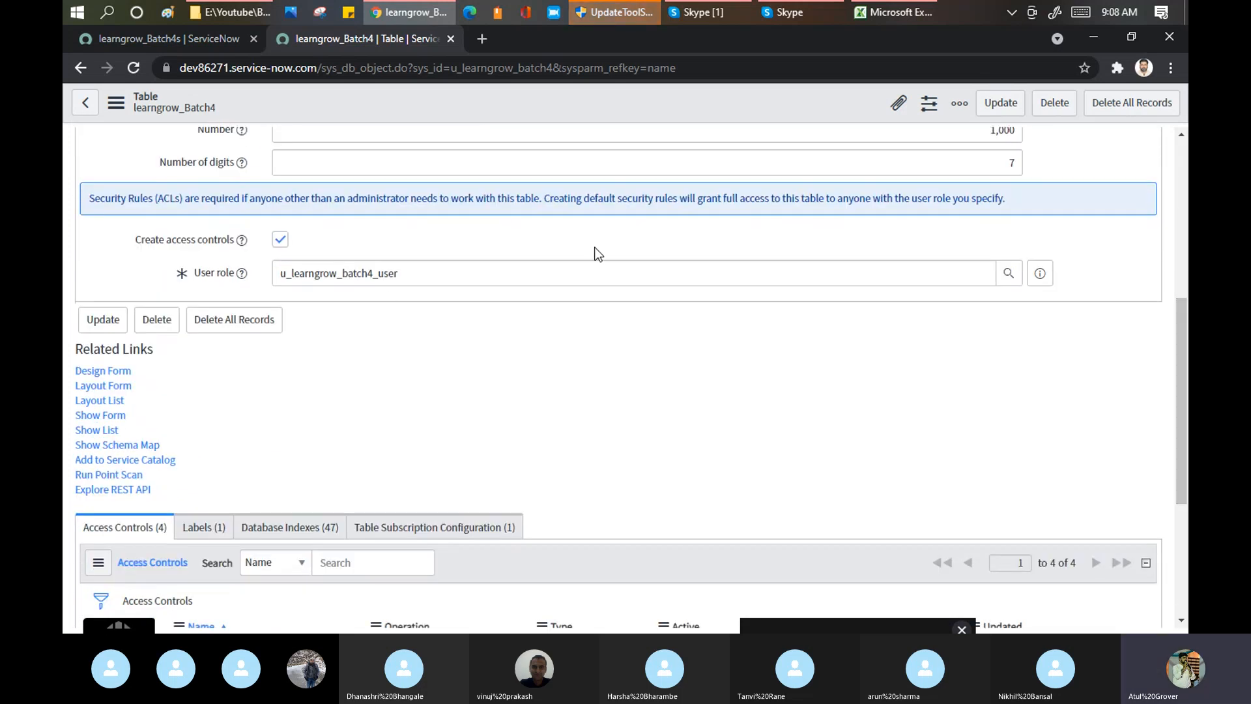
click(419, 277)
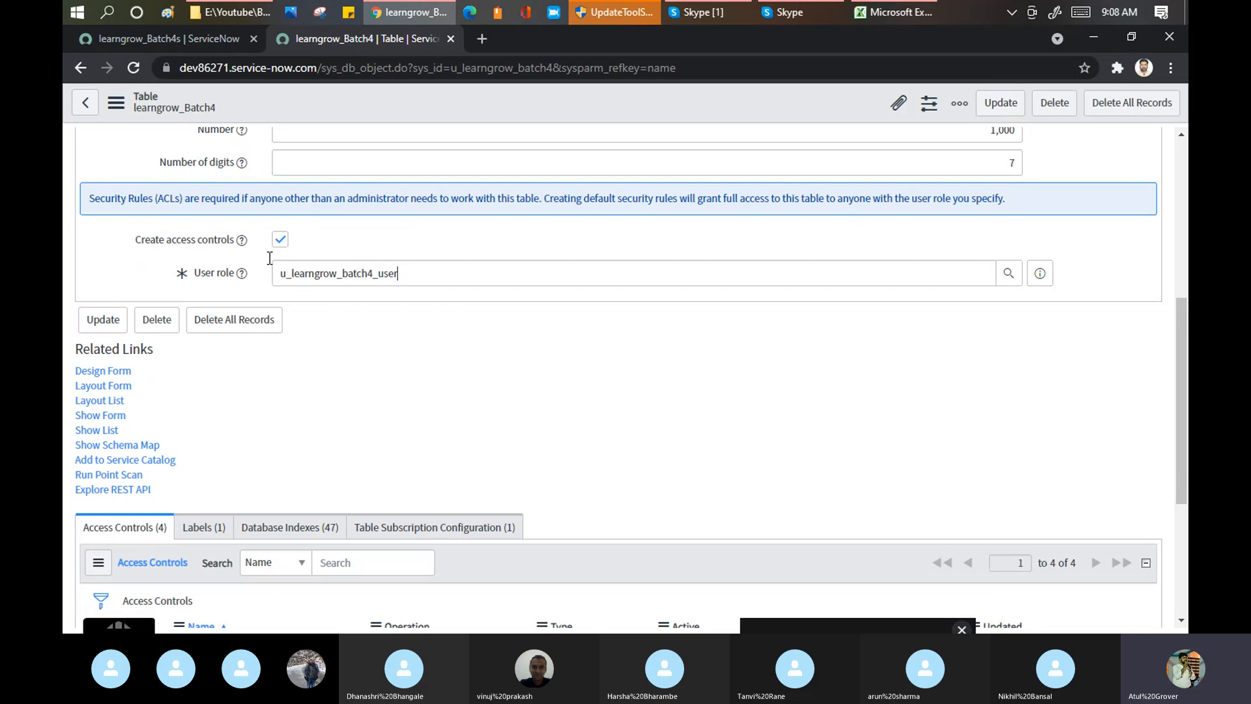
click(210, 257)
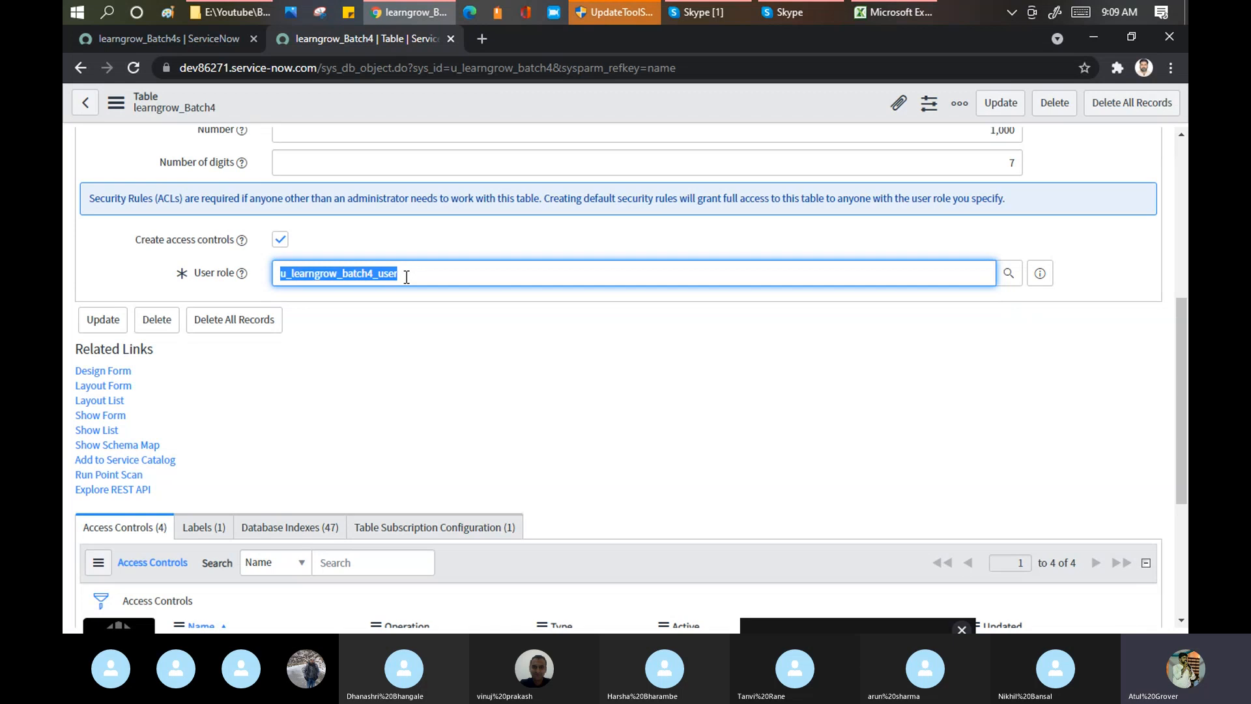
click(696, 13)
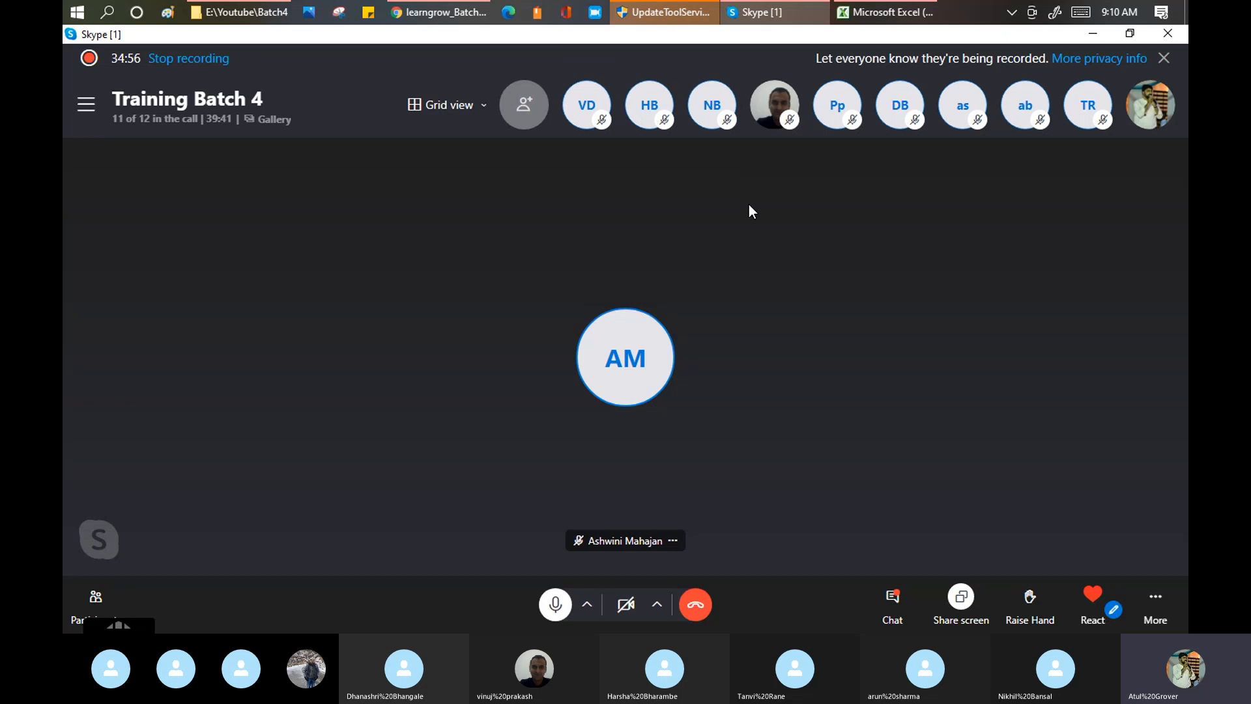
click(447, 9)
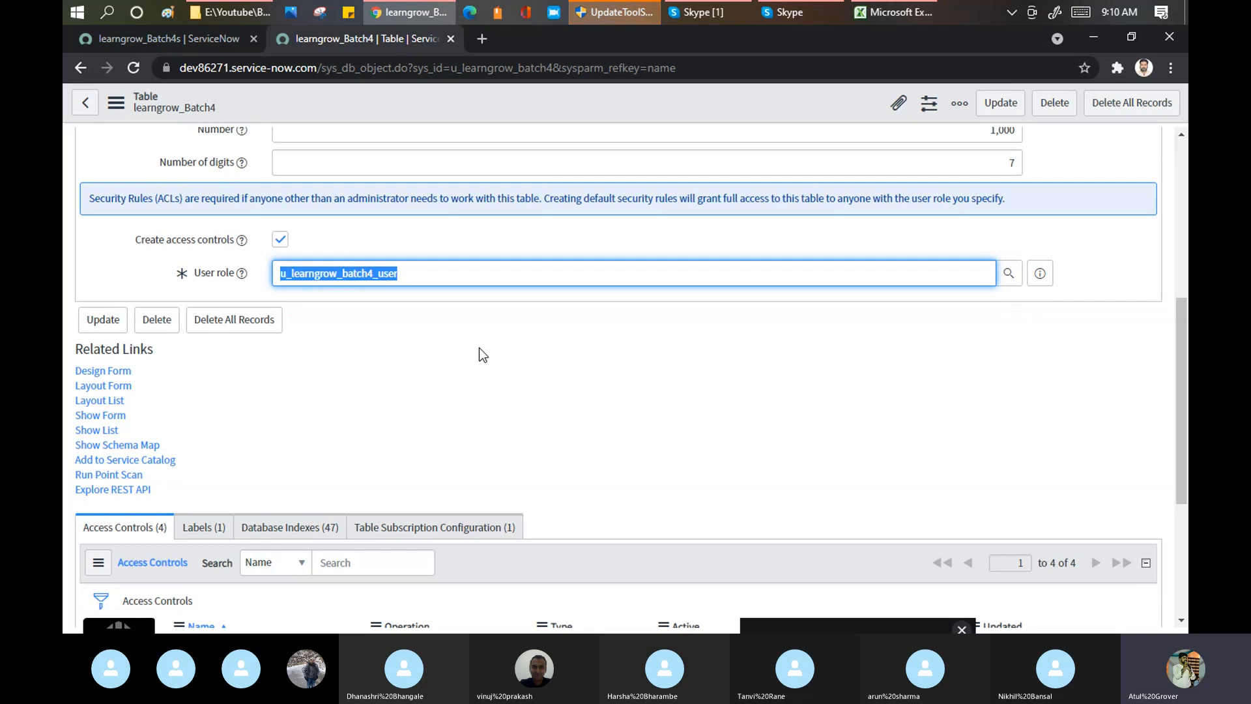
click(725, 14)
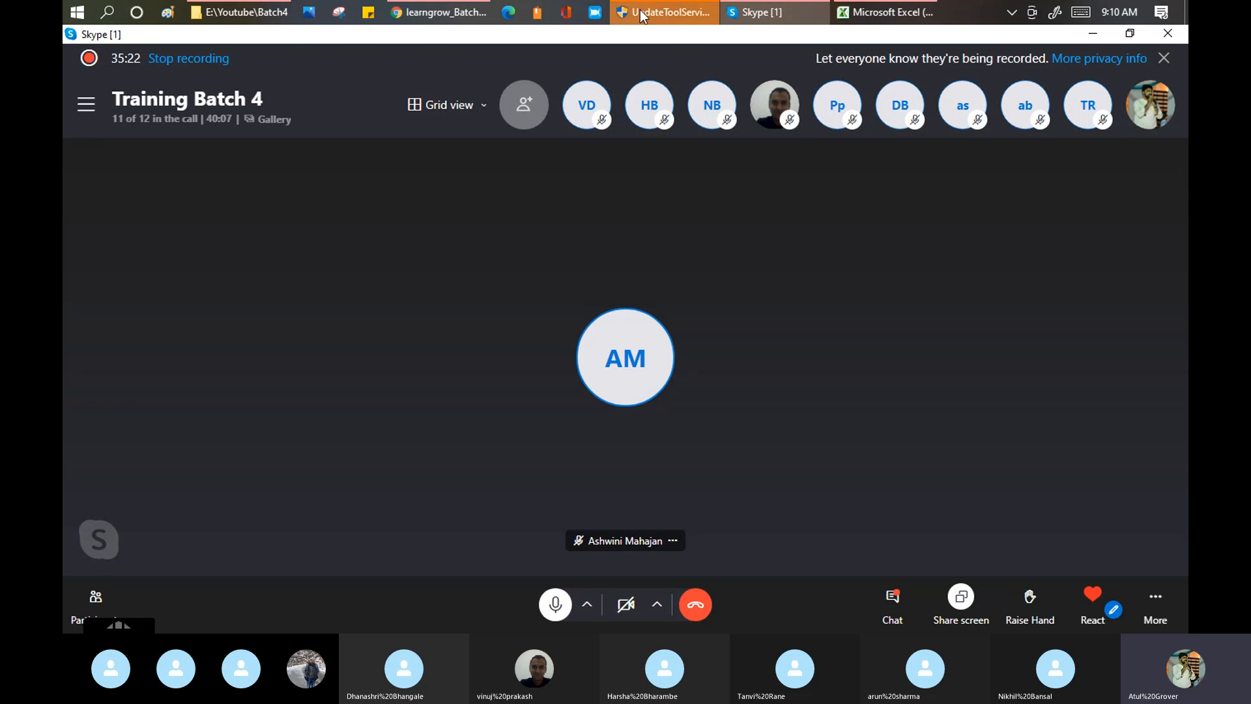
click(449, 9)
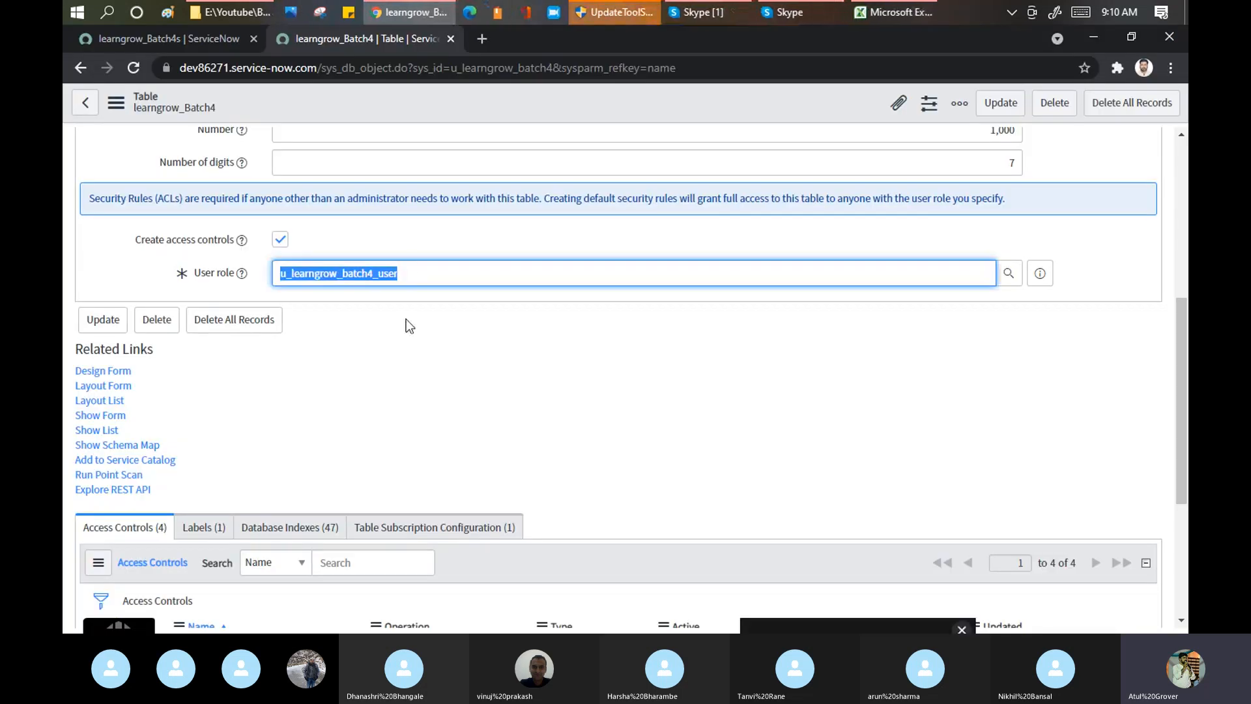
click(419, 267)
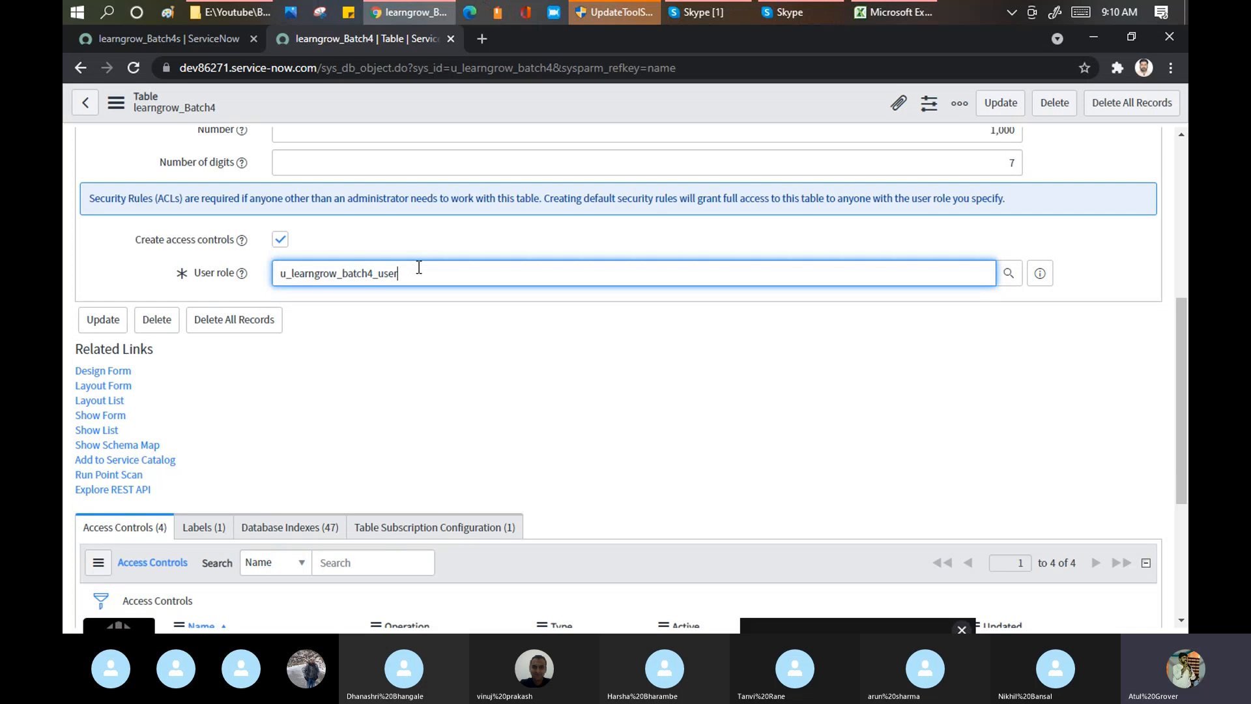
drag(414, 271, 276, 273)
right_click(277, 274)
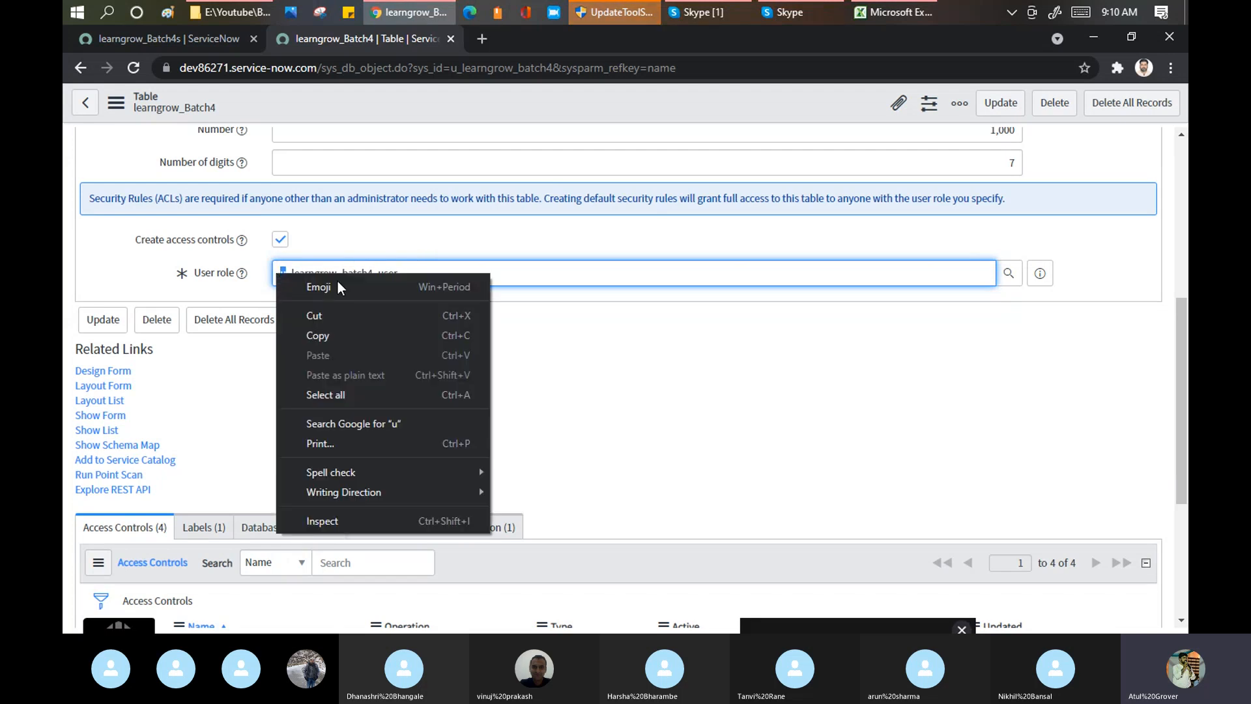
click(626, 368)
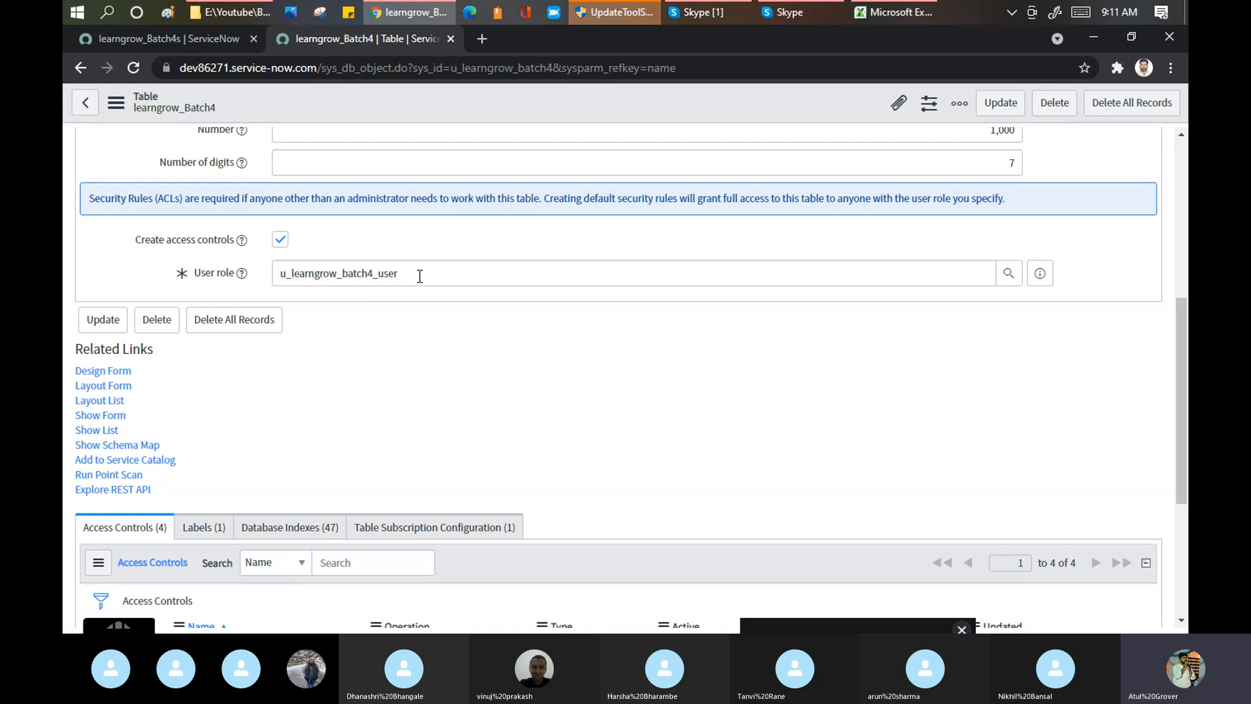
Set the table's User role to admin and accept swapping the role on its existing access controls.
drag(420, 277, 251, 244)
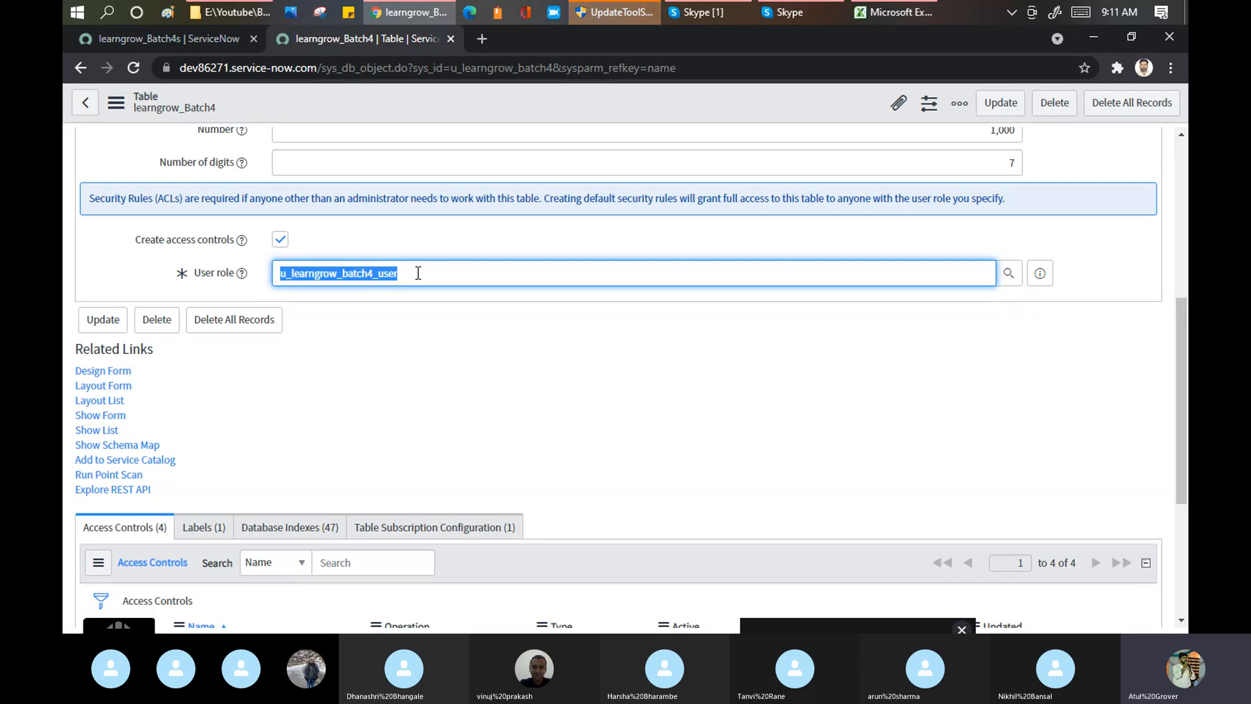
text(**)
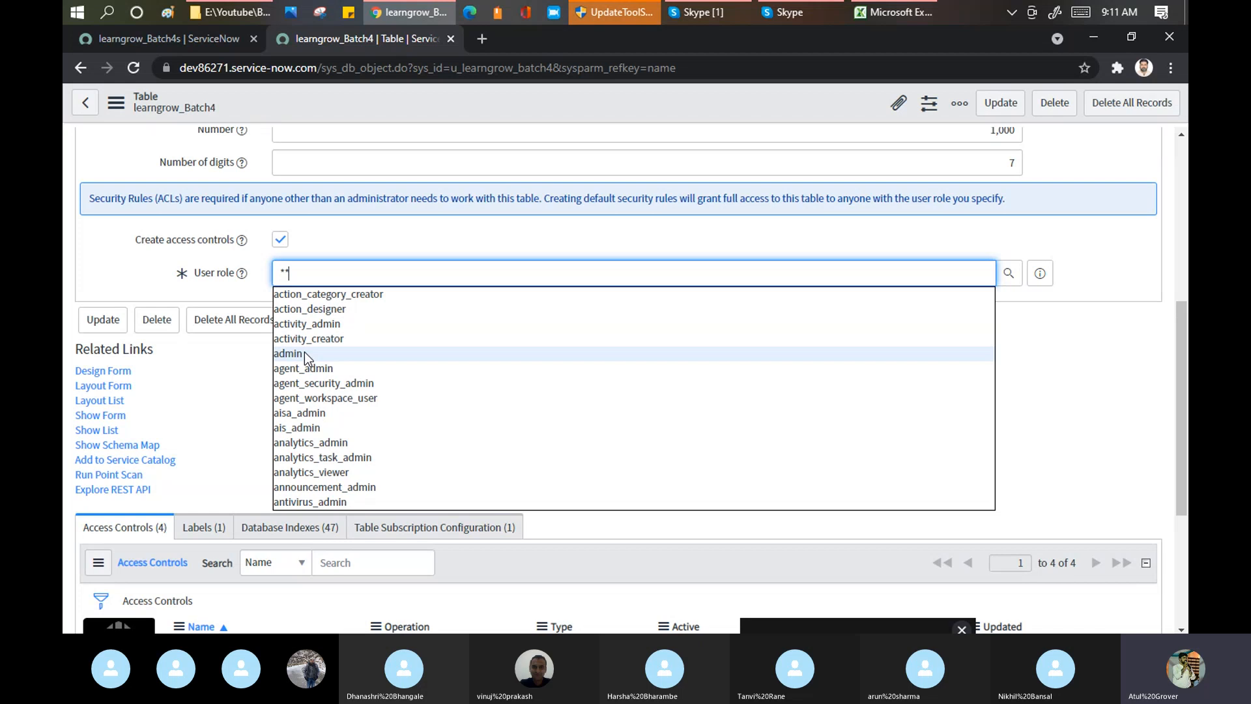
click(304, 352)
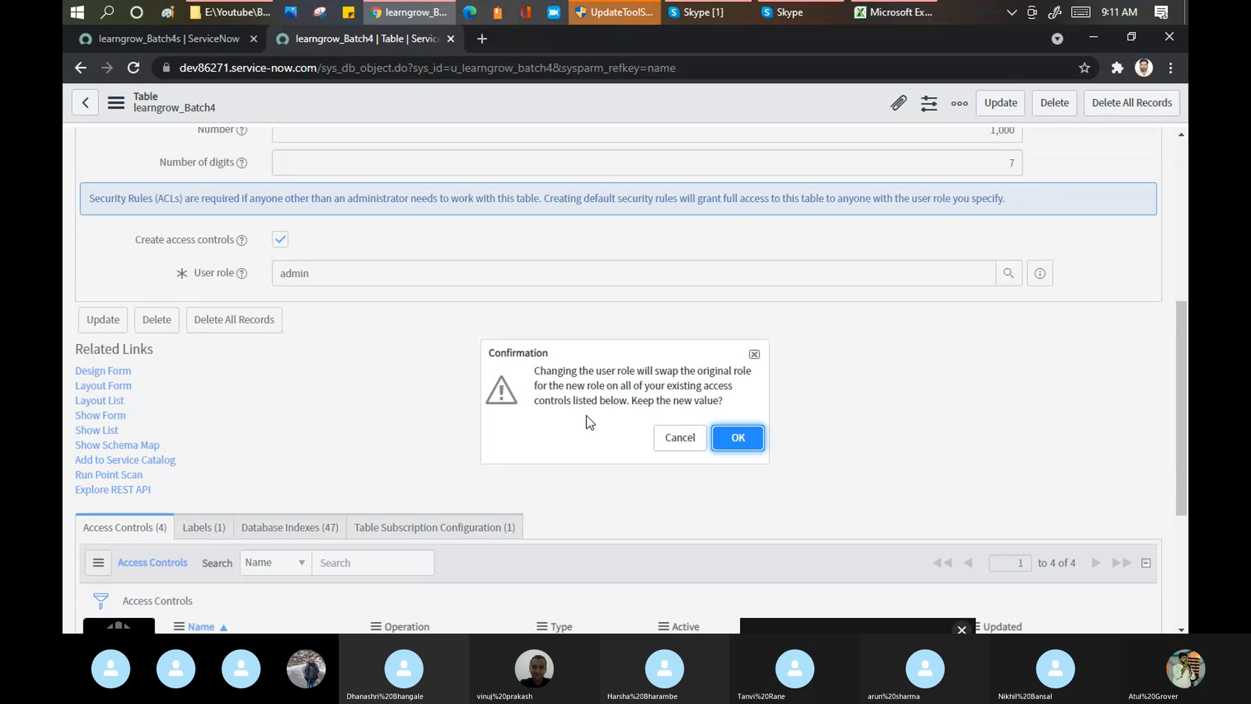
click(751, 448)
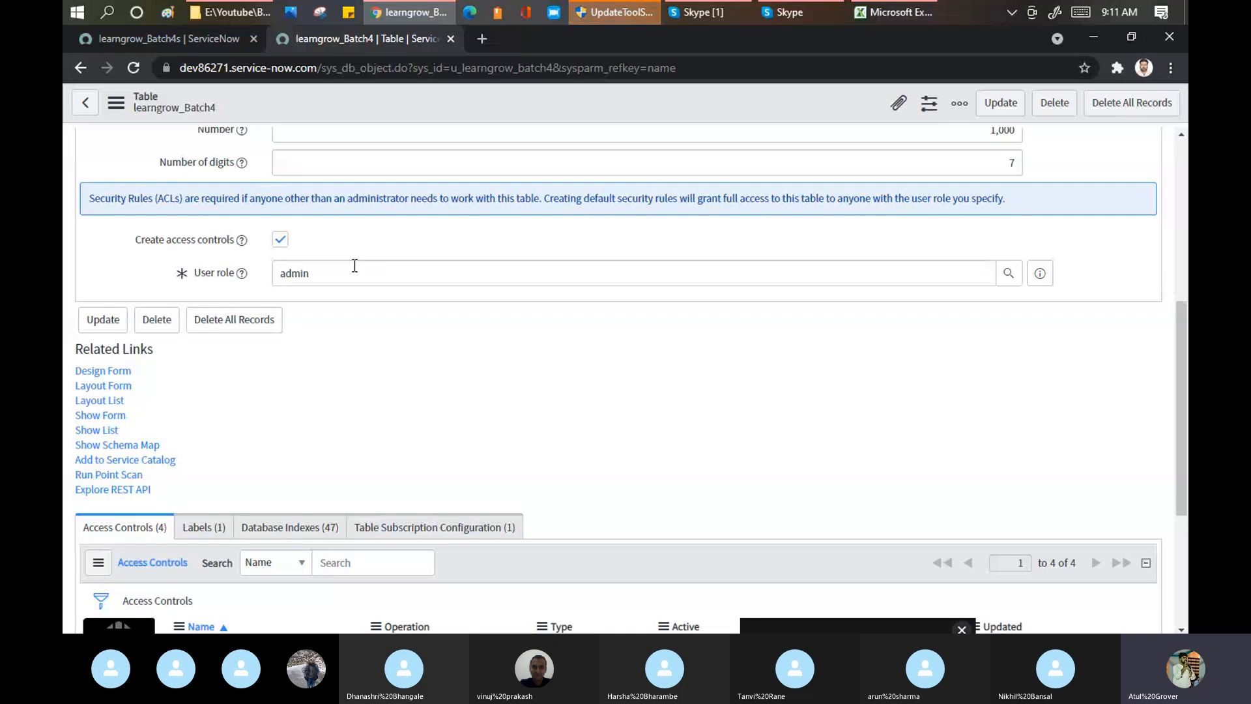
Switch the table form to the Tables view, saving the pending changes to learngrow_Batch4.
drag(352, 268, 260, 271)
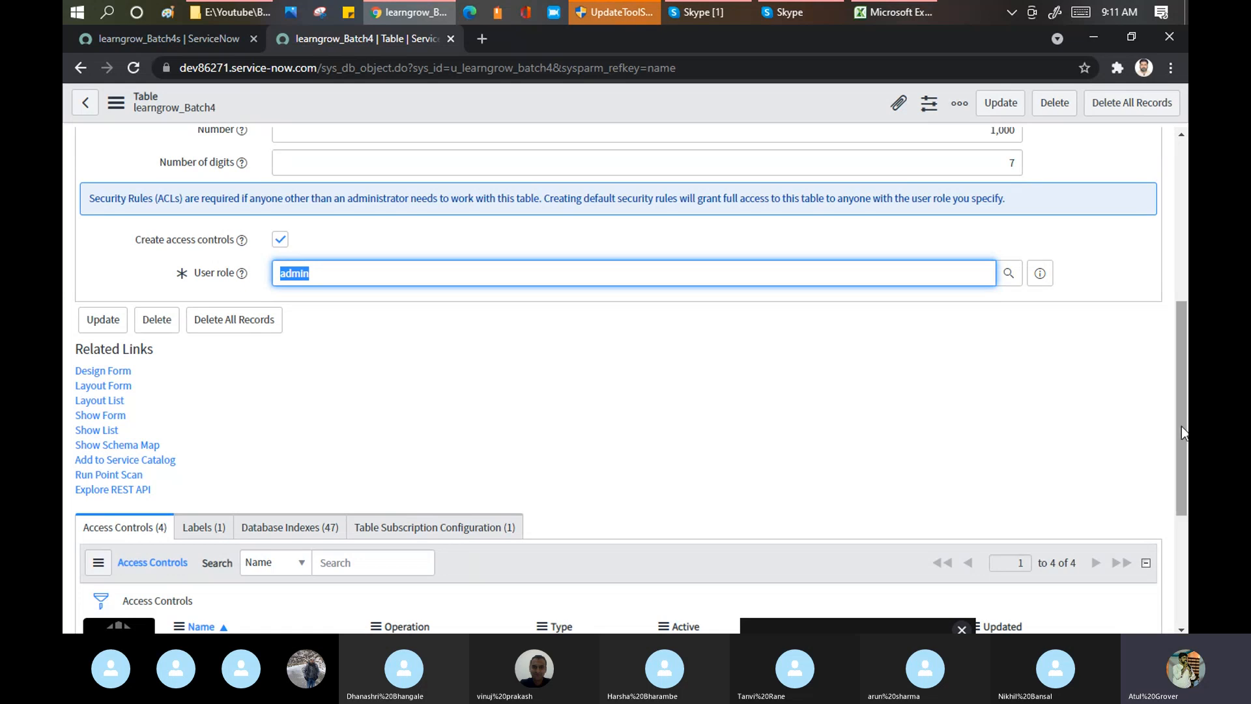
drag(1182, 426, 1186, 270)
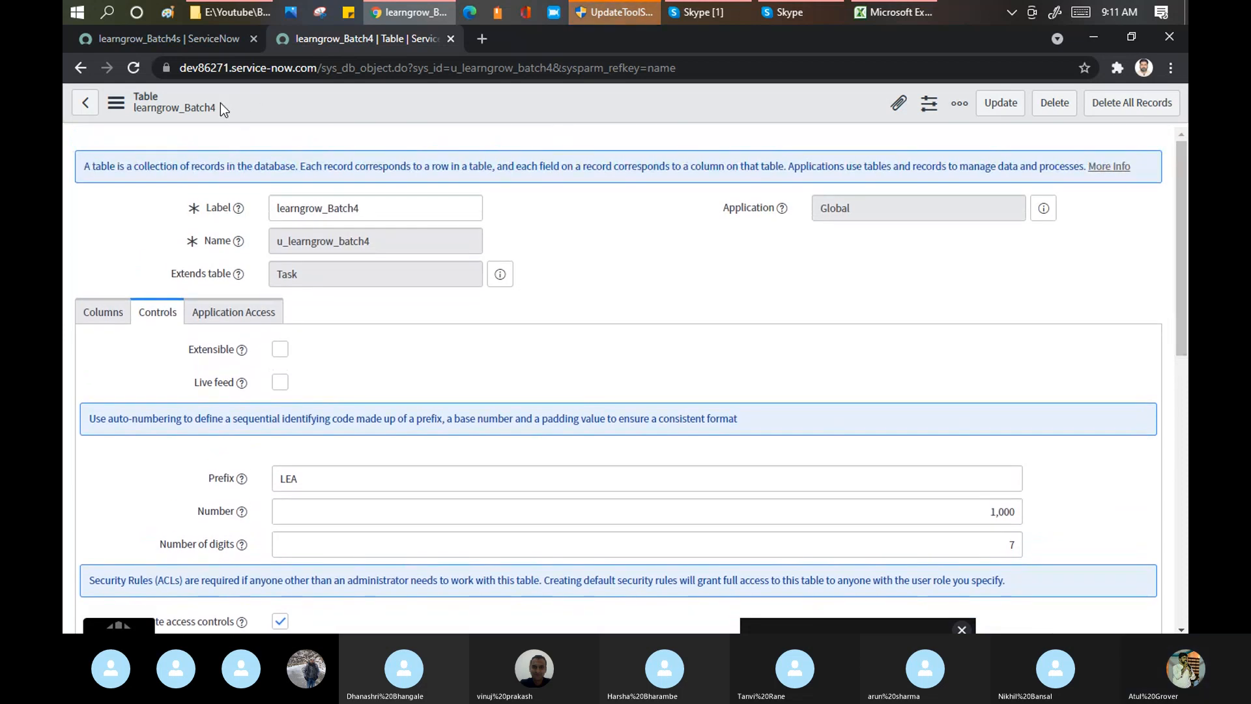
click(116, 103)
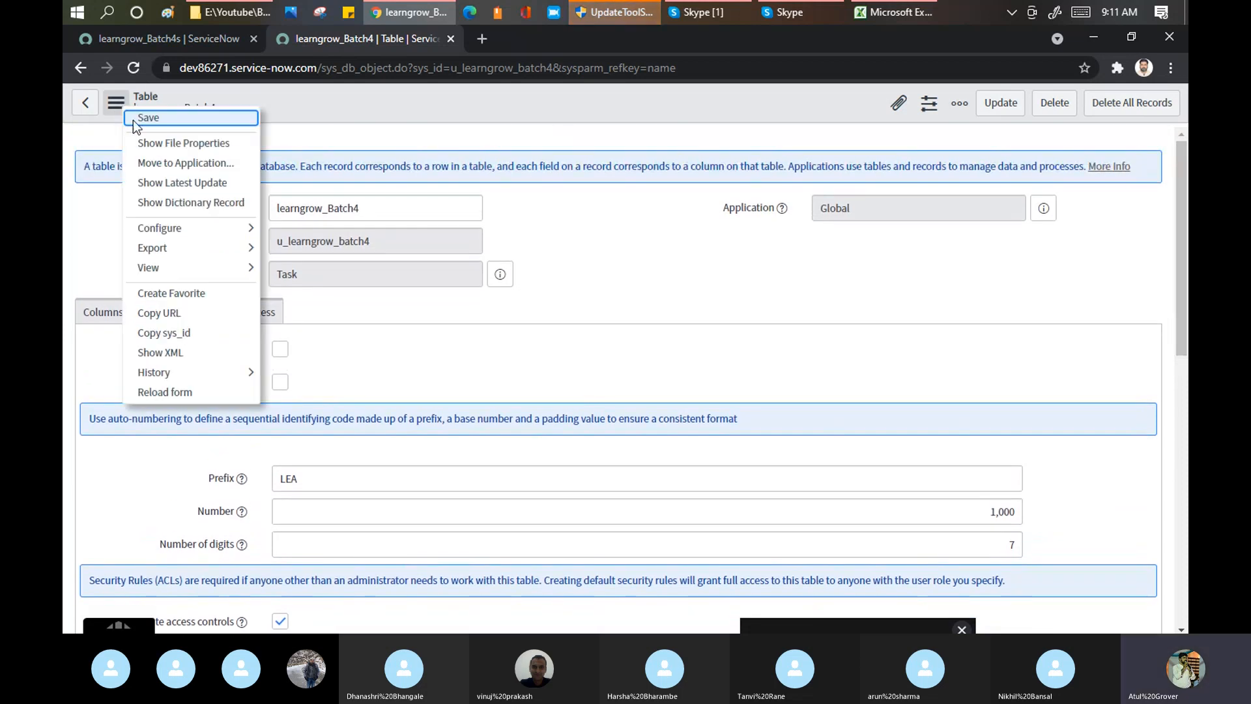
mouse_move(222, 264)
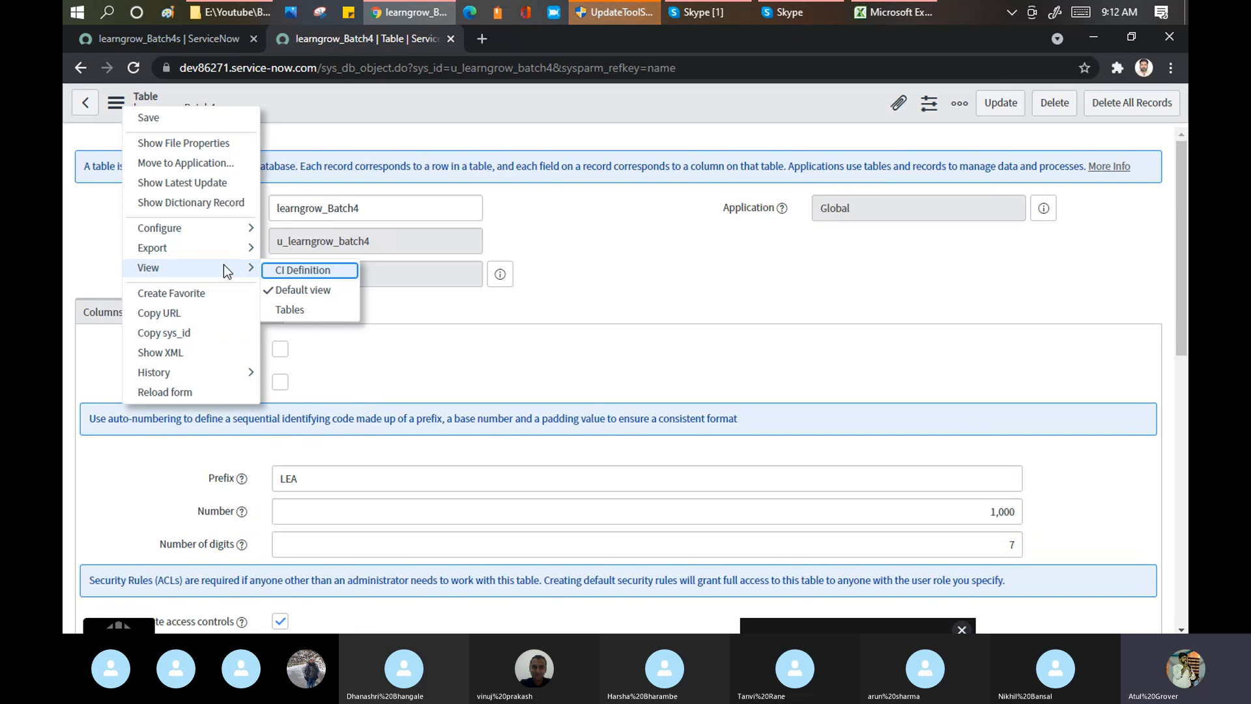
click(291, 310)
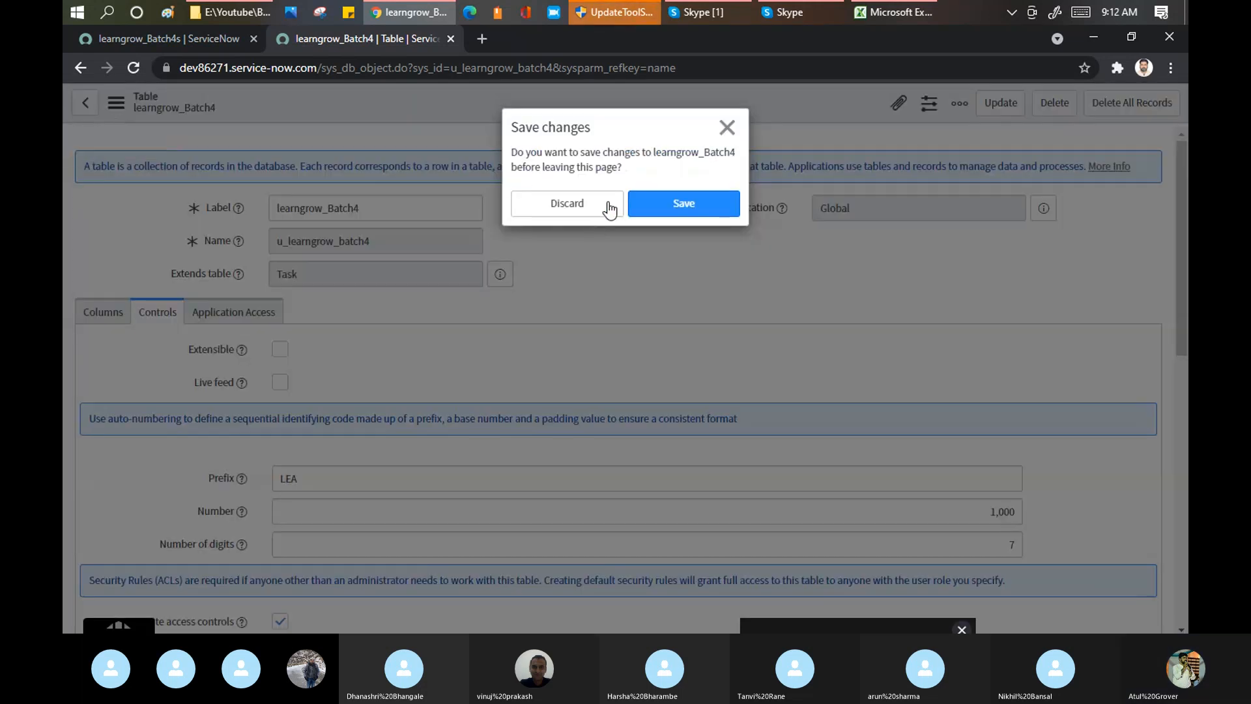
click(641, 205)
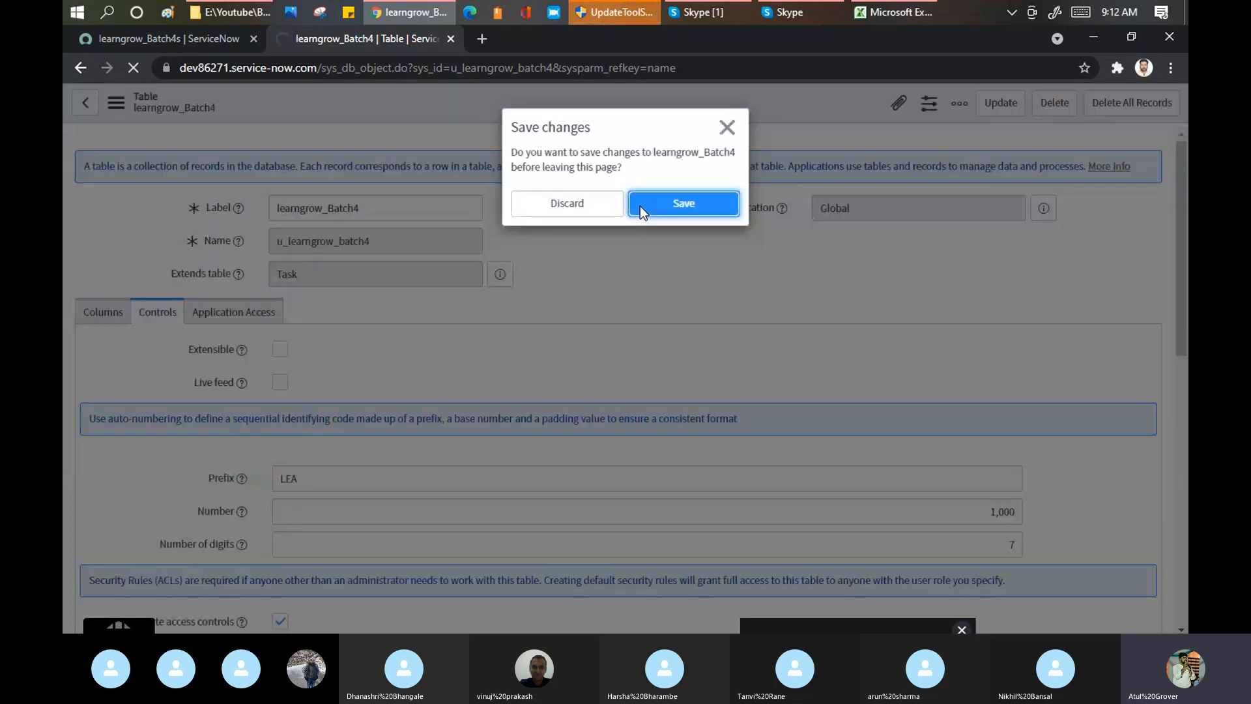
click(640, 206)
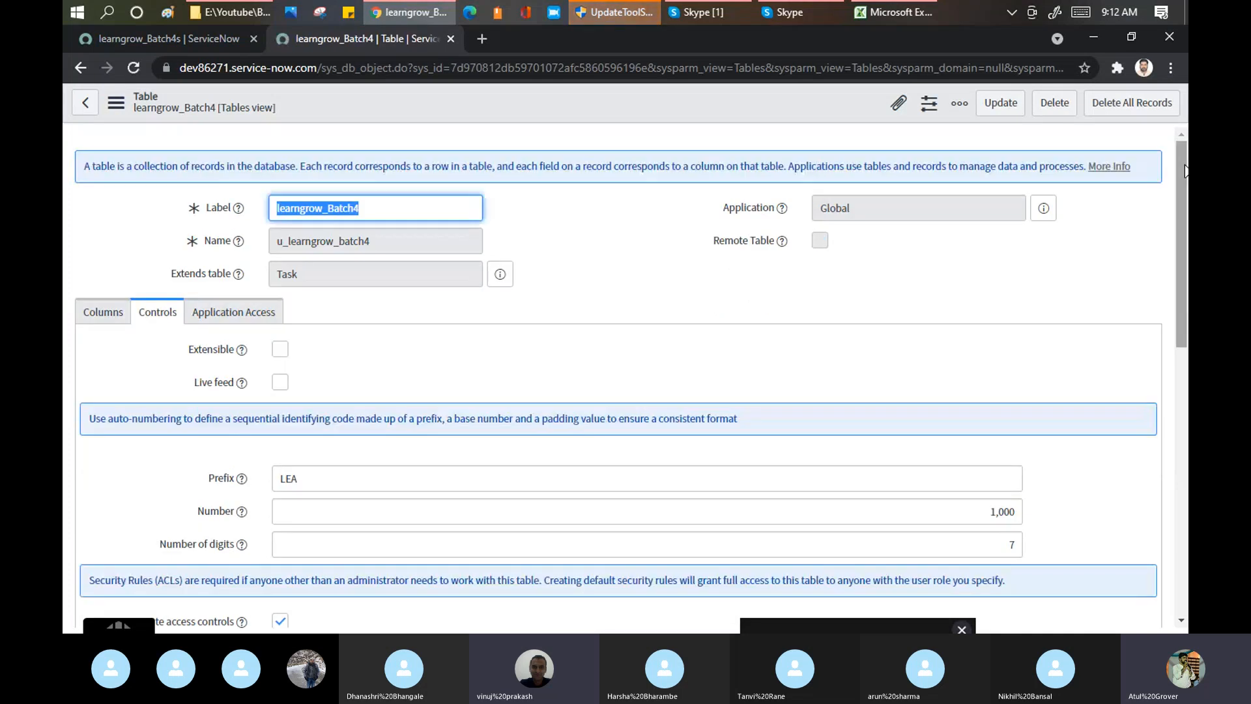
Review the saved User role and access control settings of the table in the Tables view.
drag(1185, 171, 1185, 253)
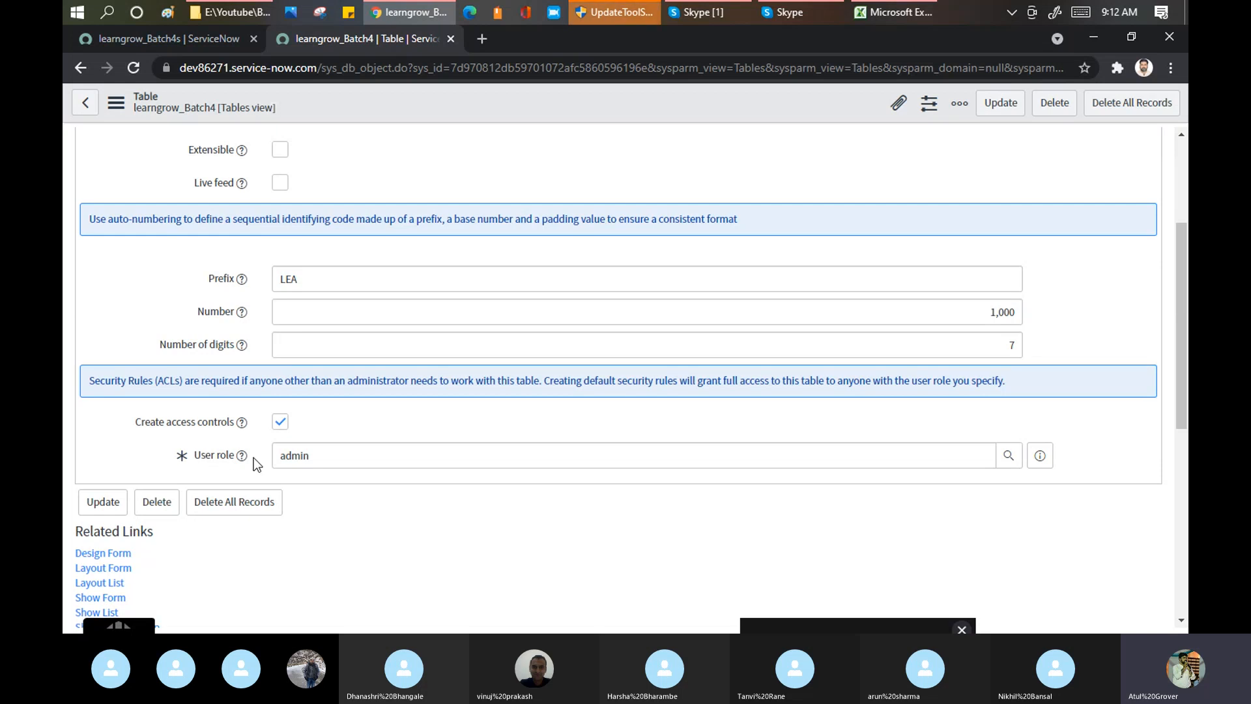
drag(331, 455, 266, 454)
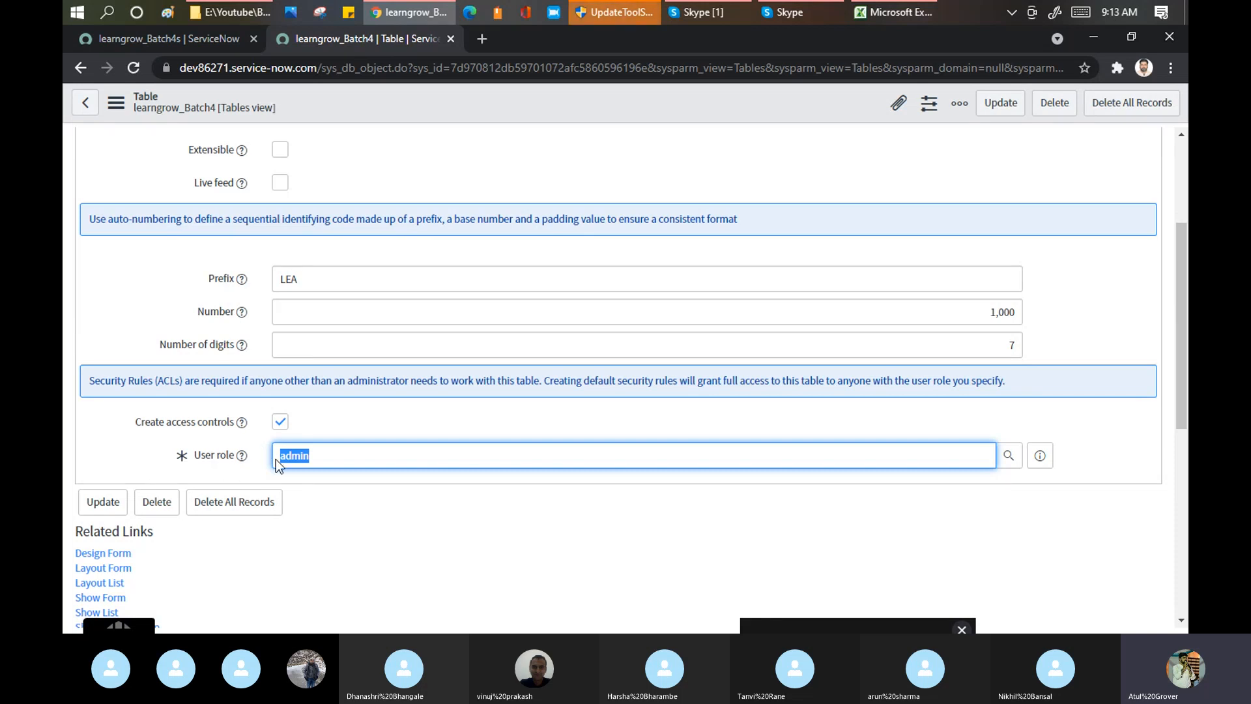
click(342, 453)
drag(342, 453, 196, 431)
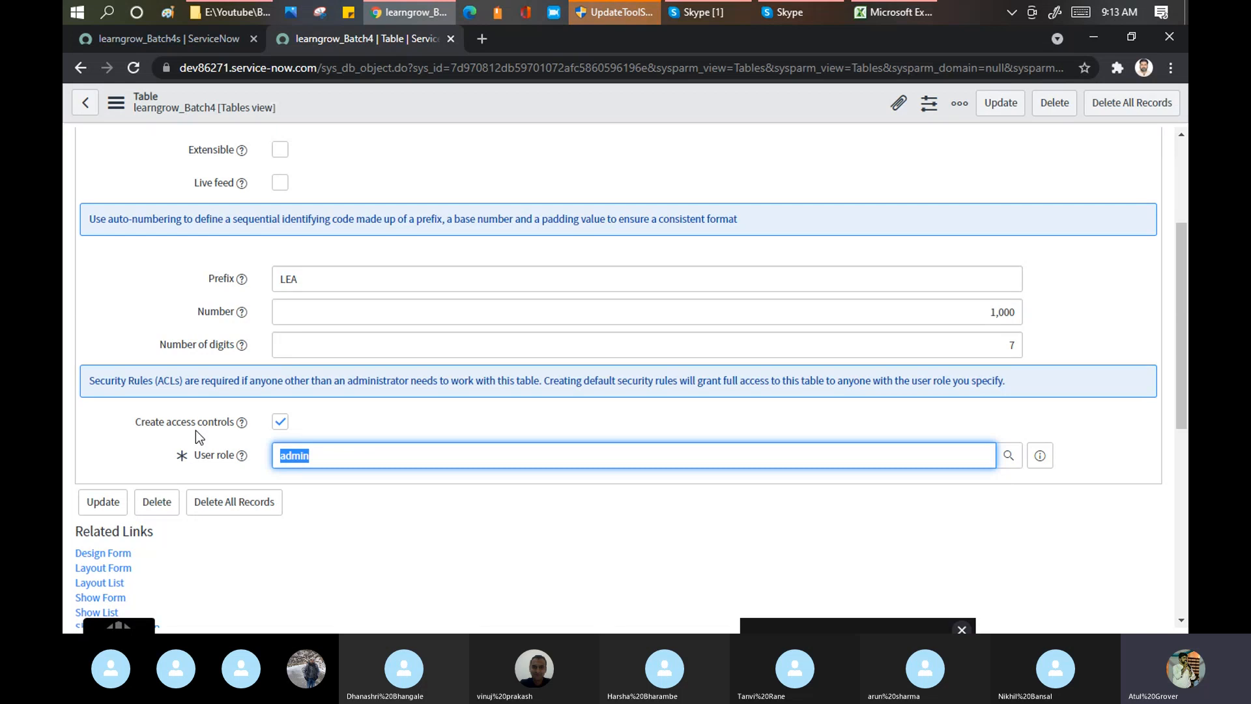
click(340, 467)
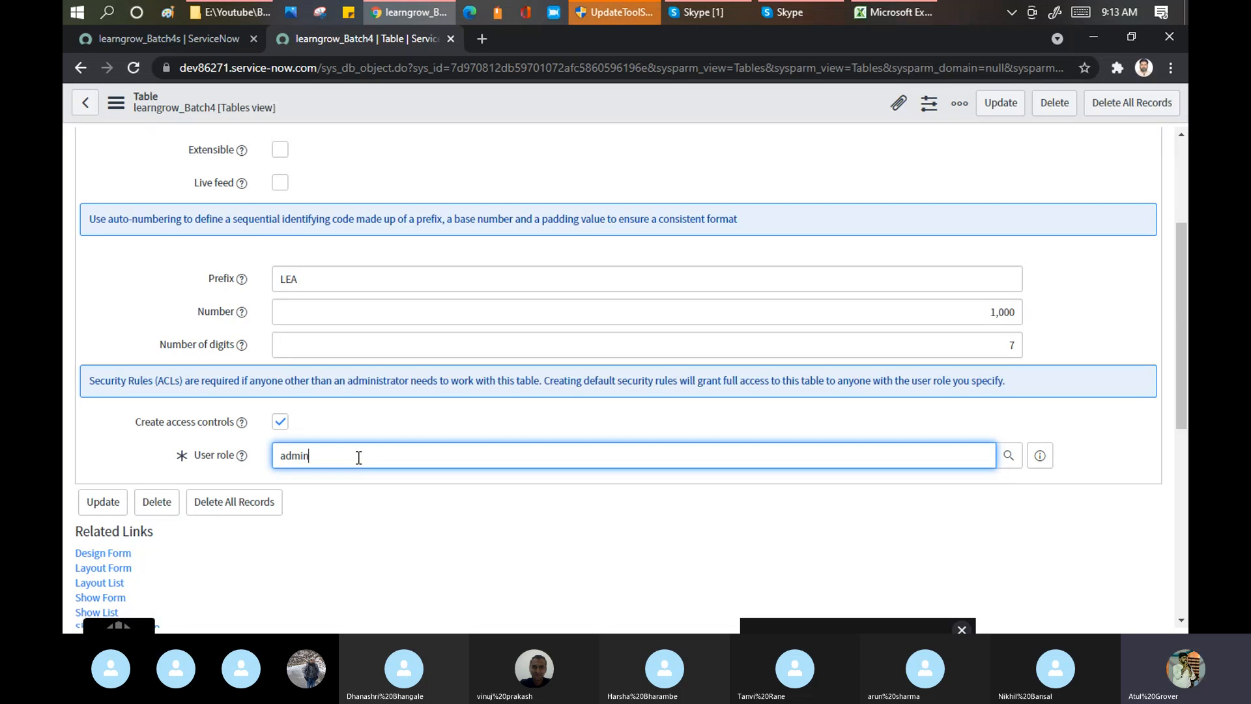
drag(359, 457, 198, 440)
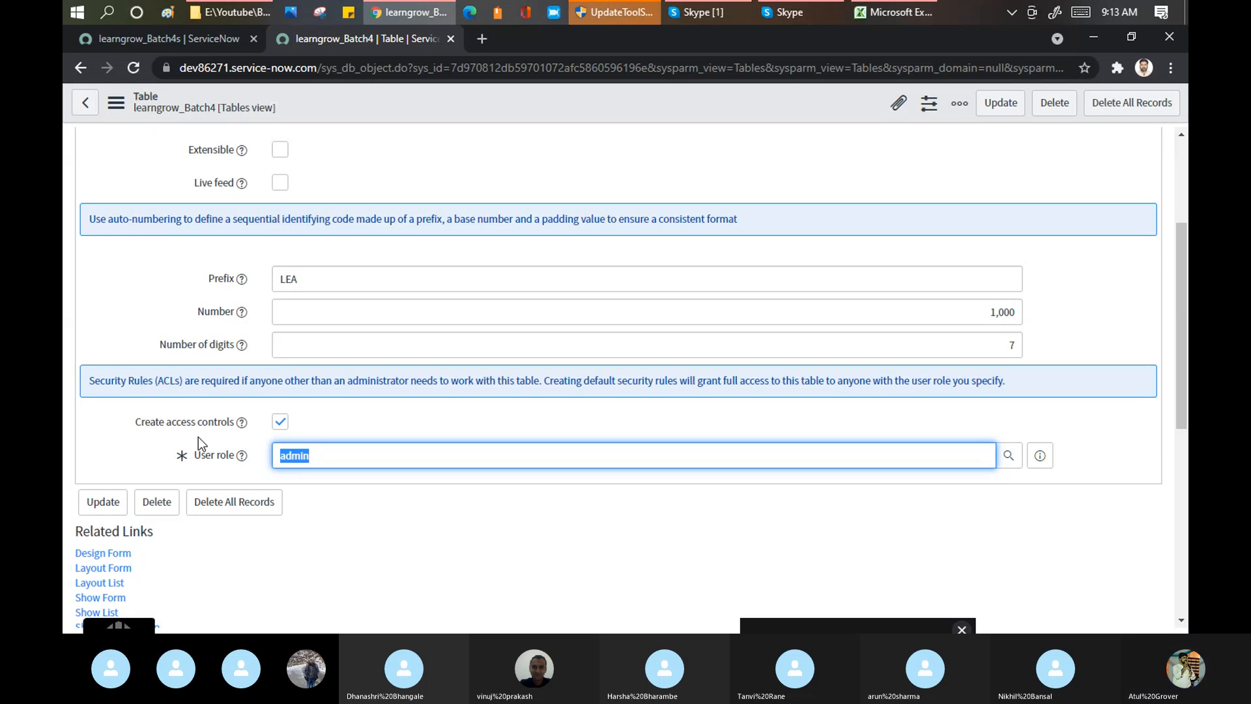
click(351, 462)
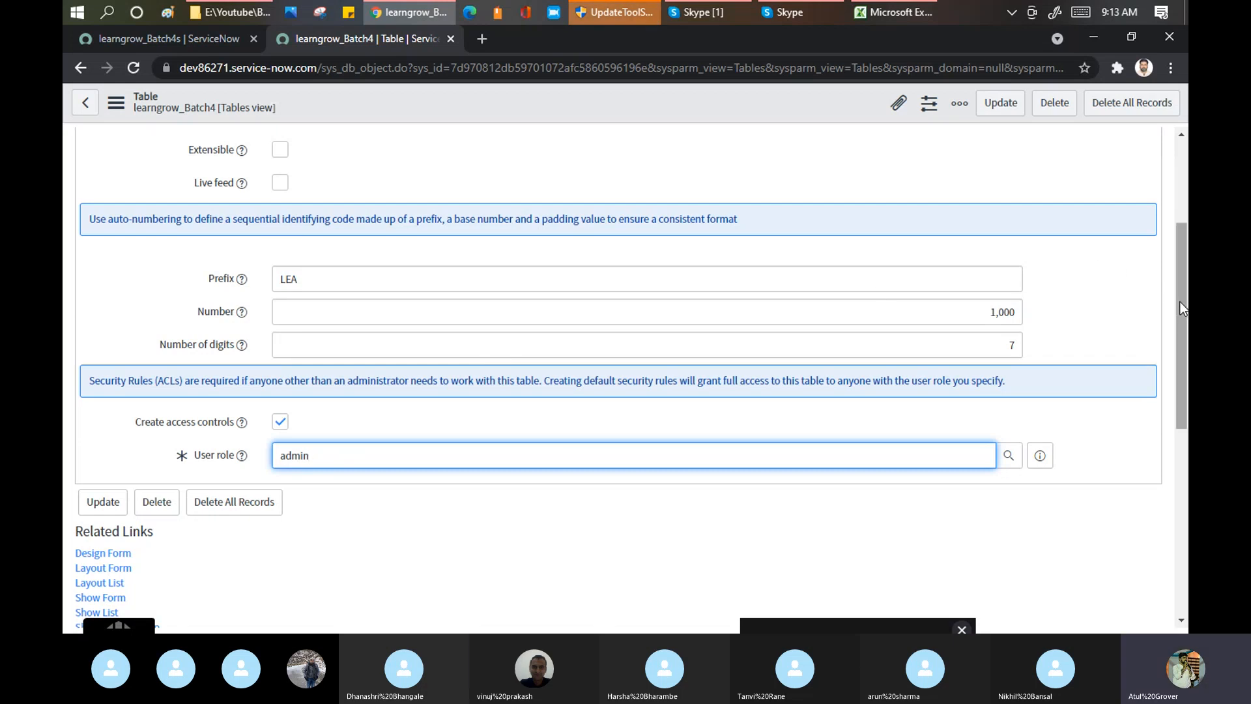
Examine the table's Application Access settings alongside its Controls settings.
drag(1185, 314, 1185, 231)
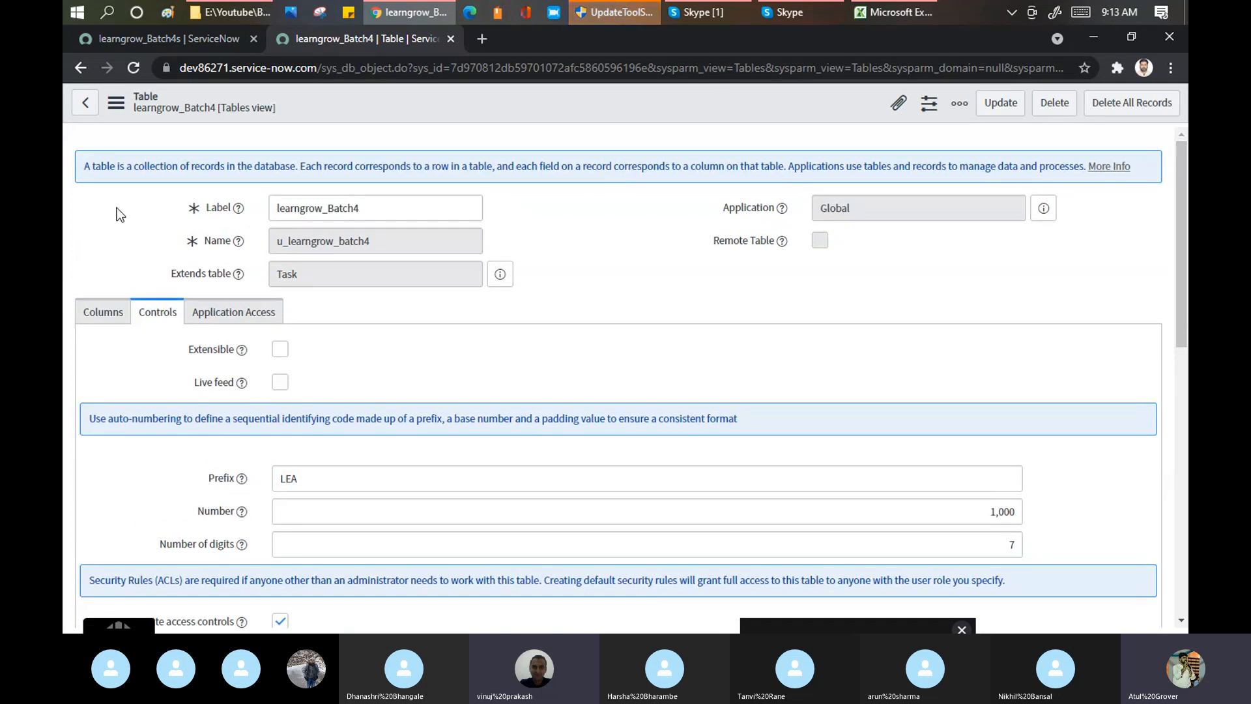
click(237, 323)
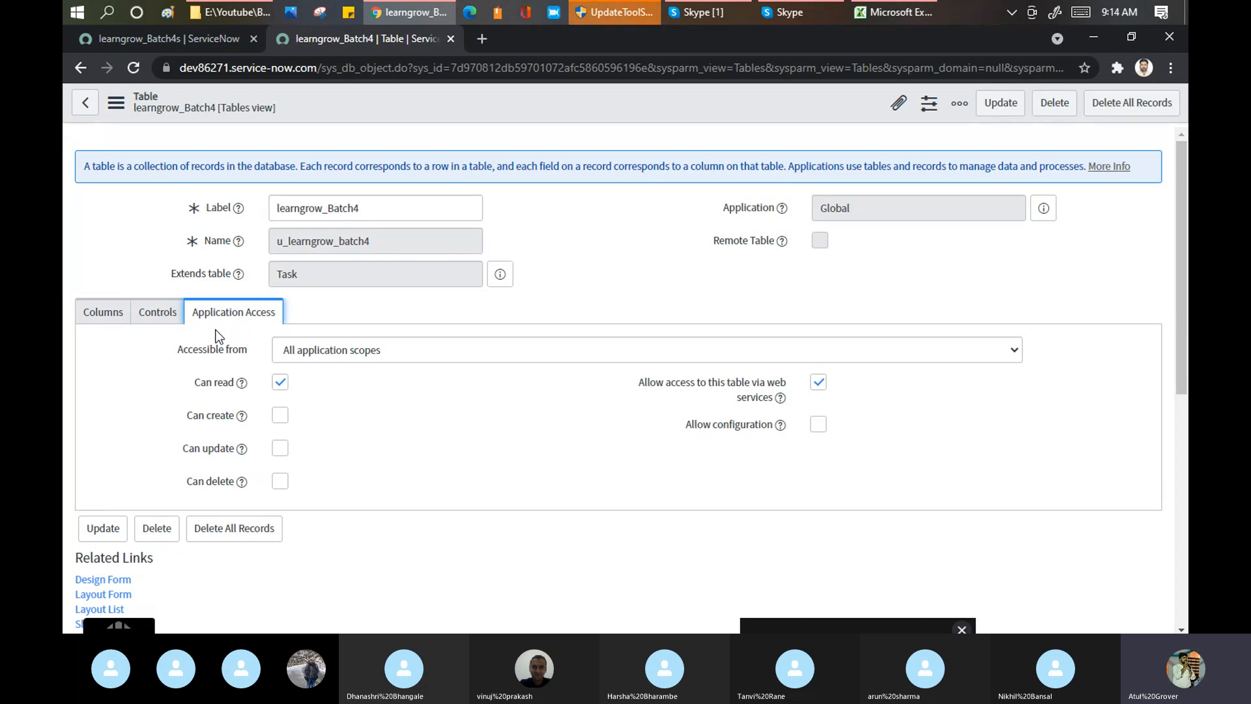
click(172, 321)
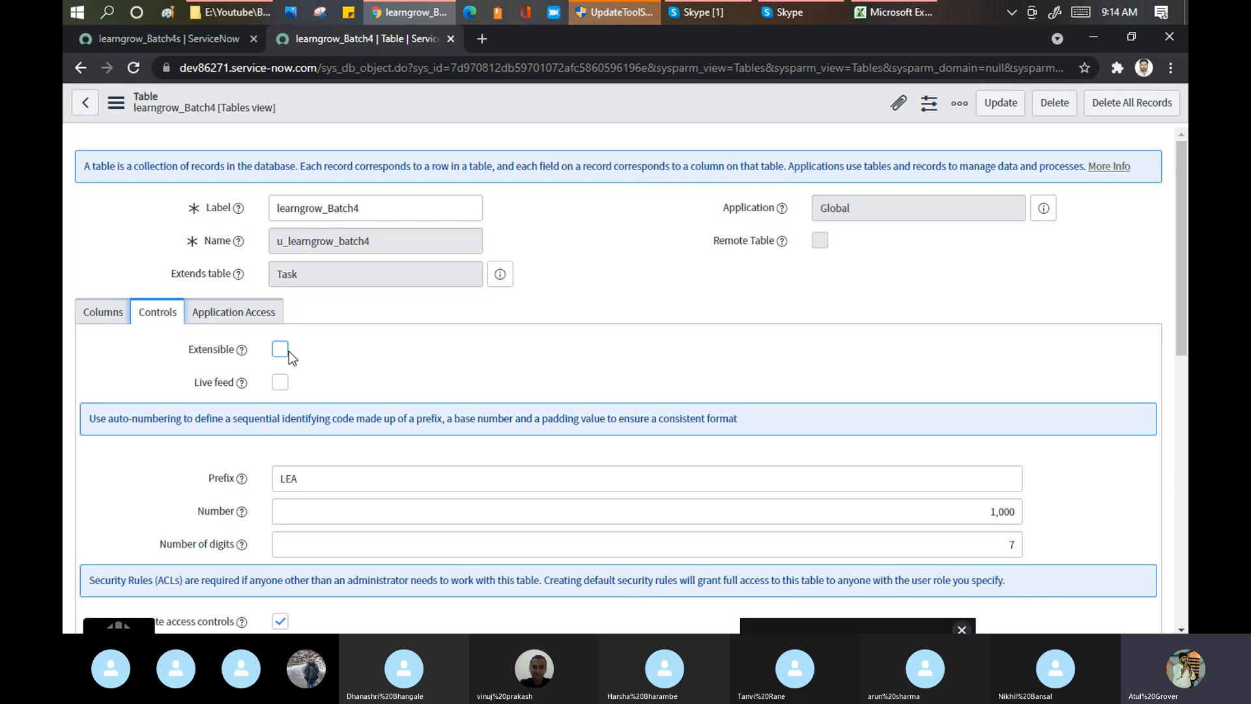
click(220, 313)
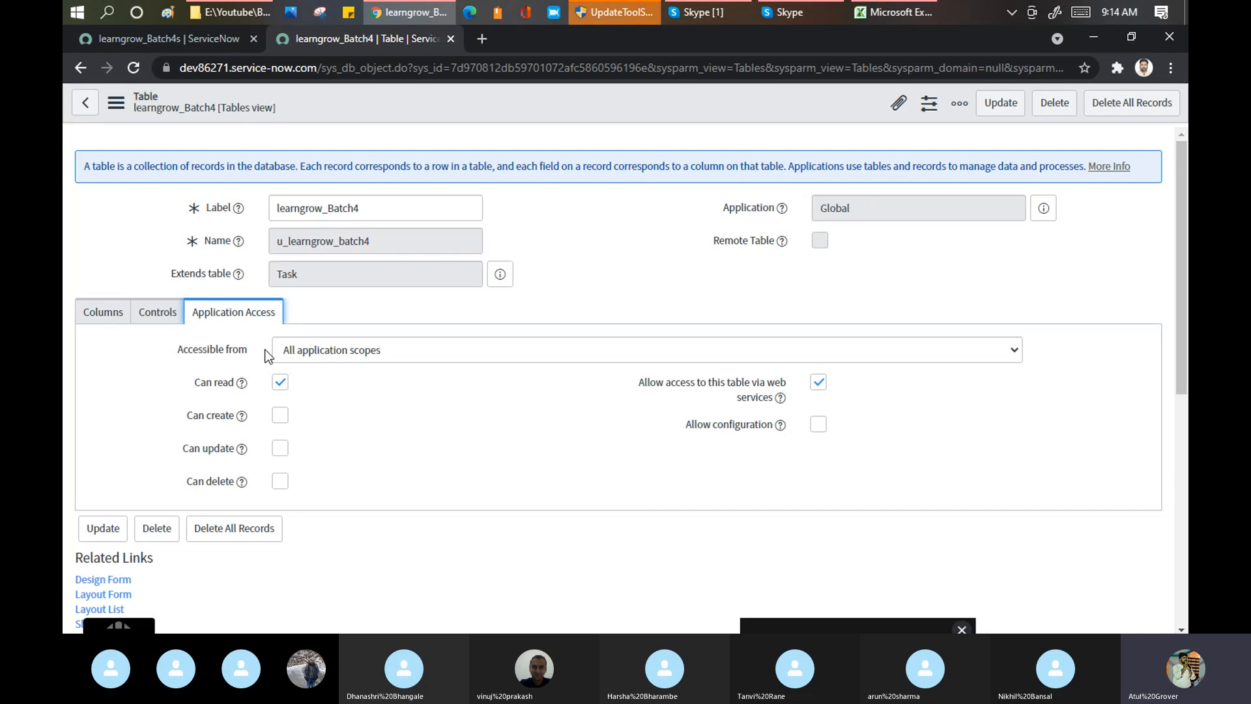
Look through the available application scopes from the learngrow_Batch4s list and return to the table's Application Access settings.
click(170, 37)
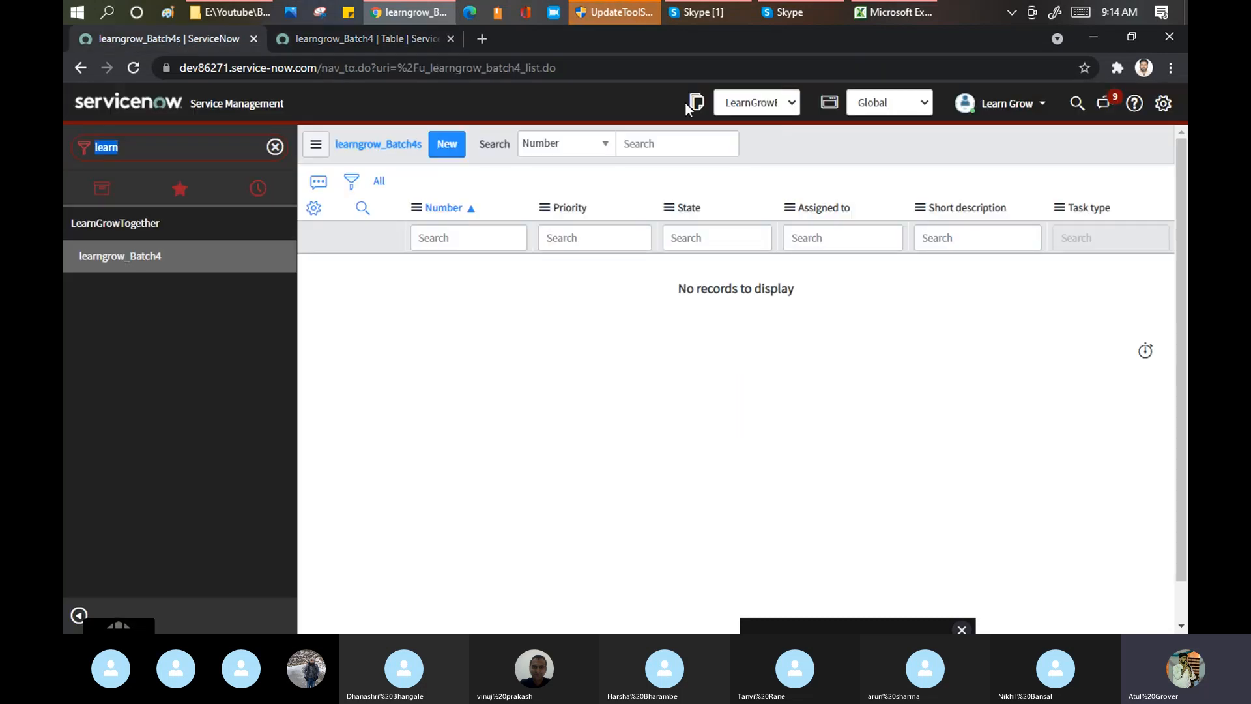
click(891, 105)
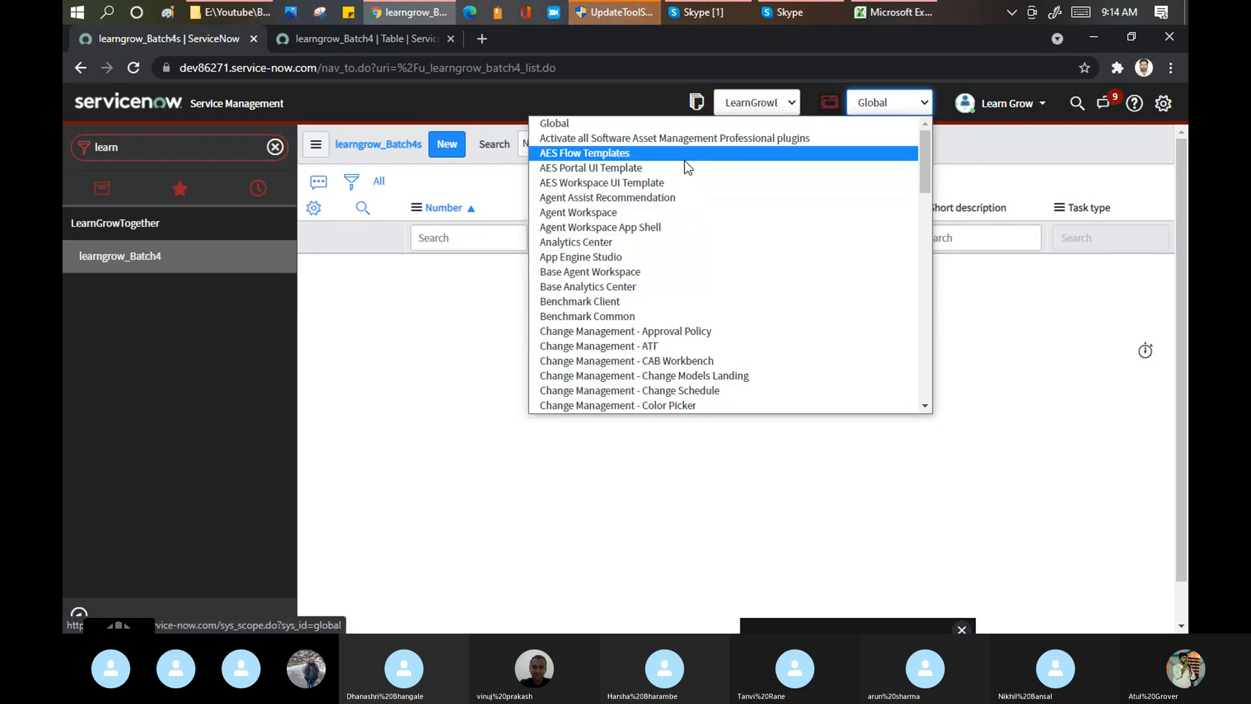
click(370, 41)
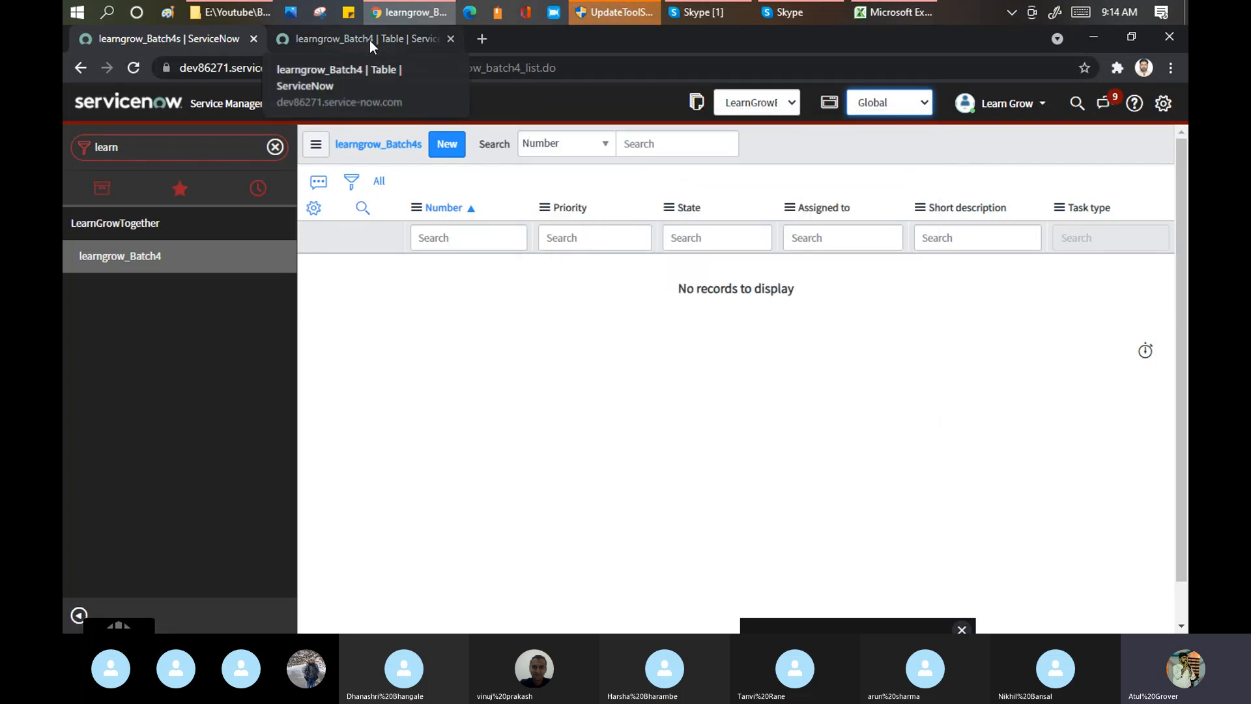
click(370, 41)
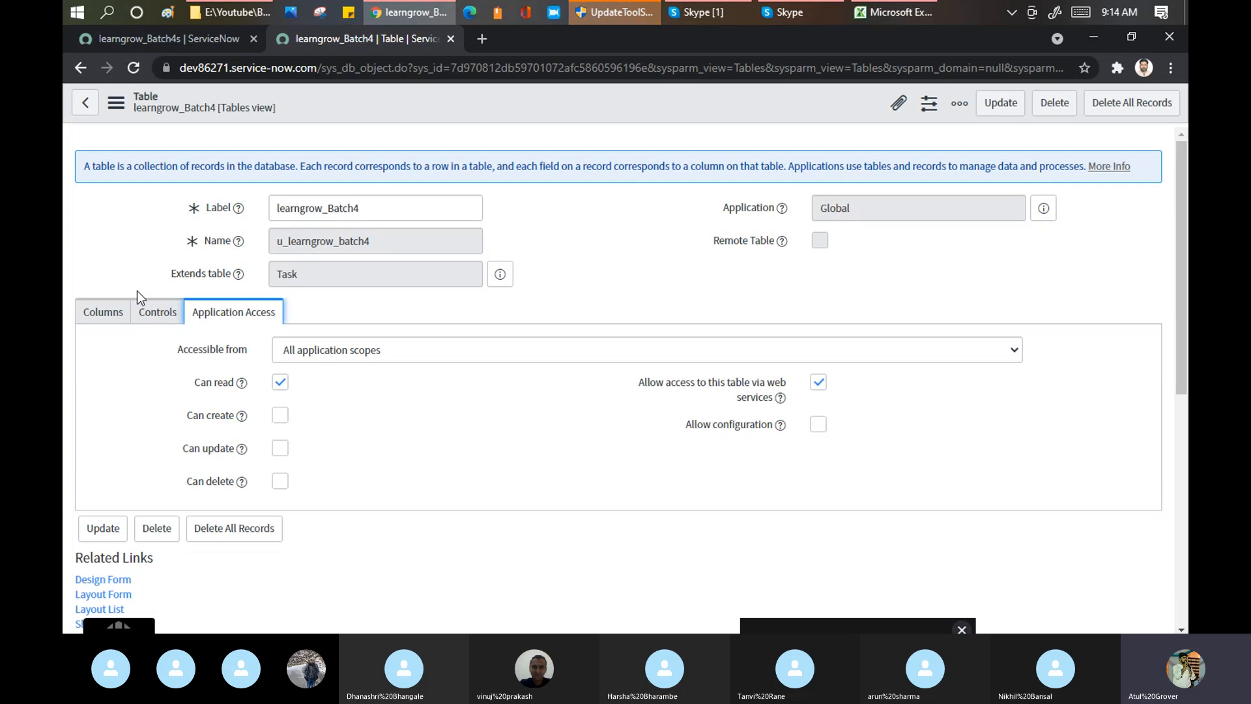
Check the Extensible option in the table's Controls settings and return to Application Access.
click(149, 318)
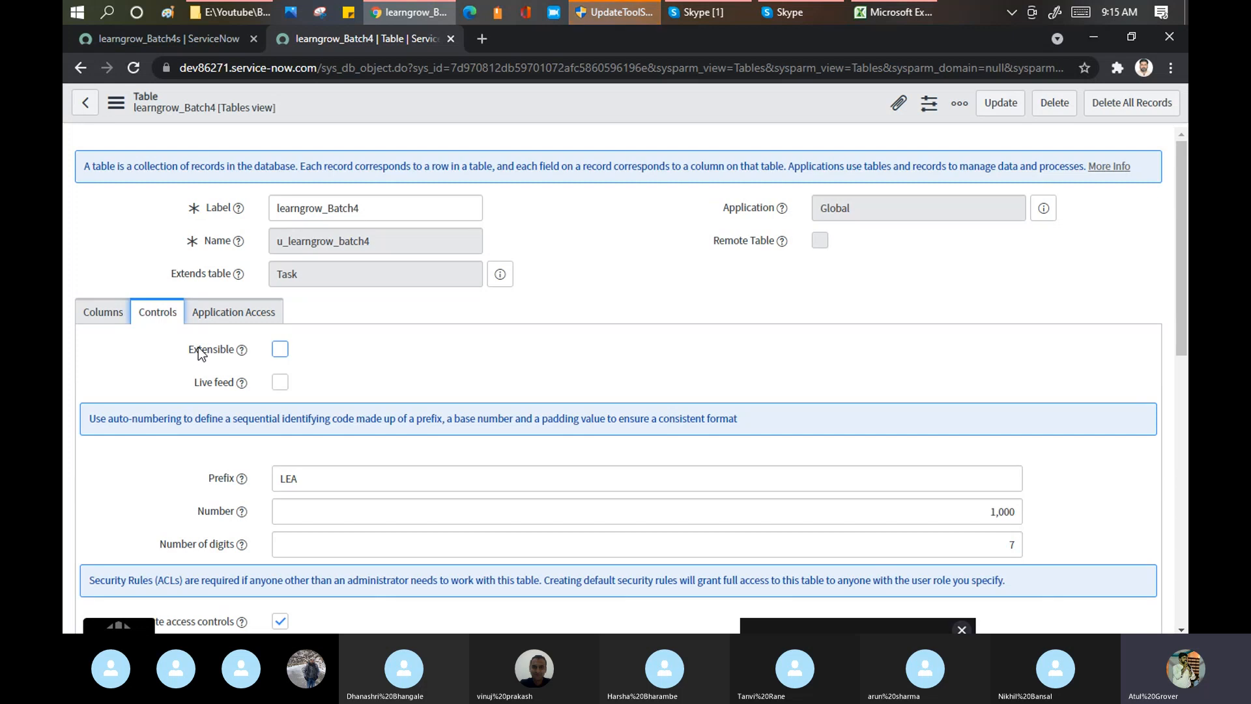
drag(186, 350, 236, 354)
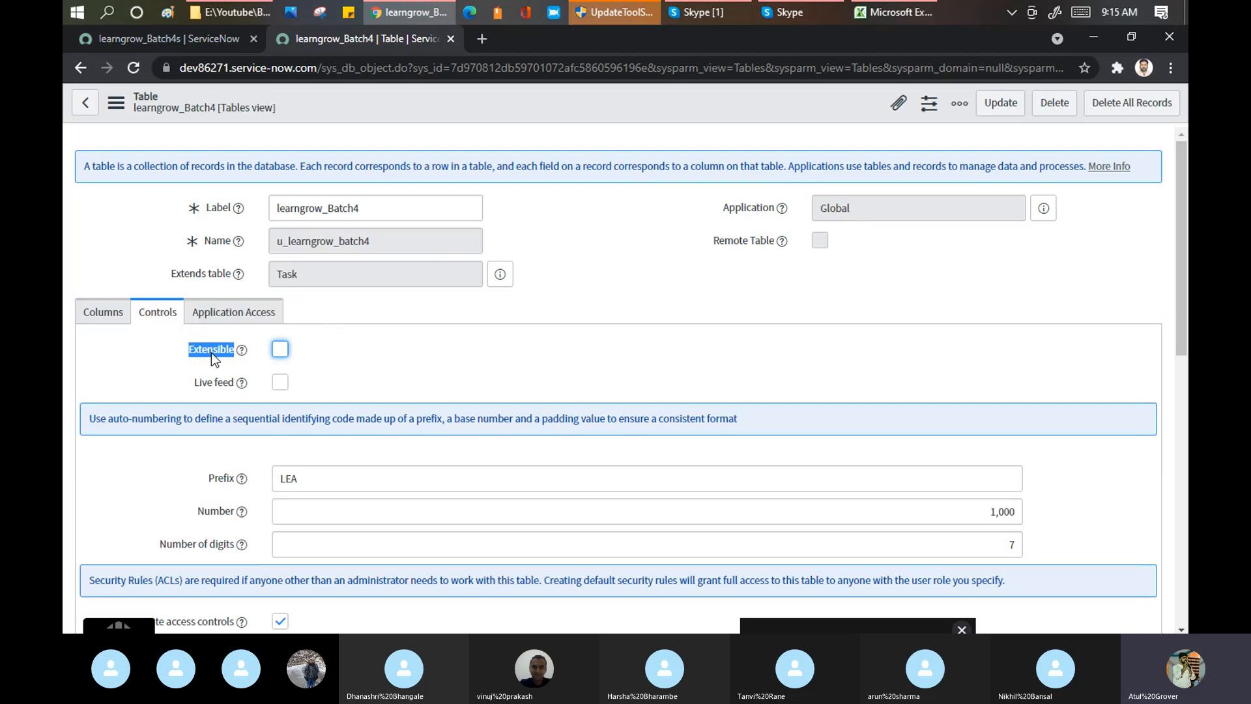
click(251, 322)
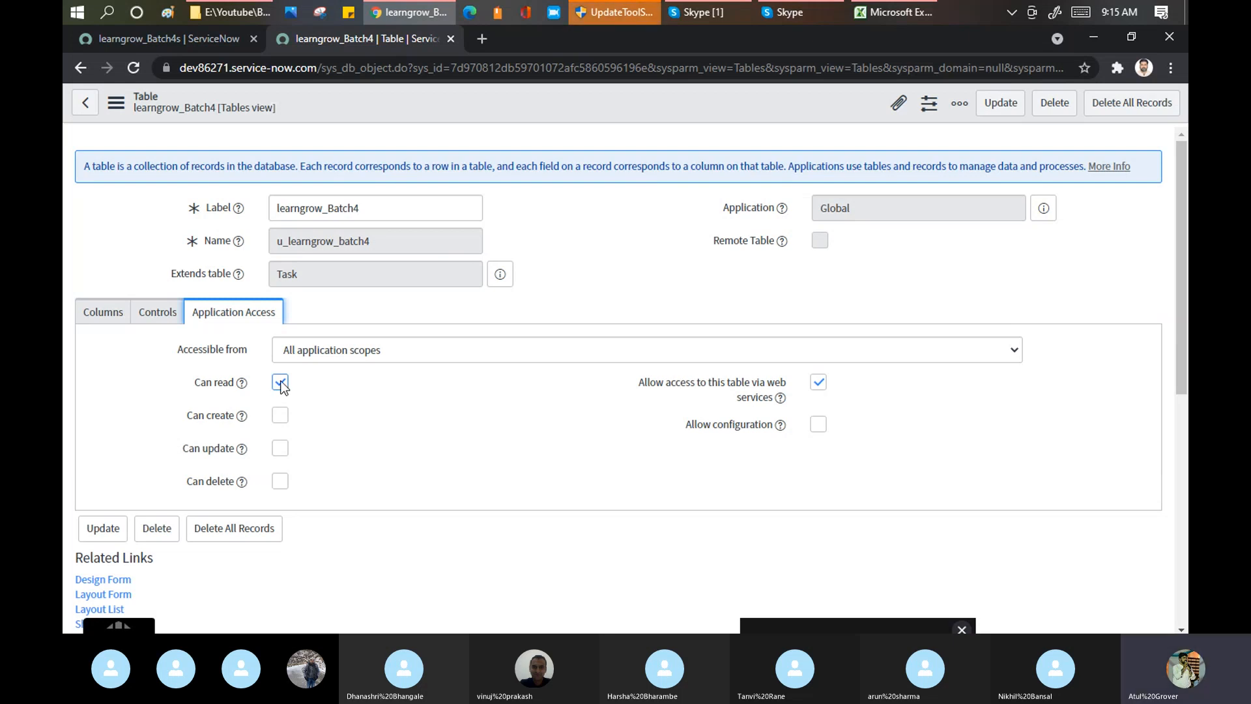
Enable the Can create, Can update and Can delete permissions in the table's Application Access settings.
click(282, 416)
click(280, 453)
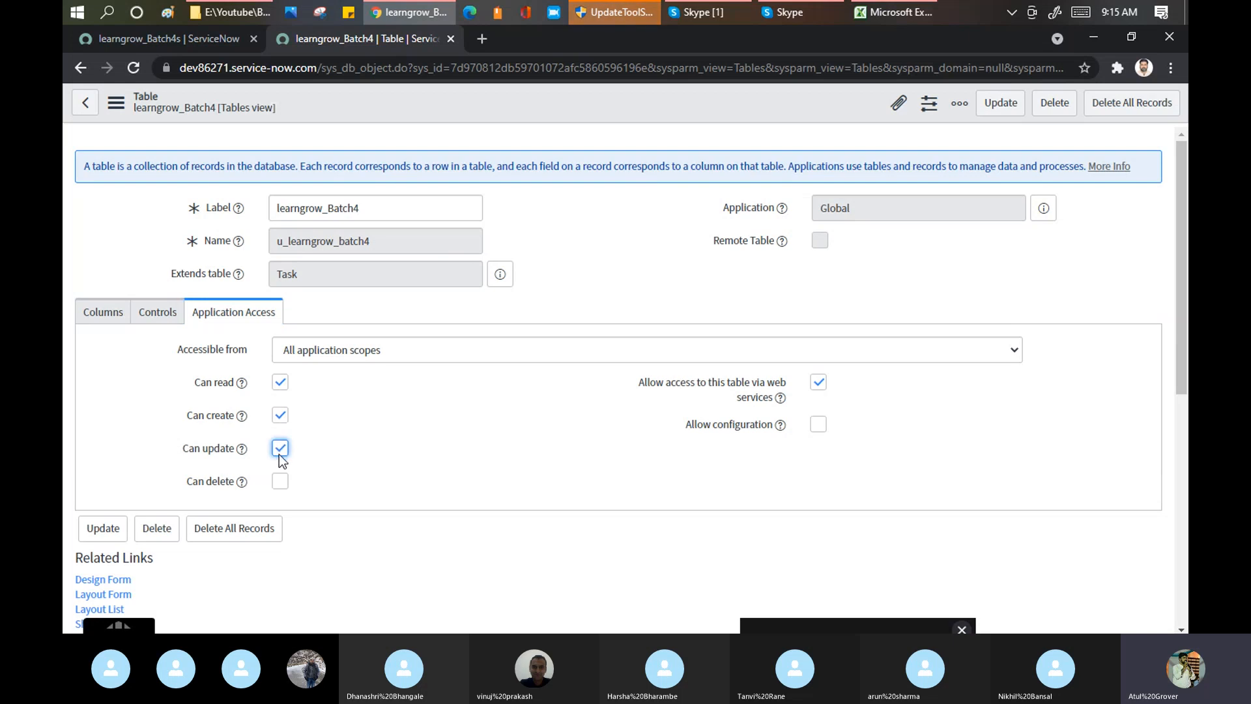
click(281, 484)
Set Accessible from to This application scope only and try to enable the Can read, Can create and Can delete permissions.
click(429, 350)
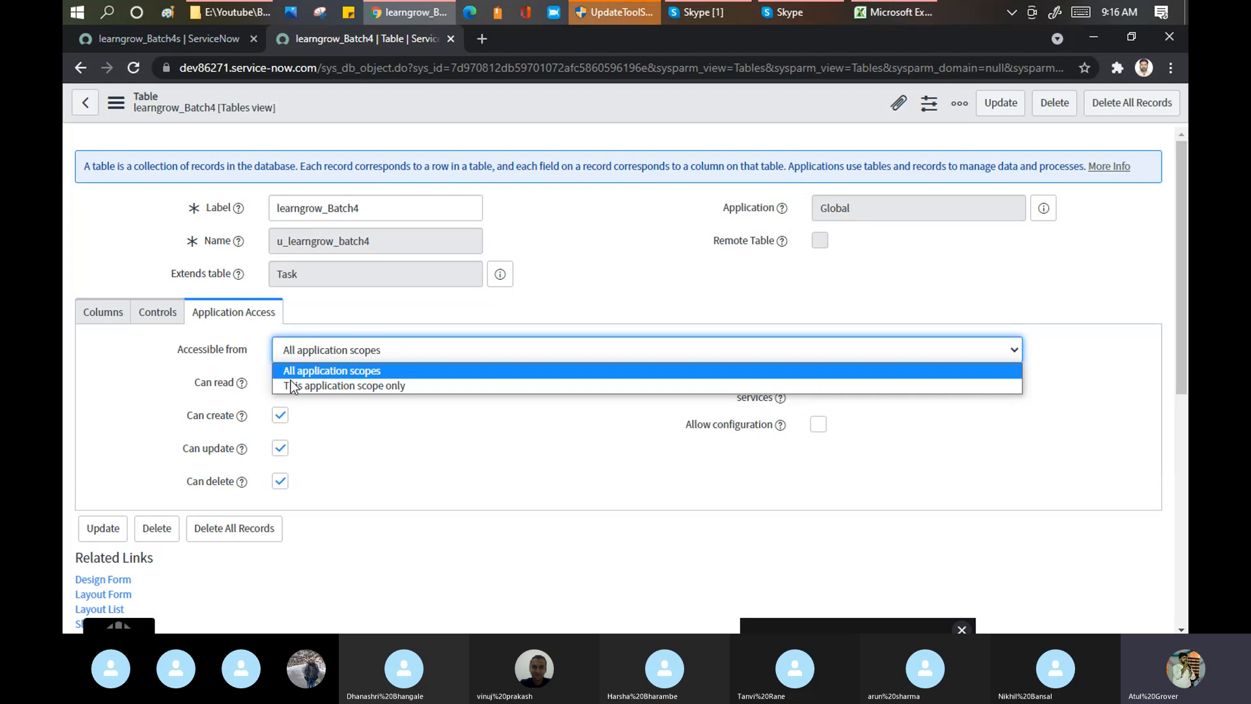
click(330, 387)
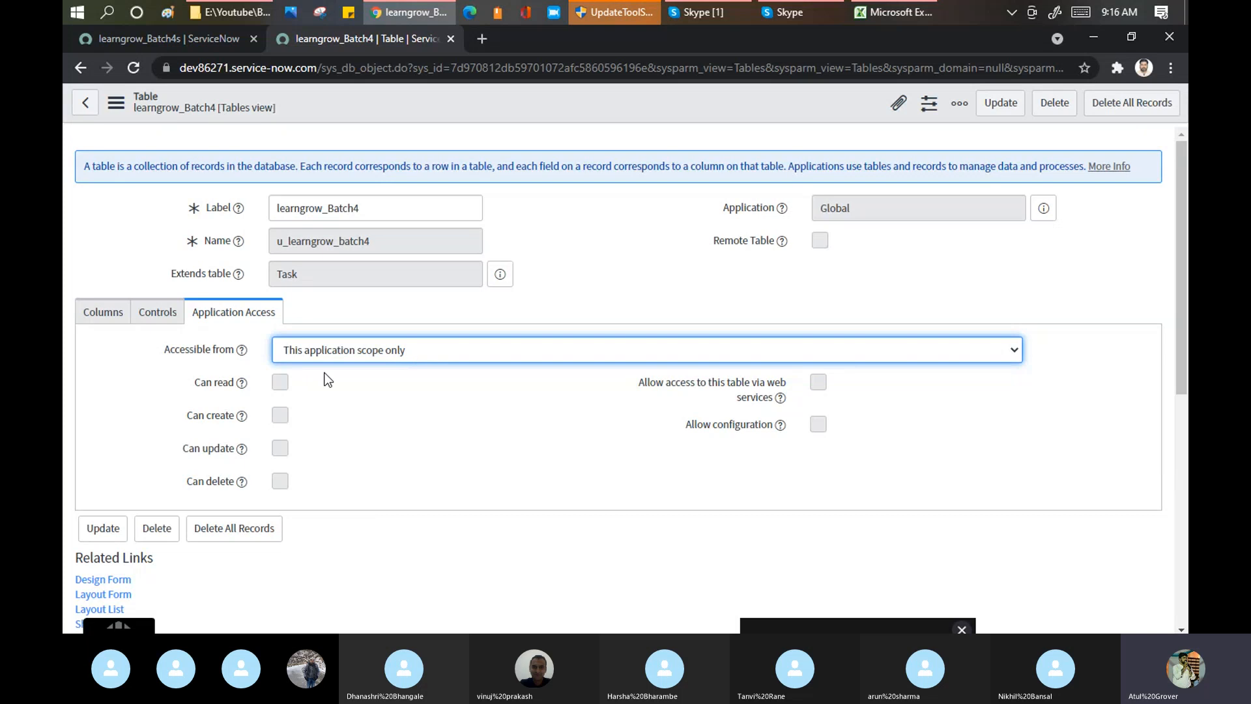
click(284, 383)
click(283, 414)
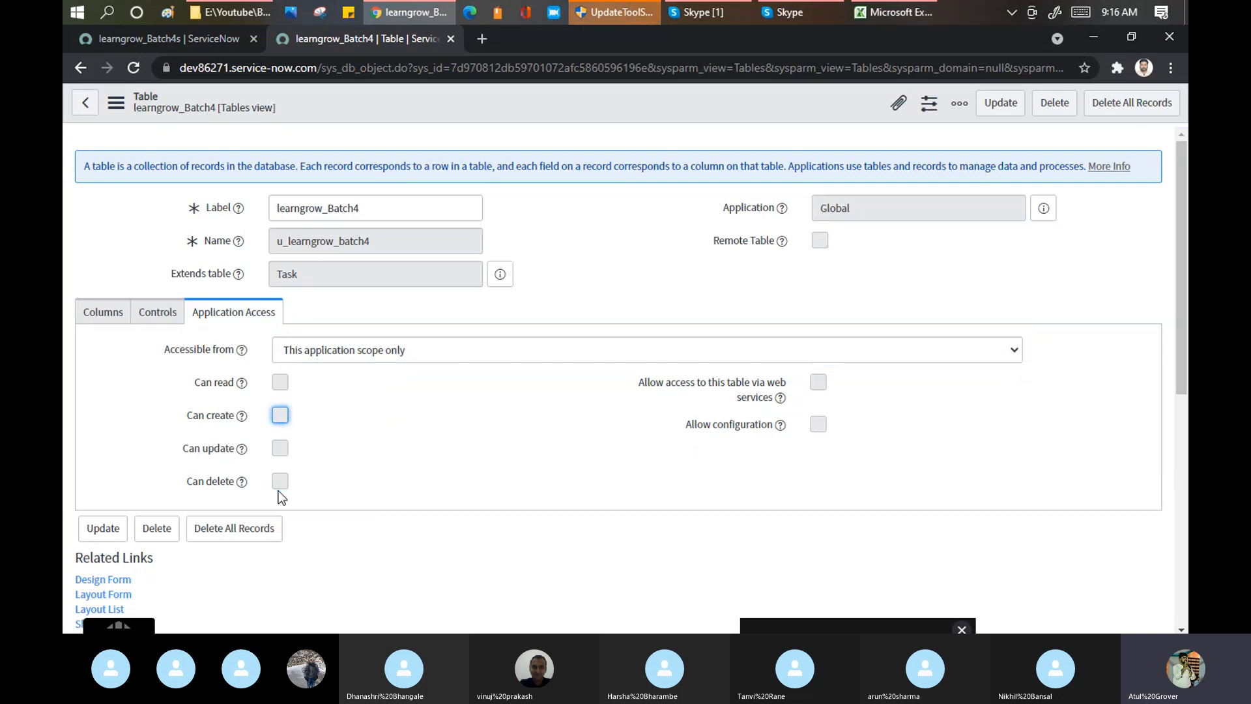
click(279, 490)
Set Accessible from to All application scopes and try toggling the Can create and Allow configuration options.
click(499, 358)
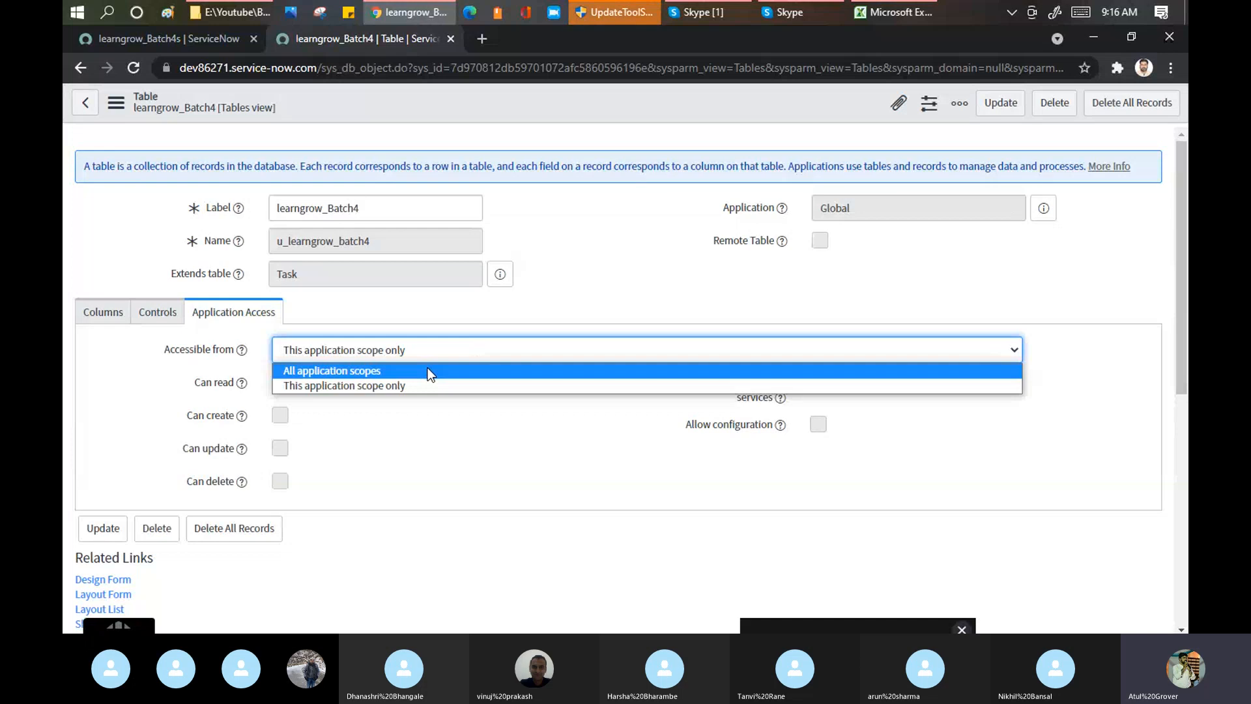
click(429, 371)
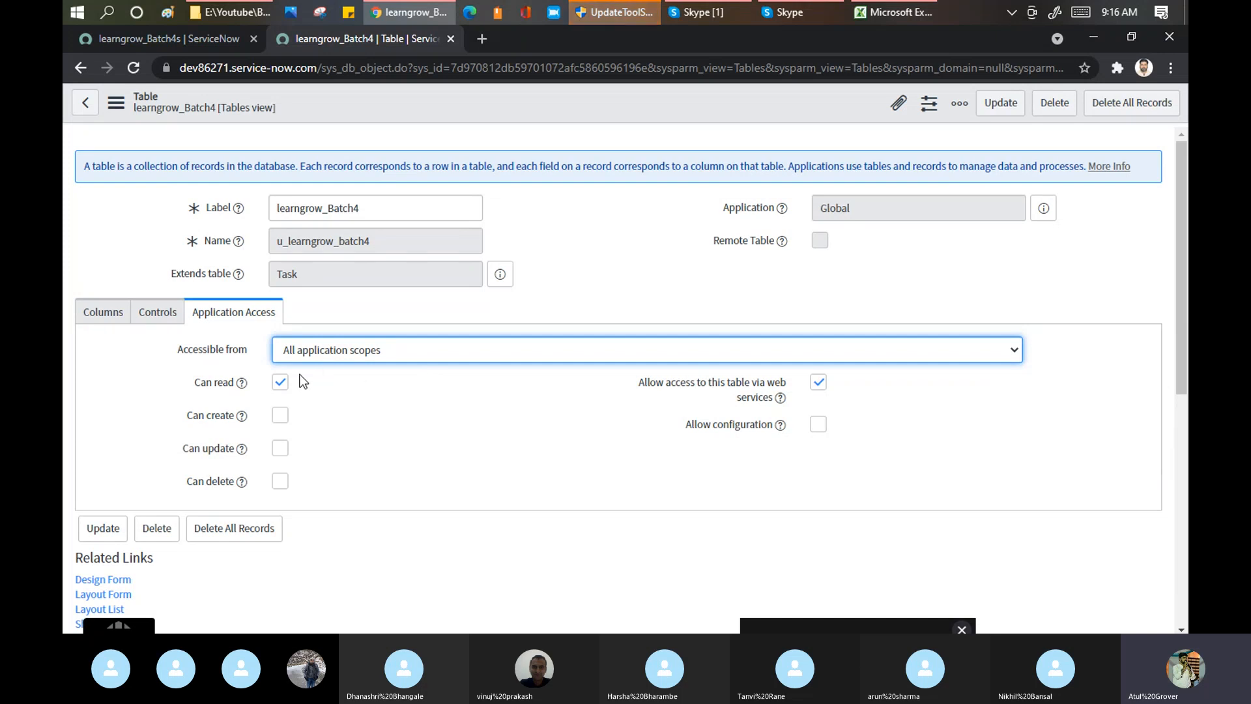
click(285, 413)
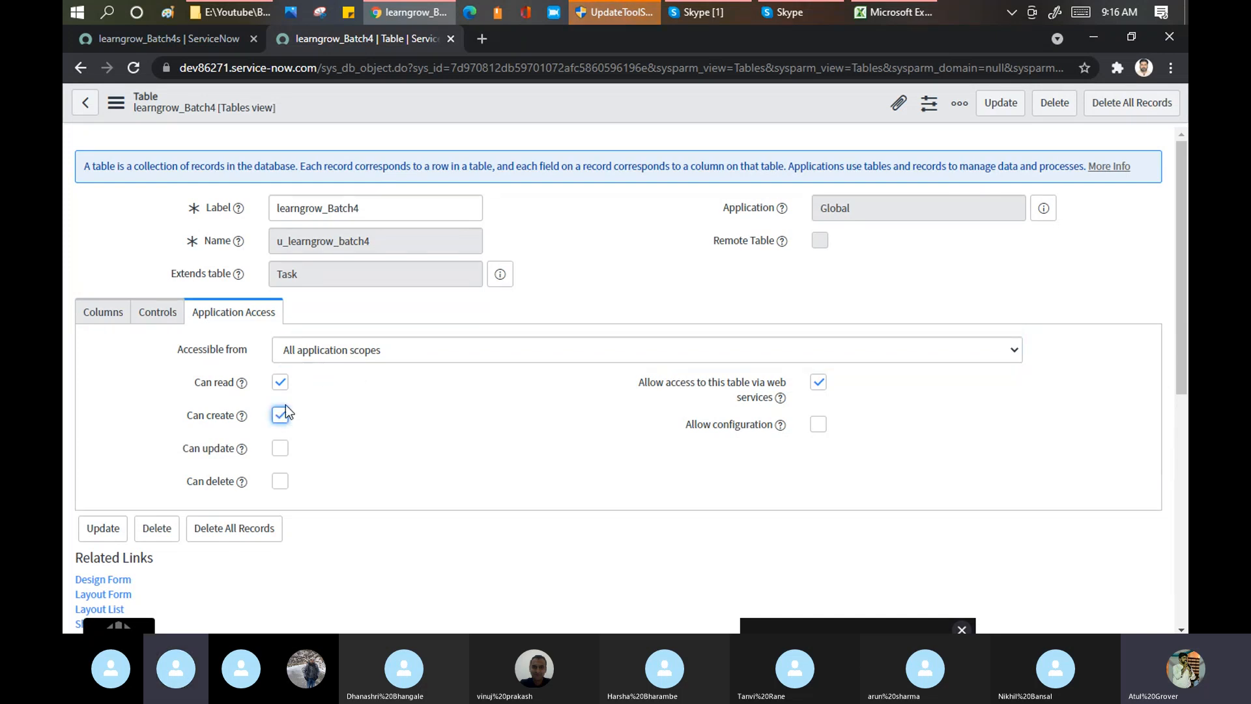
click(282, 423)
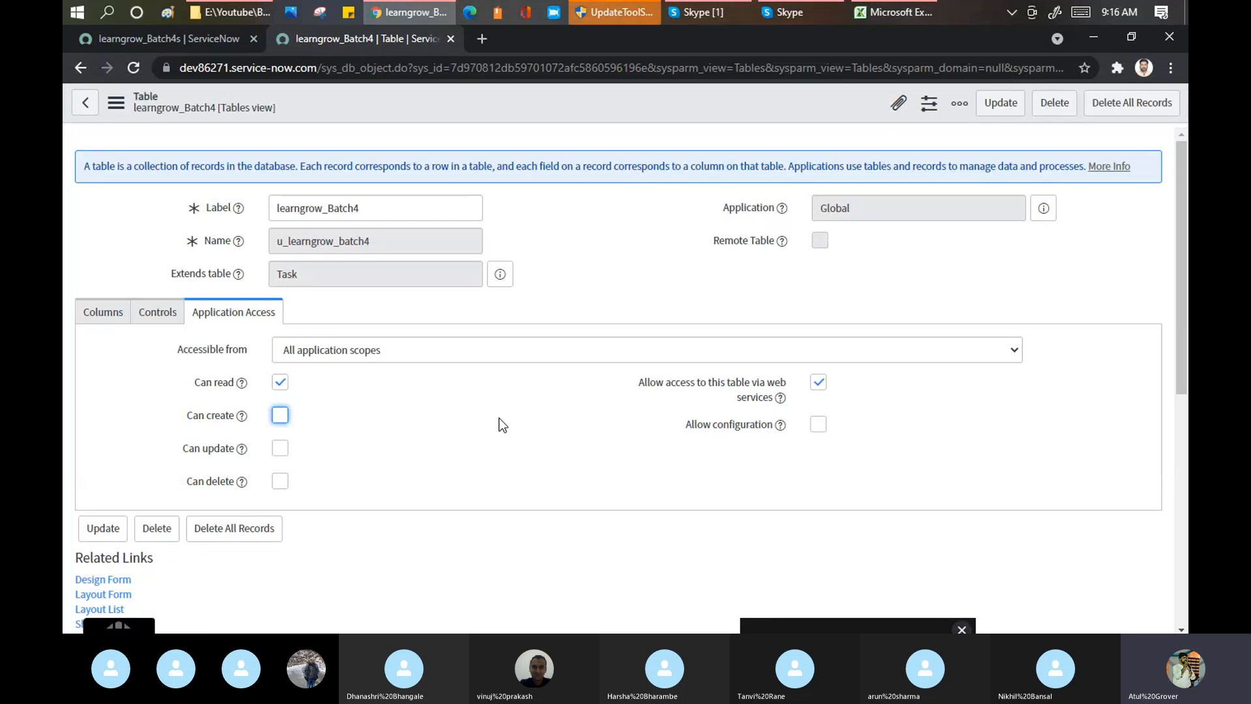
click(819, 425)
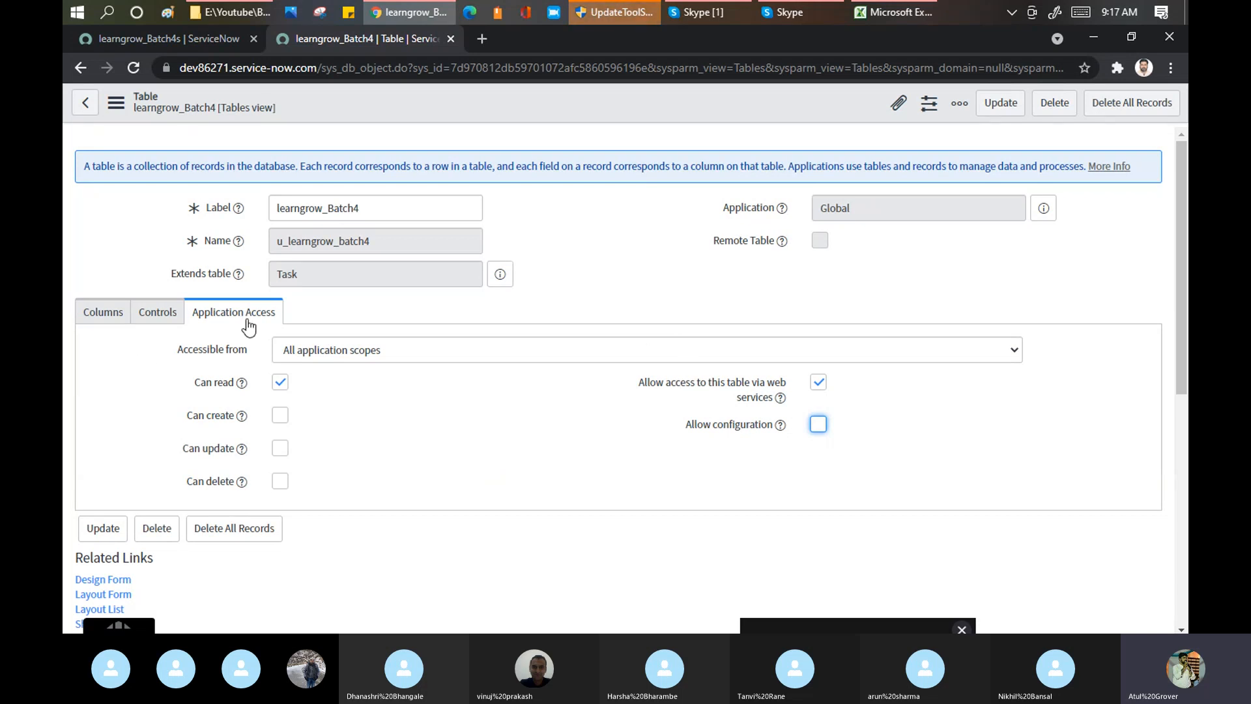
Compare the table's permissions under This application scope only and All application scopes, ending with All application scopes selected.
click(168, 314)
click(247, 316)
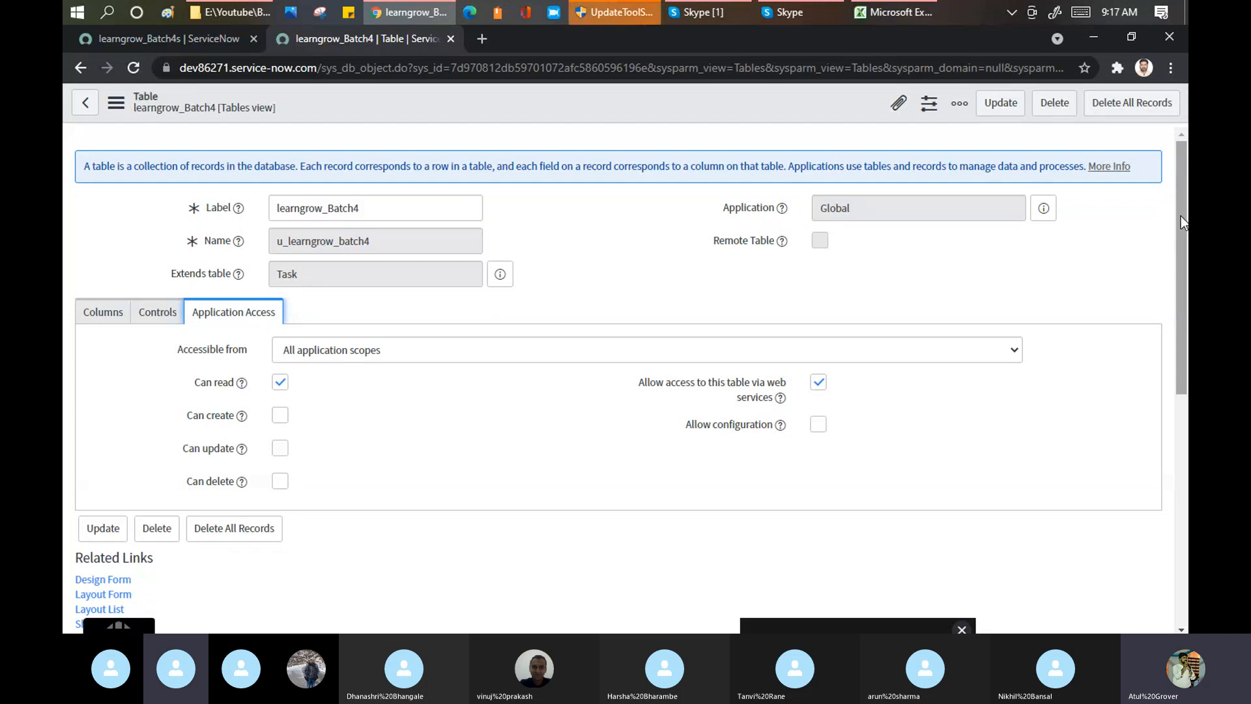
drag(1181, 217, 1178, 245)
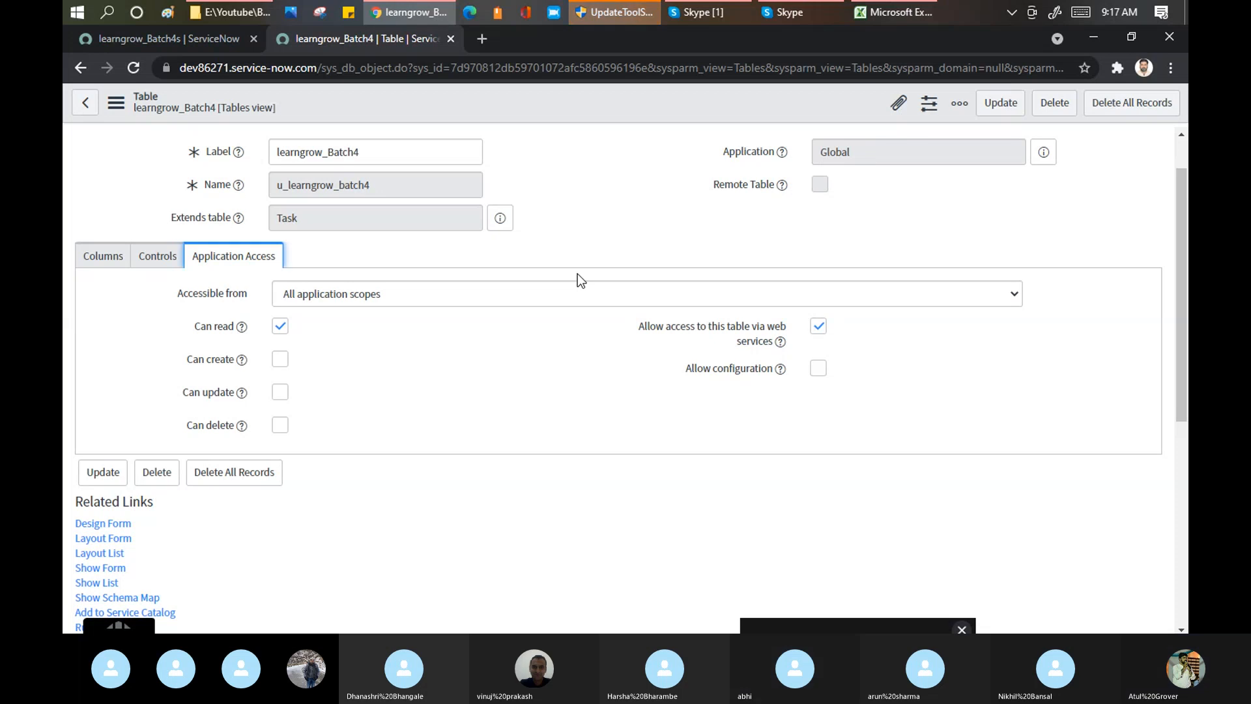
click(539, 300)
click(494, 327)
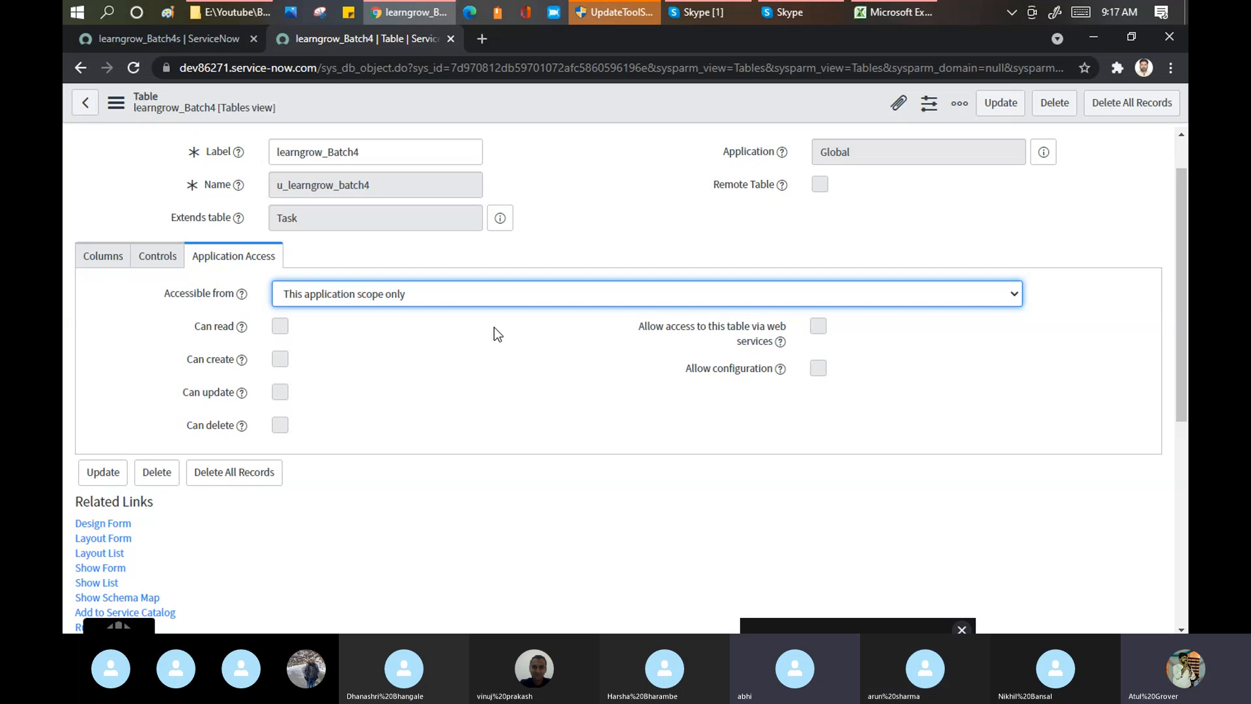
click(479, 292)
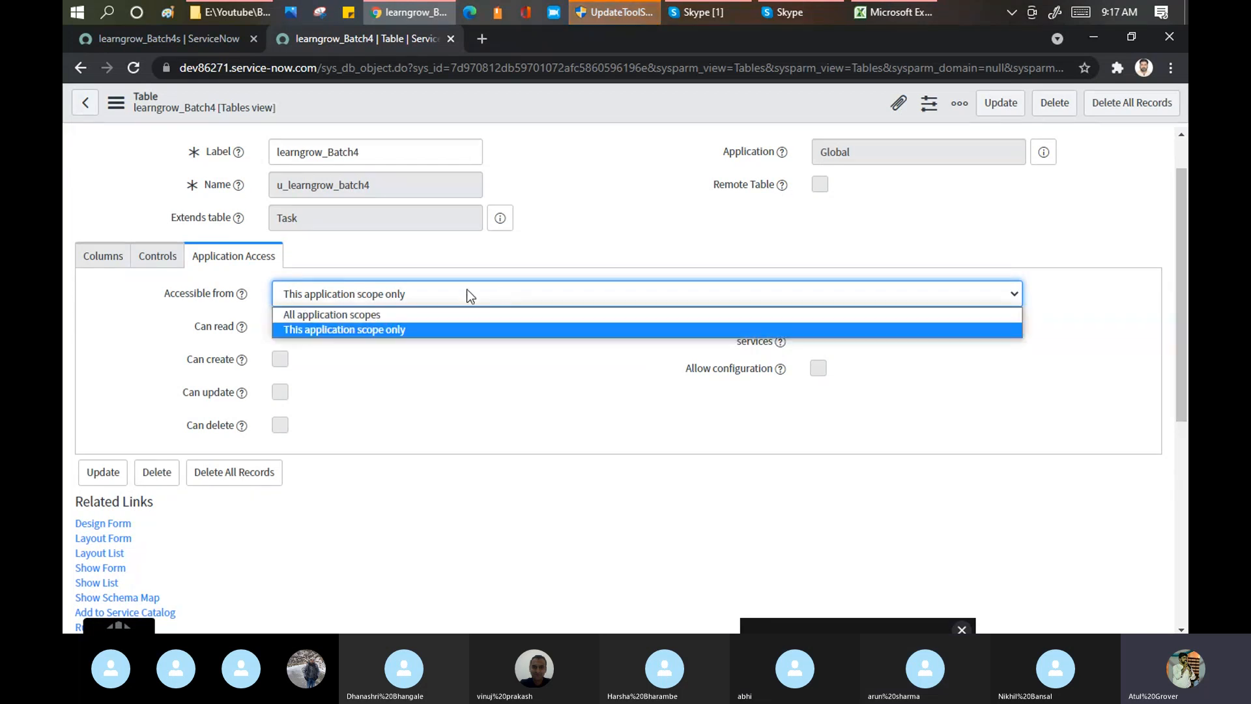
click(379, 327)
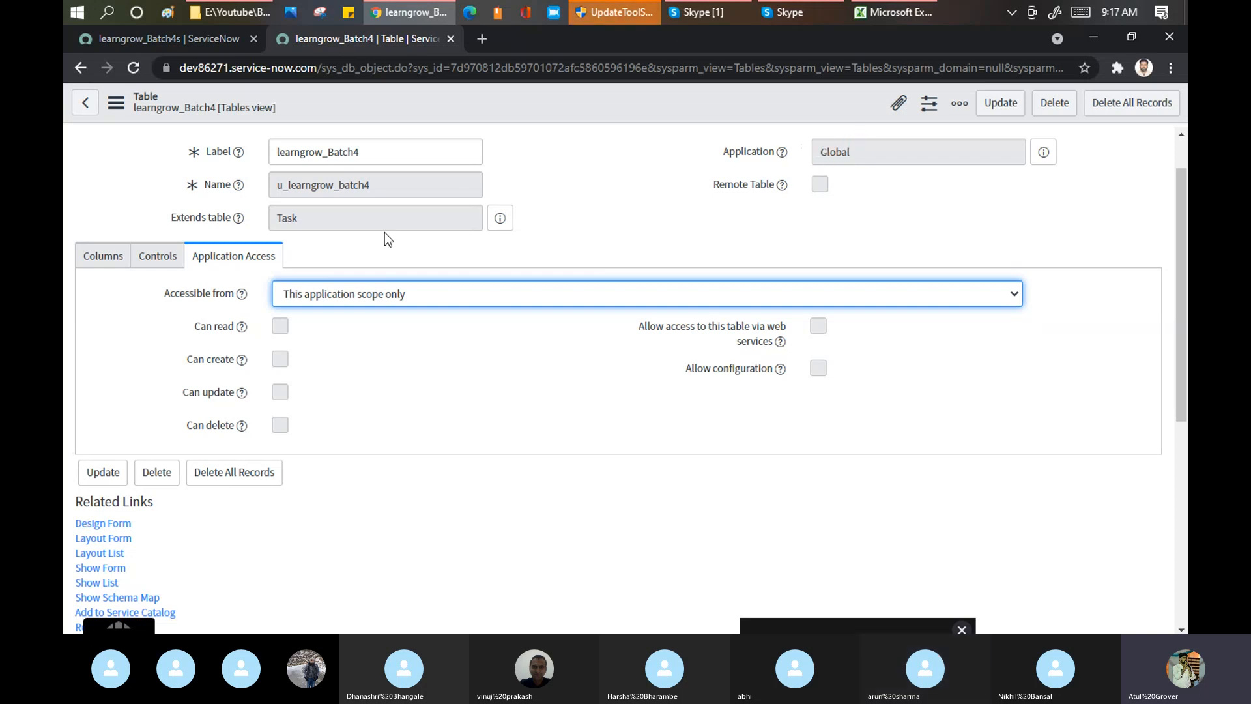
click(443, 295)
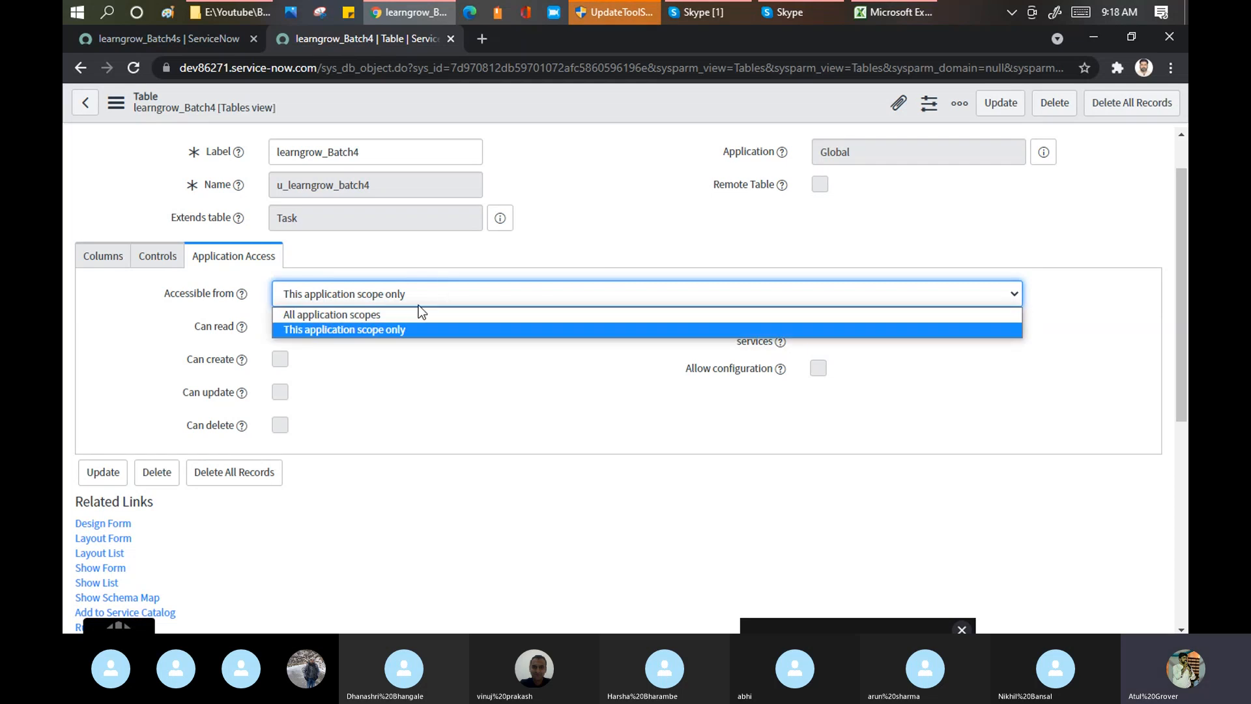
click(413, 313)
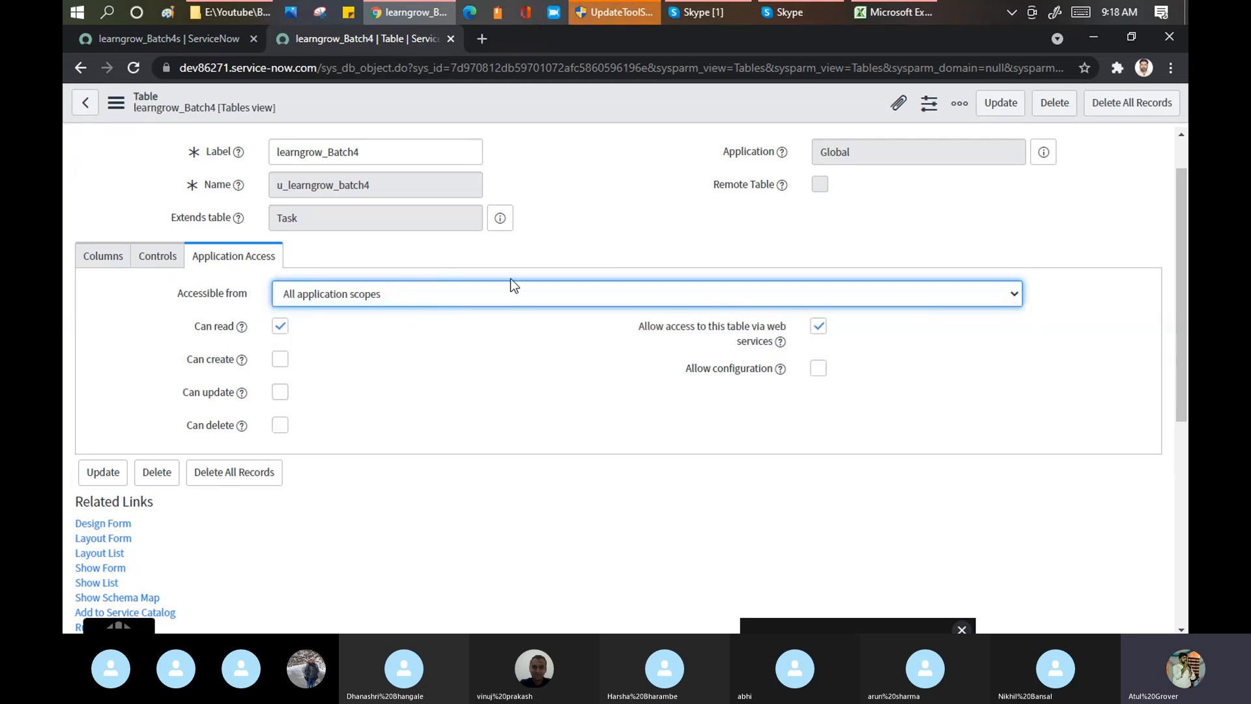
Browse the available application scopes from the learngrow_Batch4s list page and return to the table form.
click(206, 40)
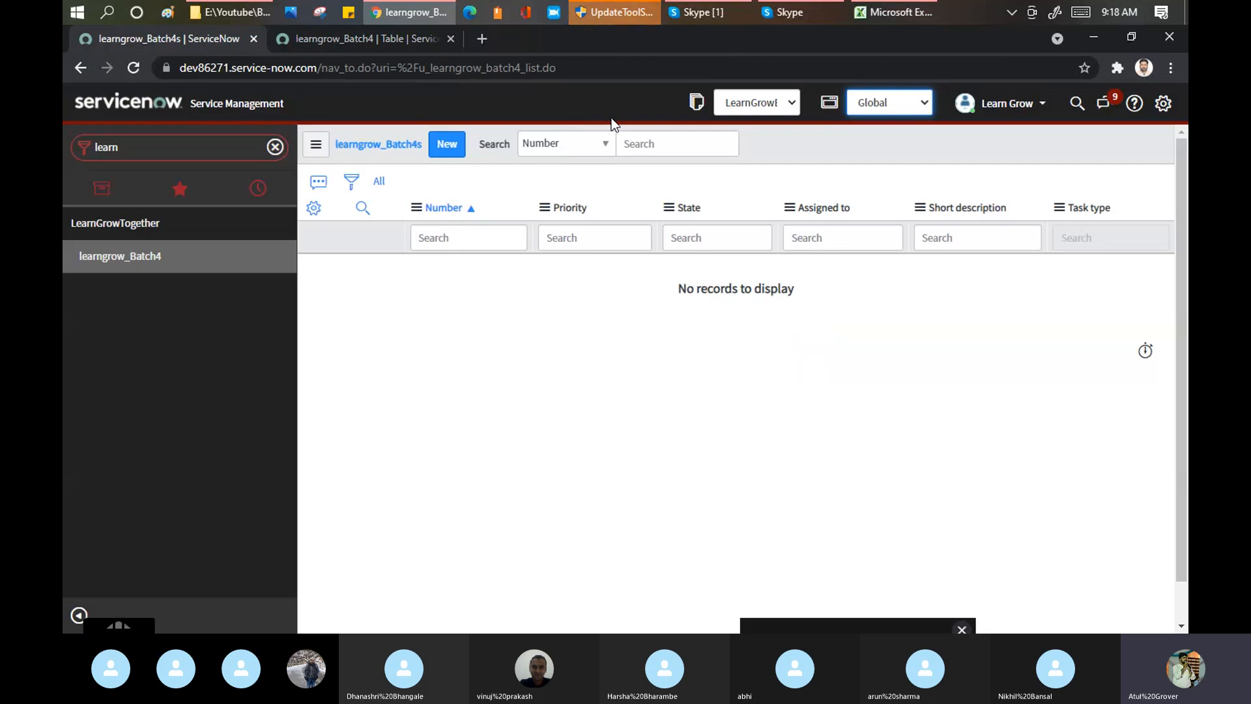
click(865, 101)
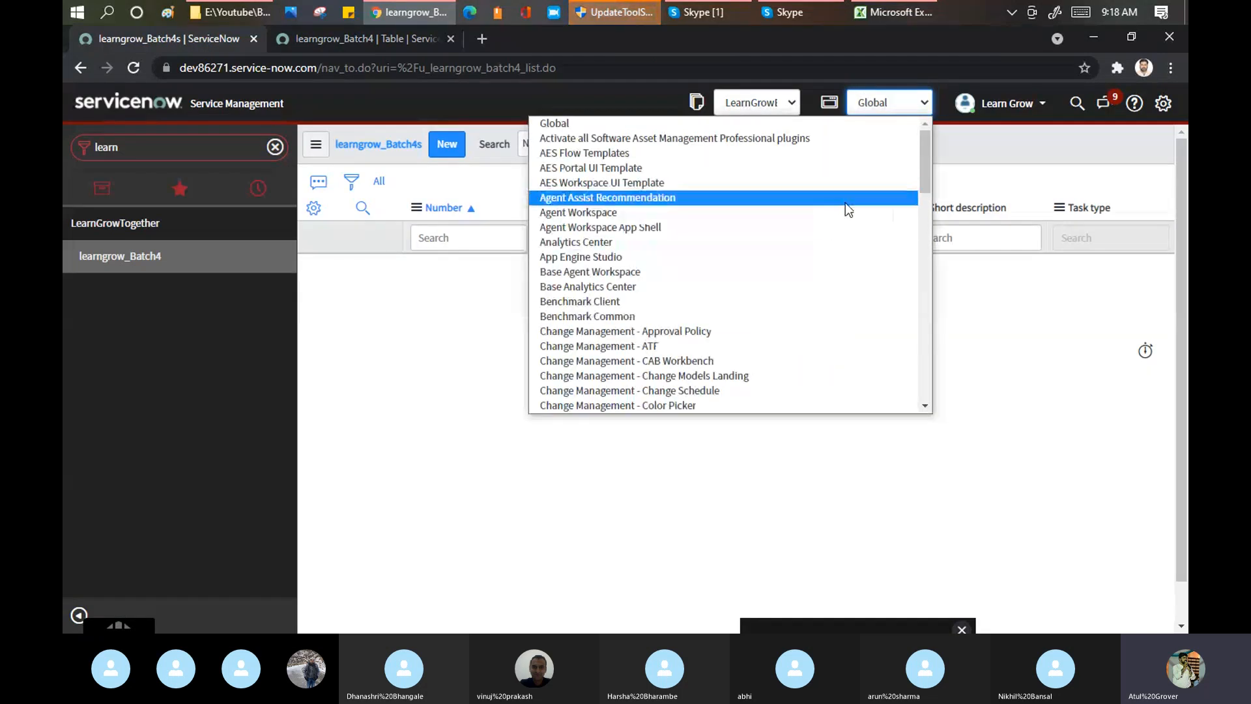
mouse_move(930, 157)
mouse_down()
mouse_move(921, 350)
mouse_move(924, 138)
mouse_up()
click(365, 42)
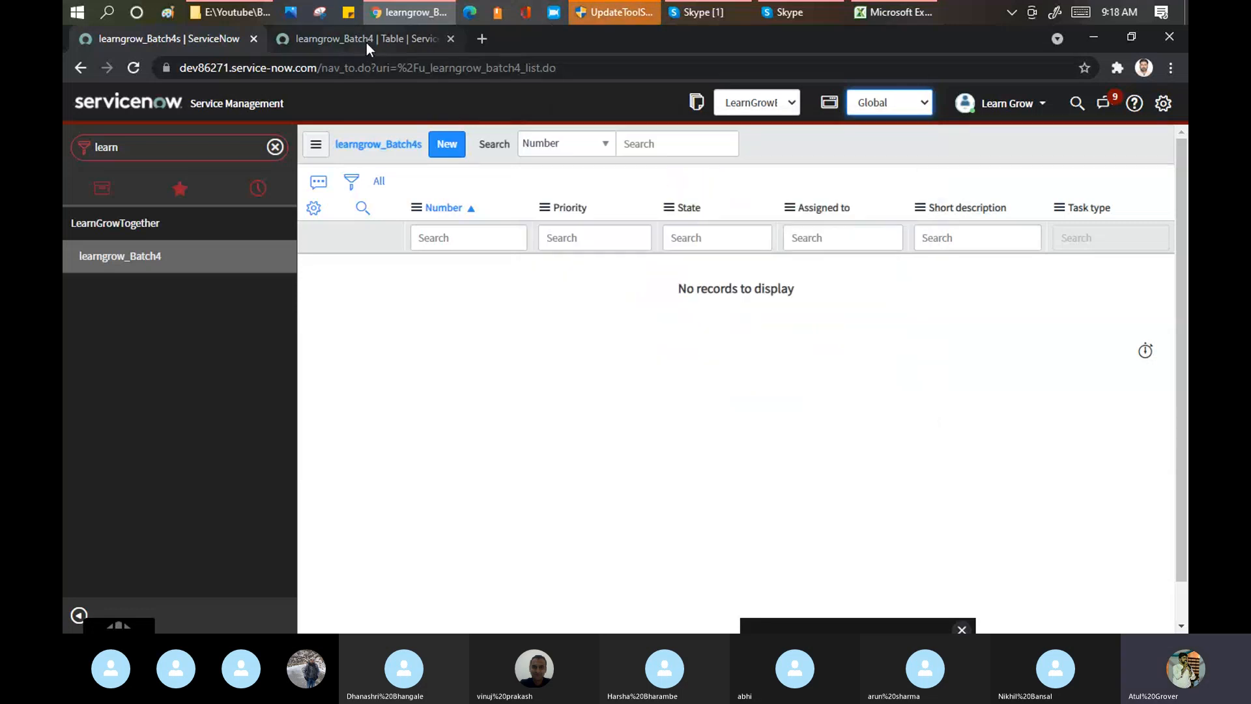
click(366, 42)
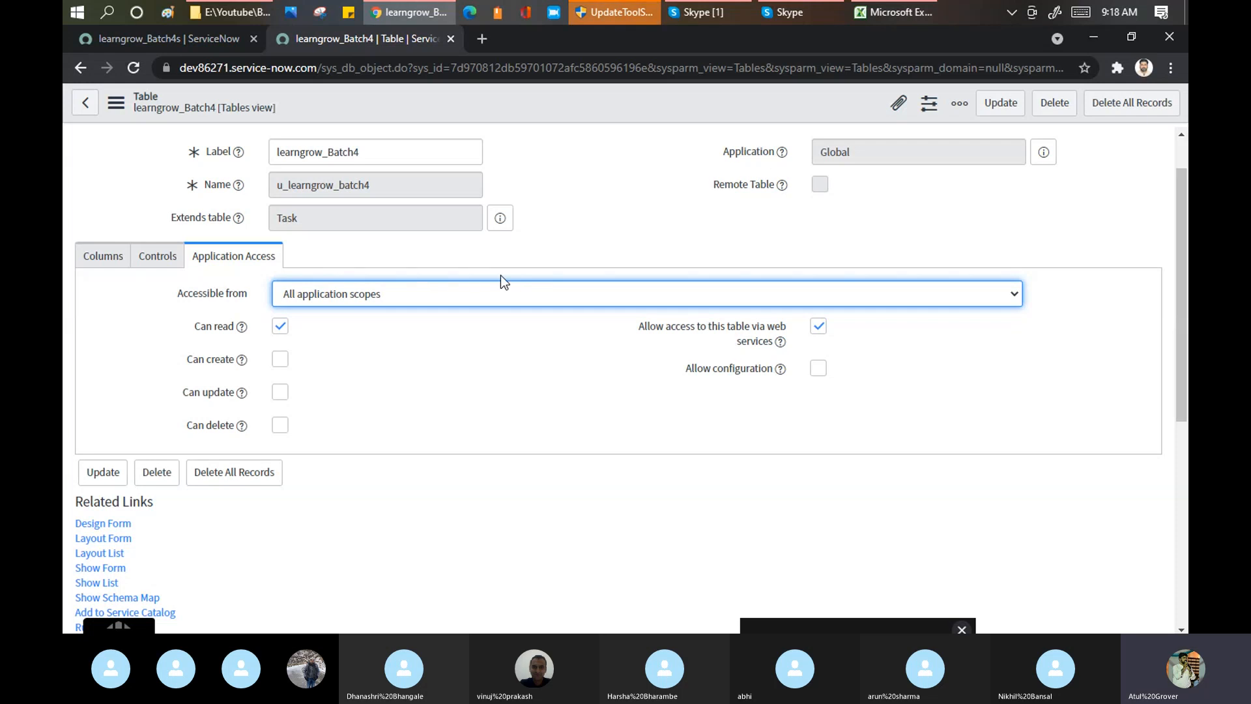
click(215, 30)
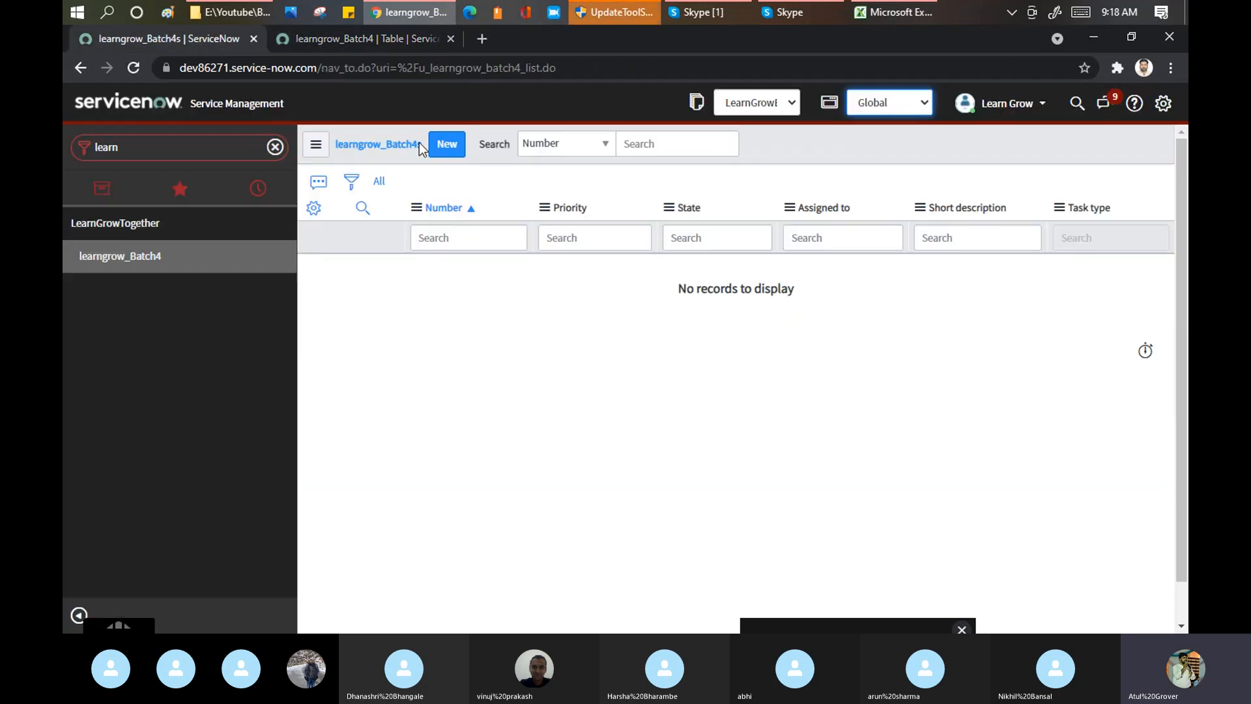
click(416, 40)
Restrict the table's Accessible from setting to This application scope only and save the learngrow_Batch4 table record.
click(410, 293)
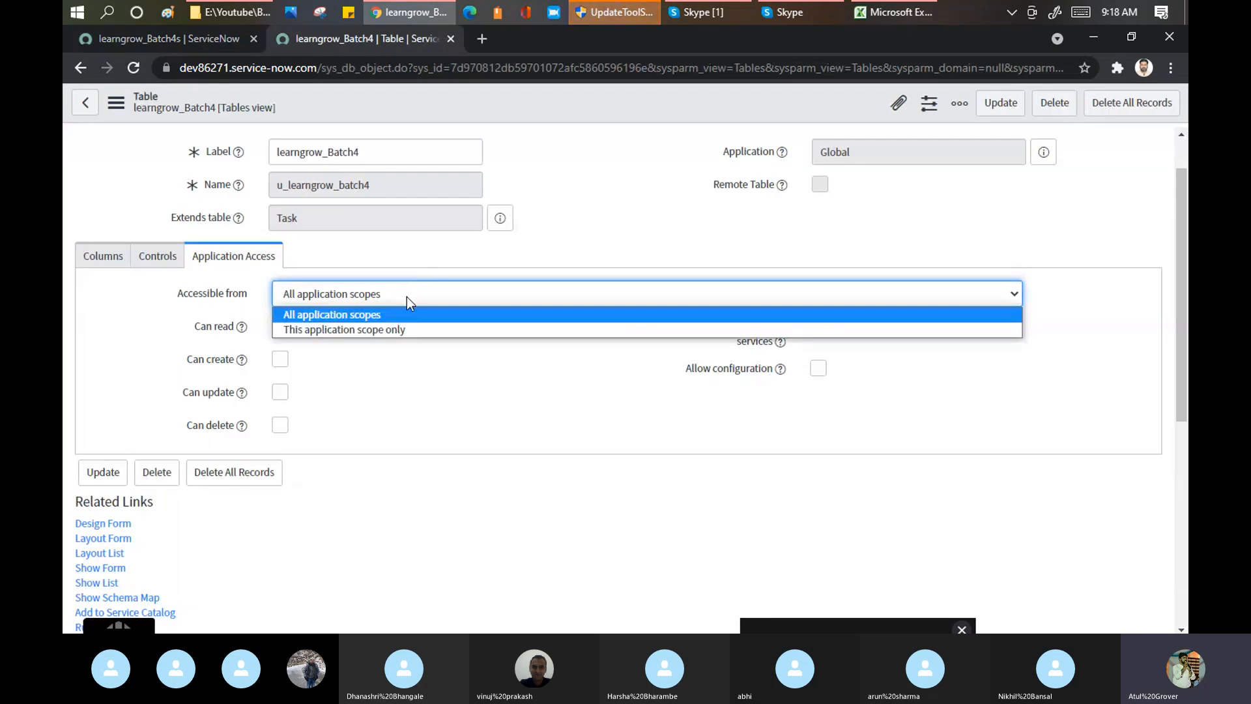
click(385, 330)
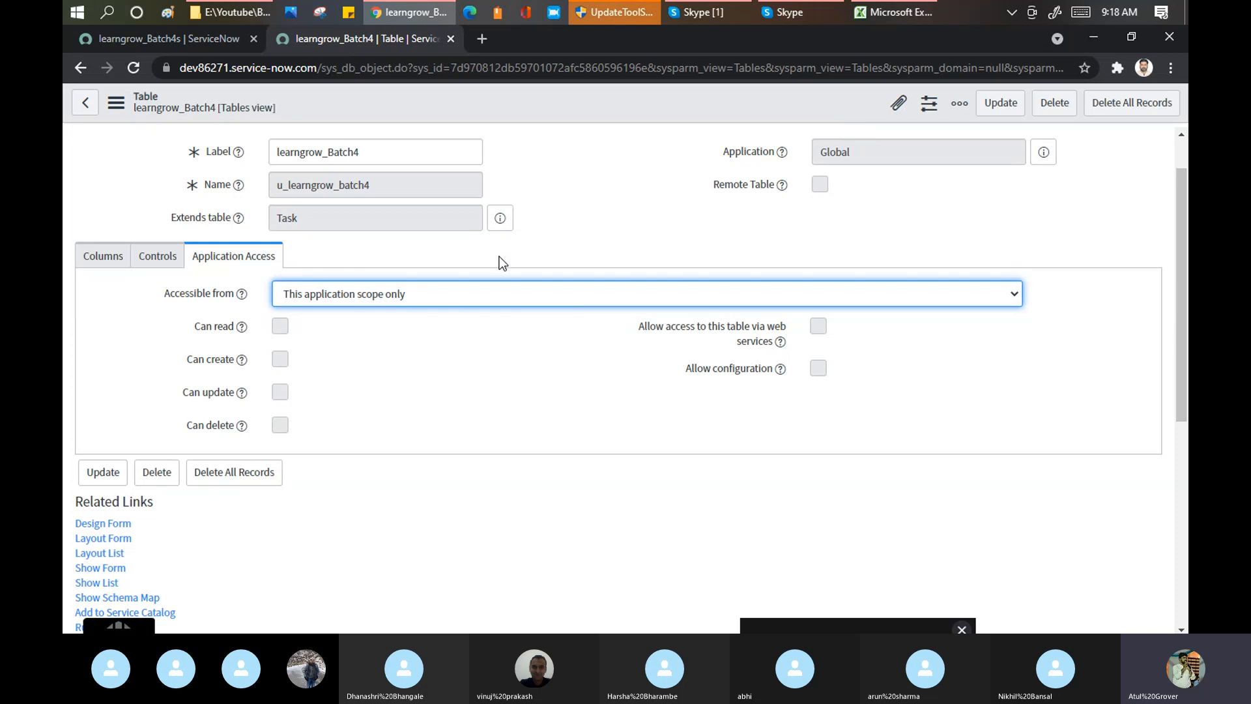
click(489, 298)
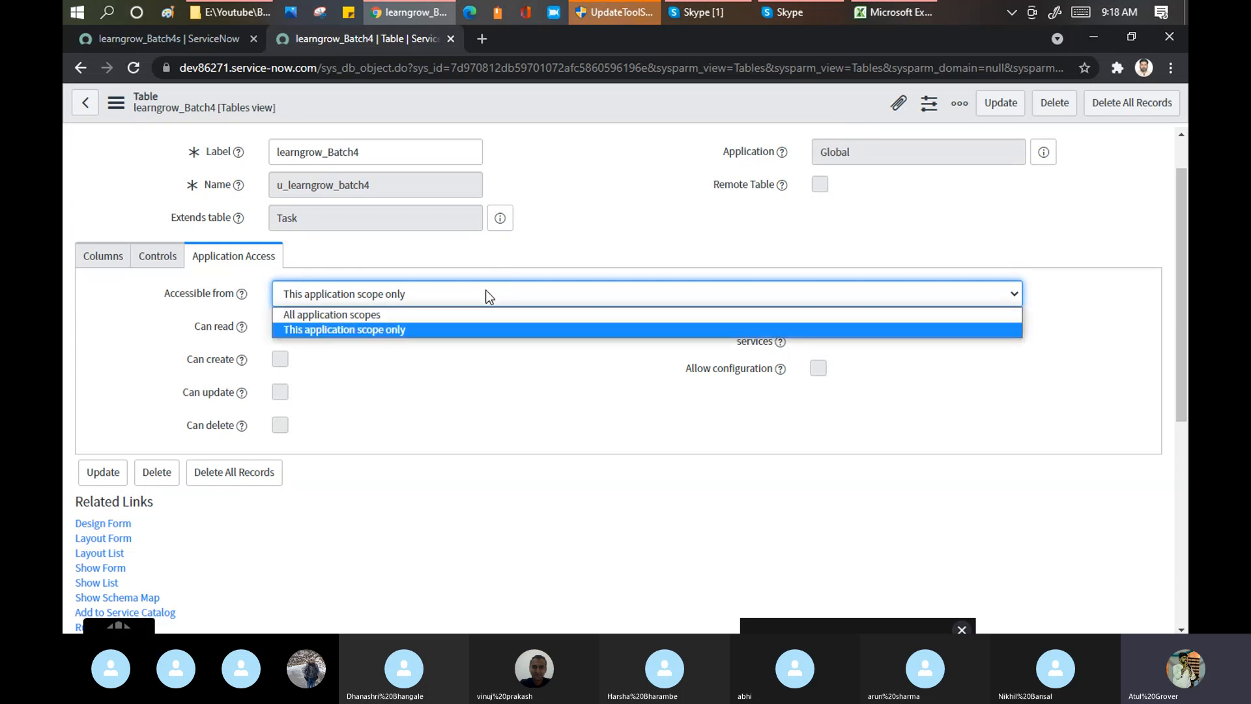
click(343, 333)
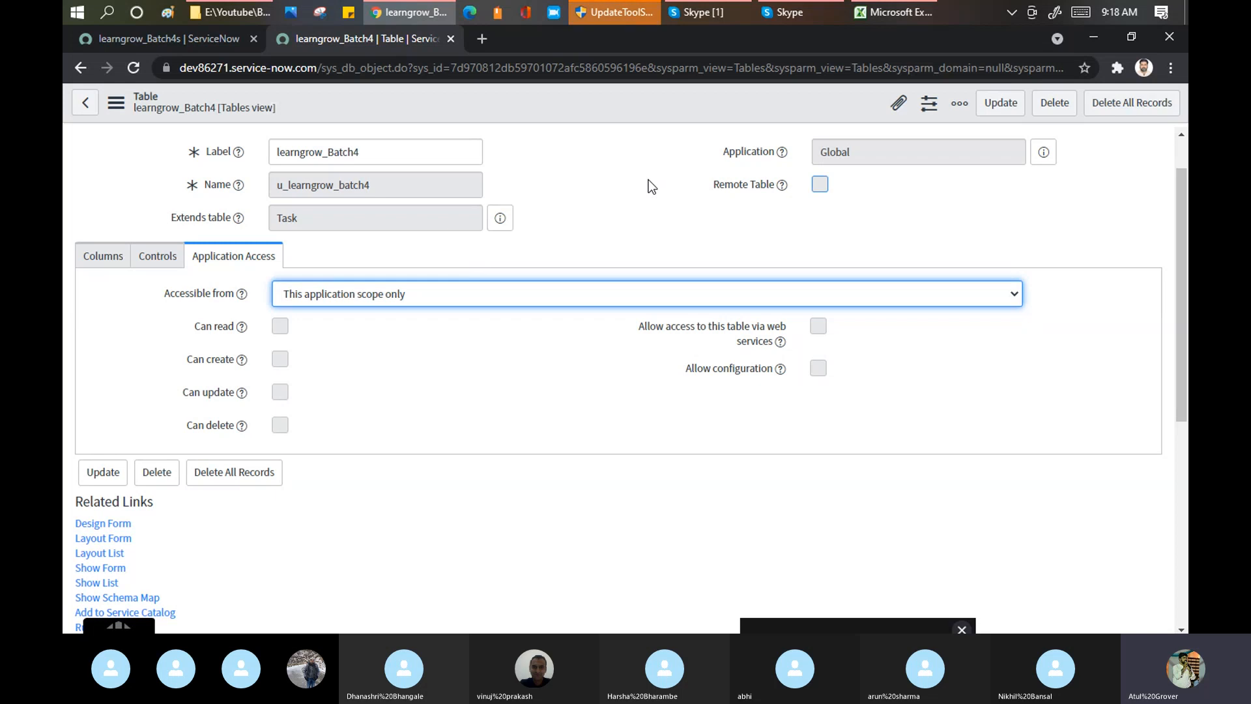
right_click(601, 100)
click(626, 113)
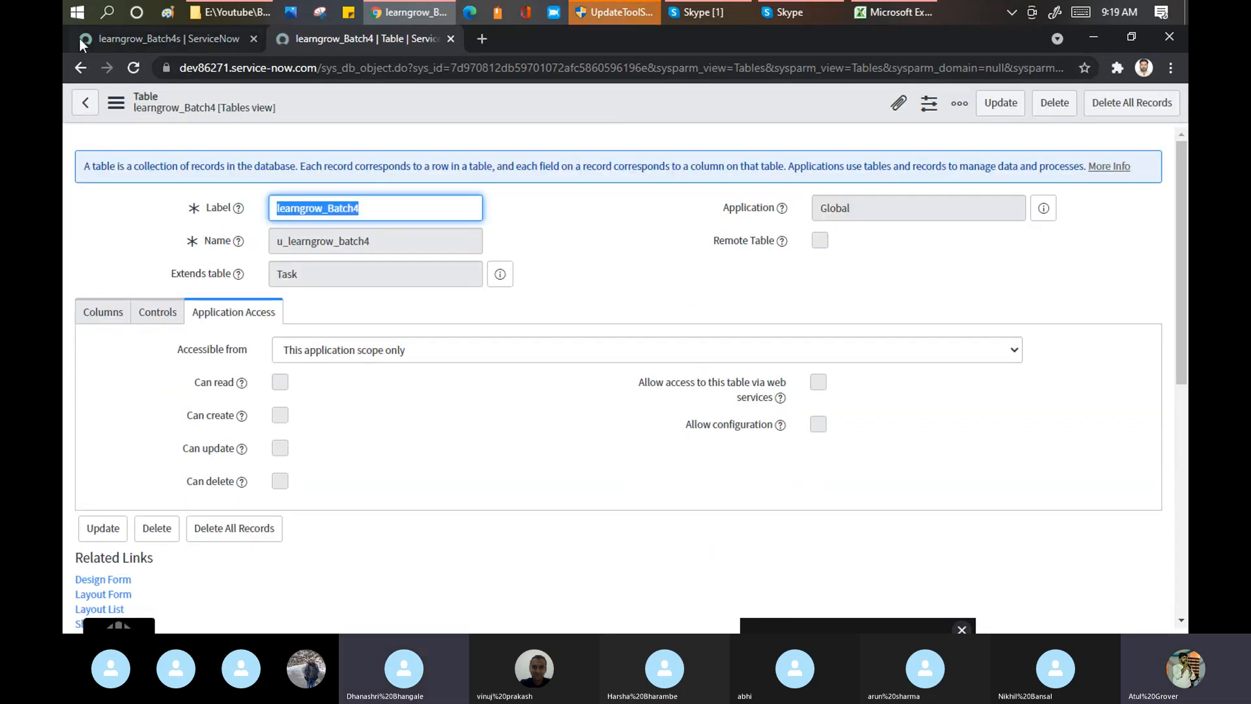
click(139, 36)
click(718, 13)
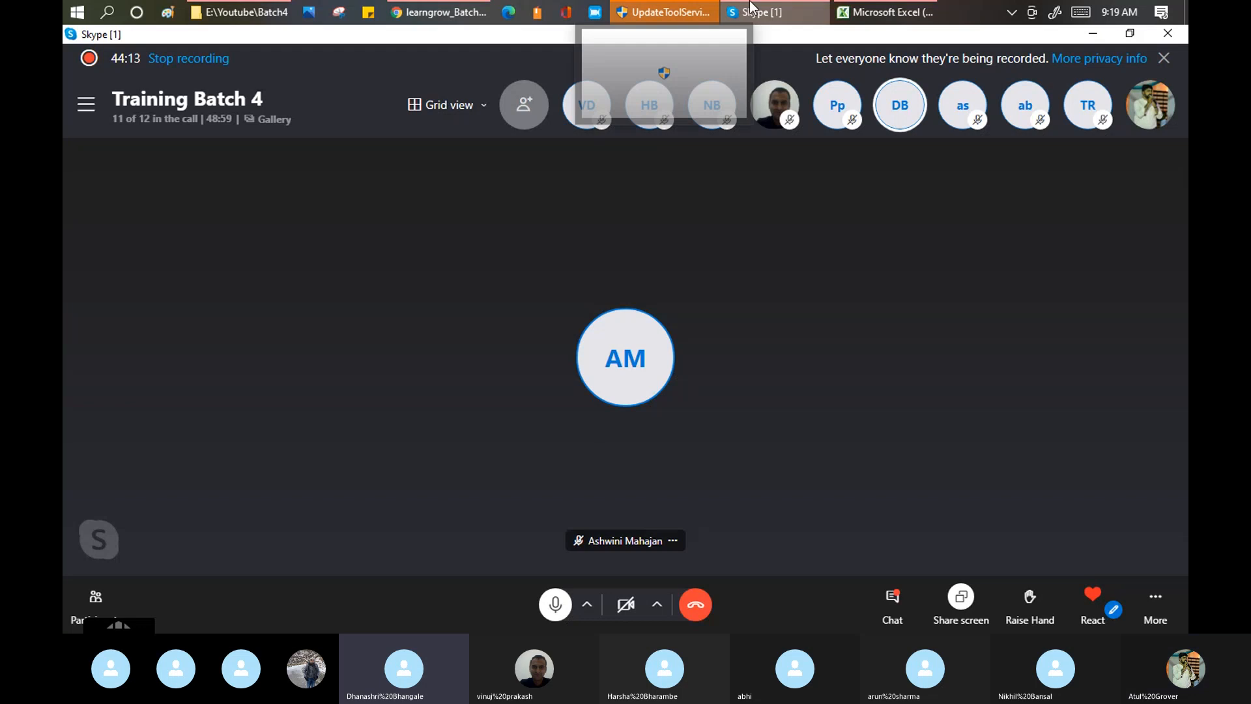
click(450, 11)
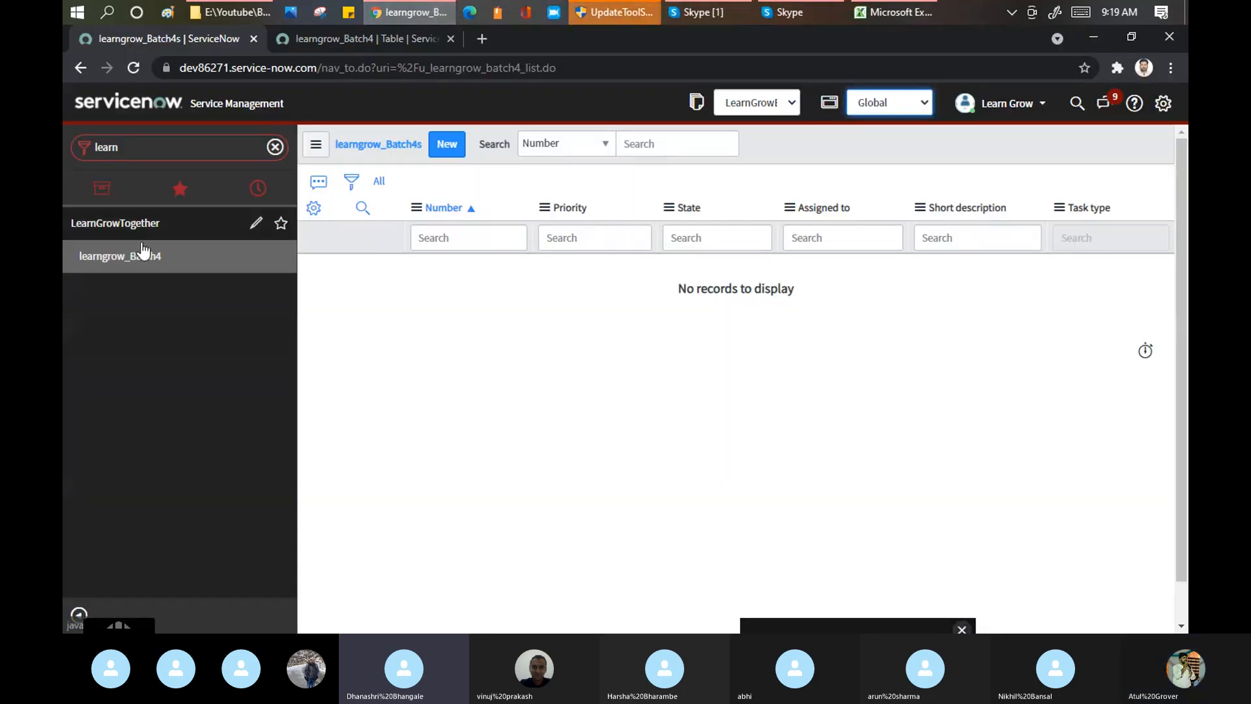
Return to the learngrow_Batch4 table form and display its table columns.
click(398, 38)
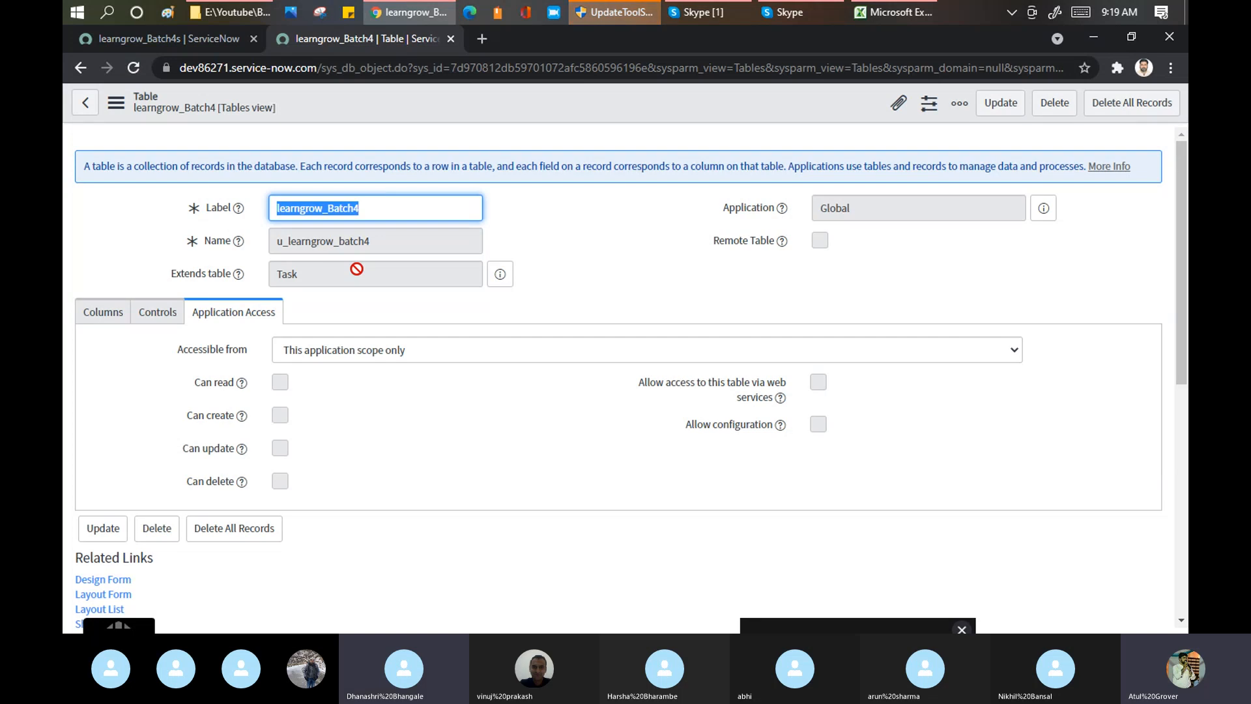
key(alt+Tab)
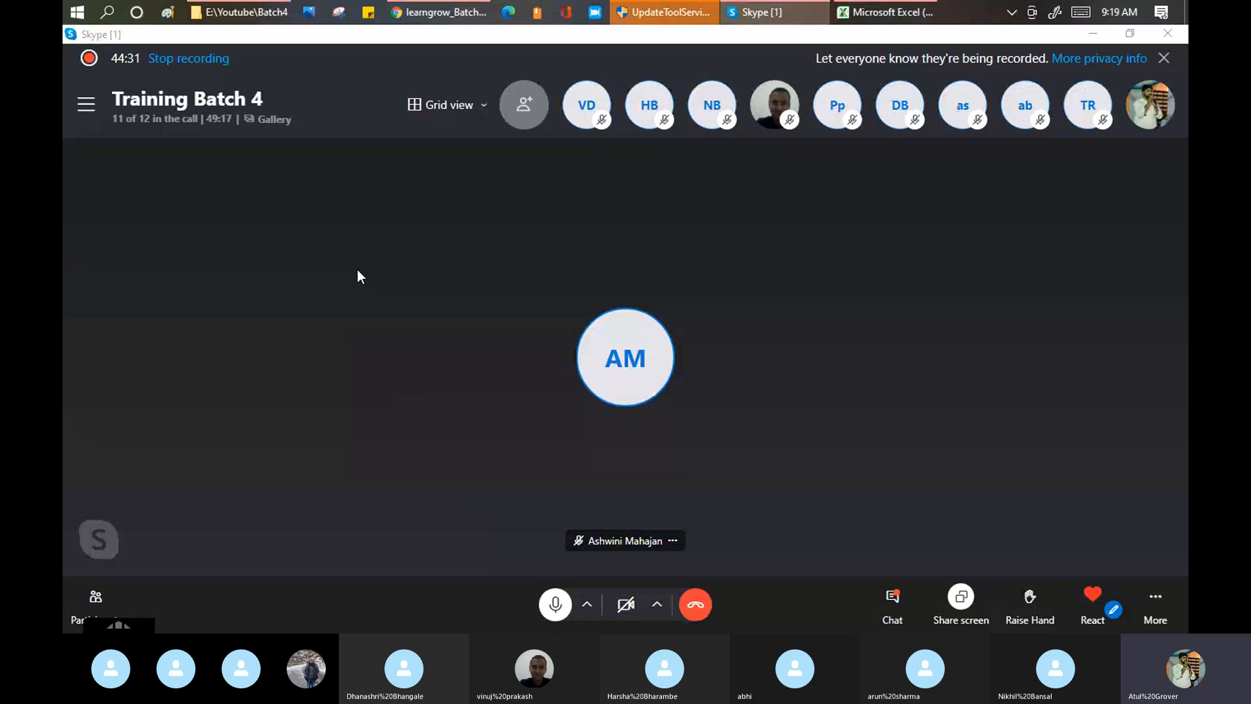
key(alt+Tab)
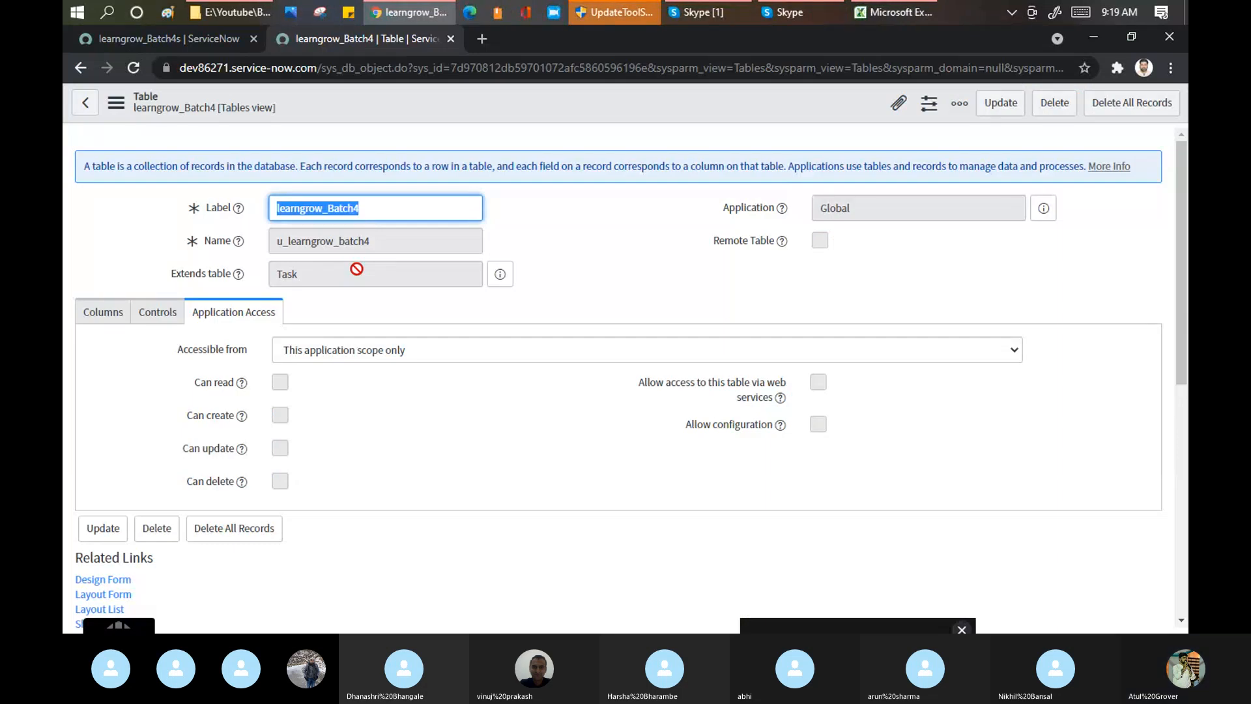
click(91, 315)
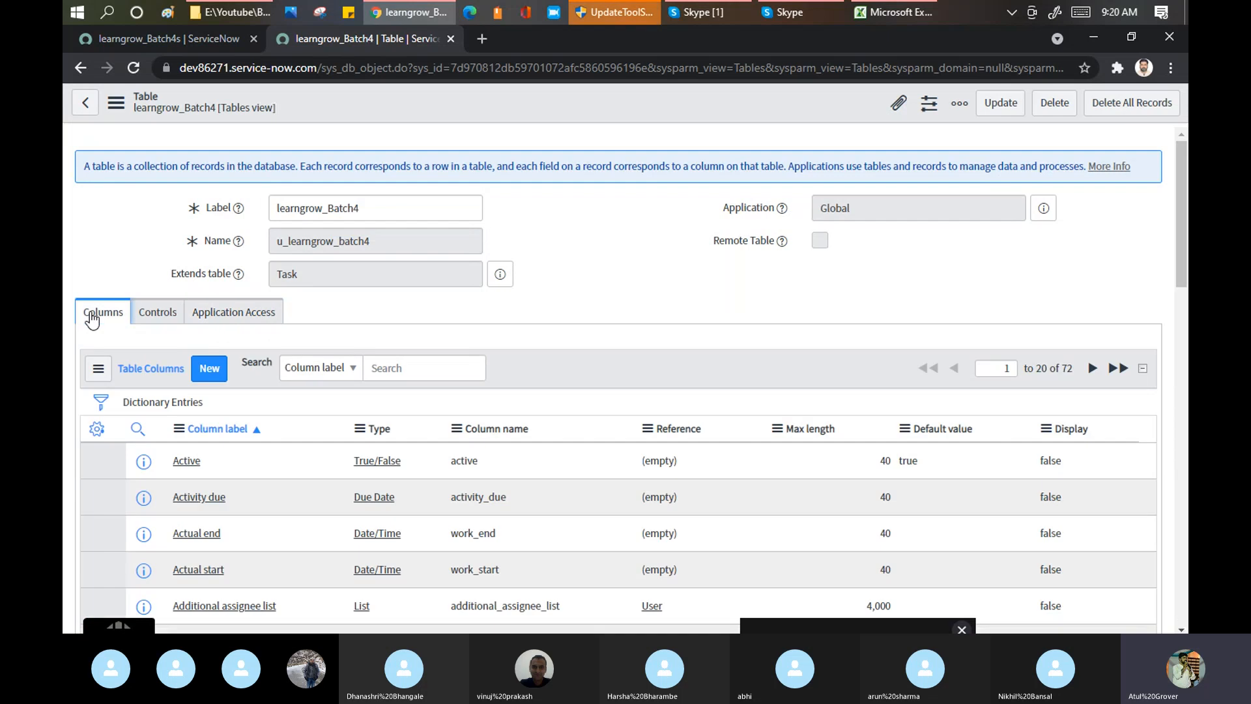
Show the learngrow_Batch4 table's controls and examine which table it extends.
click(151, 311)
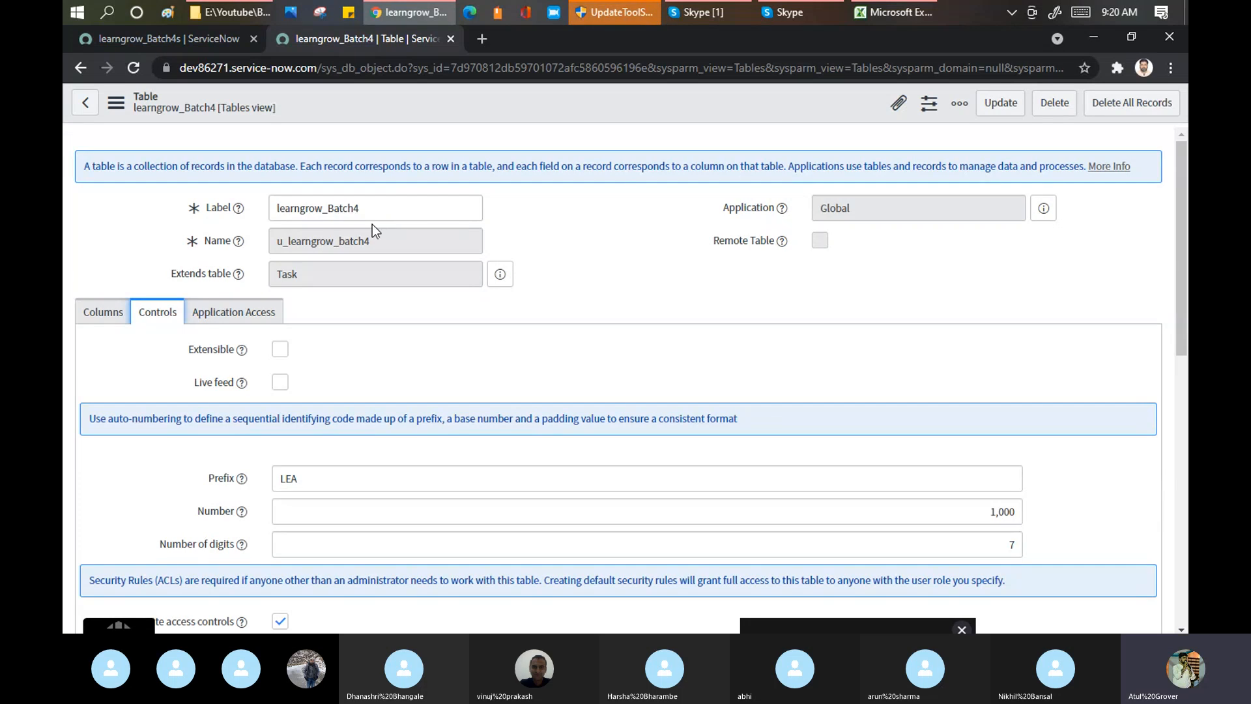
click(342, 274)
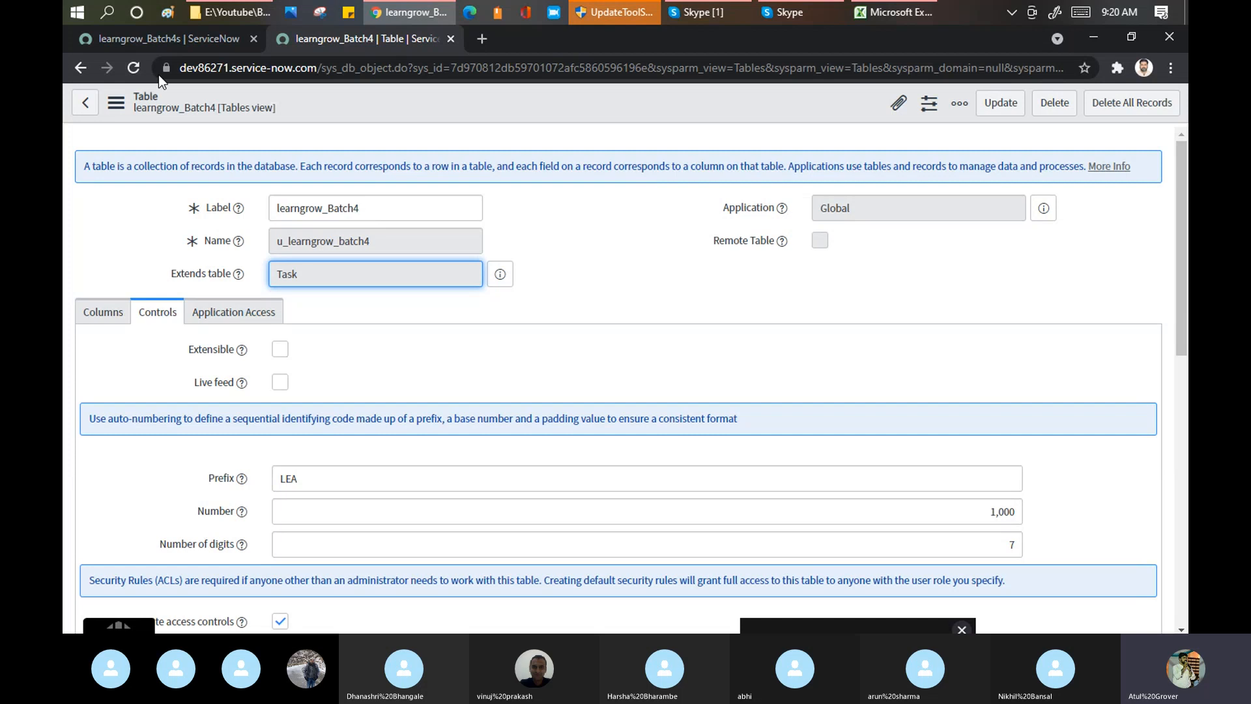
Filter the application navigator by "incident" and open a blank new incident form.
click(159, 41)
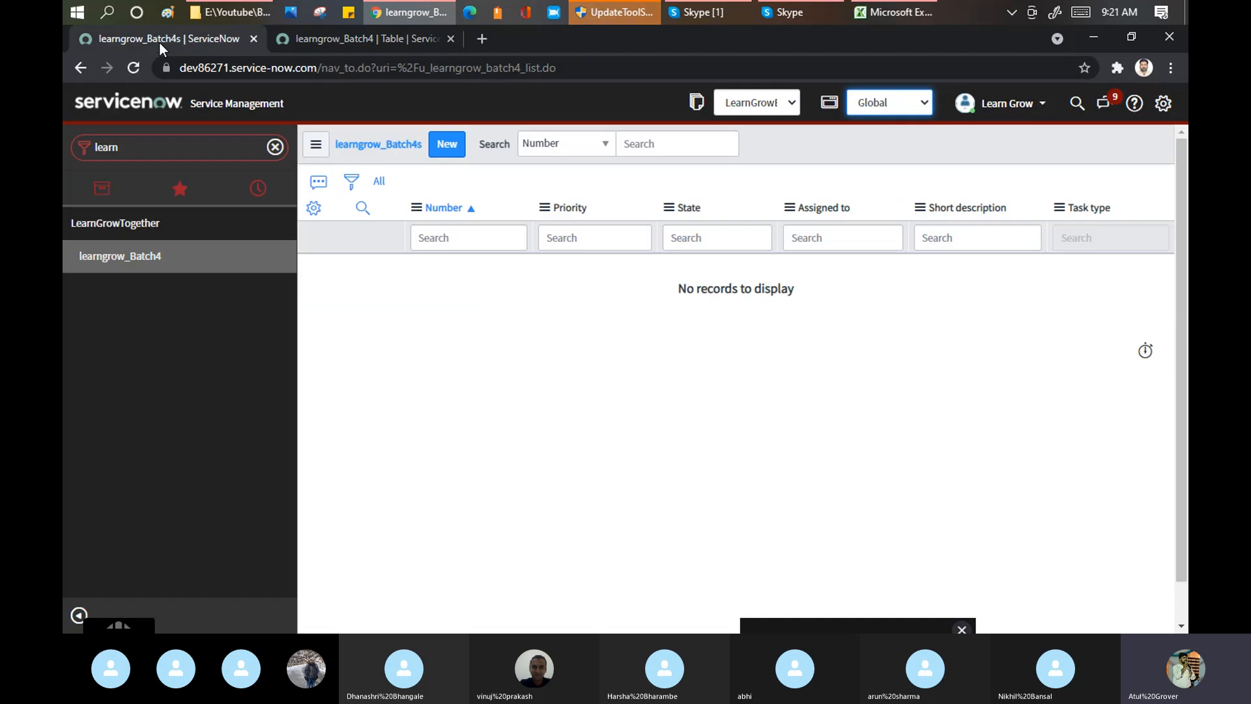
double_click(161, 154)
text(in)
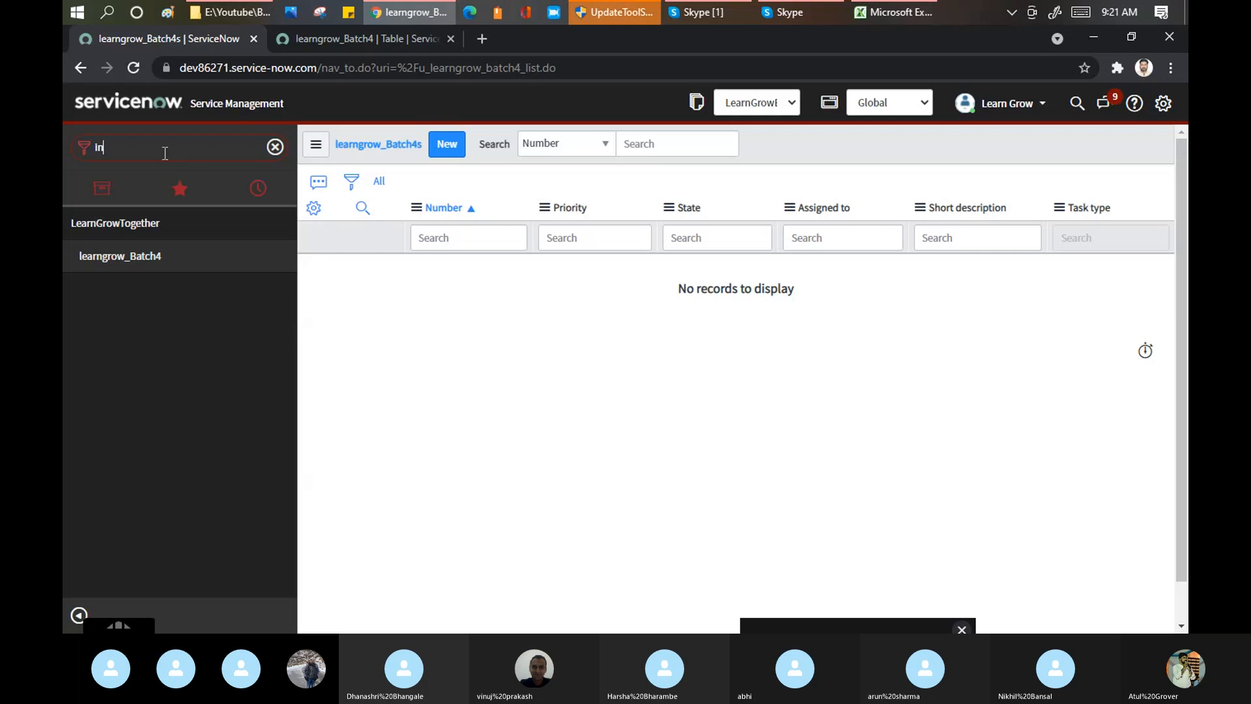
text(cident)
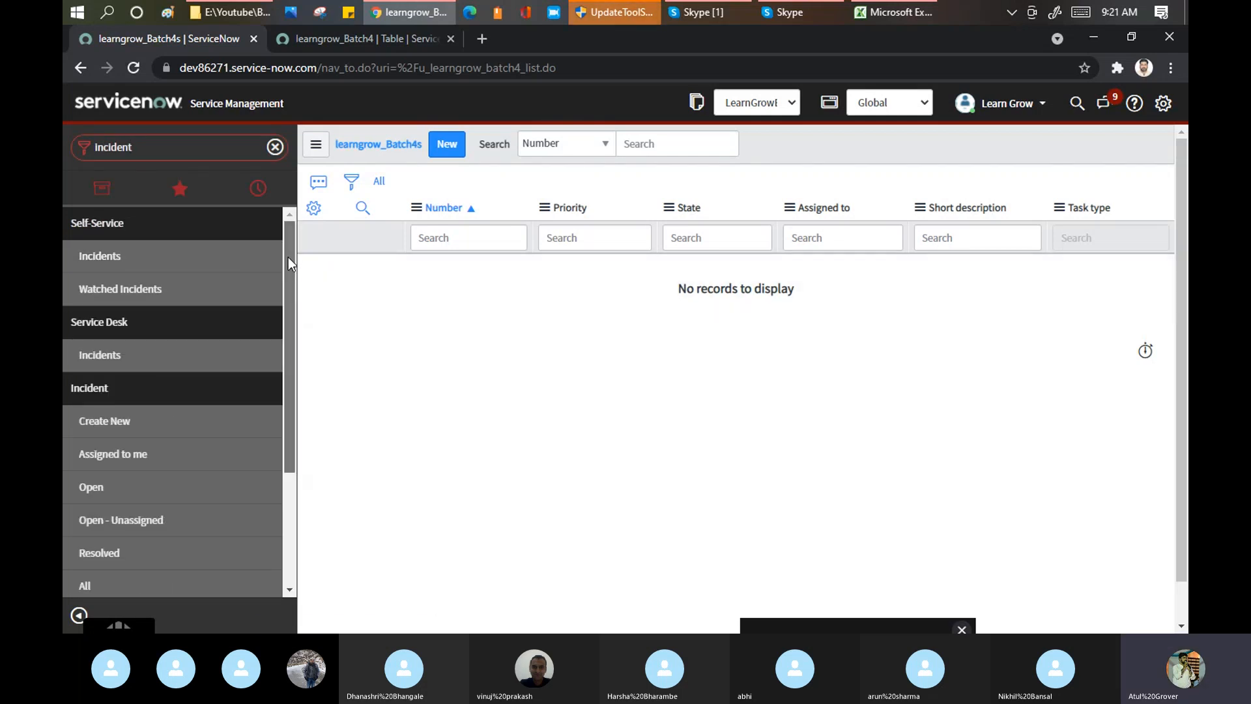
drag(289, 257, 287, 295)
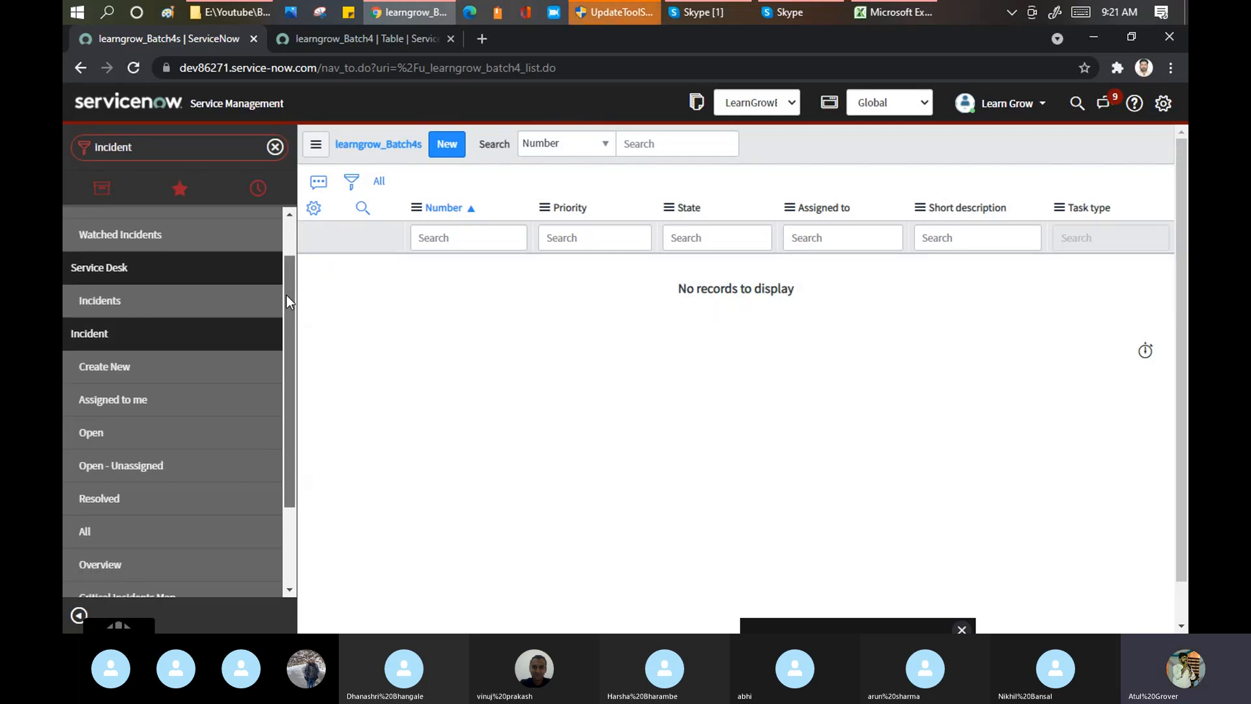
click(126, 363)
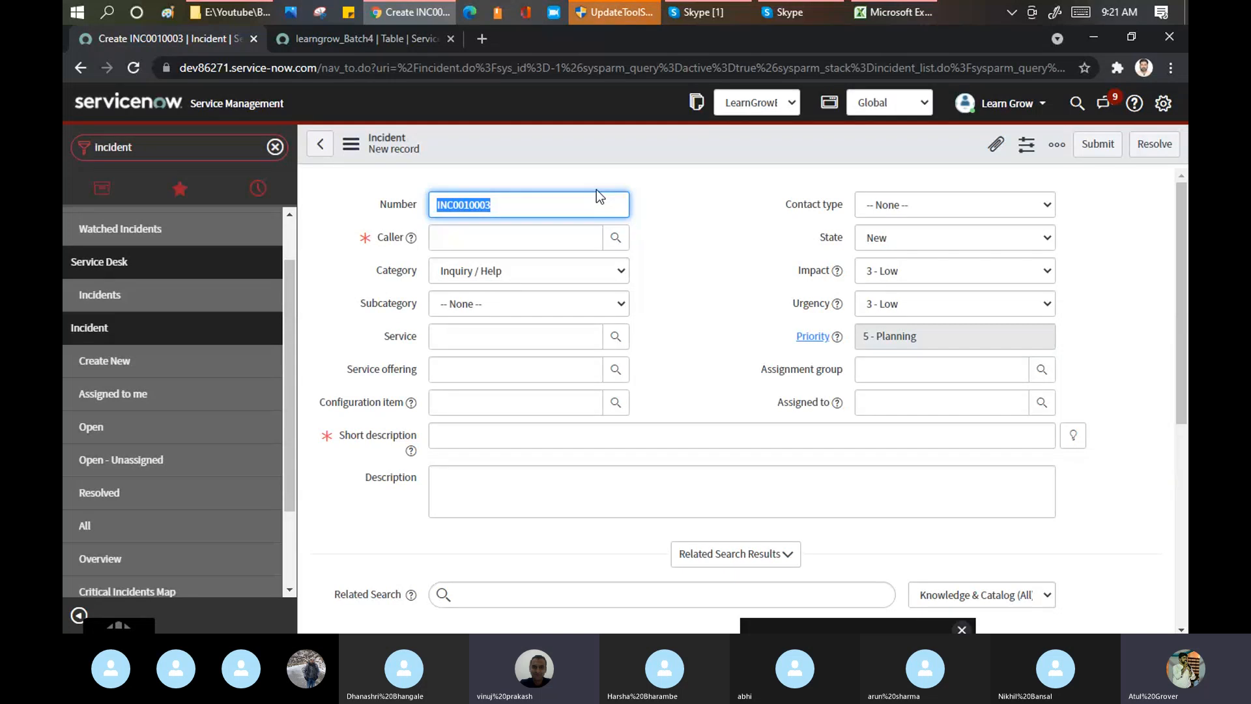
click(663, 194)
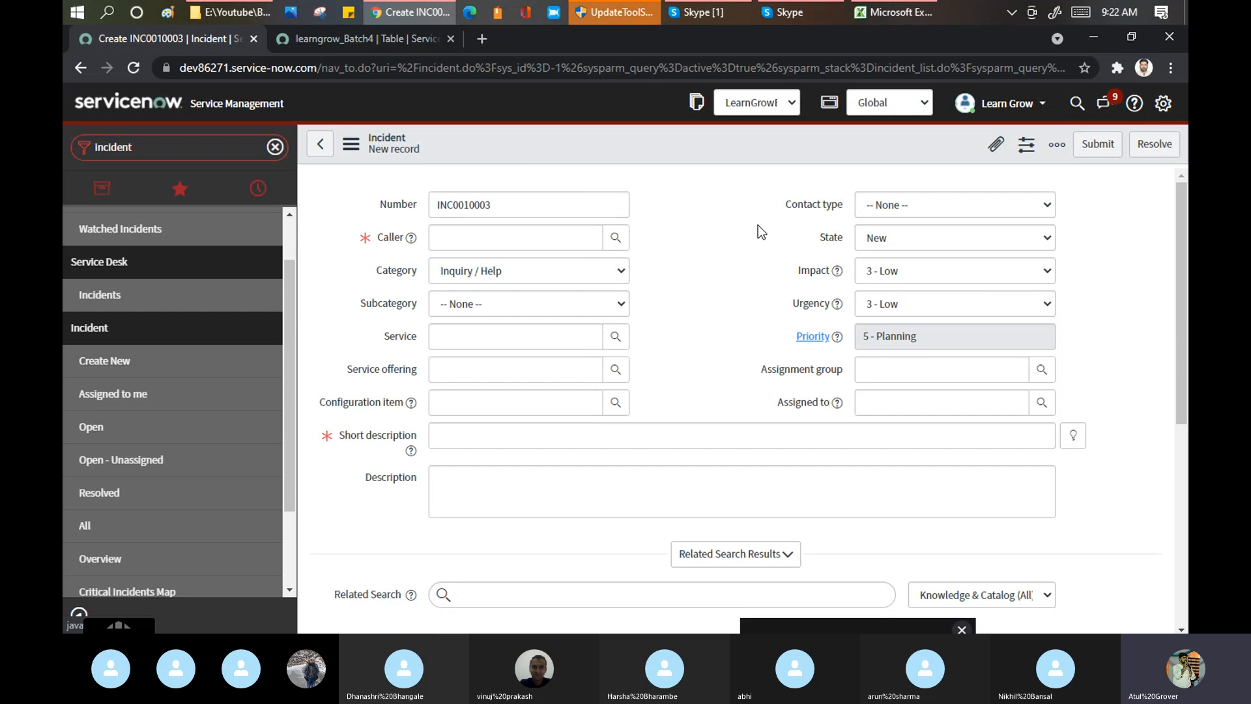
Browse the Incident application's Assigned to me, Overview and Open modules, dropping the active condition from the assigned list.
click(122, 399)
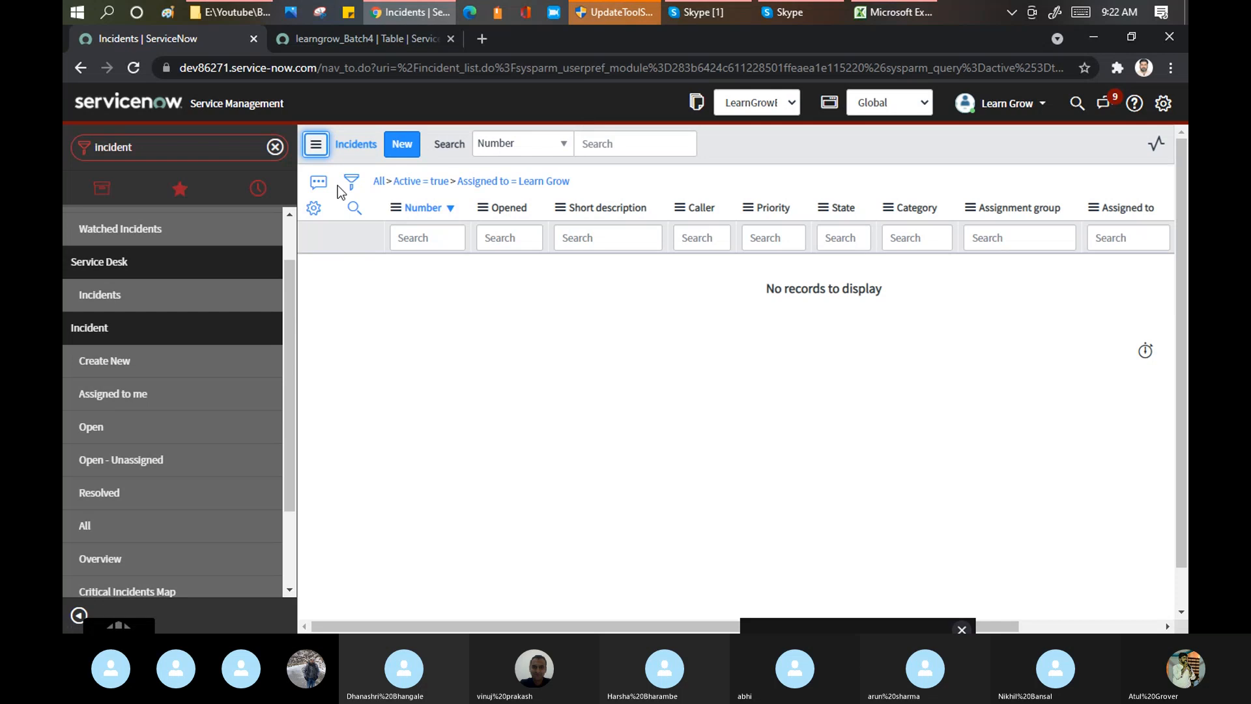
click(388, 182)
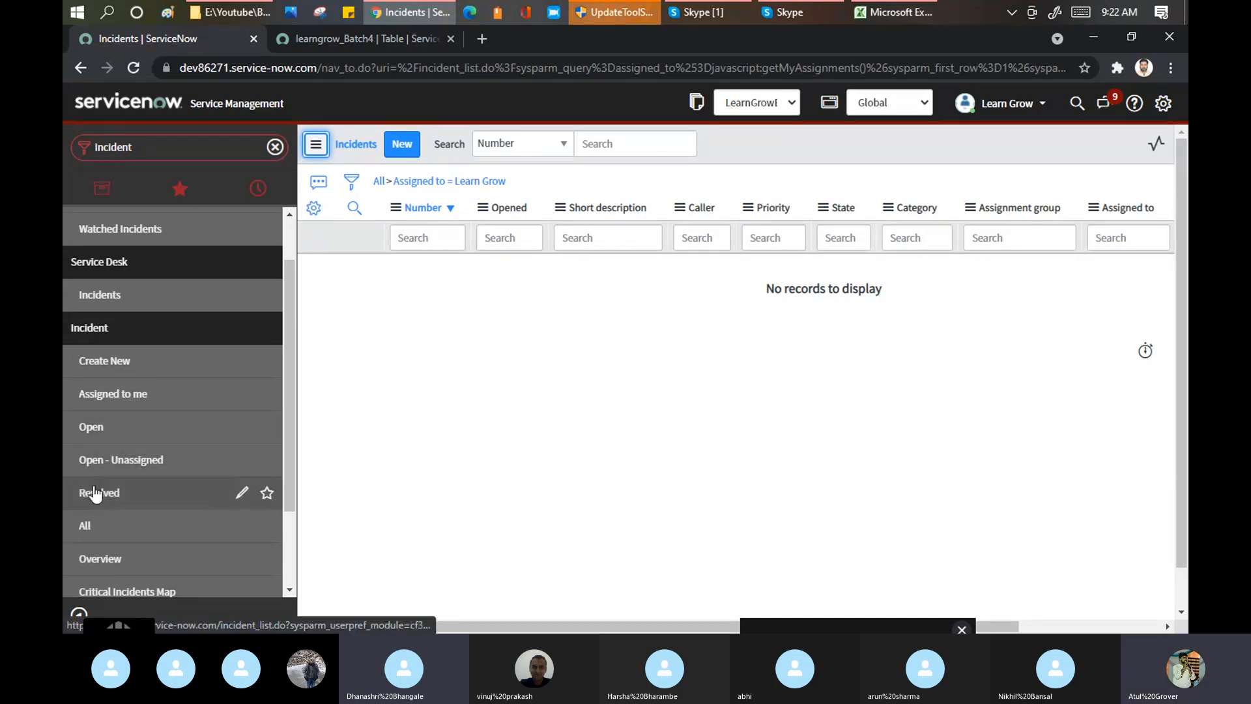
click(102, 554)
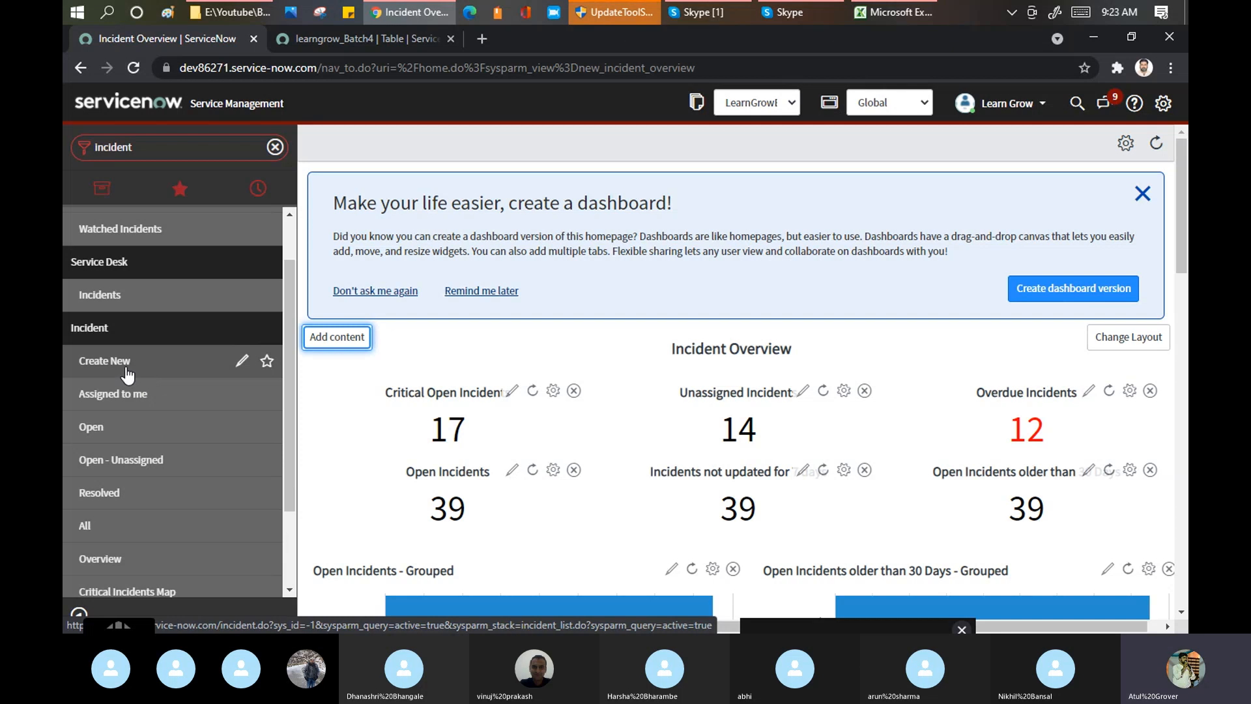
click(127, 366)
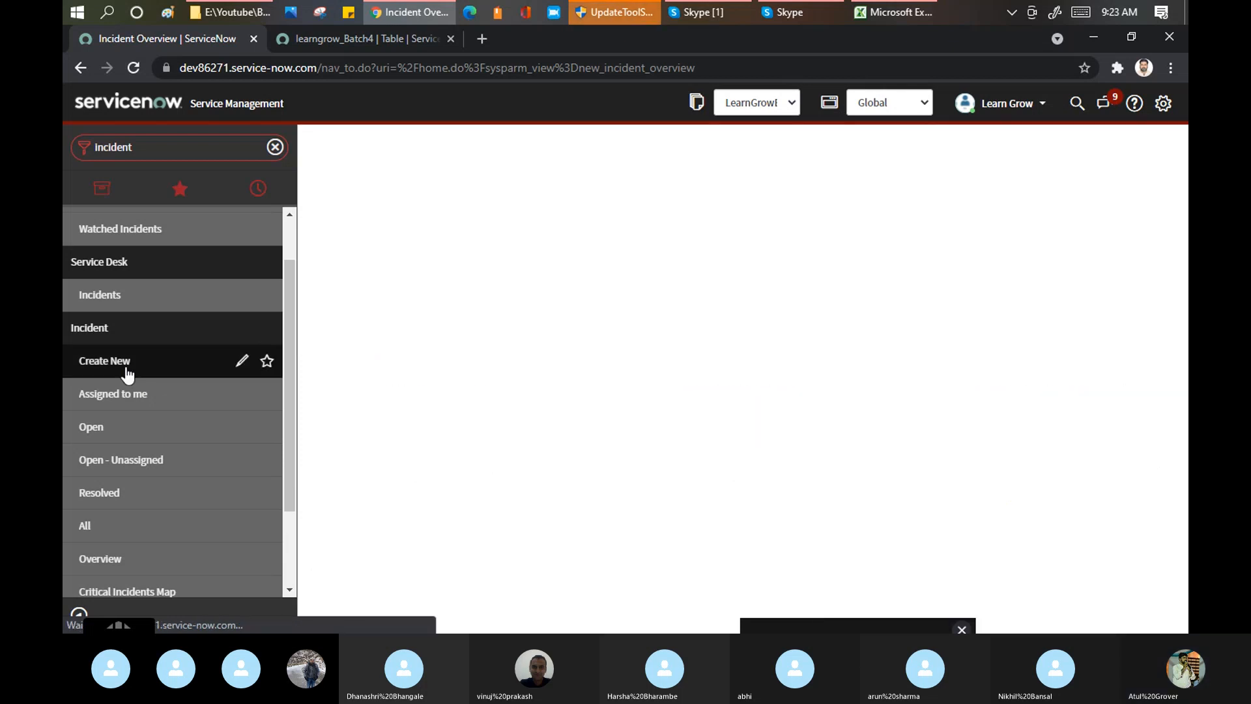
click(104, 433)
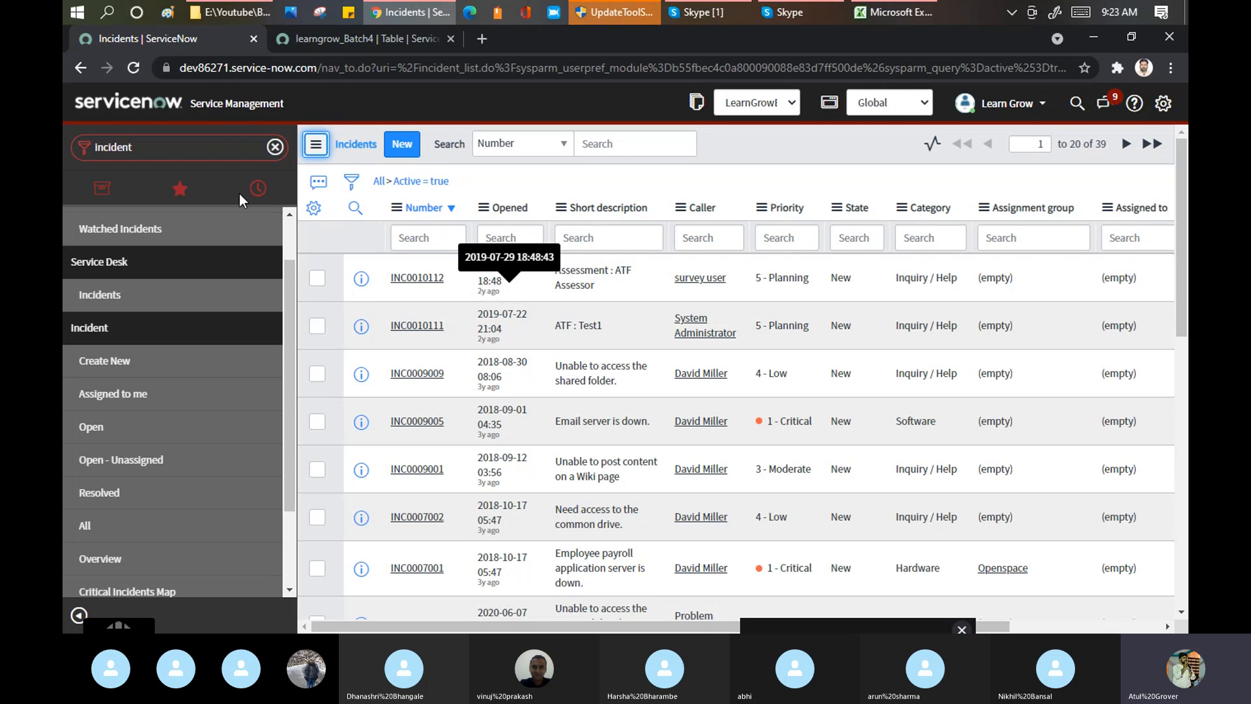
click(198, 144)
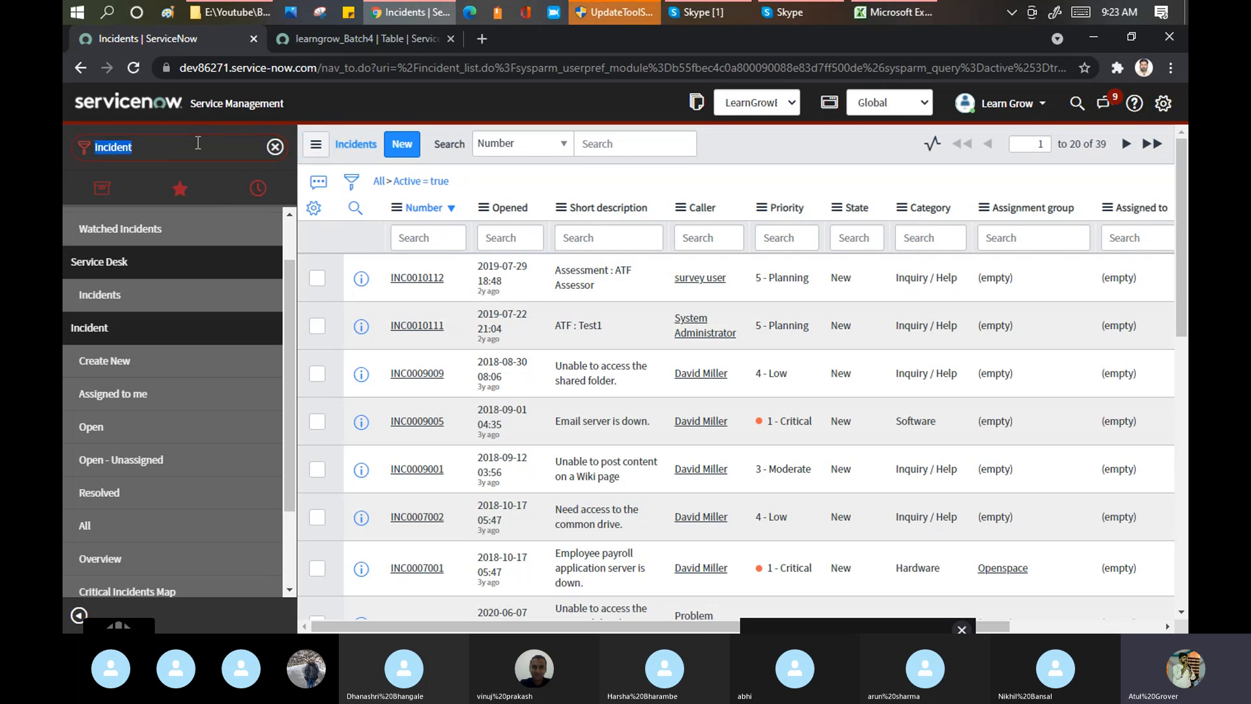
text(table)
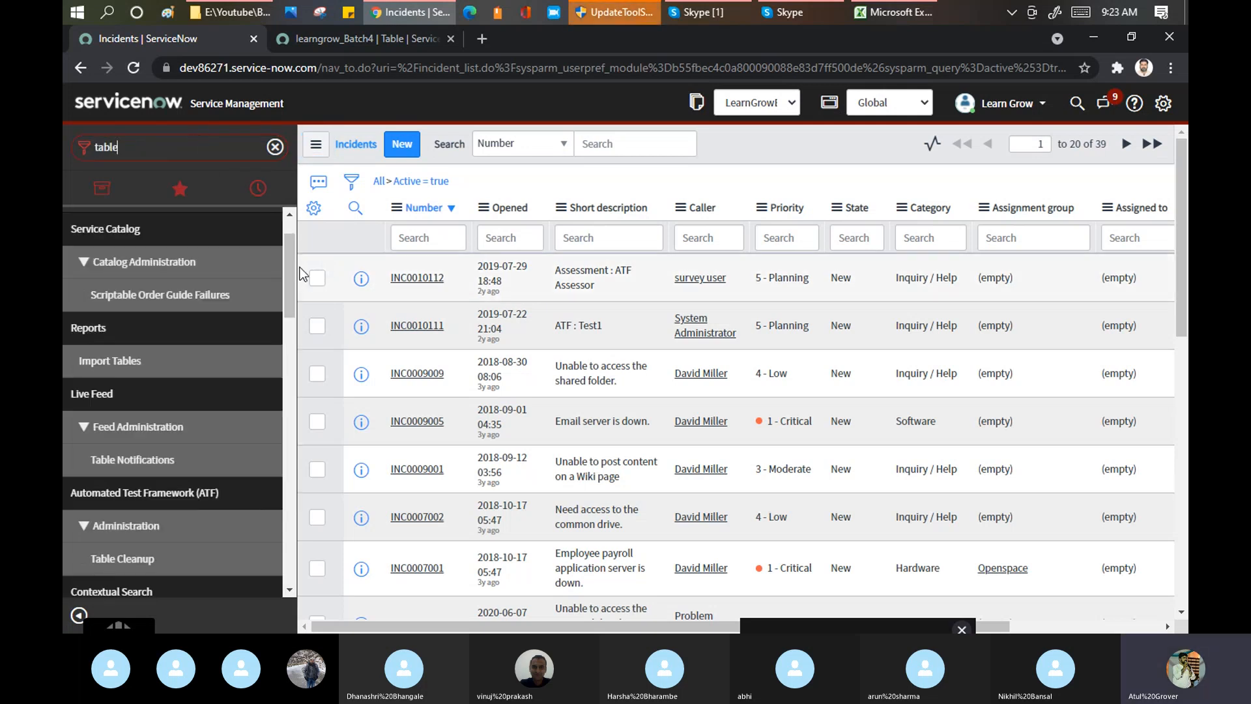
drag(292, 264, 292, 266)
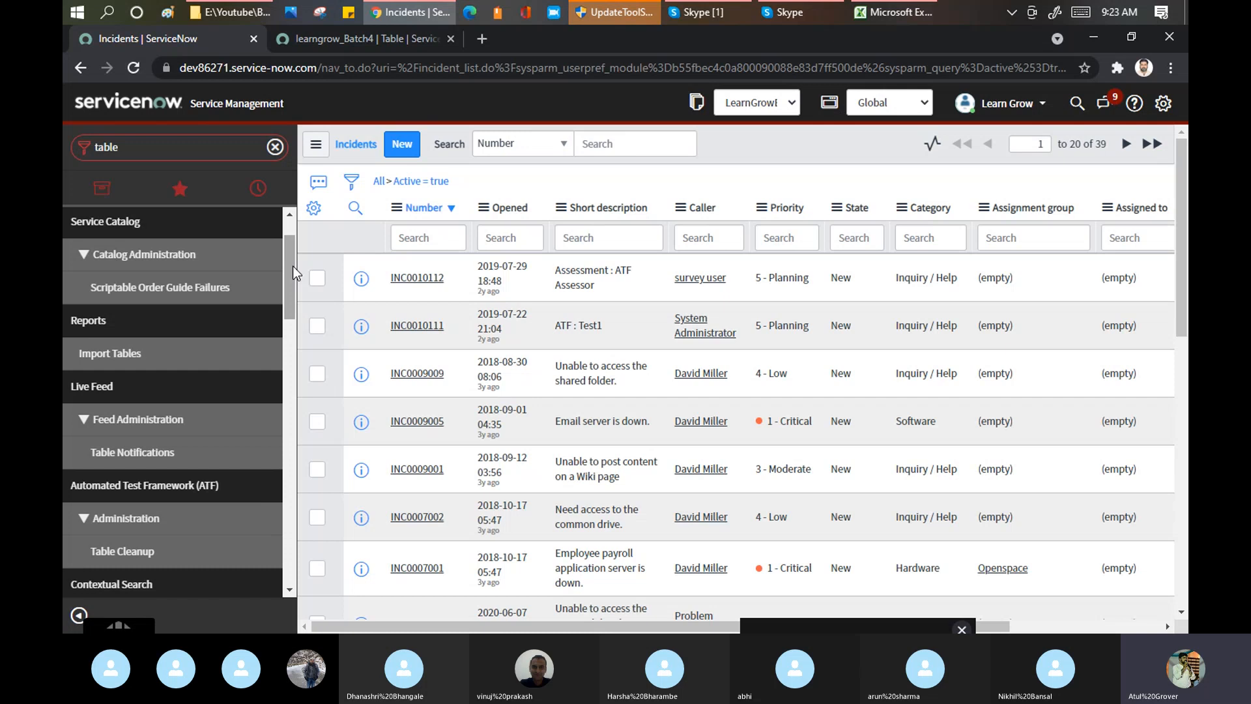
Filter the application navigator by "learn" and open the learngrow_Batch4 module record for editing.
double_click(186, 141)
text(learn)
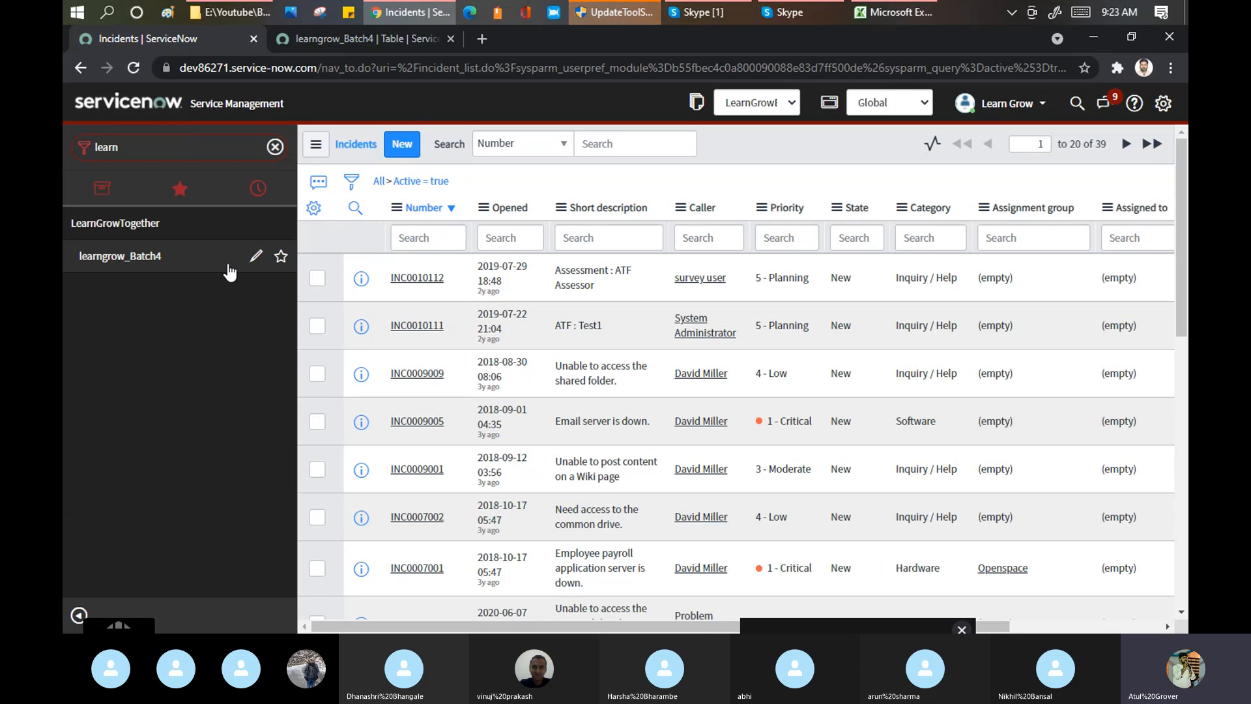
click(253, 259)
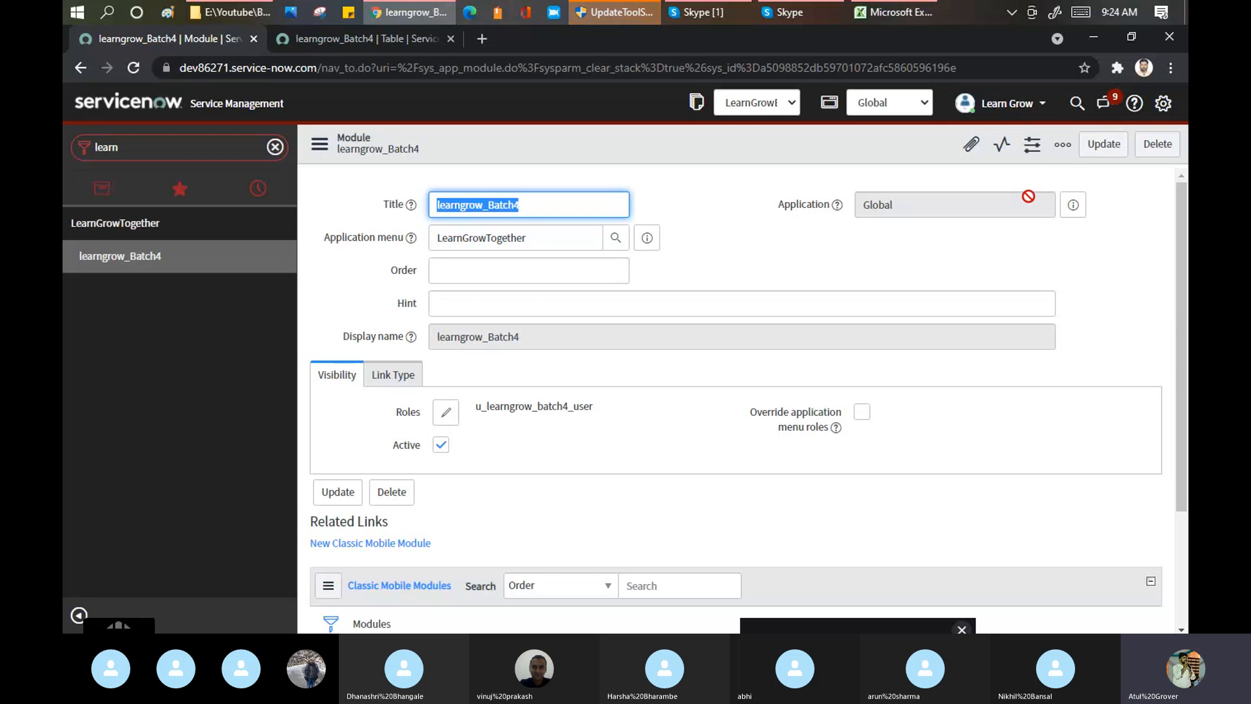
mouse_move(1184, 204)
mouse_down()
mouse_move(1183, 252)
mouse_move(1181, 197)
mouse_up()
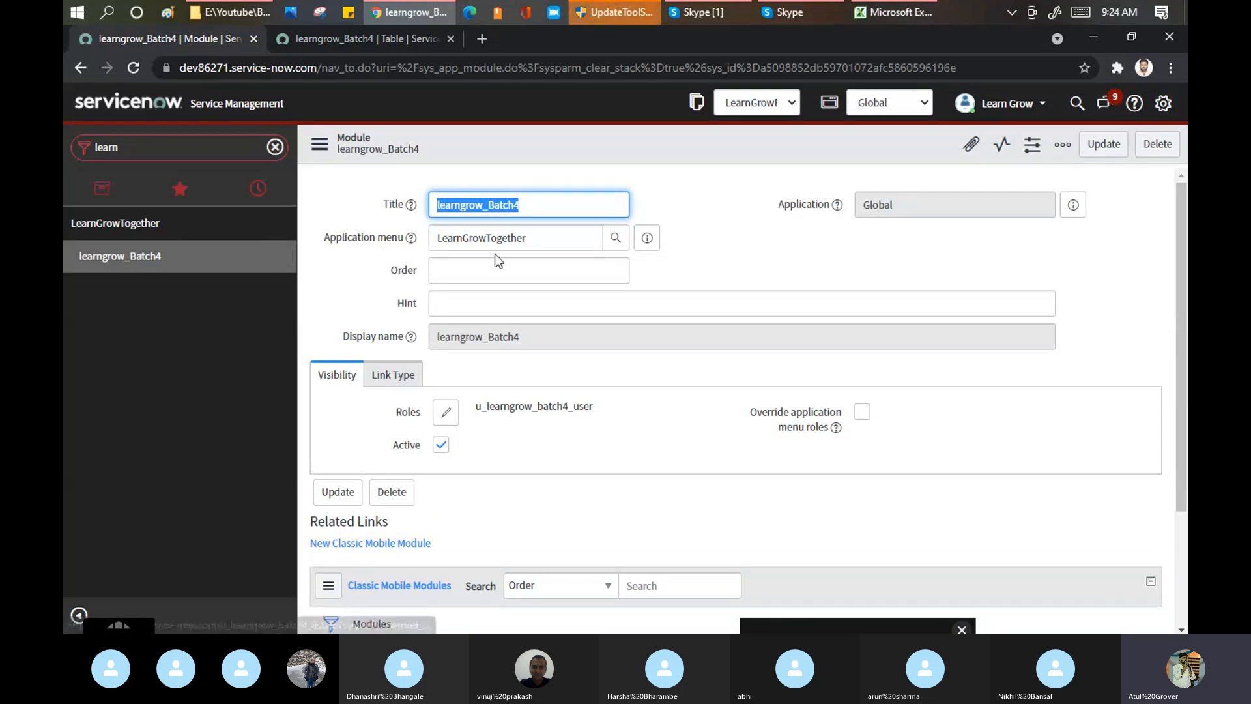
Set the learngrow_Batch4 module's Order to 100.
click(400, 276)
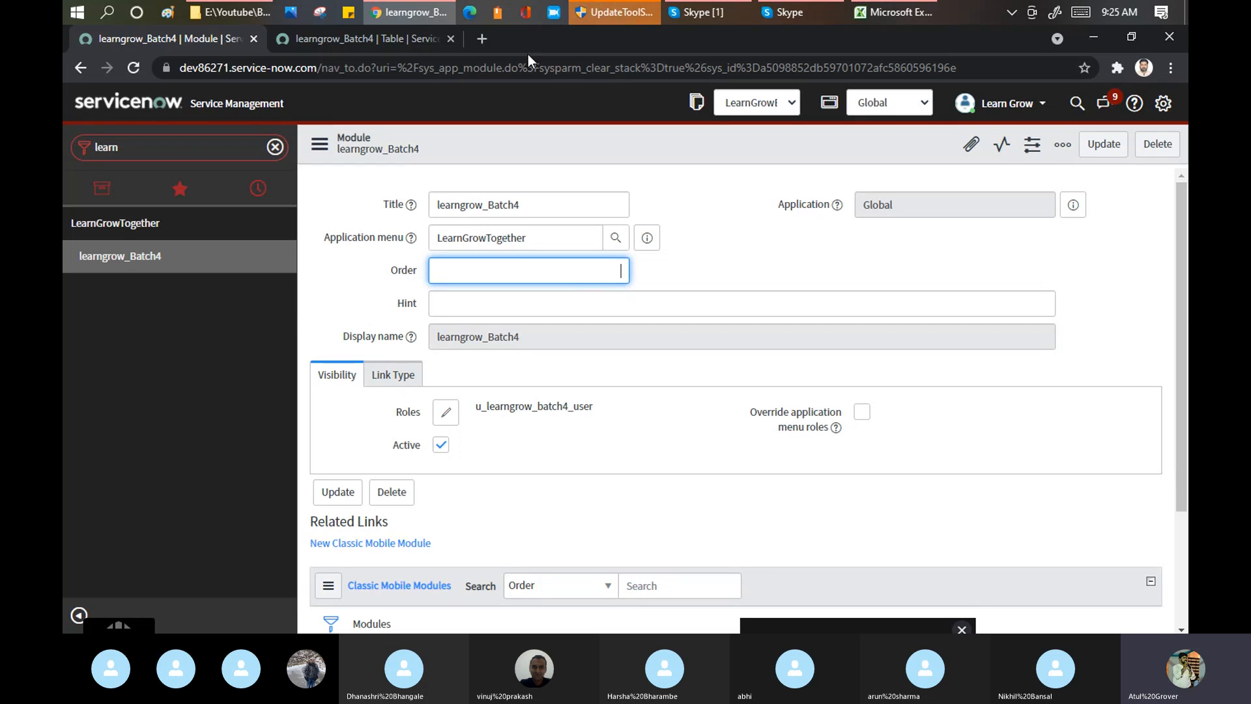
click(685, 9)
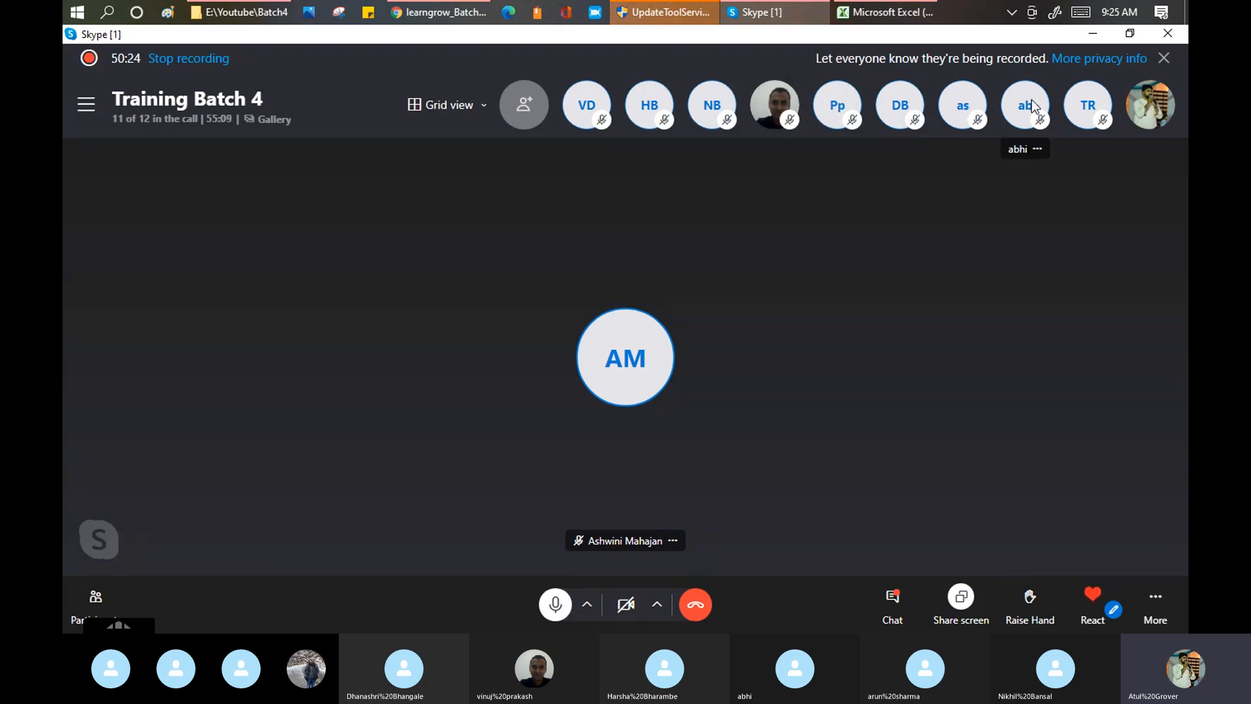
key(alt+Tab)
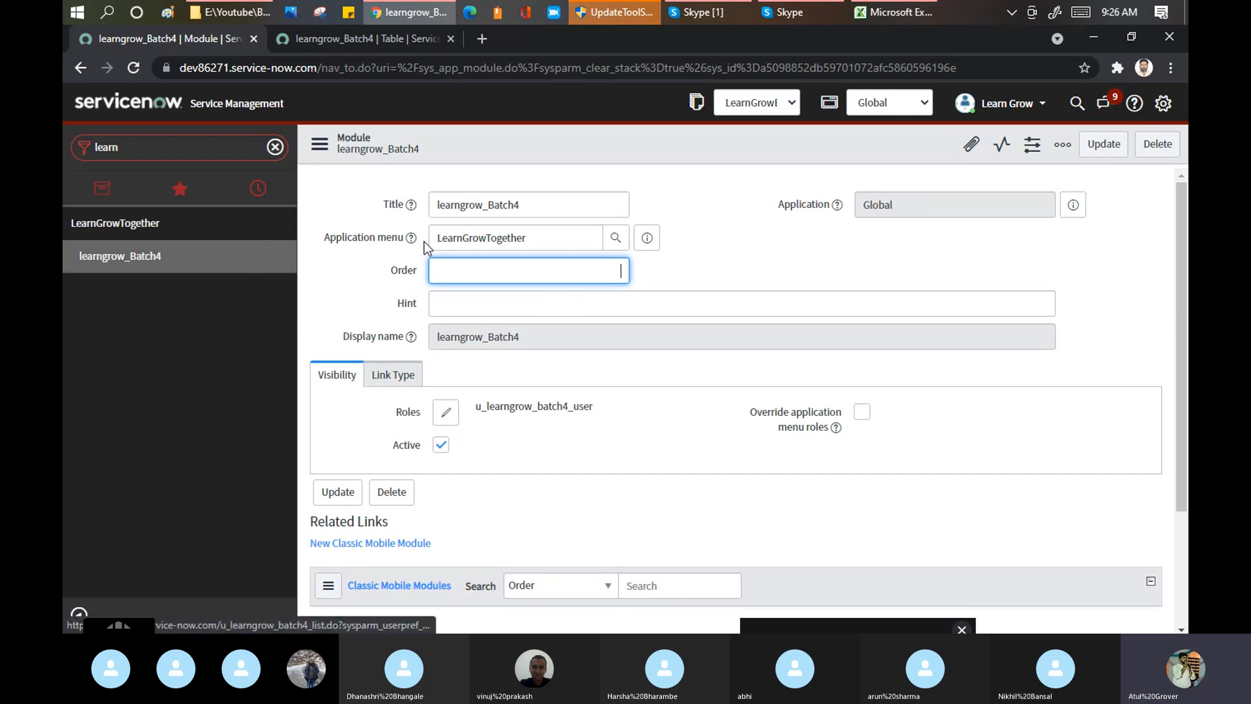
text(100)
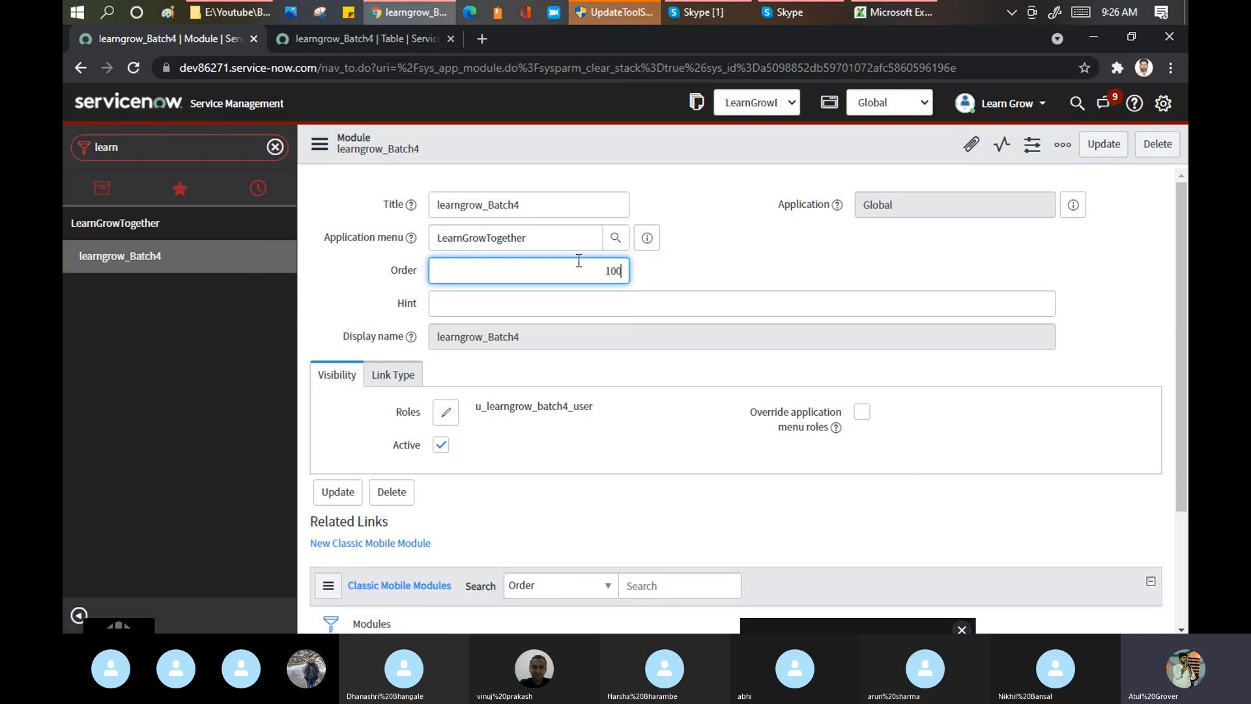
click(801, 262)
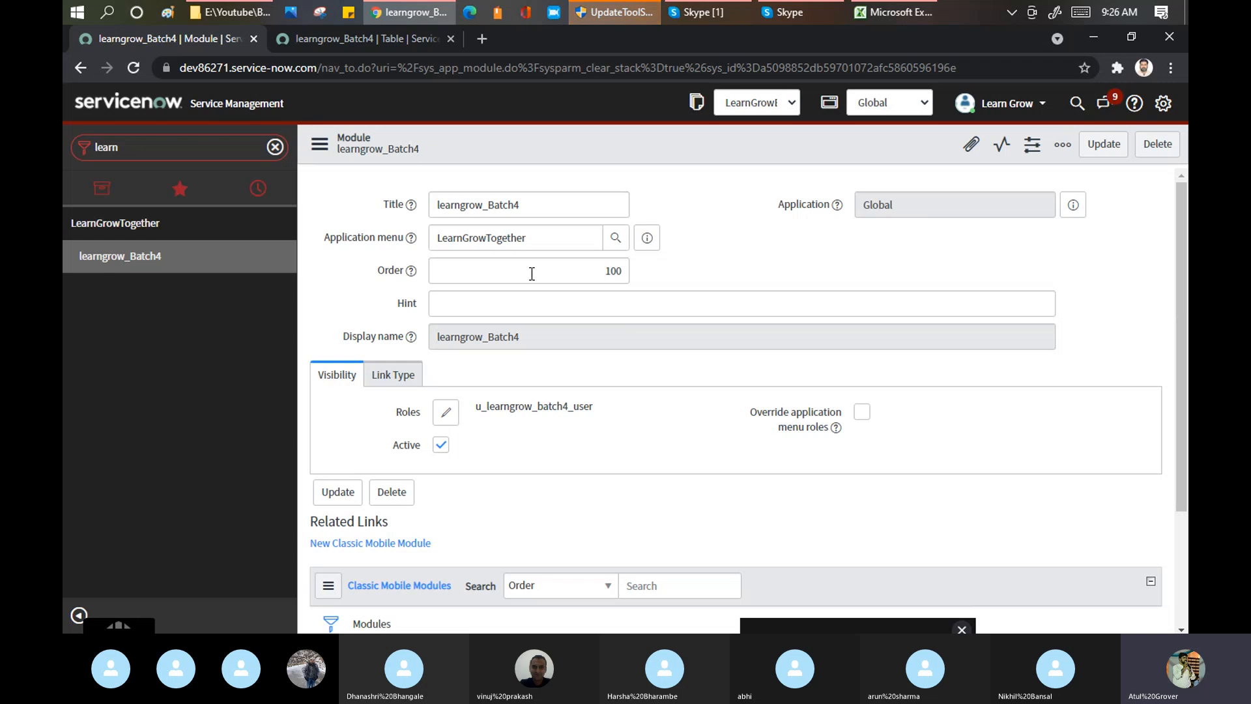
Set the module's Hint to "Hello this is my training" and display its link type settings.
click(486, 303)
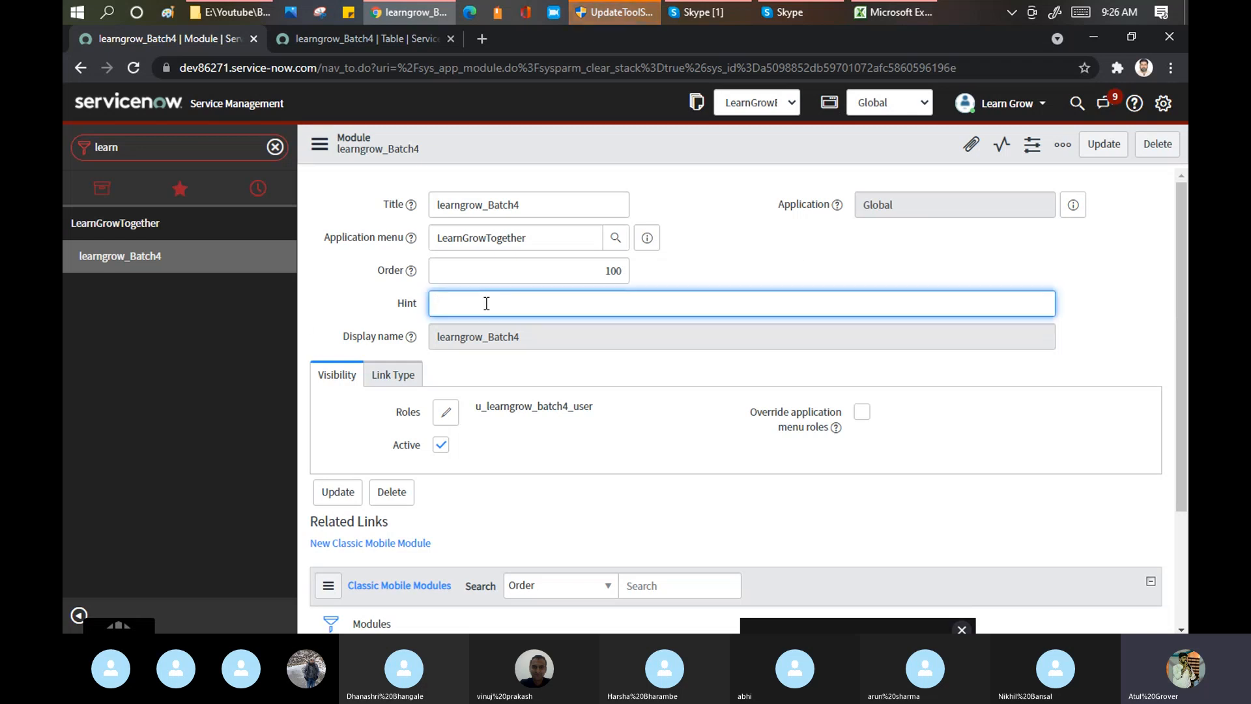
text(Hello this is)
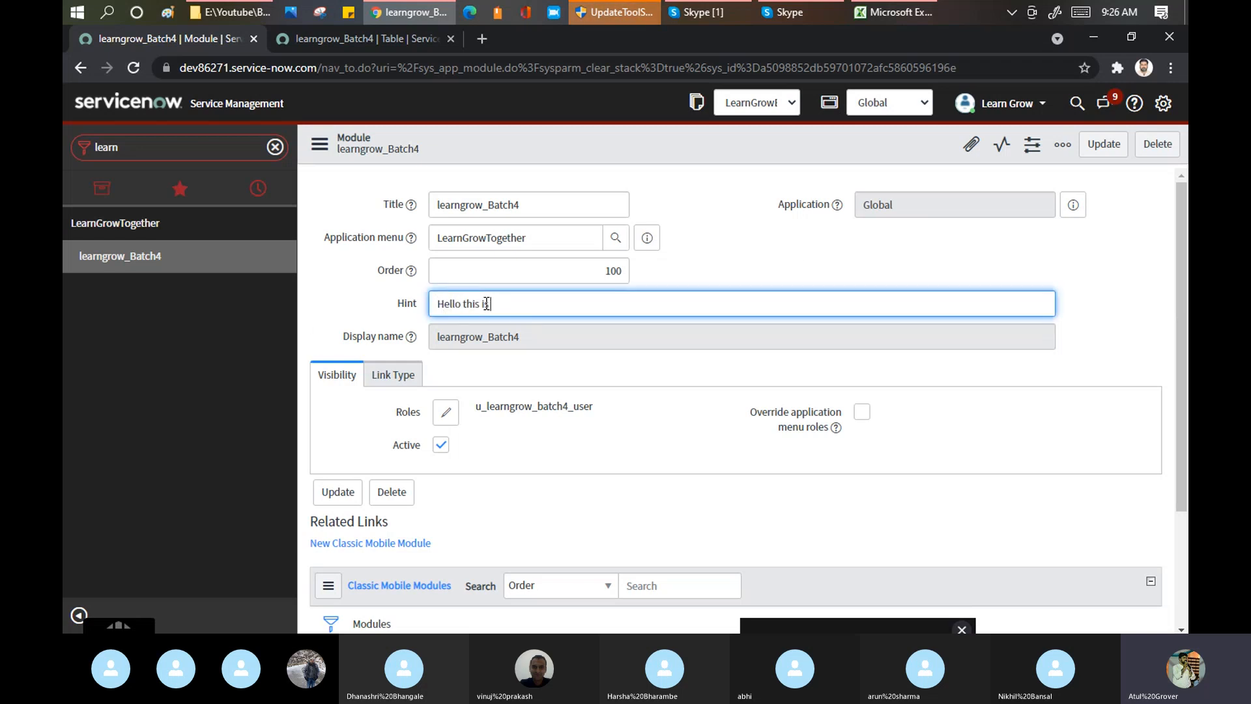
text( my training)
click(395, 375)
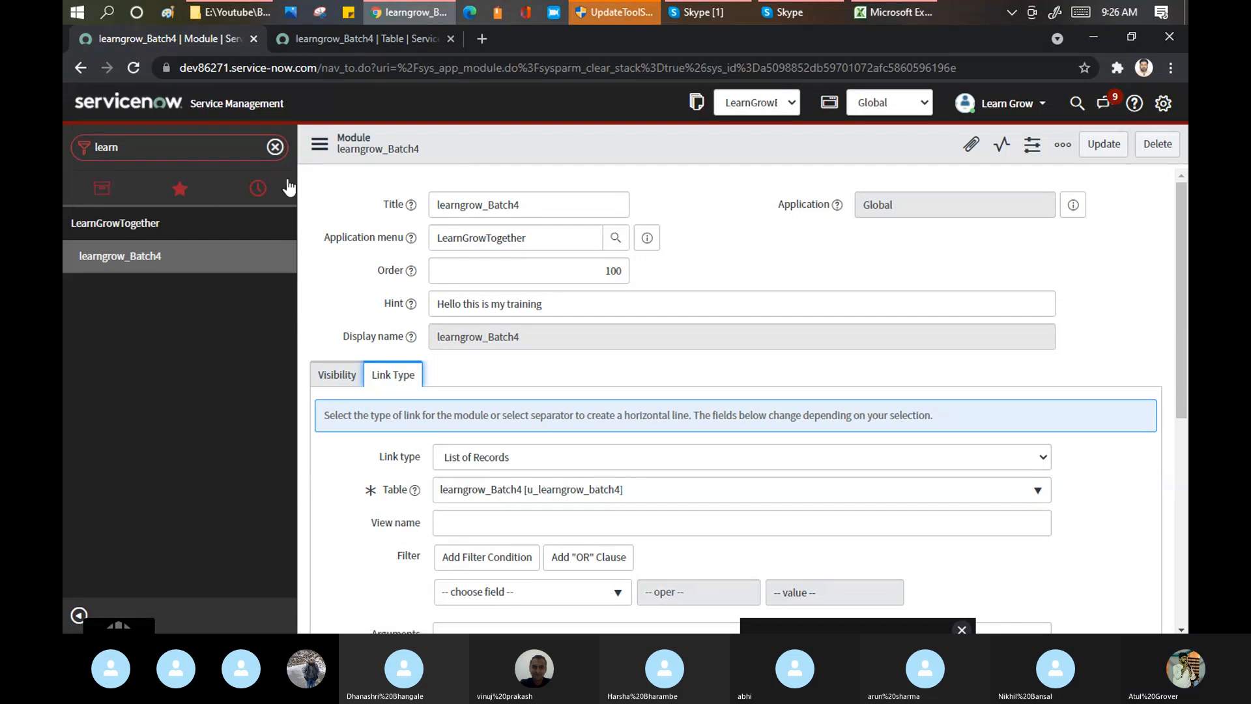
click(415, 42)
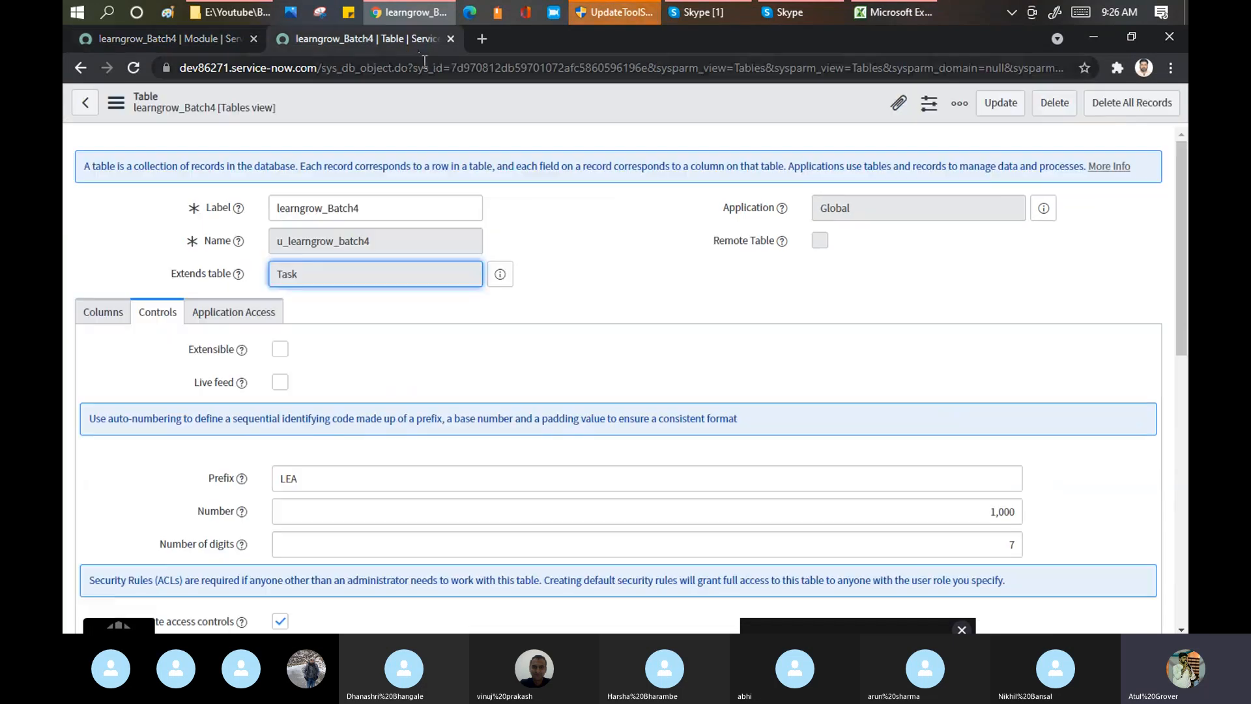
click(322, 70)
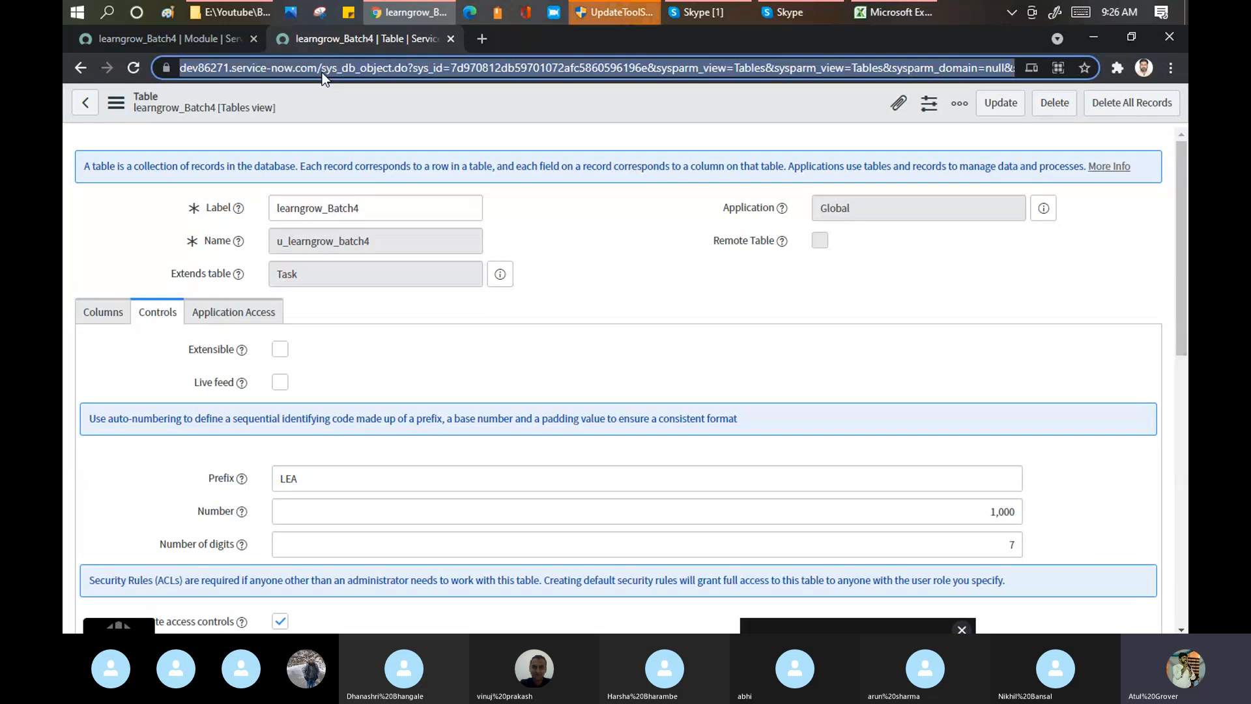
click(322, 71)
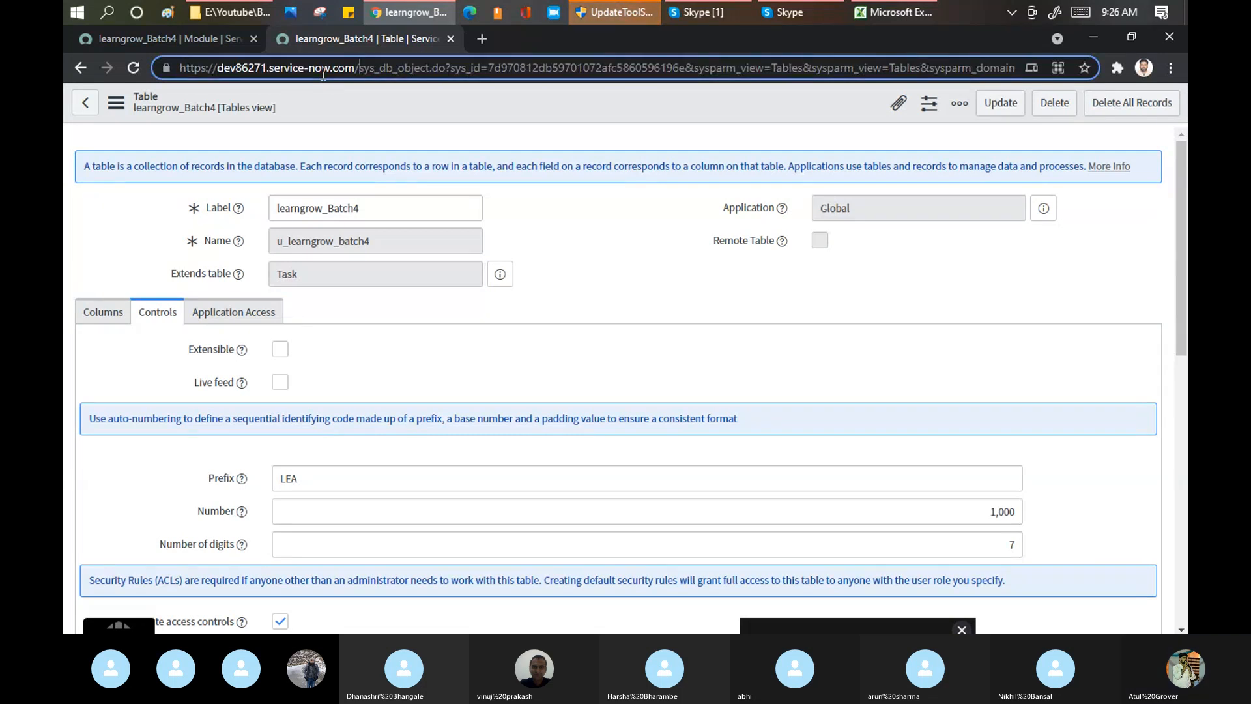
click(365, 275)
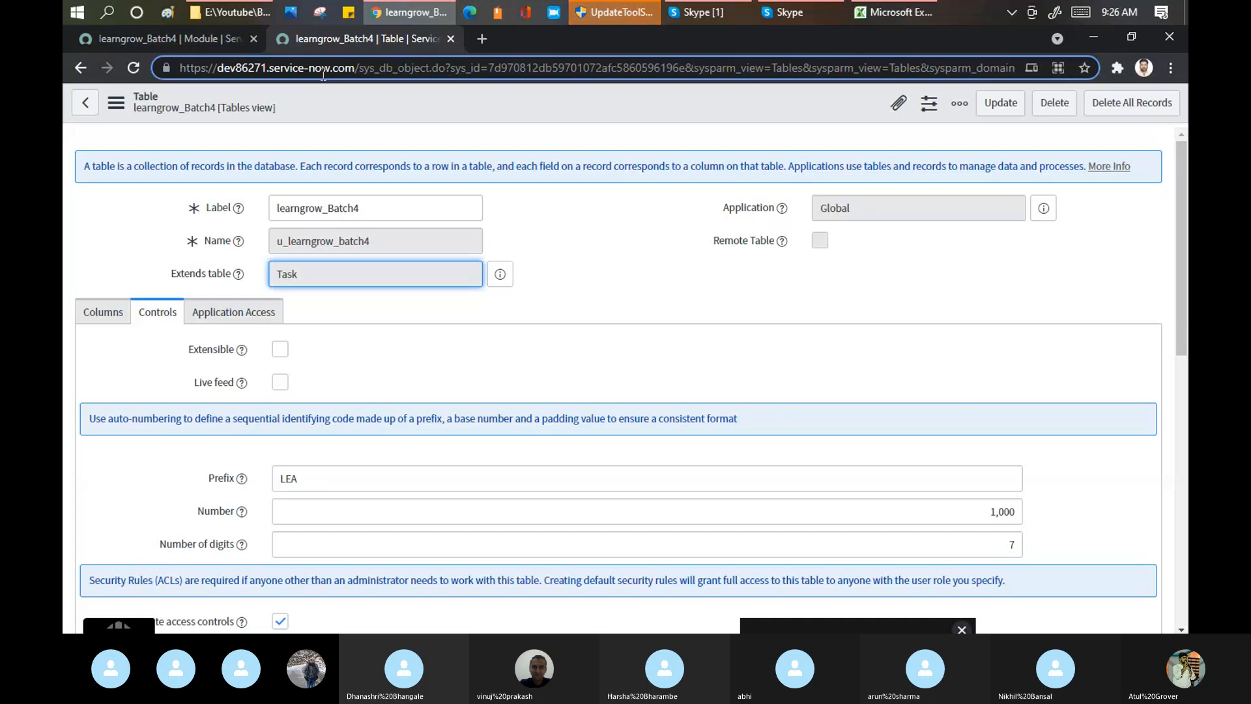
key(ctrl+shift+Delete)
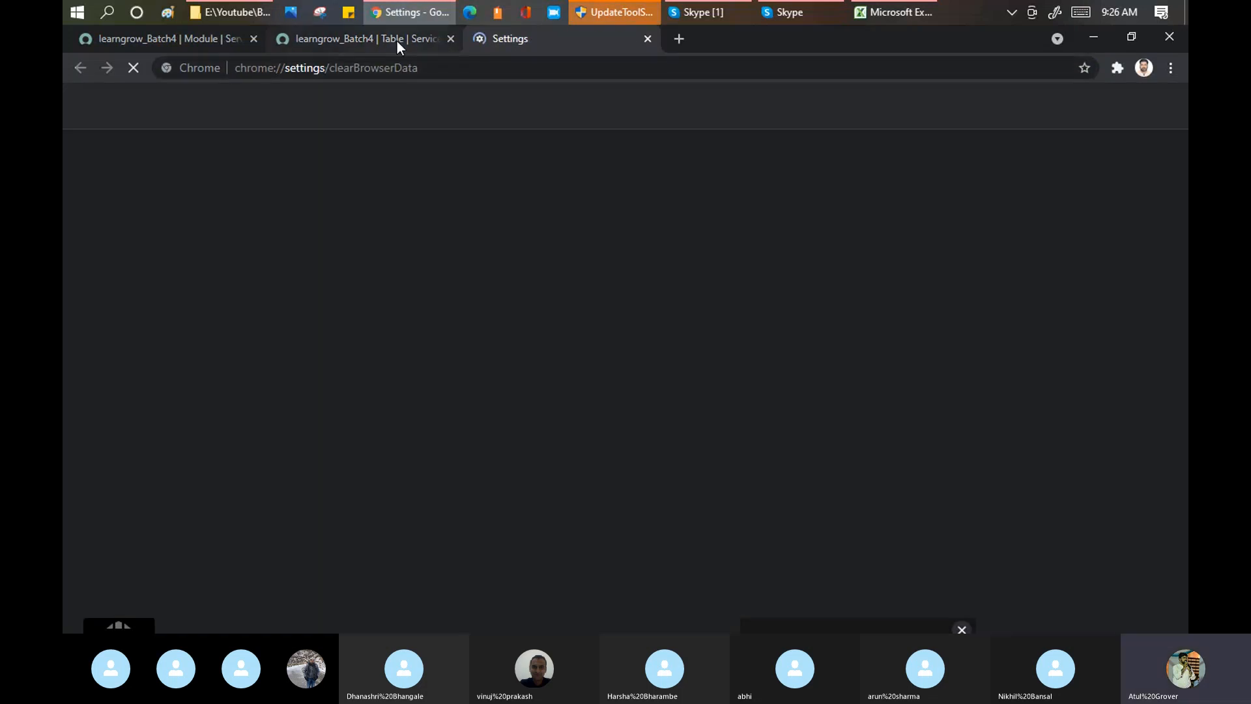
click(398, 42)
click(323, 67)
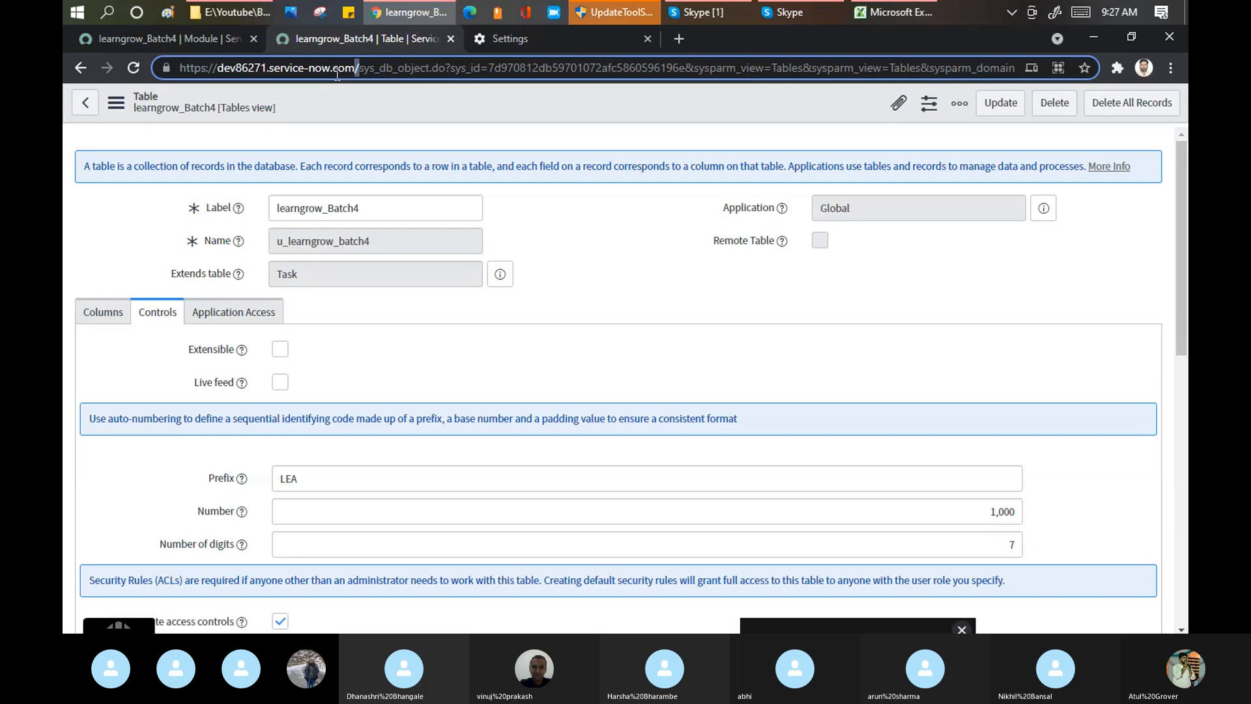
key(shift+Right)
key(shift+Right)
key(shift+Right)
key(shift+Right)
key(shift+Right)
key(shift+Right)
key(shift+Right)
key(shift+Right)
key(shift+Right)
key(shift+Right)
key(shift+Right)
key(shift+Right)
key(shift+Right)
key(shift+Right)
key(shift+Right)
key(shift+Right)
key(shift+Right)
key(shift+Right)
key(shift+Right)
key(shift+Right)
key(shift+Right)
key(shift+Right)
key(shift+Right)
key(shift+Right)
key(shift+Right)
key(shift+Right)
key(shift+Right)
key(shift+Right)
key(shift+Right)
key(shift+Right)
key(shift+Right)
key(shift+Right)
key(shift+Right)
key(shift+Right)
key(shift+Right)
key(shift+Right)
key(shift+Right)
key(shift+Right)
key(shift+Right)
key(shift+Right)
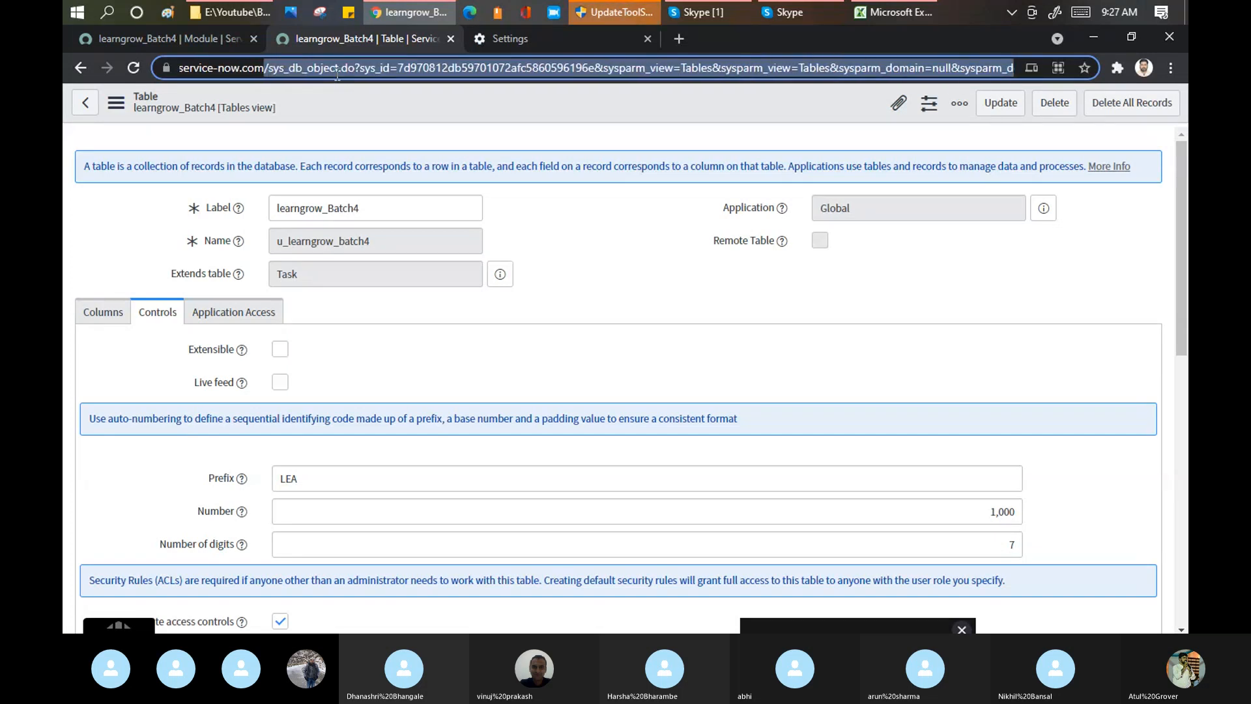
key(BackSpace)
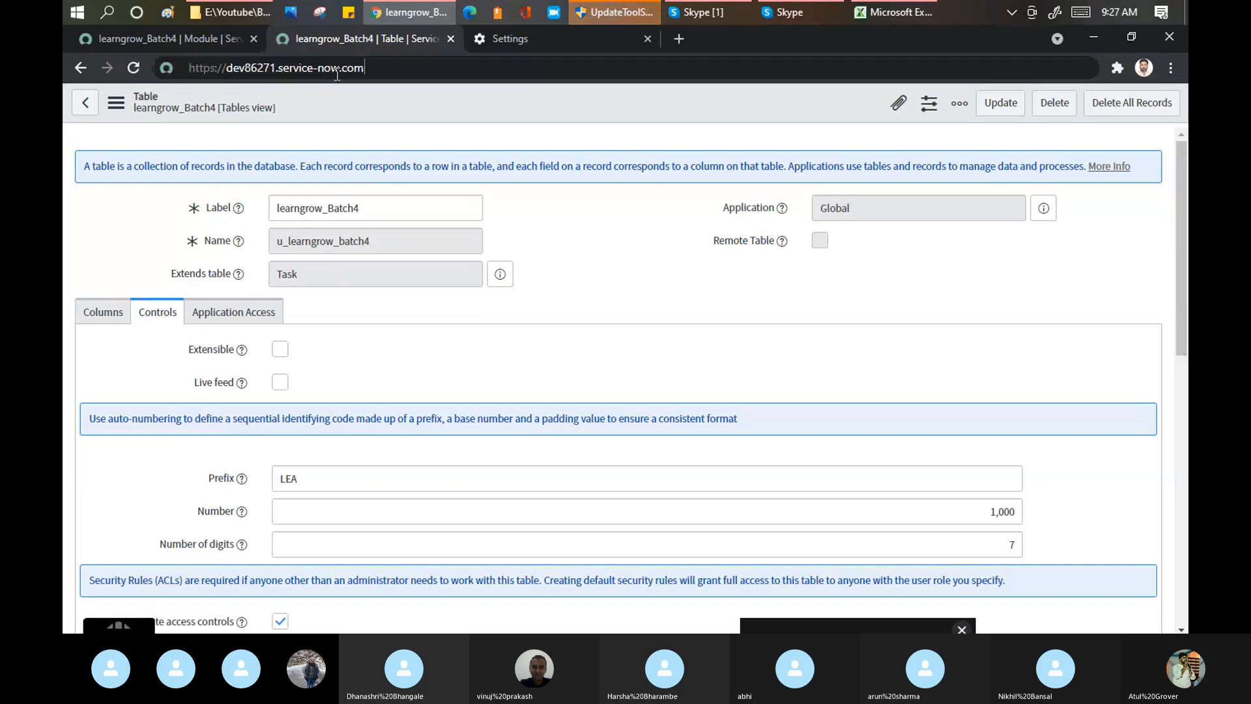
key(Return)
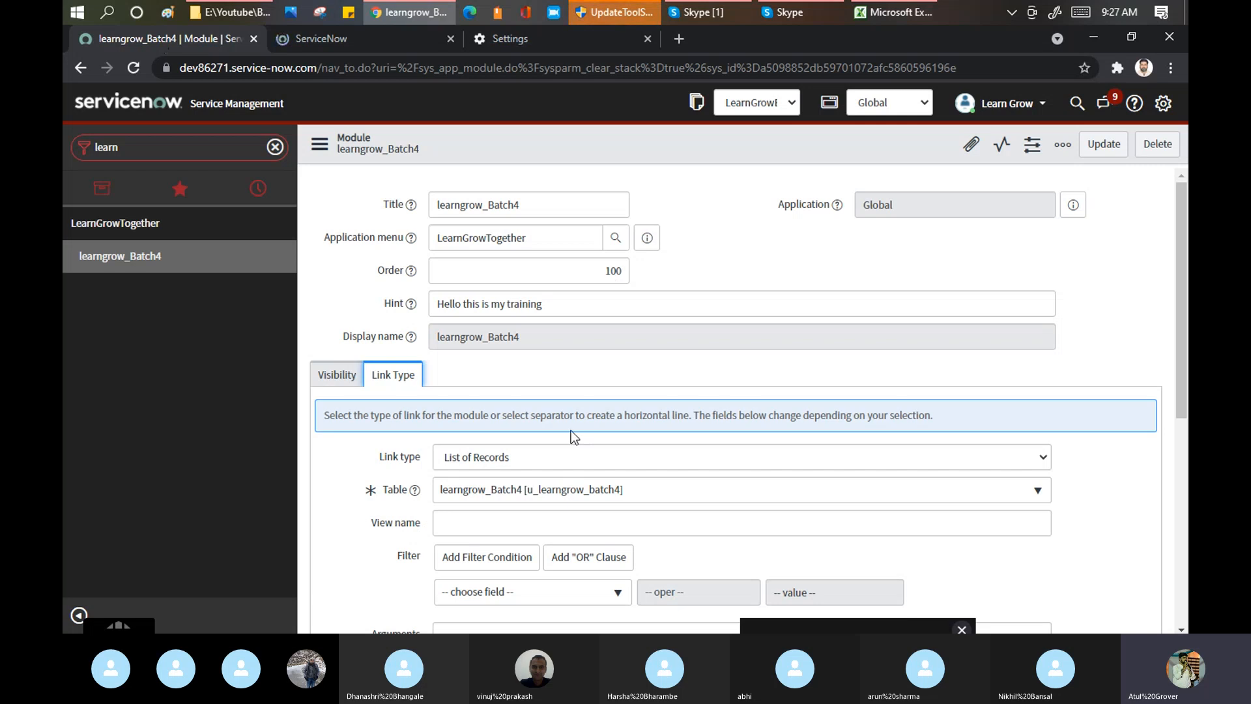
Filter the application navigator by "incident" and display the Incident application's Open list.
click(341, 34)
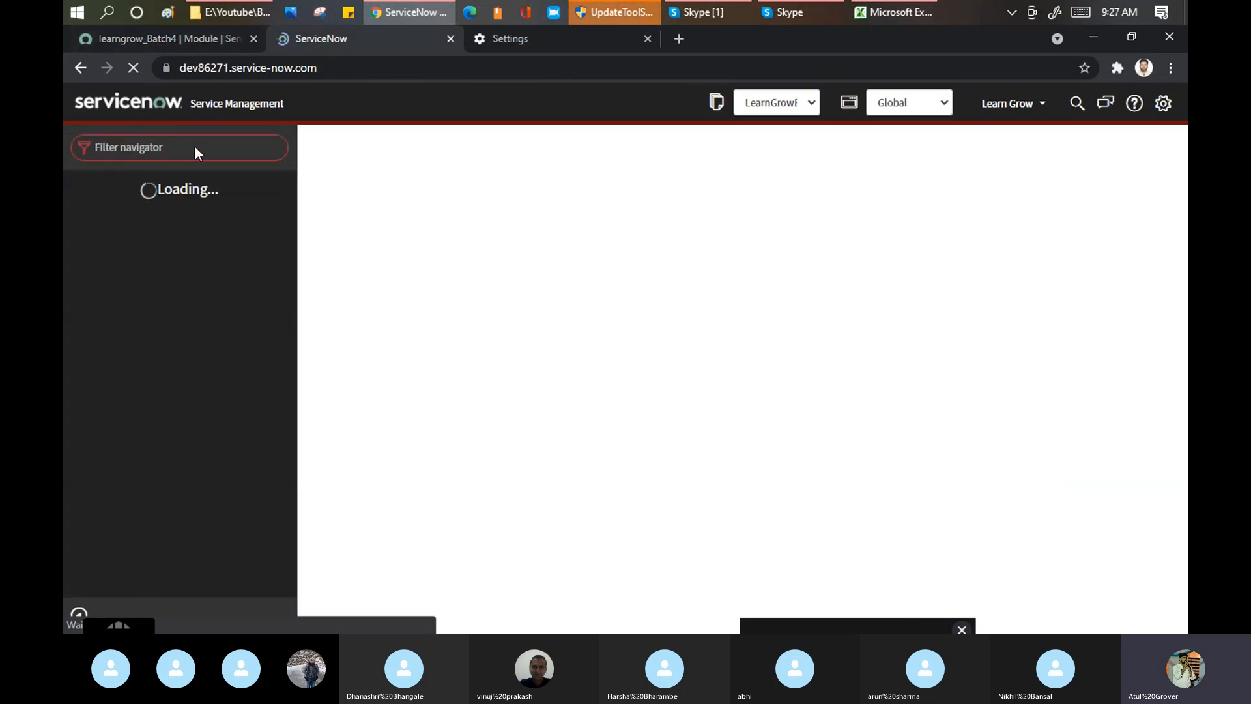
text(incidne)
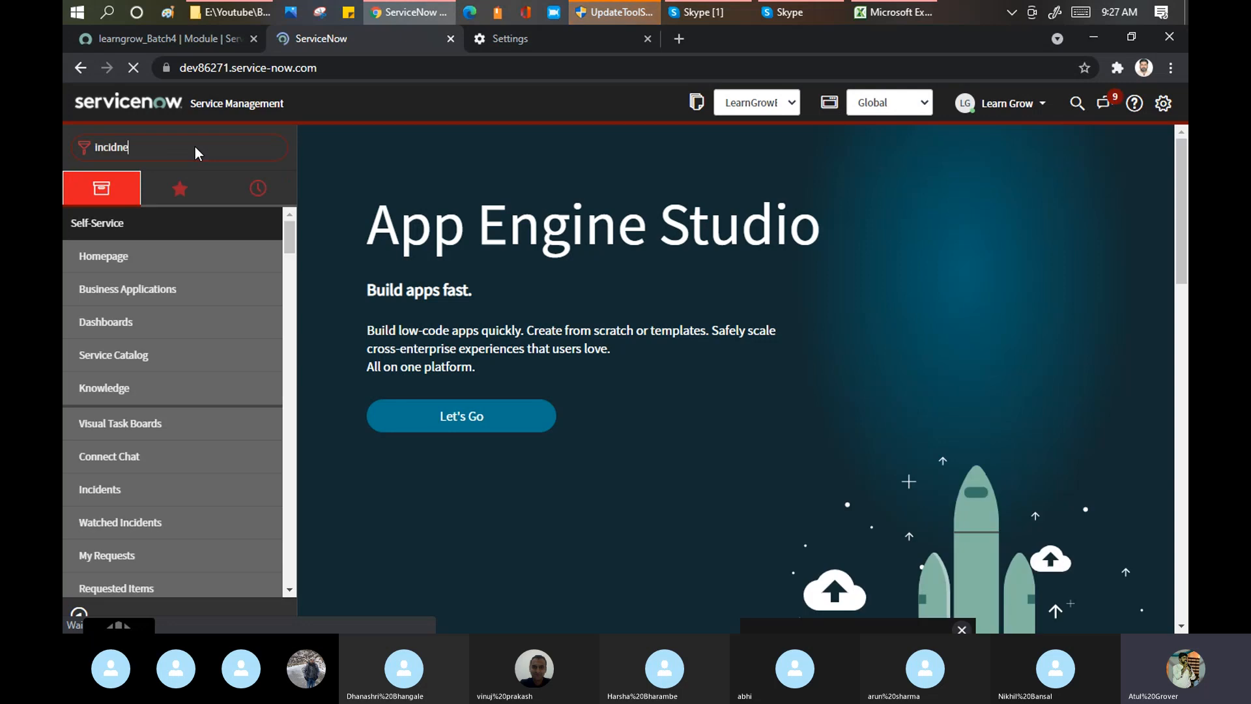
key(BackSpace)
key(BackSpace)
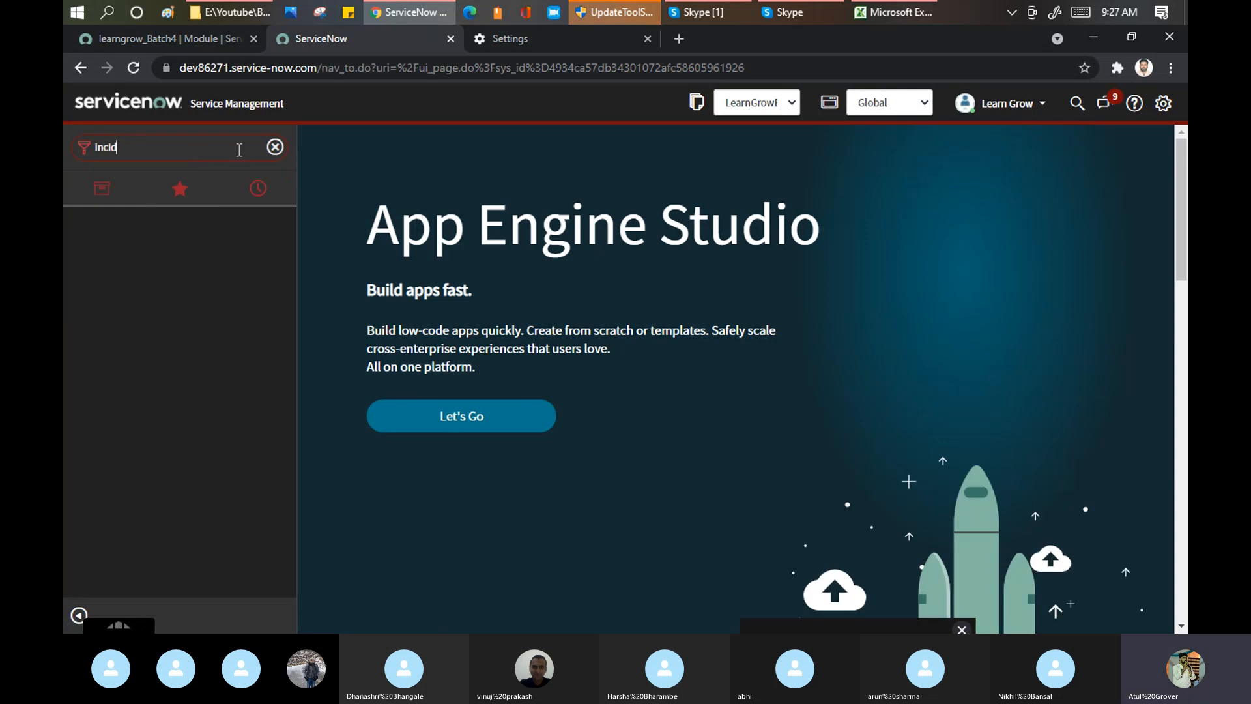
text(ent)
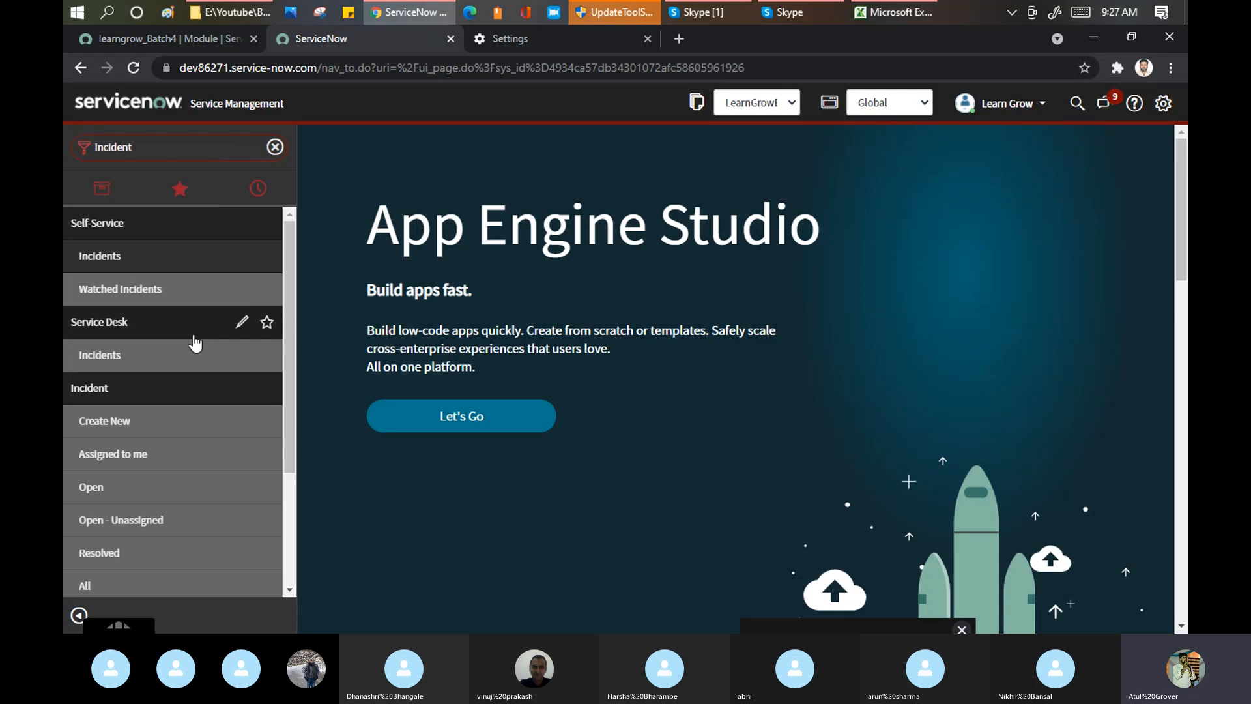
click(92, 486)
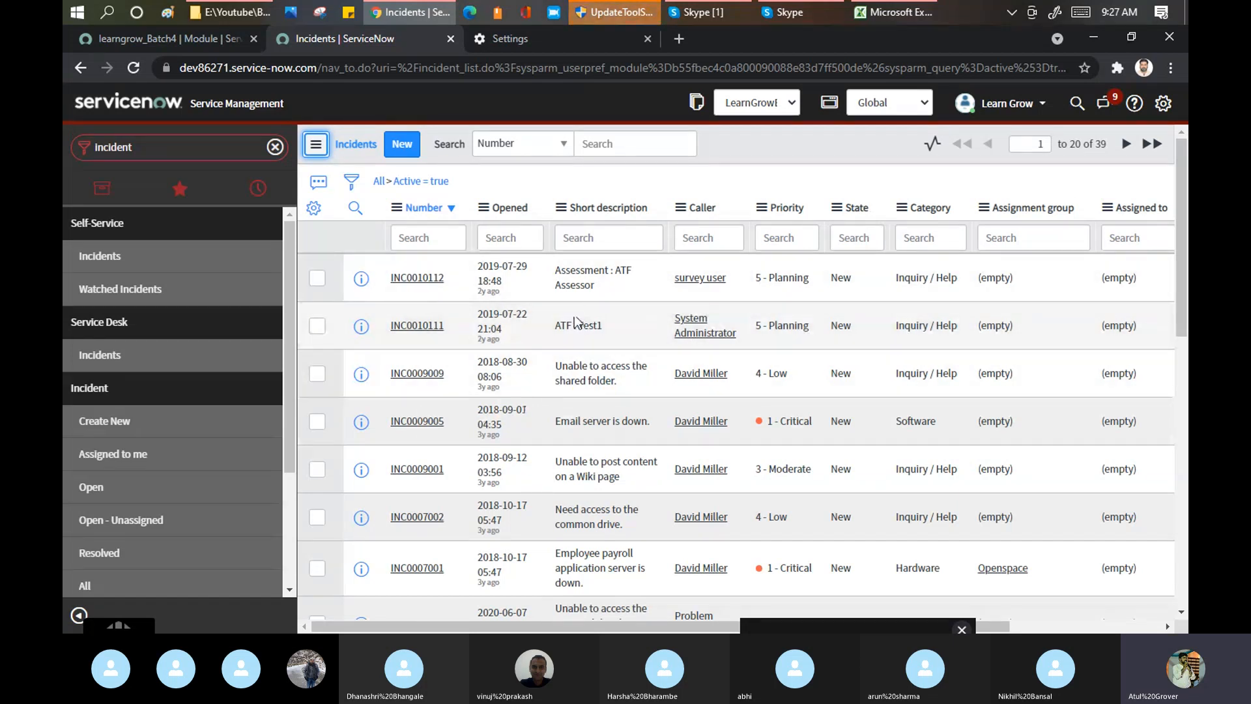
Set the learngrow_Batch4 module's link type to New Record and save the module record.
click(176, 42)
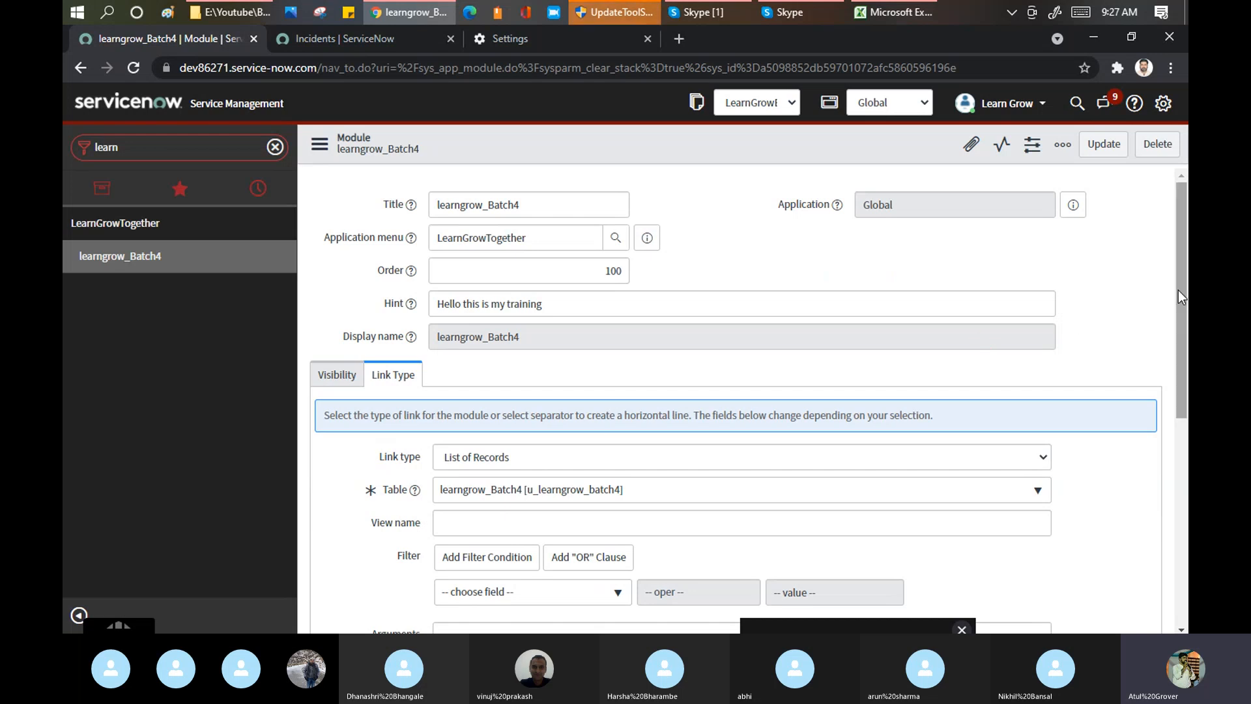
drag(1182, 289, 1185, 390)
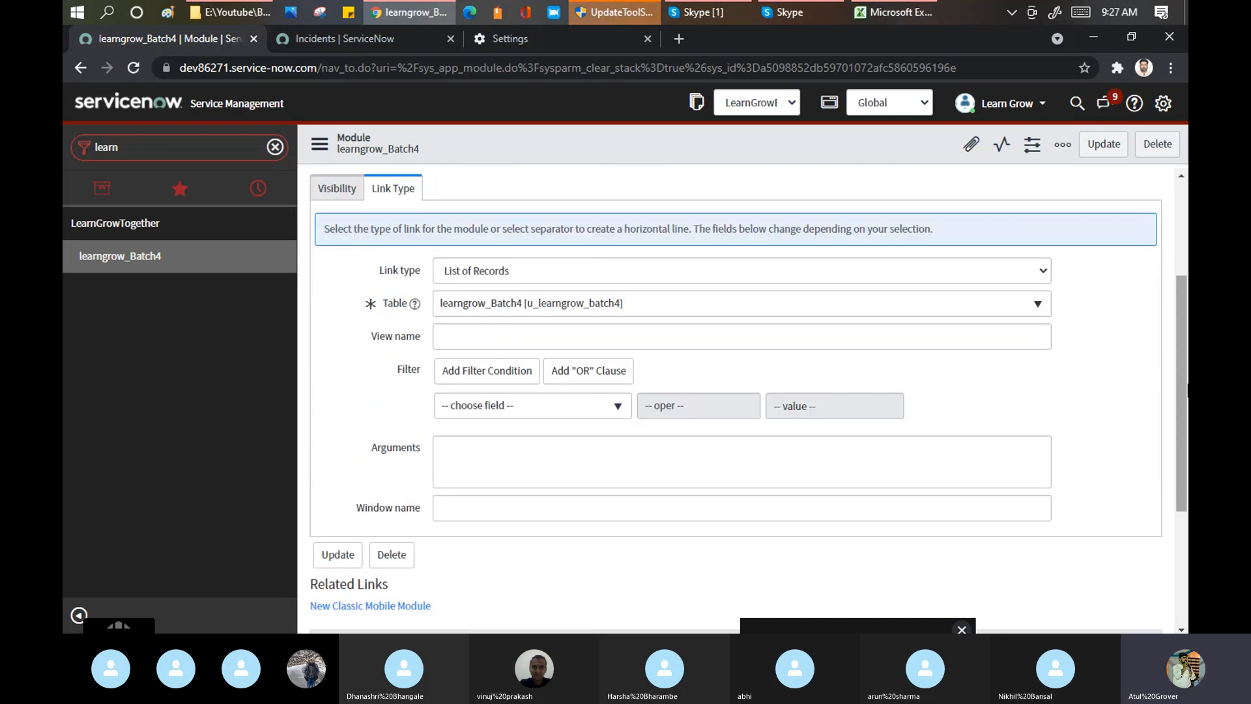
click(910, 271)
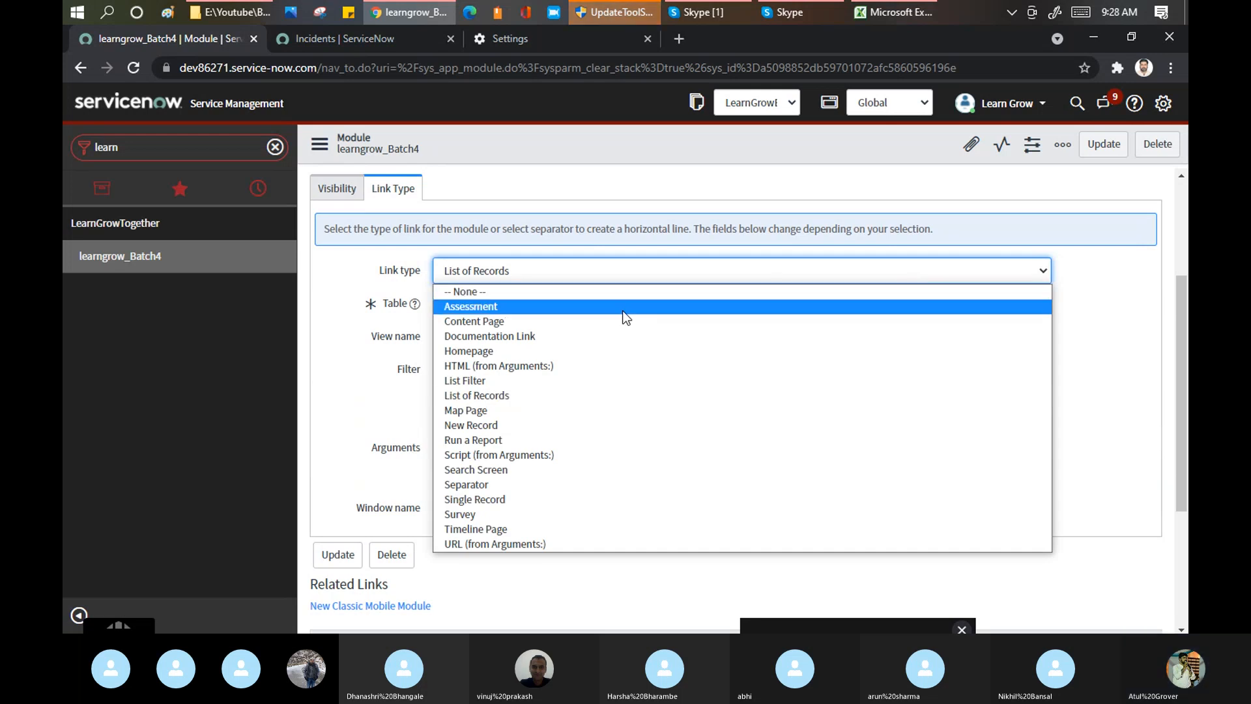
click(463, 427)
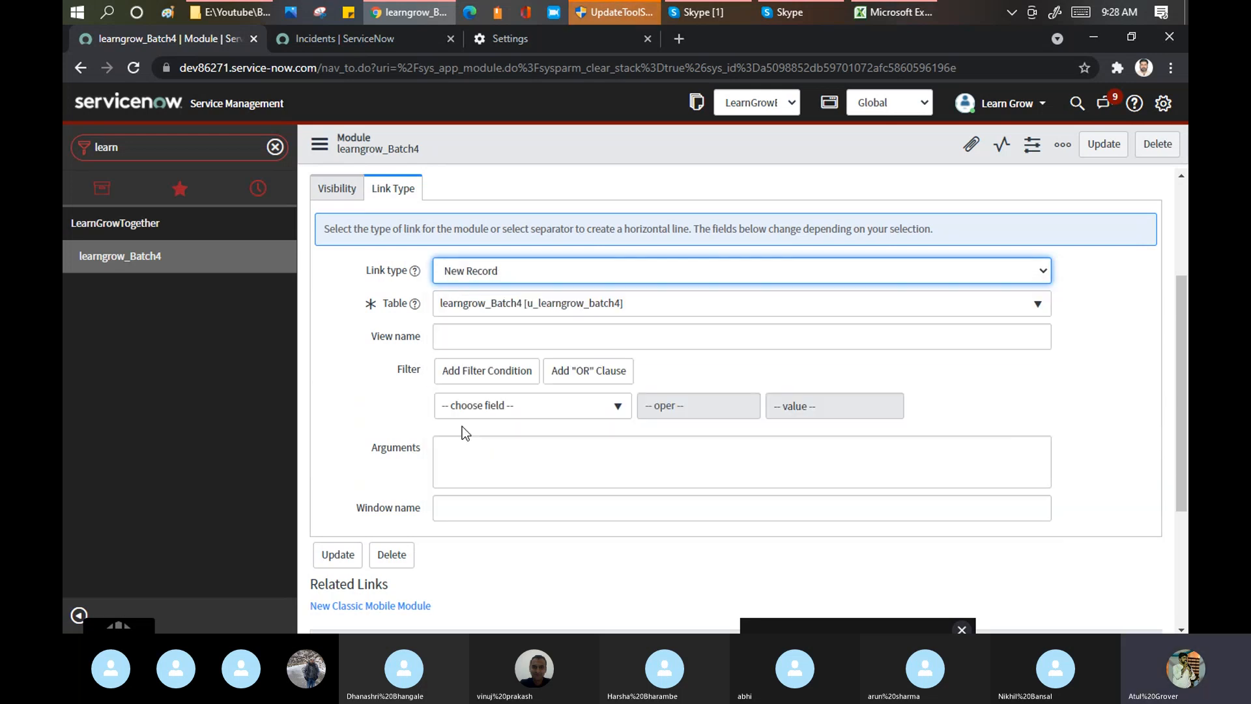
right_click(658, 138)
click(682, 151)
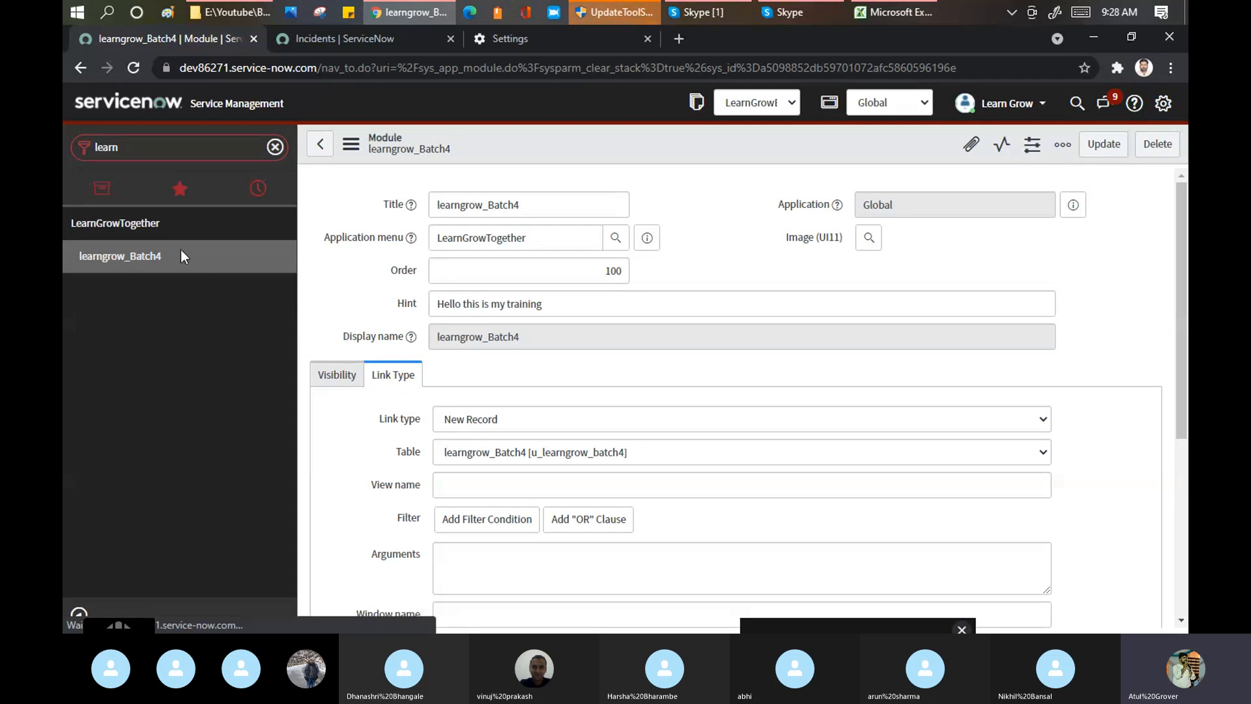
Filter the navigator by "Learn", open the learngrow_Batch4 module in a separate browser tab, and return to its module record.
click(221, 148)
double_click(221, 148)
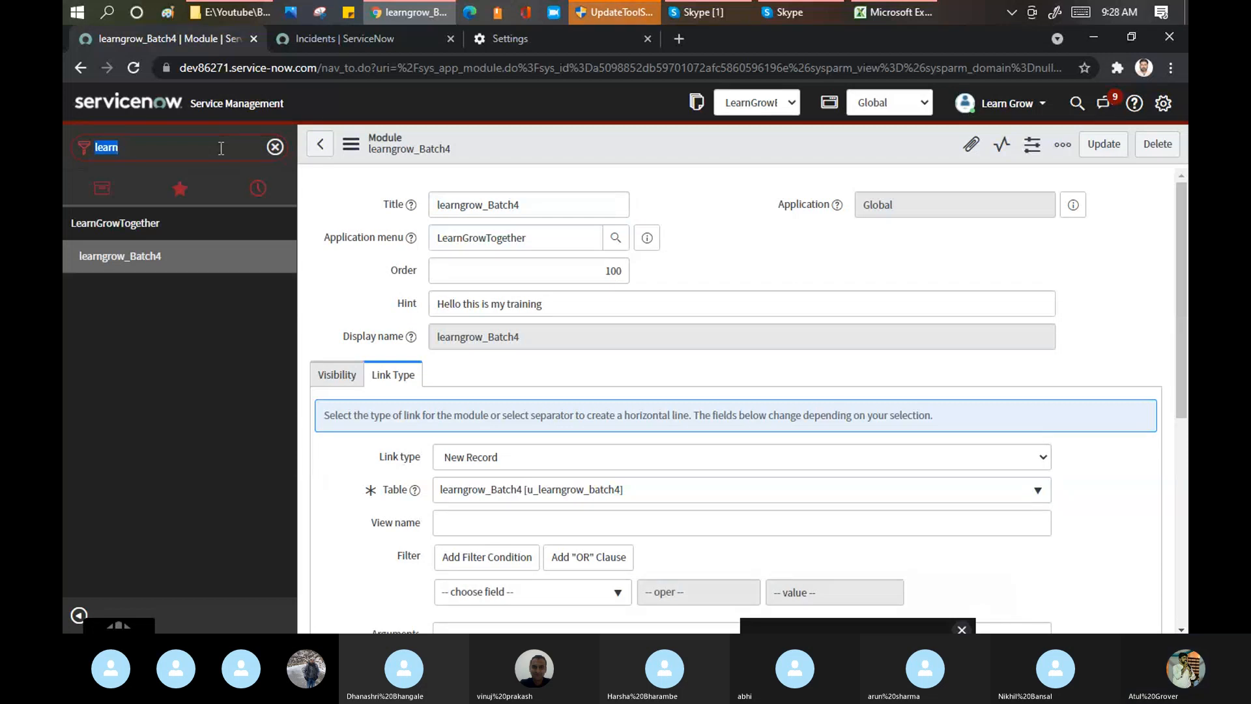
text(Leanr)
key(BackSpace)
key(BackSpace)
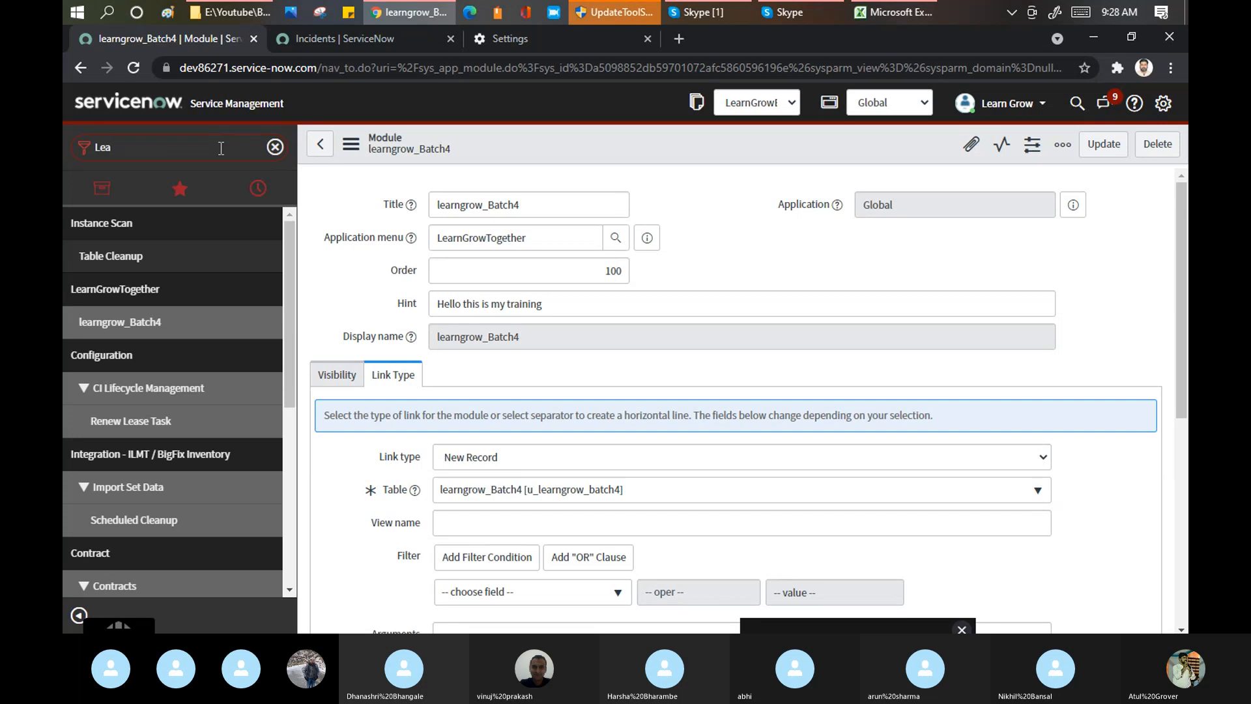
text(rn)
mouse_move(126, 272)
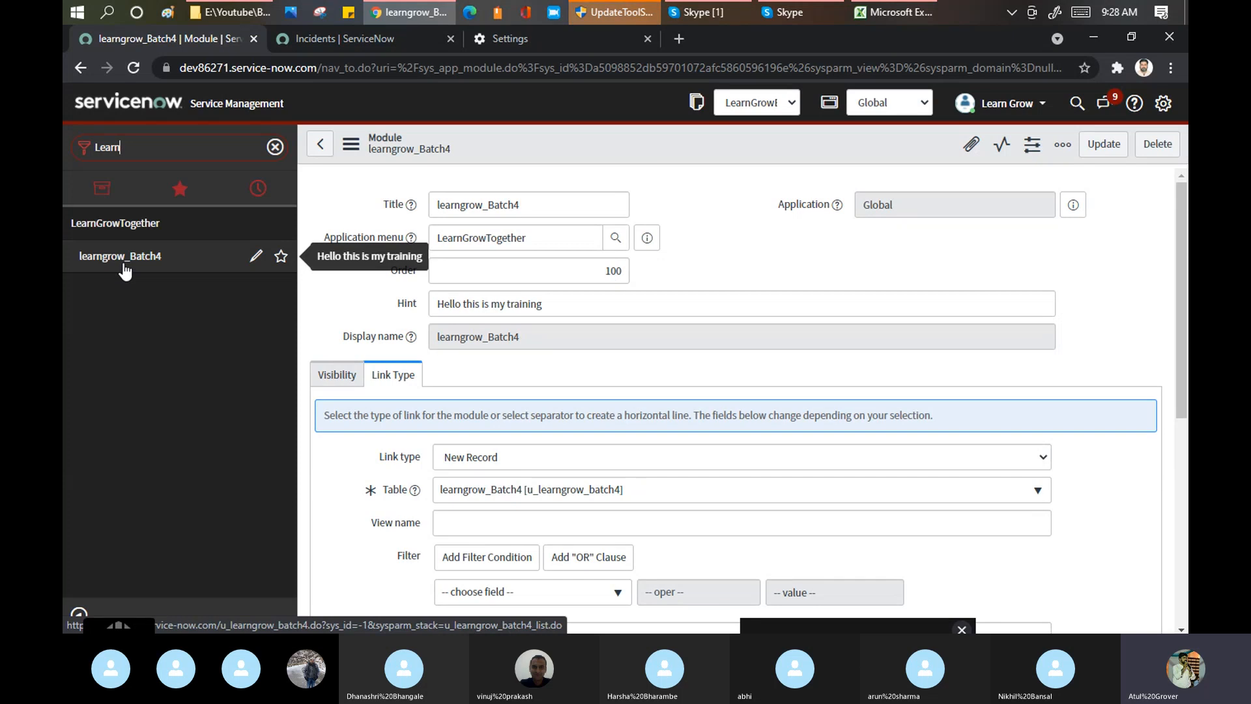
click(124, 264)
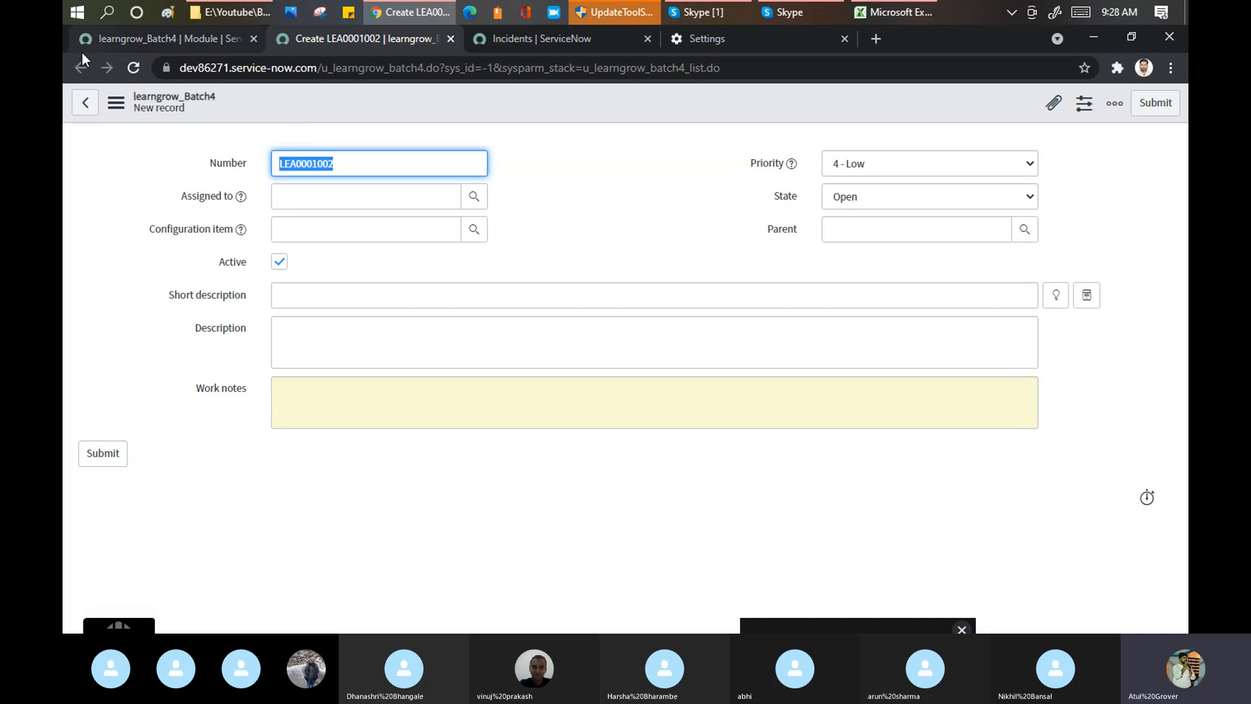
click(178, 41)
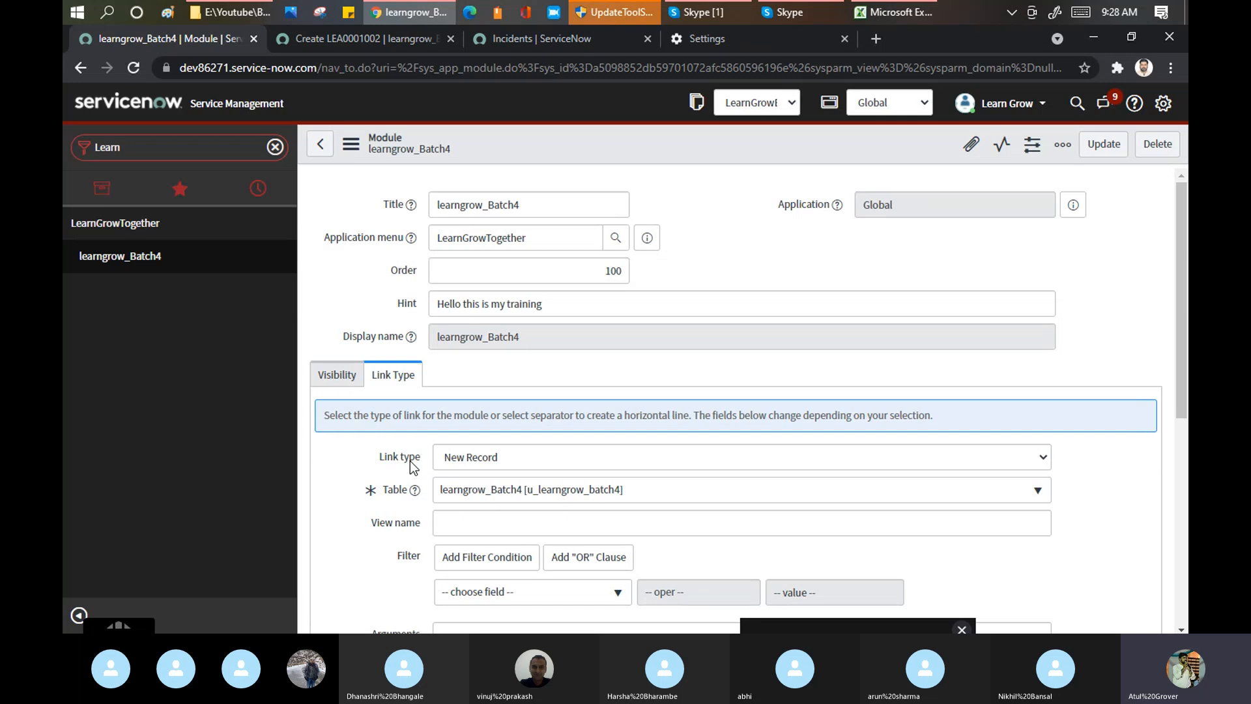
click(703, 9)
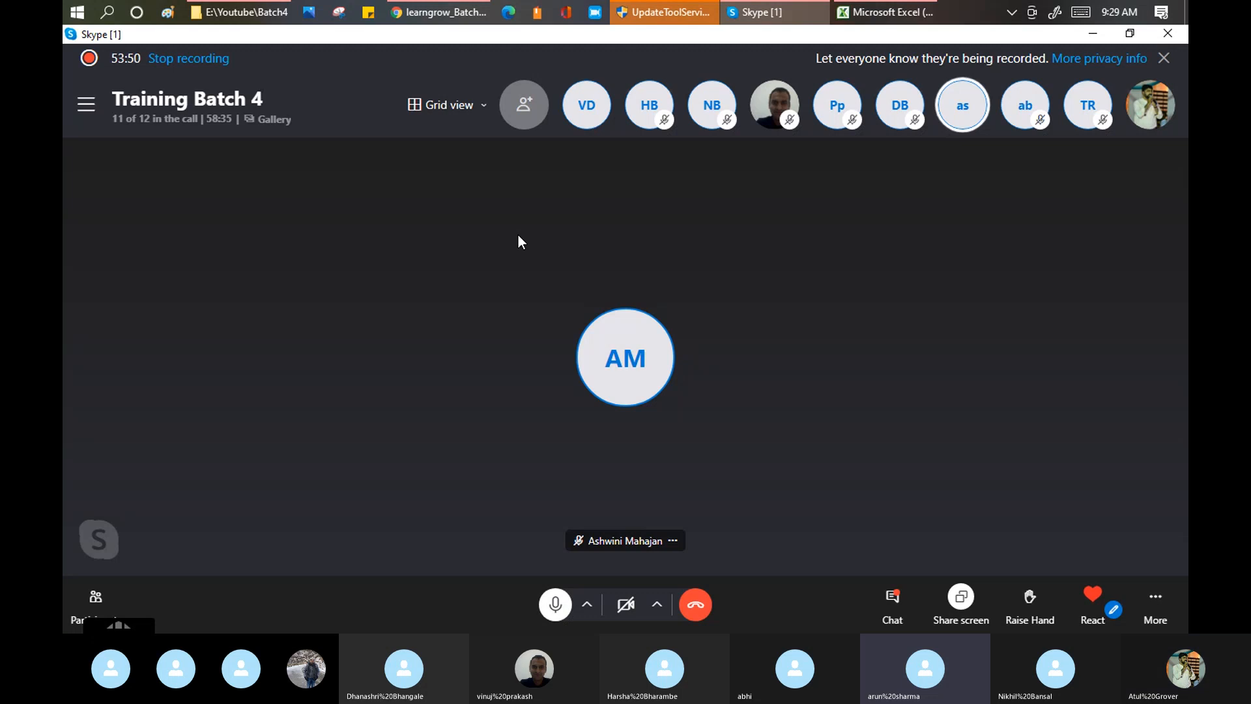
key(alt+Tab)
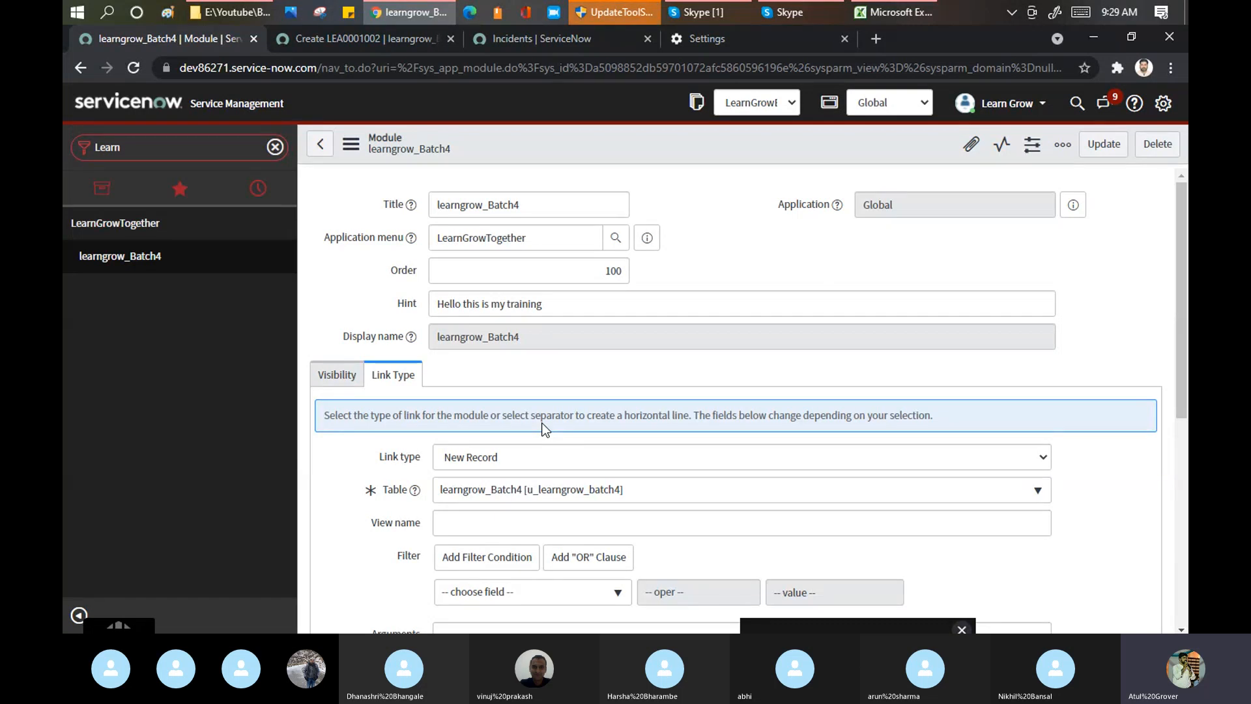
Set the module's link type to Run a Report, leave the Report field empty and save the module record.
click(522, 458)
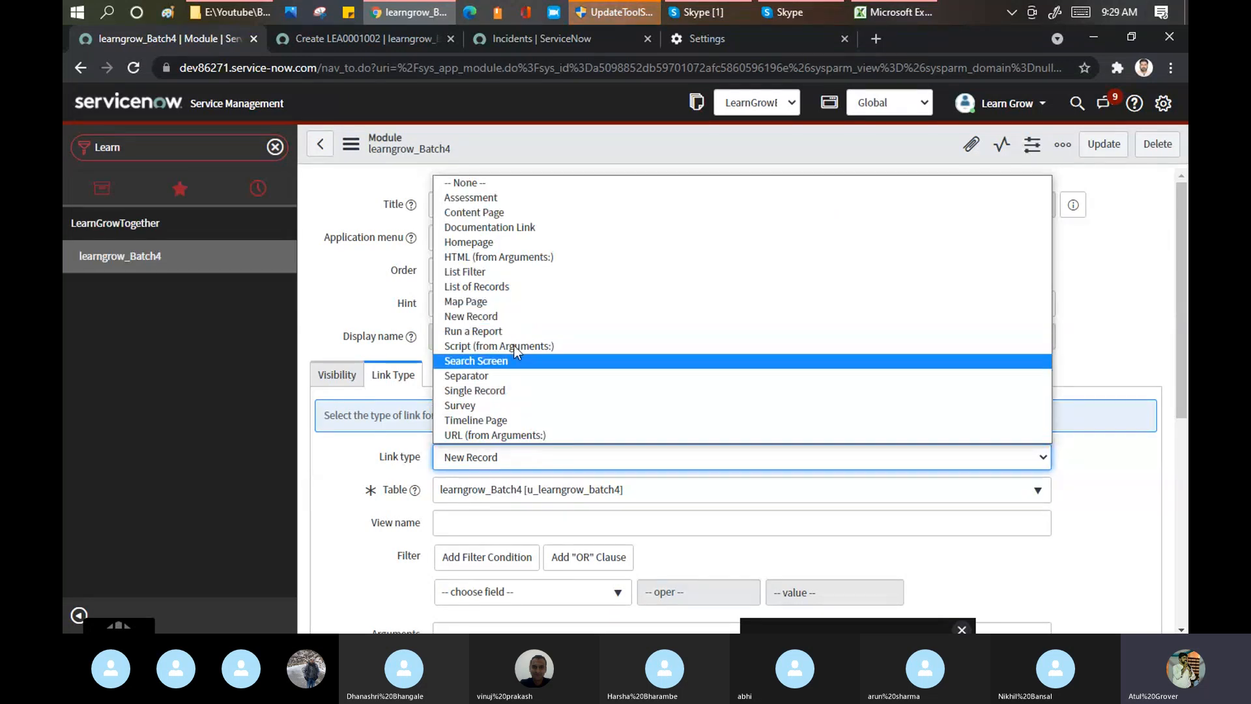
click(521, 330)
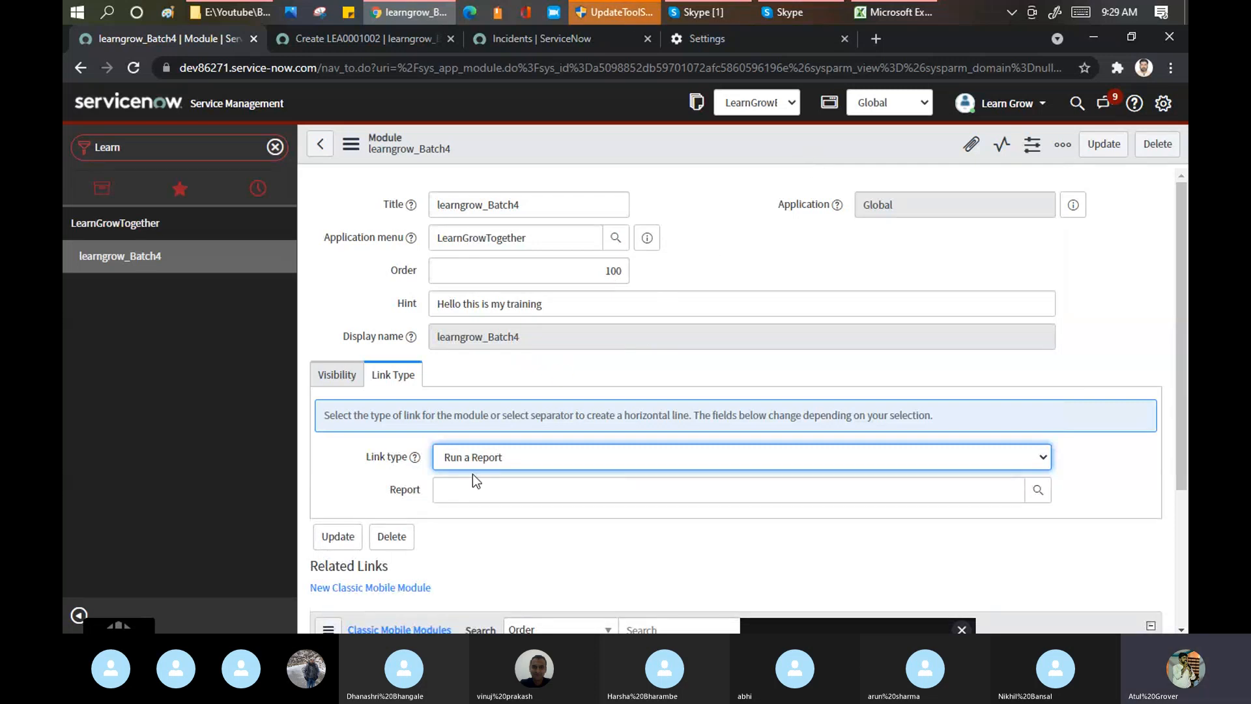
click(460, 492)
text(*)
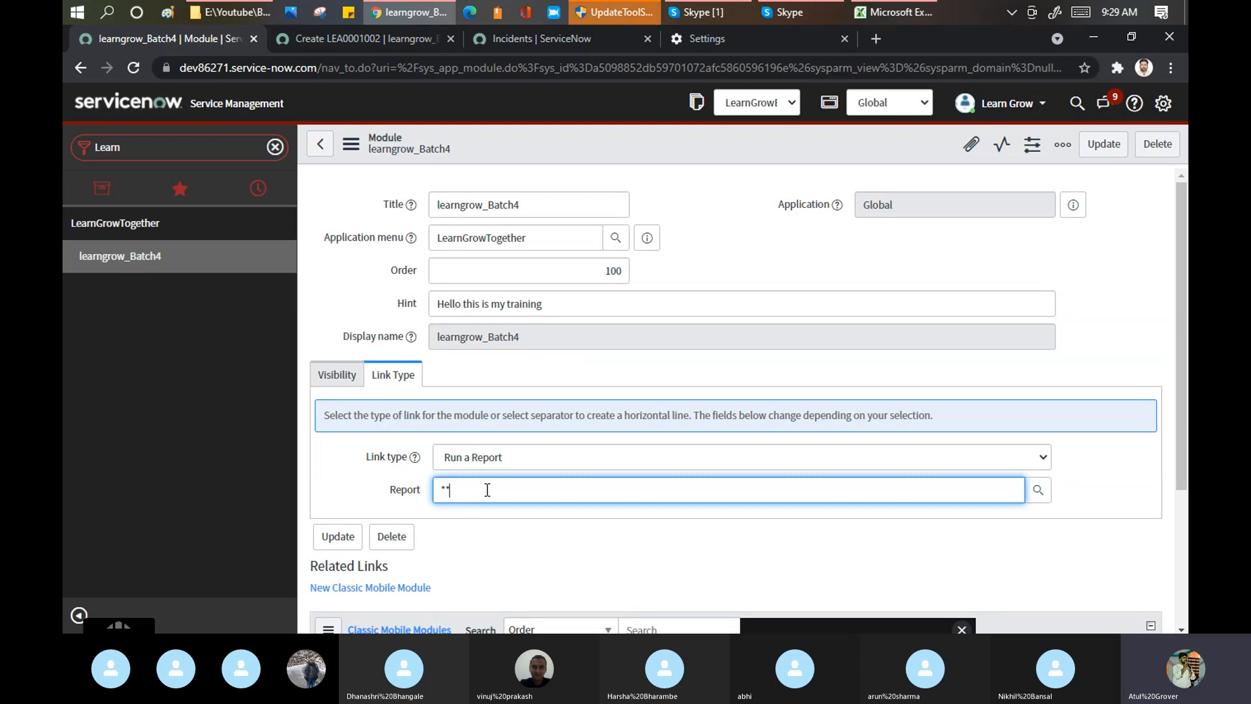
key(BackSpace)
right_click(833, 157)
click(844, 163)
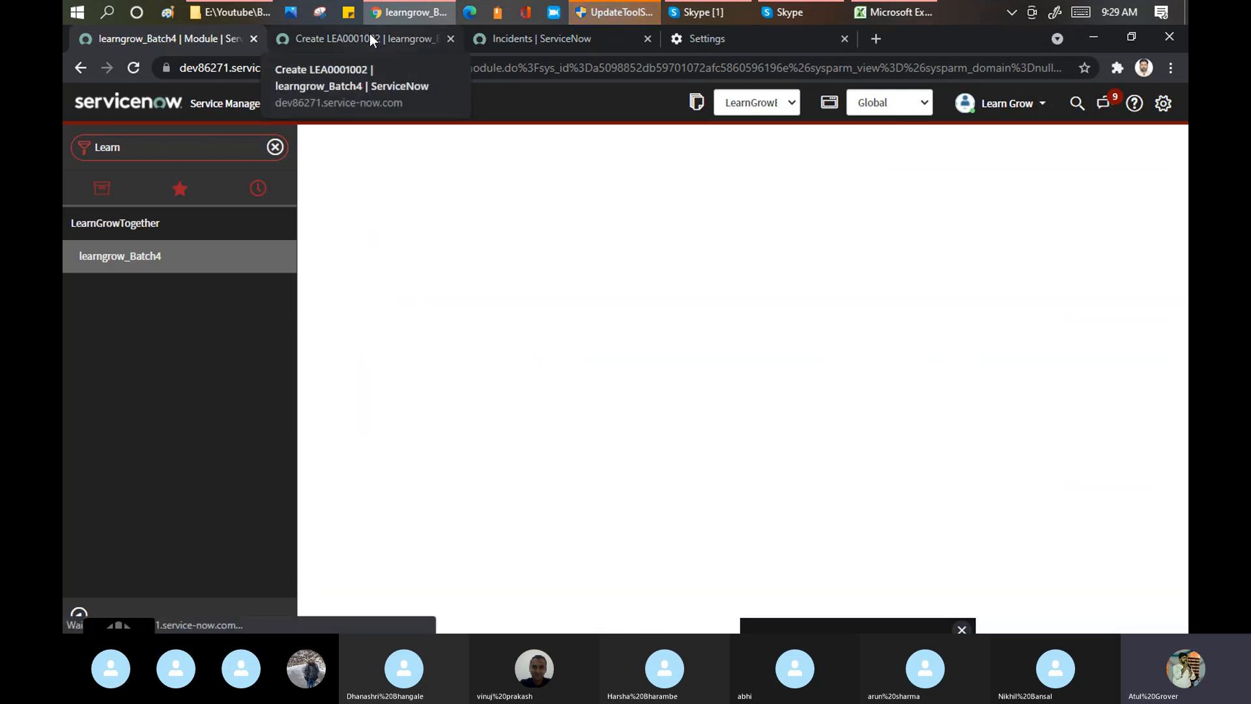
Reload the already open learngrow_Batch4 new record form and return to the module record.
click(371, 36)
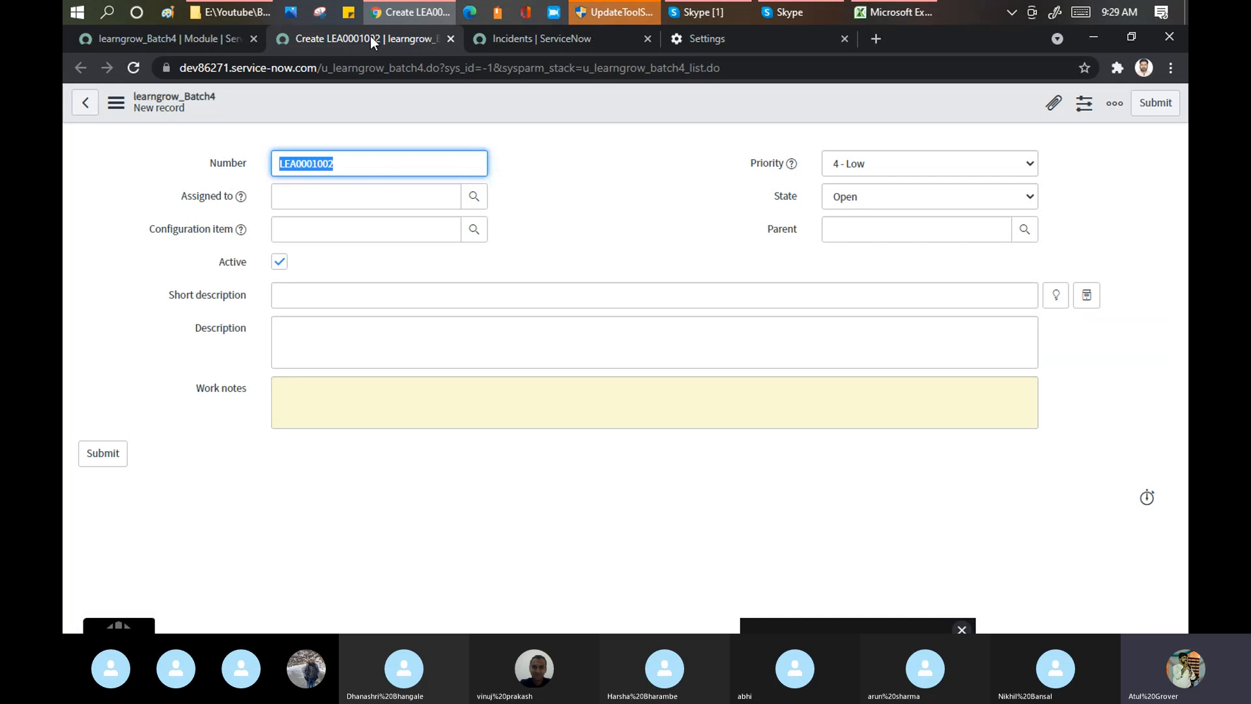
key(F5)
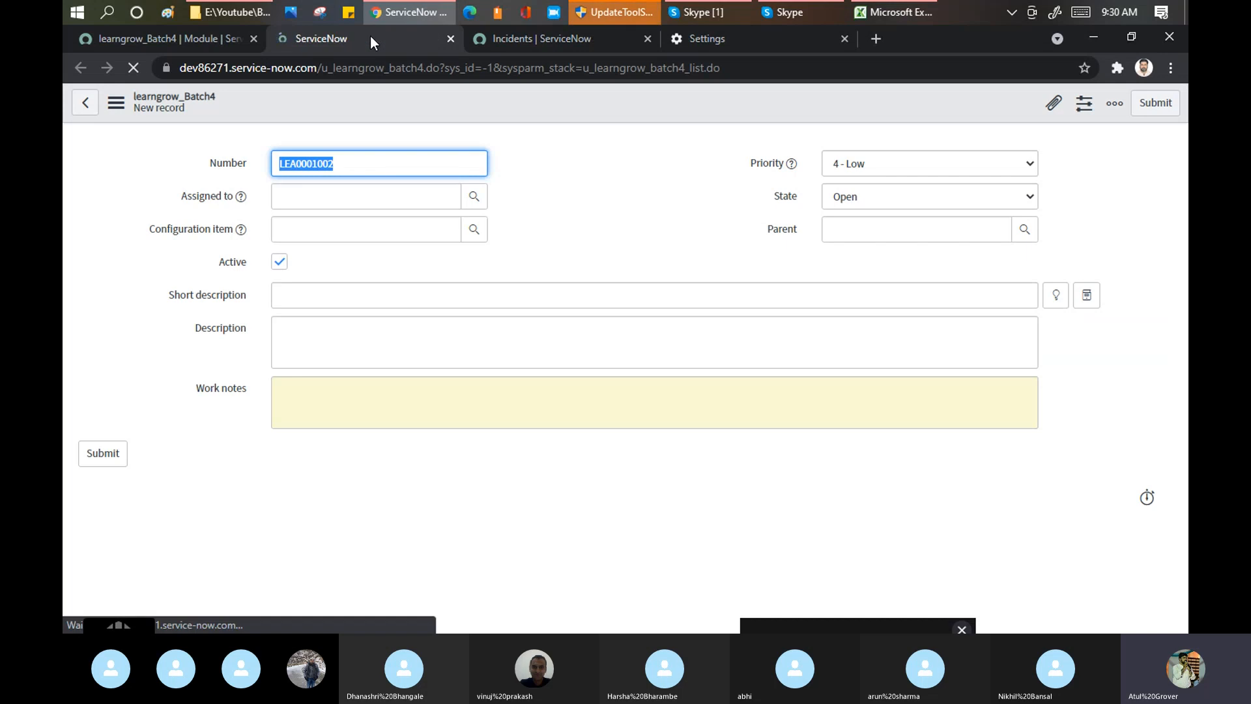
click(200, 39)
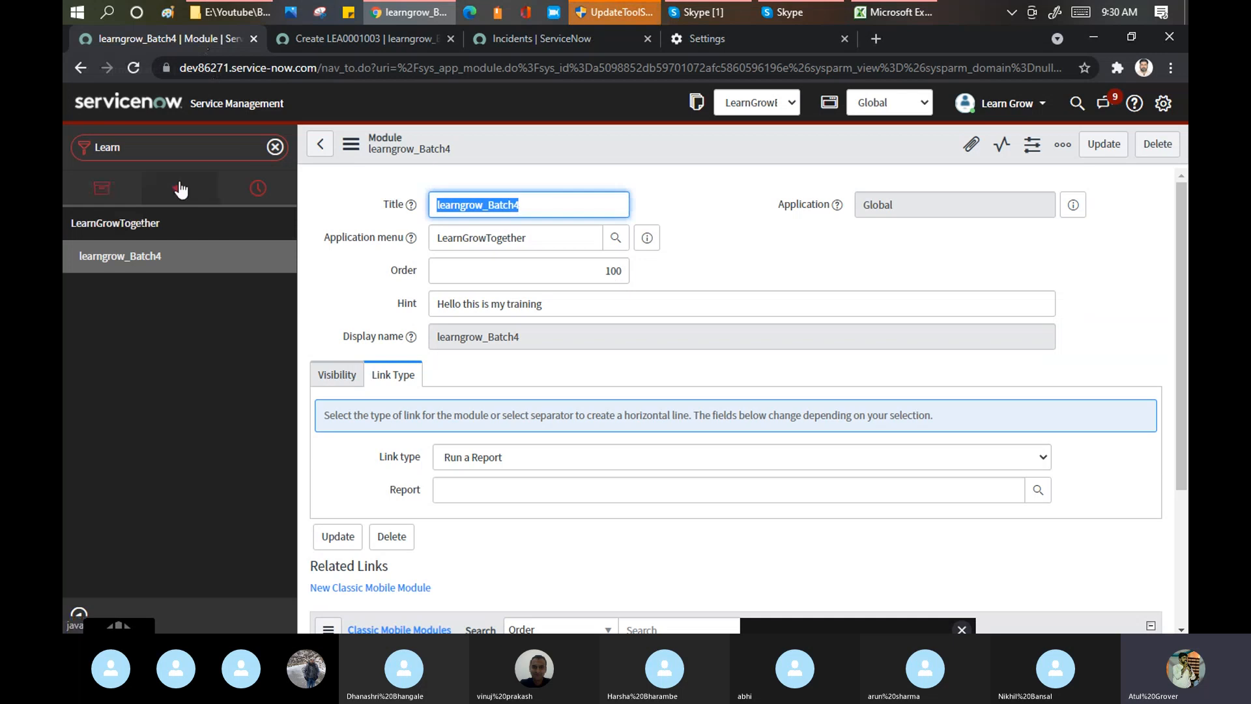
Filter the navigator by "learn" again and open the learngrow_Batch4 module in another browser tab.
click(218, 140)
text(le)
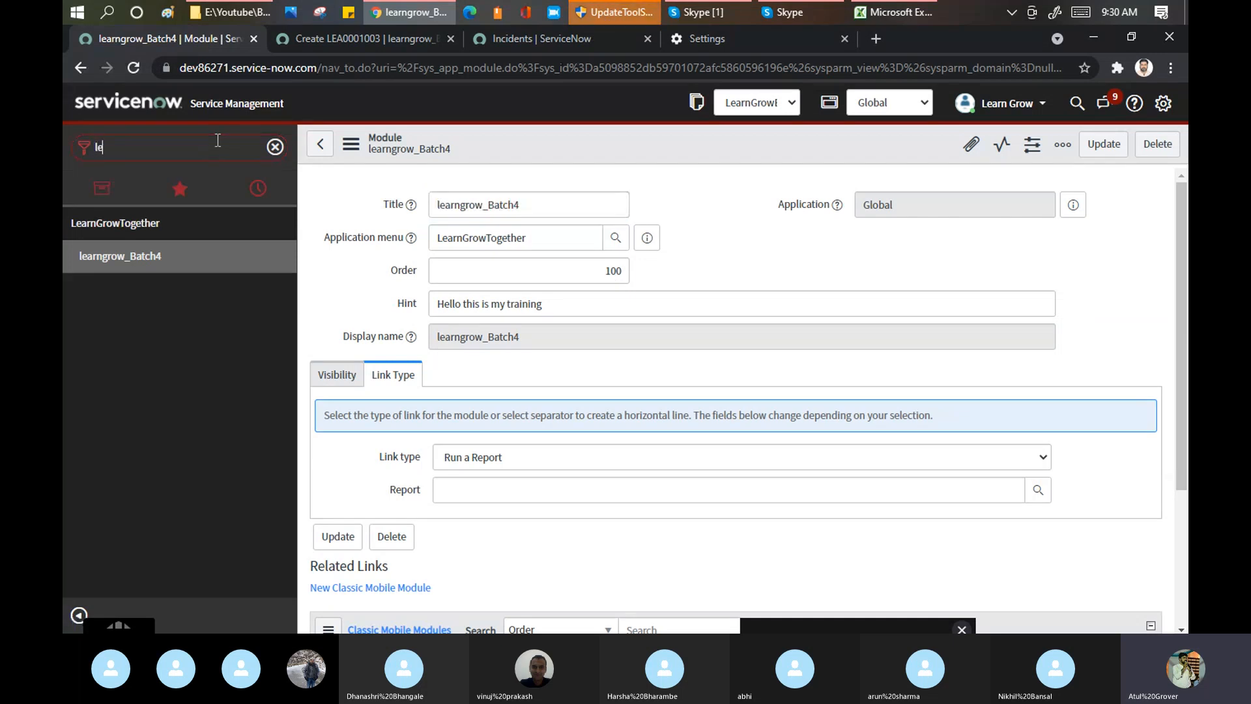
text(arn)
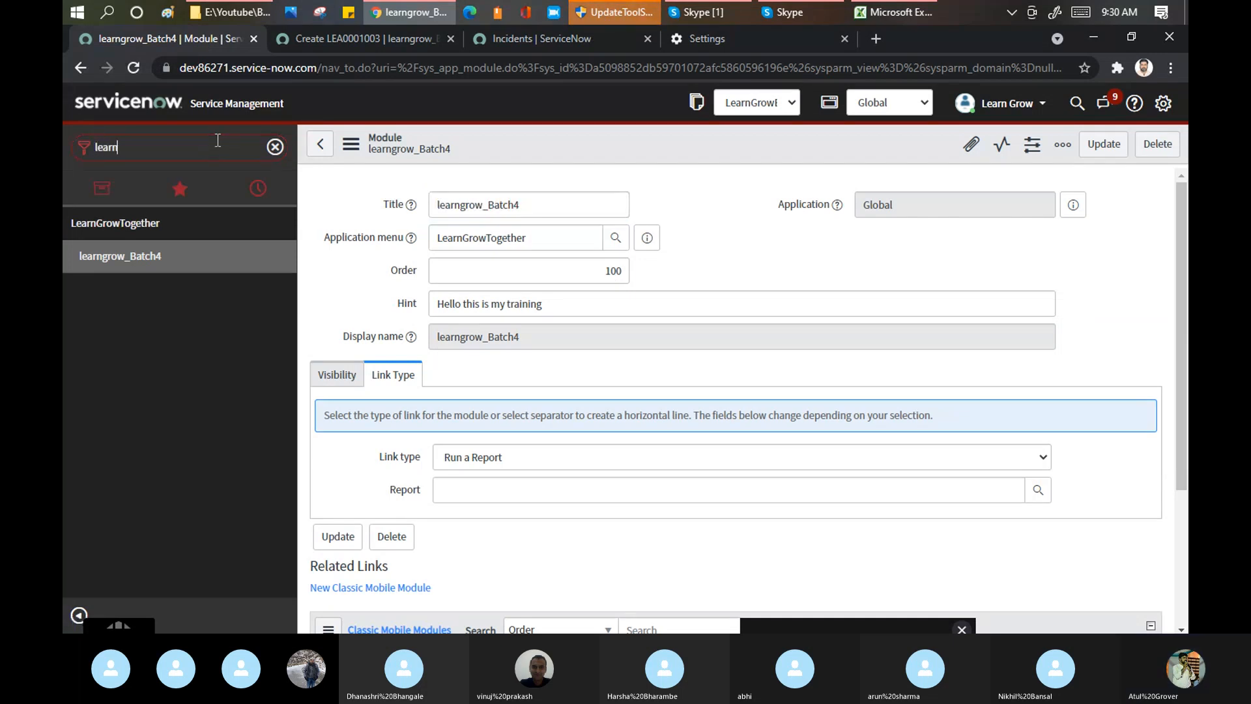
middle_click(163, 255)
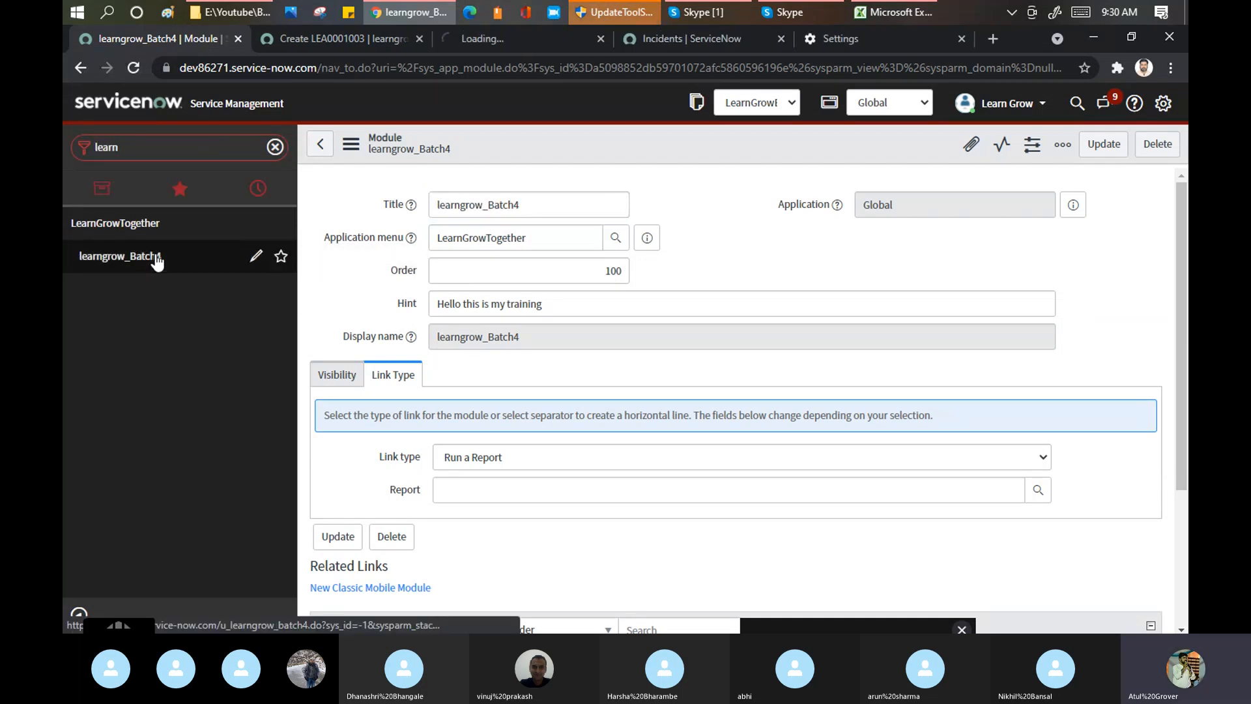
click(488, 29)
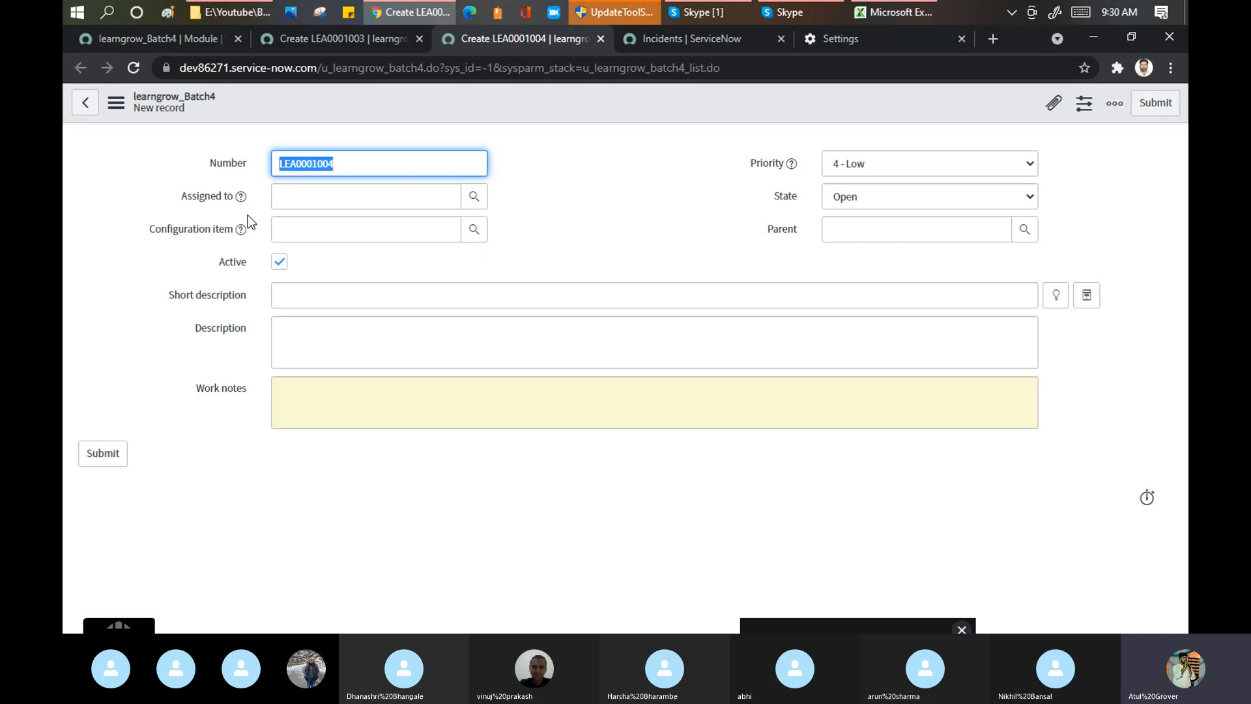
Submit the new learngrow_Batch4 record with its default values and return to the module record.
click(326, 194)
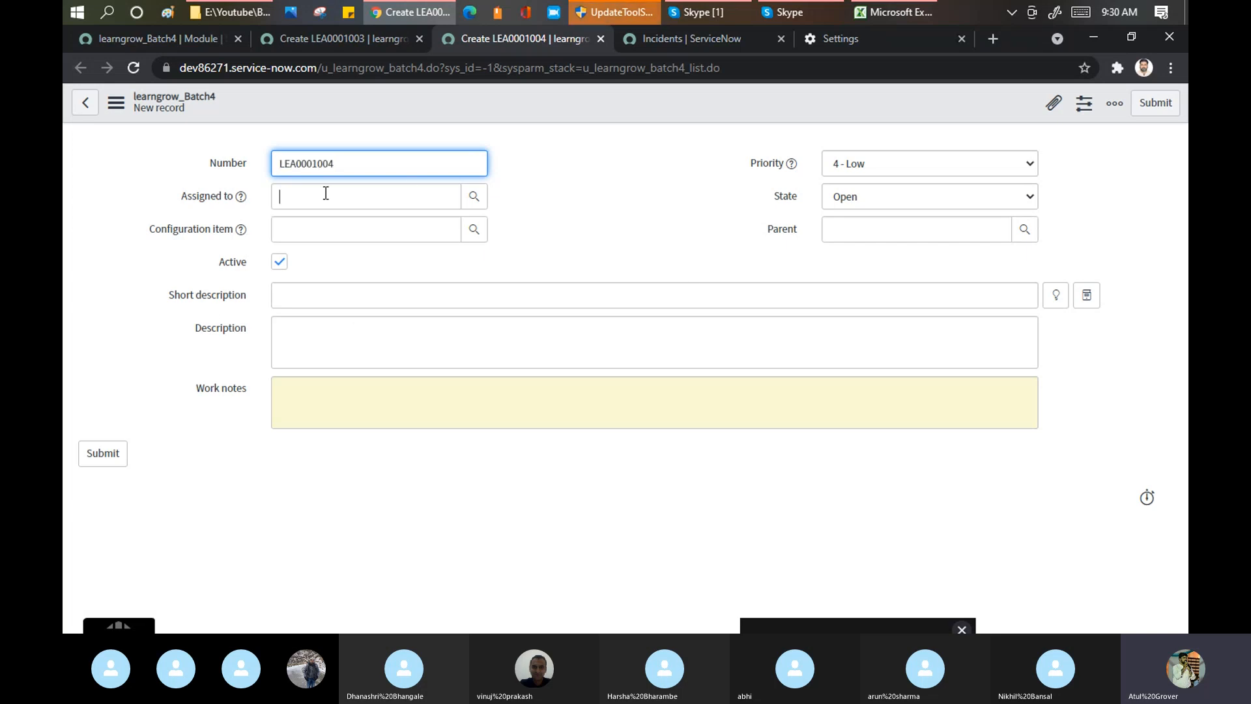
click(106, 456)
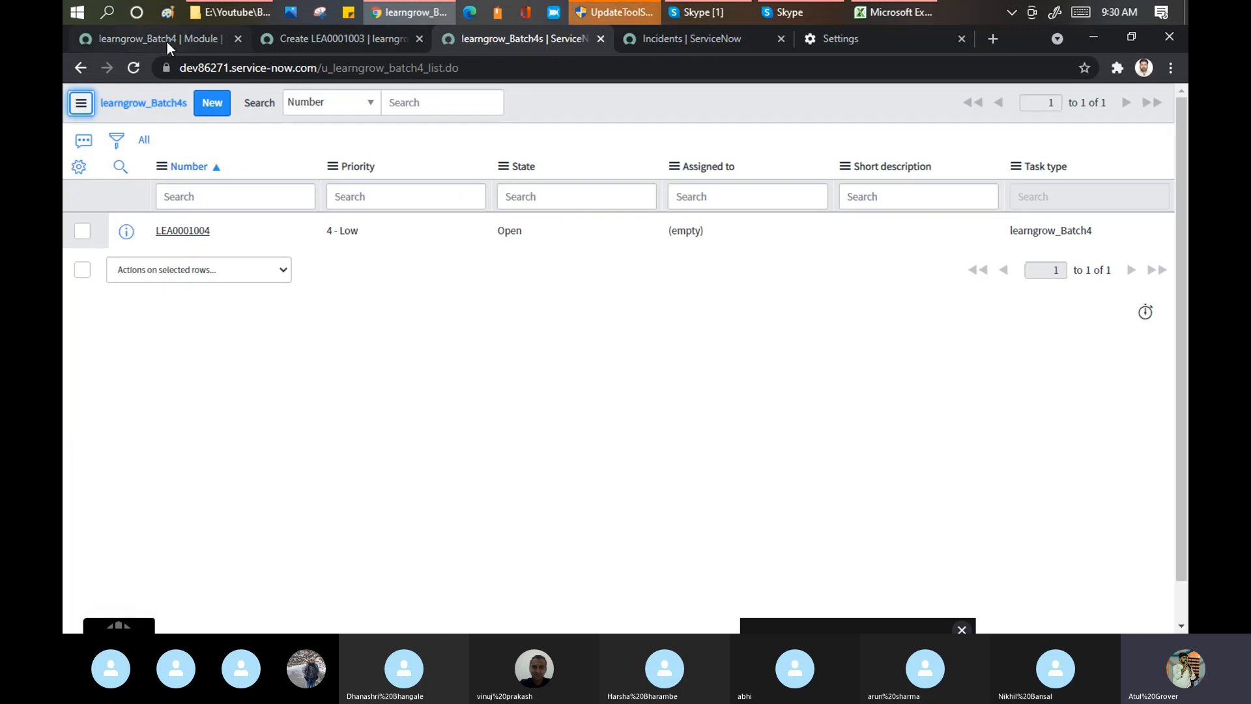
click(167, 41)
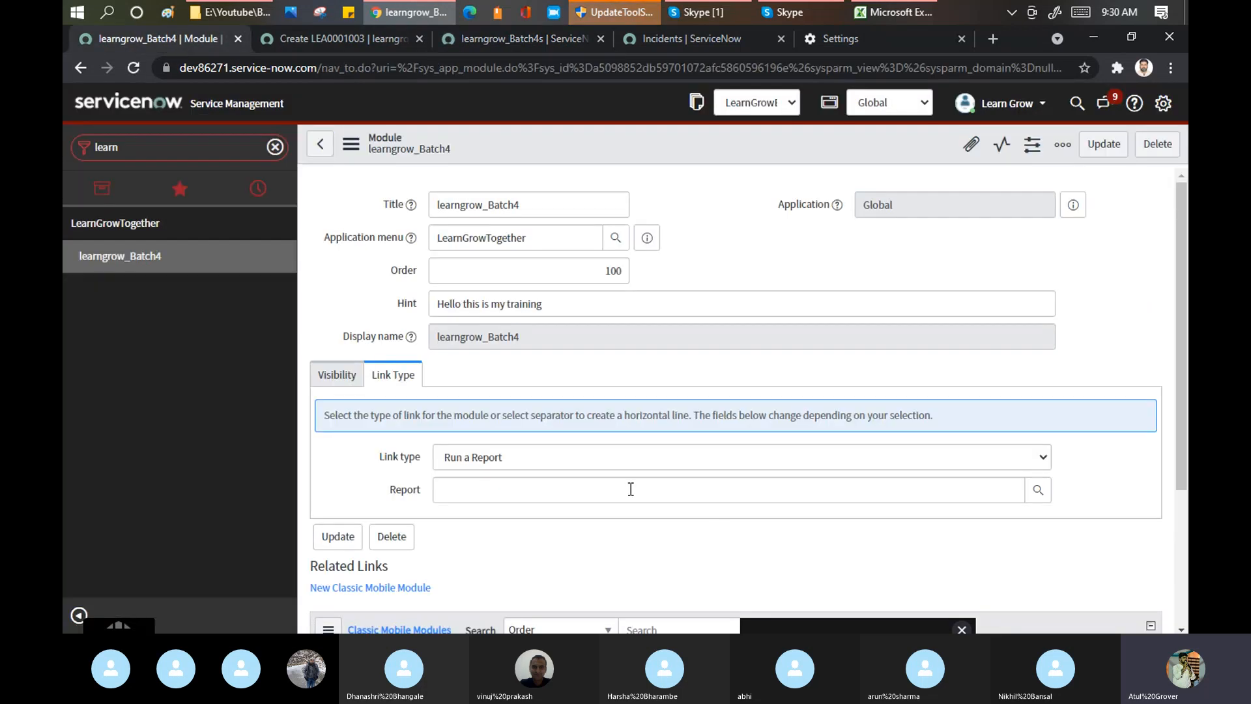
Set the learngrow_Batch4 module's link type to Map Page with All locations as the map page and save the record.
click(654, 485)
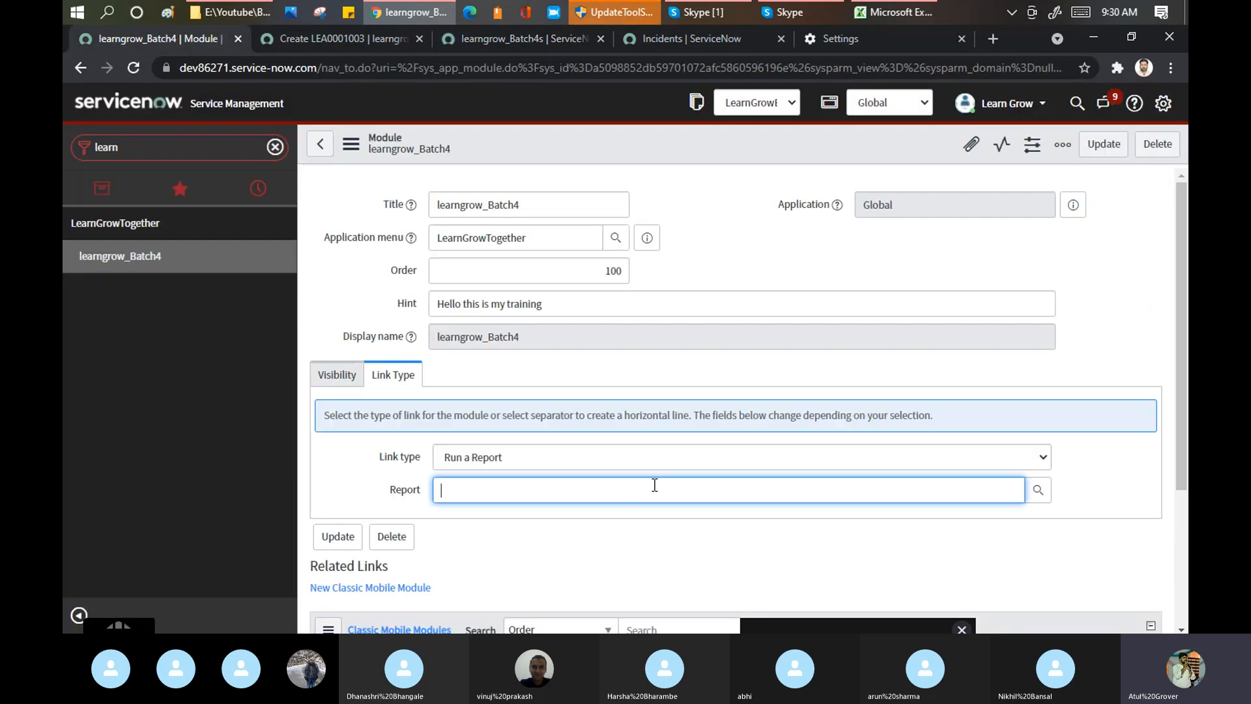
click(666, 451)
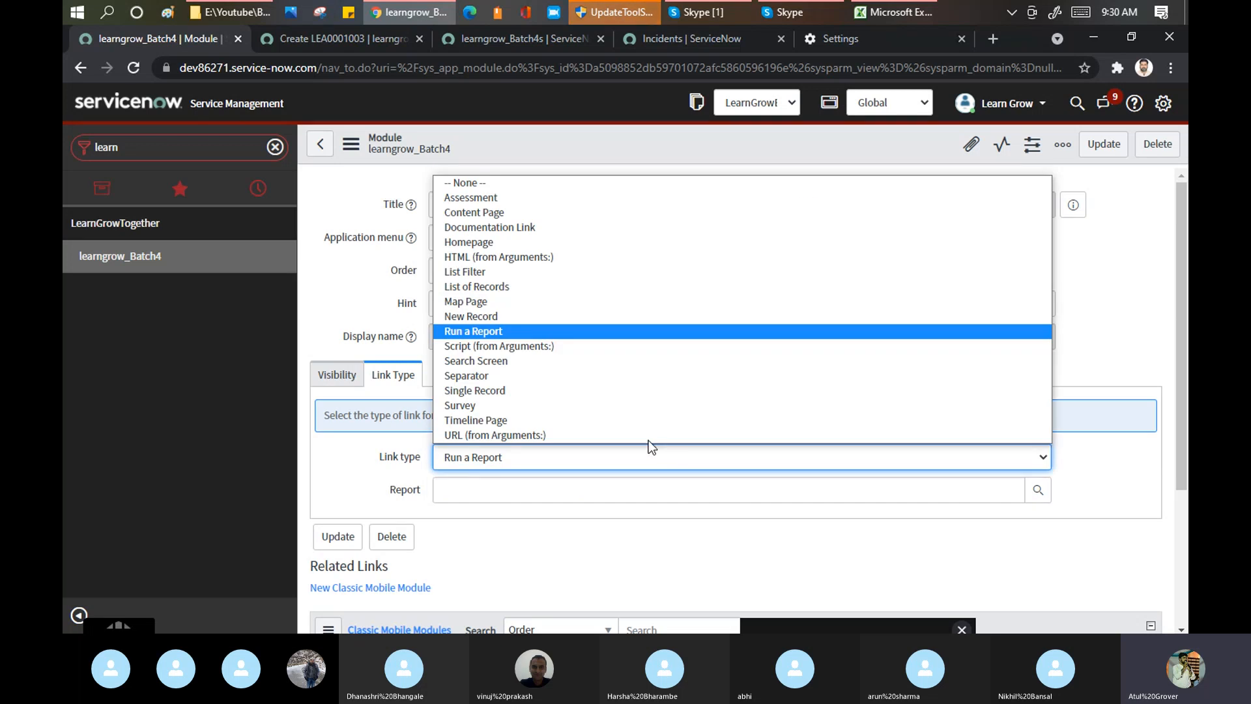
click(515, 302)
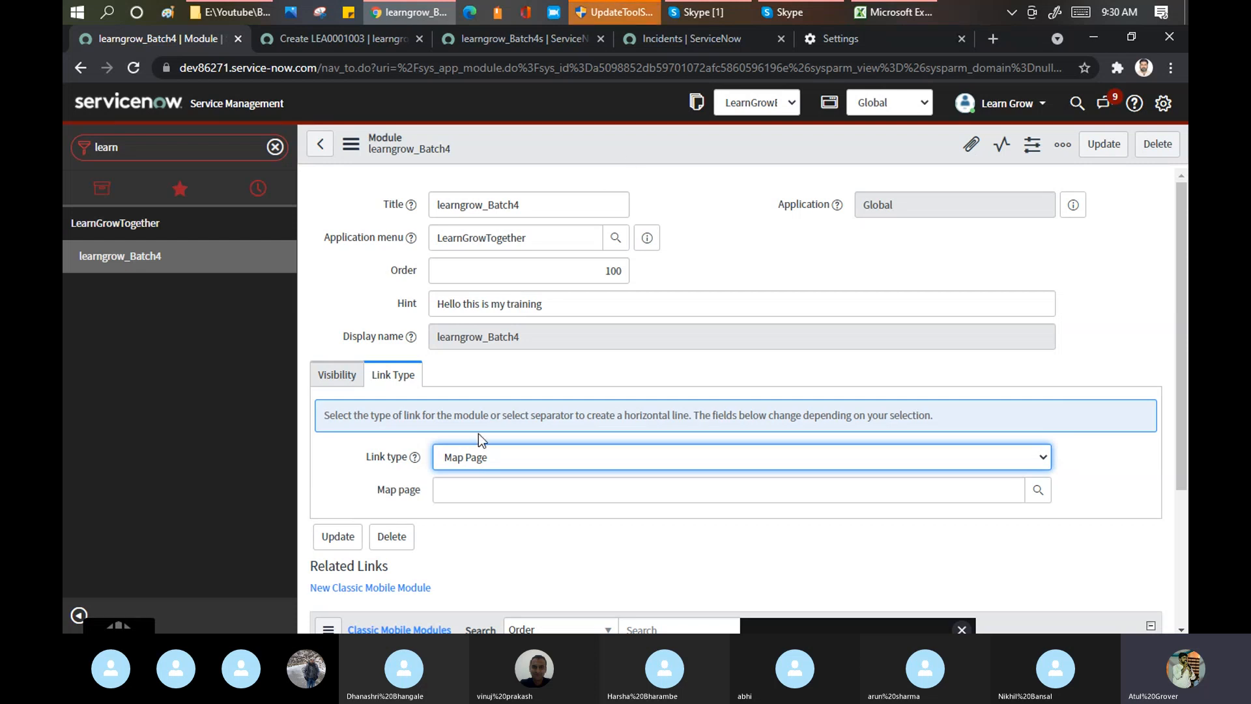
click(531, 487)
text(*)
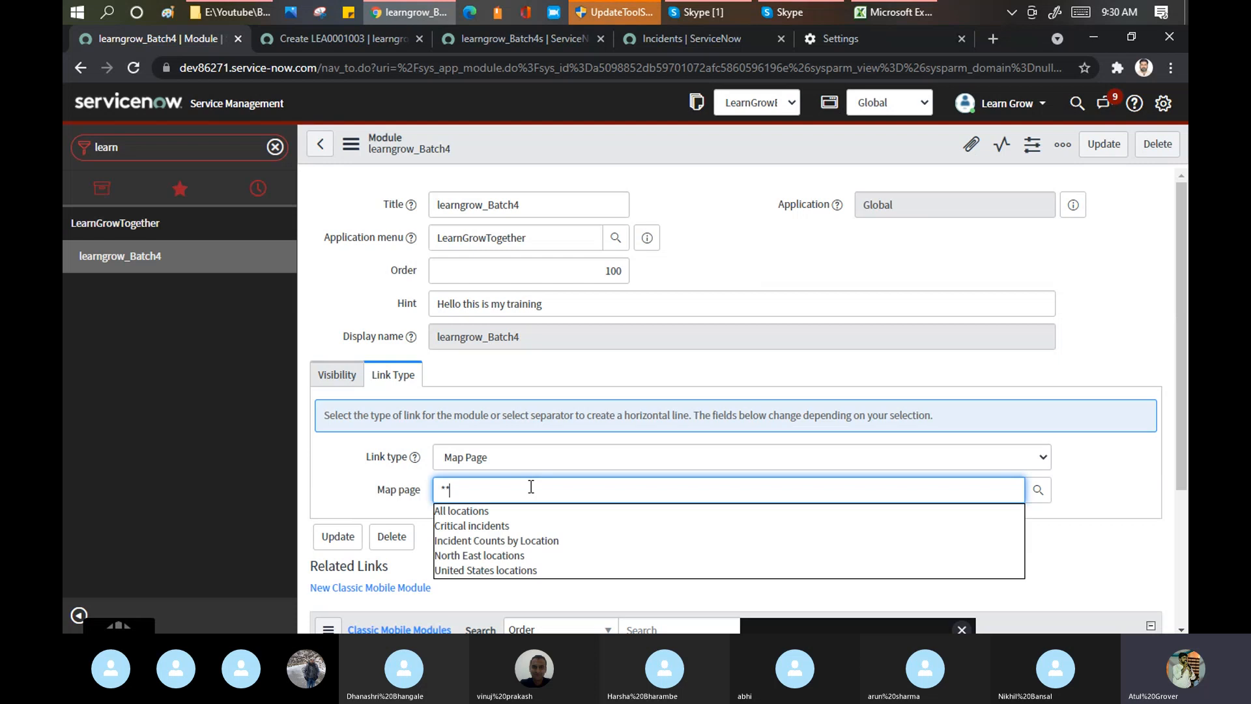
text(*)
click(496, 515)
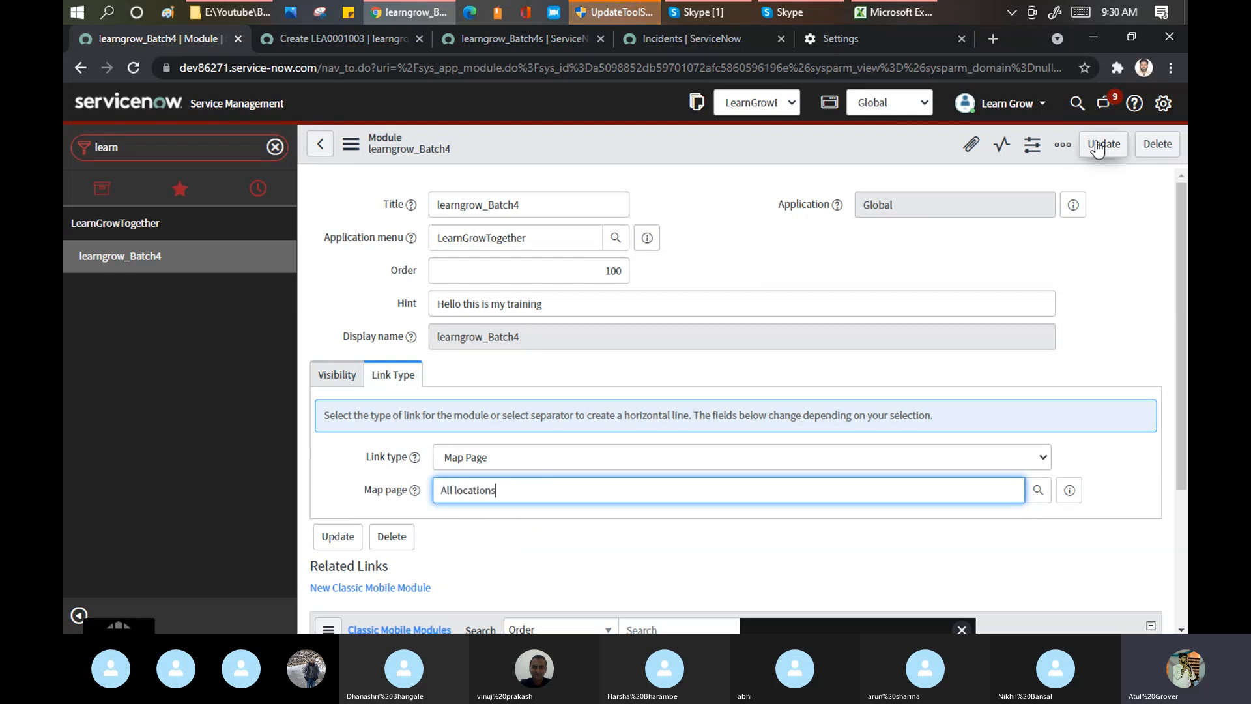
right_click(764, 151)
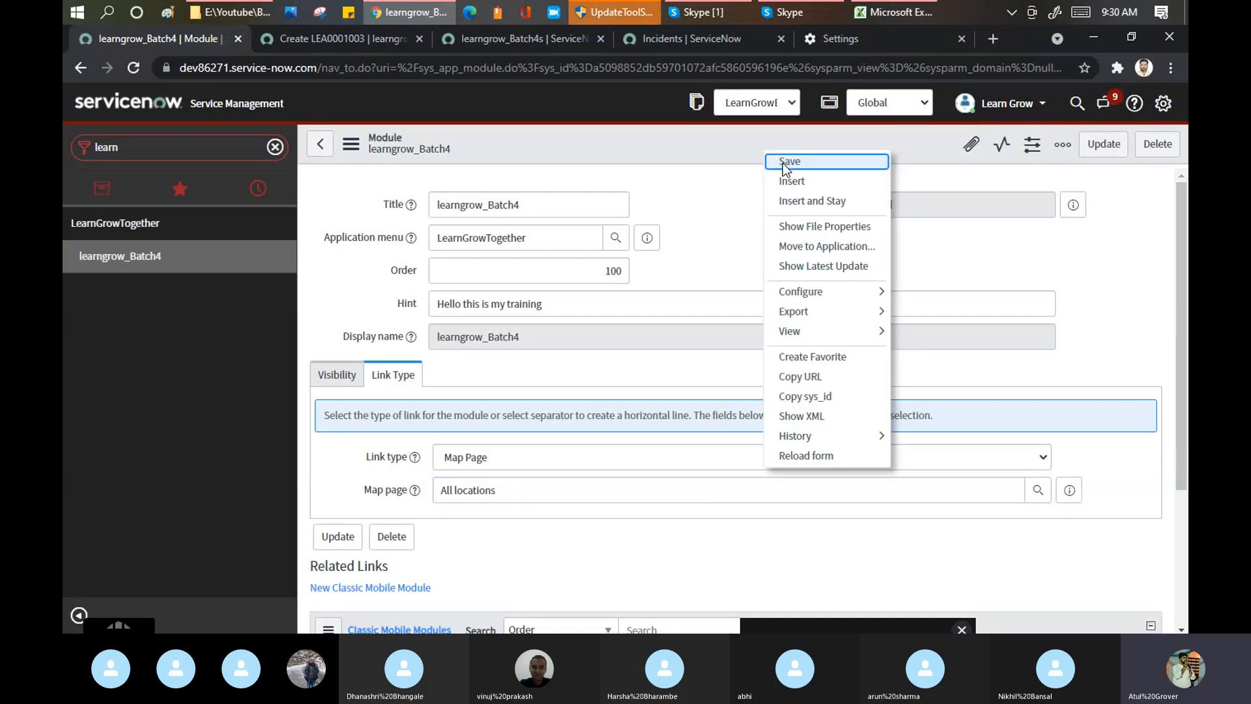
click(783, 163)
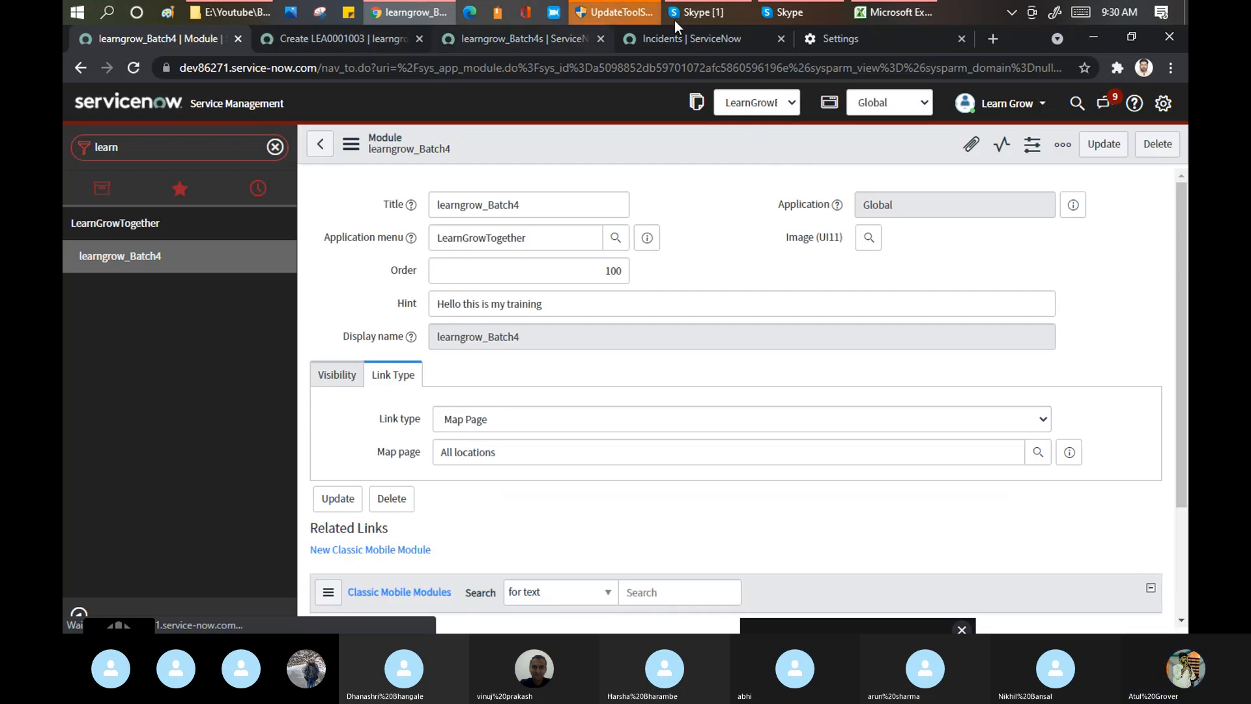
Check the Training Batch 4 call in Skype and return to the ServiceNow module record.
click(717, 13)
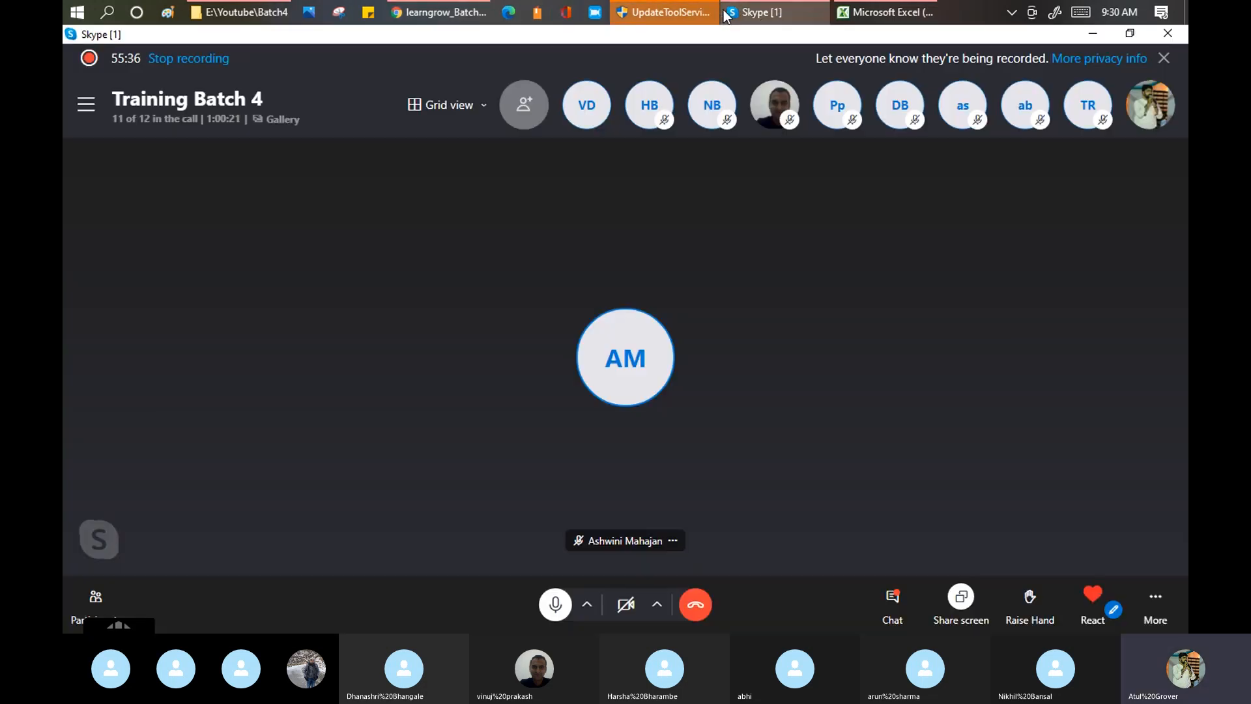
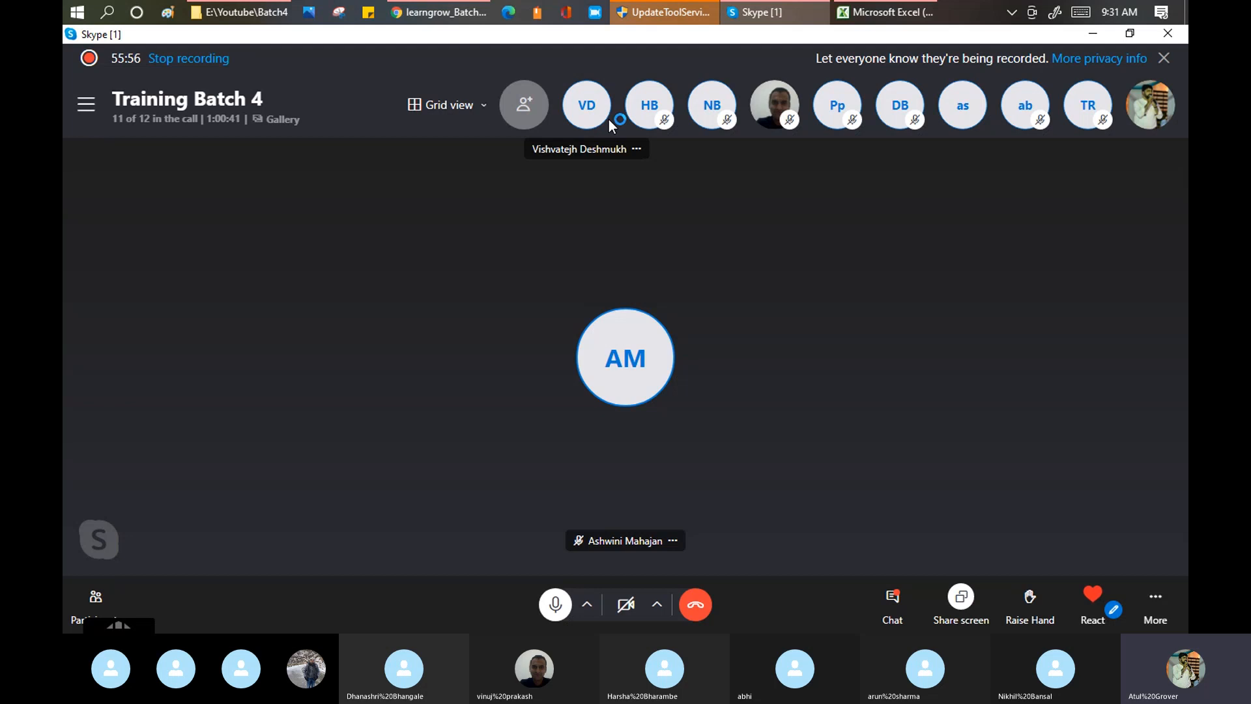
click(455, 18)
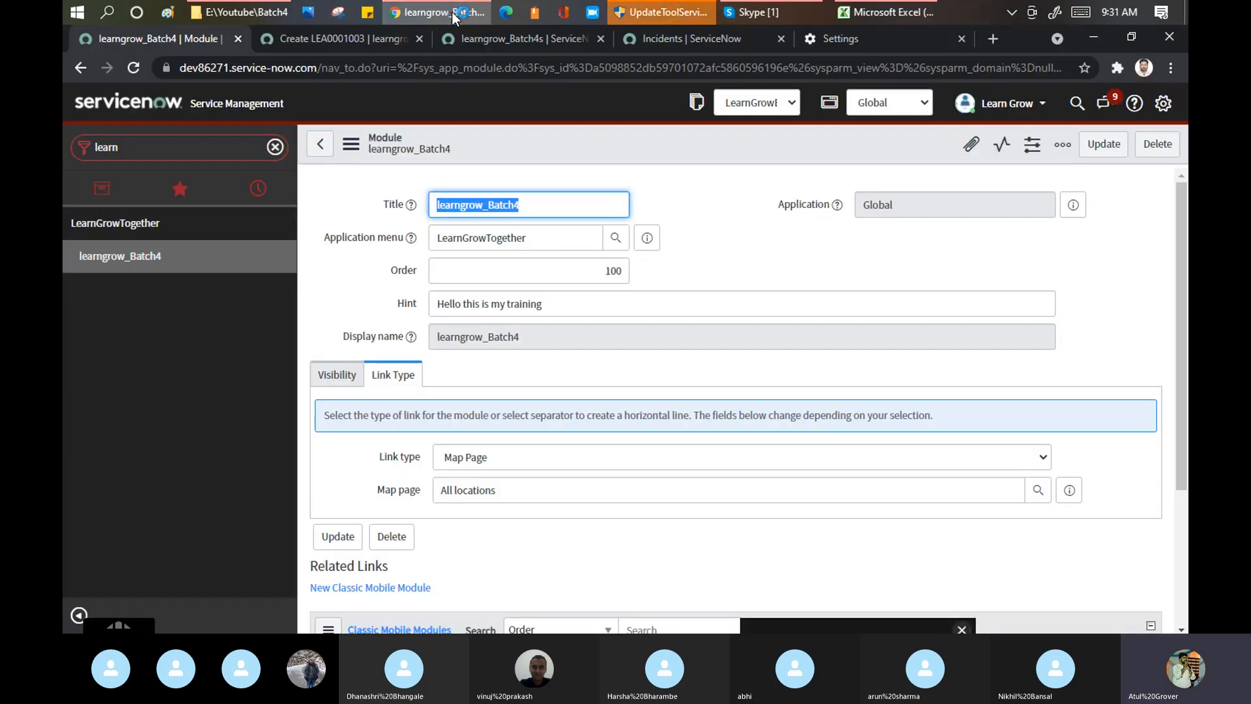
Filter the navigator by "learn" again and open the learngrow_Batch4 module in the current browser tab.
click(139, 150)
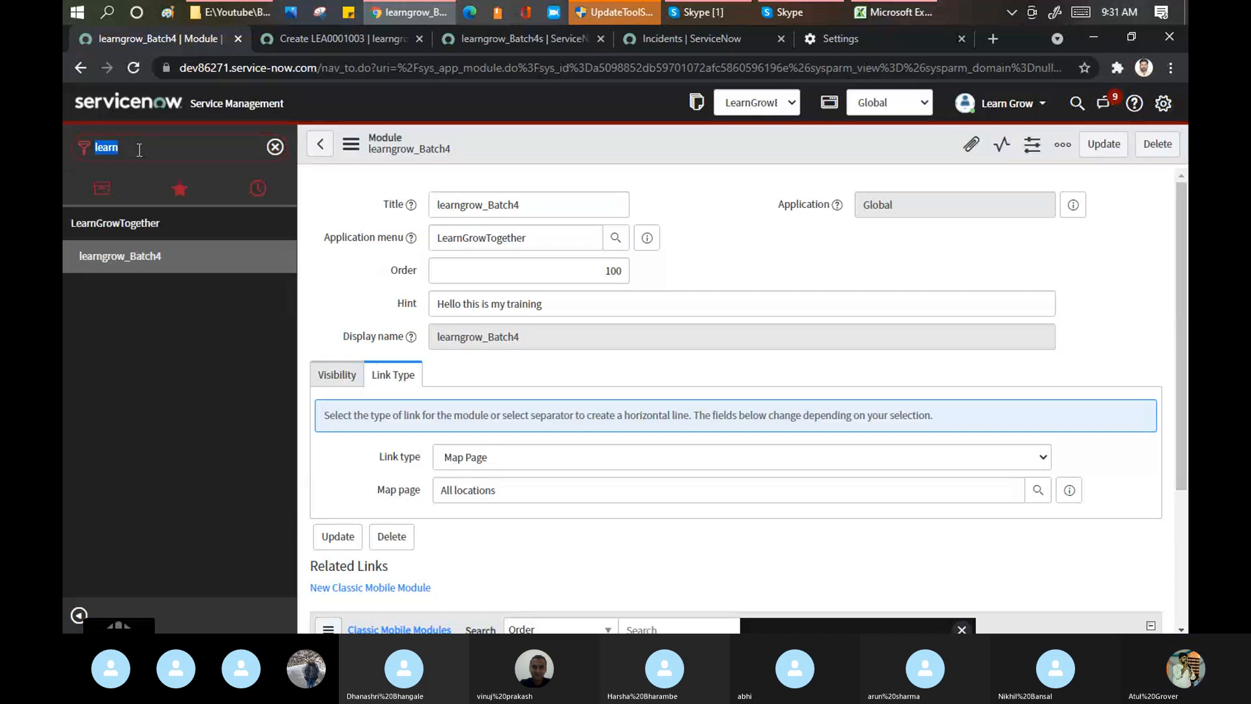
key(BackSpace)
key(BackSpace)
key(BackSpace)
key(BackSpace)
key(BackSpace)
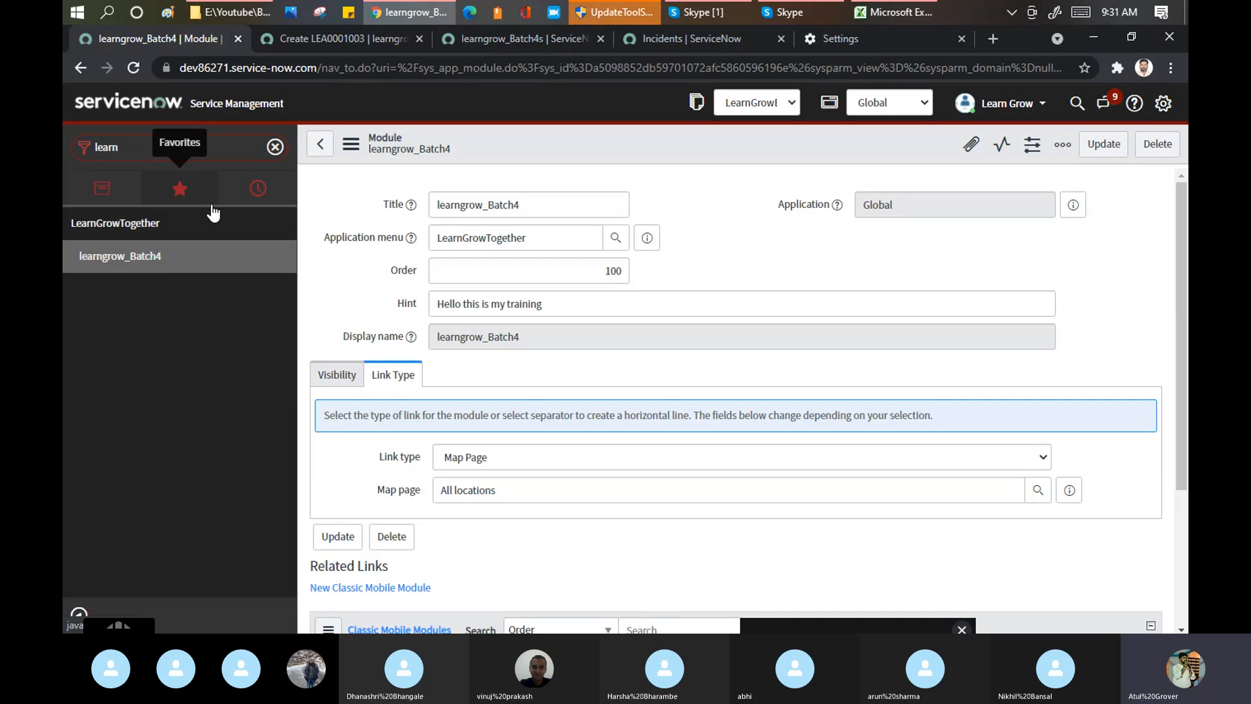
click(134, 262)
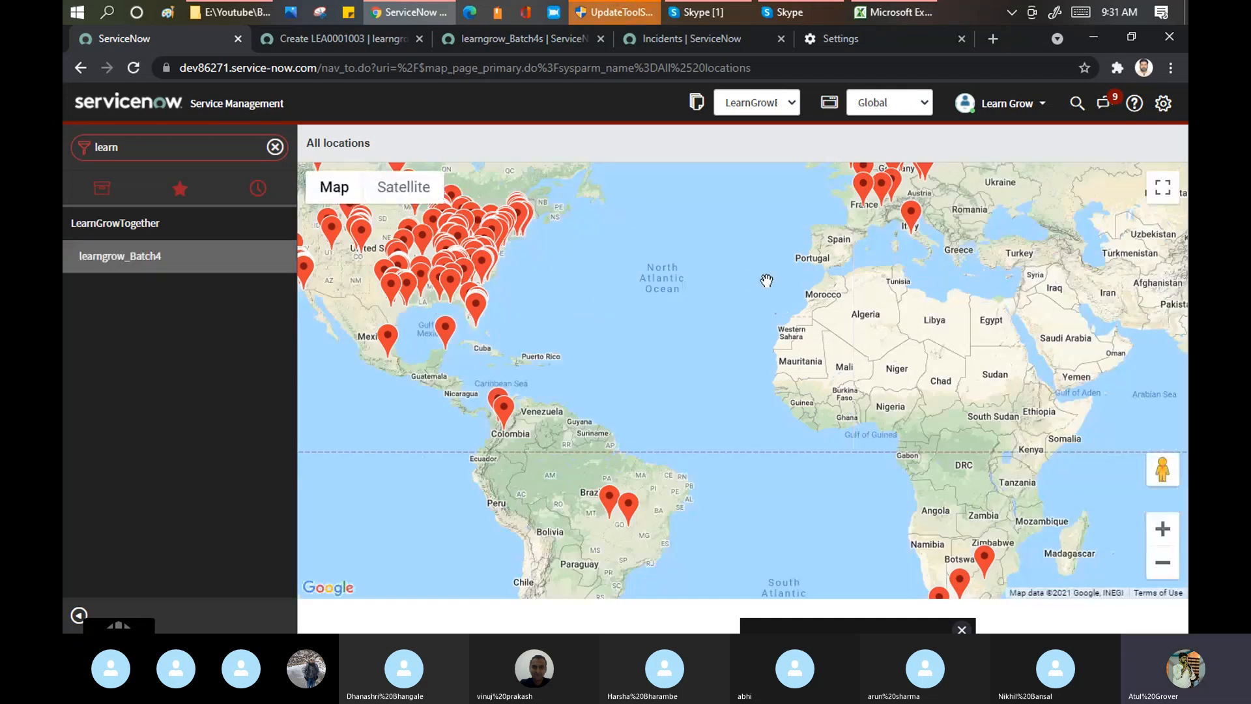
Examine the markers on the All locations map across Europe, Africa and Asia.
drag(762, 279, 602, 429)
drag(1001, 473, 691, 347)
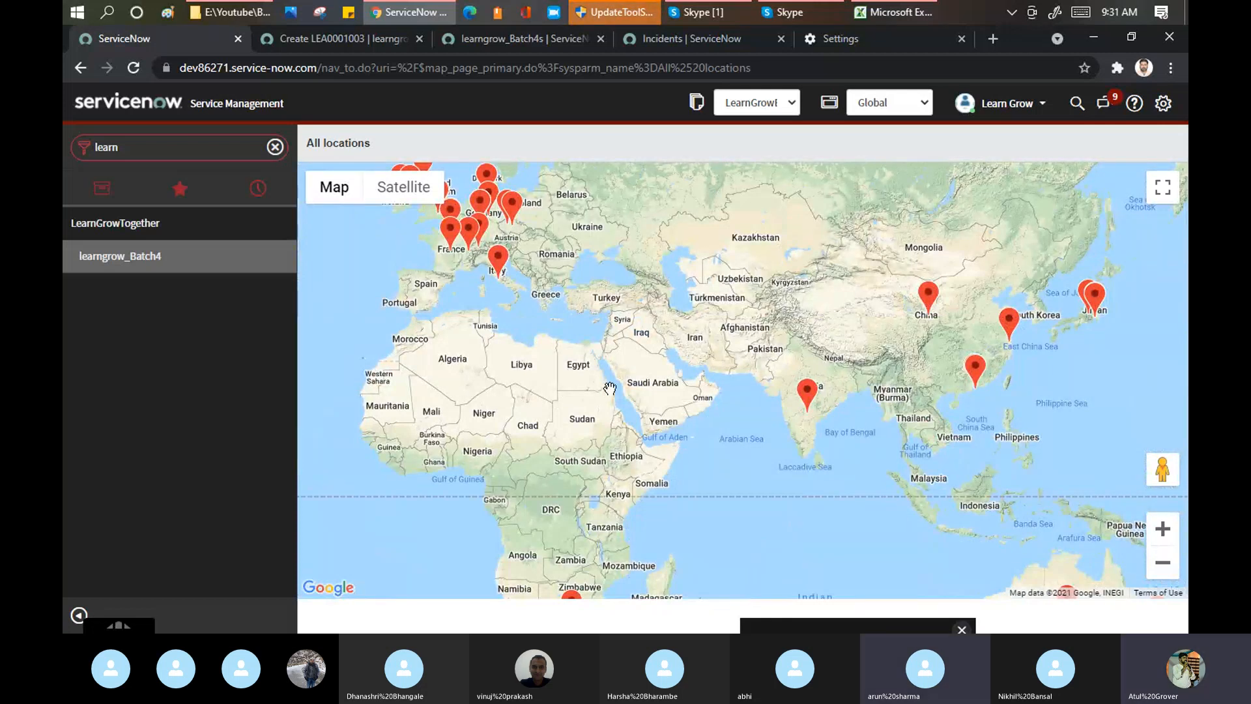
drag(696, 371, 789, 346)
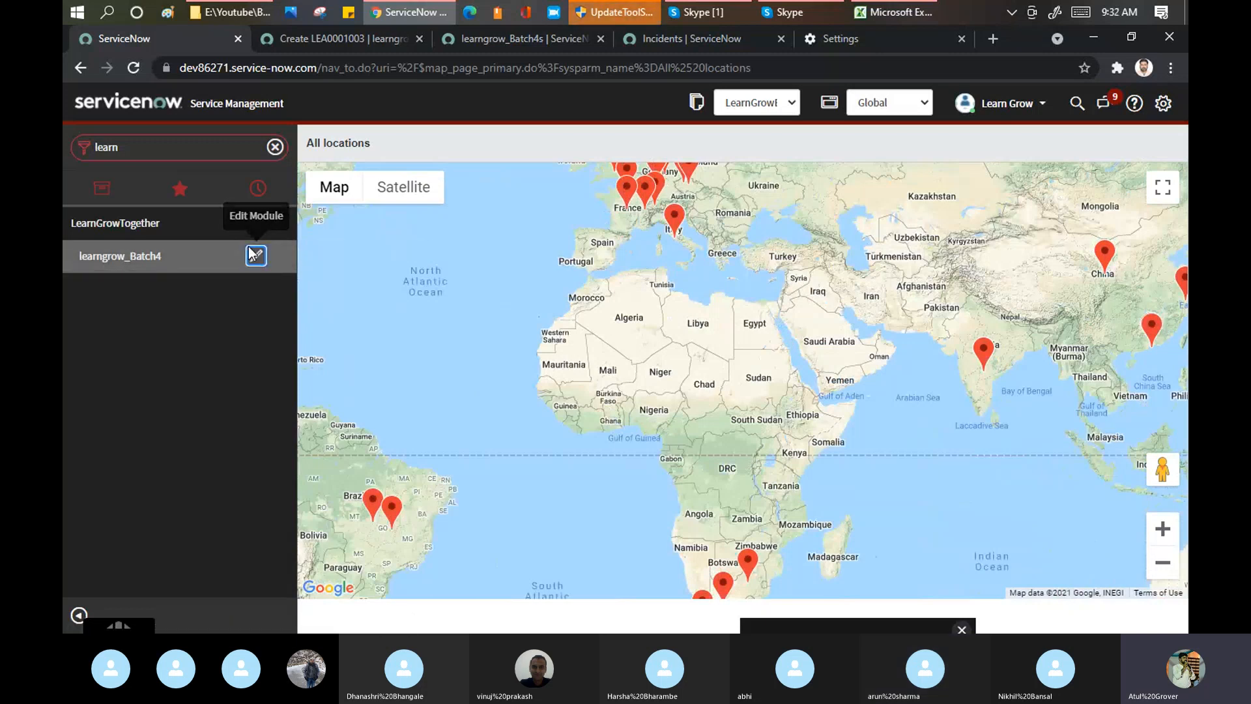
Edit the learngrow_Batch4 module, change its link type to Search Screen and update the record.
click(254, 254)
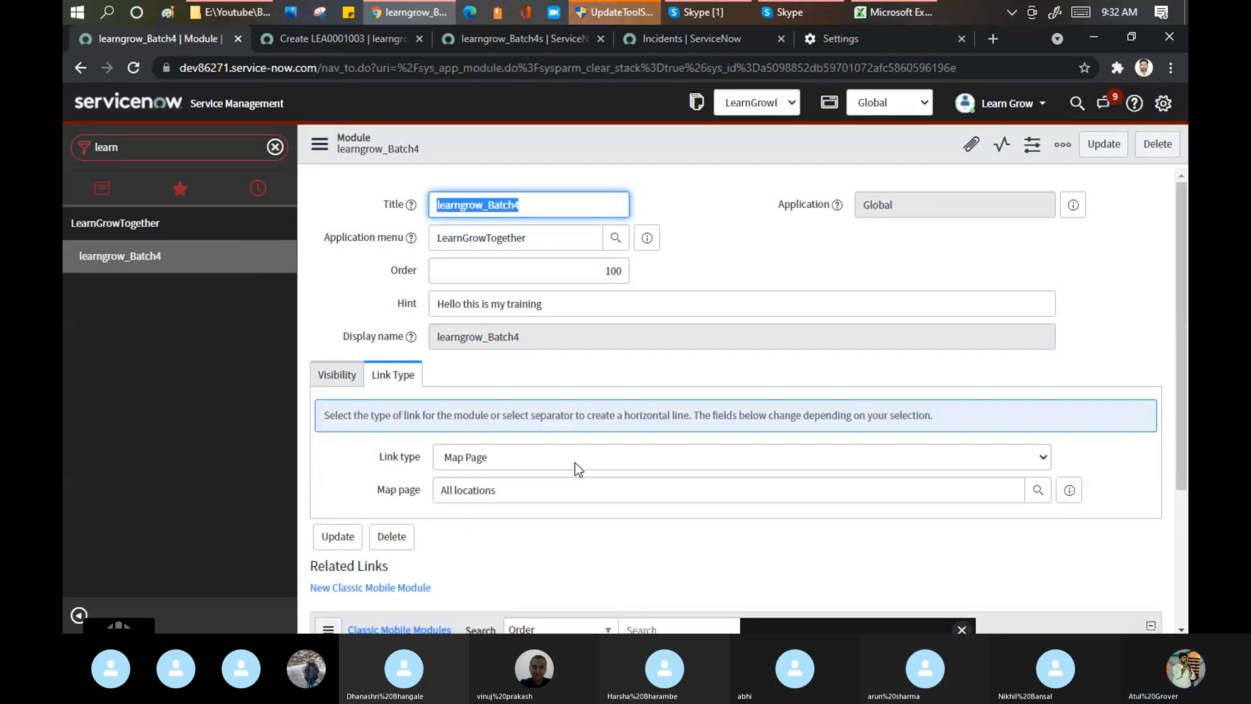
click(575, 463)
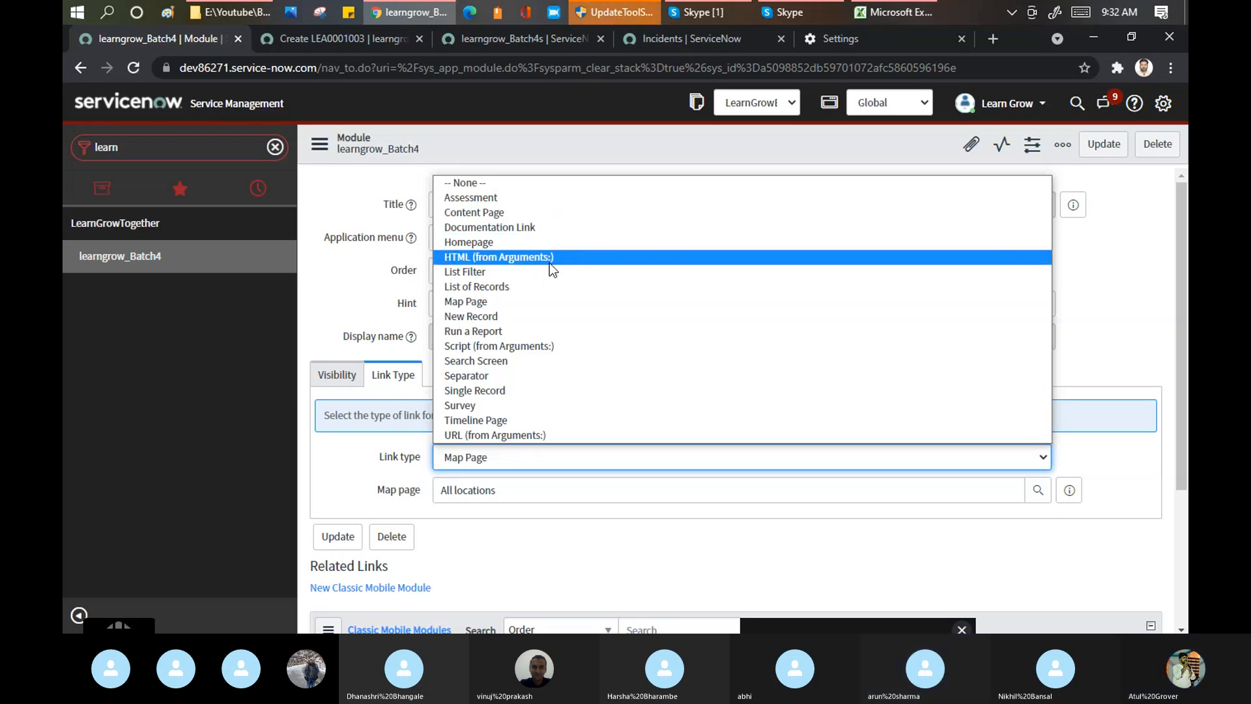
click(519, 361)
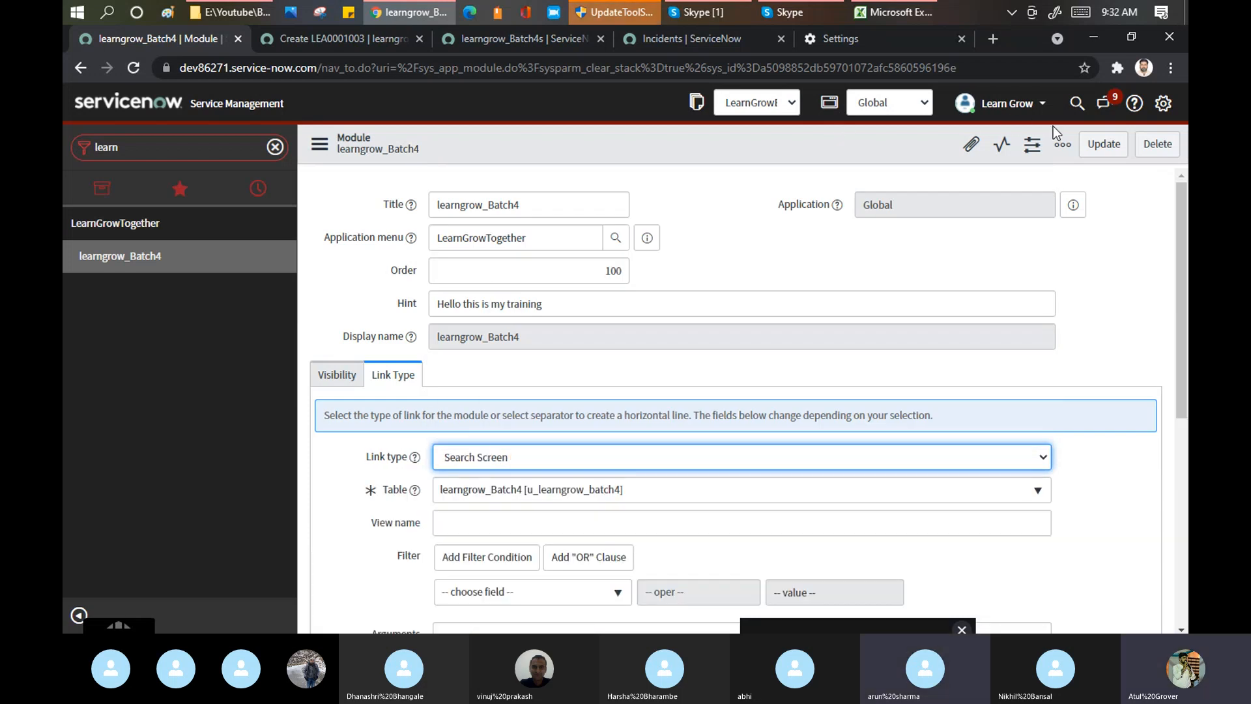
click(1100, 143)
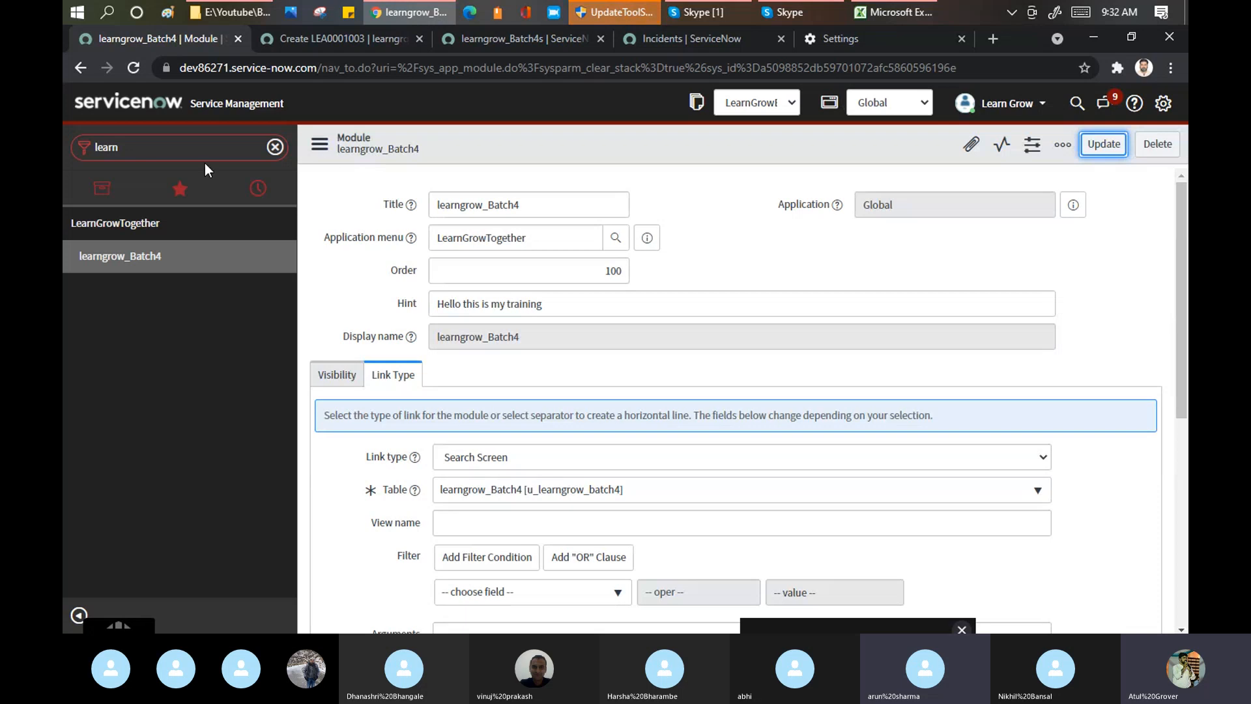
Open the learngrow_Batch4 module in another browser tab and search for records with "Lea" as the Number.
click(233, 150)
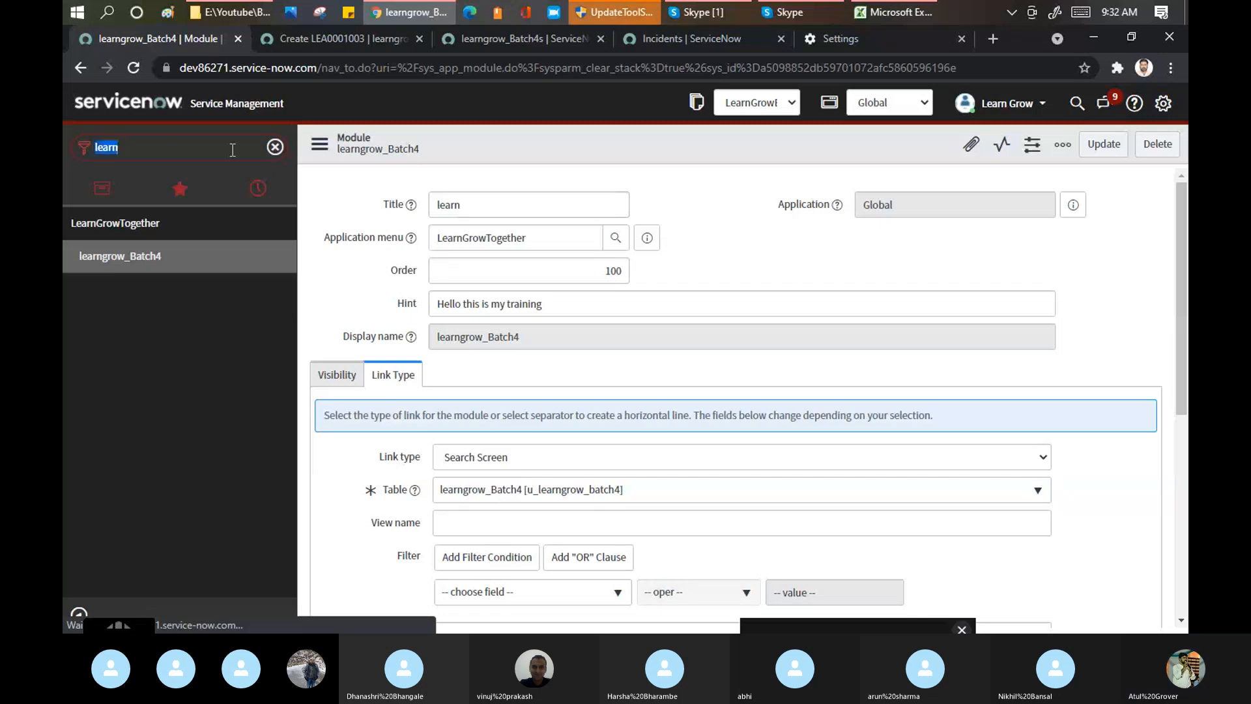
middle_click(131, 258)
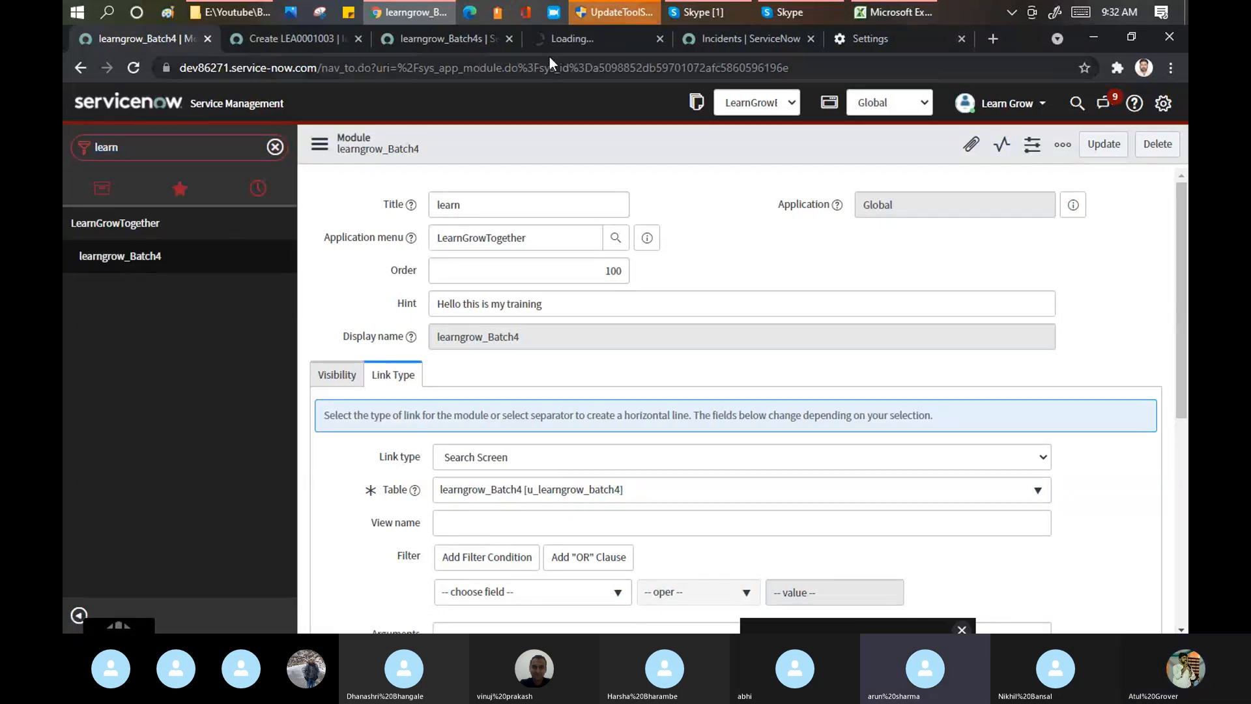
click(600, 36)
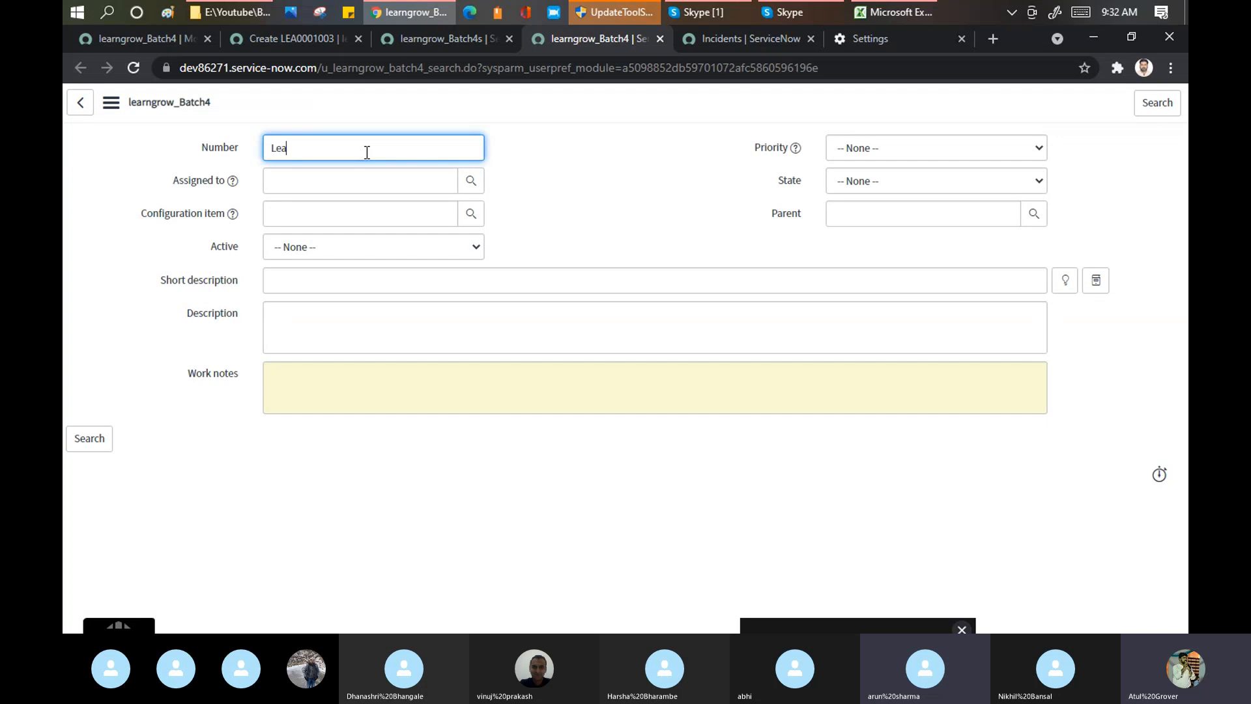
key(BackSpace)
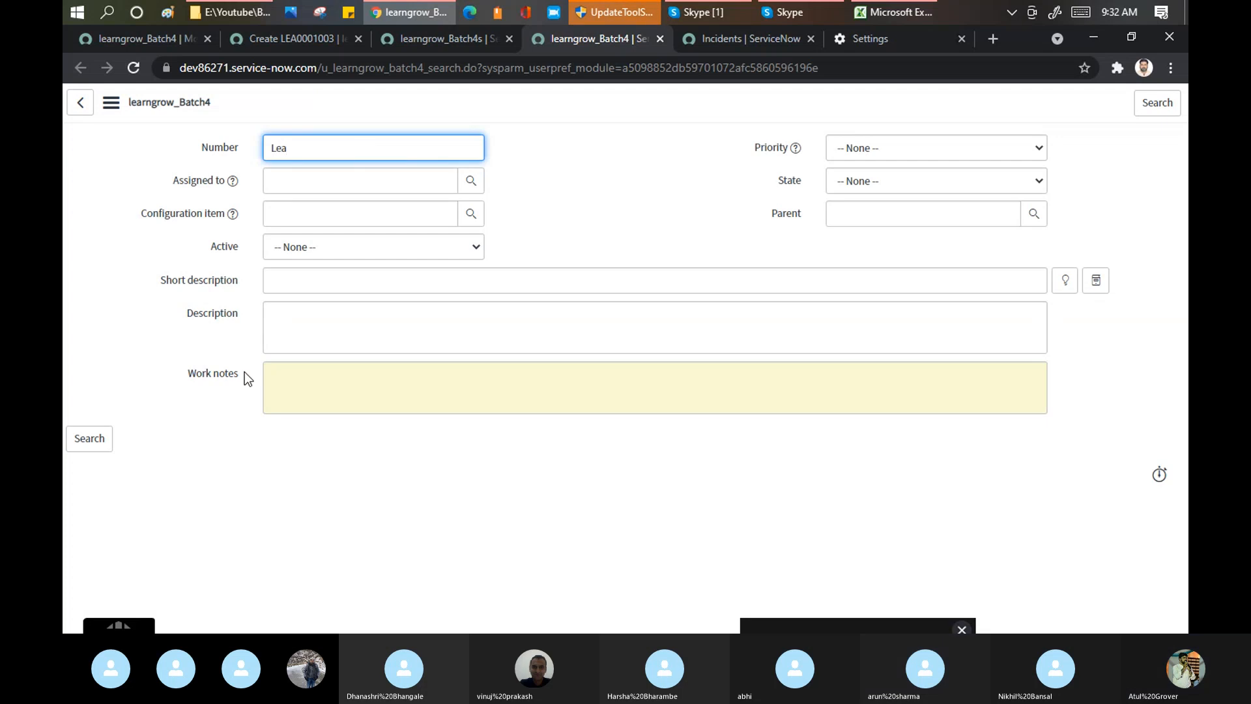
click(88, 441)
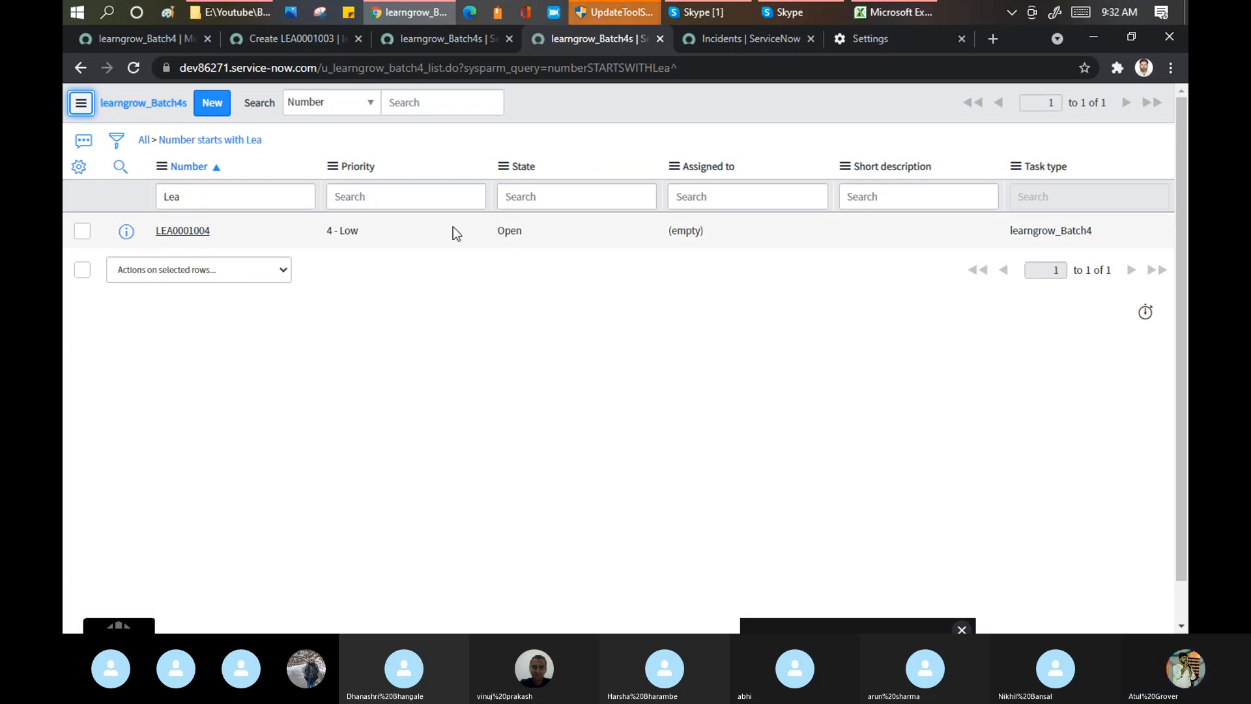
Return to the module record's browser tab and filter the navigator by "incident" to find the Incident application's modules.
click(178, 40)
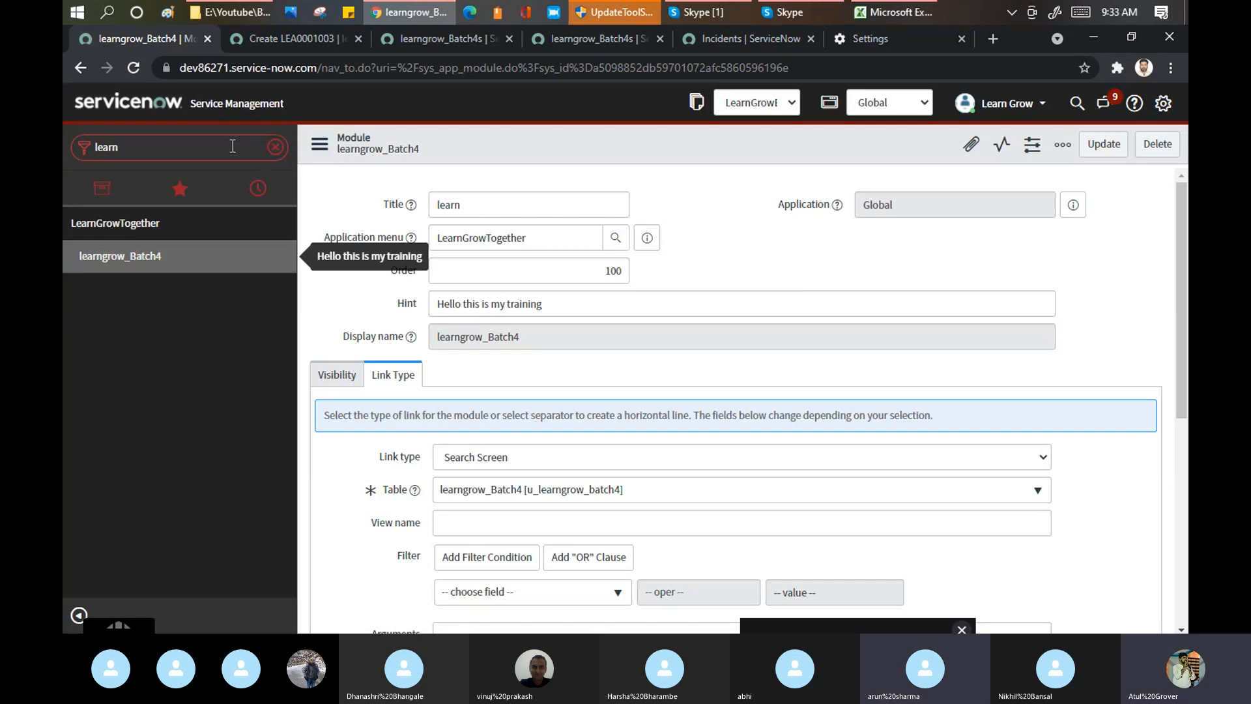
key(BackSpace)
key(BackSpace)
key(BackSpace)
key(BackSpace)
key(BackSpace)
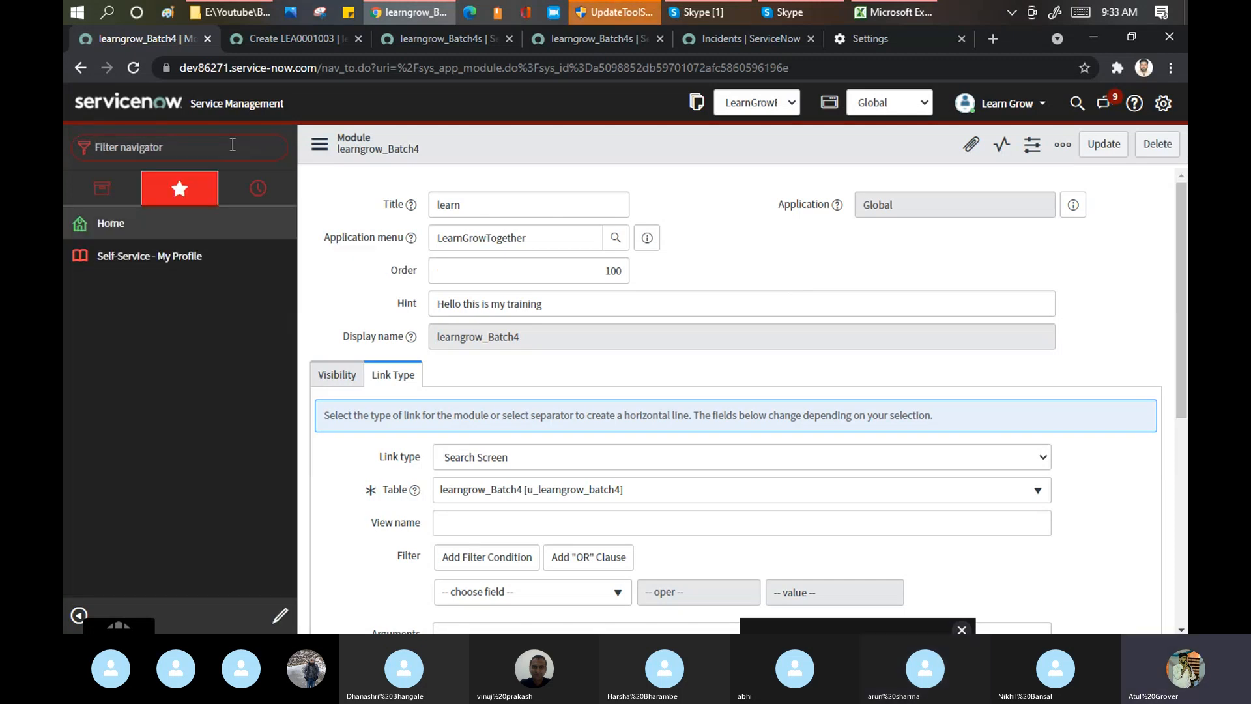
text(incident)
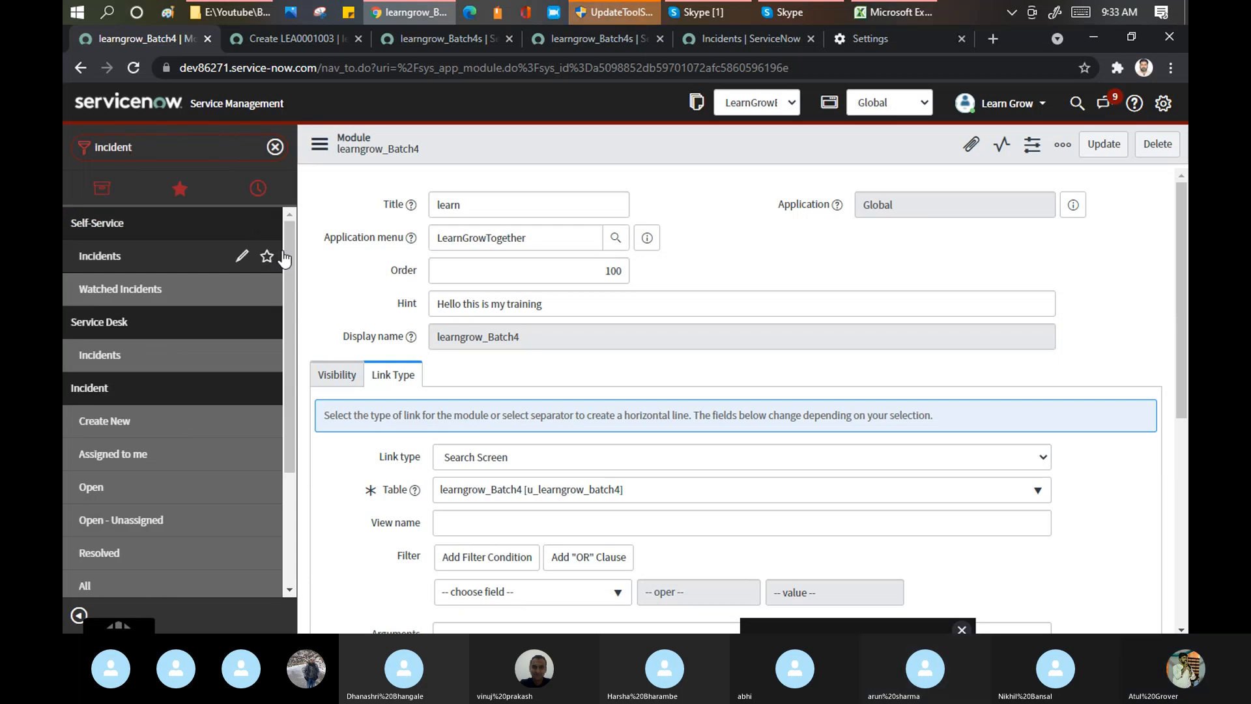
drag(287, 256, 286, 315)
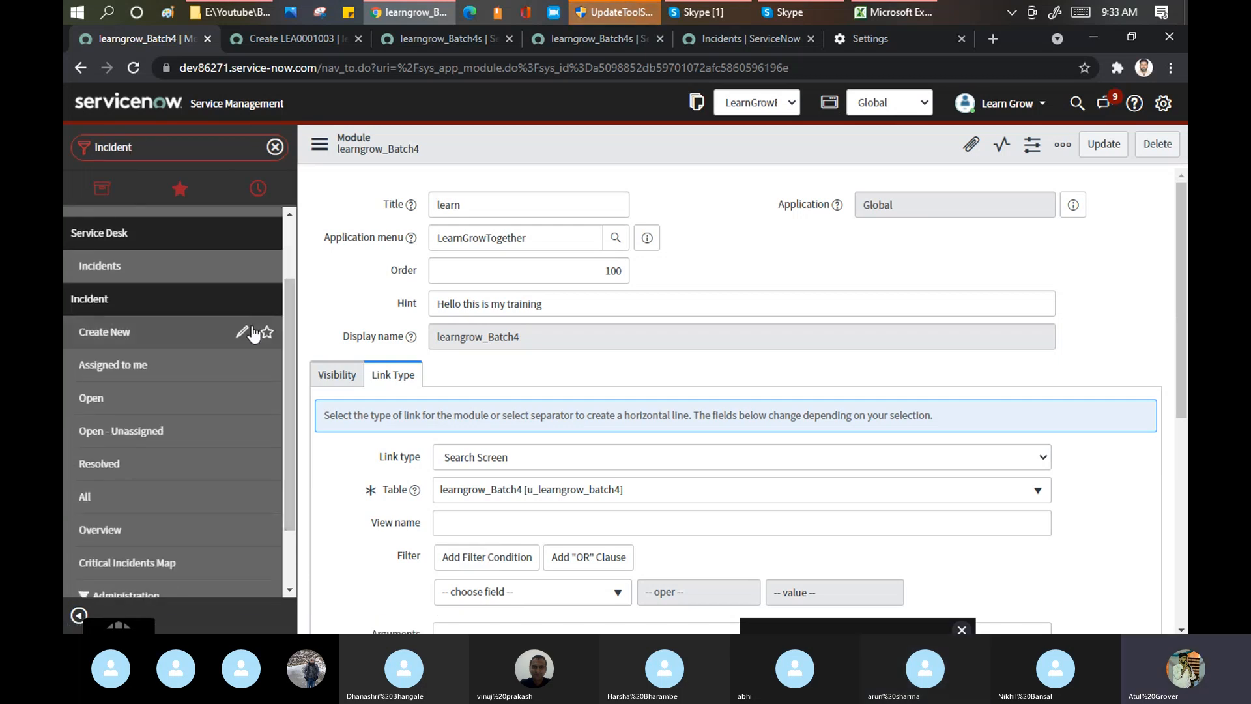
Open the Incident application's Create New module record, leaving the current form unsaved, and examine its link type arguments.
click(243, 333)
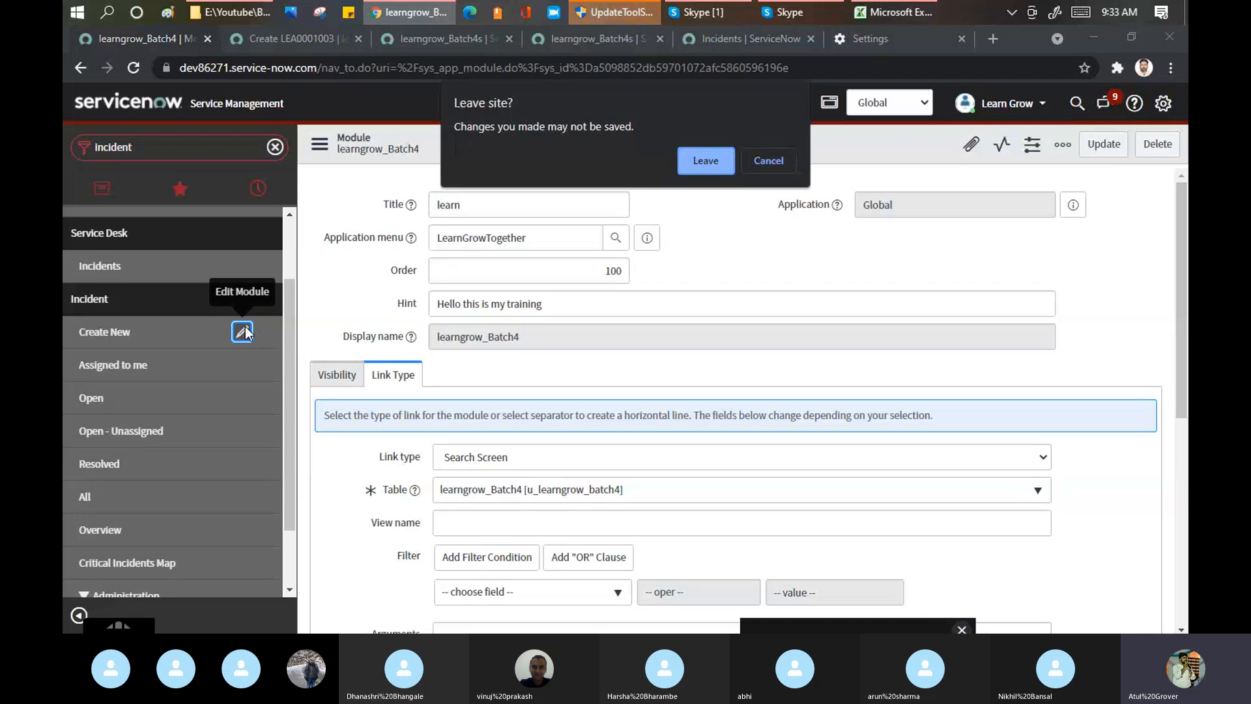
key(Escape)
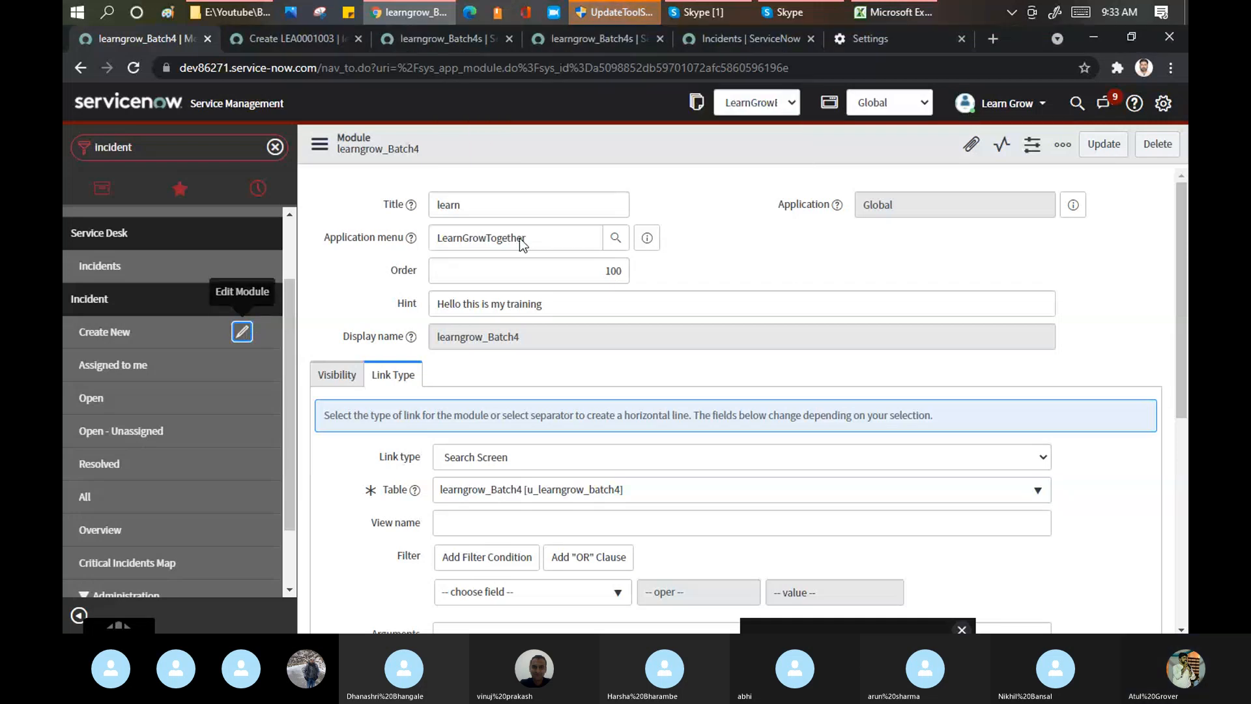
click(242, 333)
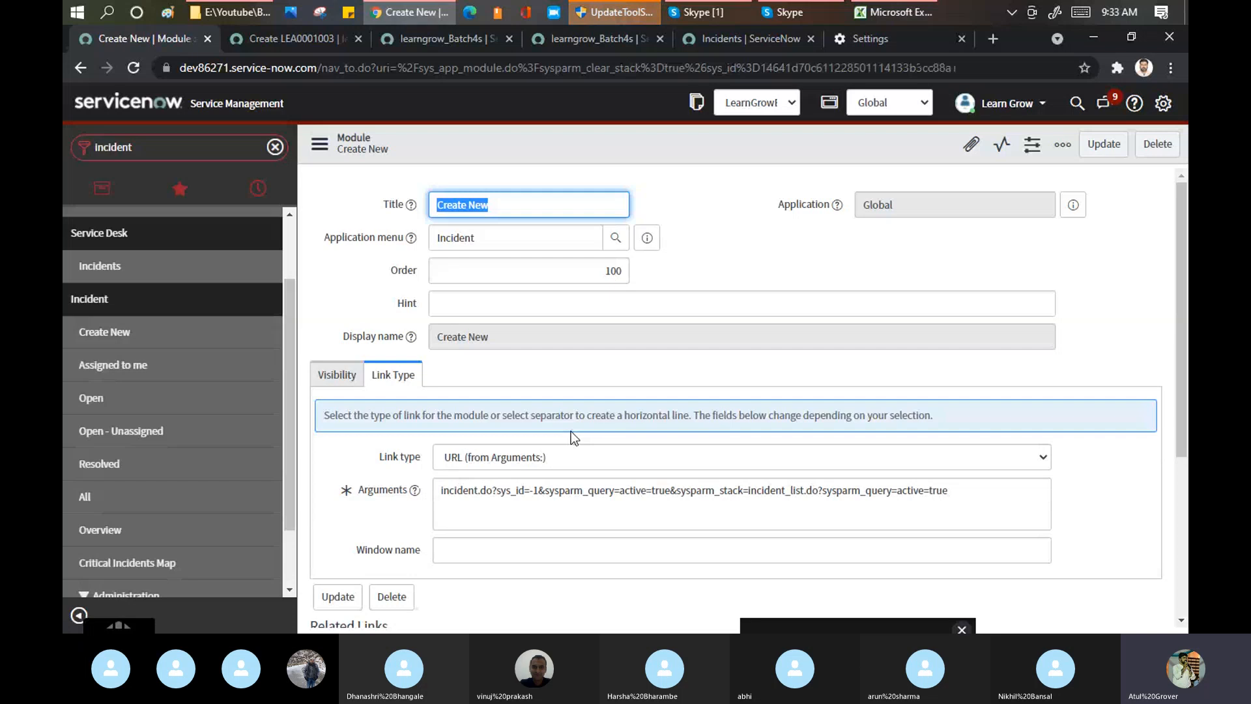
drag(470, 501, 1001, 495)
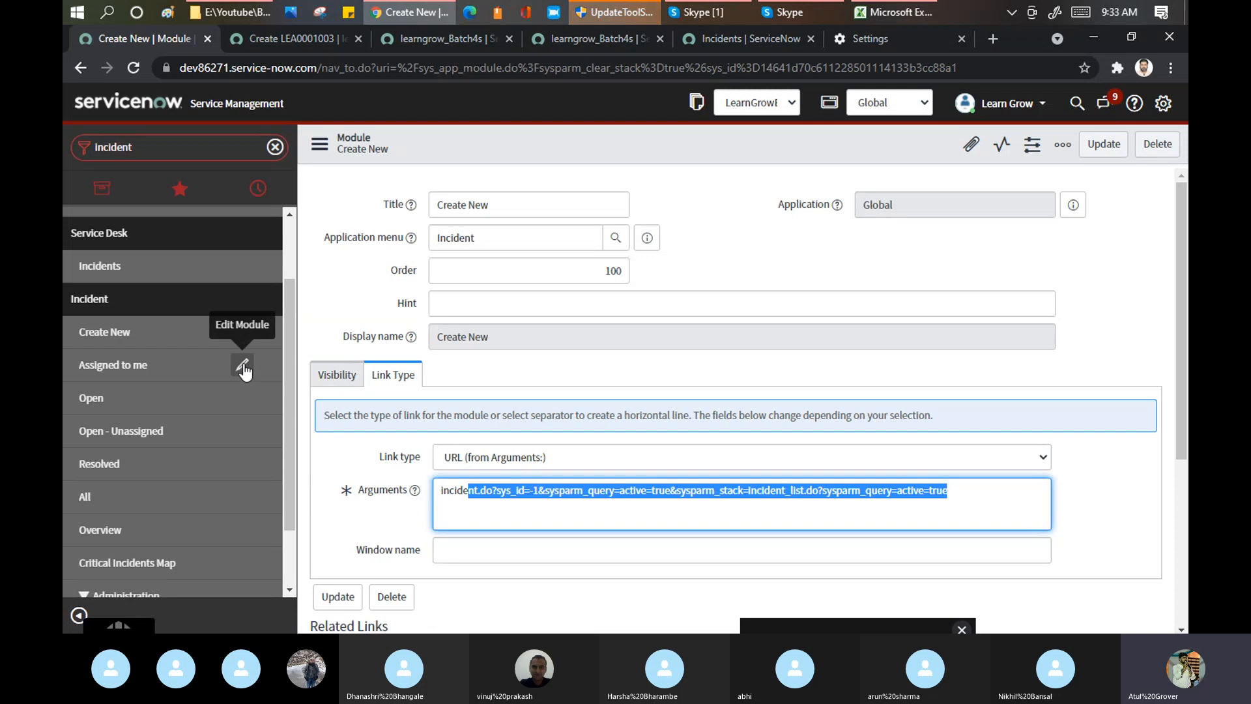
Open the Incident application's Assigned to me and Open module records and examine their link type, filter and arguments.
click(242, 366)
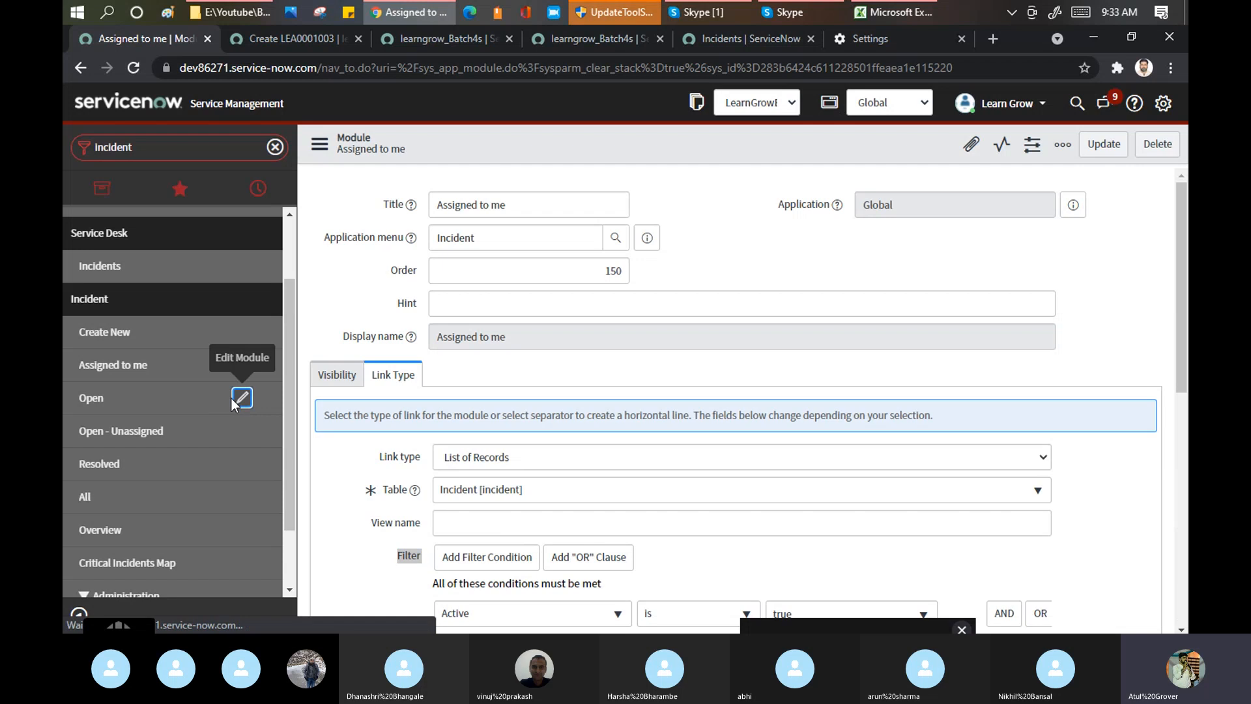
click(234, 406)
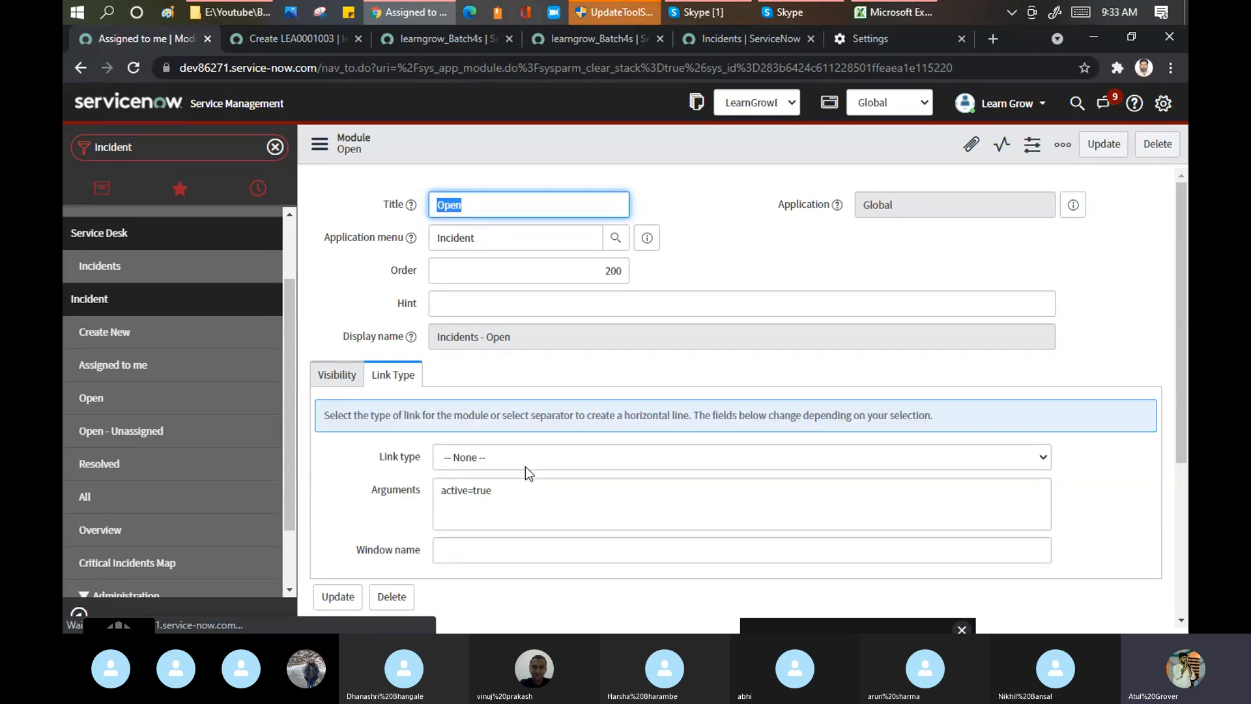
drag(525, 489, 346, 474)
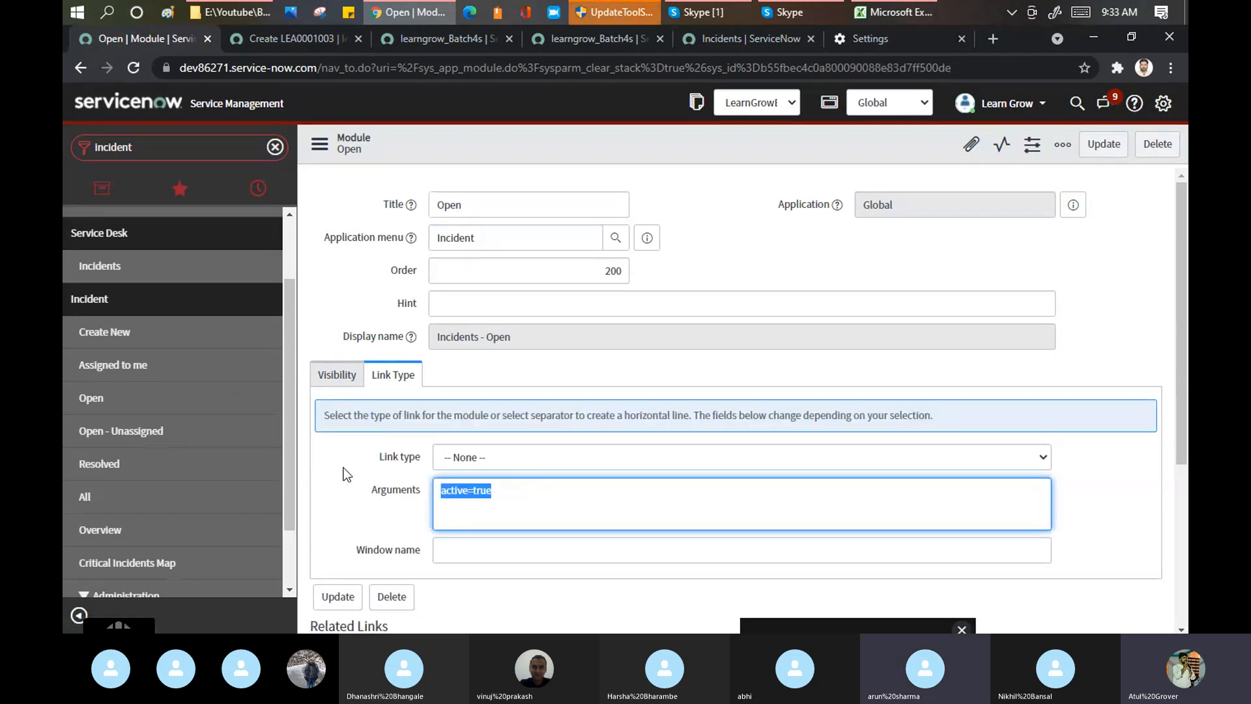
Open the Incident application's Resolved module record and examine its link type, table and filter condition.
click(241, 464)
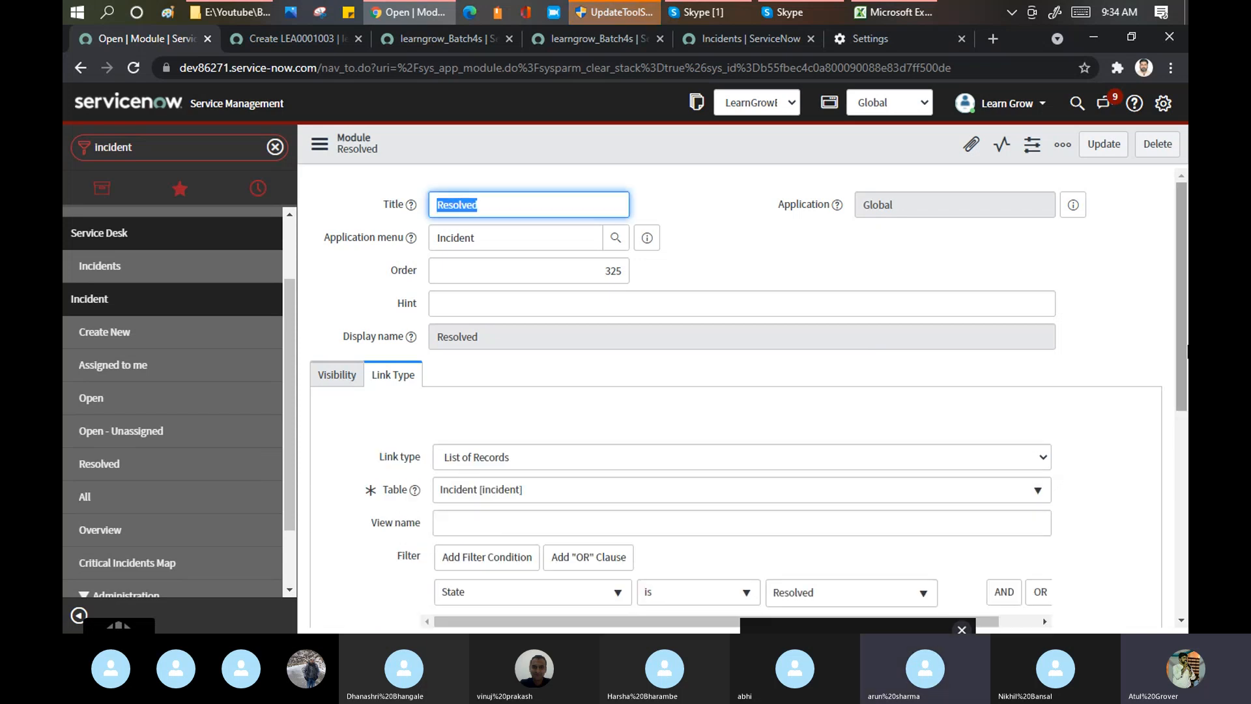
drag(1184, 355, 1188, 453)
Switch to the Skype call, mute the participant whose microphone is on, and return to the ServiceNow browser window.
click(699, 11)
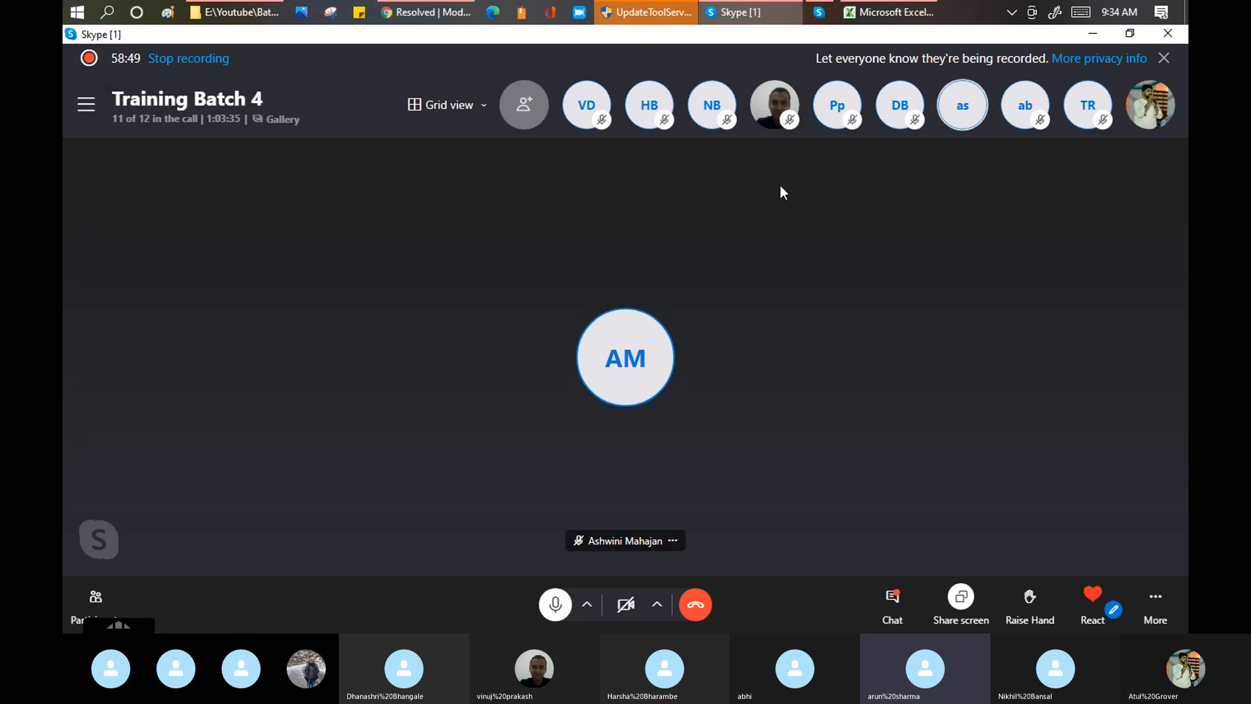
right_click(963, 124)
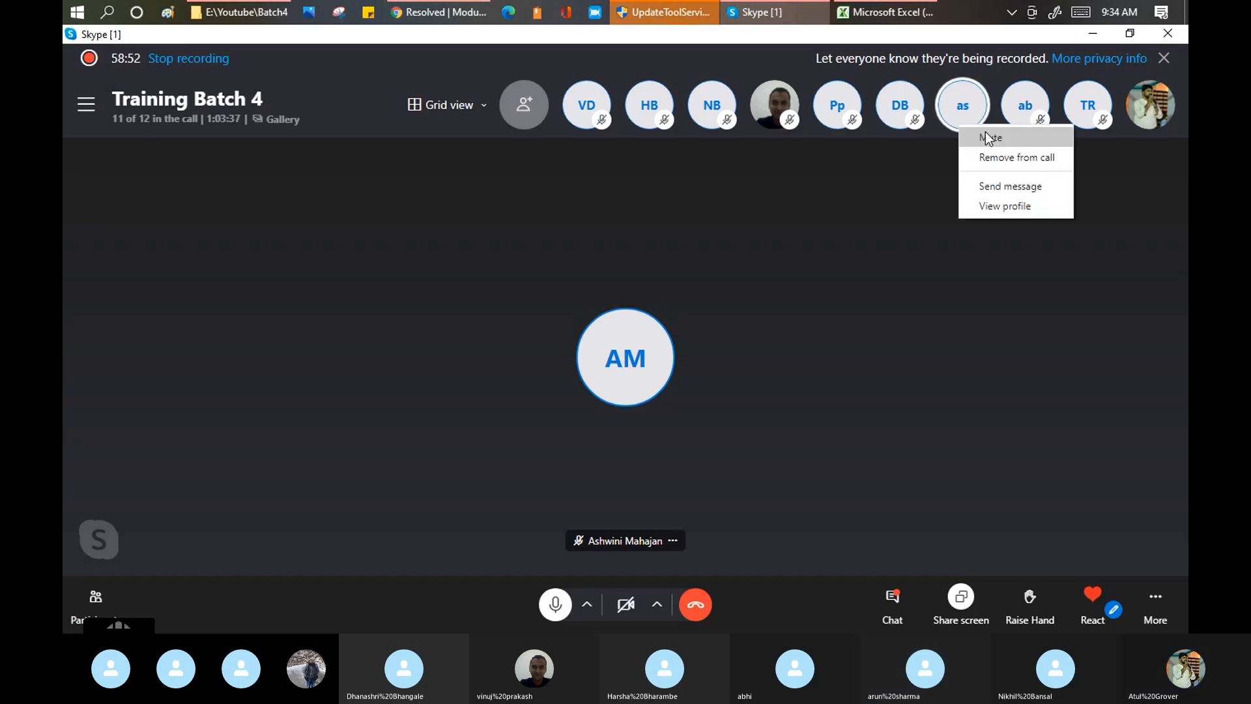
click(986, 133)
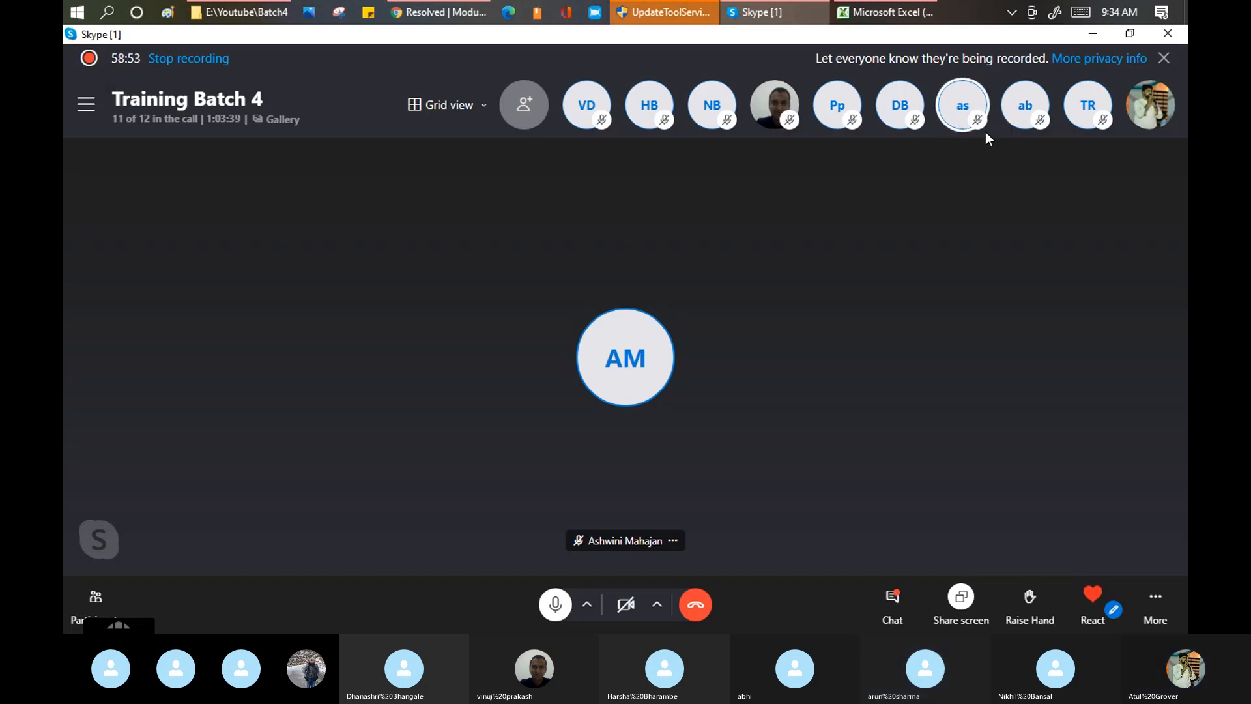
key(alt+Tab)
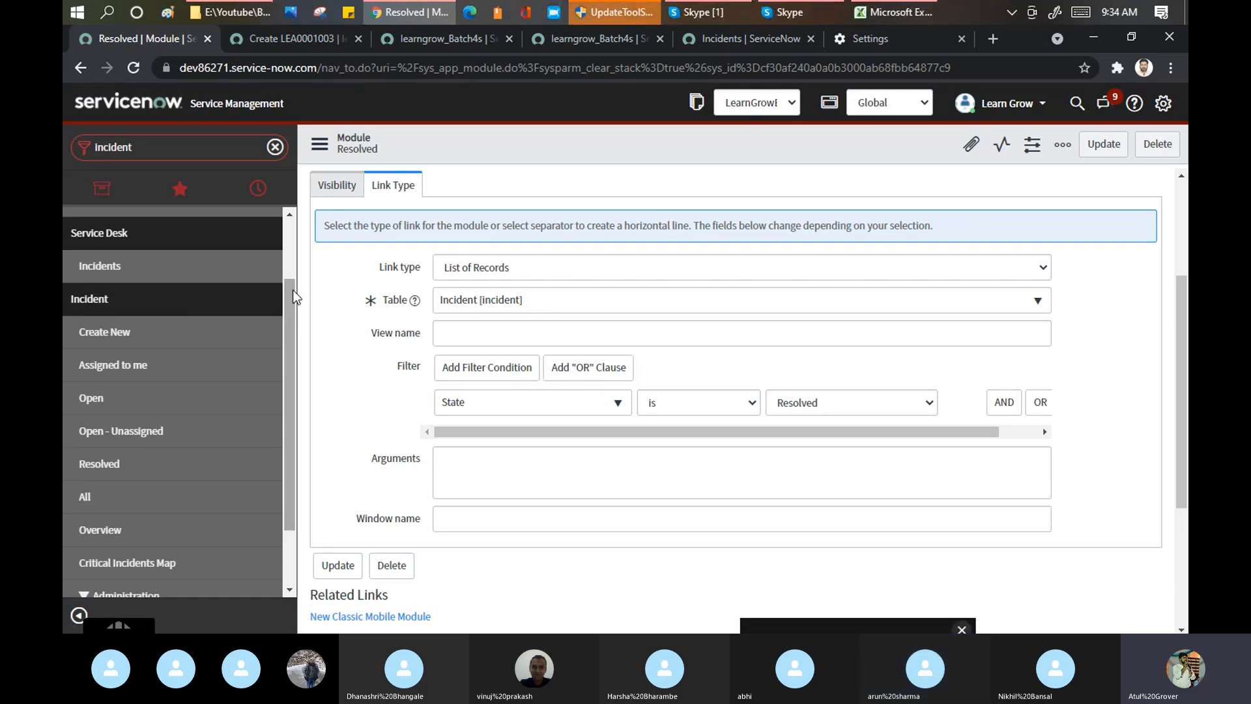
Filter the navigator by "prob" to look at the Problem application's modules.
click(162, 147)
text(p)
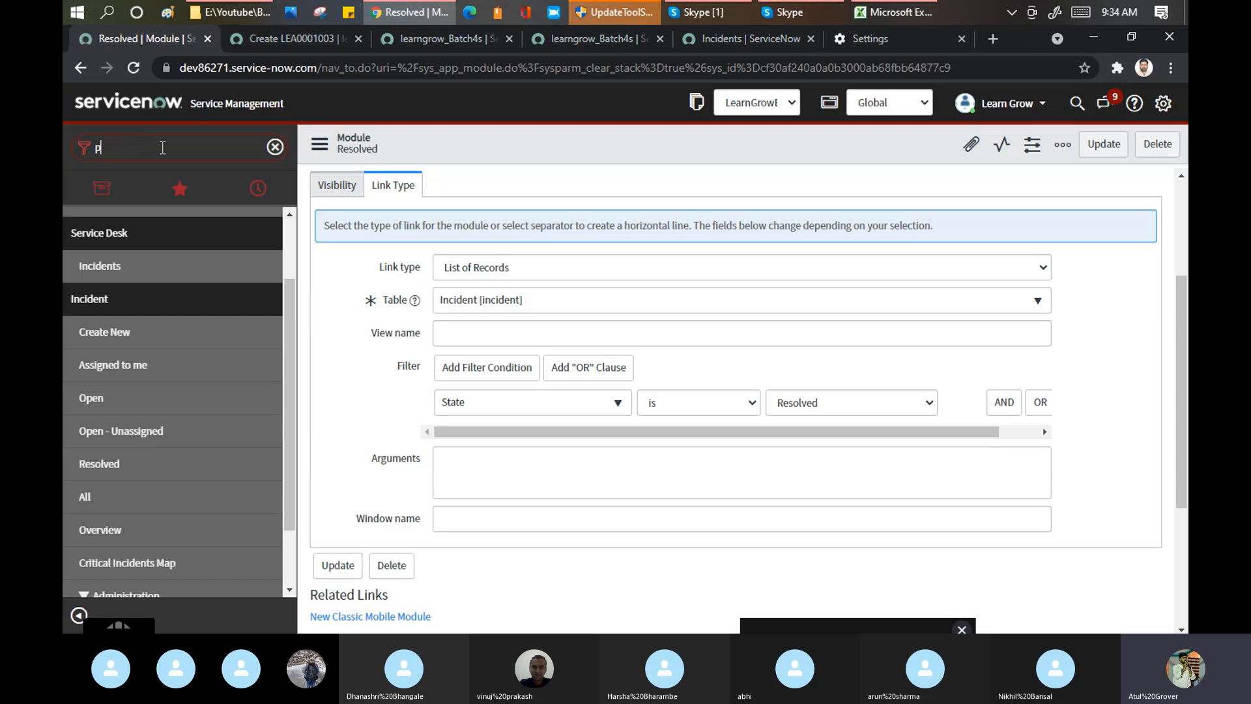
text(roblem)
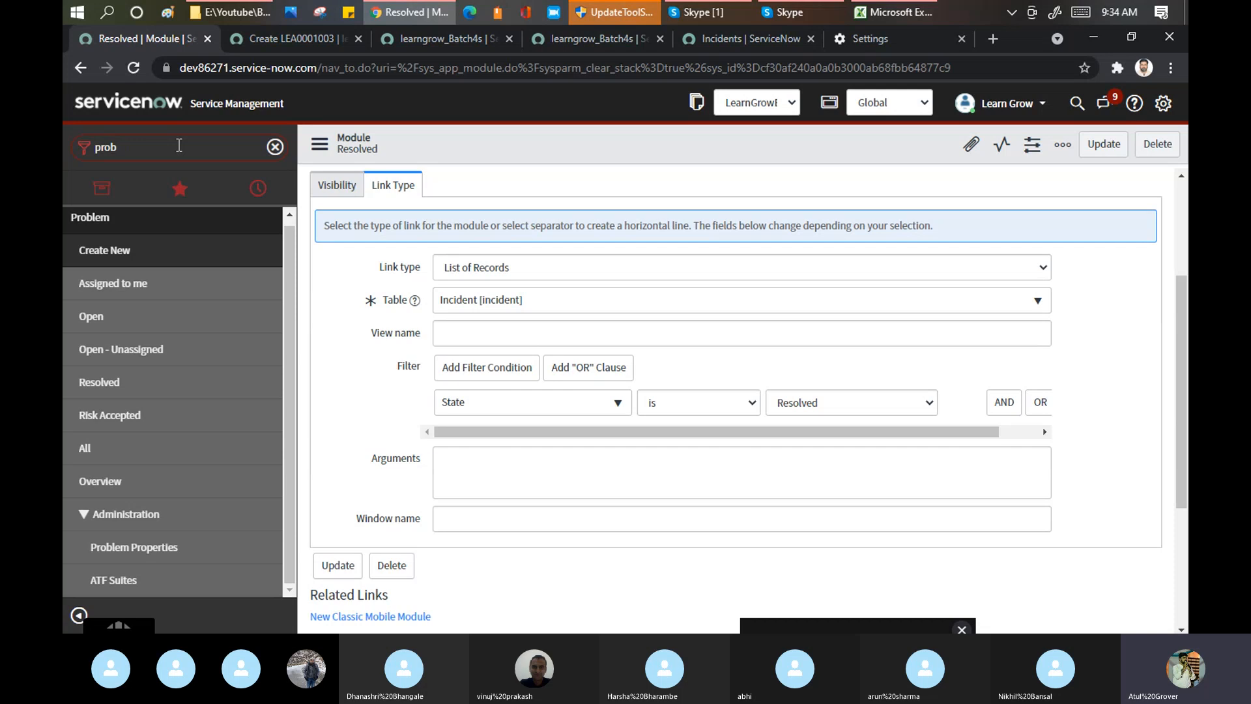
Filter the navigator by "map" instead and look through the map-related modules, including System Map Page and Critical Incidents Map.
key(BackSpace)
key(BackSpace)
key(BackSpace)
key(BackSpace)
text(mp)
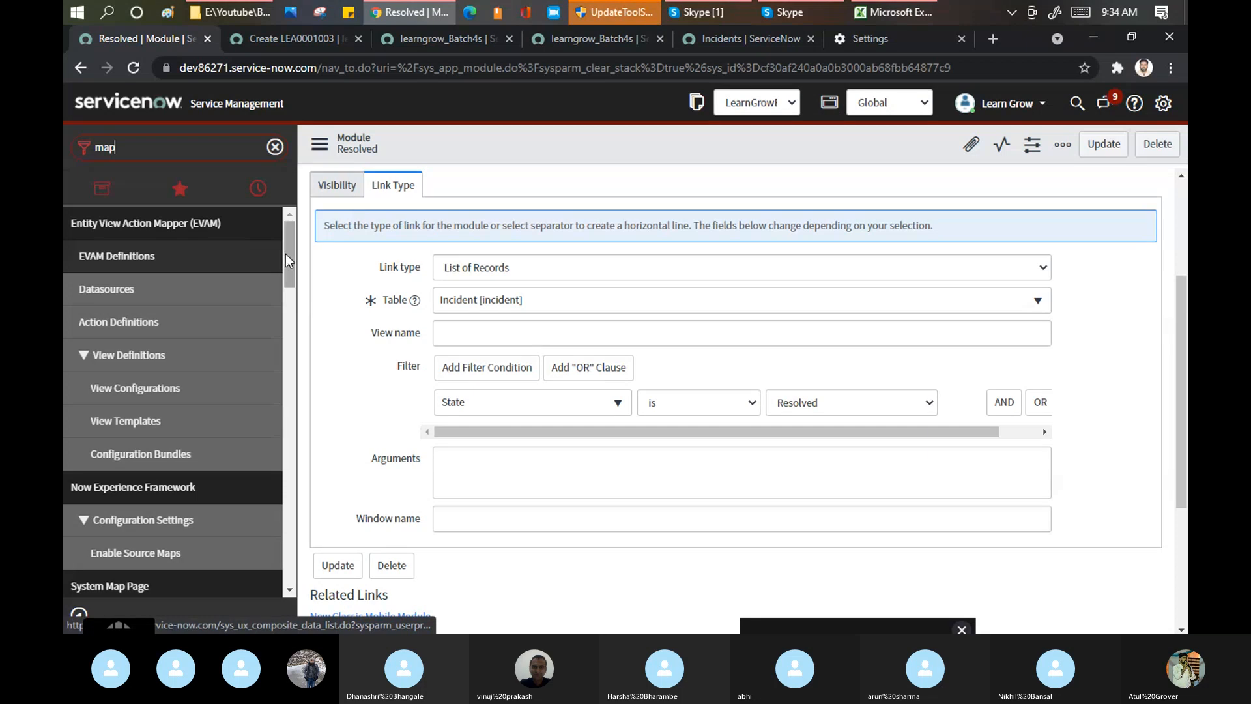
drag(288, 259, 292, 310)
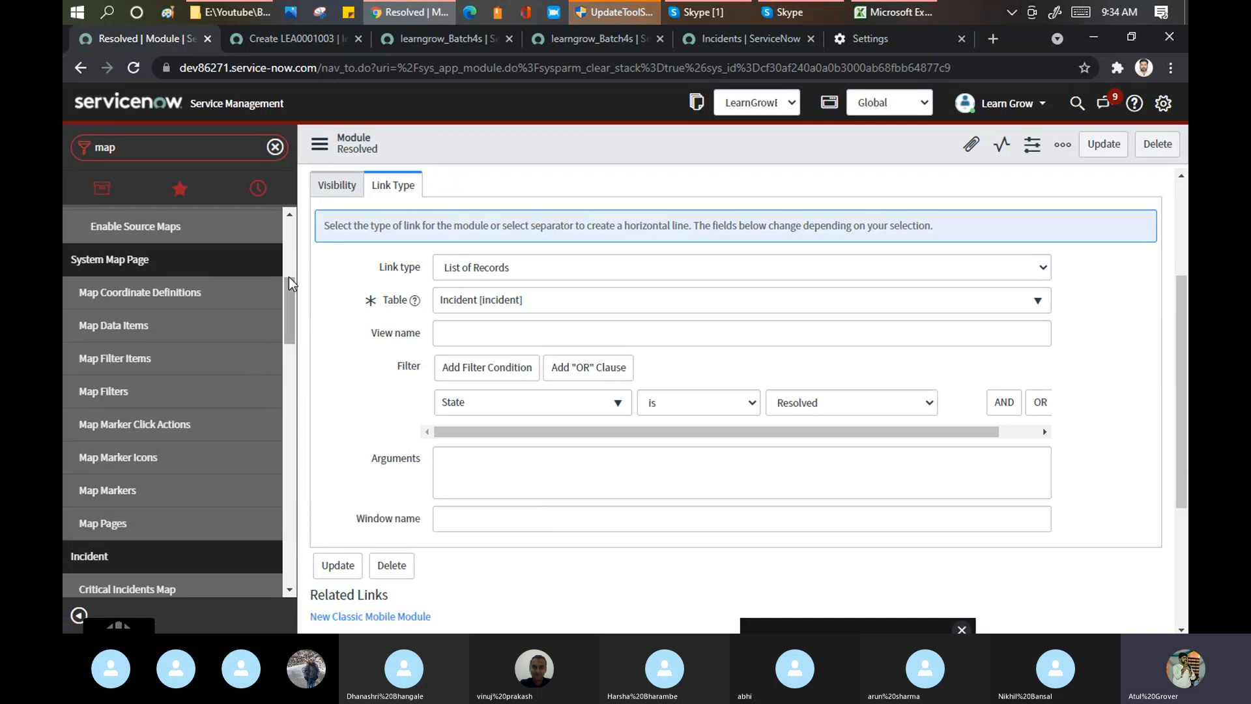
drag(291, 291, 292, 334)
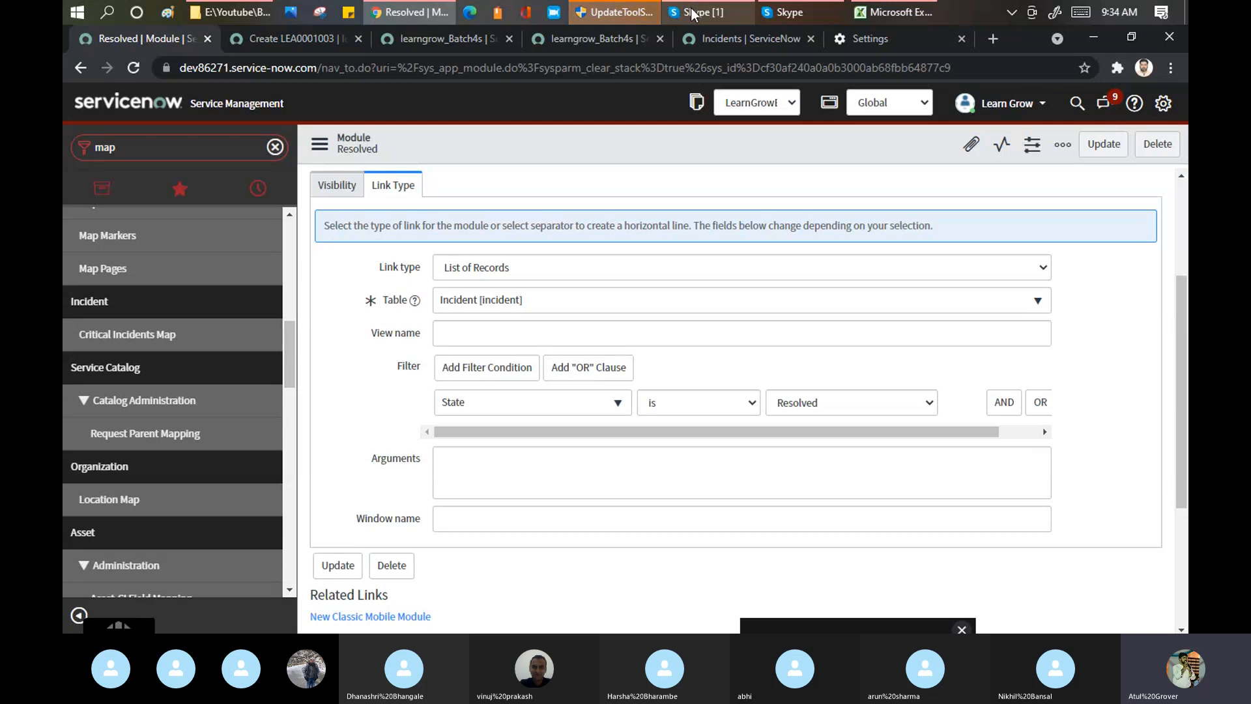
Check the Skype call window and return to the ServiceNow browser window.
mouse_move(692, 13)
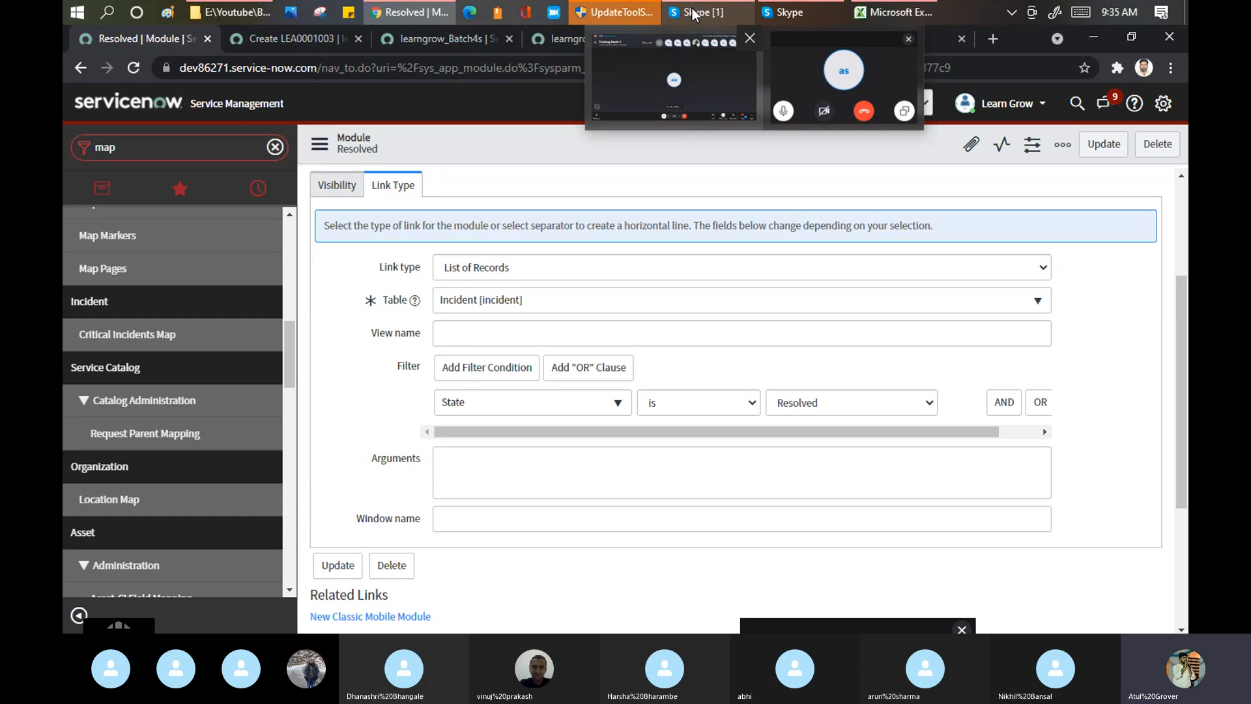
click(695, 13)
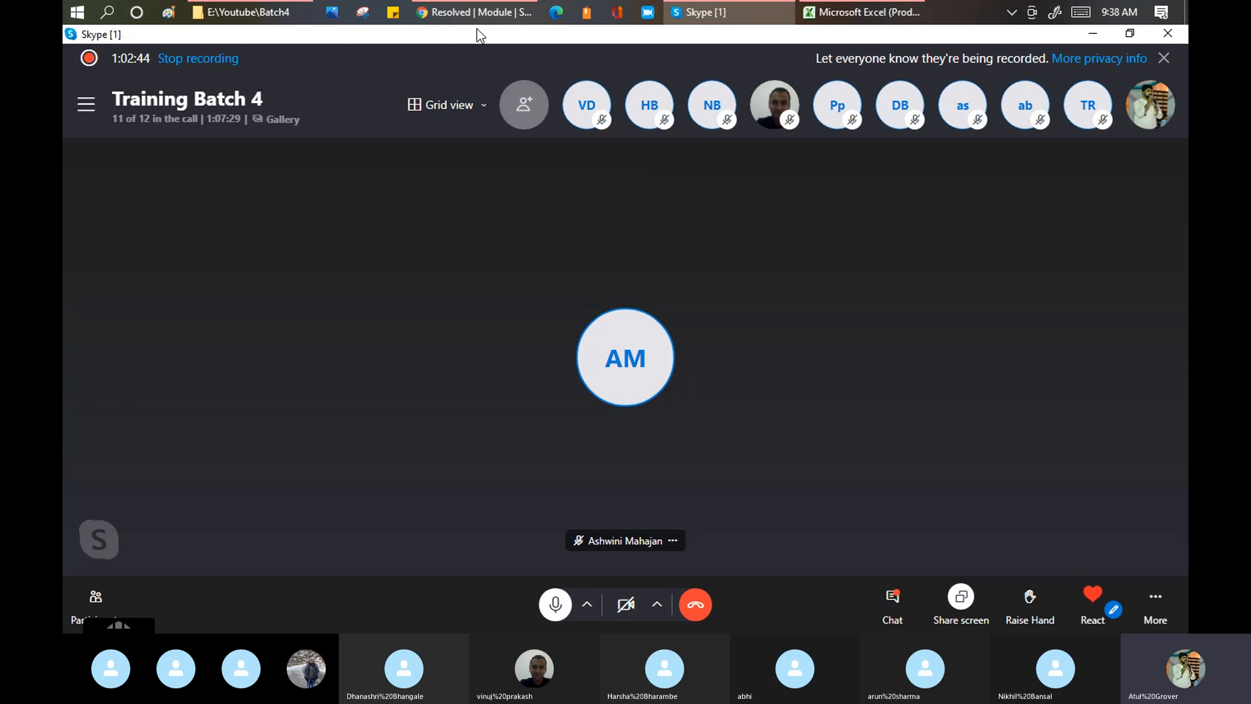
click(494, 17)
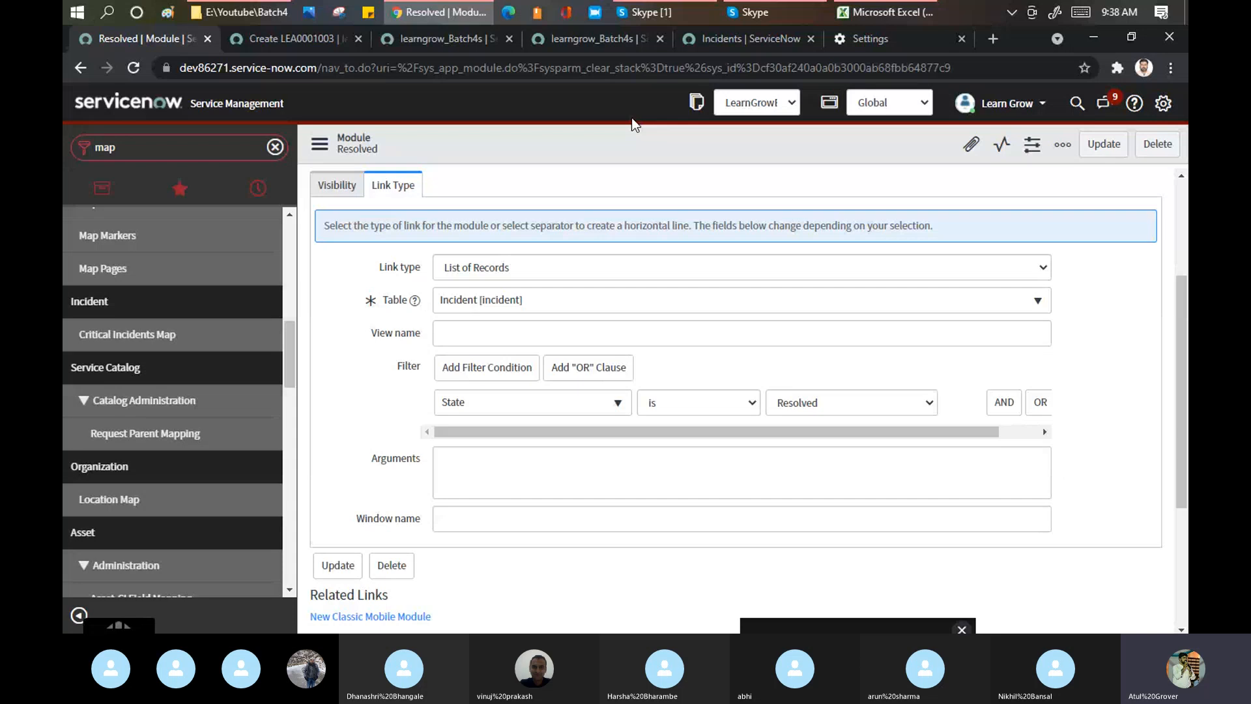
Filter the navigator by "update se" and open the LearnGrowBatch4 record from Local Update Sets.
click(202, 155)
text(update se)
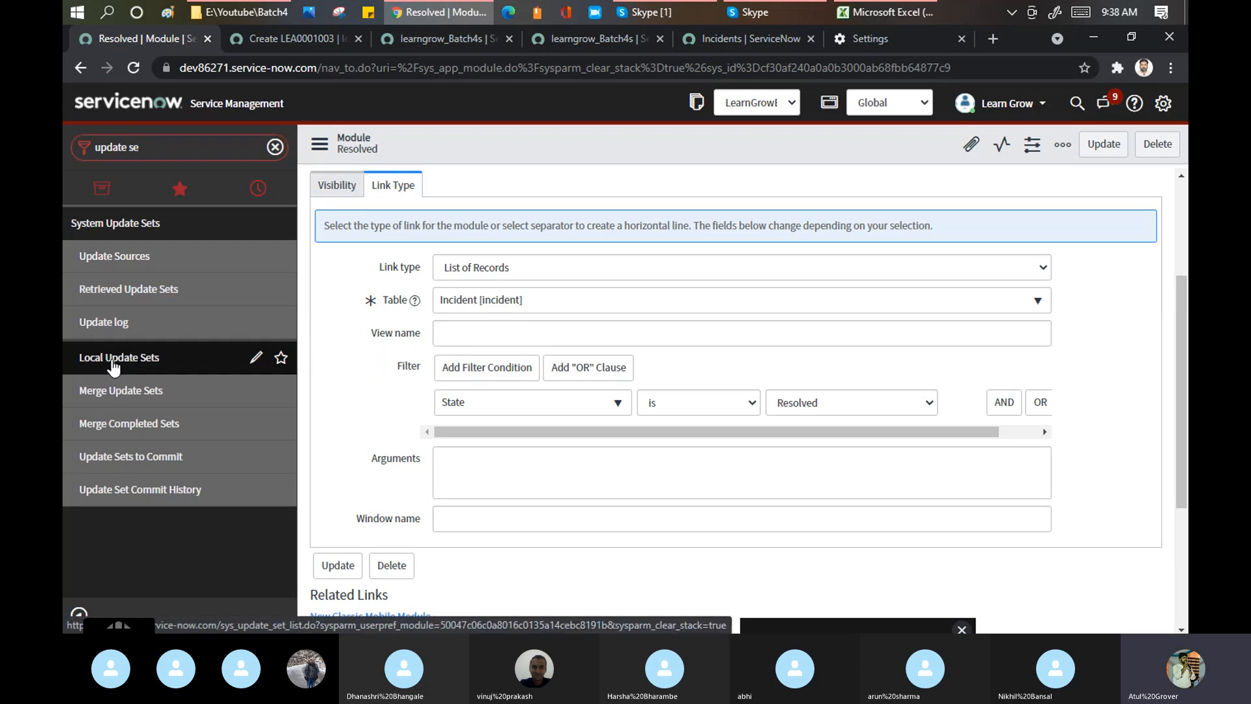
click(113, 358)
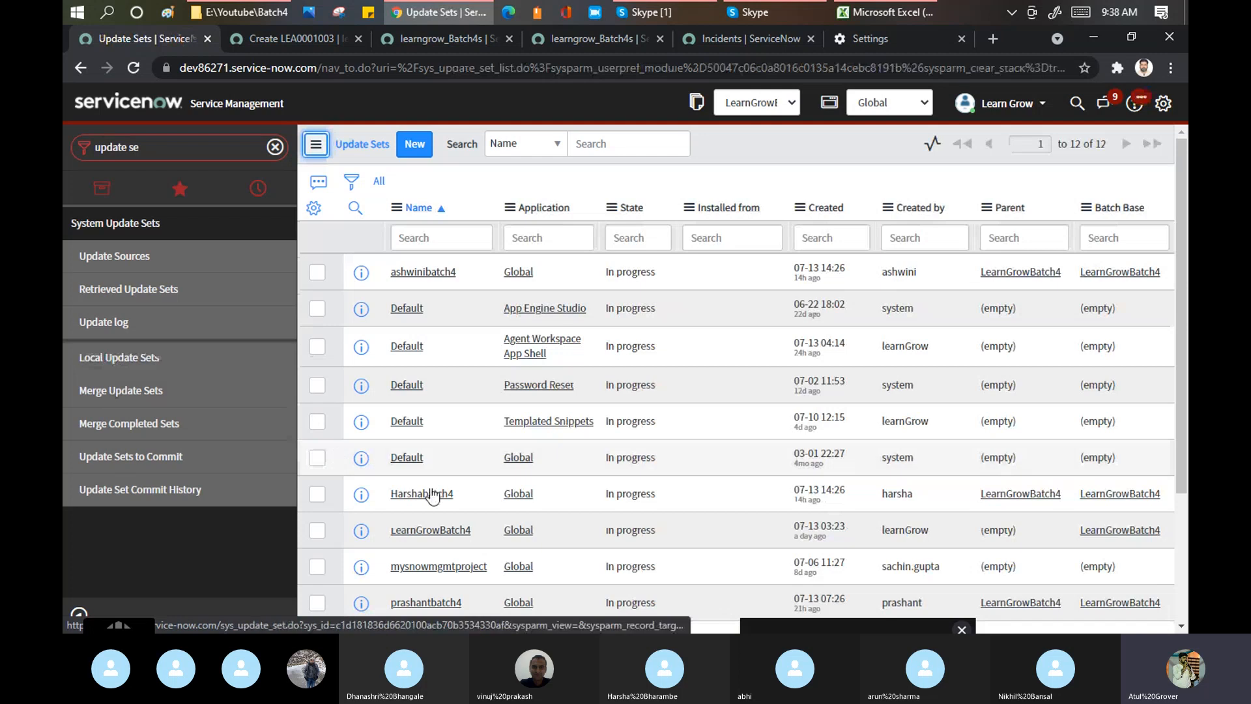
click(424, 531)
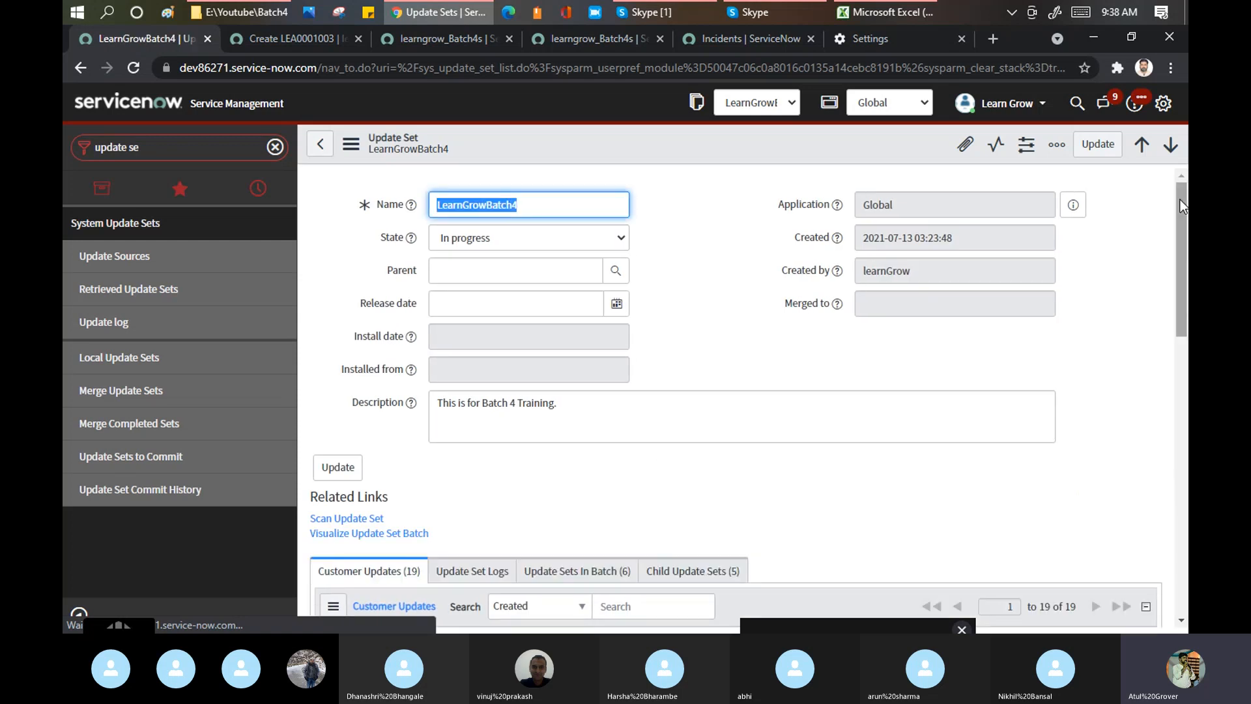
Review the child update sets of LearnGrowBatch4, then show its customer updates again.
drag(1179, 206, 1183, 307)
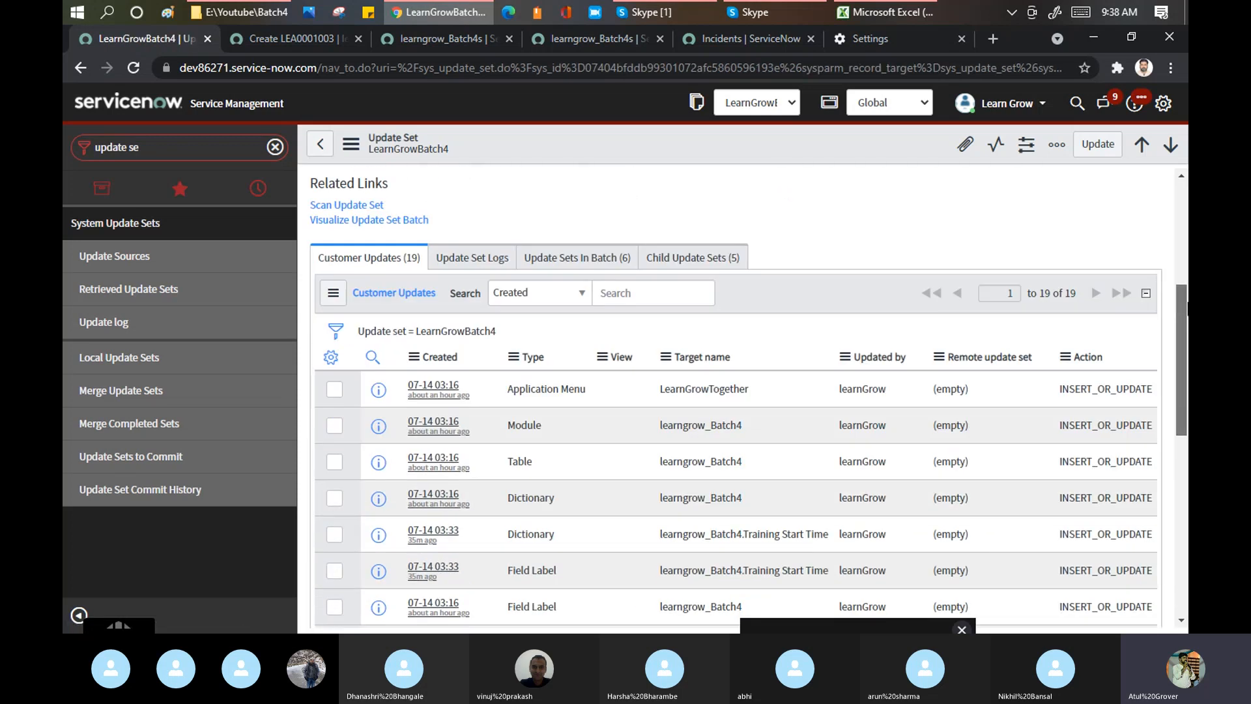
click(684, 260)
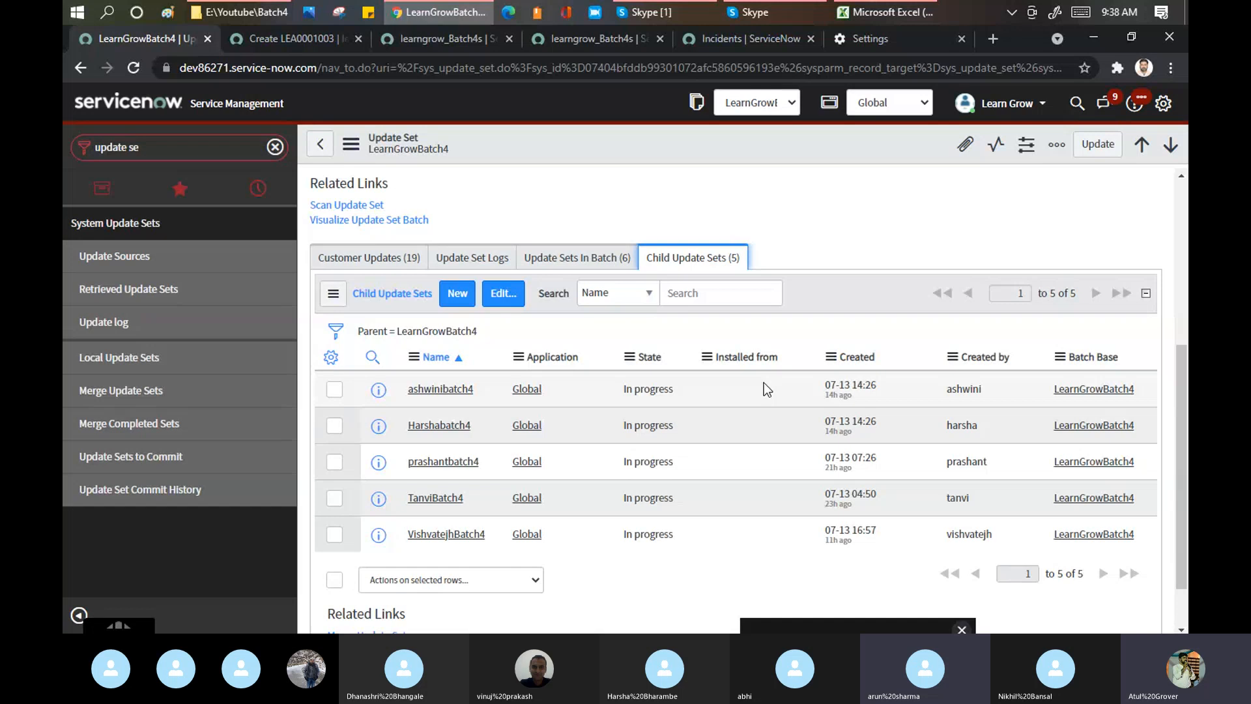
click(397, 264)
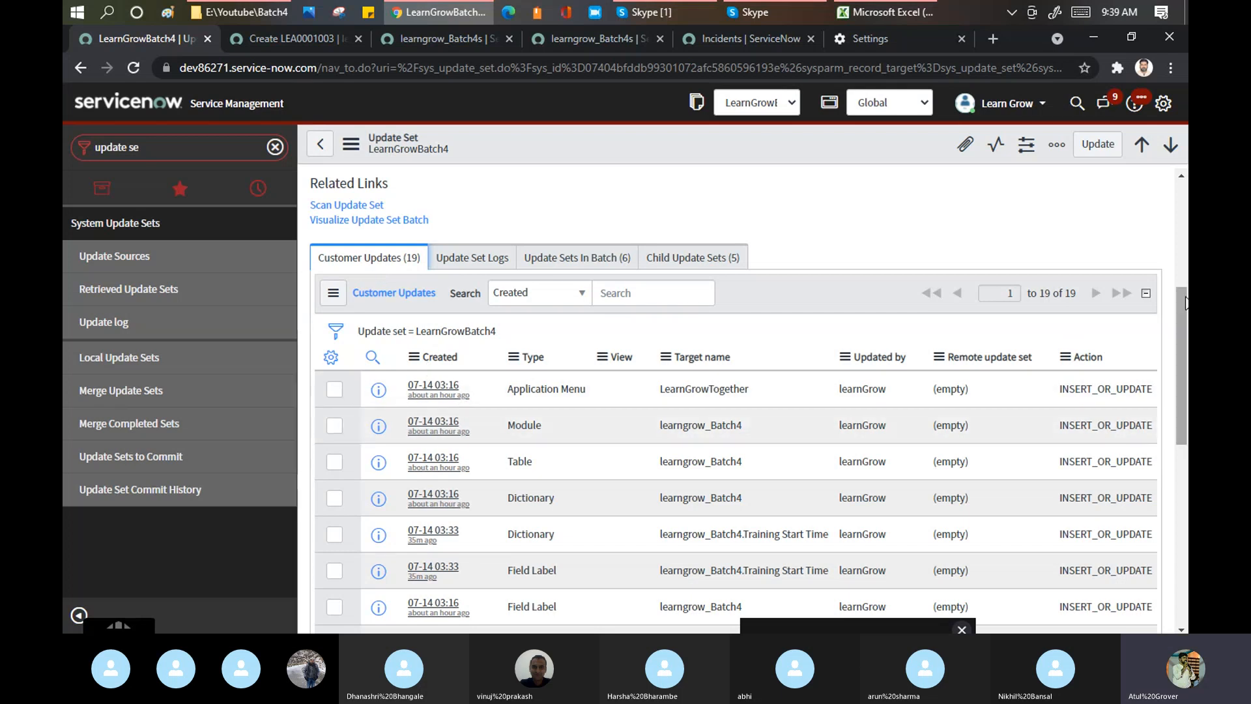
Examine the types and target names of LearnGrowBatch4's customer updates and sort the list by Created in descending order.
drag(1186, 301, 1186, 484)
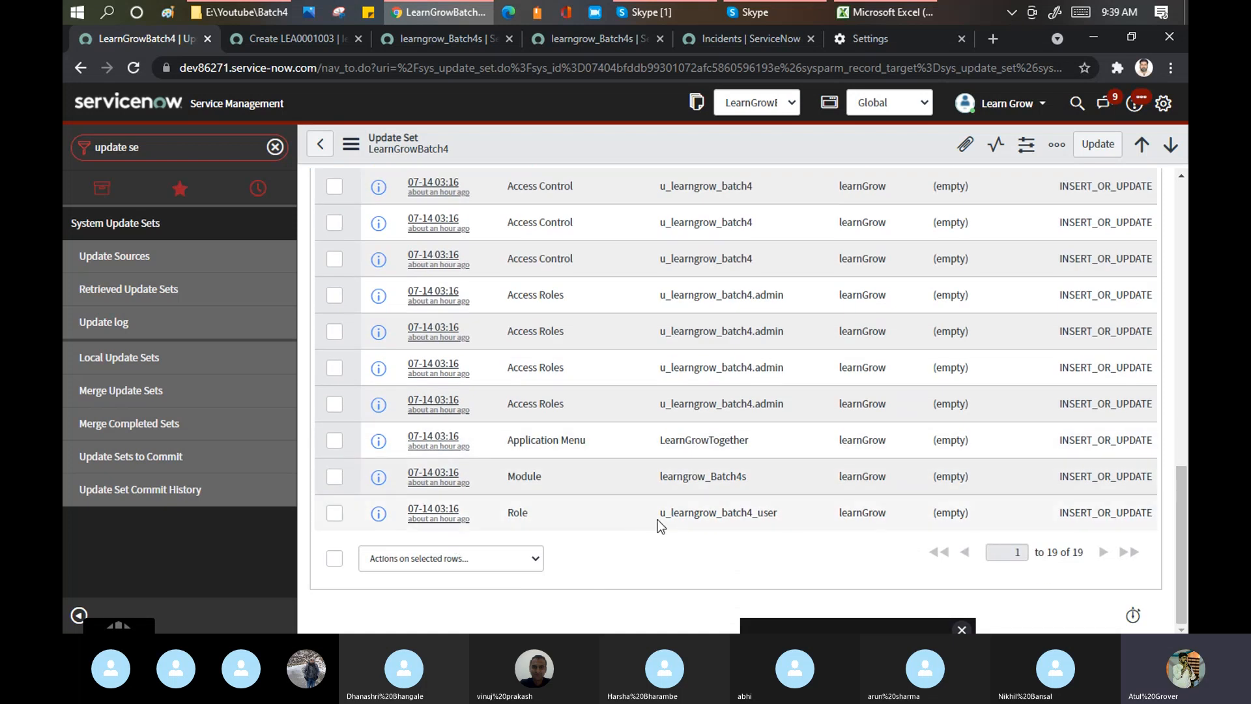
drag(659, 515, 771, 518)
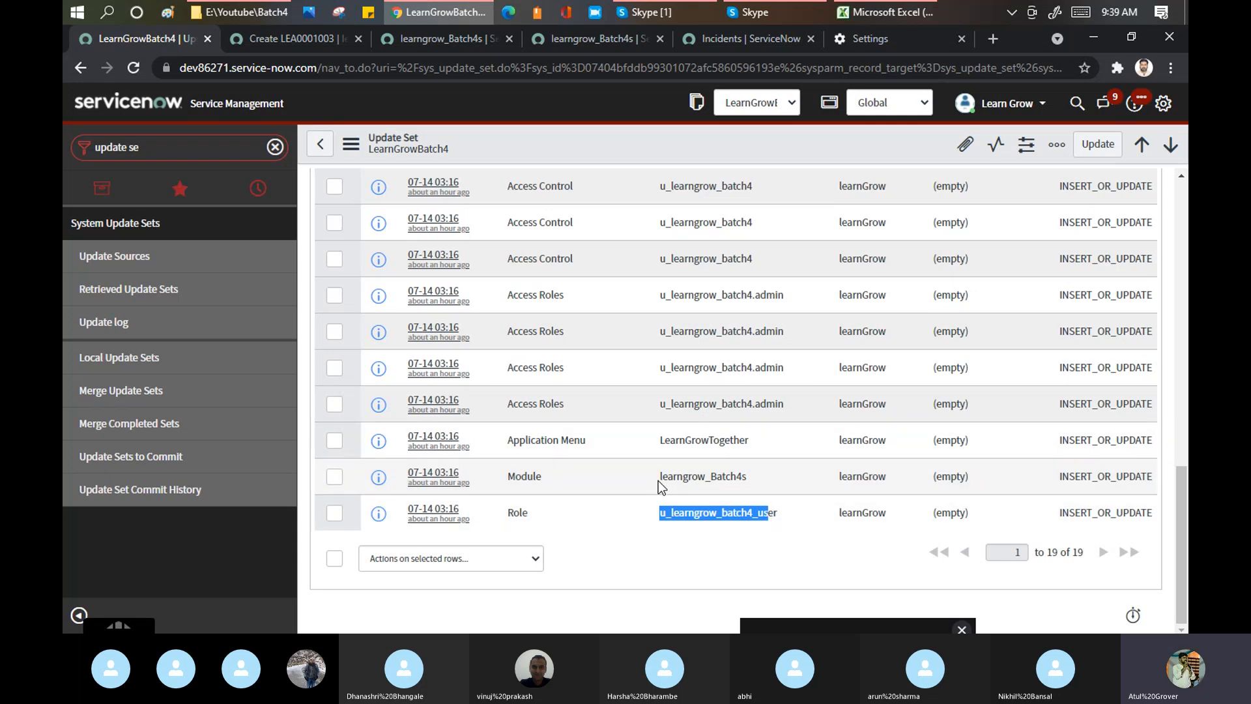
drag(658, 480, 758, 479)
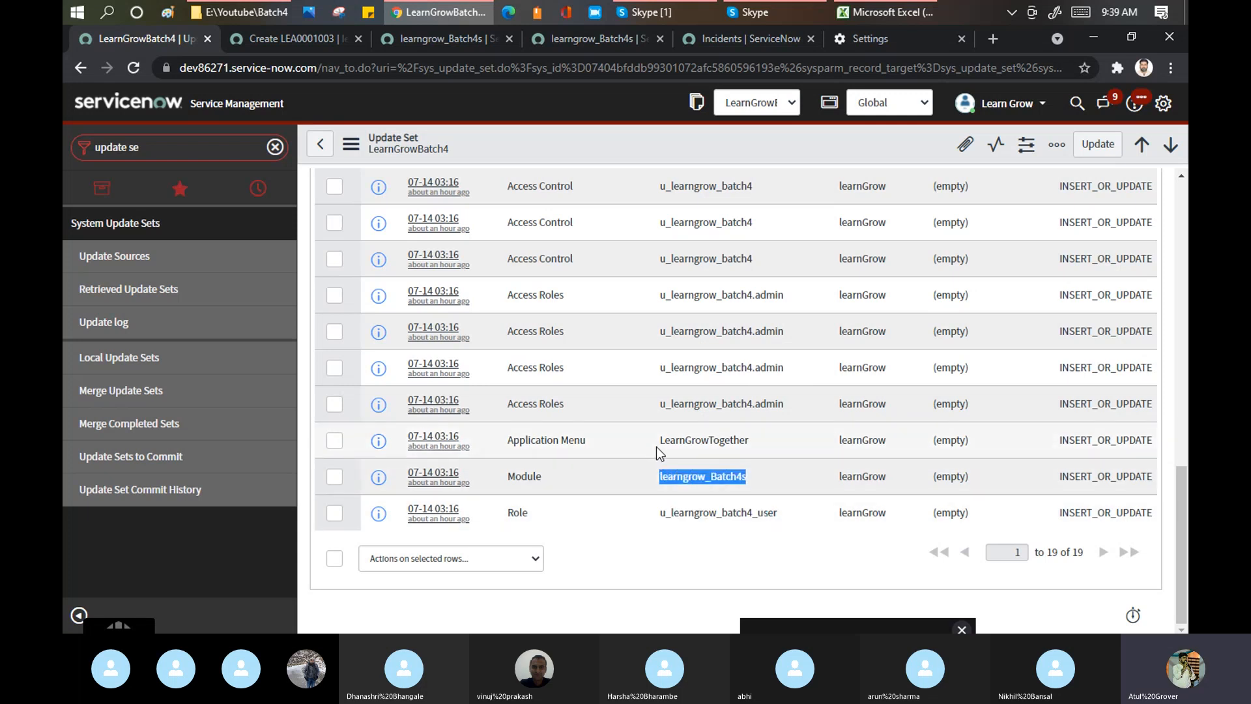
drag(658, 440, 744, 453)
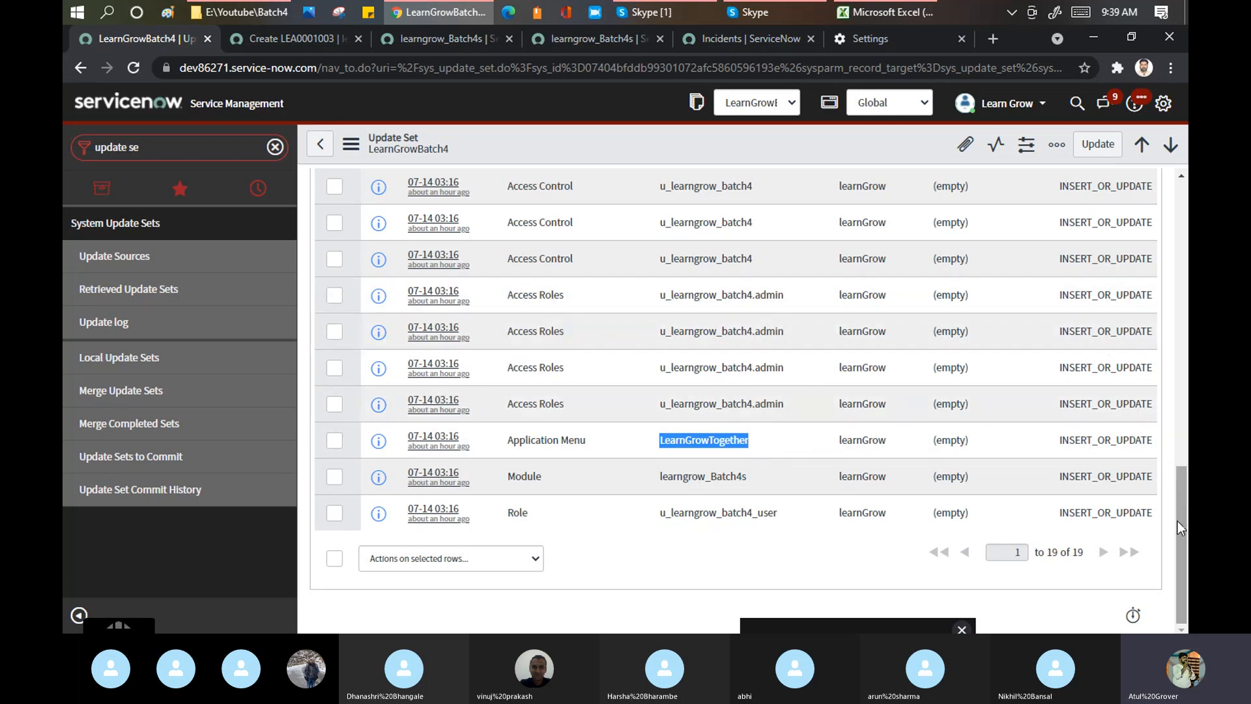
drag(1179, 523, 1182, 426)
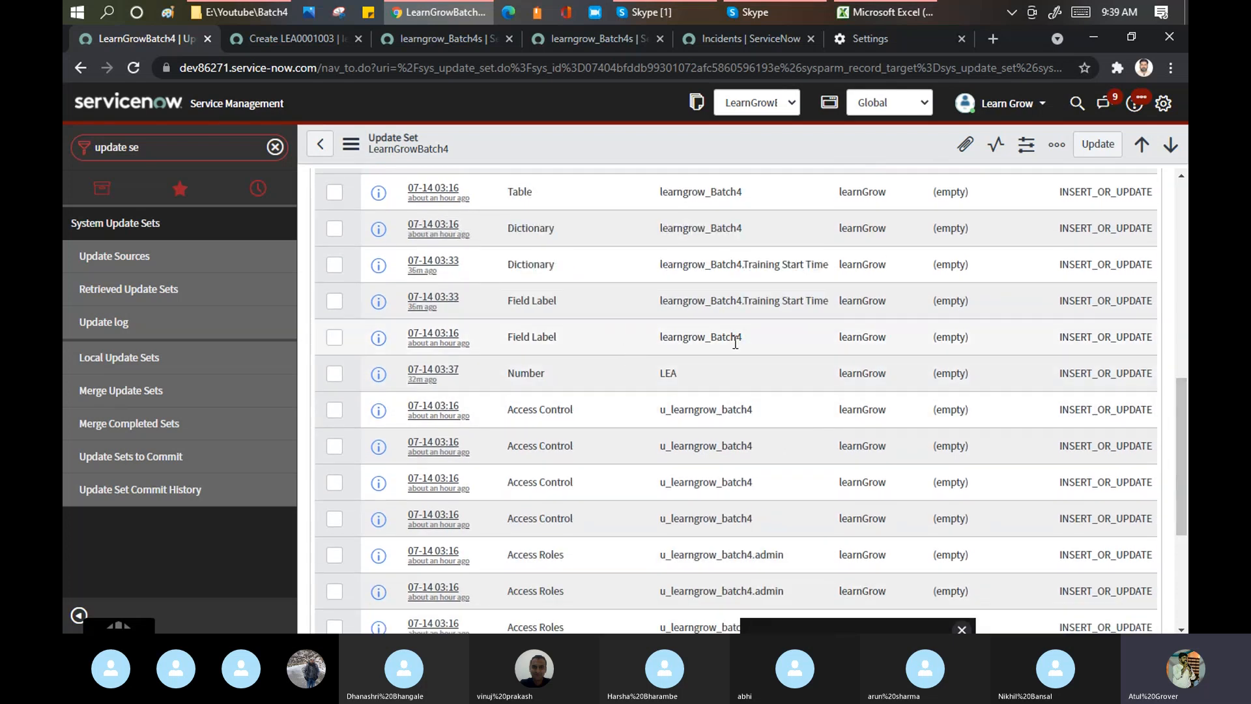
drag(735, 341, 670, 340)
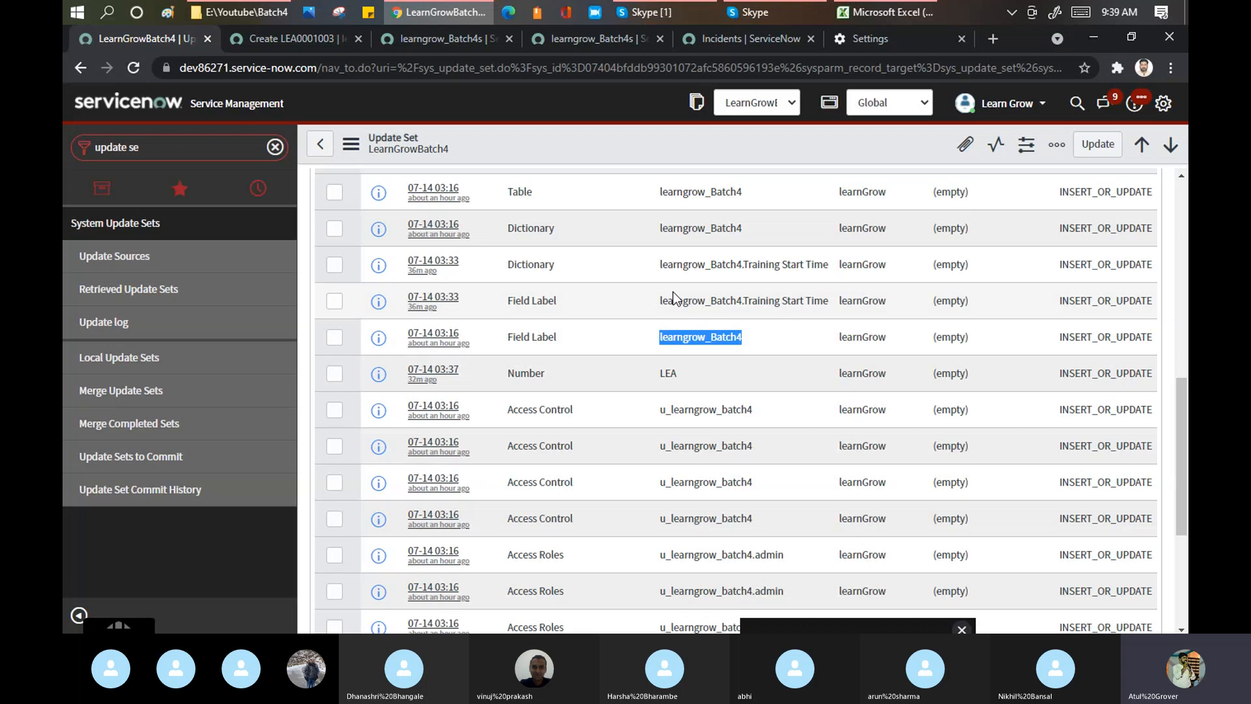
click(653, 304)
drag(653, 305, 730, 304)
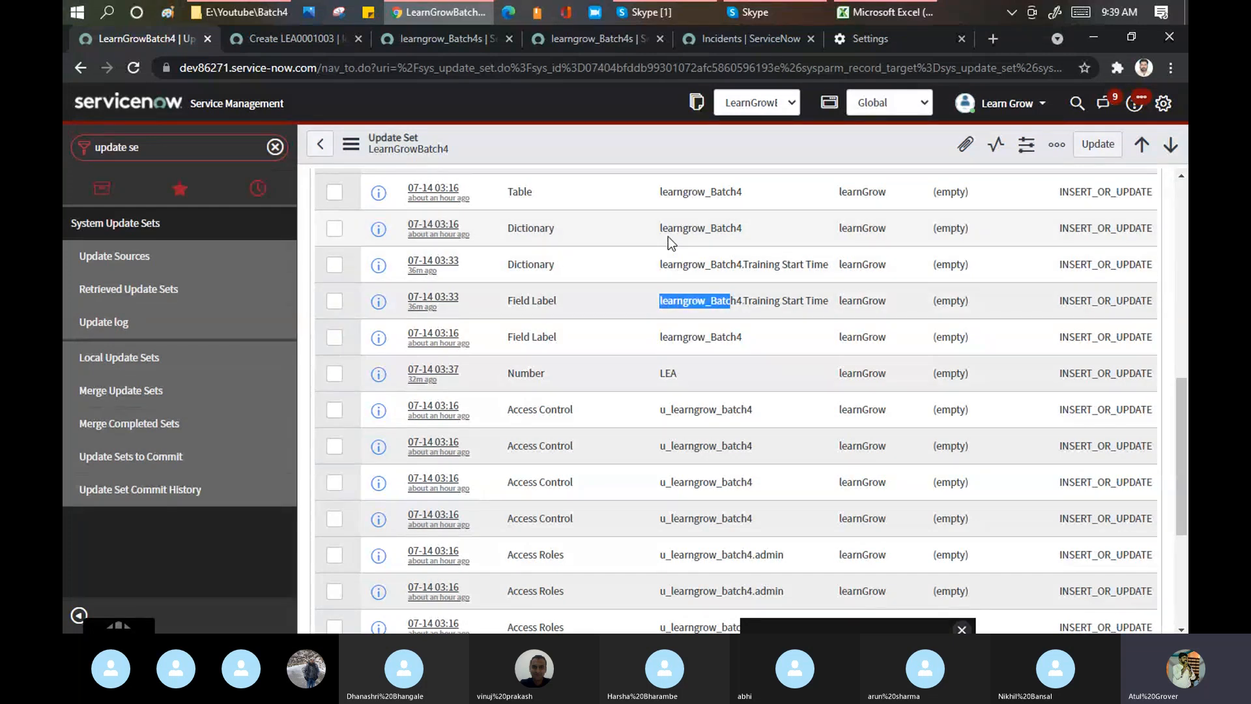
drag(653, 193, 758, 194)
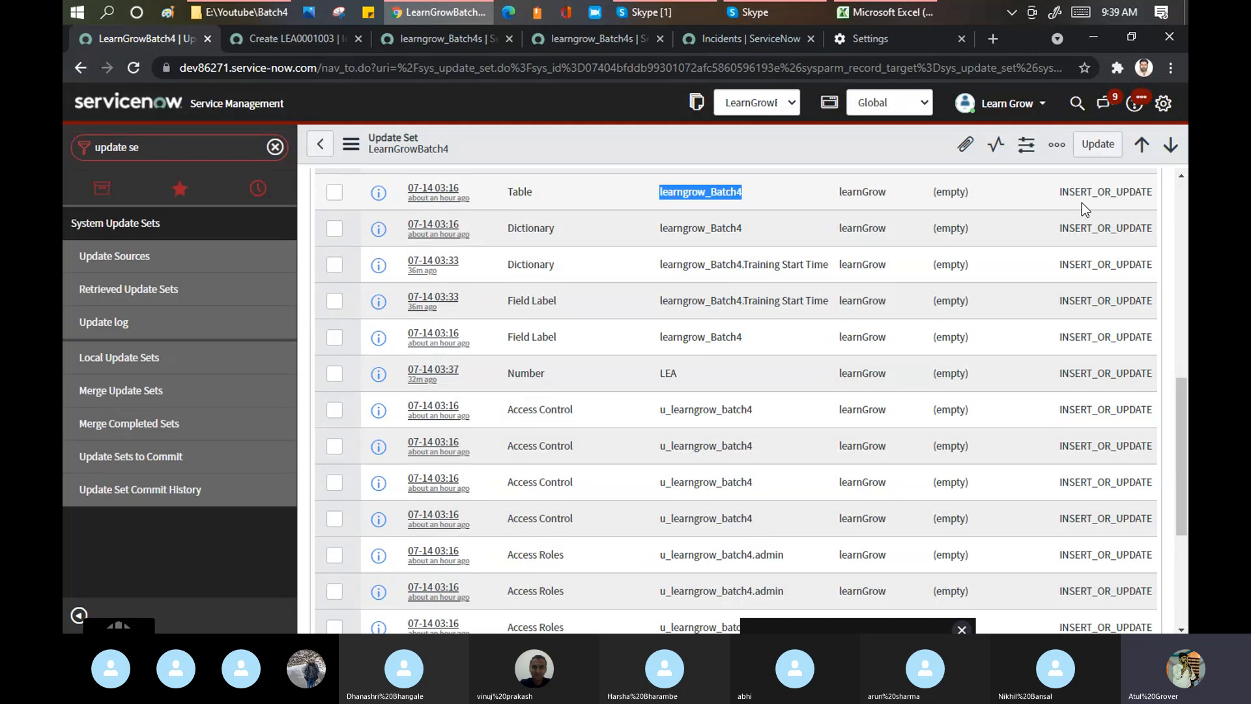
click(1180, 175)
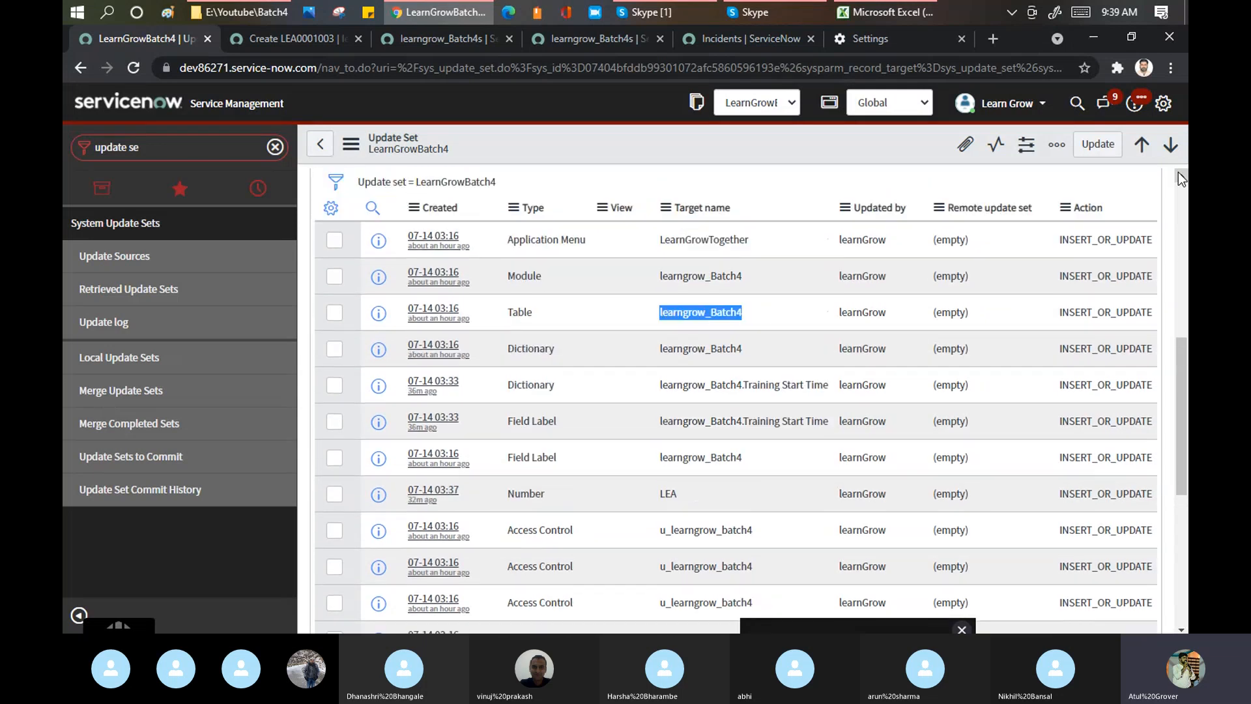
click(1179, 174)
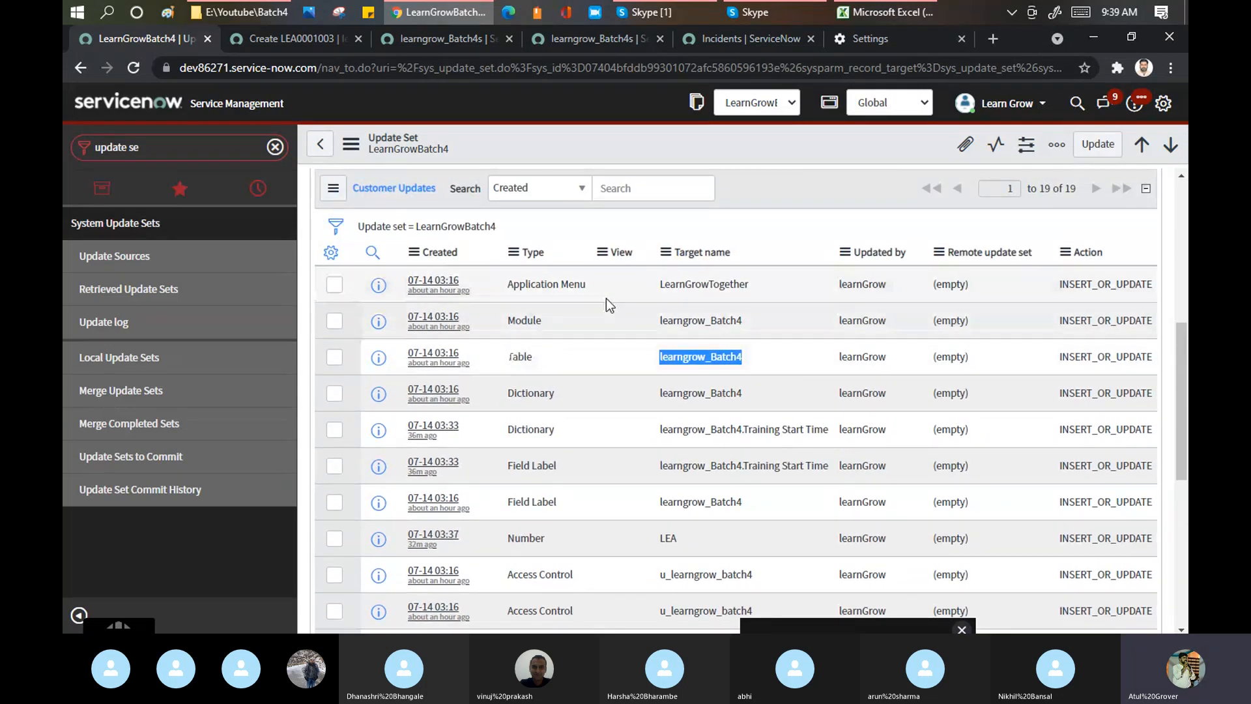
click(446, 259)
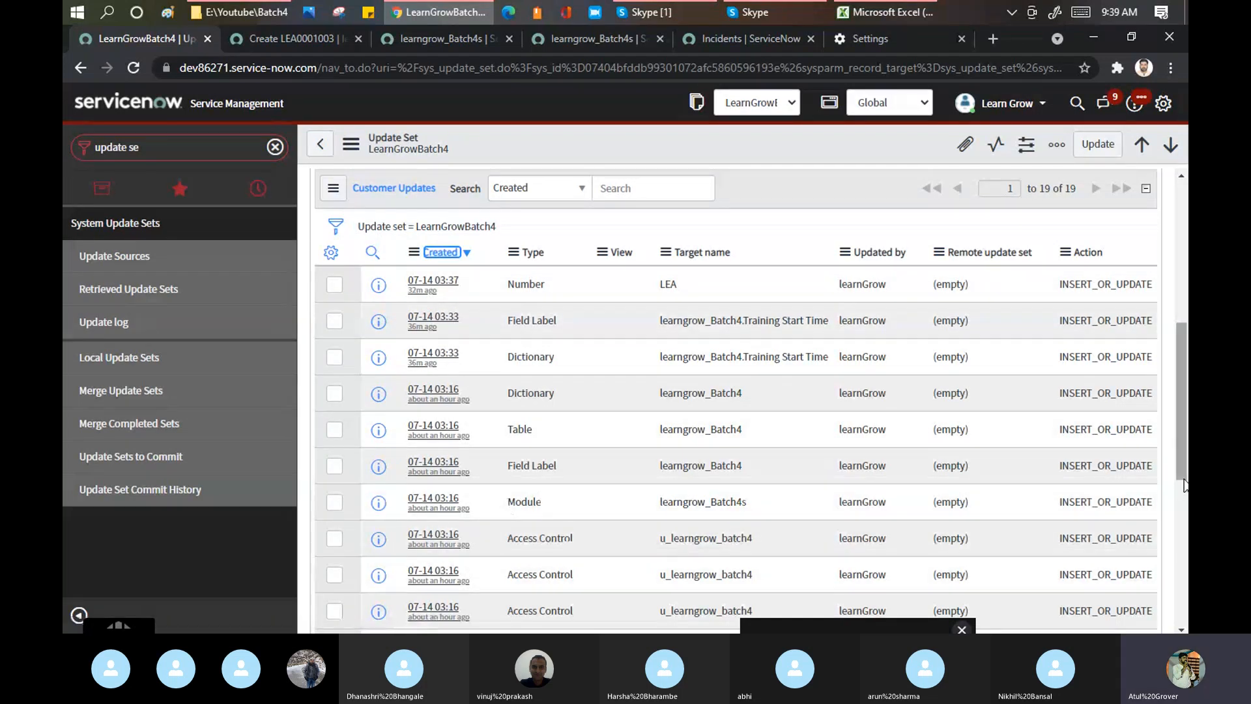
Open the first child update set of LearnGrowBatch4, check its customer updates, and return to the parent update set.
scroll(1184, 486, up, 1)
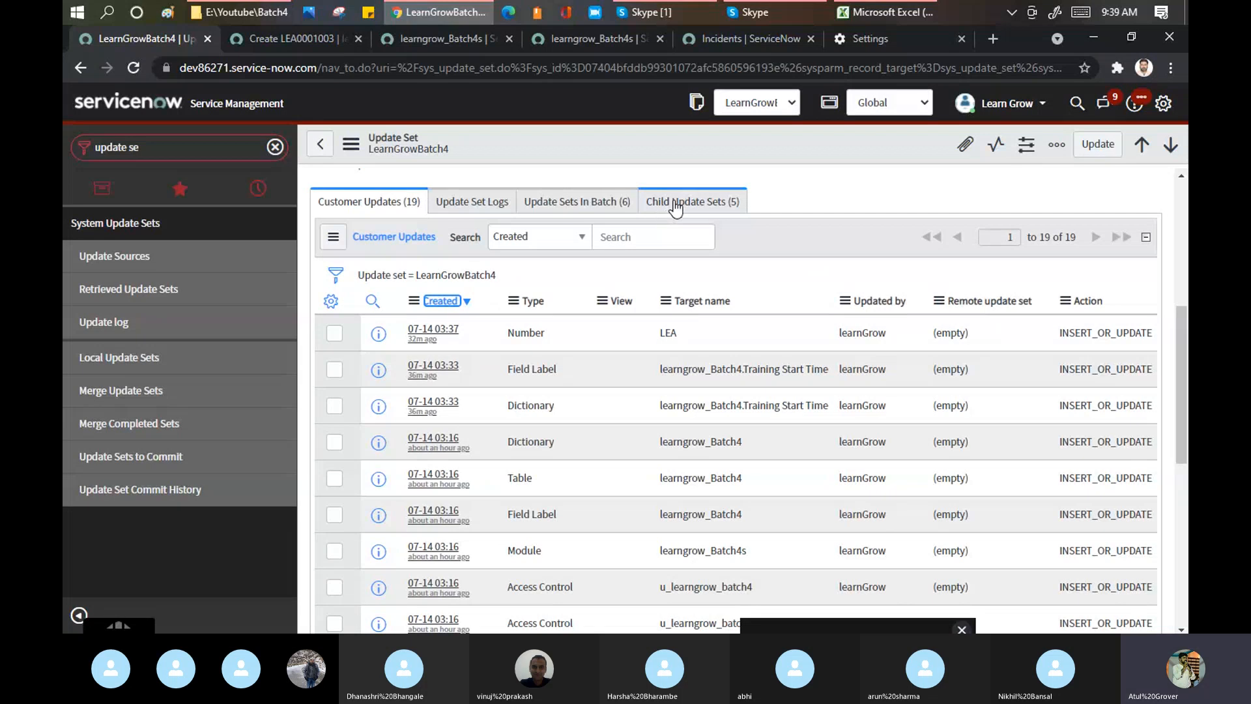
click(676, 207)
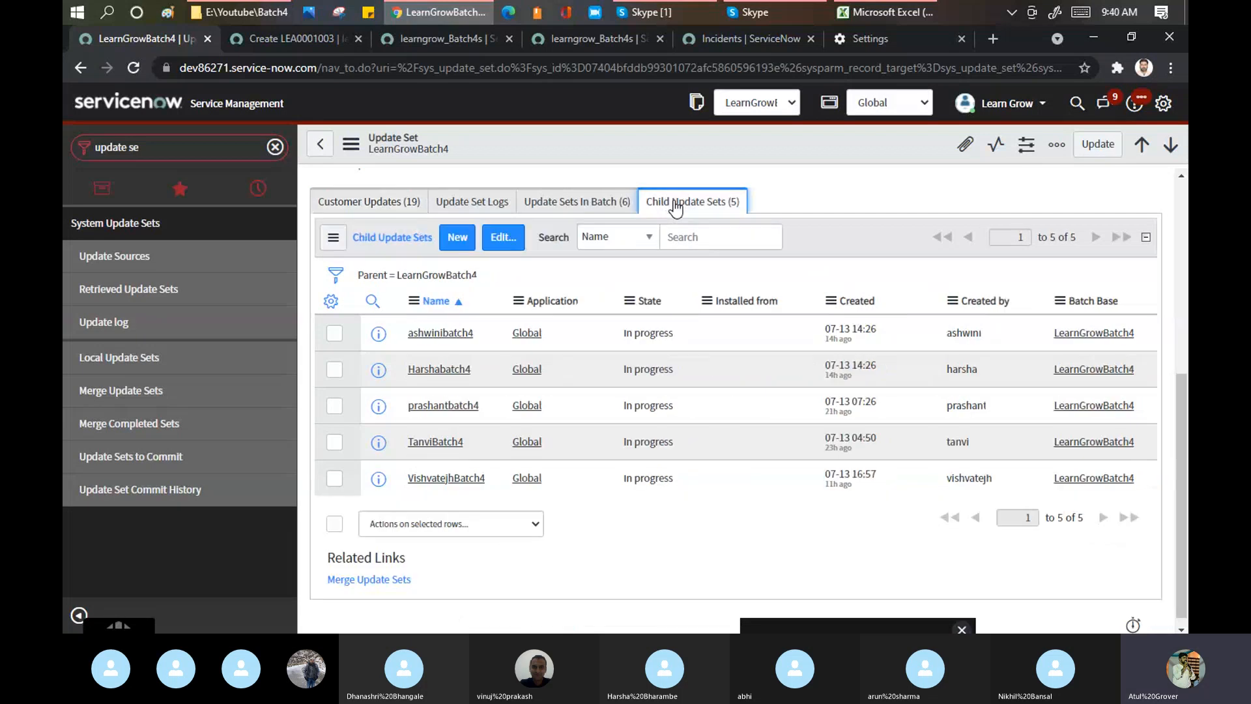
click(437, 333)
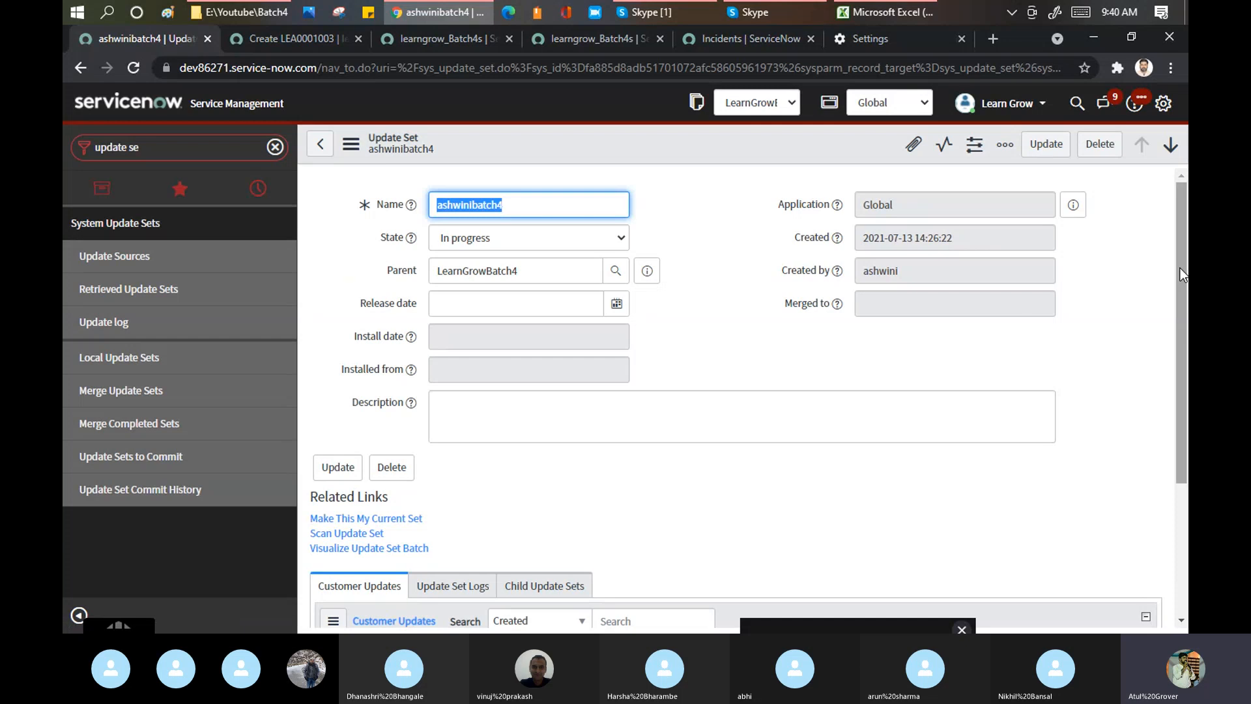
drag(1180, 268, 1180, 382)
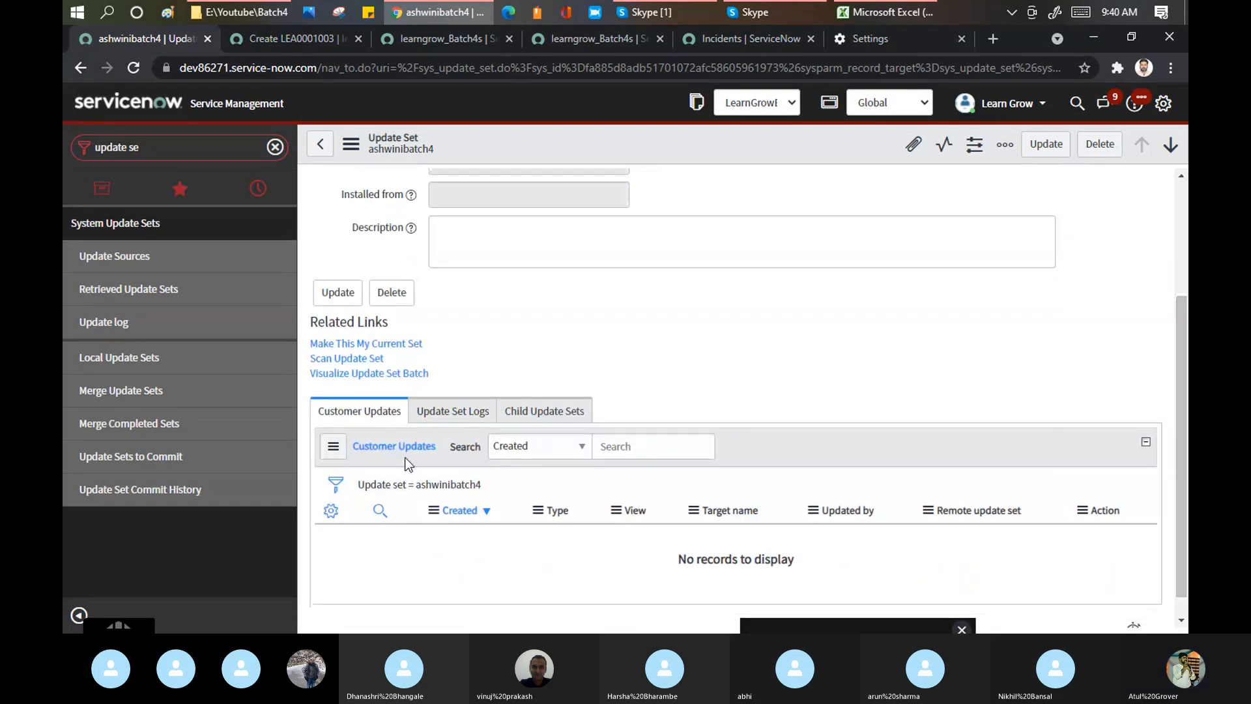
click(320, 143)
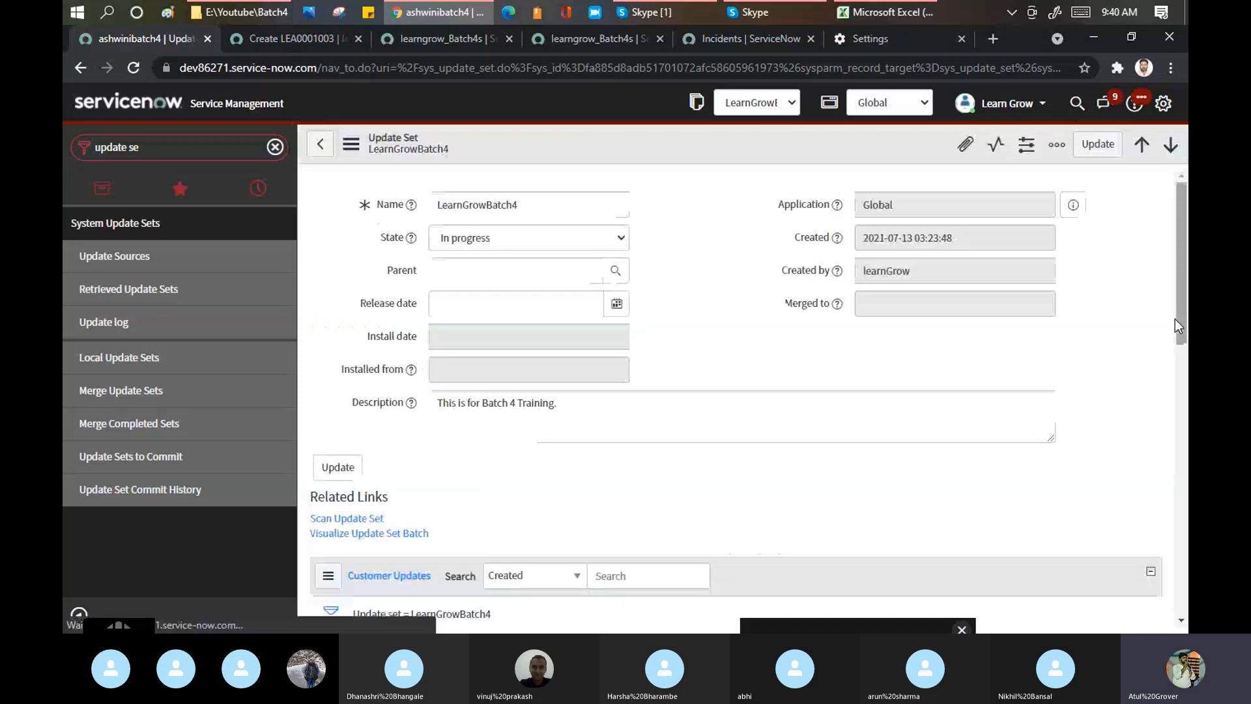
Open the third child update set of LearnGrowBatch4, examine its customer updates, and return to the parent update set.
drag(1181, 256, 1175, 357)
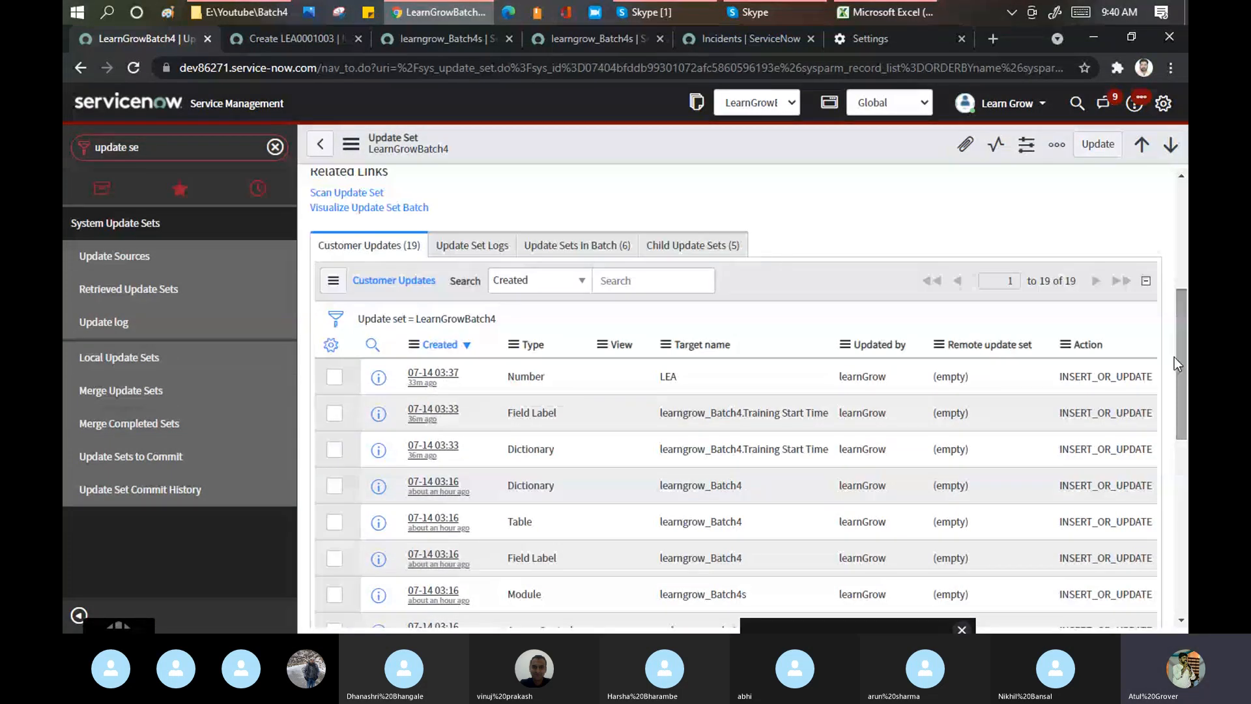
click(723, 246)
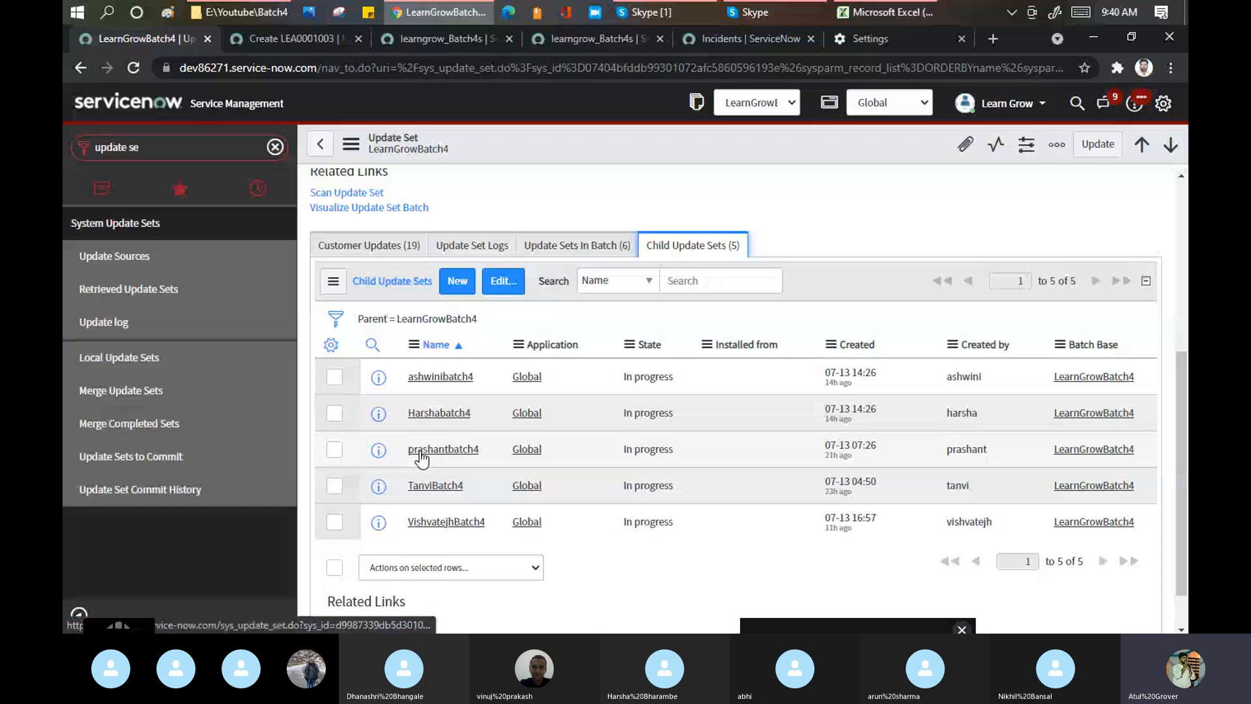
click(421, 451)
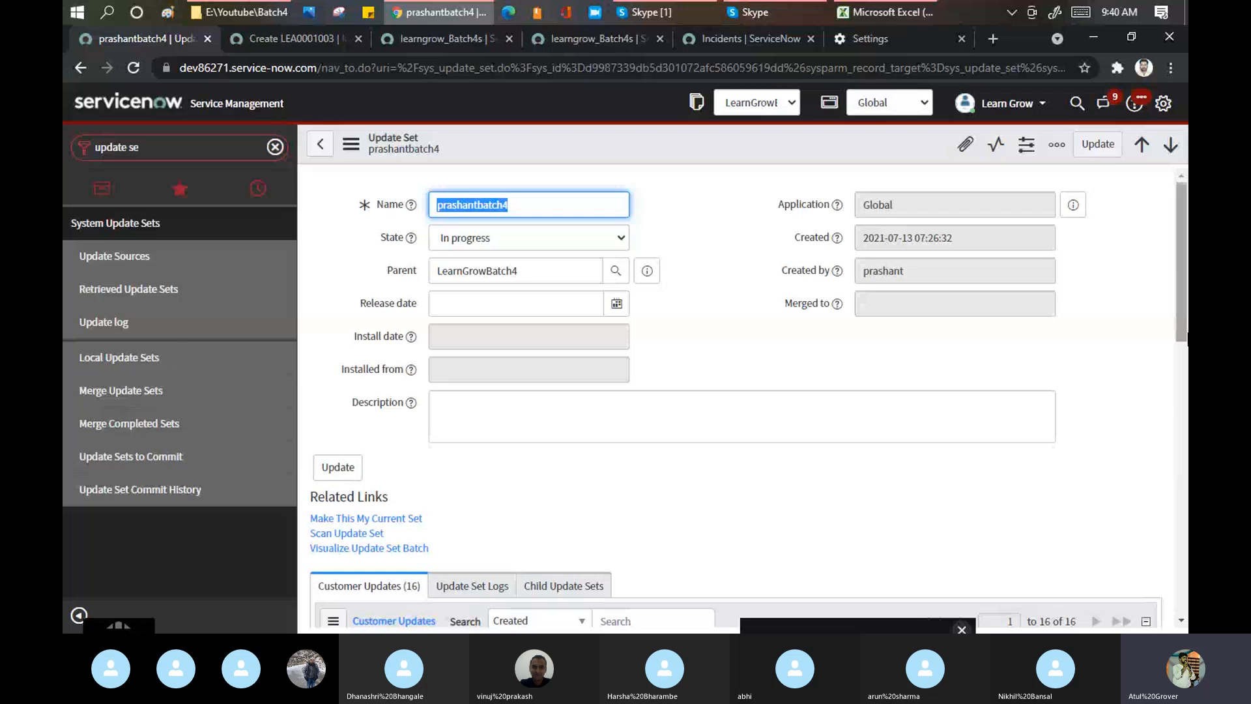
drag(1187, 326, 1187, 525)
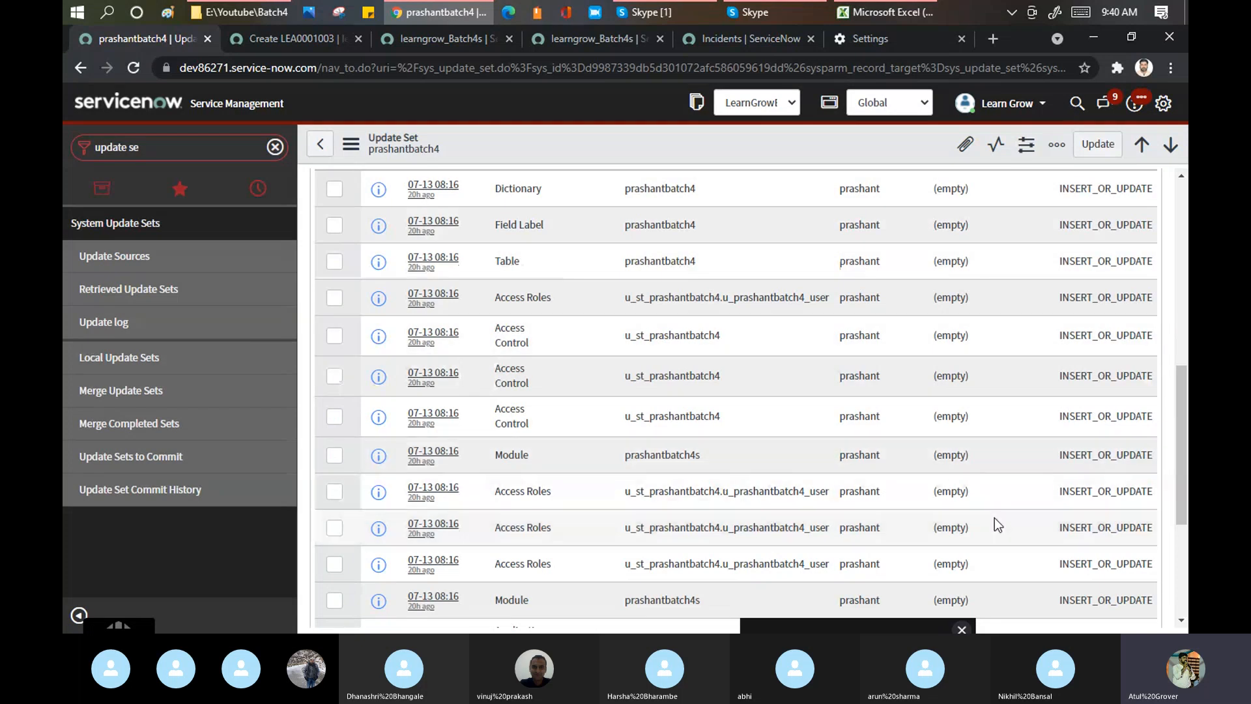
drag(1187, 421, 1188, 214)
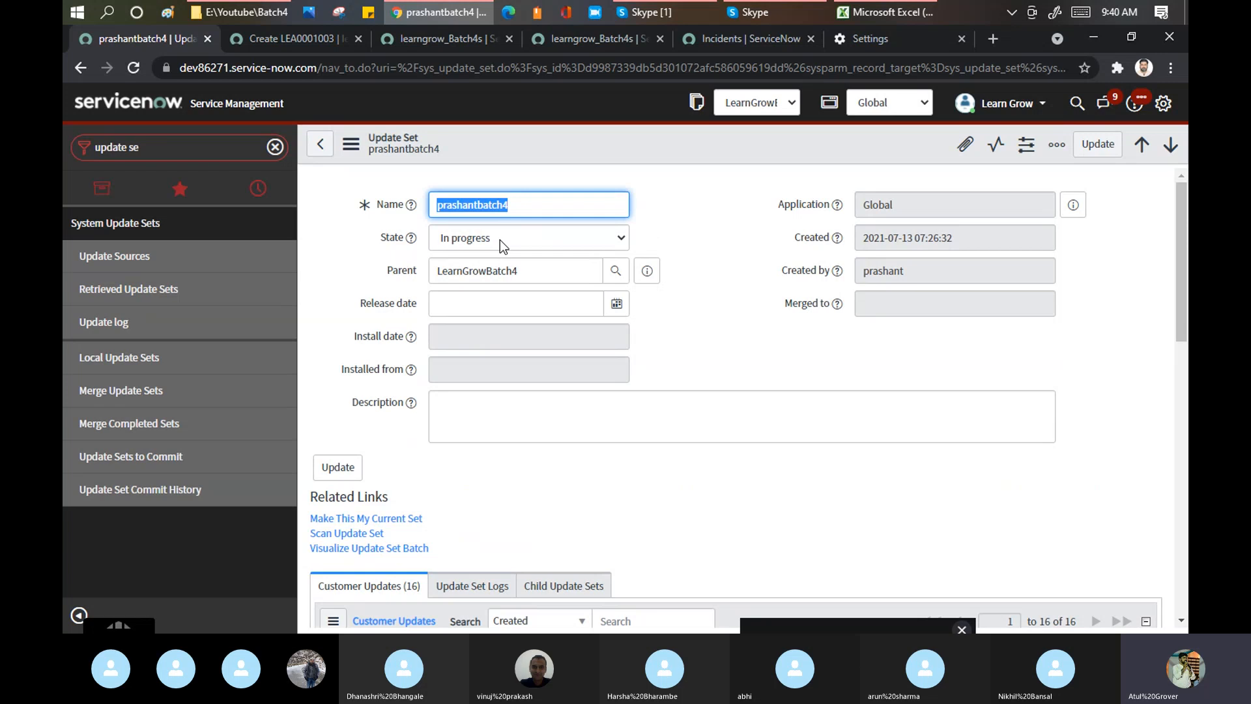
click(316, 150)
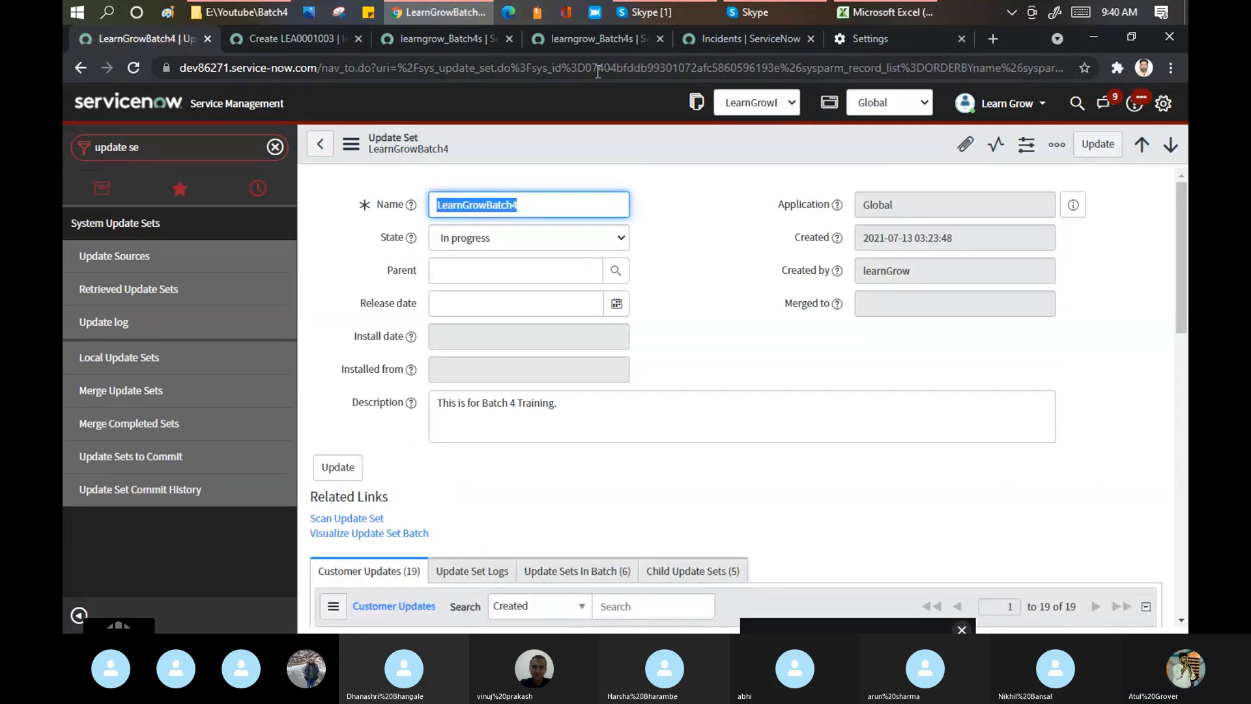
Switch to the Training Batch 4 call in Skype and open its additional call options.
click(675, 12)
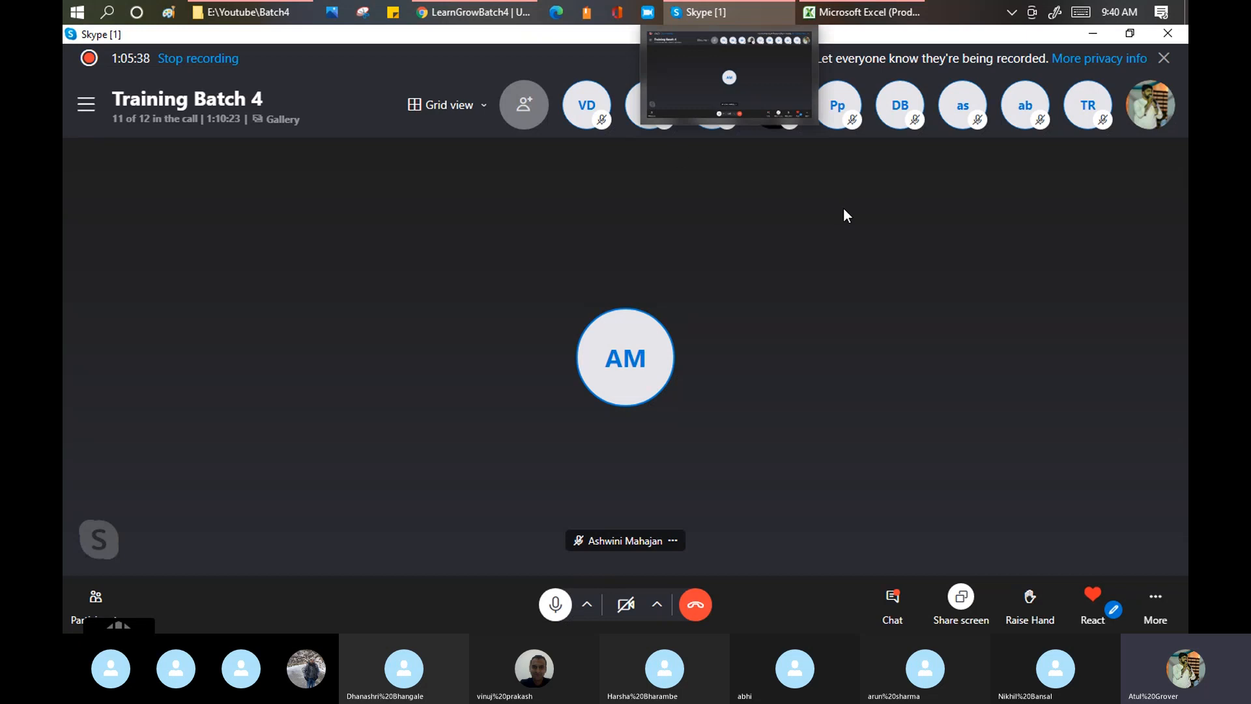
click(505, 11)
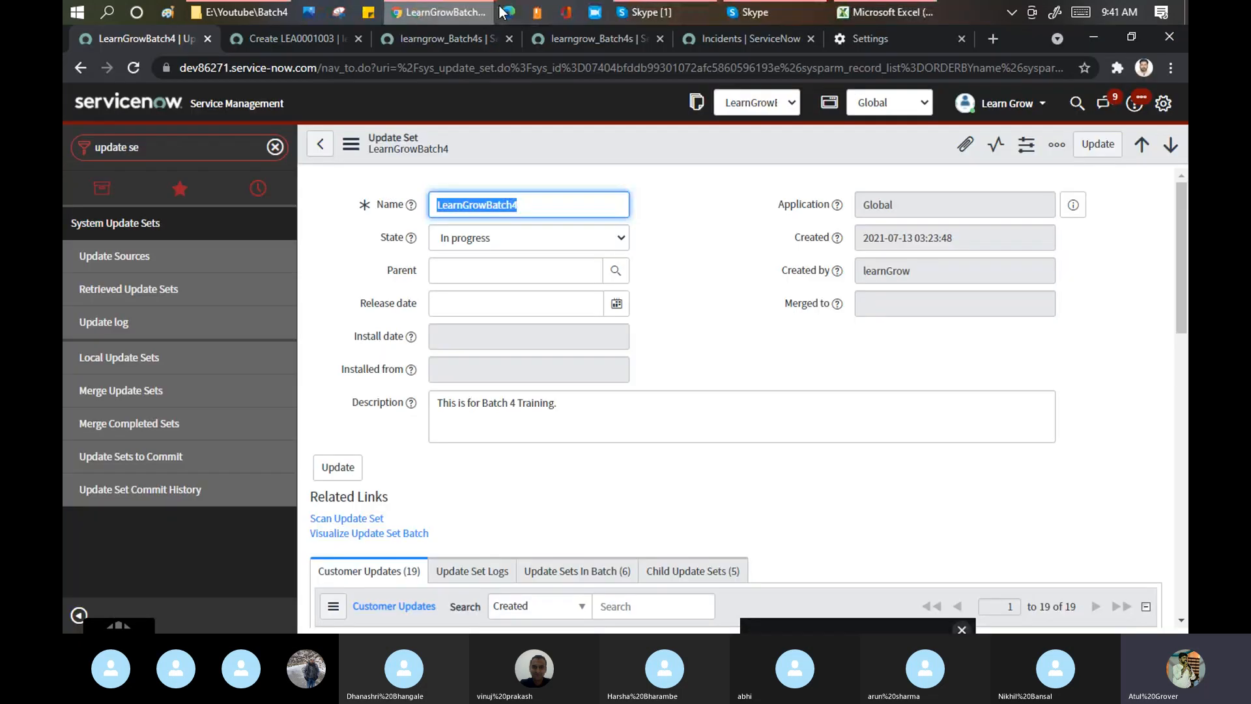
click(669, 6)
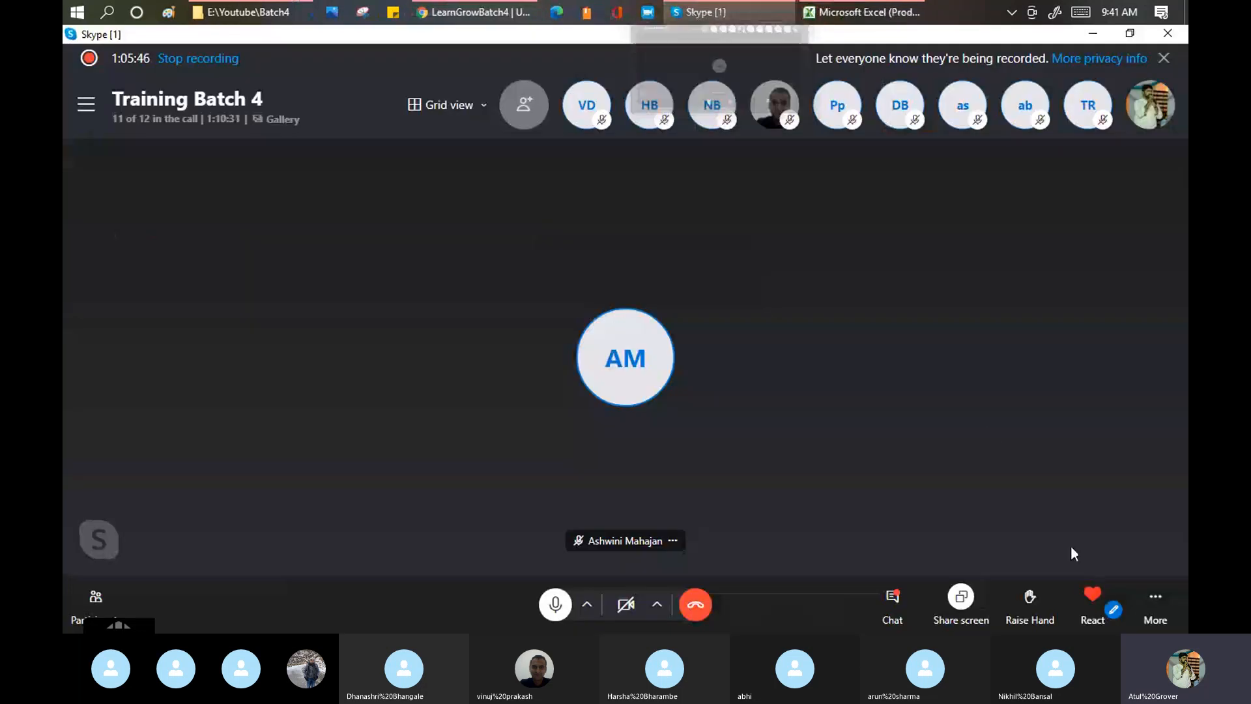
click(1154, 596)
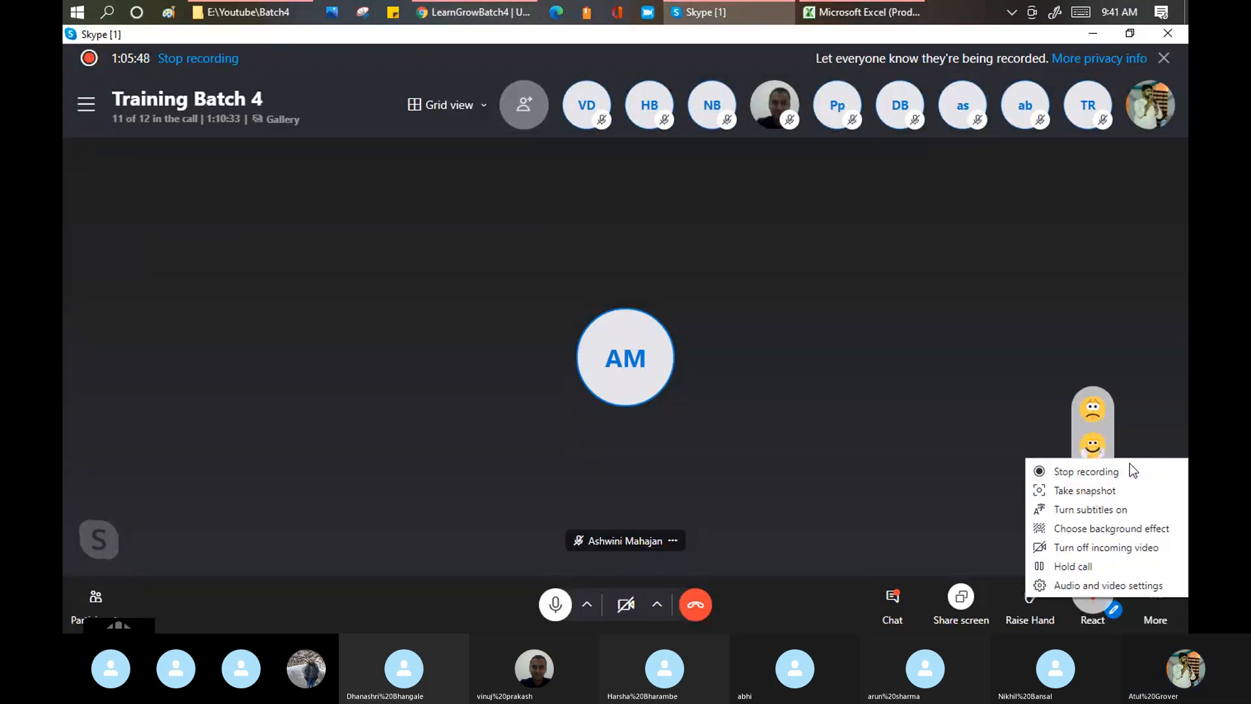